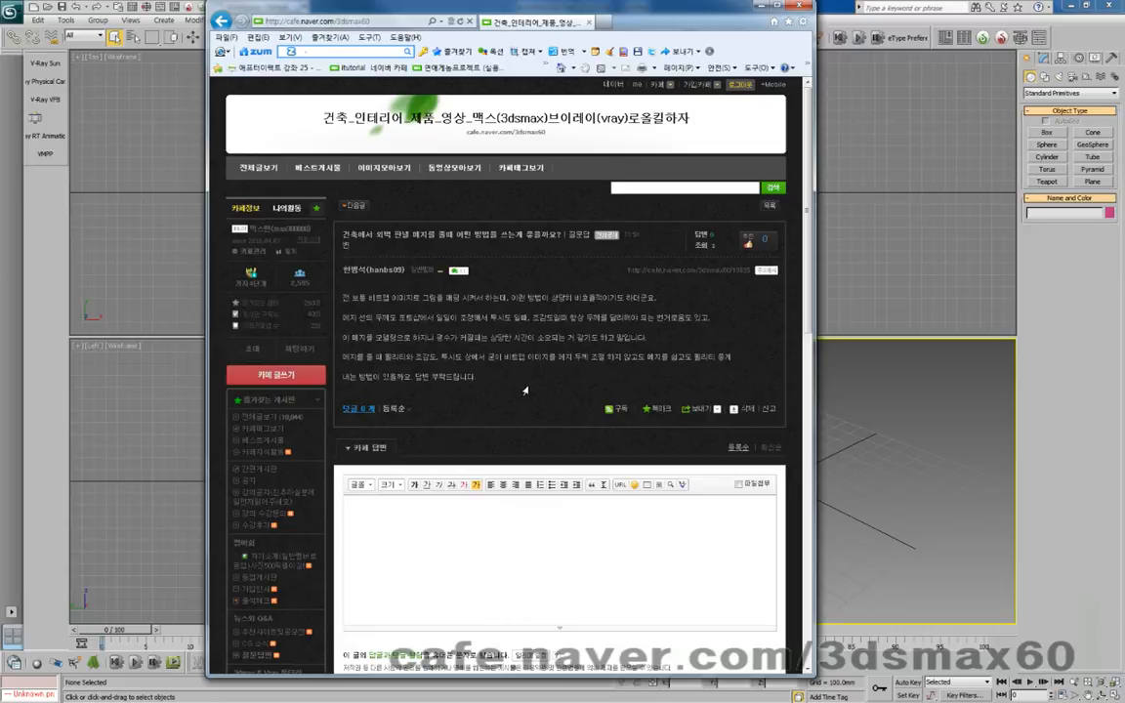
Switch to 3ds Max and create a box about 515 mm long, 1182 mm wide and 1287 mm high in the perspective view
left_click(892, 454)
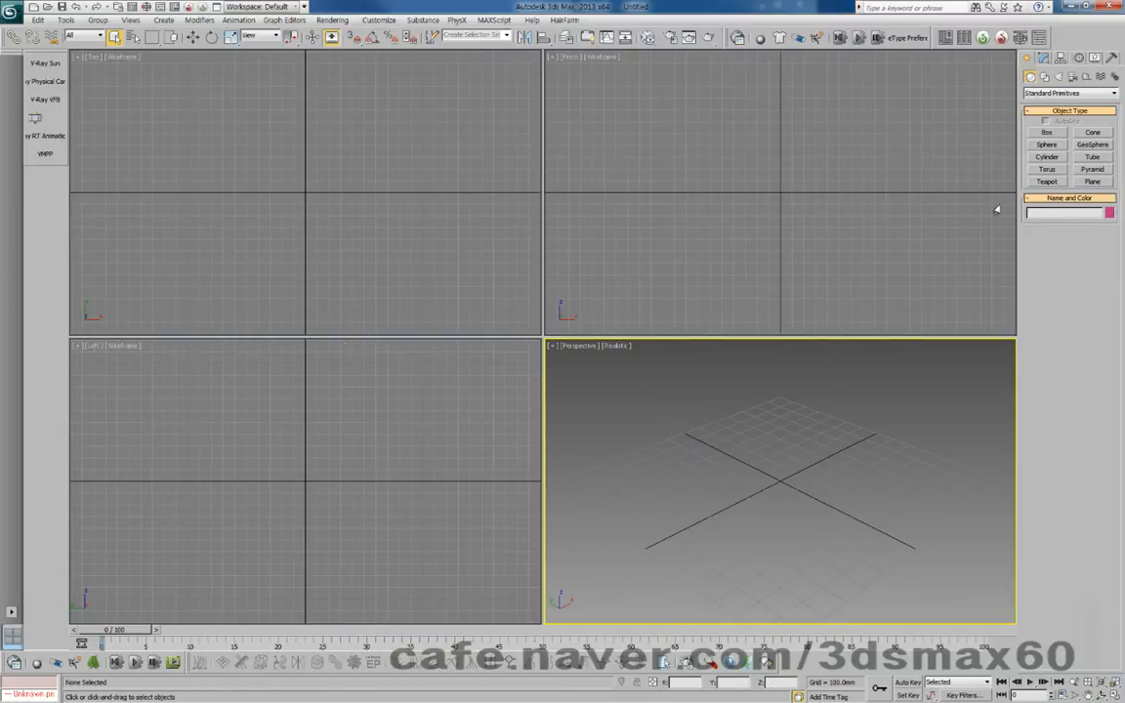
left_click(1046, 132)
left_click_drag(713, 550, 854, 451)
left_click(811, 434)
middle_click_drag(799, 440, 775, 463)
scroll(790, 474, "down", 4)
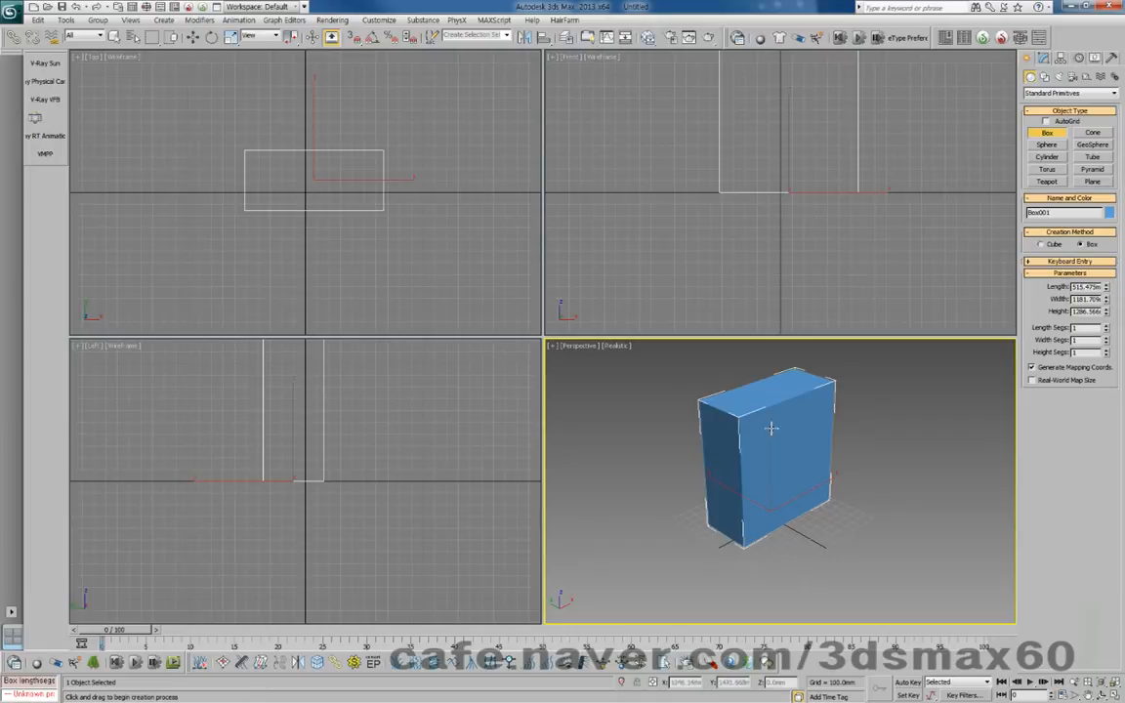
scroll(757, 500, "down", 3)
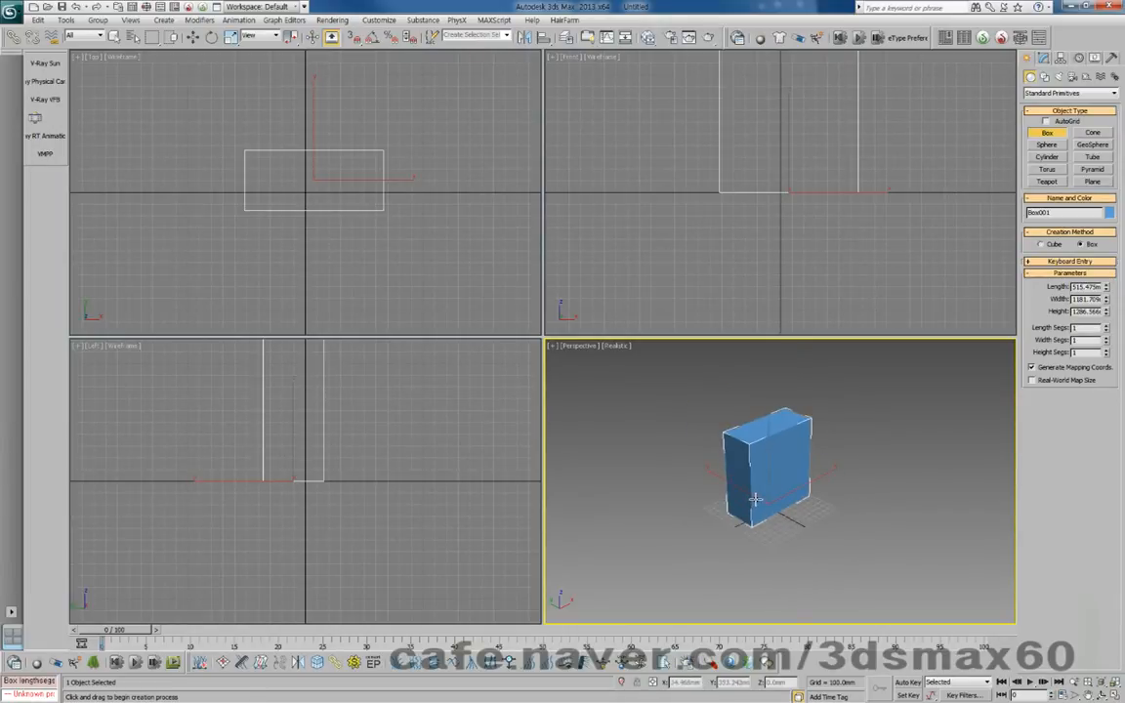
scroll(748, 499, "up", 2)
scroll(750, 500, "down", 5)
scroll(755, 502, "up", 3)
scroll(754, 501, "up", 4)
scroll(755, 502, "down", 4)
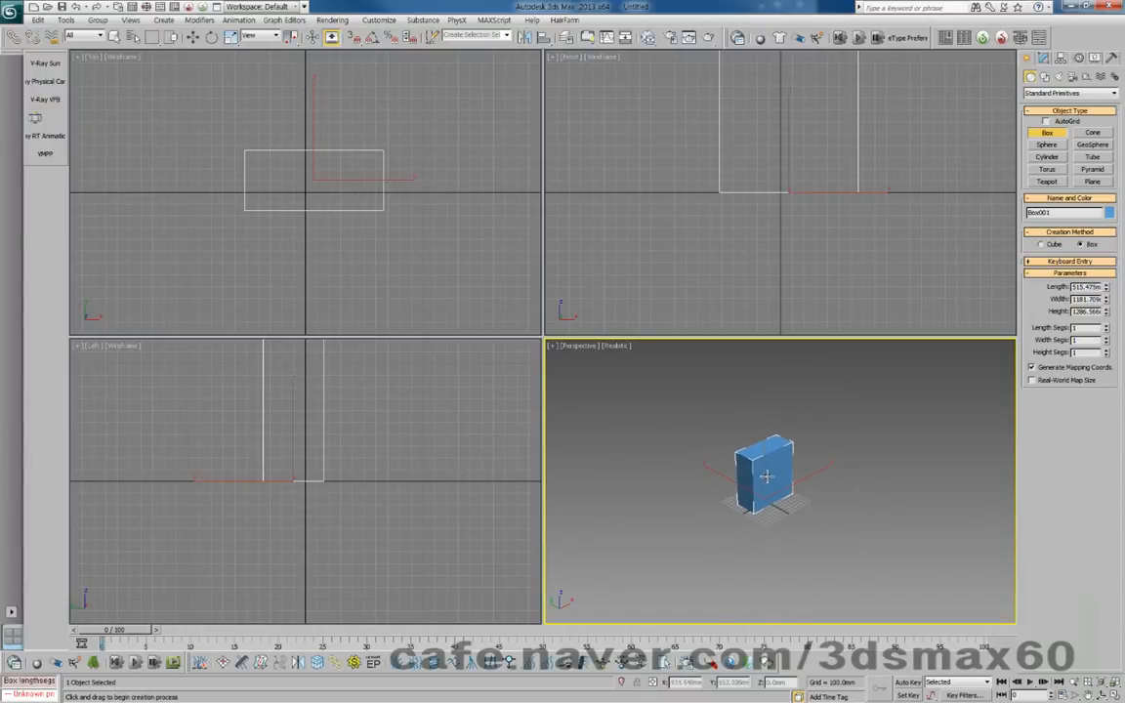
right_click(771, 488)
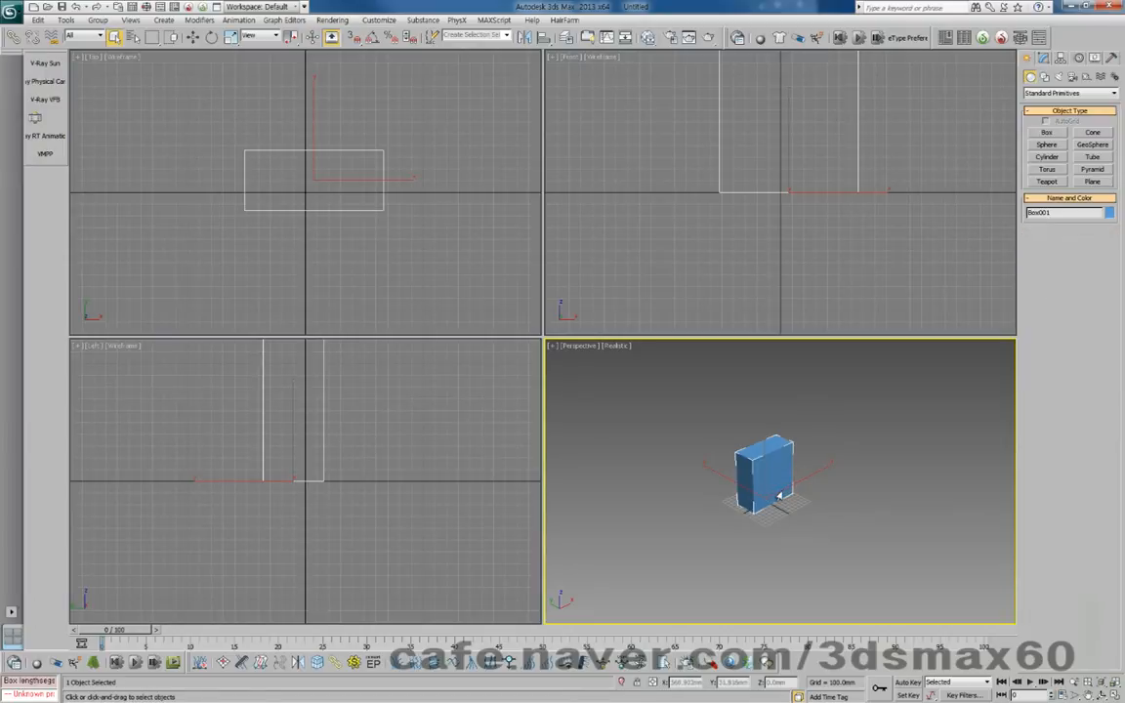
Activate the Move tool and reselect the box in the perspective view
right_click(789, 484)
left_click(799, 484)
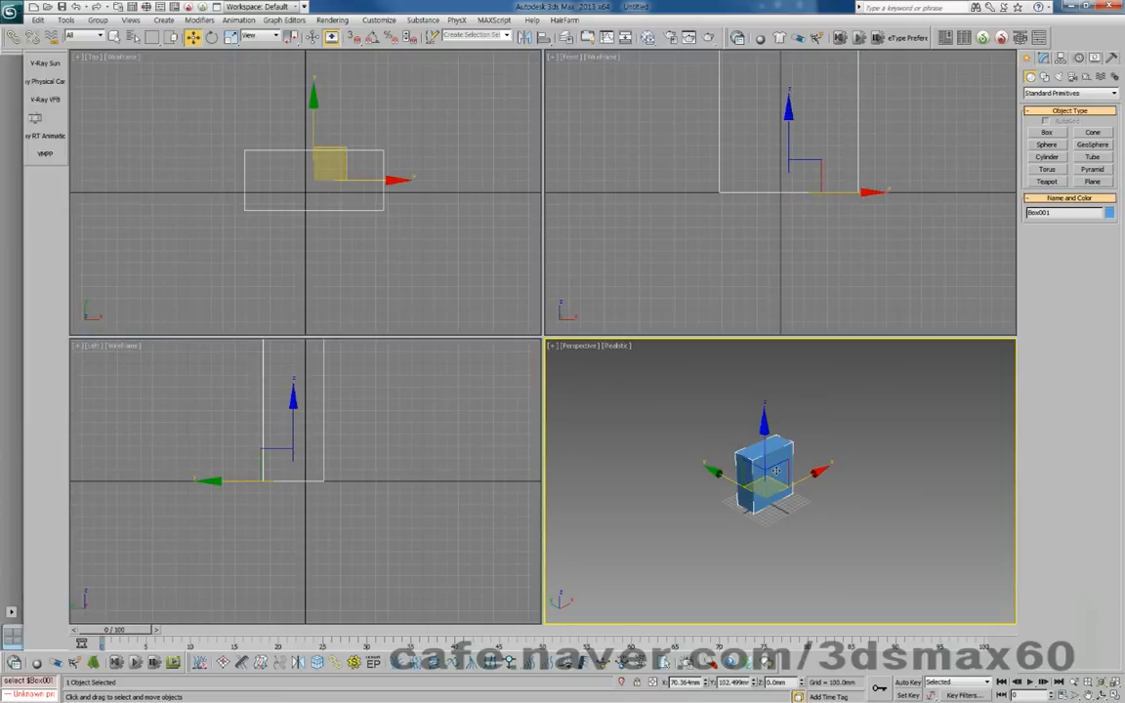
left_click(773, 532)
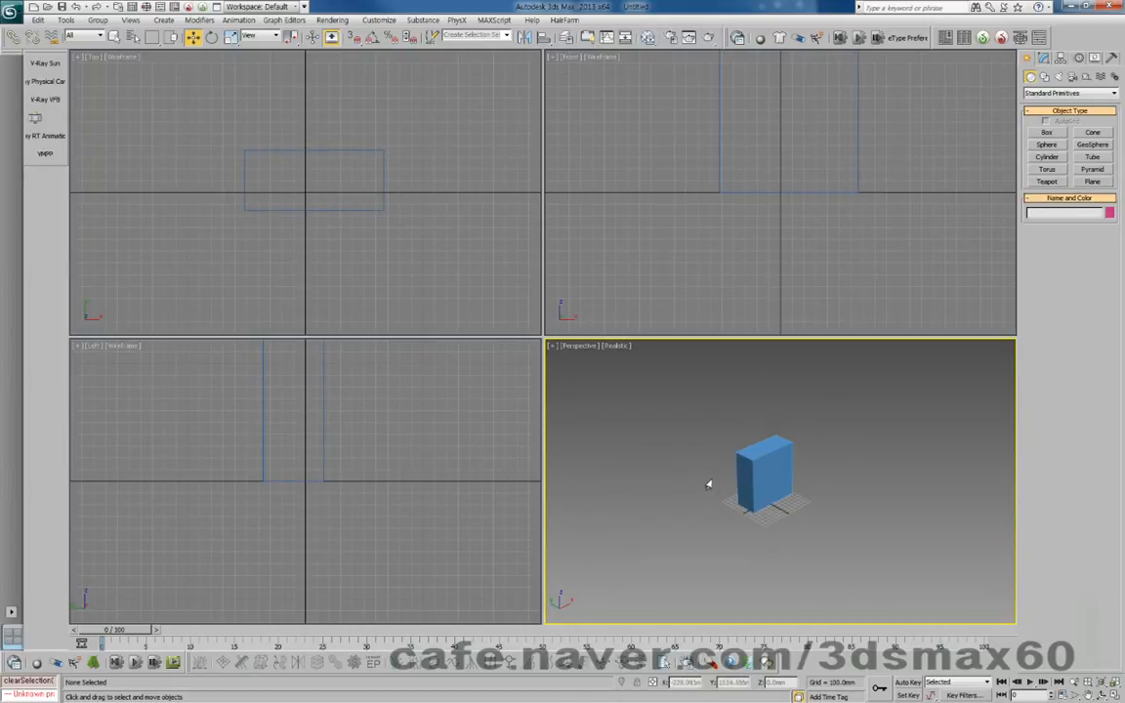
left_click(776, 480)
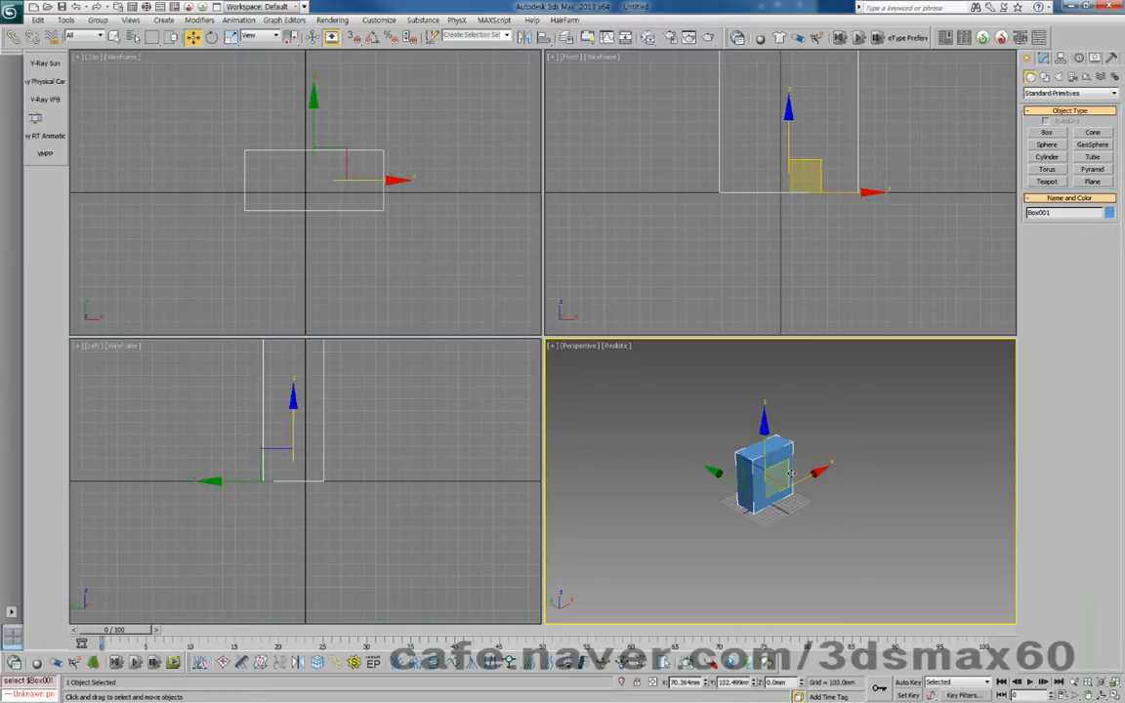
mouse_move(791, 471)
middle_mouse_down()
mouse_move(751, 507)
mouse_move(806, 468)
mouse_move(784, 492)
mouse_move(782, 470)
middle_mouse_up()
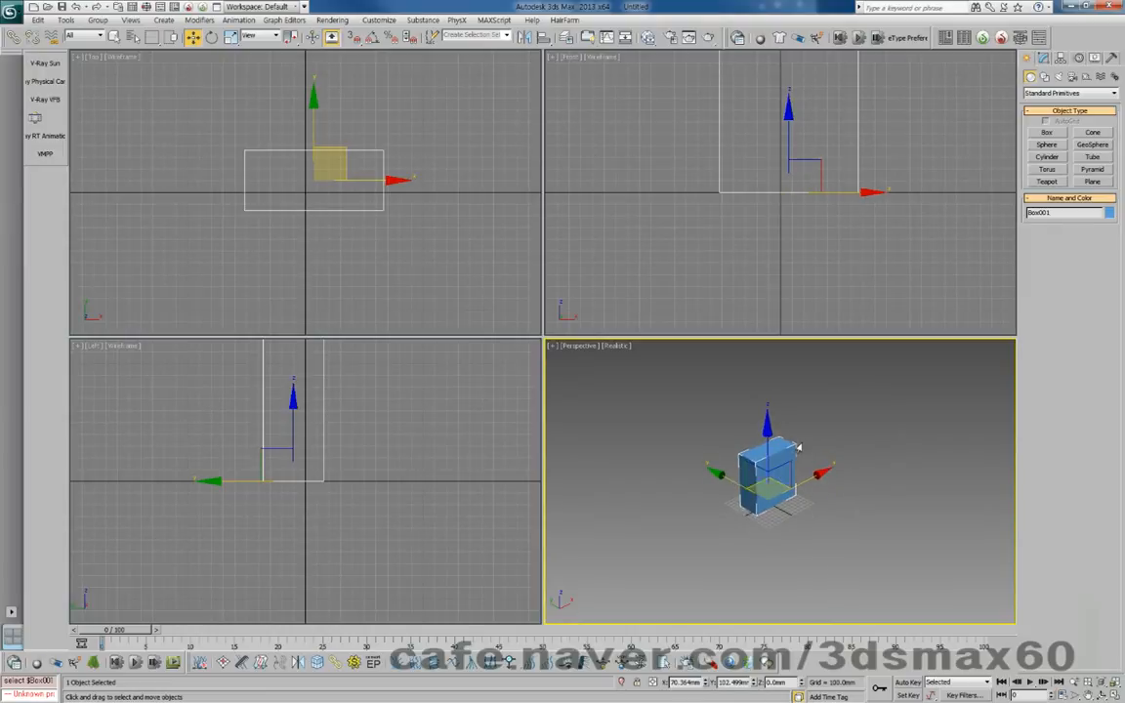
Open the V-Ray render settings and expand the Adaptive DMC image sampler parameters
key("F10")
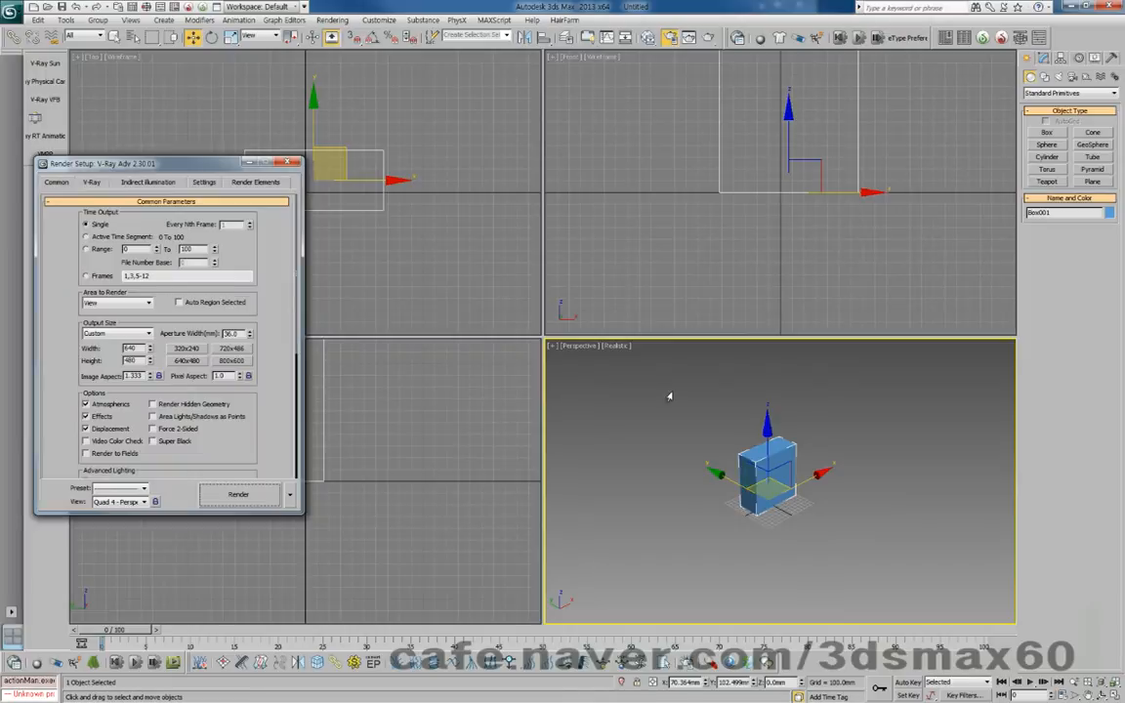
left_click_drag(205, 164, 717, 217)
left_click(620, 231)
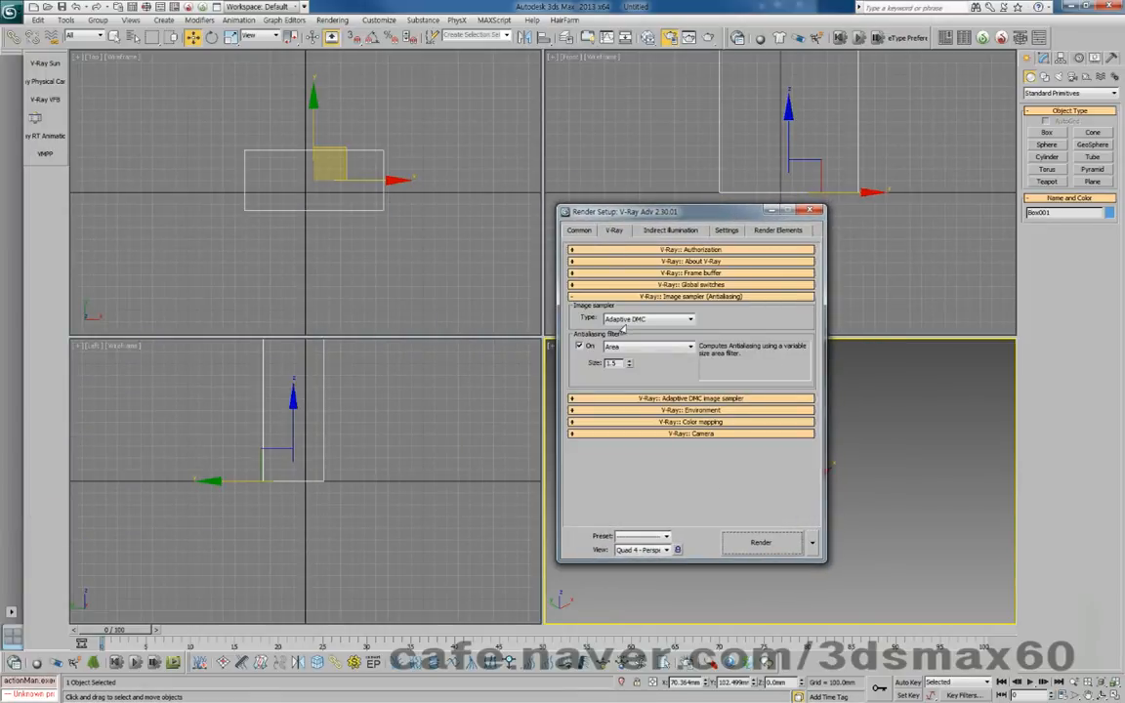
left_click(622, 399)
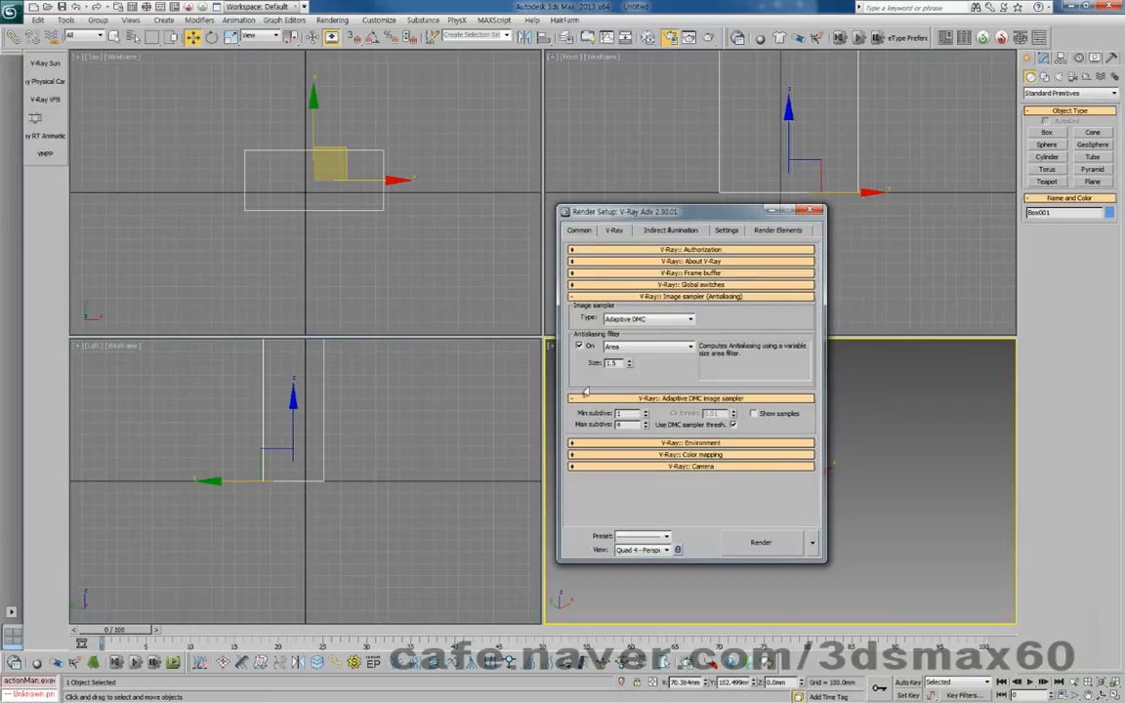
Set the Adaptive DMC image sampler's min subdivs to 3 and its max subdivs to 100
left_click_drag(634, 415, 607, 426)
left_click_drag(632, 414, 595, 415)
type("3")
key("Return")
left_click_drag(625, 426, 576, 426)
left_click(618, 442)
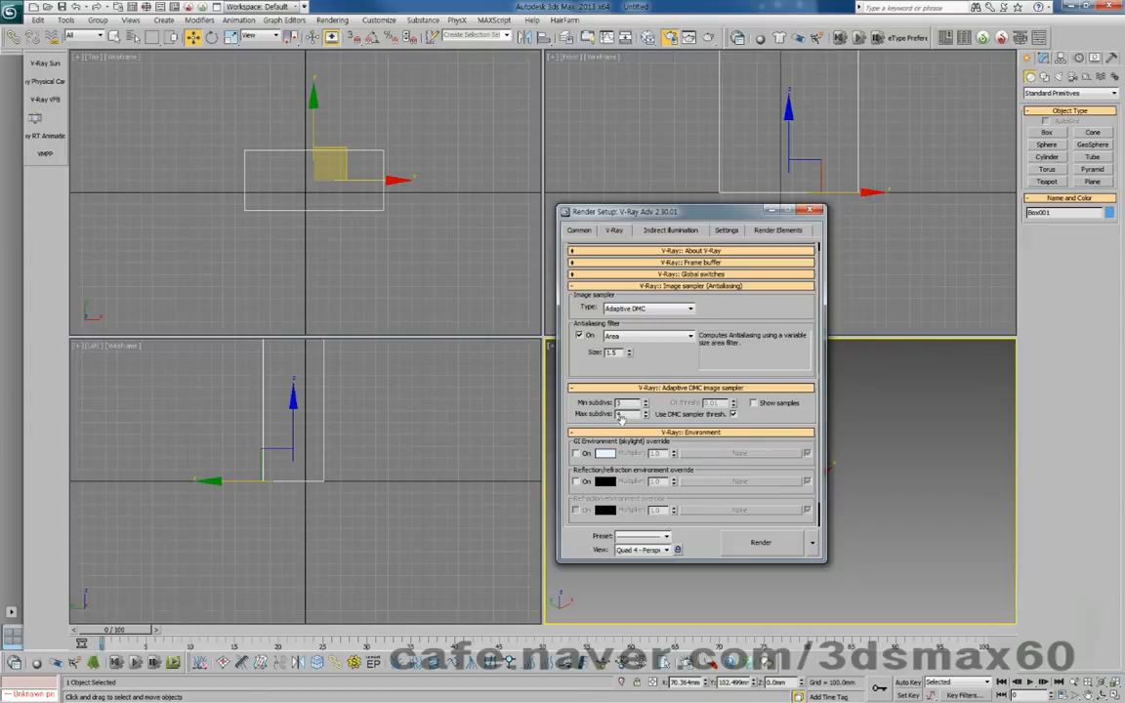
double_click(619, 414)
type("100")
key("Return")
left_click_drag(591, 210, 258, 163)
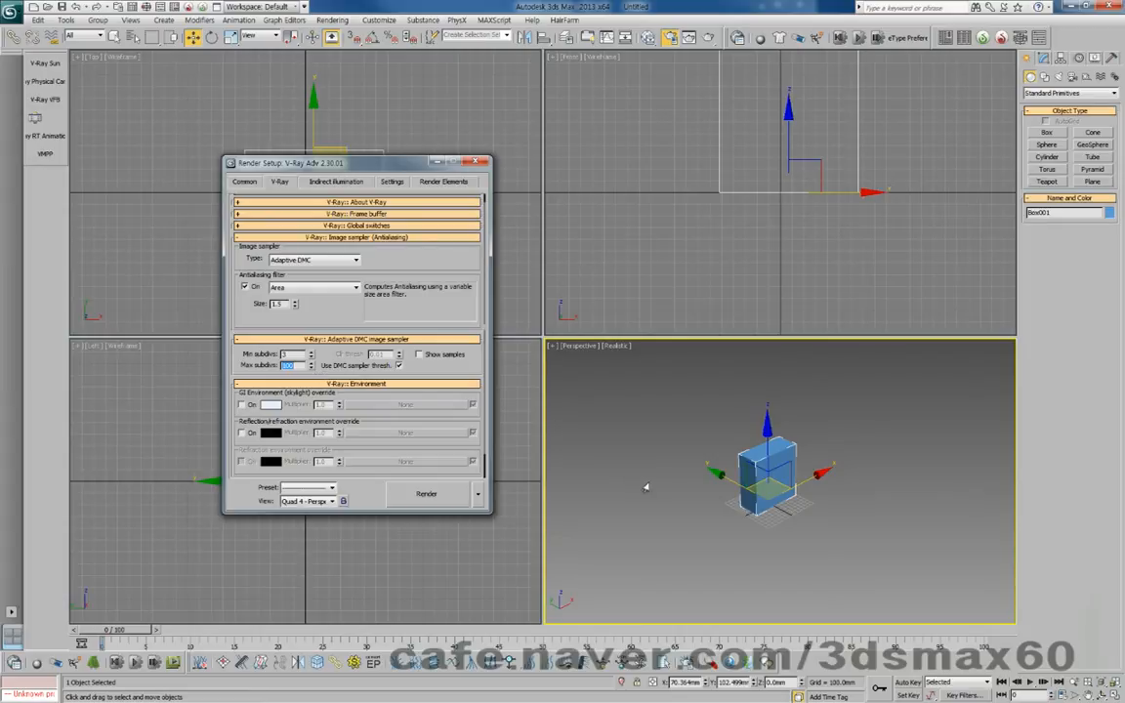
scroll(644, 444, "up", 5)
middle_click_drag(710, 478, 782, 493)
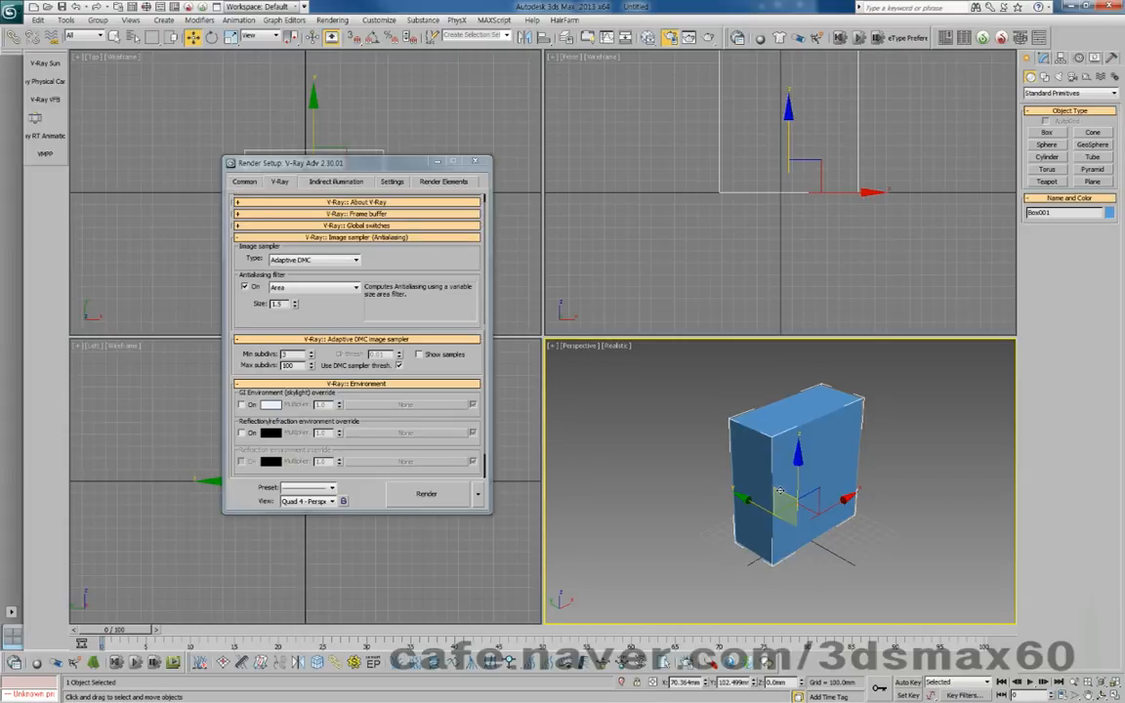
left_click_drag(299, 367, 267, 363)
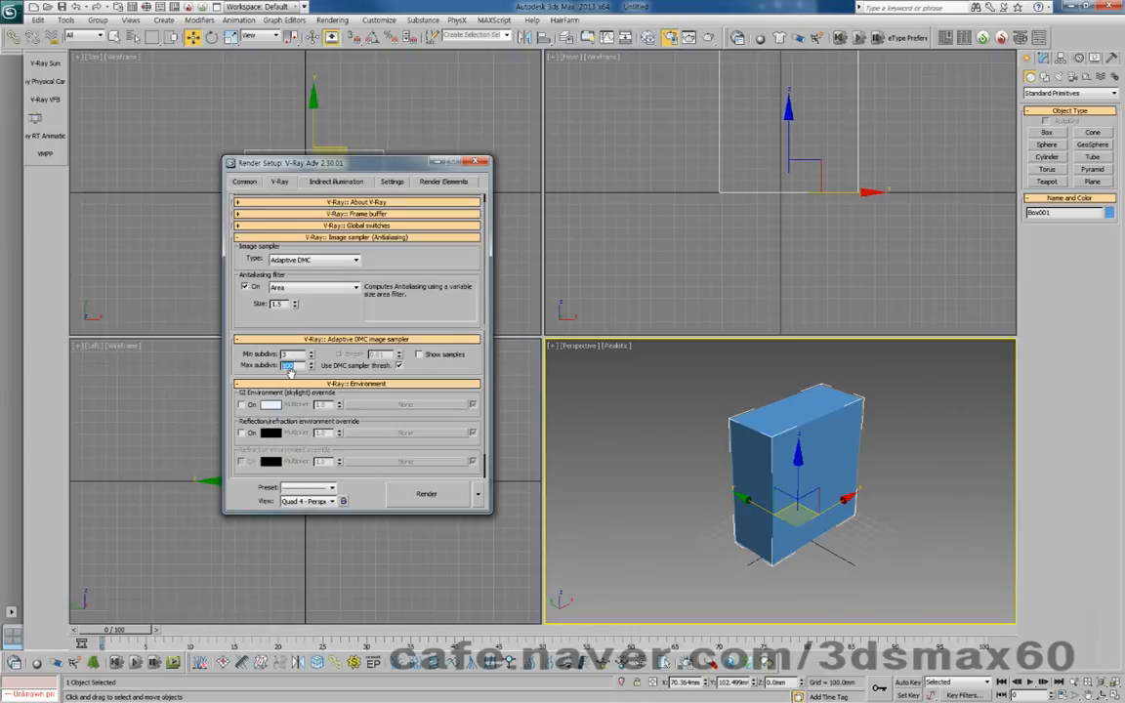
middle_click_drag(691, 451, 679, 451)
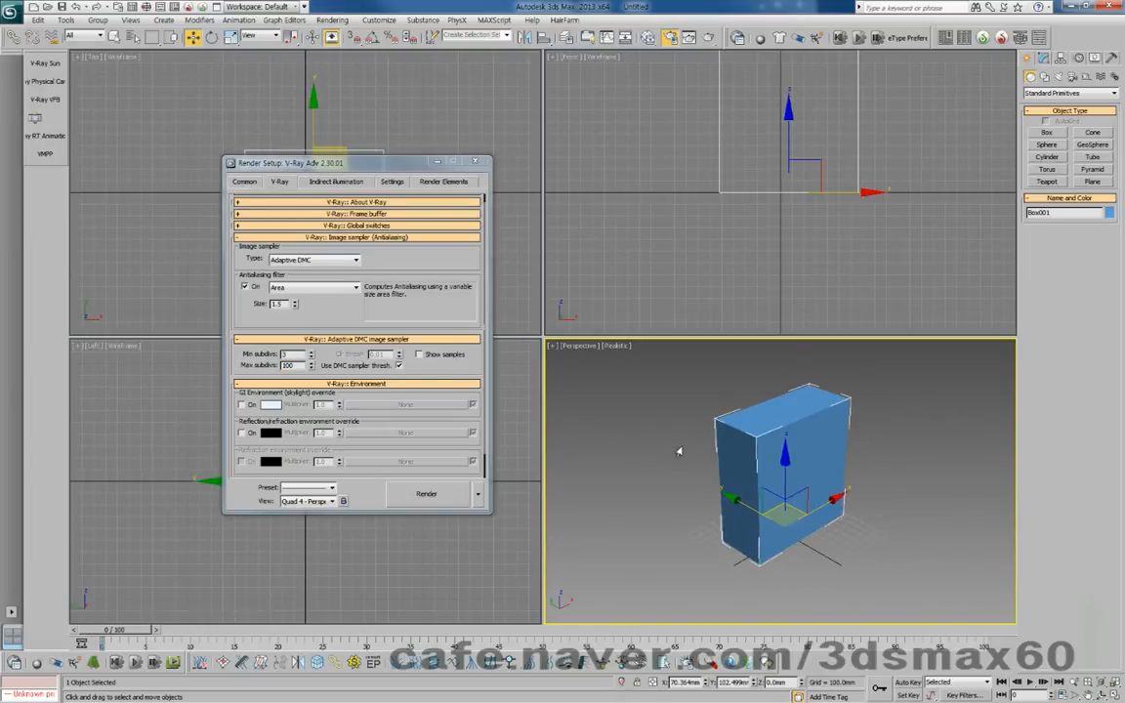
scroll(699, 450, "down", 3)
scroll(701, 451, "up", 7)
scroll(696, 449, "down", 6)
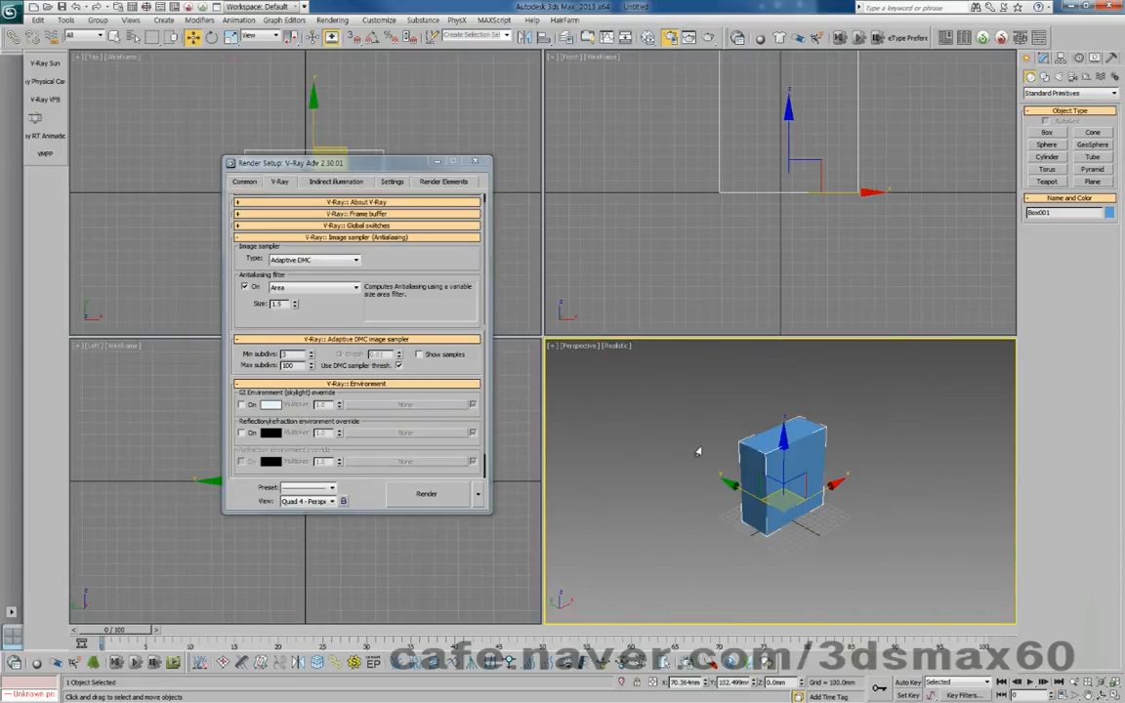
scroll(695, 451, "up", 4)
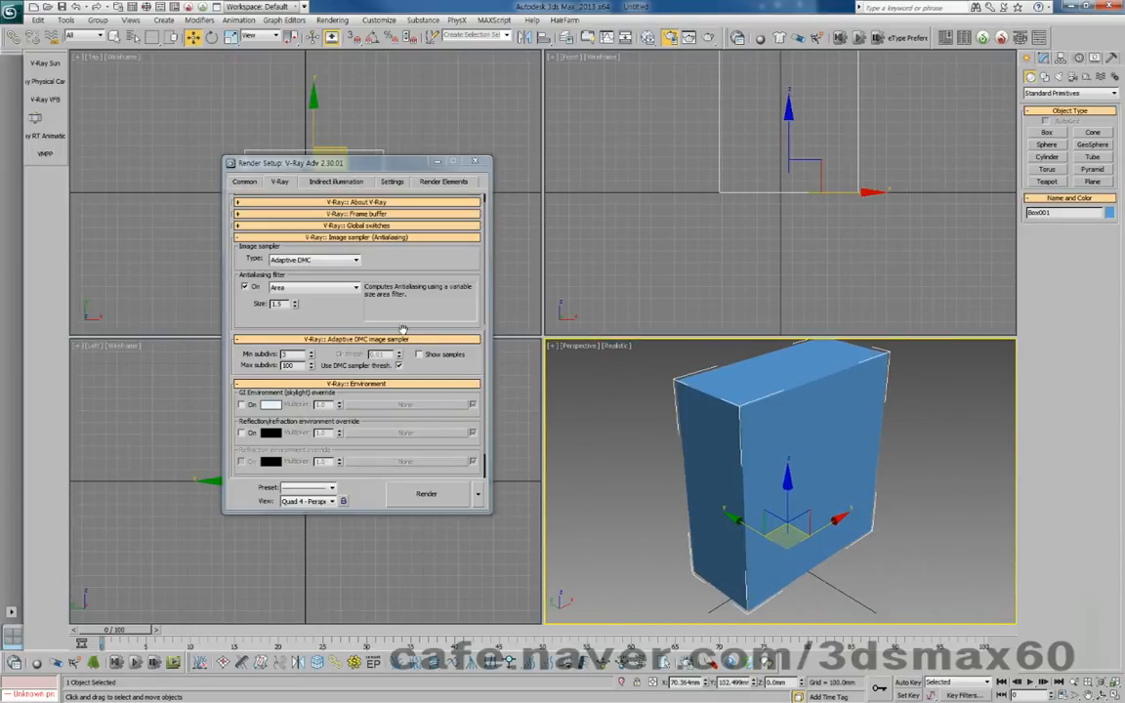
Set the Adaptive DMC image sampler's min subdivs to 1 and its max subdivs to 6
left_click_drag(293, 353, 257, 354)
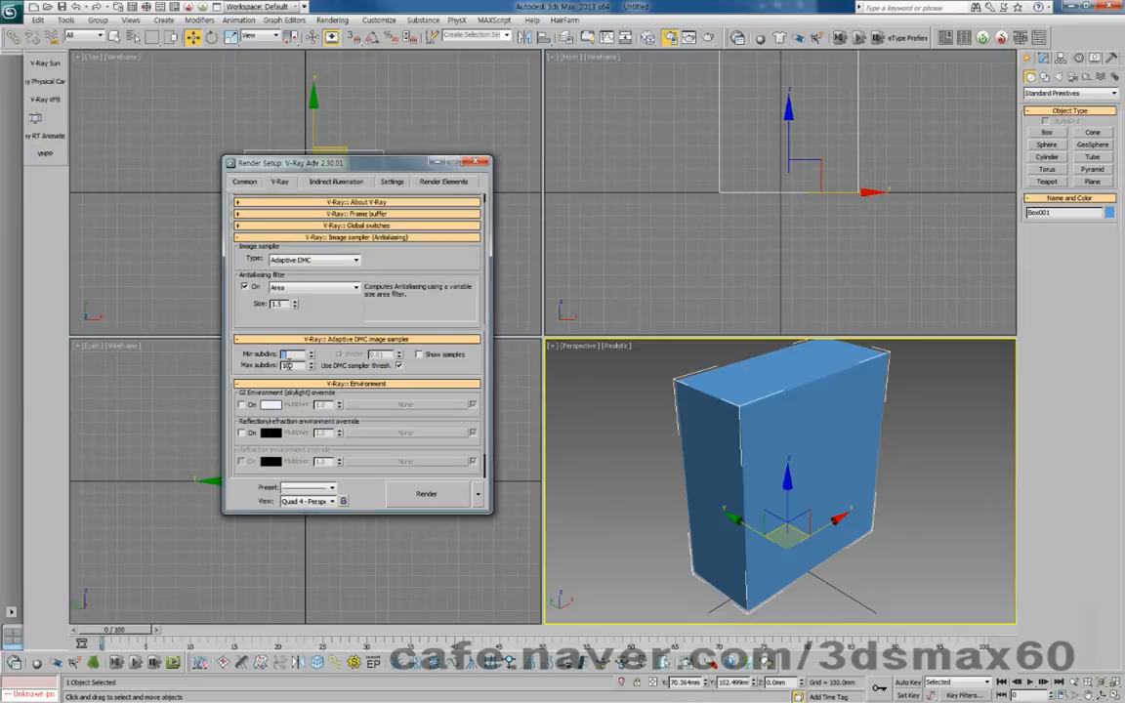
key("Tab")
type("4")
scroll(737, 434, "down", 4)
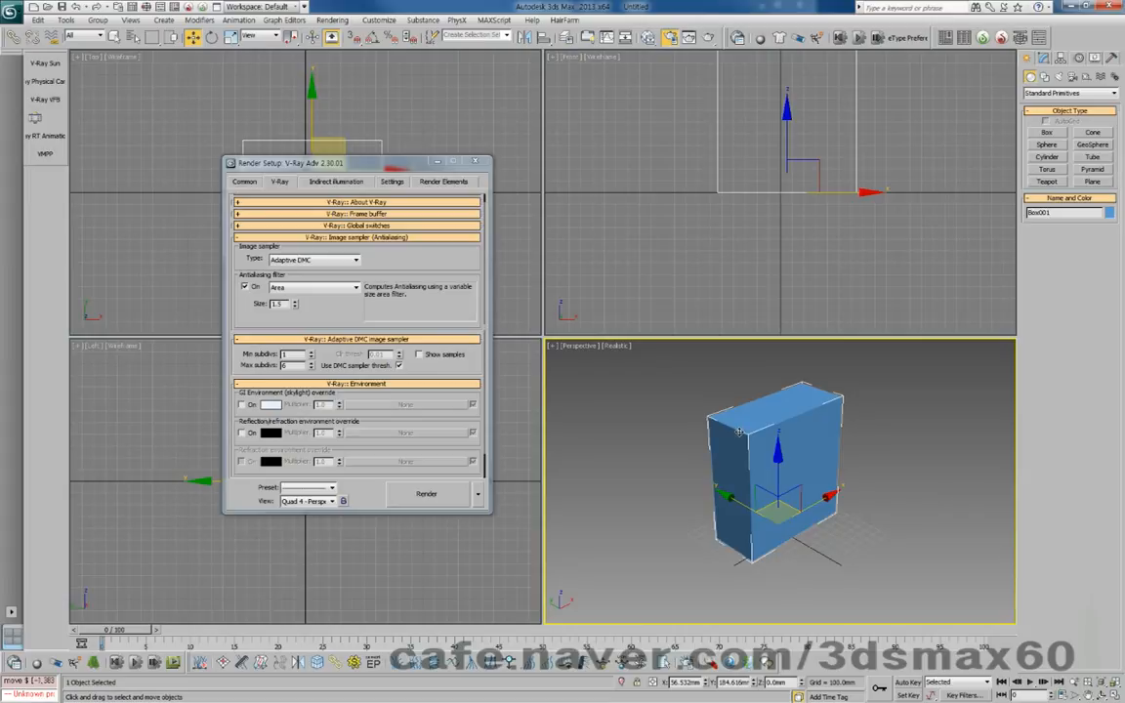
double_click(288, 364)
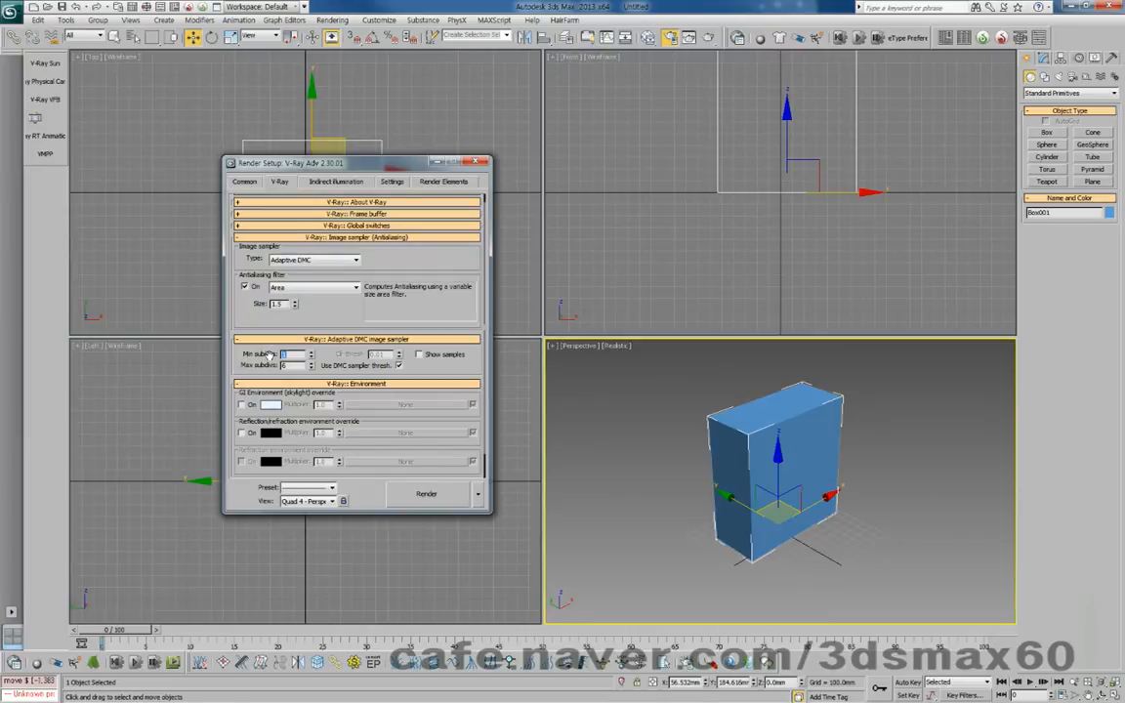
scroll(268, 322, "down", 1)
Examine the renderers available for production under Assign Renderer, leave the assignment as it is and close the render setup
left_click(242, 184)
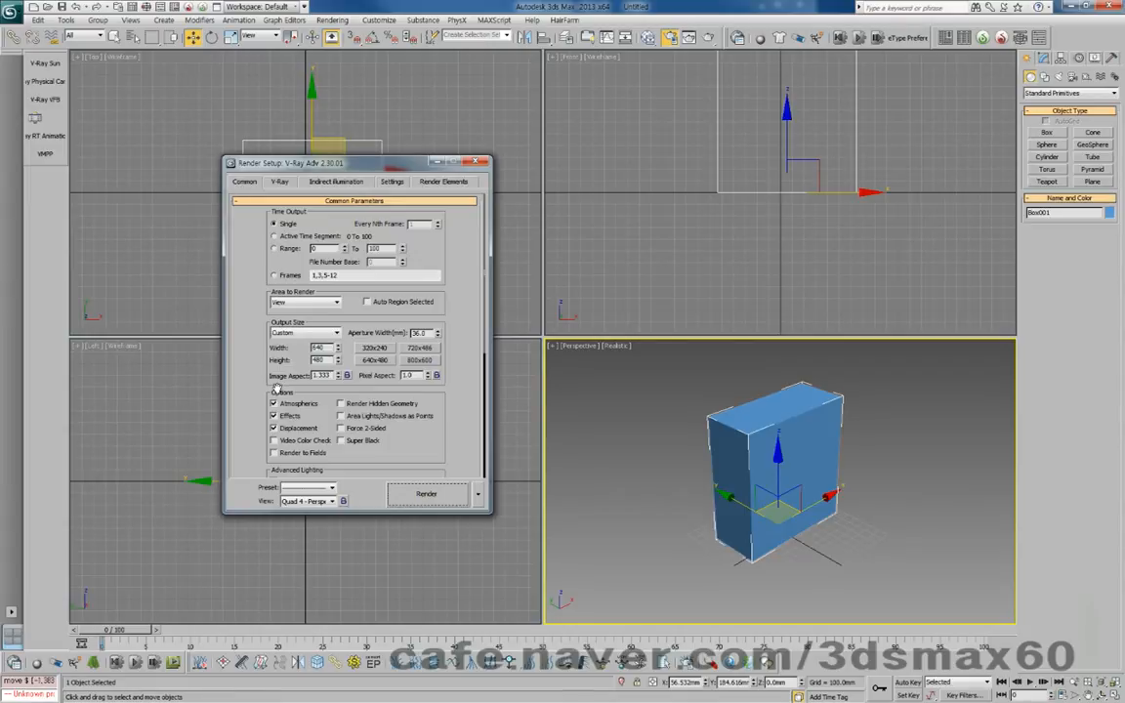
scroll(276, 388, "down", 5)
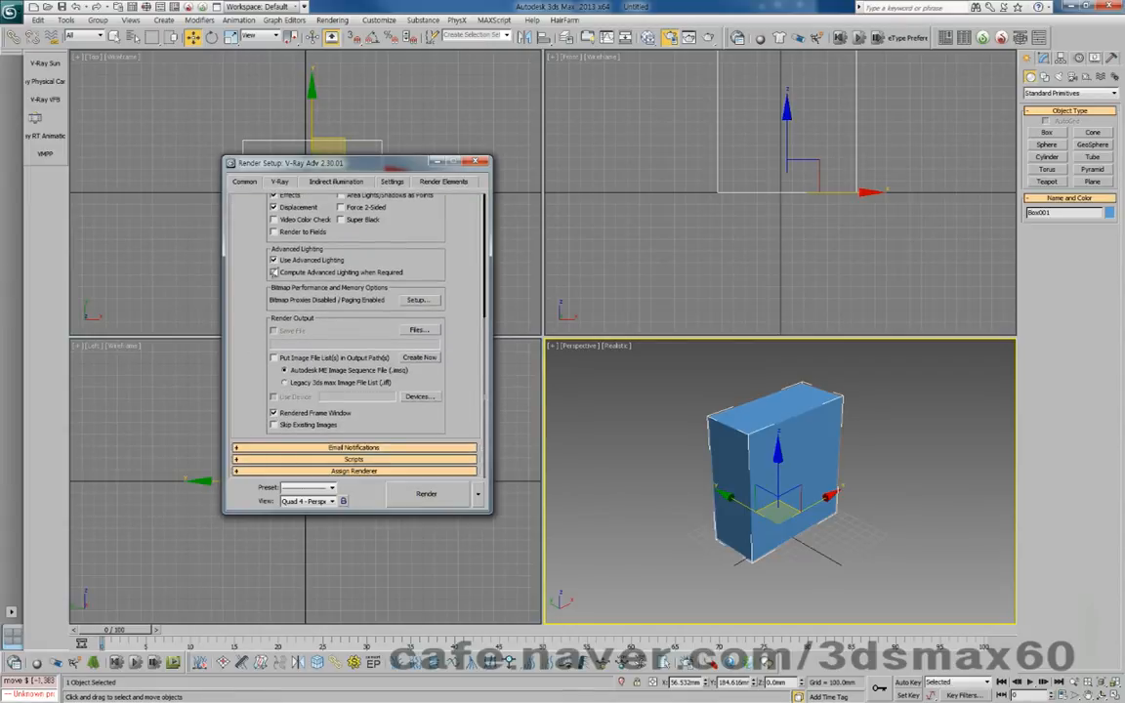
left_click(344, 470)
left_click(419, 426)
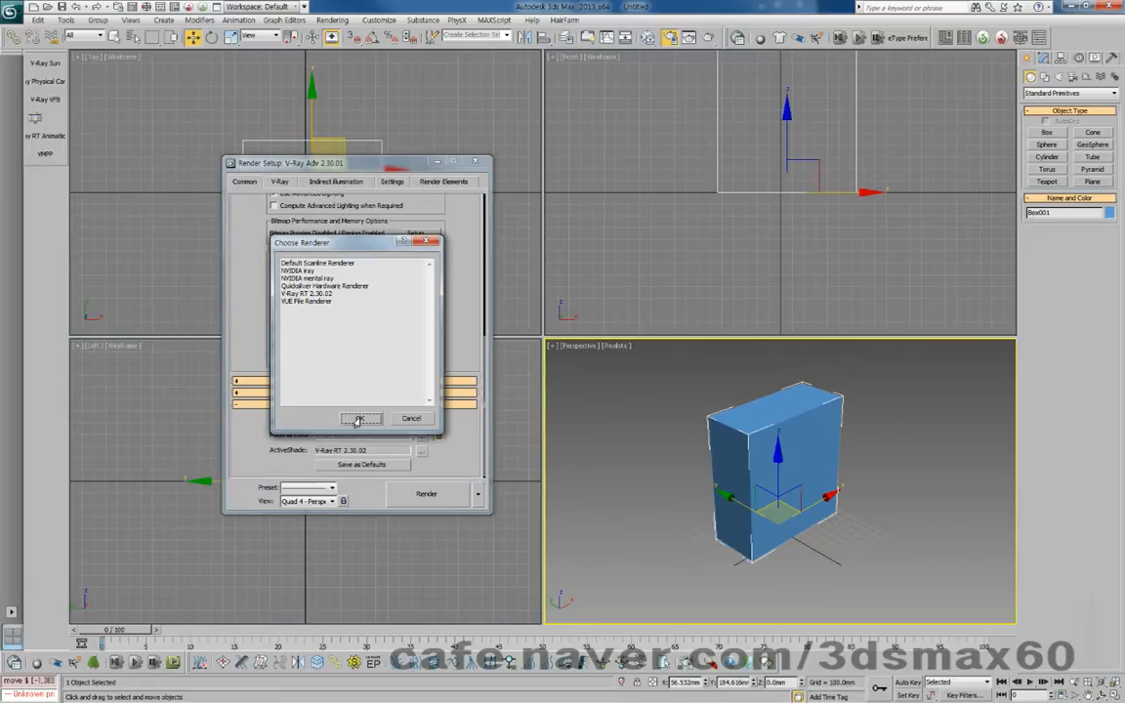
left_click(411, 418)
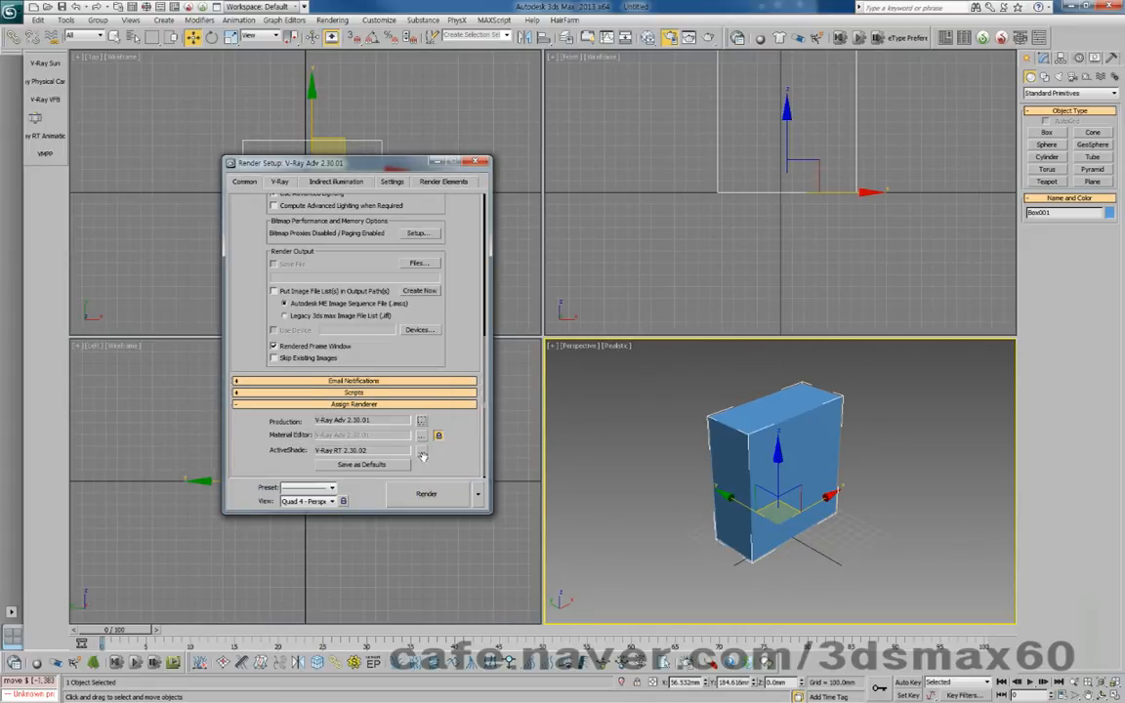
left_click(469, 162)
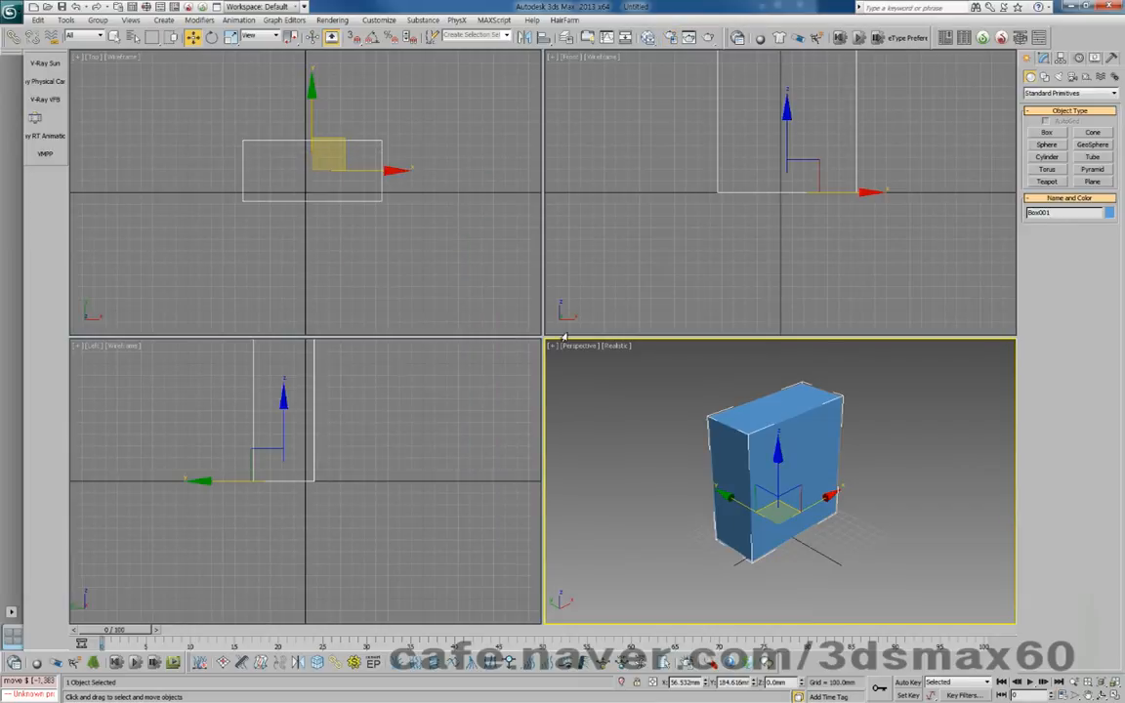
Maximize the perspective view, create a V-Ray physical camera aimed at the box, match it to the view and look through it
key("alt+w")
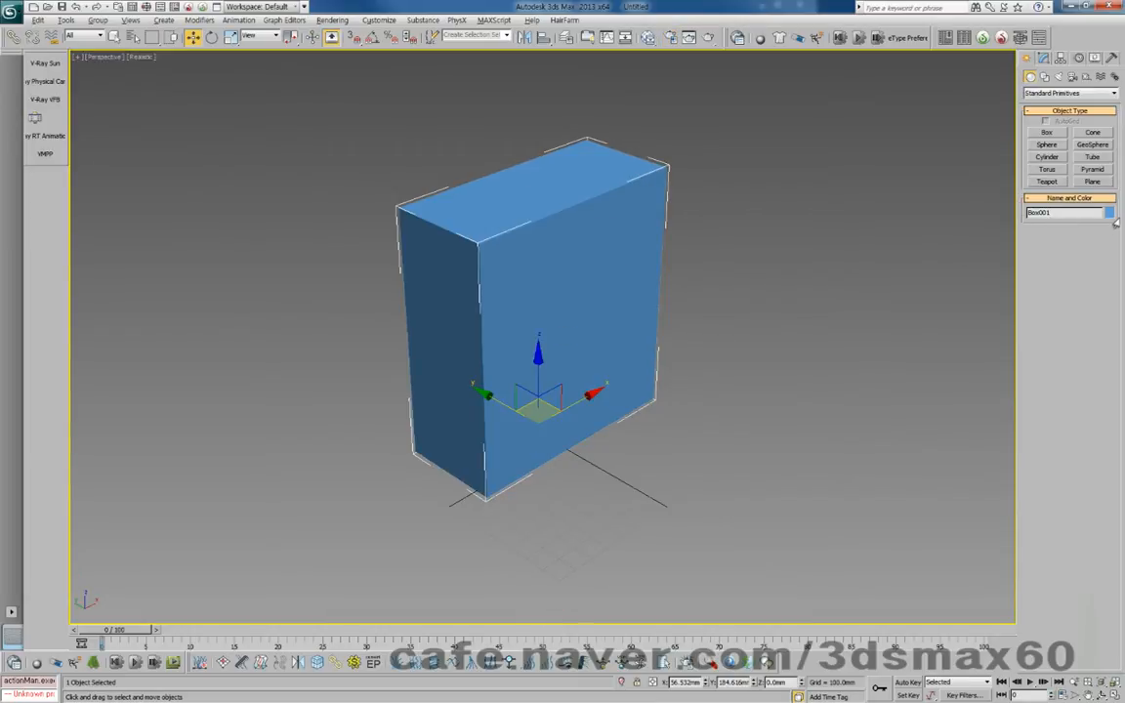
left_click(1072, 76)
left_click(1073, 93)
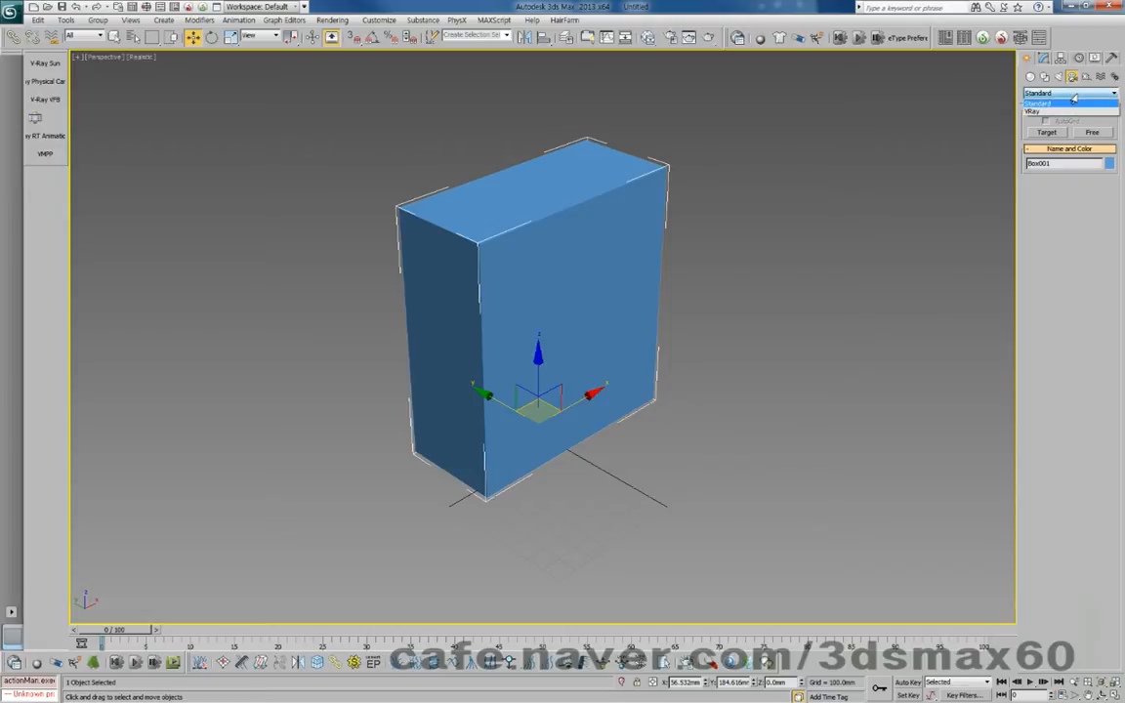
left_click(1069, 112)
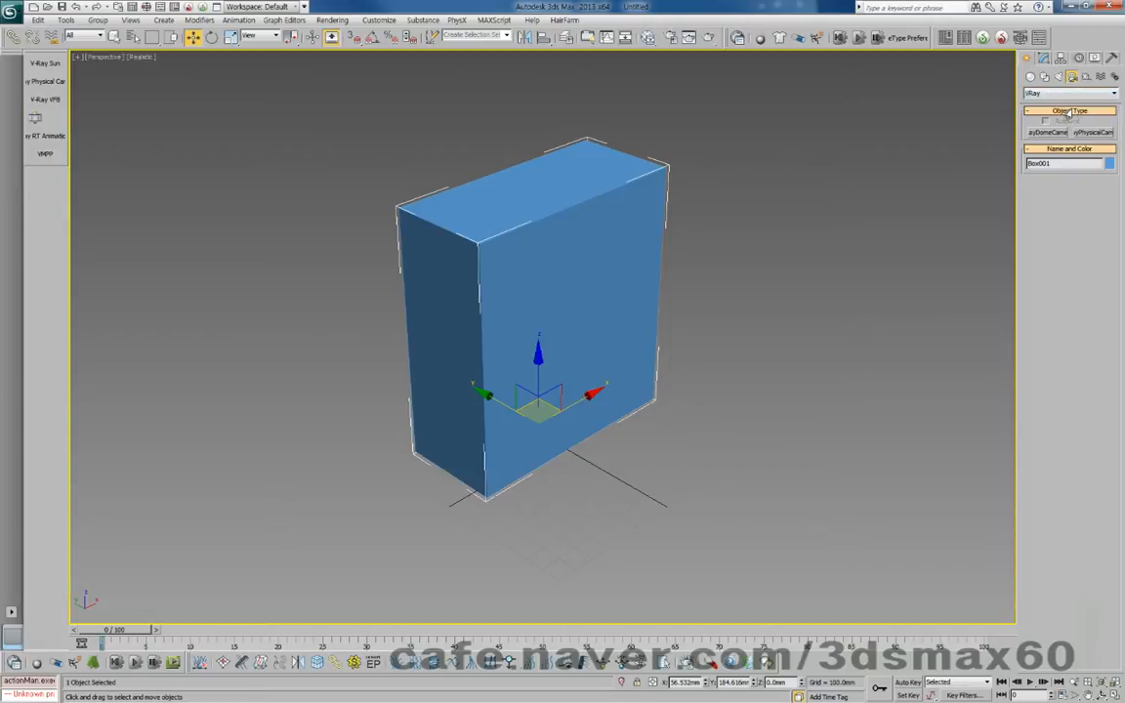
left_click(1093, 133)
left_click_drag(712, 507, 538, 319)
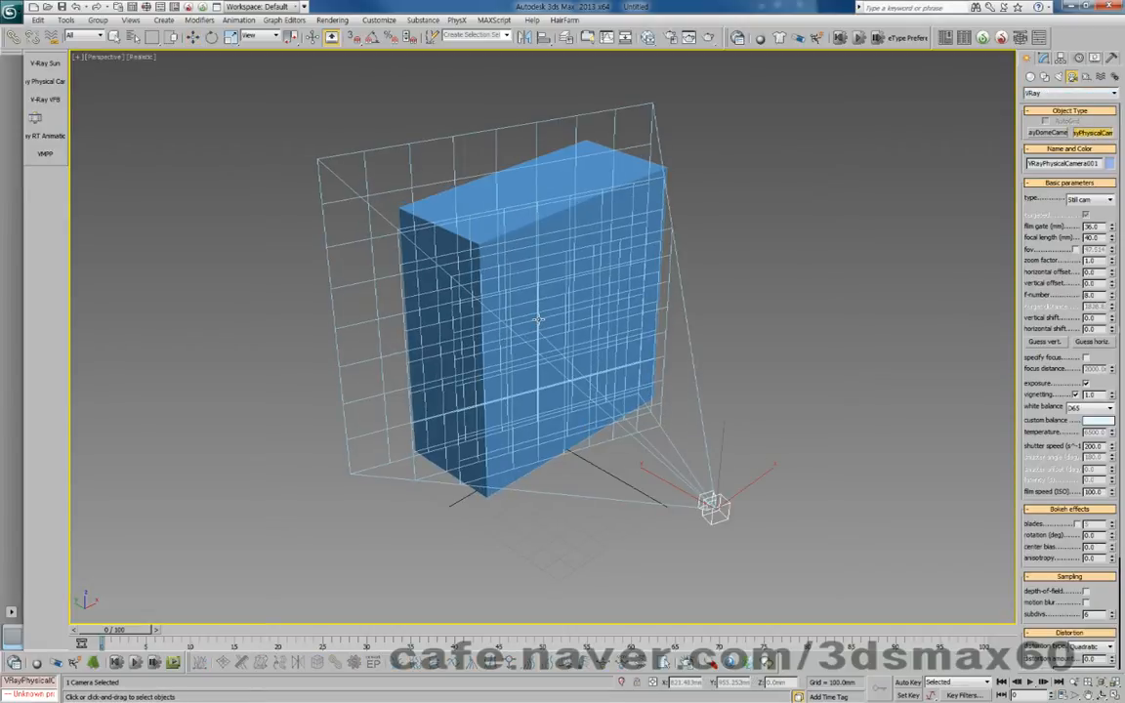
key("ctrl+c")
key("c")
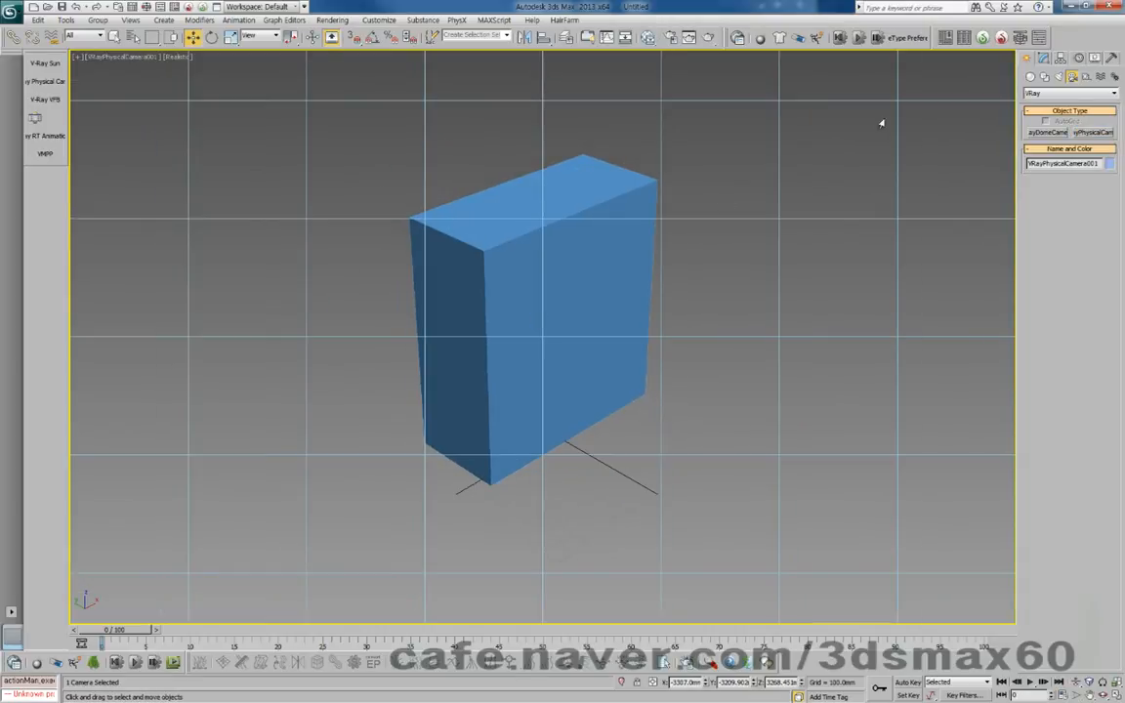
Create a VRaySun aimed at the box and raise the sun so it lights the box's broad side from above
left_click(1037, 61)
left_click(1023, 61)
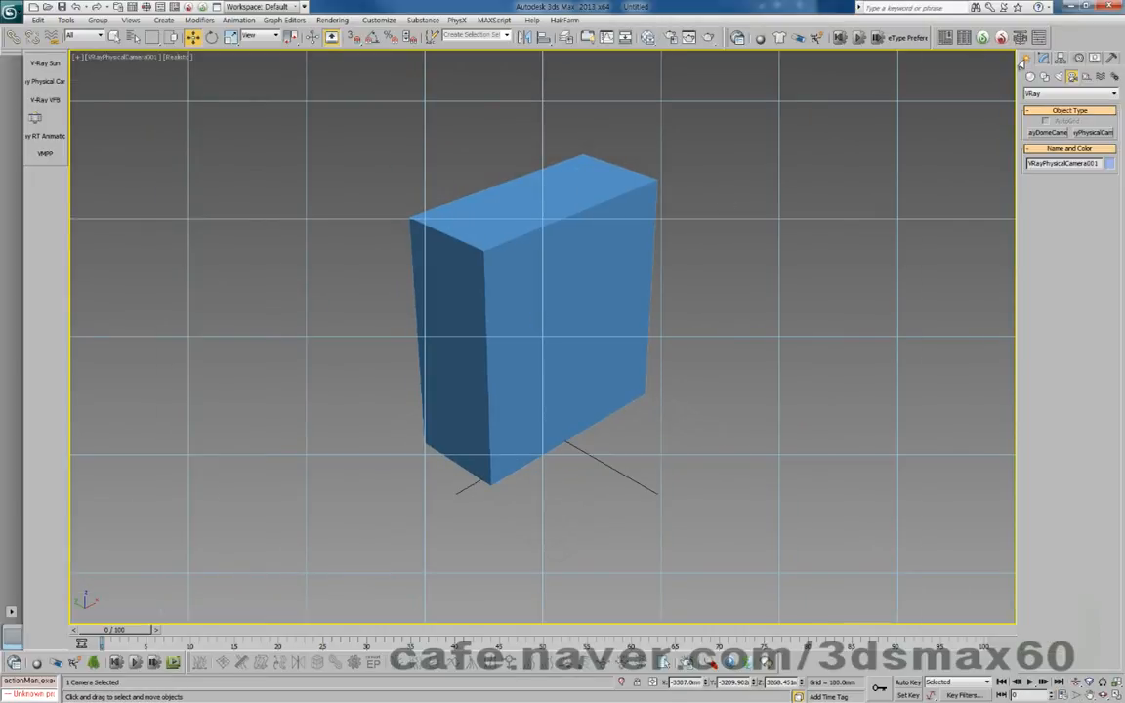
left_click(1030, 77)
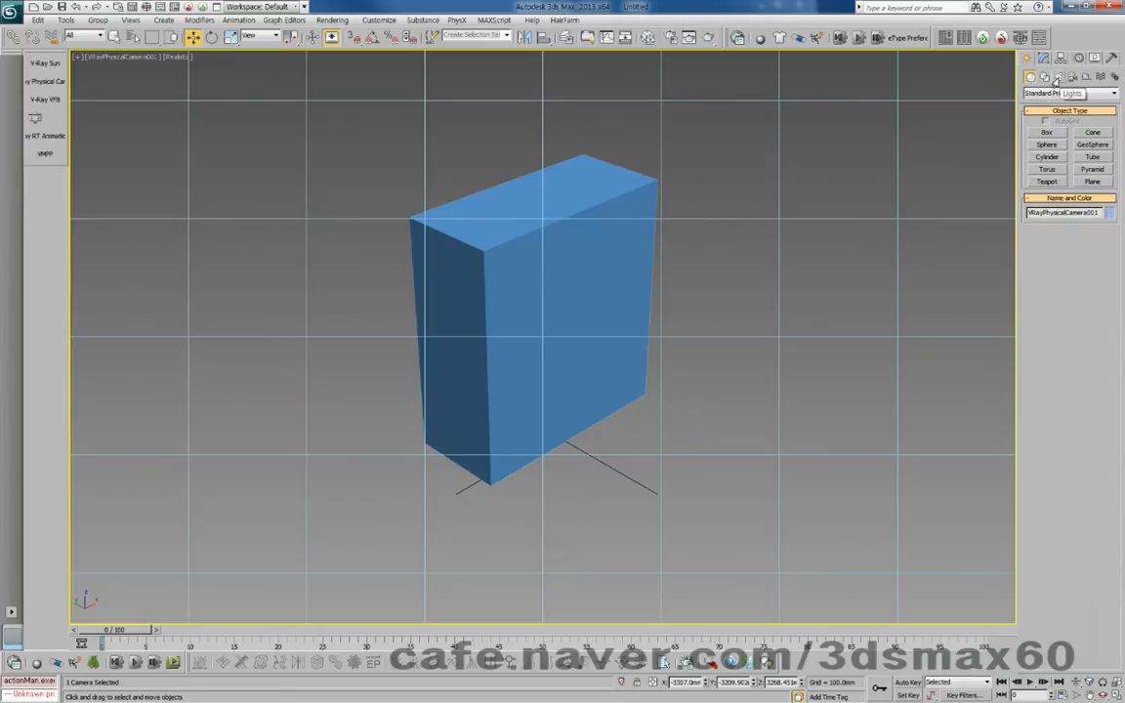
left_click(1056, 82)
left_click(1069, 93)
left_click(1053, 112)
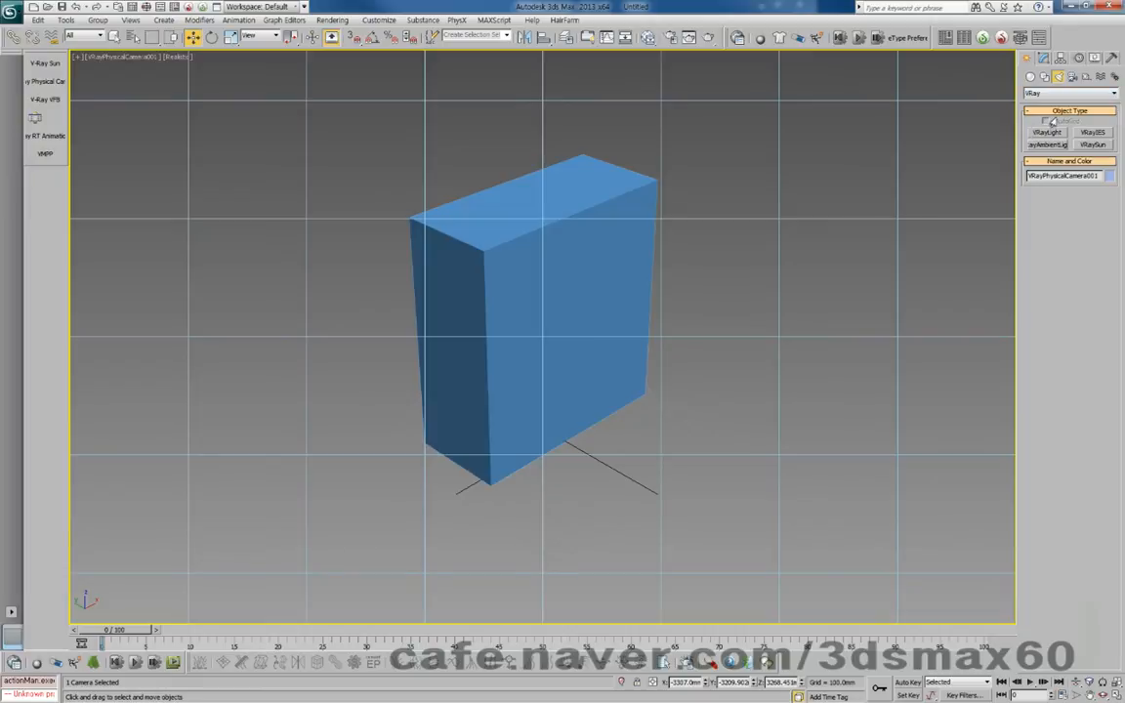
left_click(1093, 145)
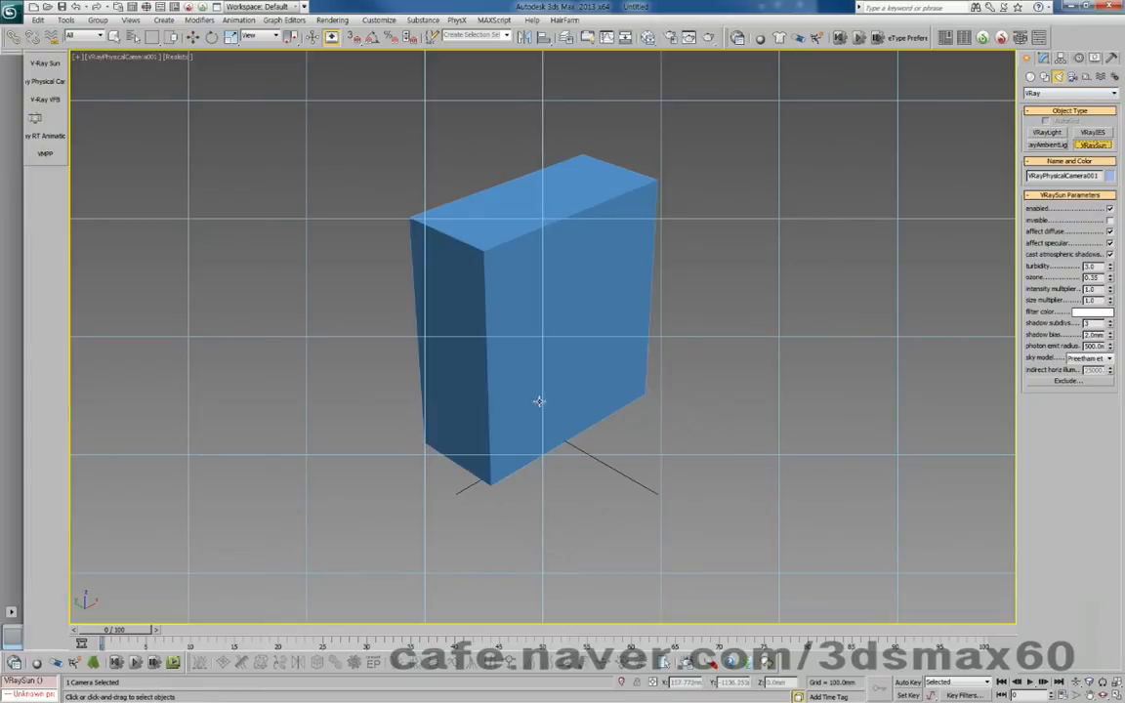
left_click_drag(513, 371, 512, 349)
left_click(599, 395)
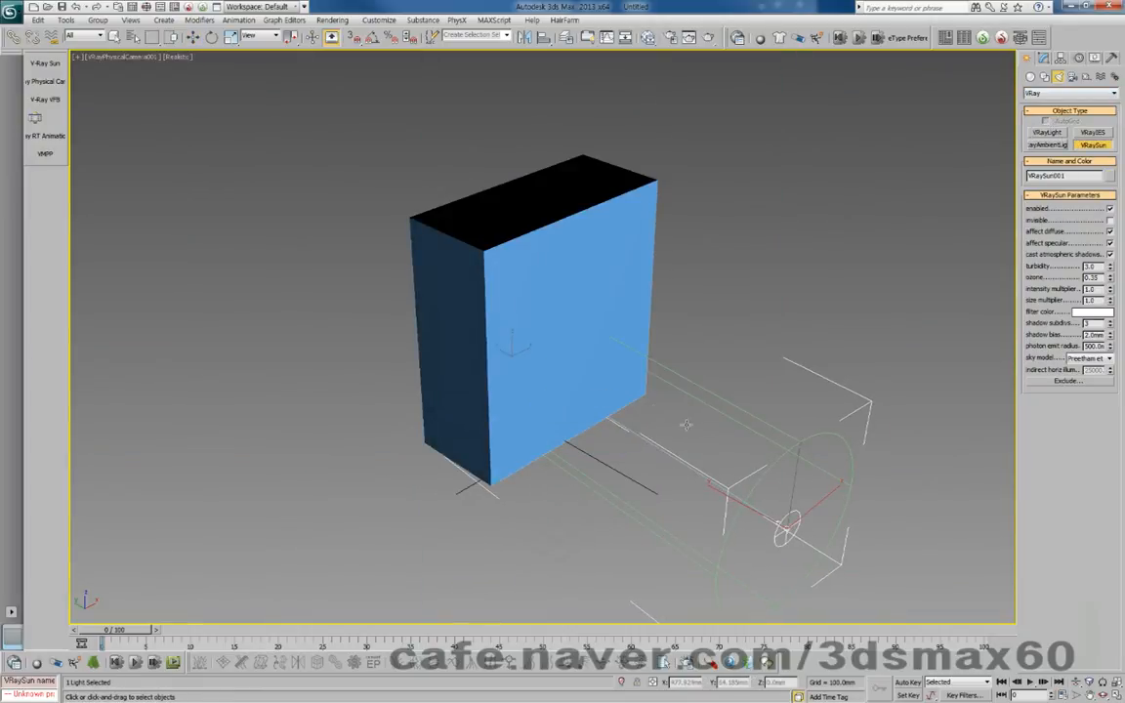
key("w")
left_click_drag(716, 418, 800, 153)
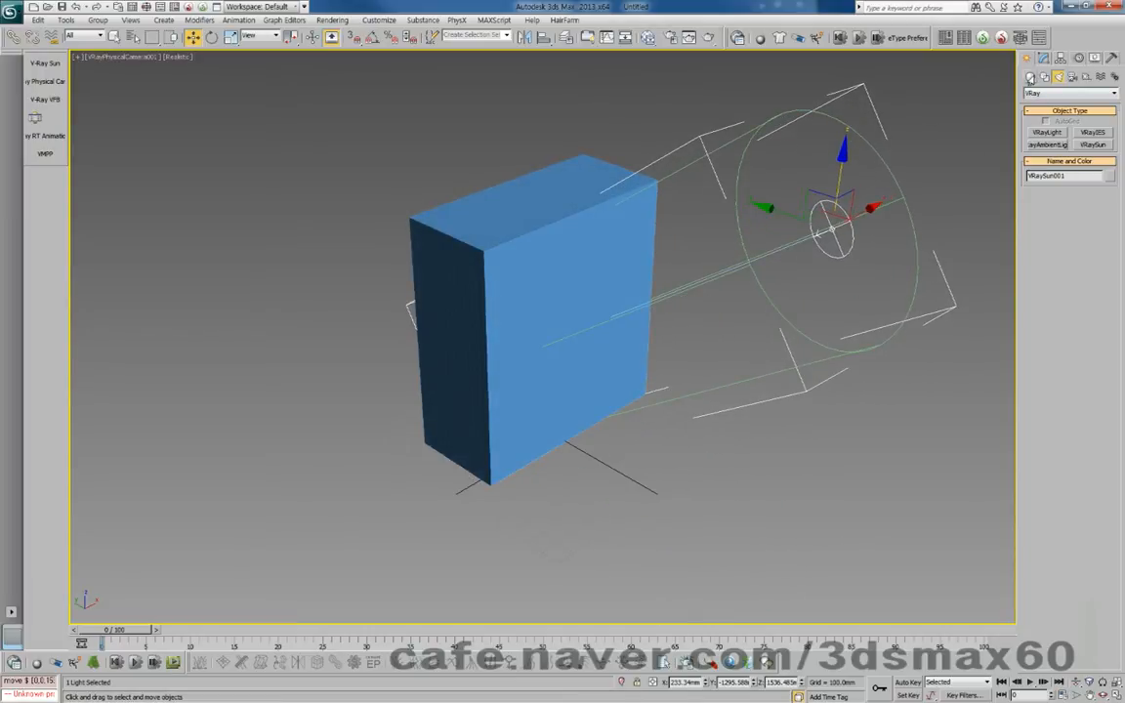
Create a square ground plane about 3469 mm per side beneath the box
left_click(1031, 77)
left_click(1092, 182)
left_click(1092, 247)
left_click_drag(602, 515, 495, 699)
key("w")
Enlarge the ground plane to about 8777 mm long and 8950 mm wide
left_click(1044, 57)
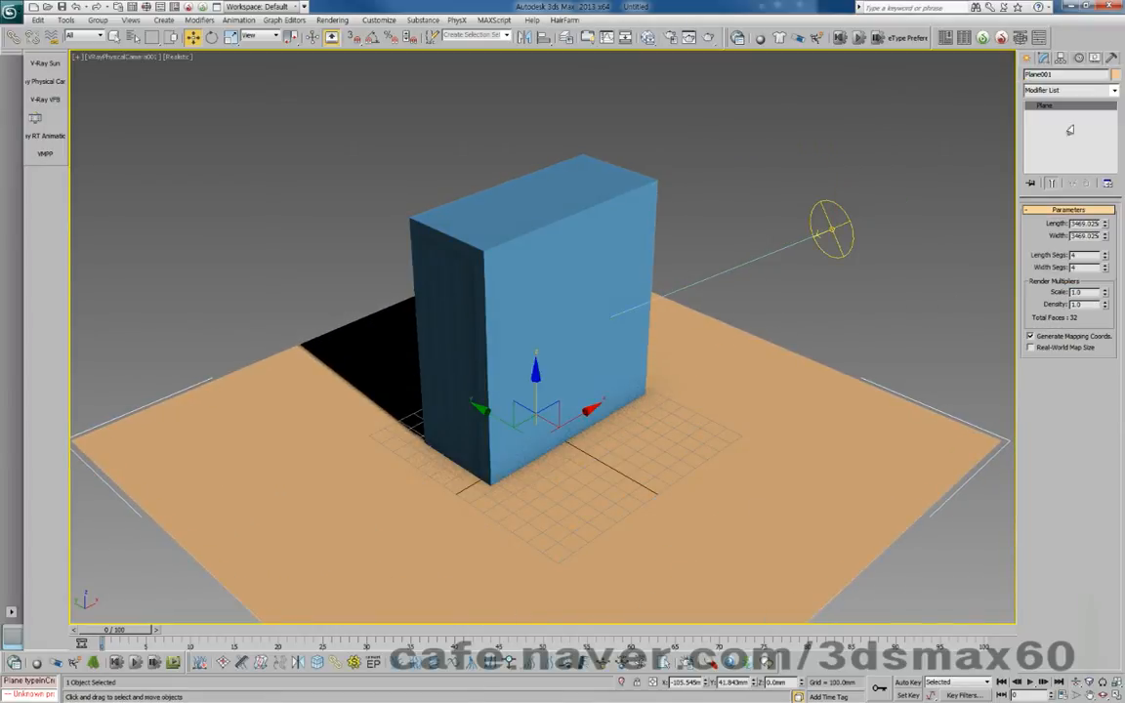
left_click_drag(1104, 224, 1098, 170)
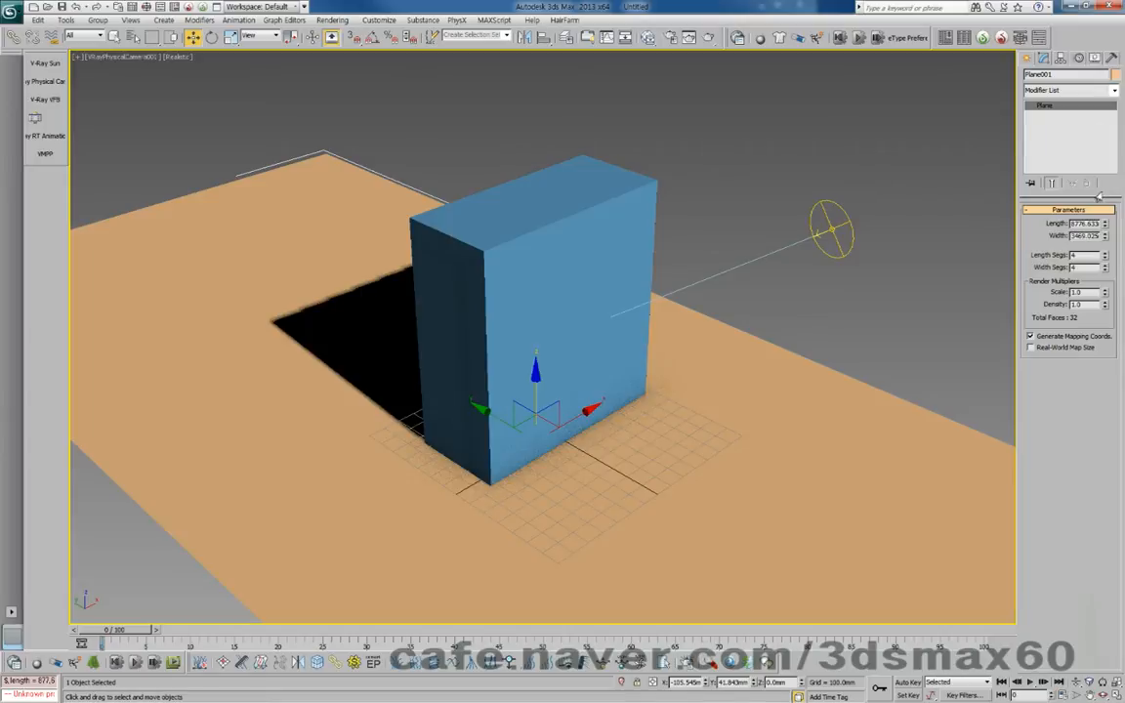
left_click_drag(1105, 236, 1075, 167)
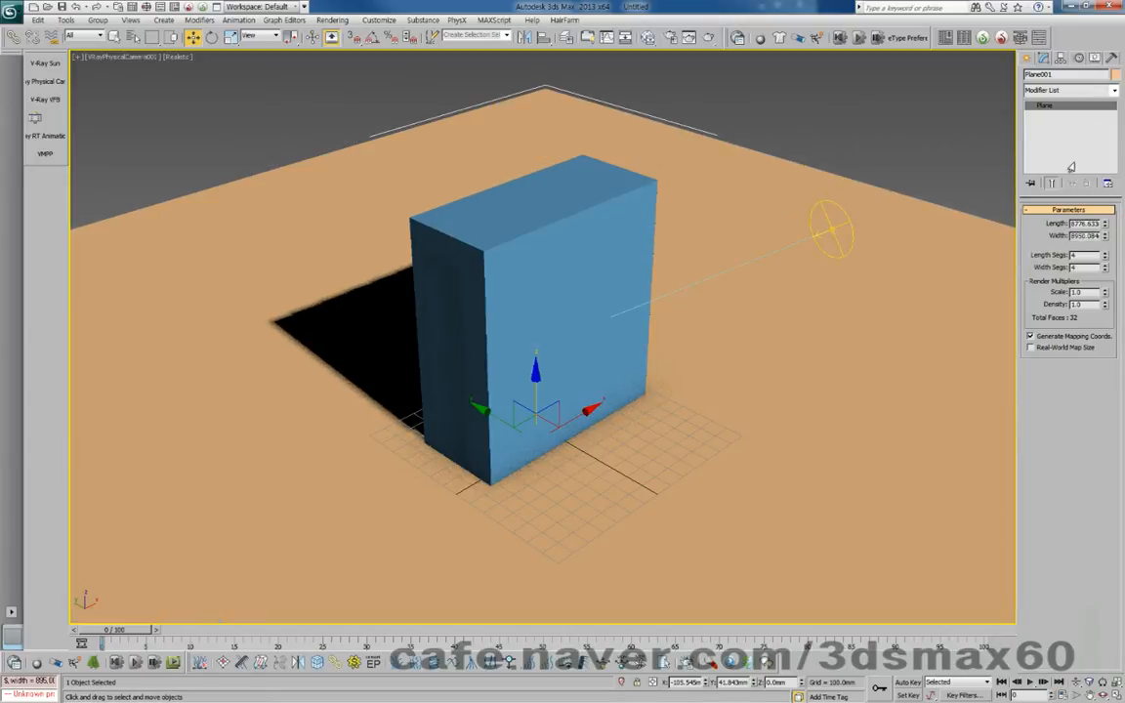
Reframe the camera view on the box and test-render the sunlit scene, closing the rendered image
middle_click_drag(711, 321, 751, 331)
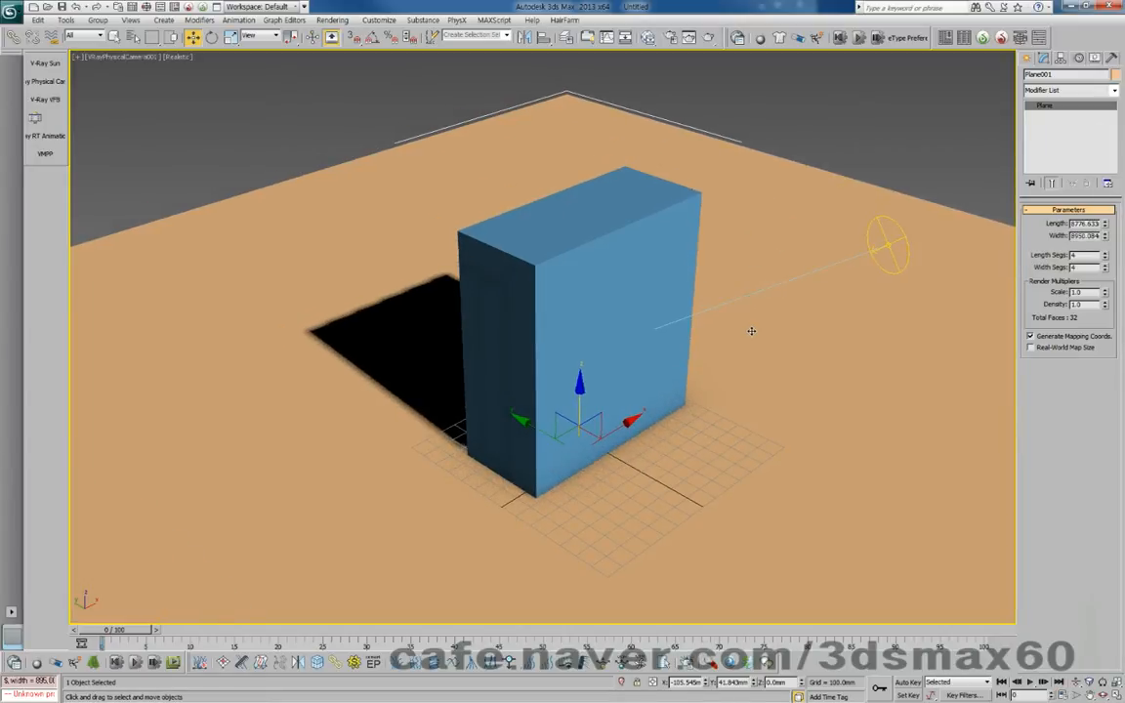
key("shift+q")
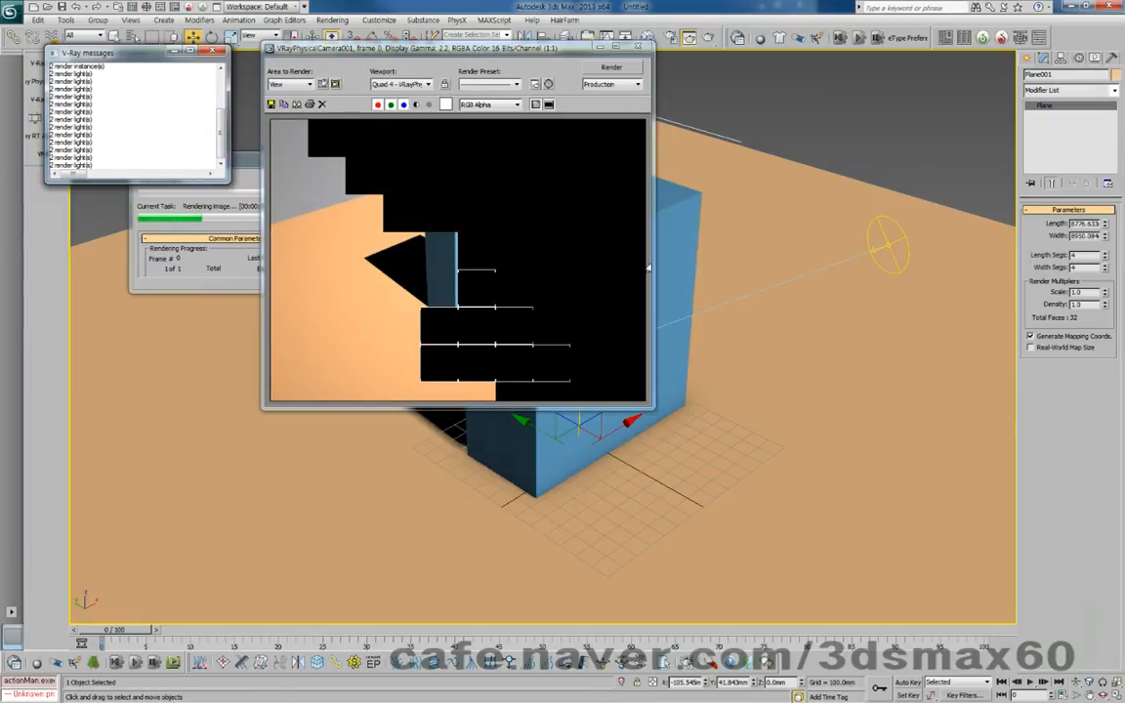
left_click(637, 47)
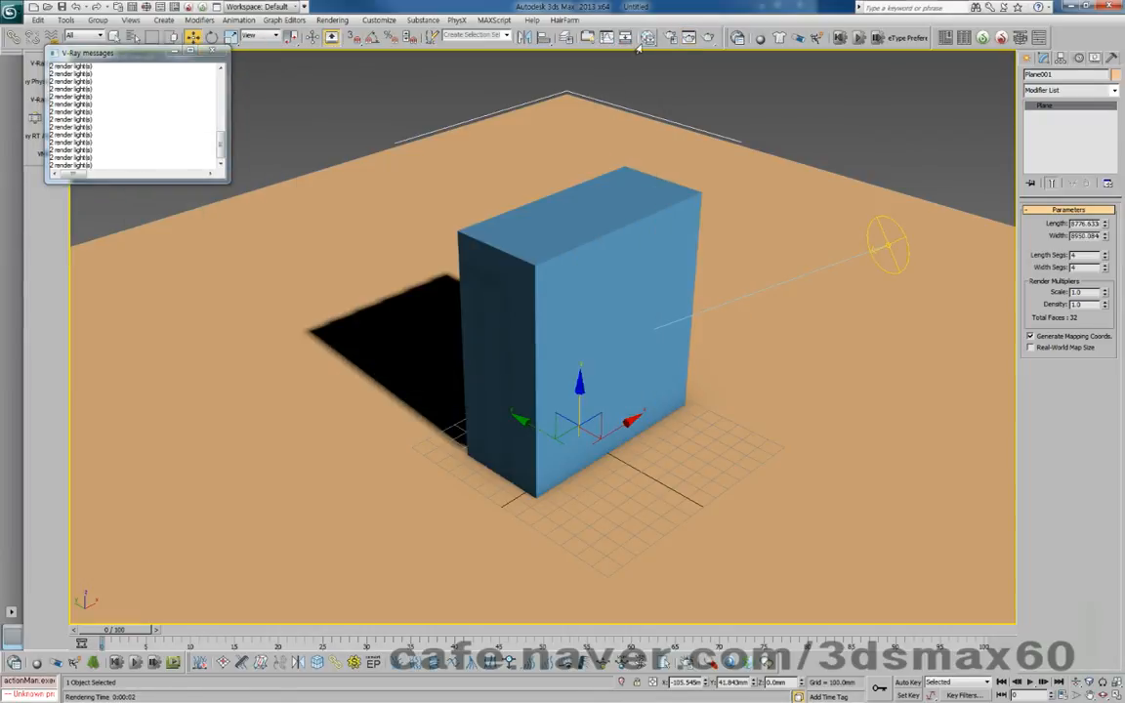
Set the V-Ray color mapping gamma to 2.2 and render the camera view to check the brightness
left_click(669, 37)
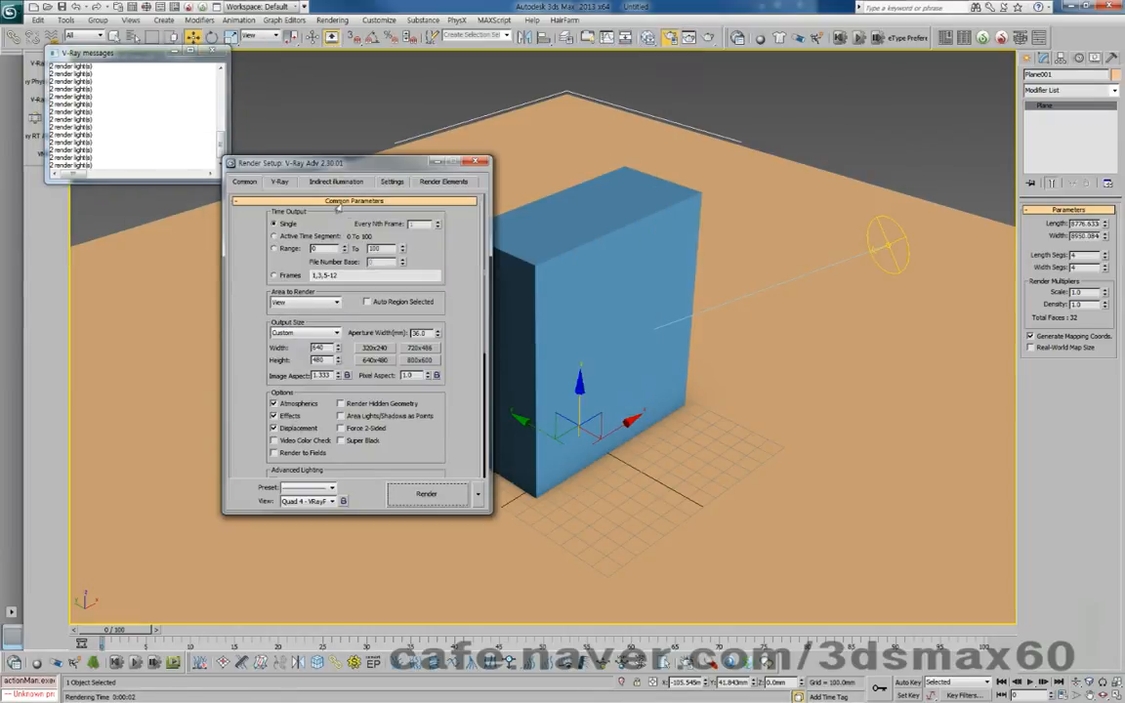
left_click(280, 183)
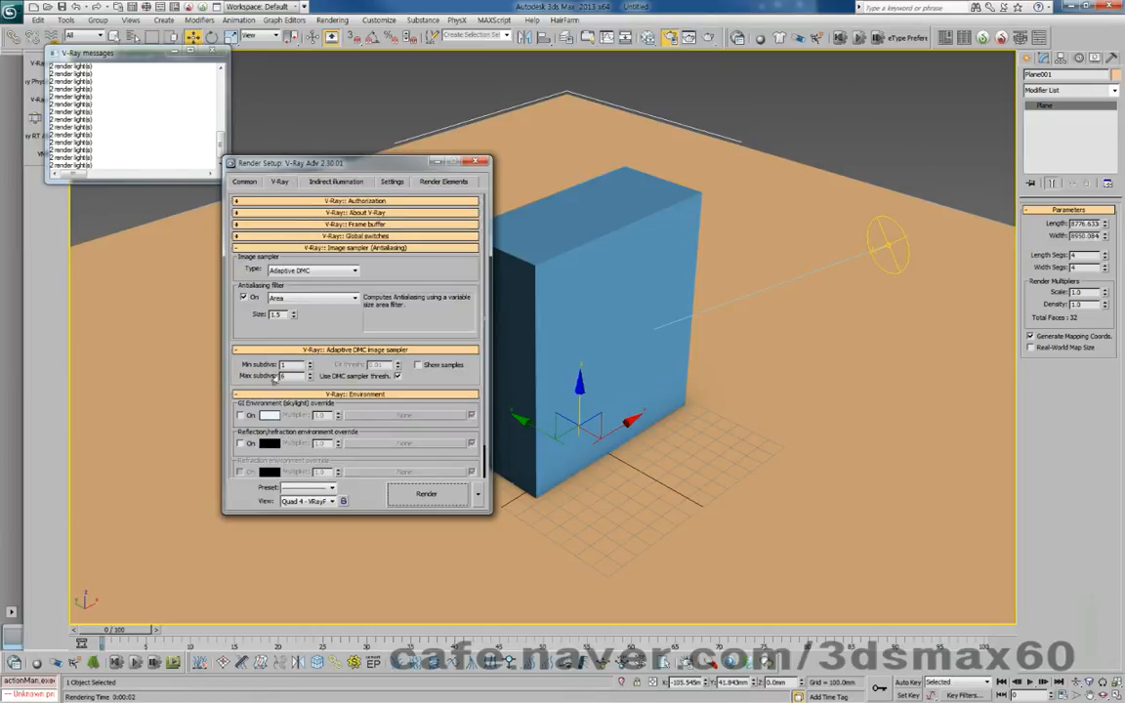
scroll(337, 185, "down", 3)
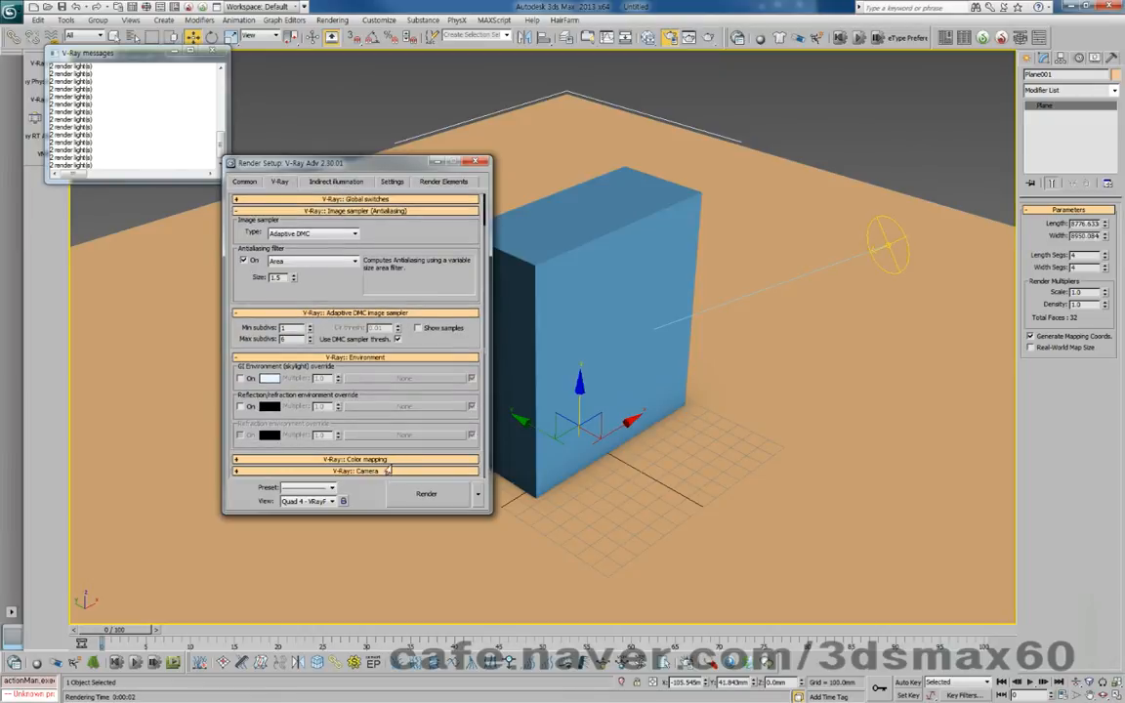
left_click(354, 459)
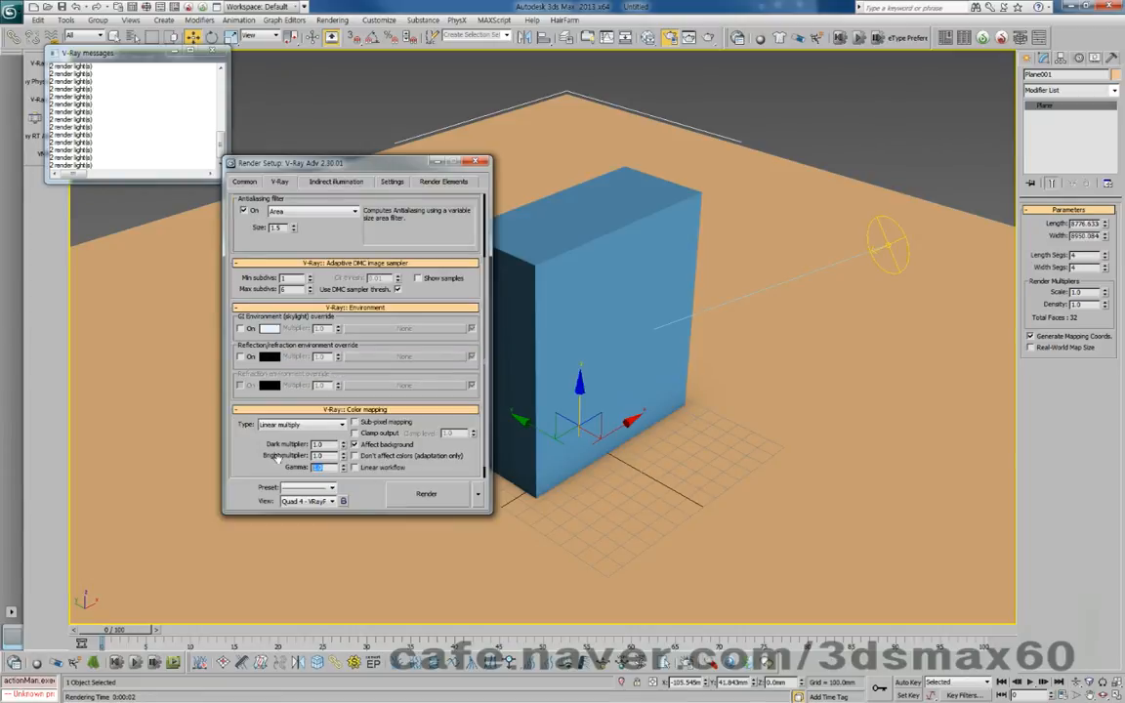
left_click(426, 493)
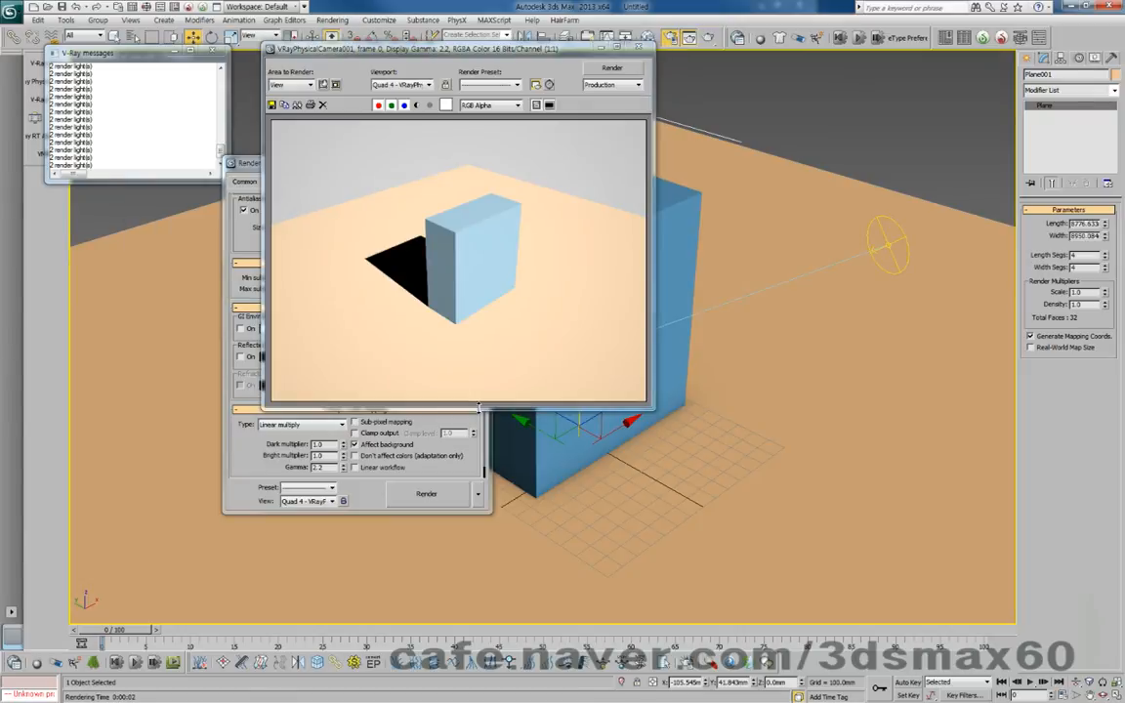
left_click(640, 46)
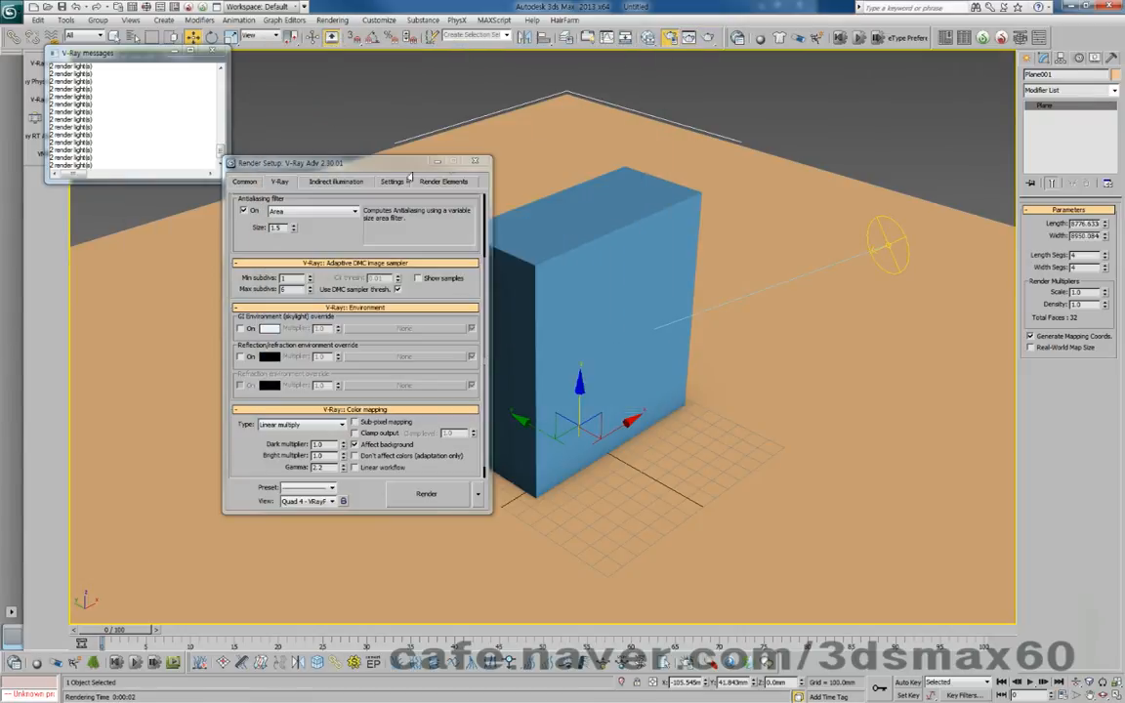
Enable V-Ray's built-in frame buffer and render the camera view in it, closing the frame buffer
left_click(322, 180)
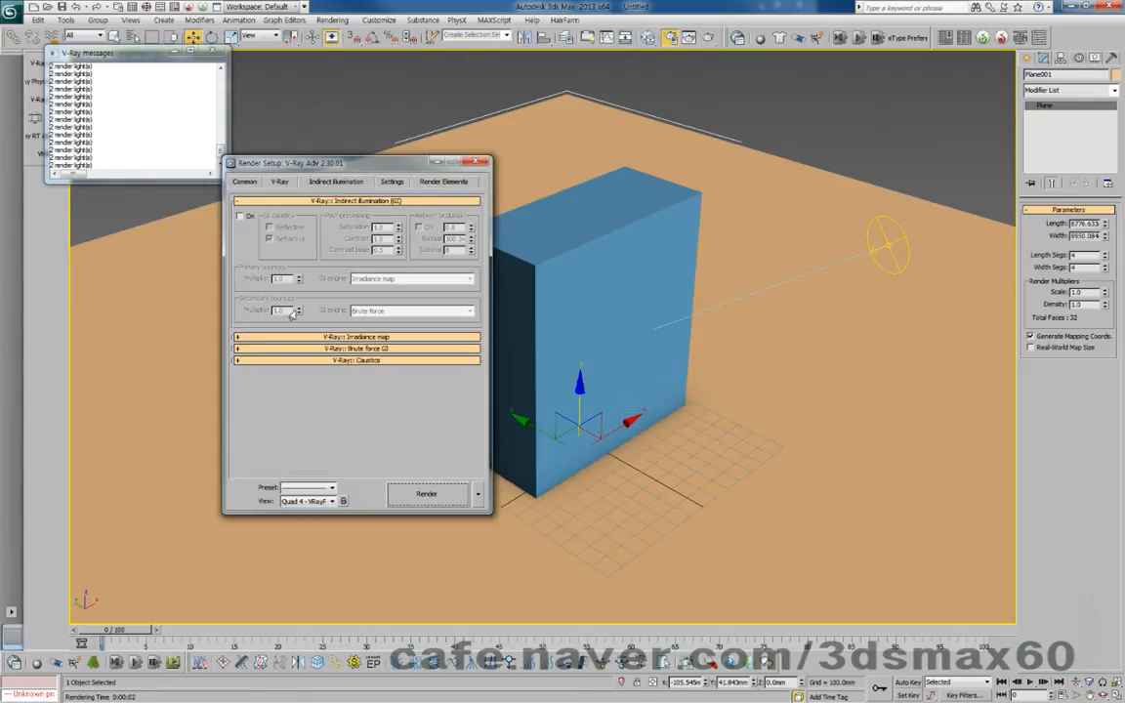
left_click(279, 182)
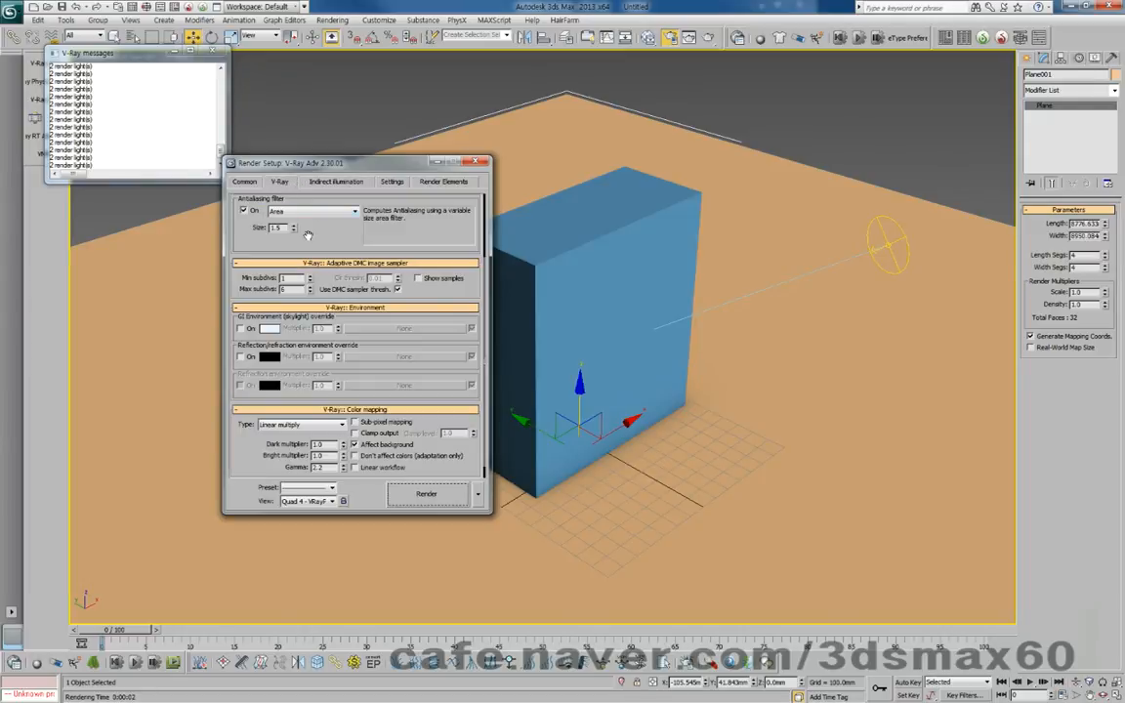
left_click_drag(288, 232, 314, 636)
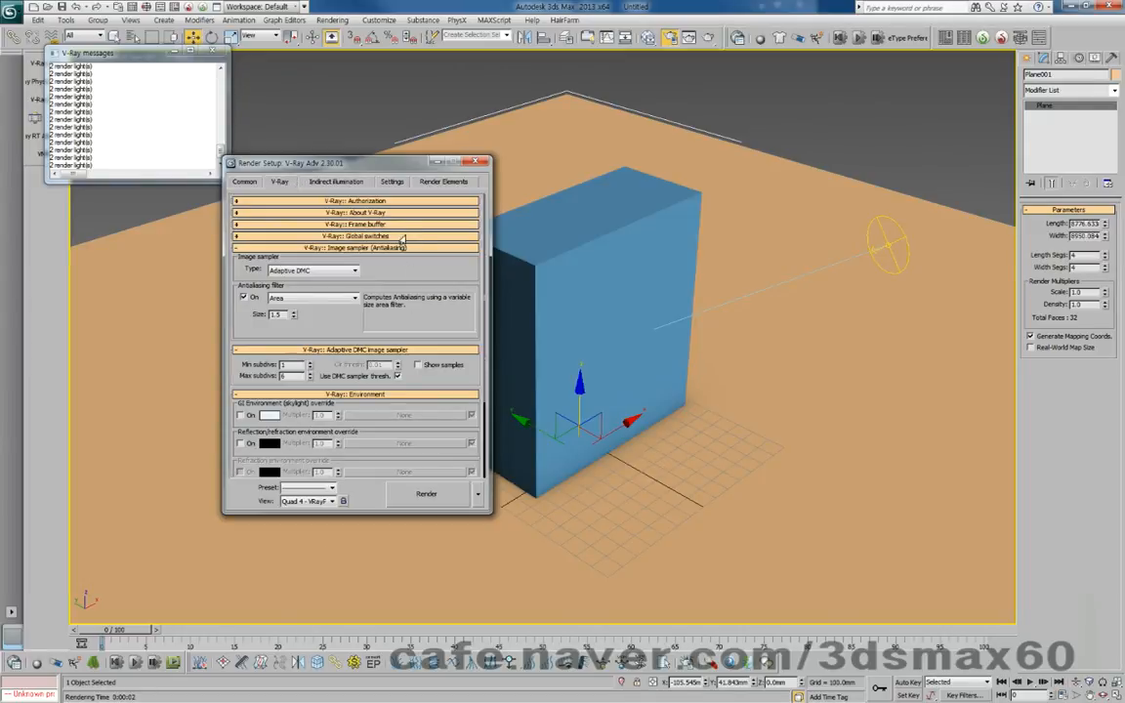
left_click(363, 236)
left_click(277, 223)
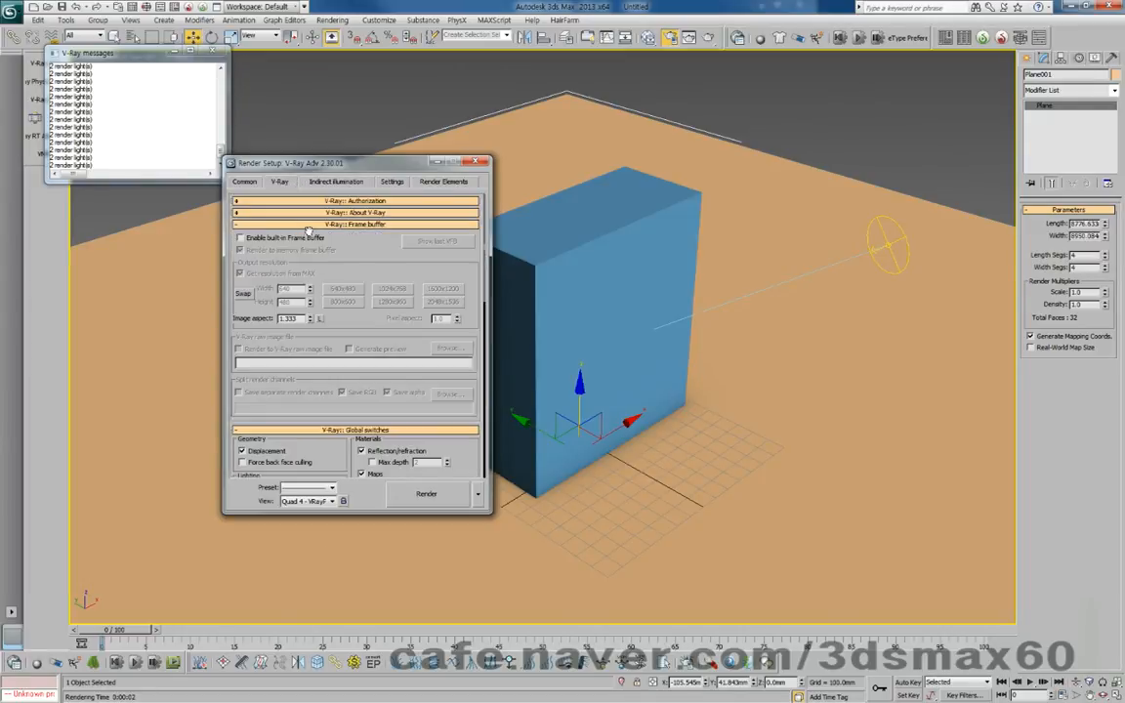
left_click(460, 495)
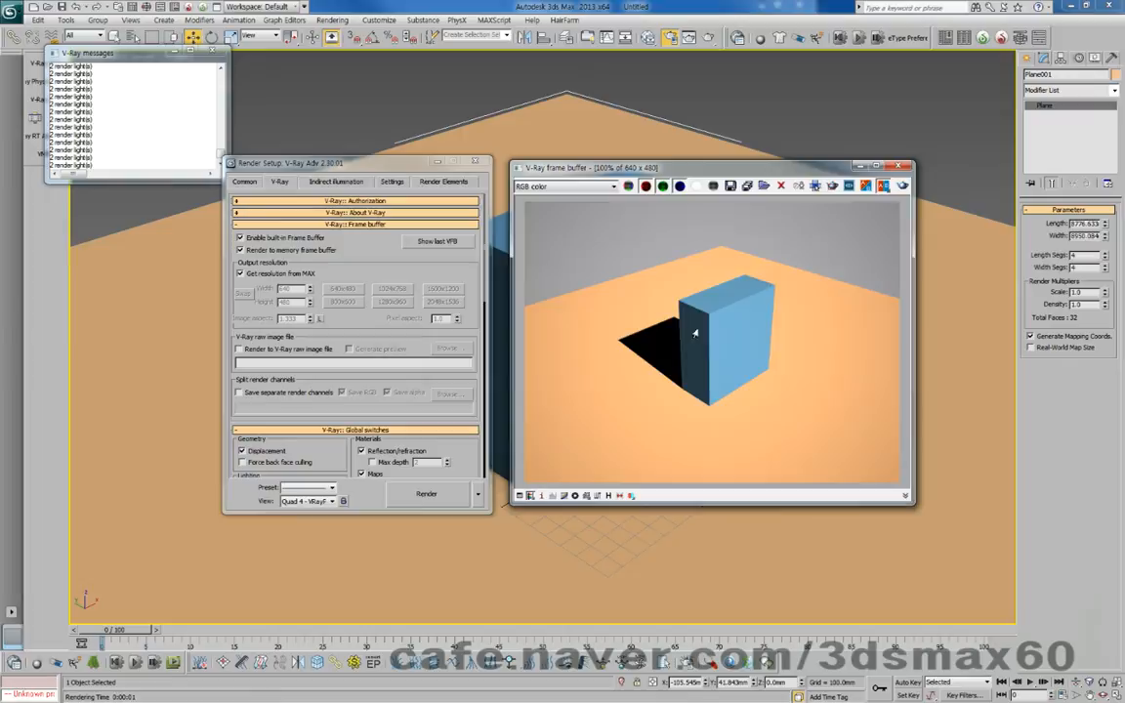
left_click(900, 167)
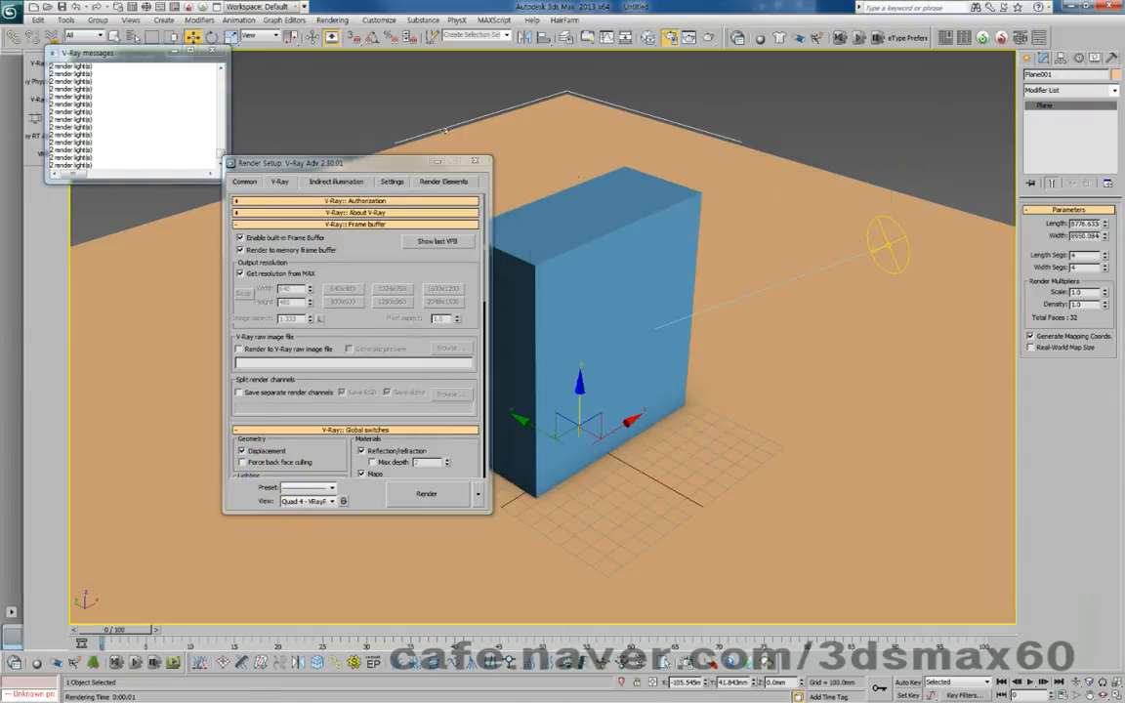
Hold the current scene state as a restore point
left_click(37, 19)
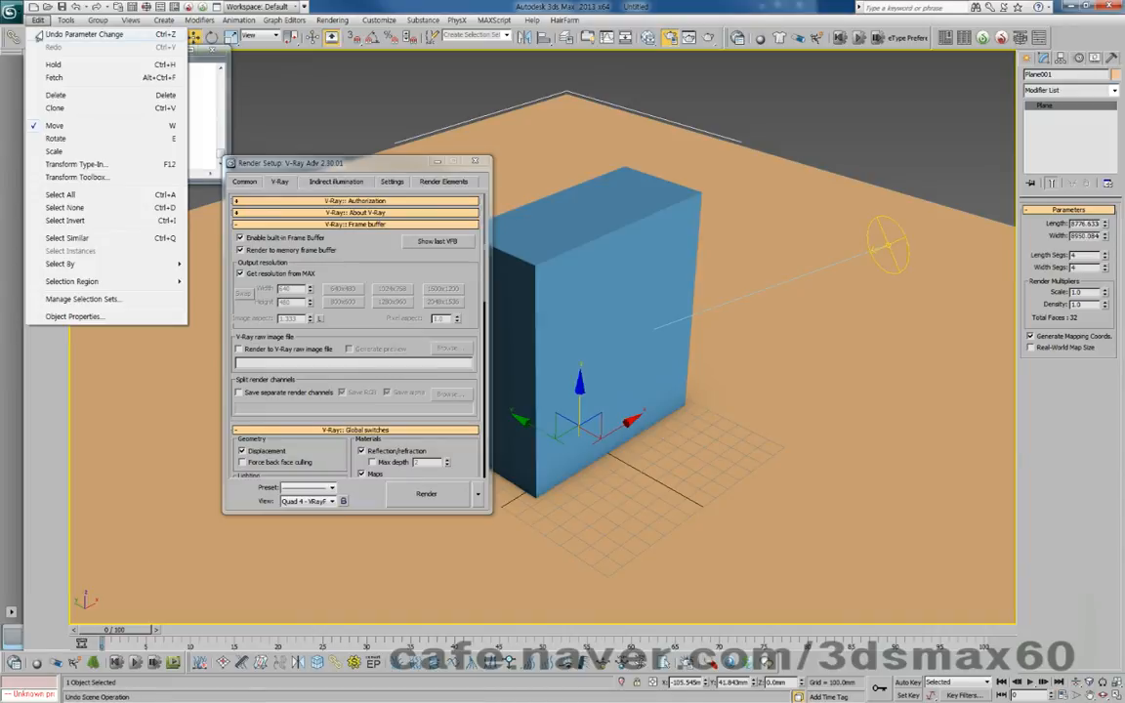
left_click(39, 58)
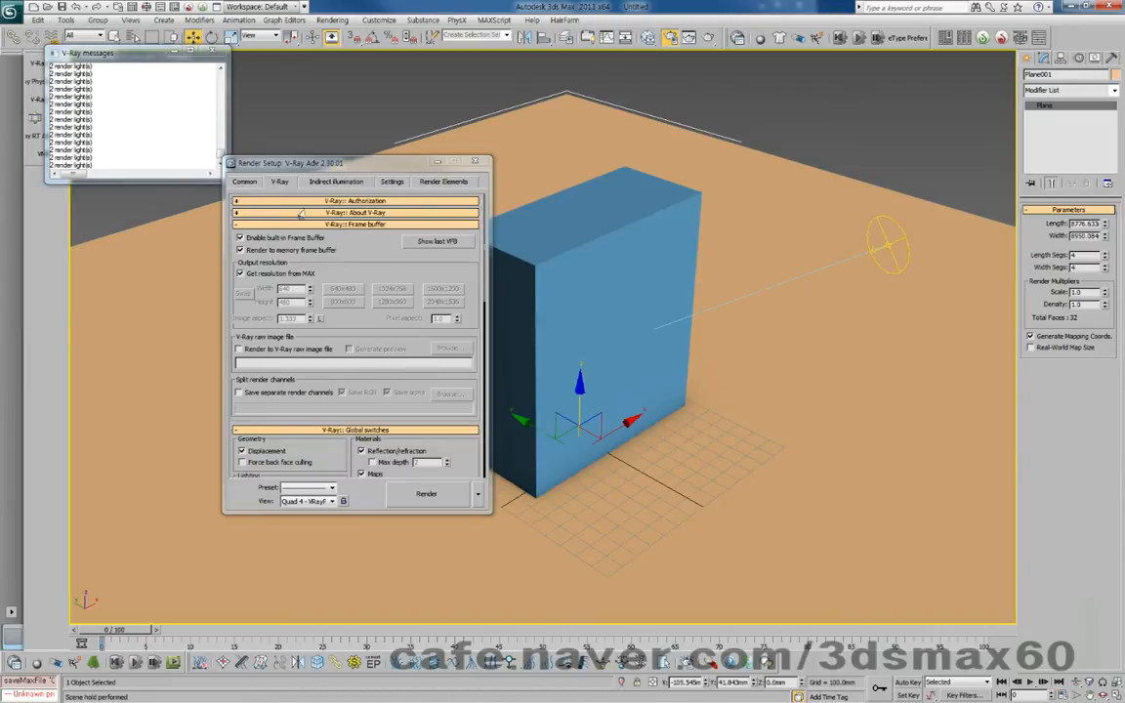
Assign the Default Scanline Renderer for production and test-render the camera view with it
left_click(243, 181)
scroll(391, 441, "down", 5)
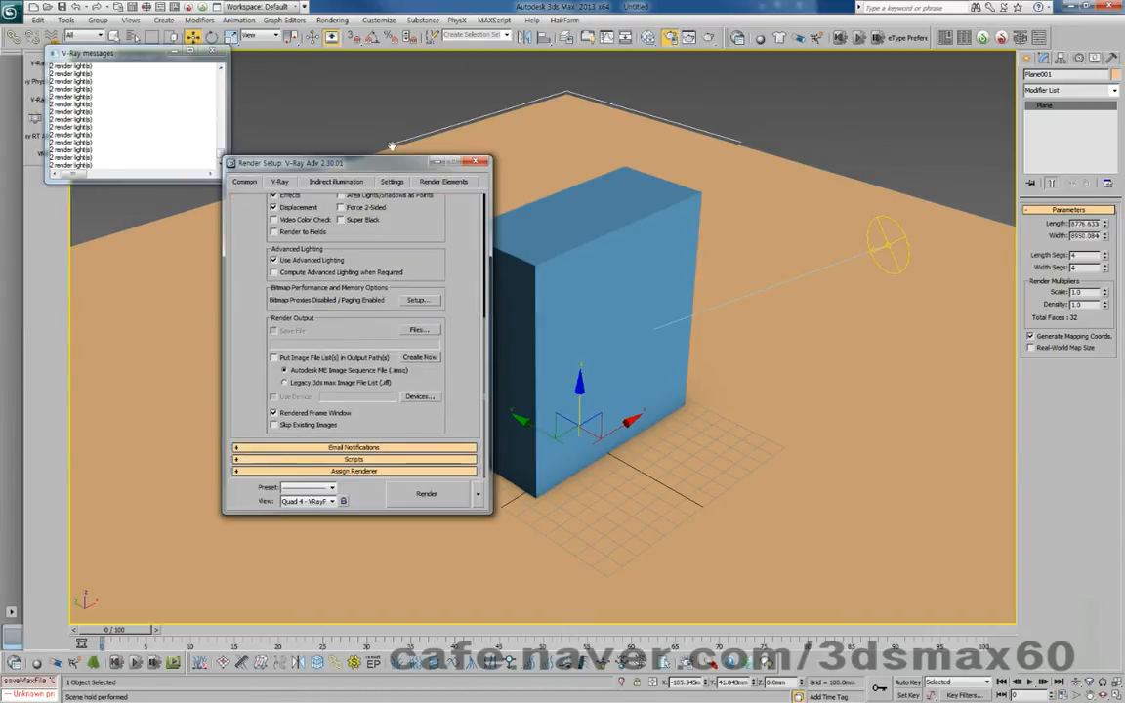
scroll(408, 420, "down", 3)
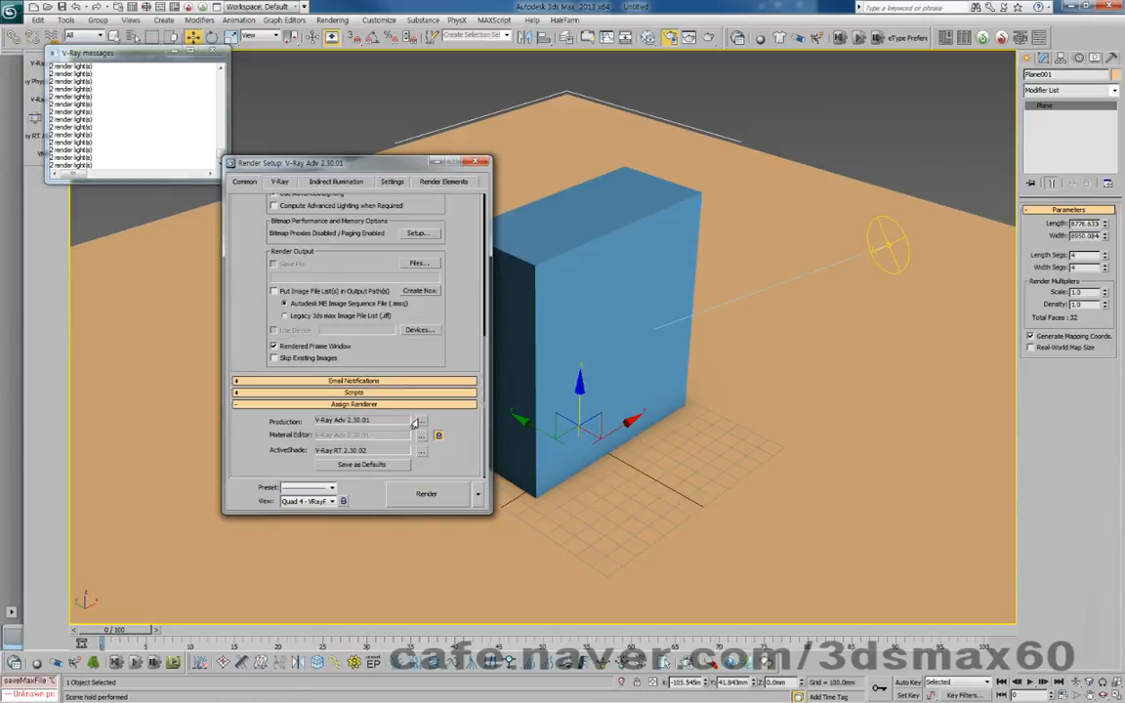
left_click(420, 420)
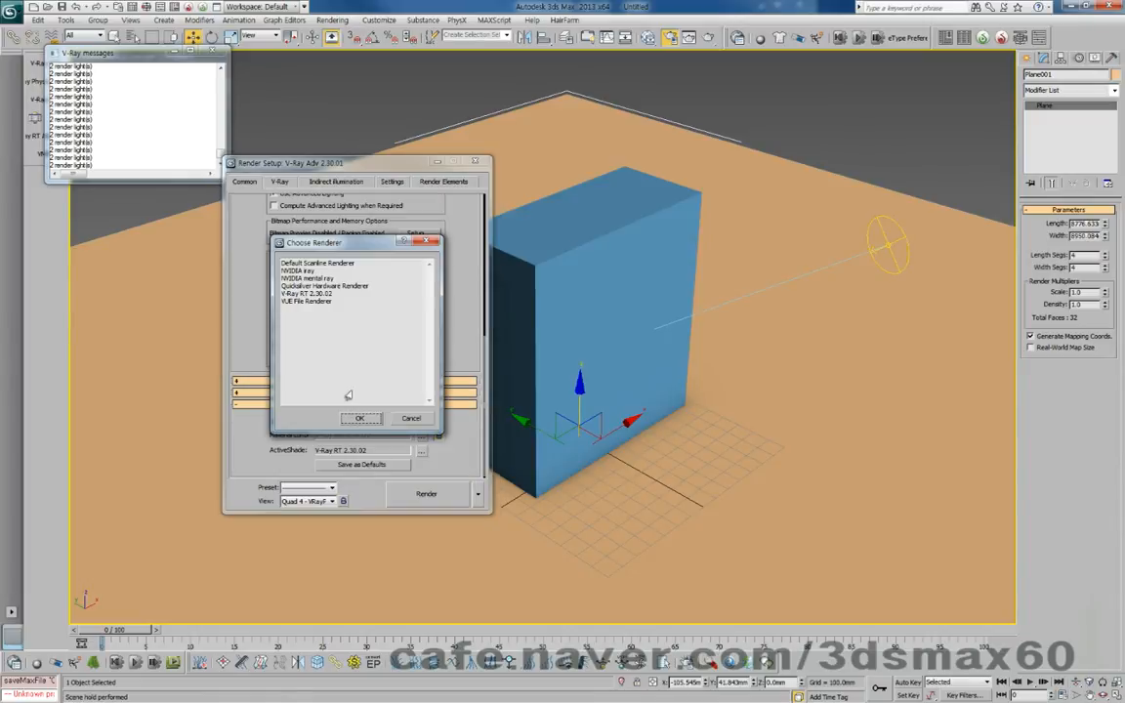
double_click(295, 263)
left_click(360, 496)
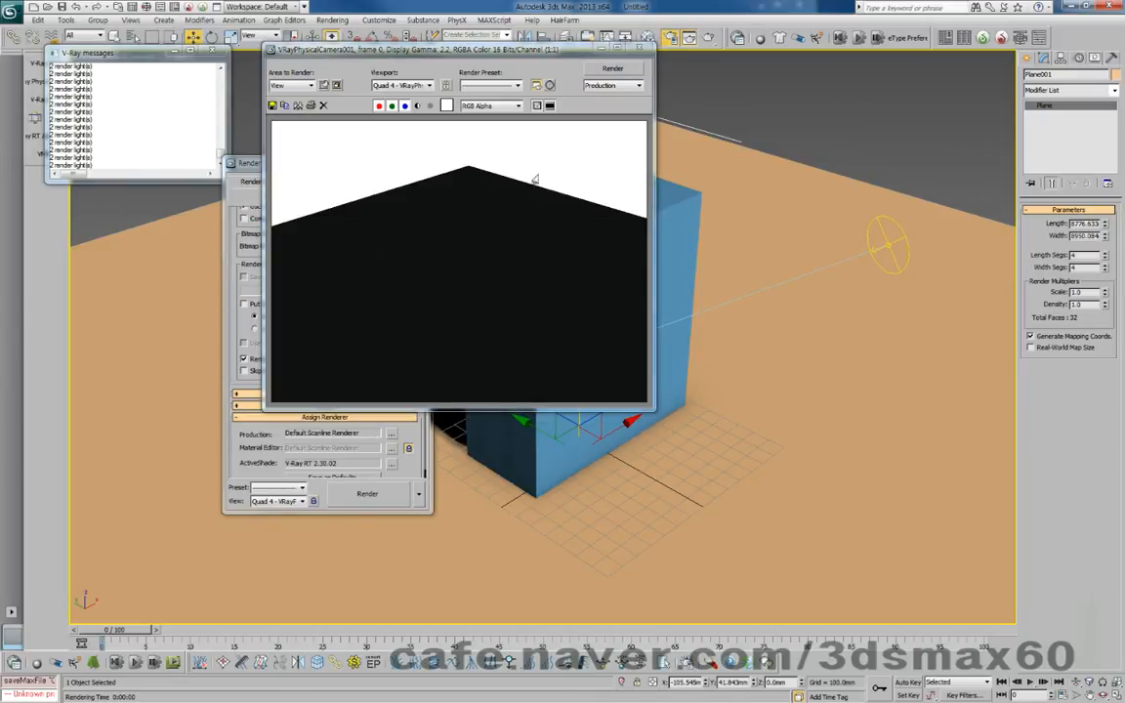
left_click(640, 47)
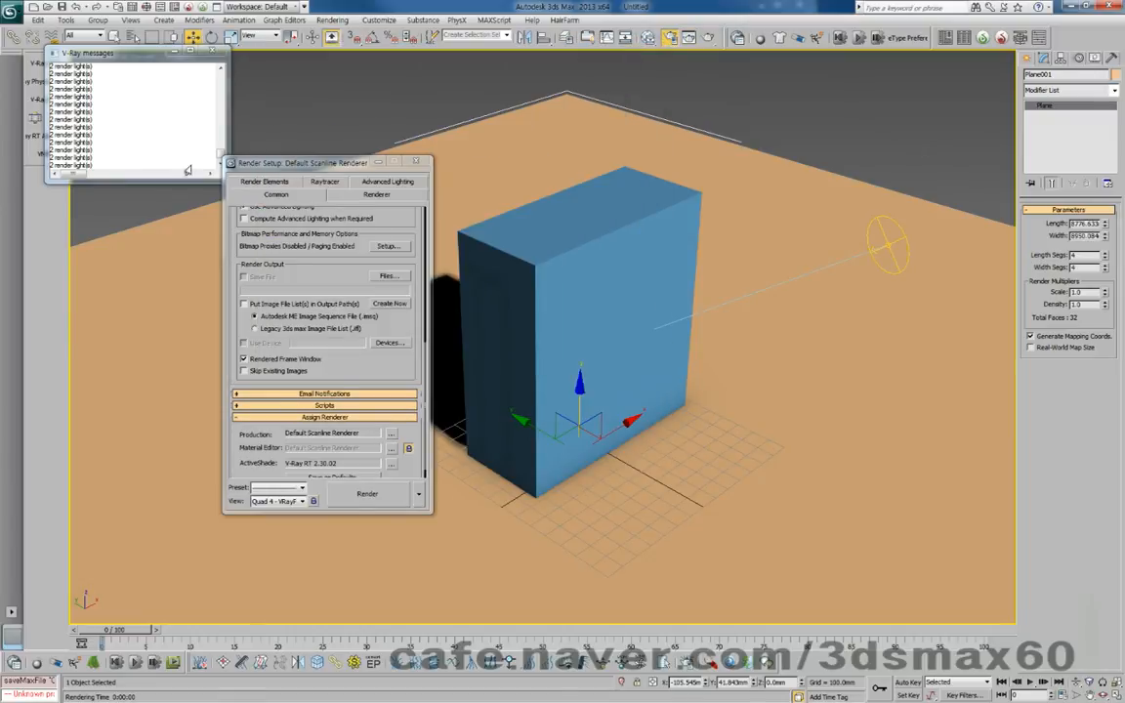
Fetch the held scene to restore the V-Ray setup and close the V-Ray messages window
left_click(37, 19)
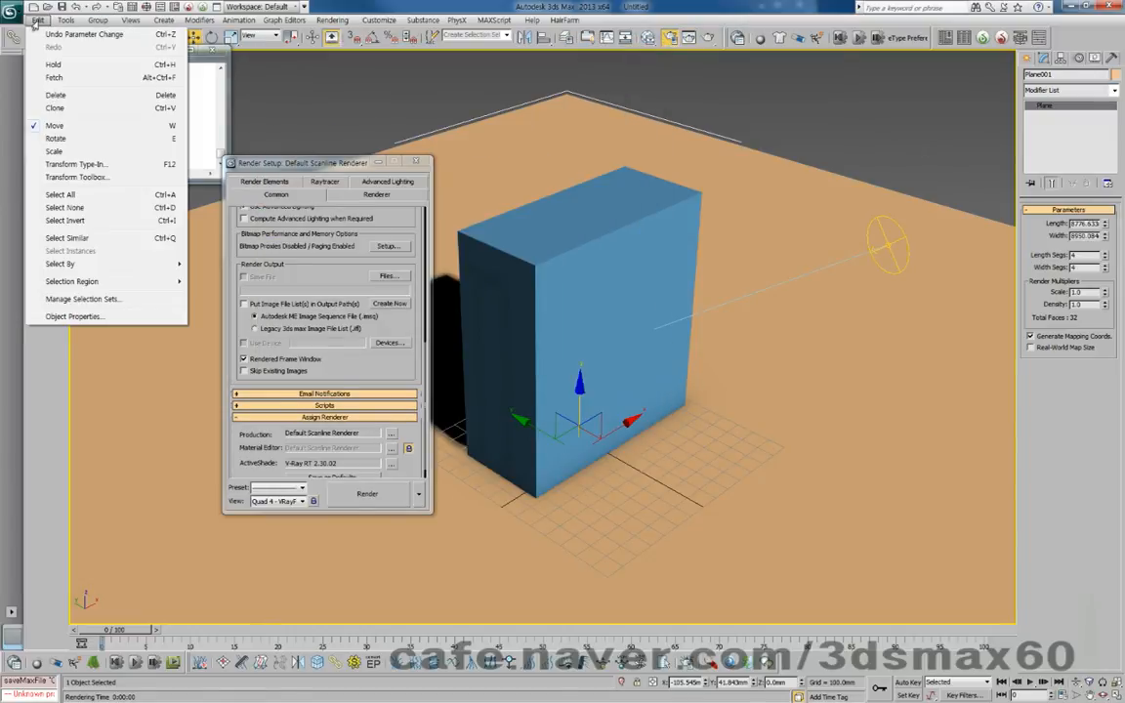
left_click(44, 77)
left_click(539, 399)
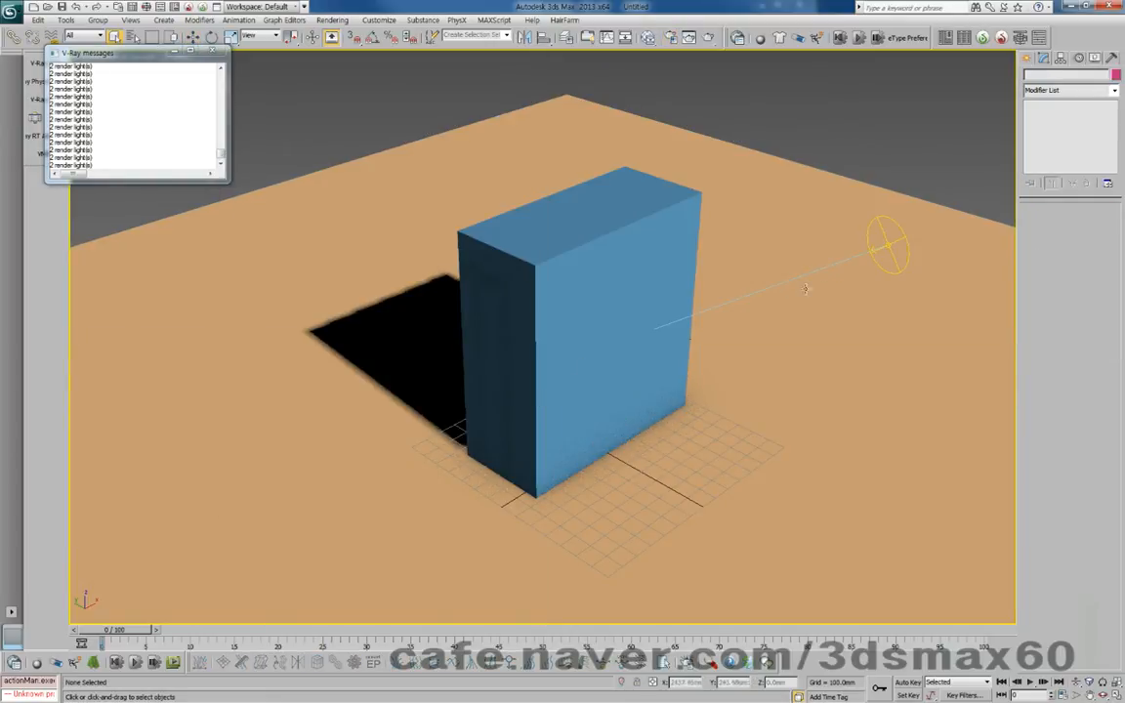
left_click(213, 50)
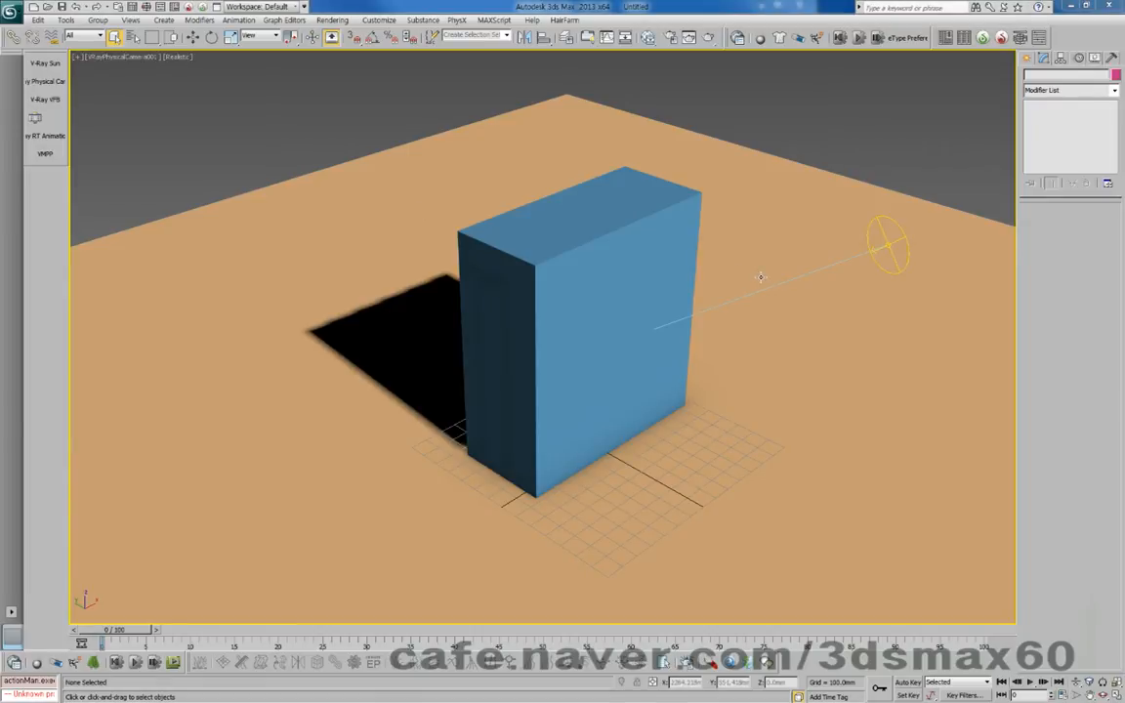
right_click(907, 242)
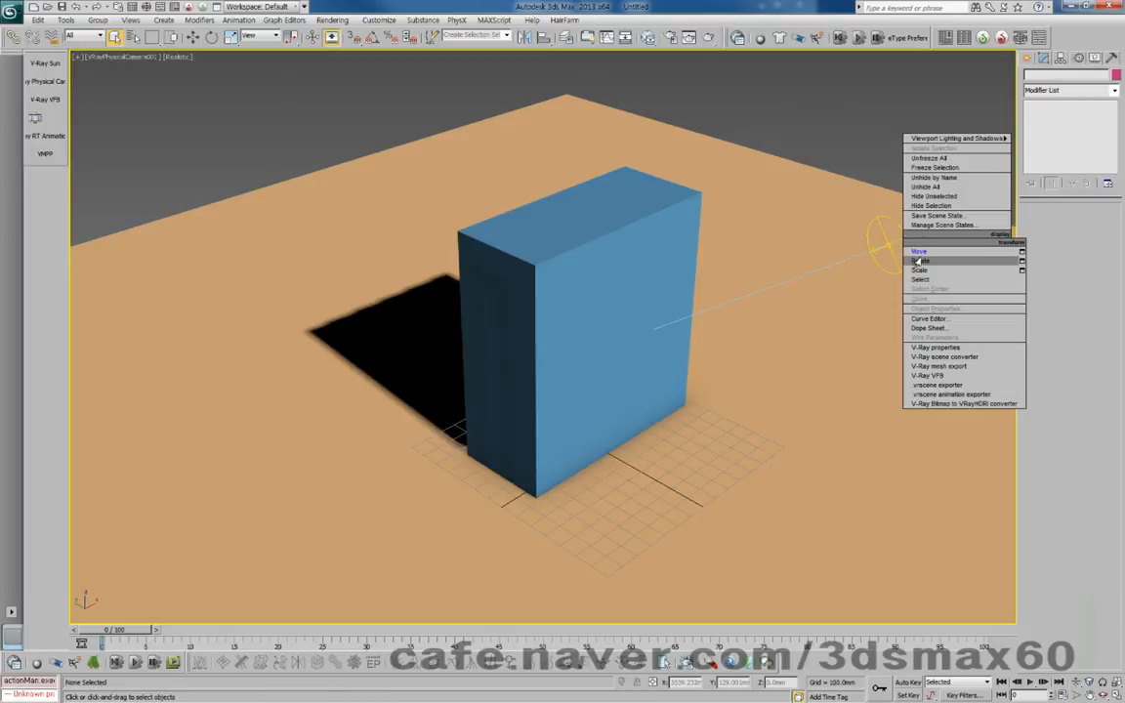
left_click(919, 251)
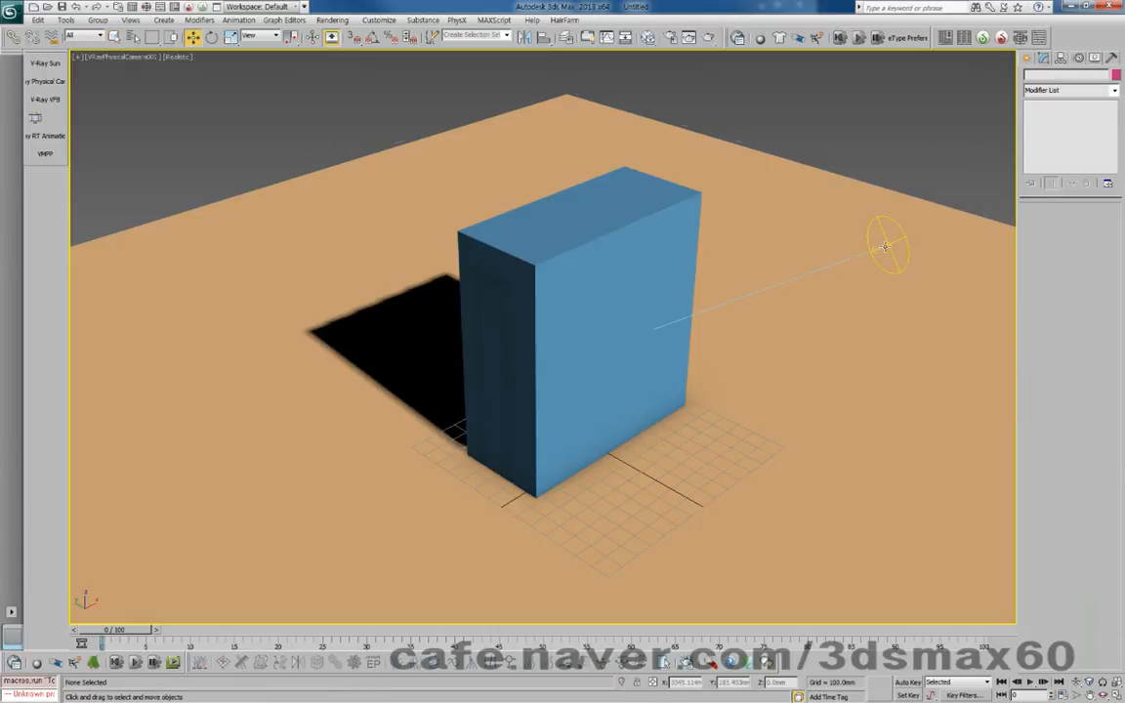
left_click(829, 245)
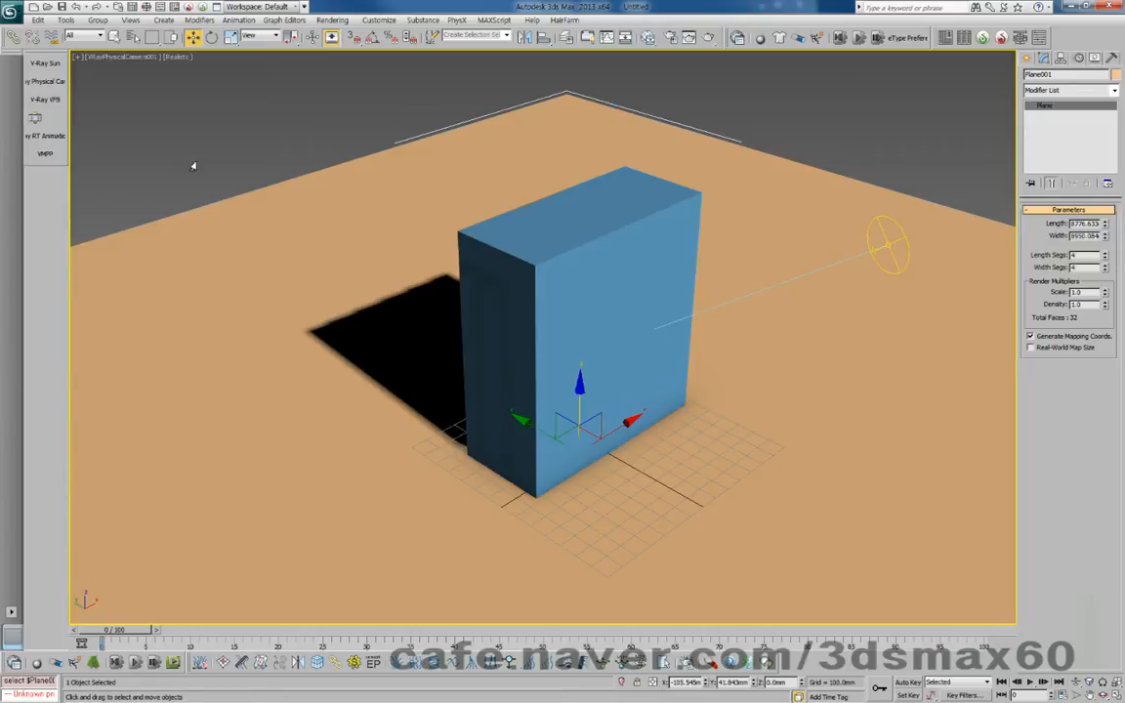
left_click(646, 309)
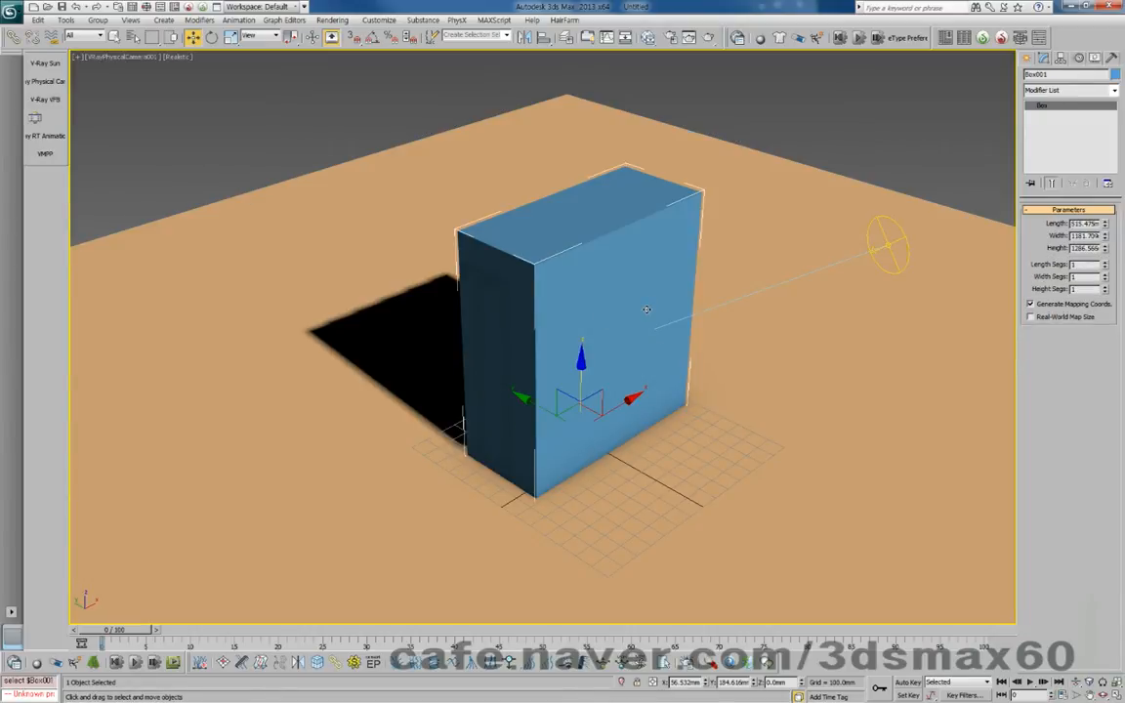
left_click(892, 241)
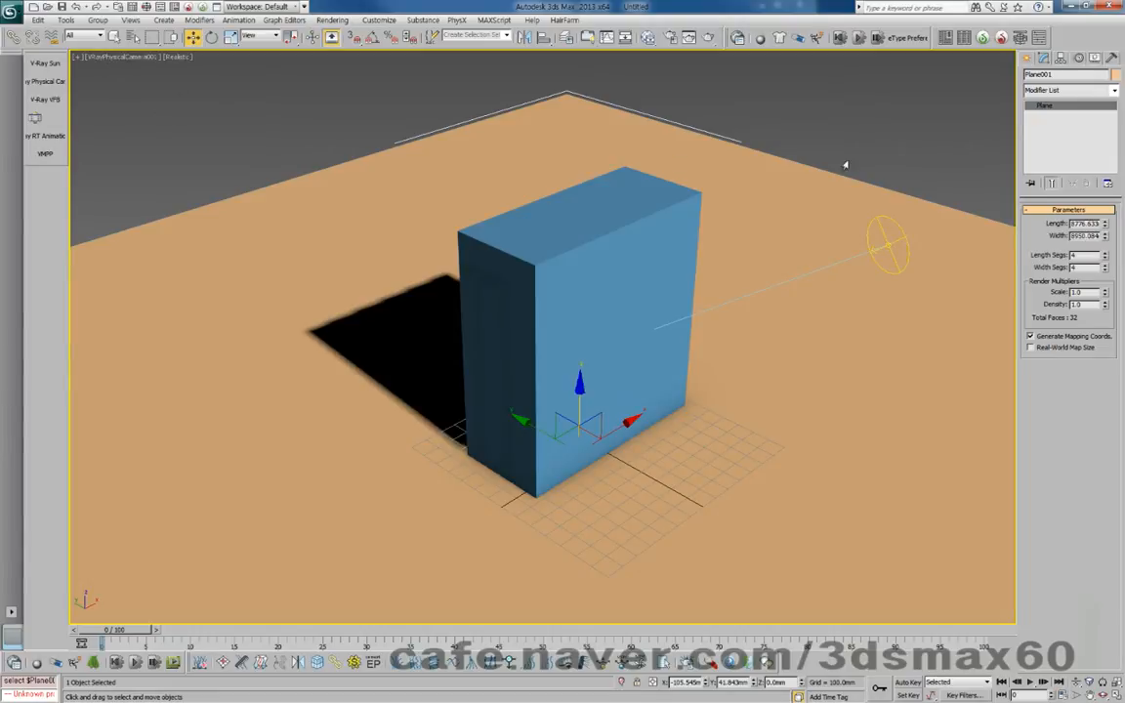
Switch to the perspective view and create a standard target camera matched to that view
right_click(841, 194)
left_click(847, 200)
key("p")
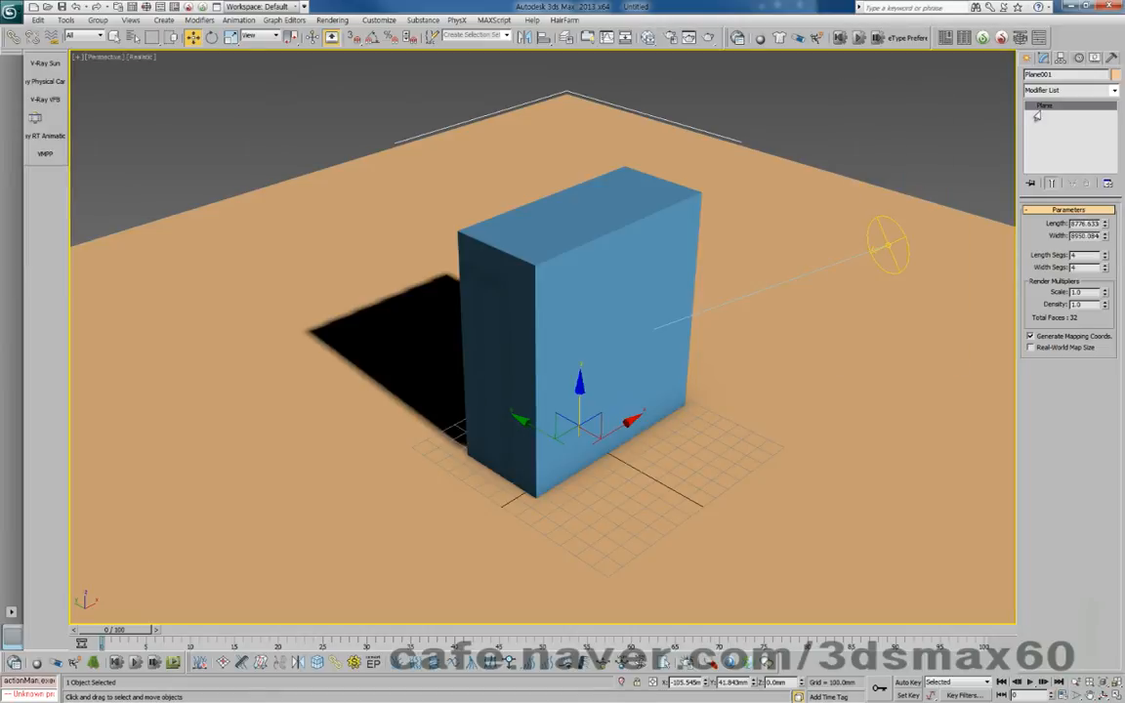
left_click(1030, 57)
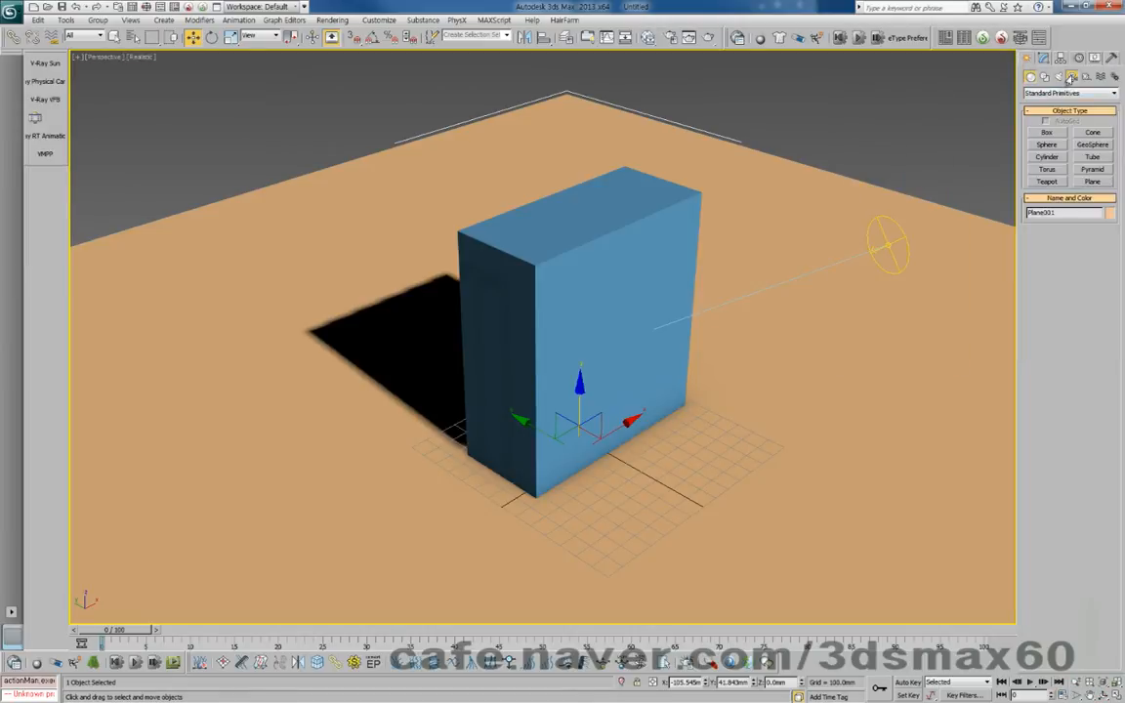
left_click(1072, 77)
left_click(1064, 94)
left_click(1060, 104)
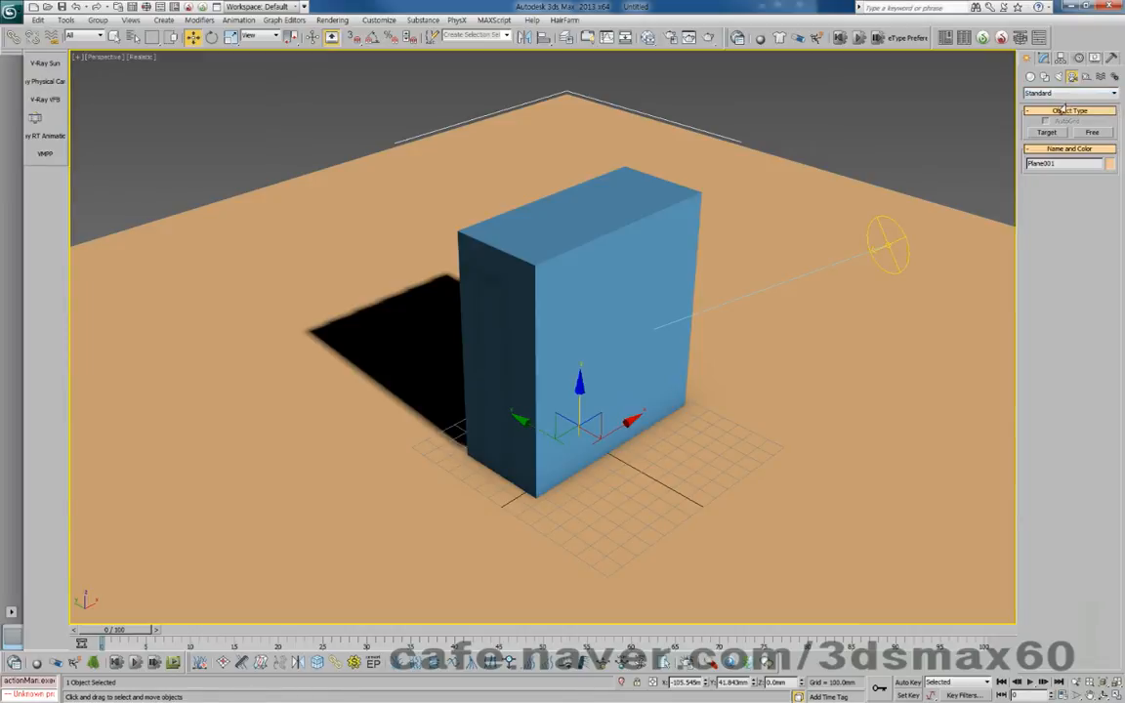
left_click(1047, 132)
left_click_drag(807, 564, 527, 345)
key("ctrl+c")
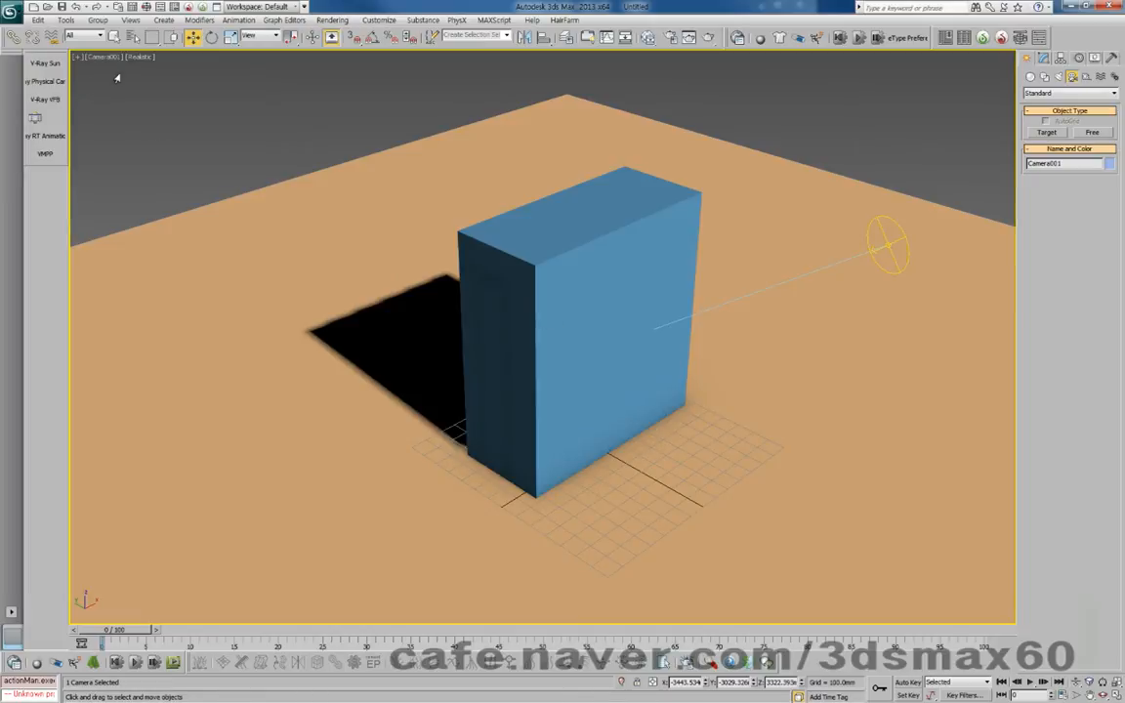
Select the V-Ray sun and test-render the standard camera view, closing the frame buffer
right_click(873, 266)
left_click(891, 240)
left_click(888, 242)
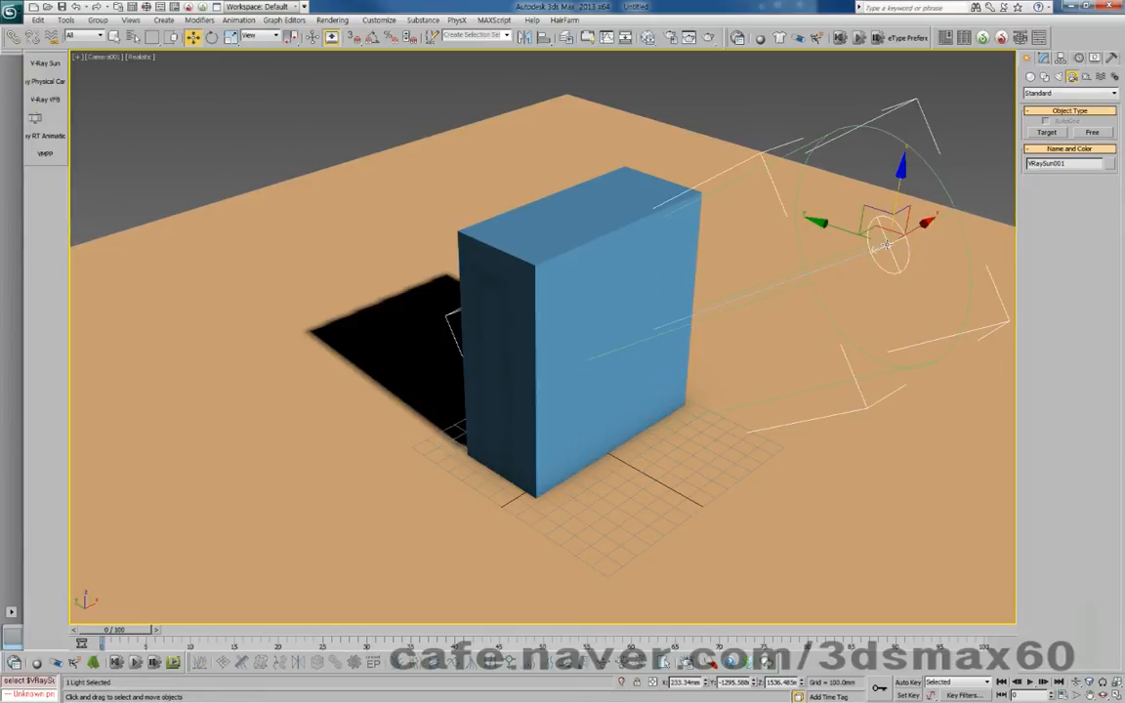
key("shift+q")
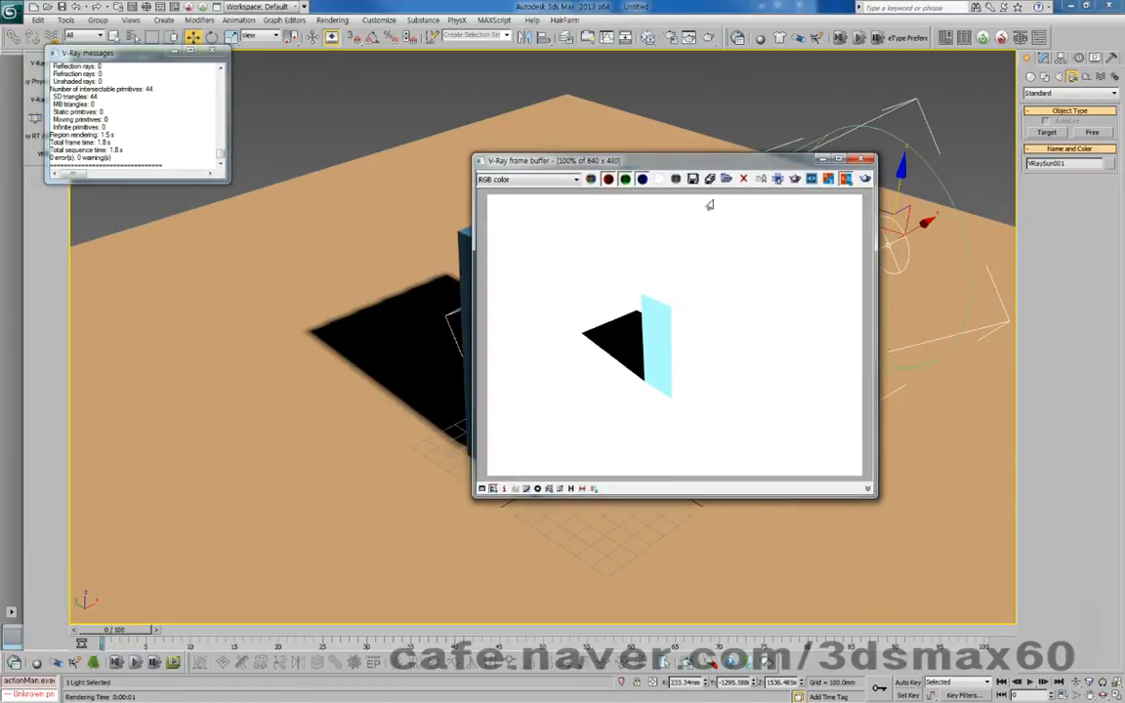
left_click(860, 159)
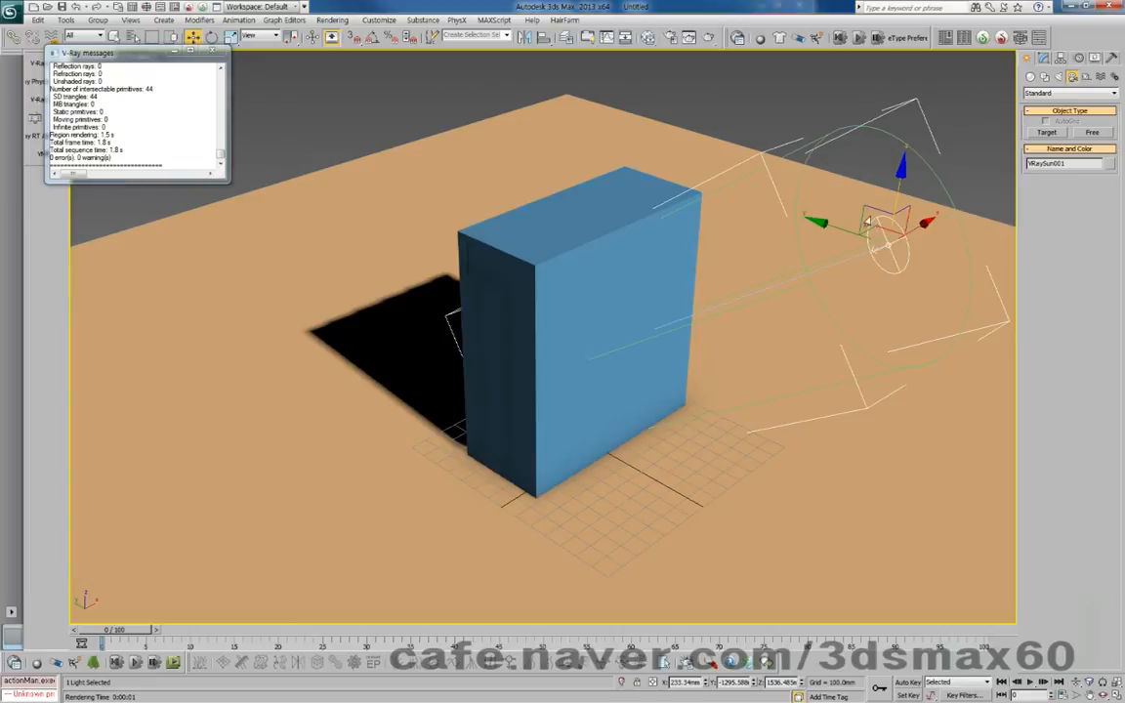
Set the V-Ray sun's intensity multiplier to 0.02 and test-render the camera view, closing the frame buffer
left_click(1061, 58)
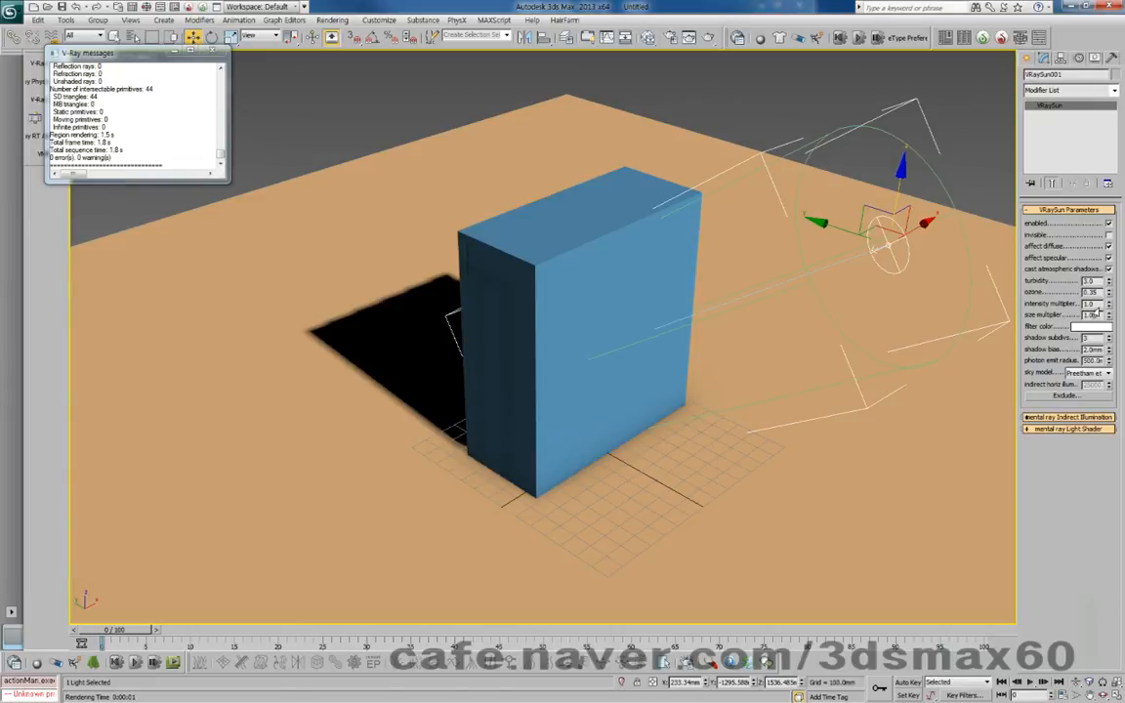
double_click(1089, 304)
type("0.02")
key("Return")
right_click(793, 334)
left_click(813, 338)
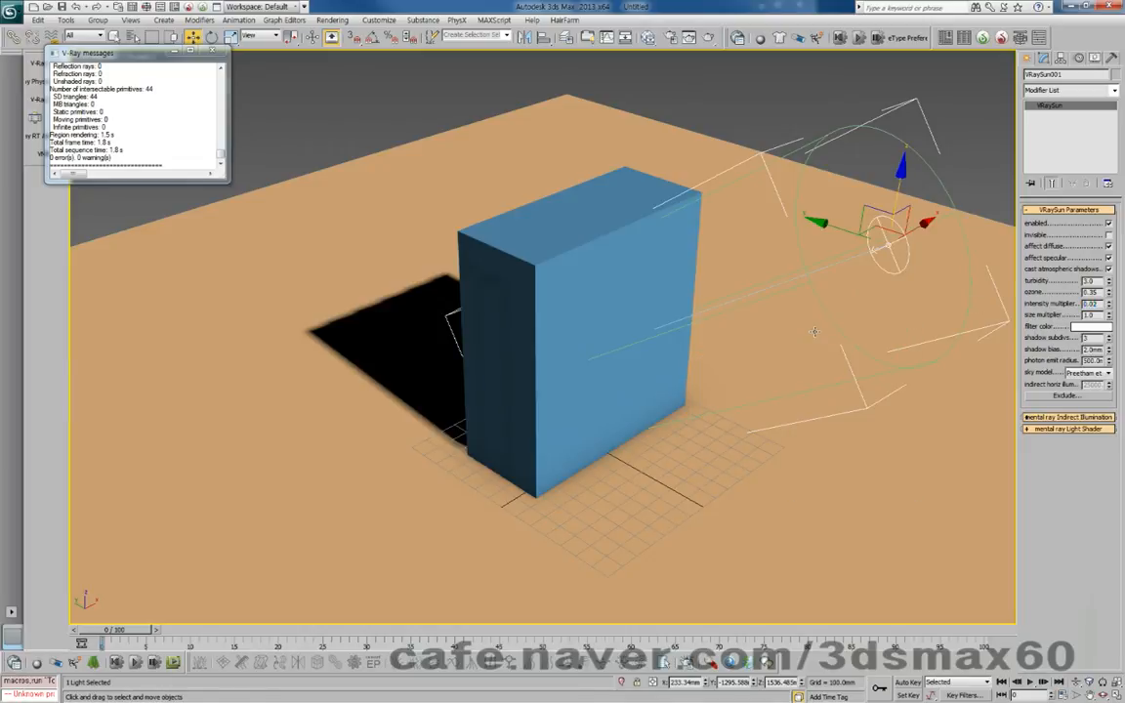
key("shift+q")
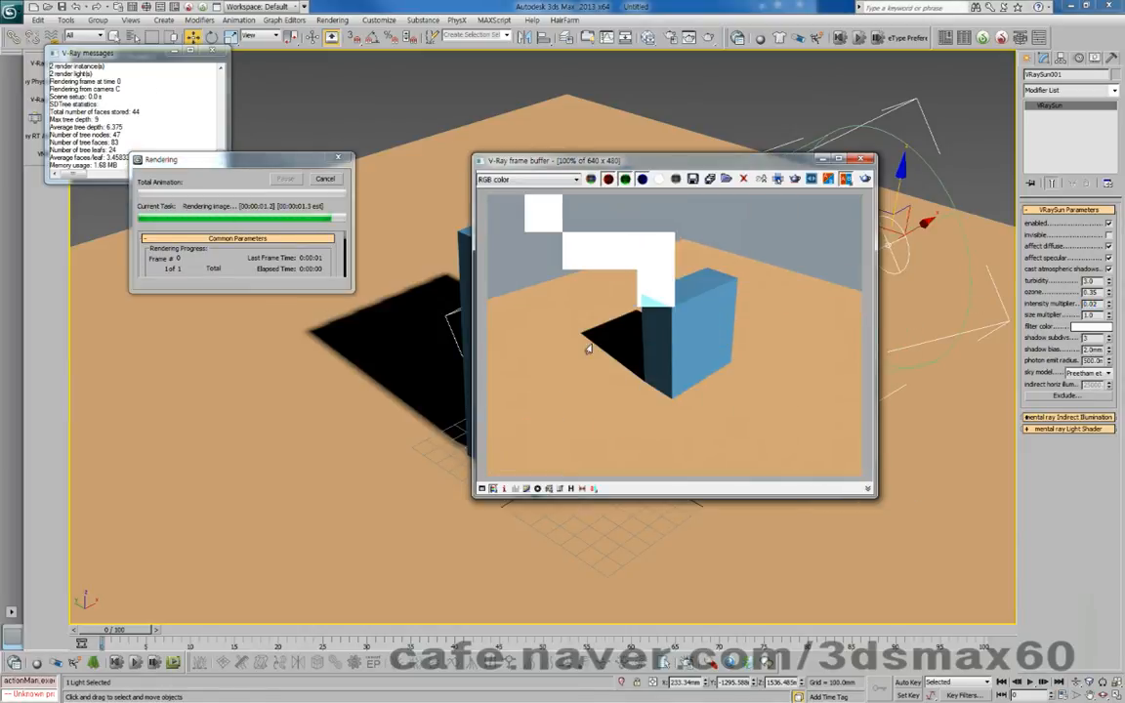
left_click(859, 159)
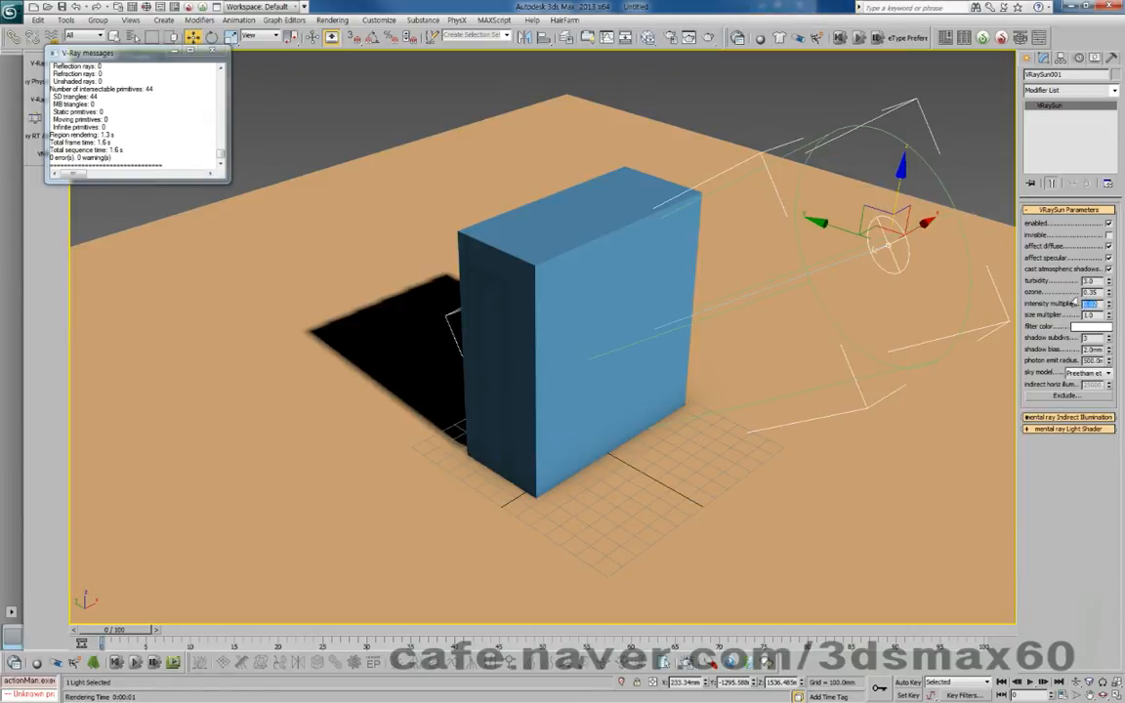
Set the sun's intensity multiplier to 1.0 and assign VRay Exposure Control in the environment settings
right_click(742, 320)
left_click(749, 328)
key("8")
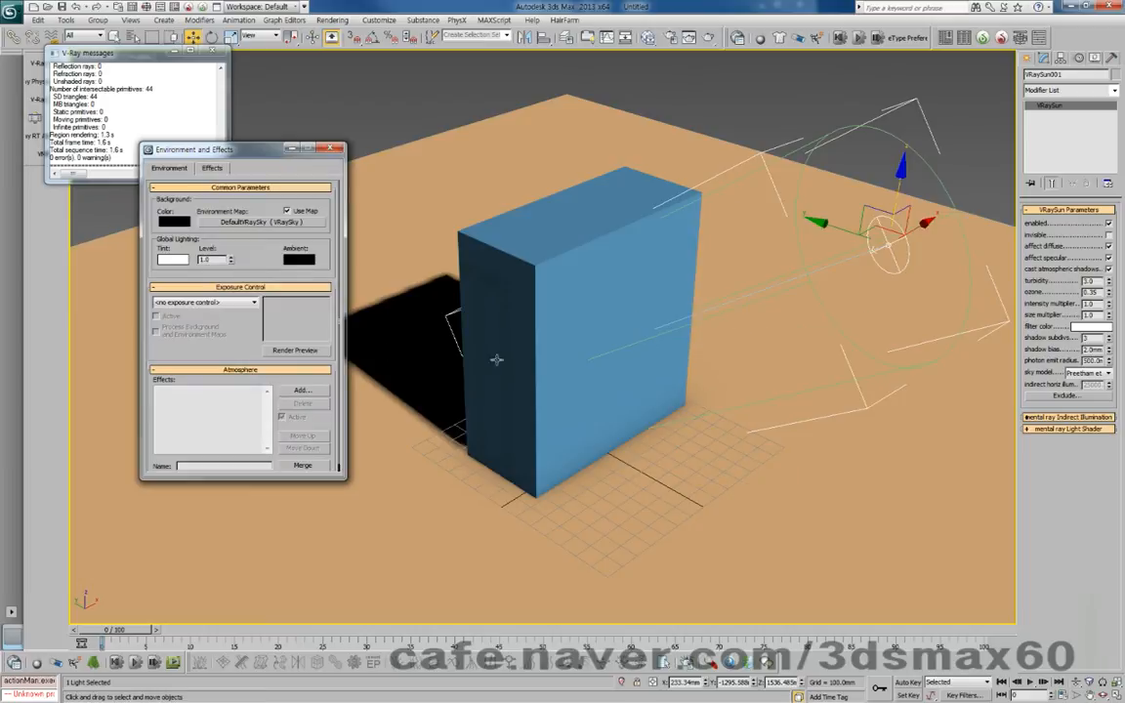
left_click(225, 303)
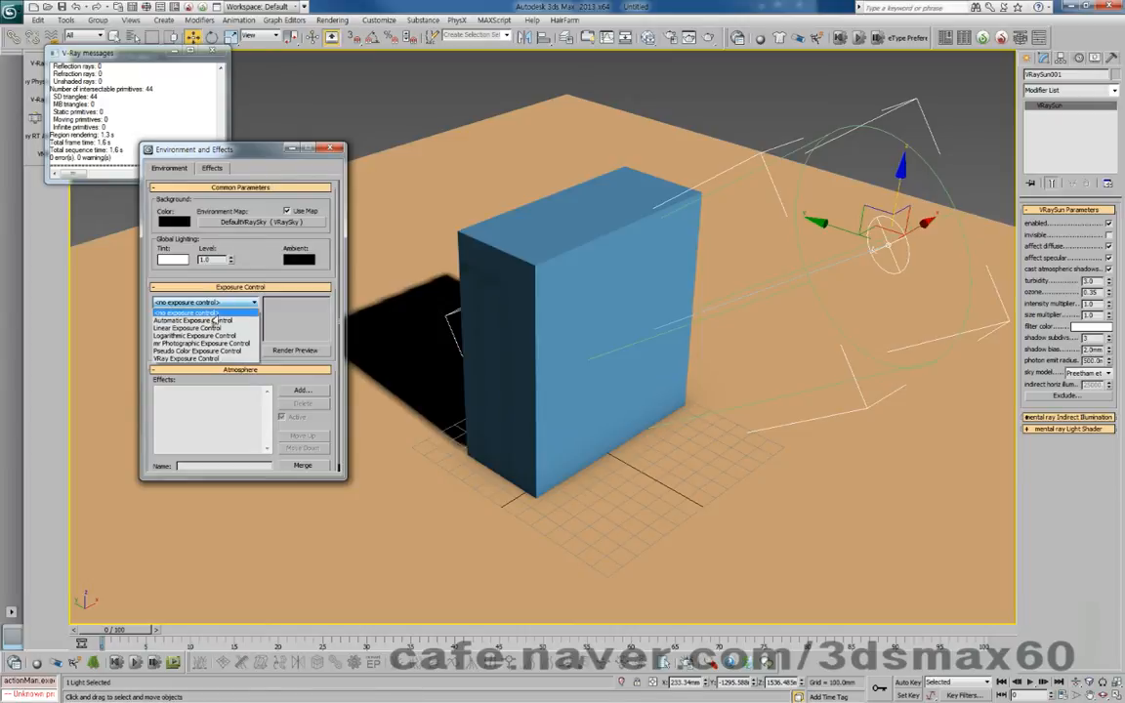
left_click(191, 357)
scroll(192, 354, "down", 3)
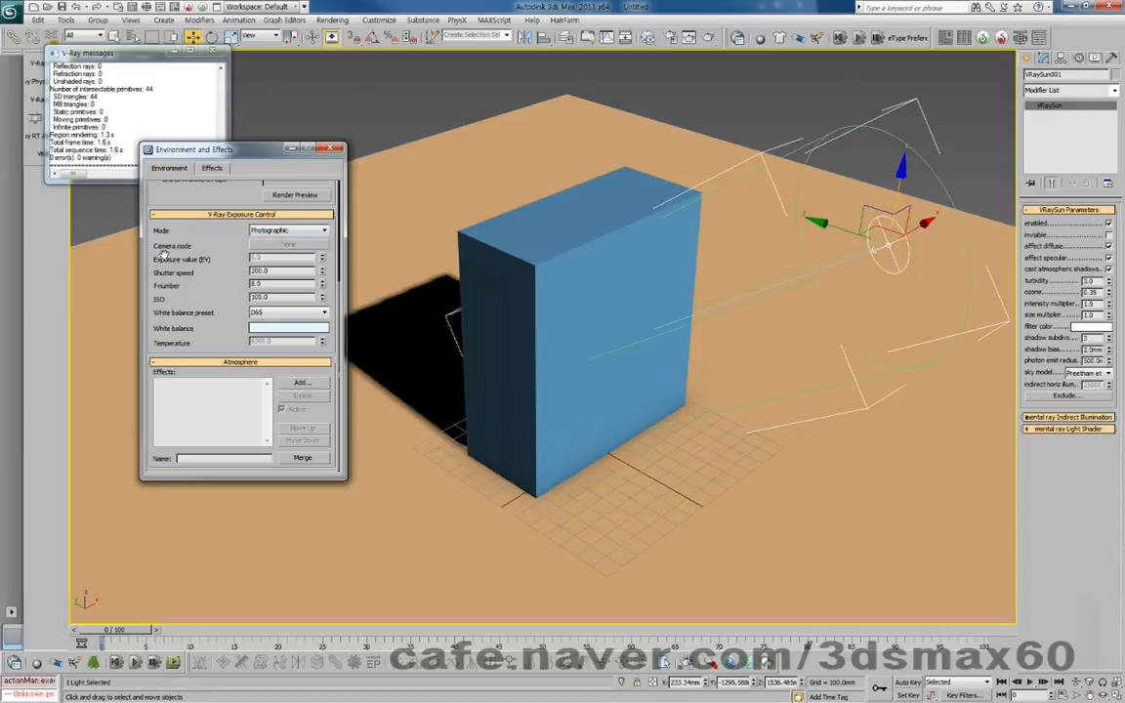
Set the V-Ray exposure mode to From VRay camera and pick VRayPhysicalCamera001 as its camera node
left_click(308, 232)
left_click(293, 240)
left_click(278, 248)
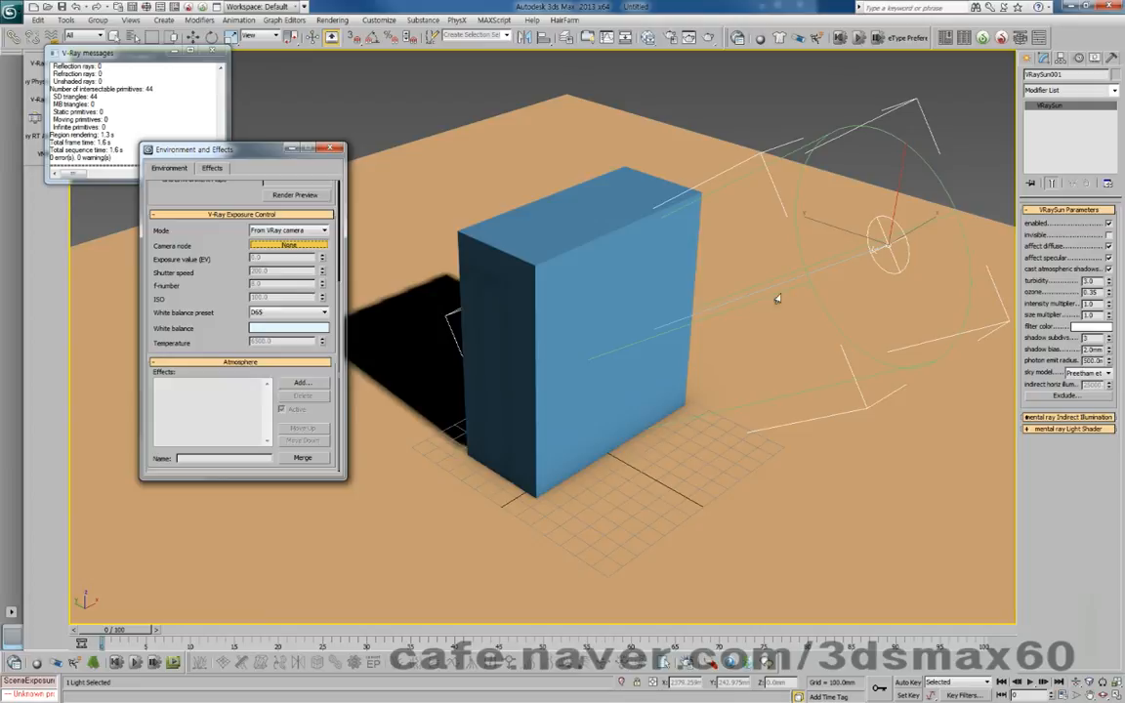
key("h")
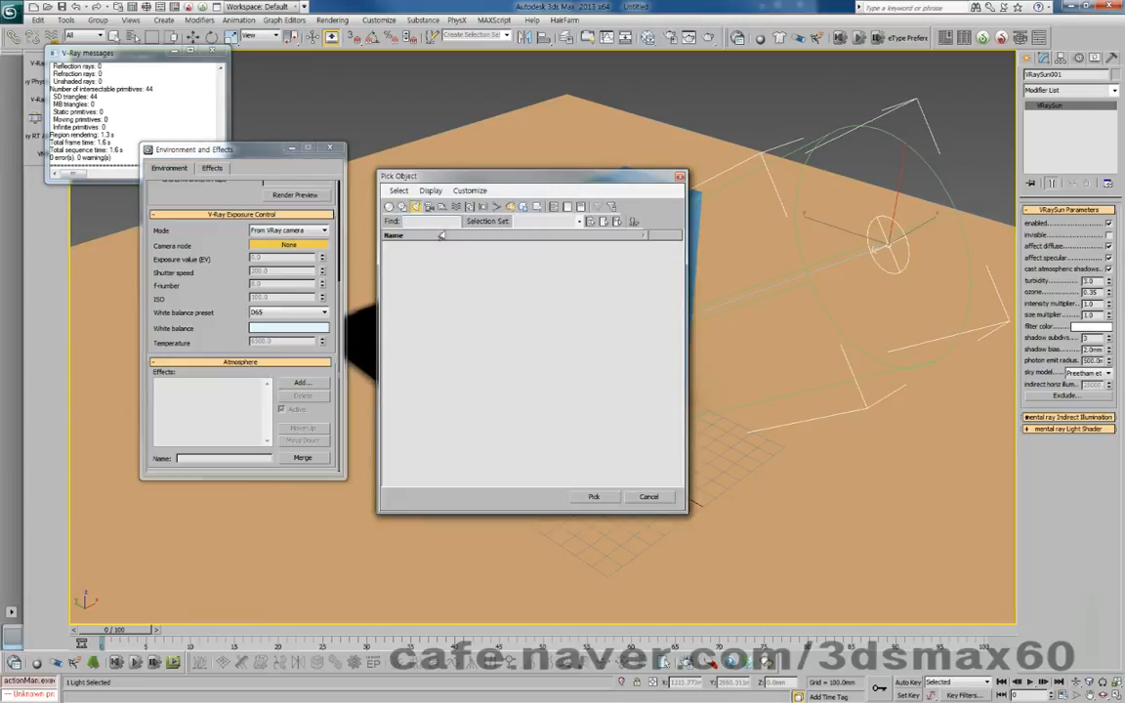
left_click(427, 208)
double_click(427, 248)
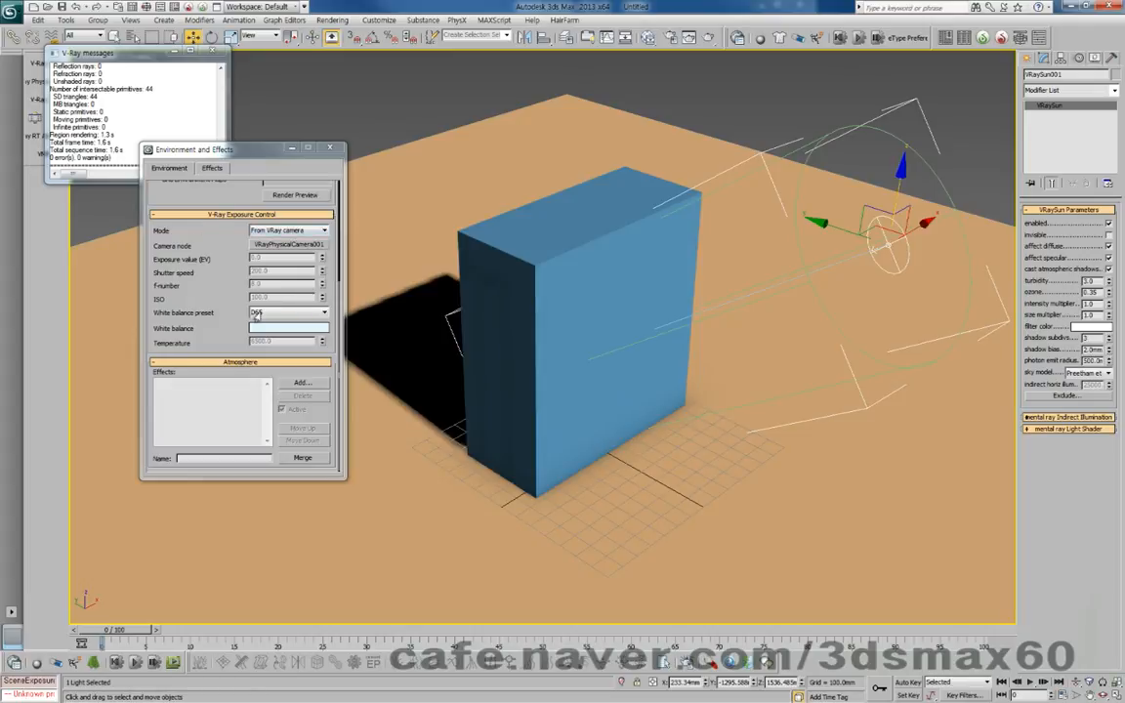
Switch the V-Ray exposure mode to Photographic with f-number 6.0 and test-render the camera view
left_click(286, 230)
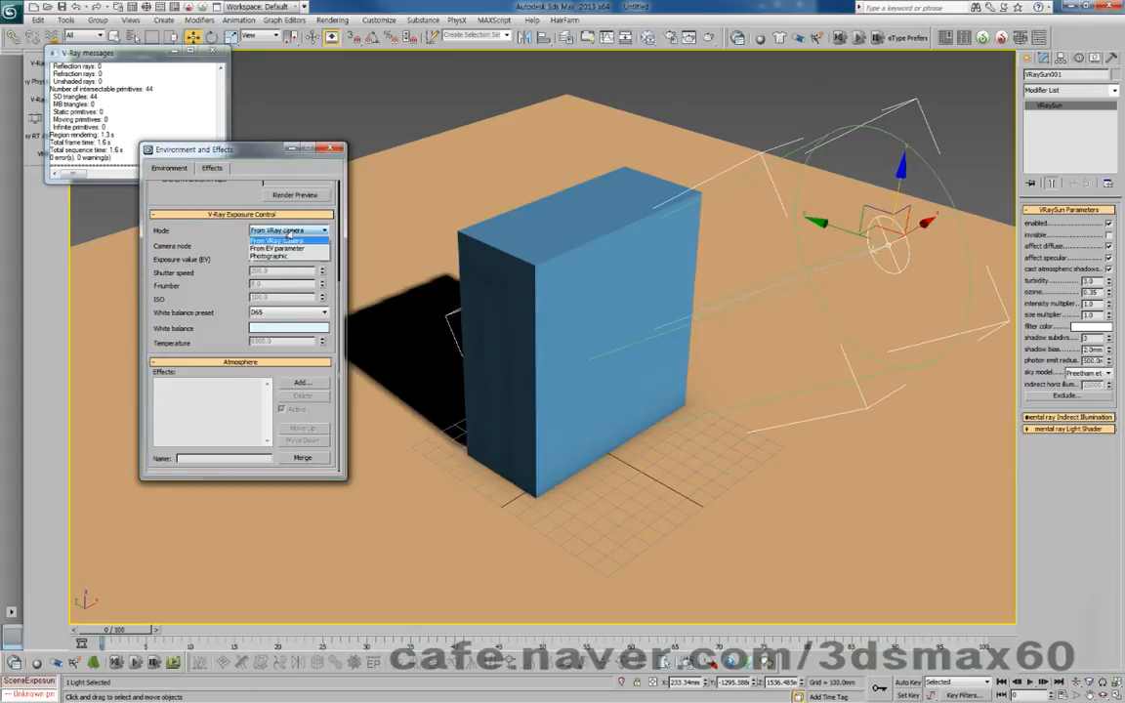
left_click(280, 254)
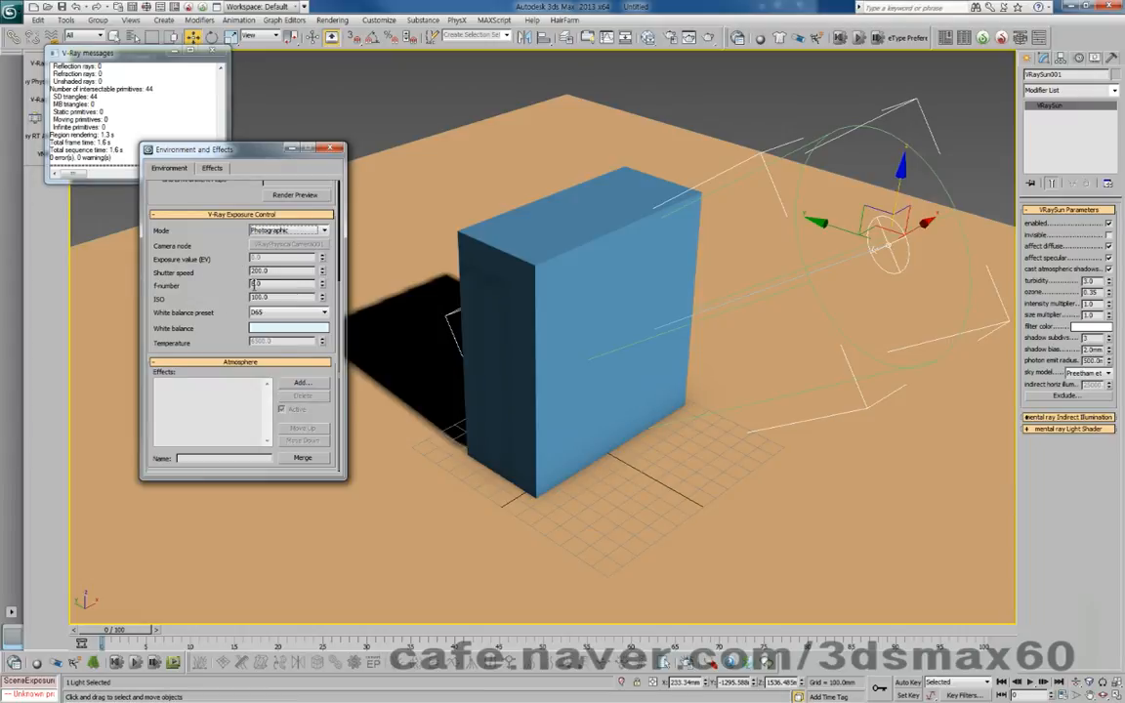
double_click(266, 283)
right_click(456, 282)
left_click(471, 297)
left_click(219, 52)
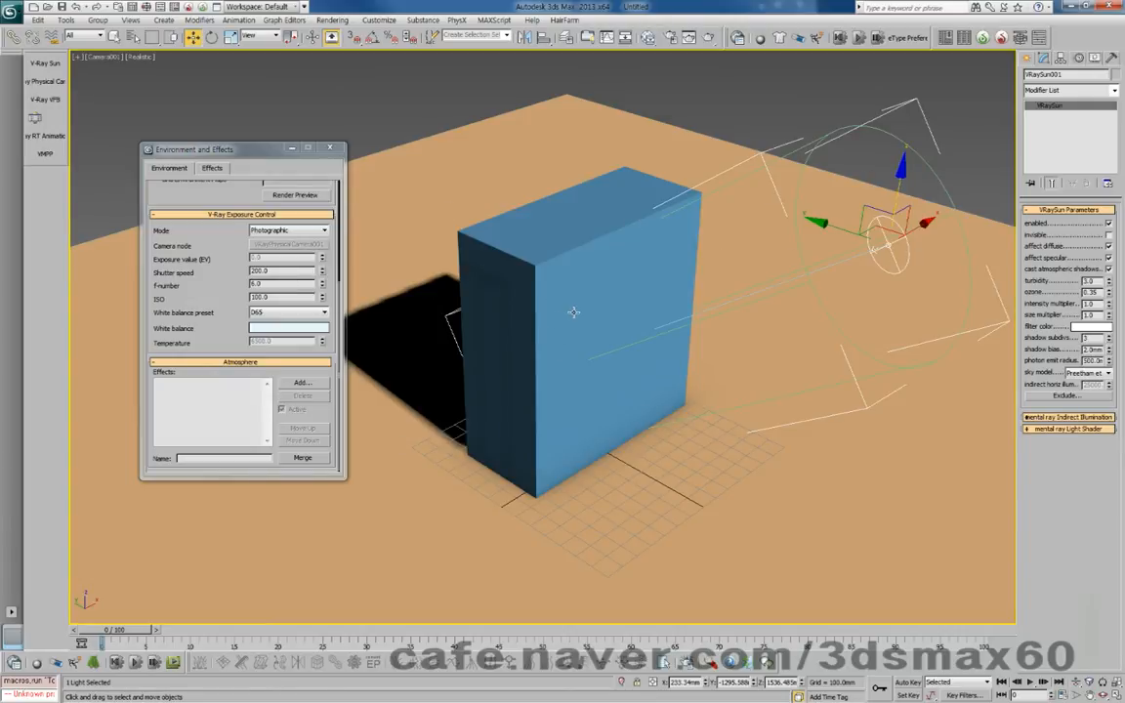
key("shift+q")
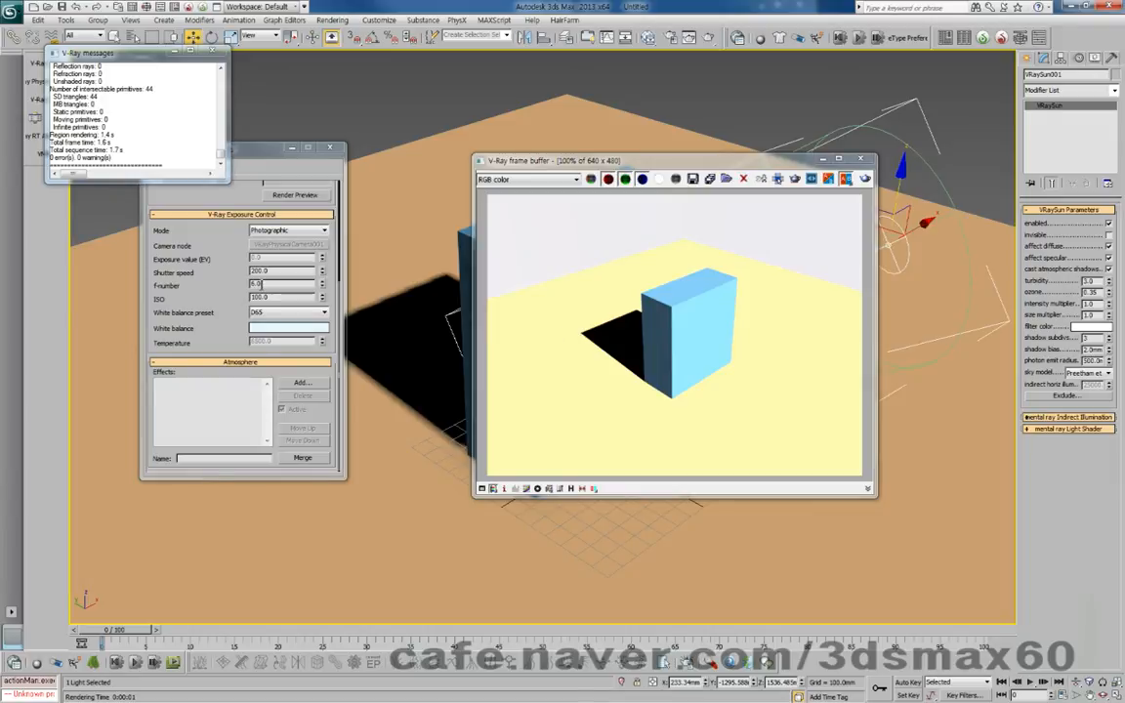
Set the exposure f-number to 8.0 and re-render, closing the environment and V-Ray messages windows
double_click(262, 284)
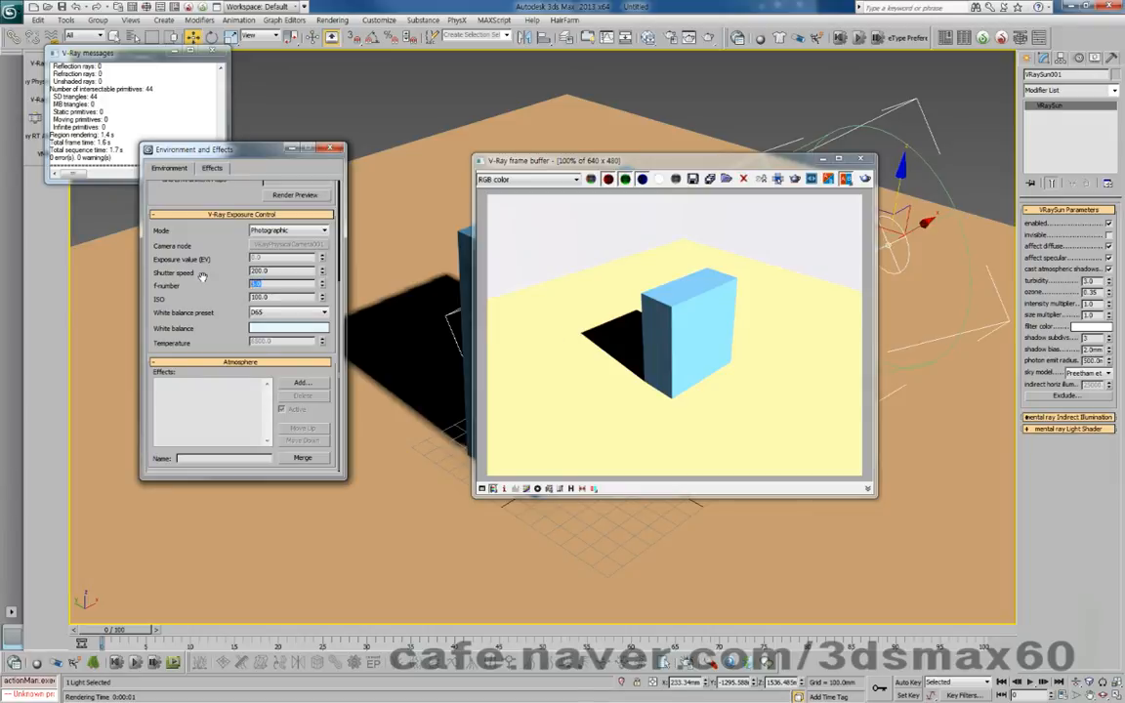
left_click(865, 179)
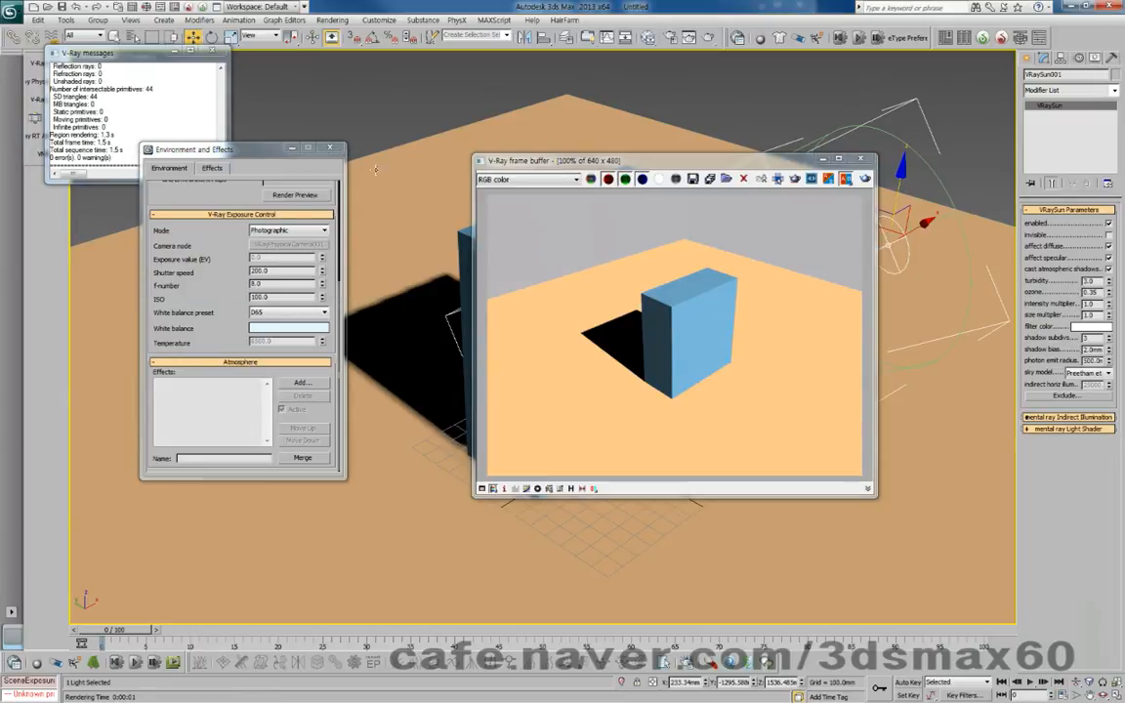
left_click(326, 146)
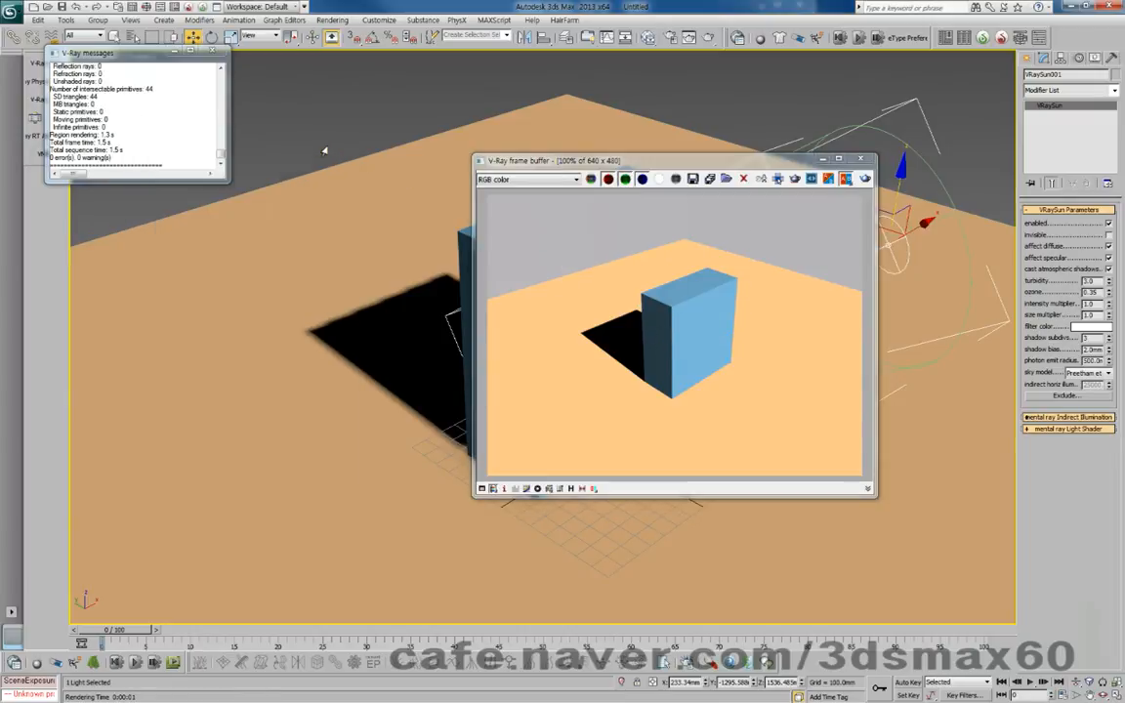
left_click(212, 50)
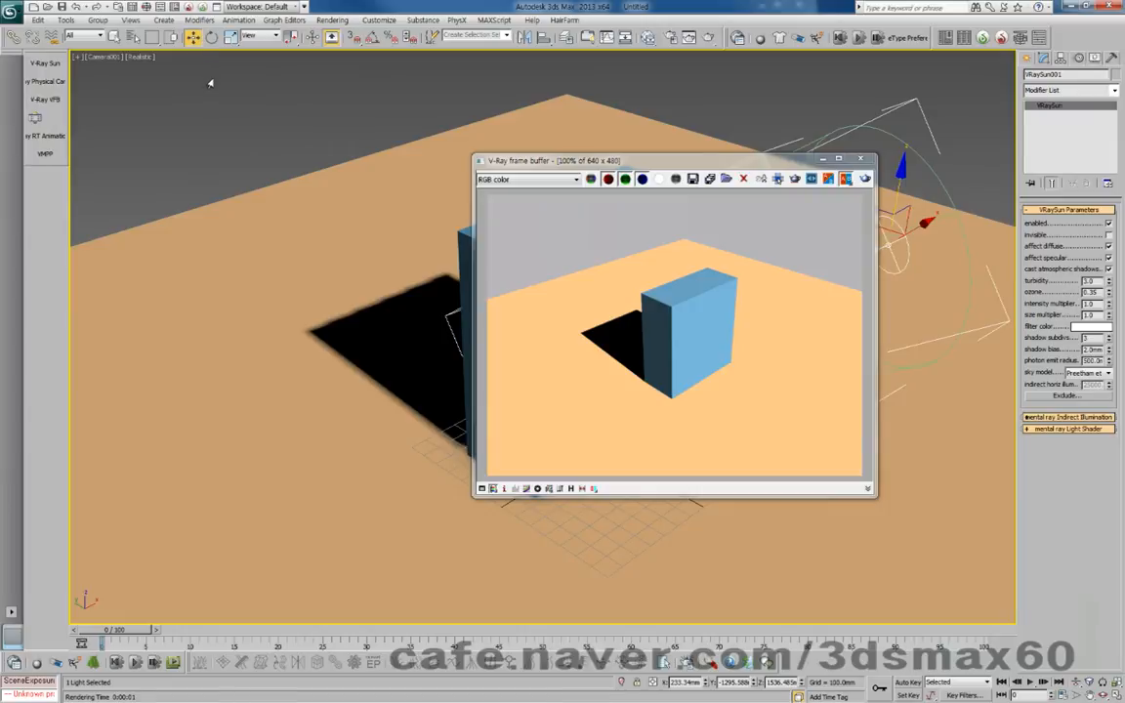
left_click_drag(794, 165, 668, 188)
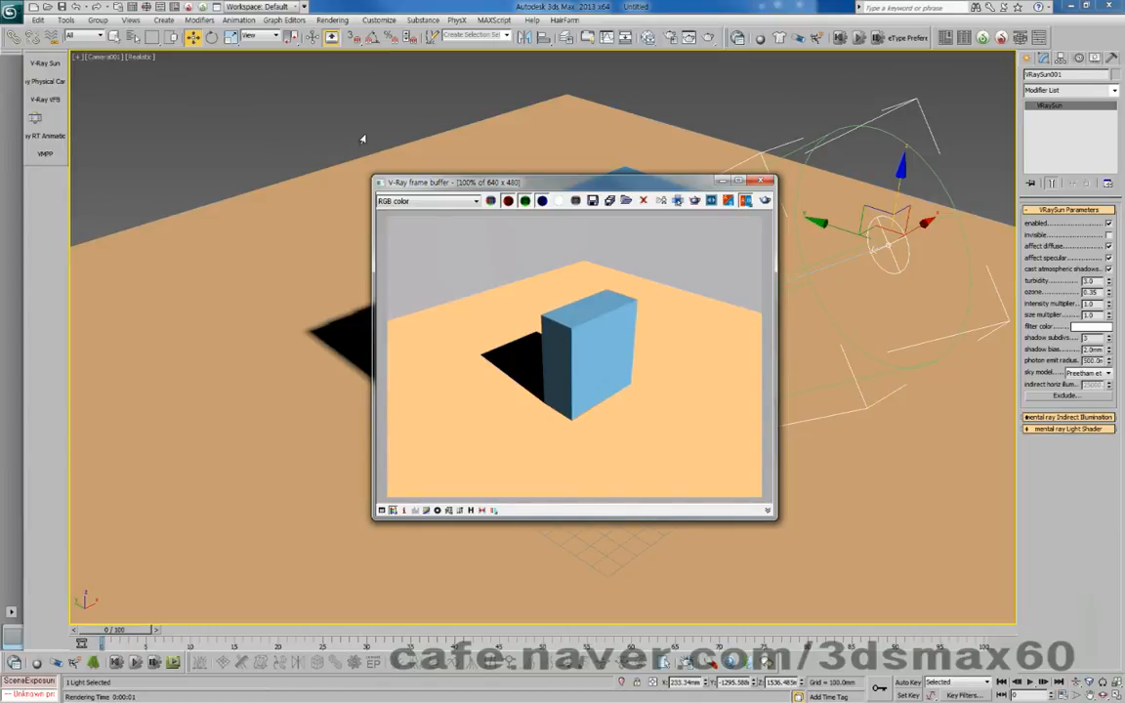
Deselect the sun, reopen the environment settings to review the exposure control, and close the frame buffer
left_click(326, 103)
key("8")
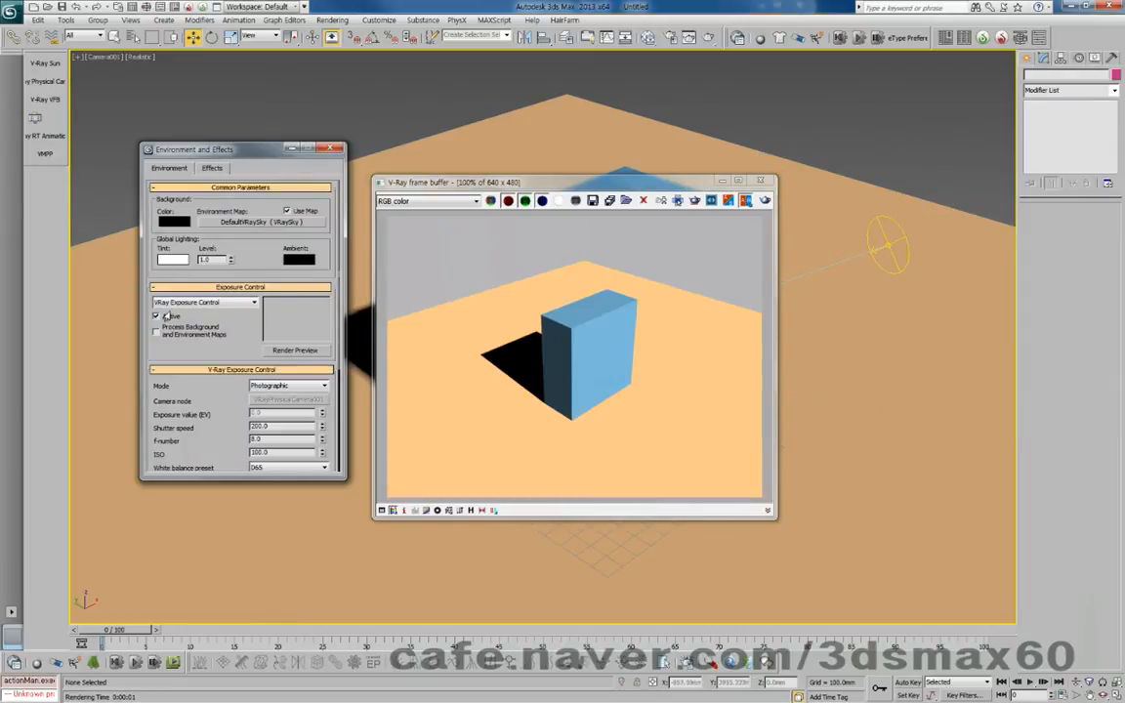
left_click(763, 183)
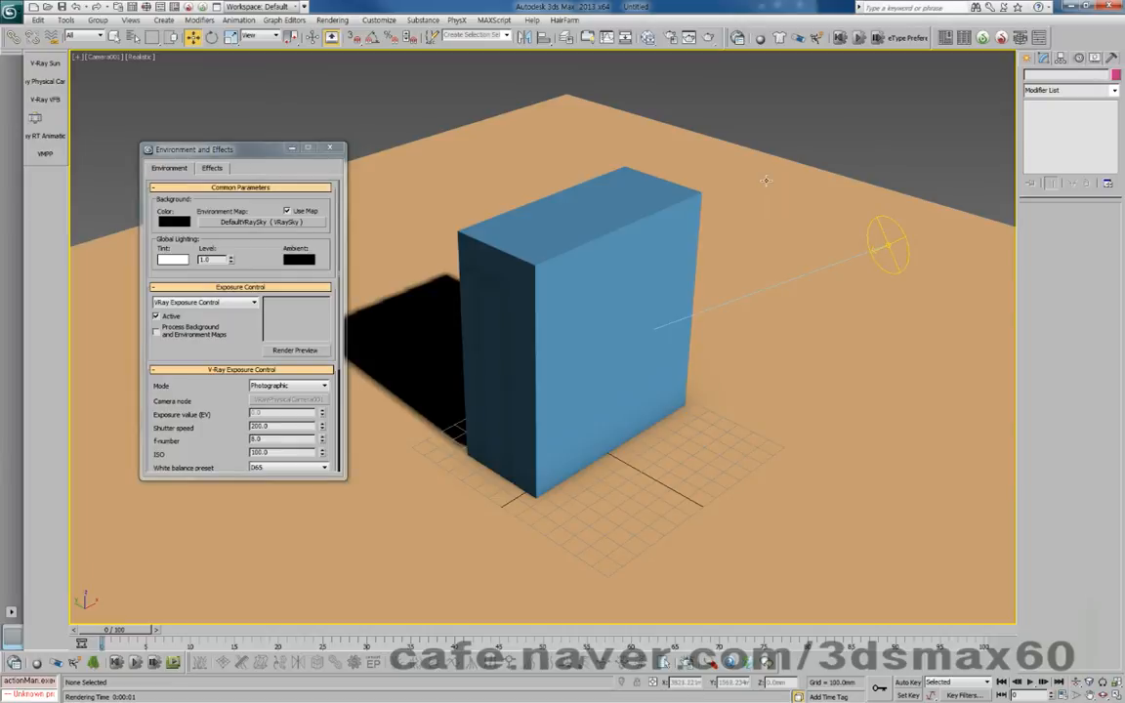
Assign Default Scanline Renderer as the production renderer, test-render the camera view, and close the rendered frame
key("F10")
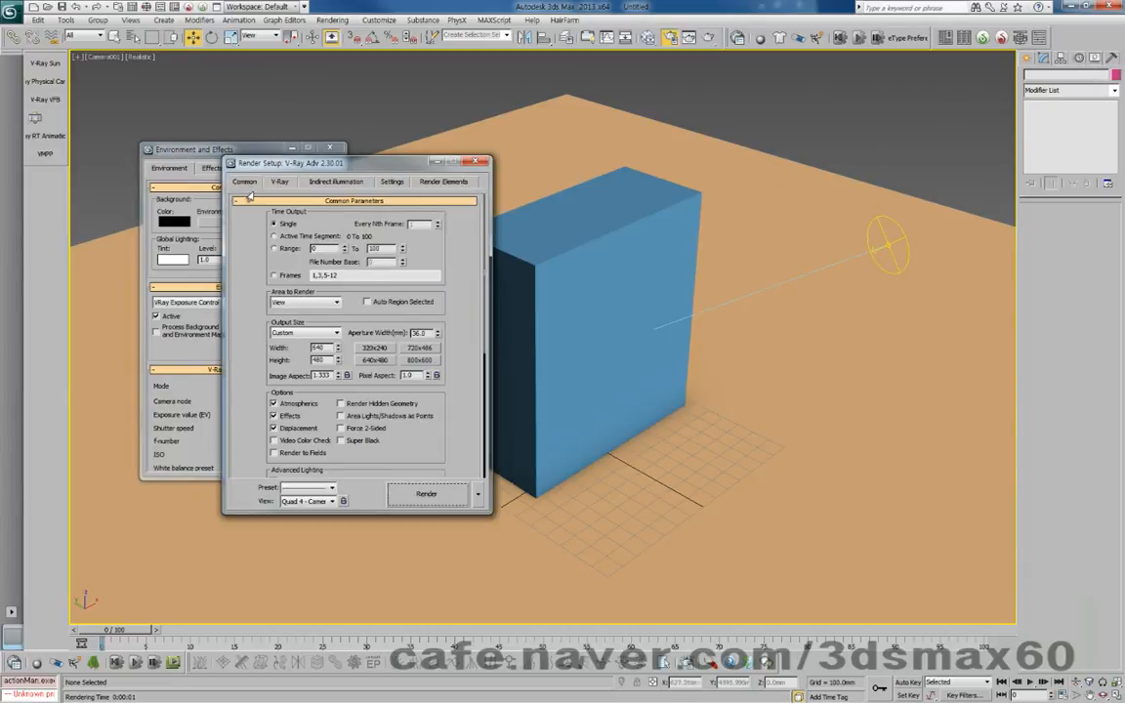
scroll(404, 410, "down", 5)
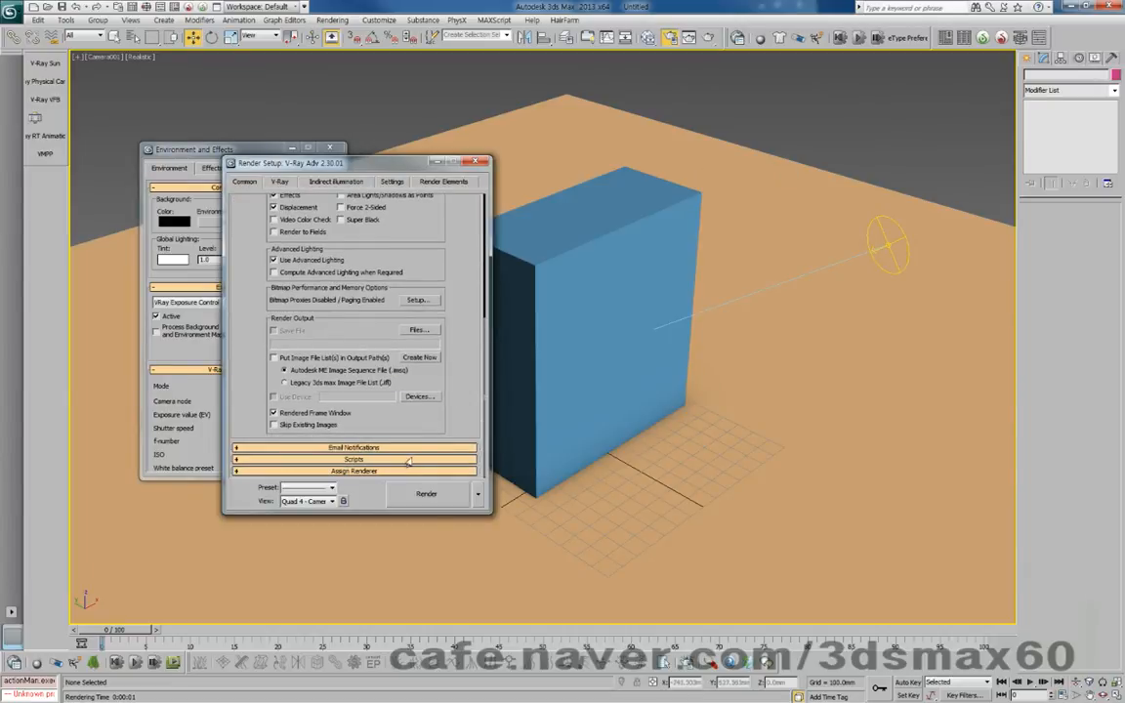
left_click(402, 473)
left_click(421, 416)
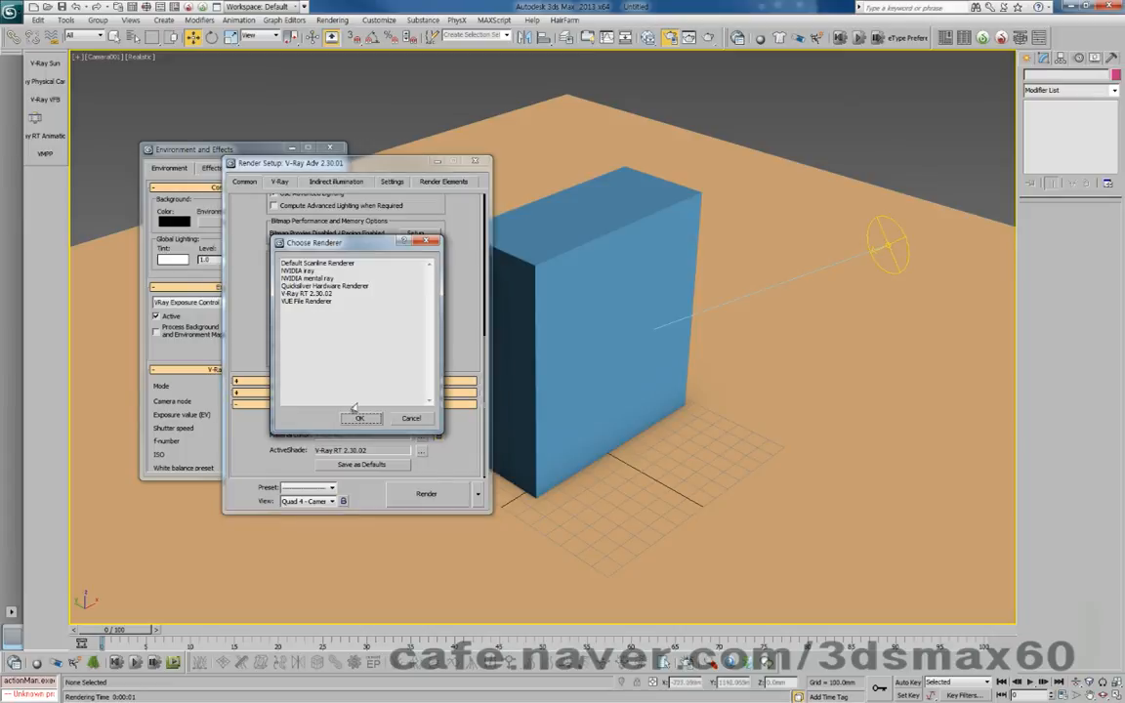
double_click(321, 264)
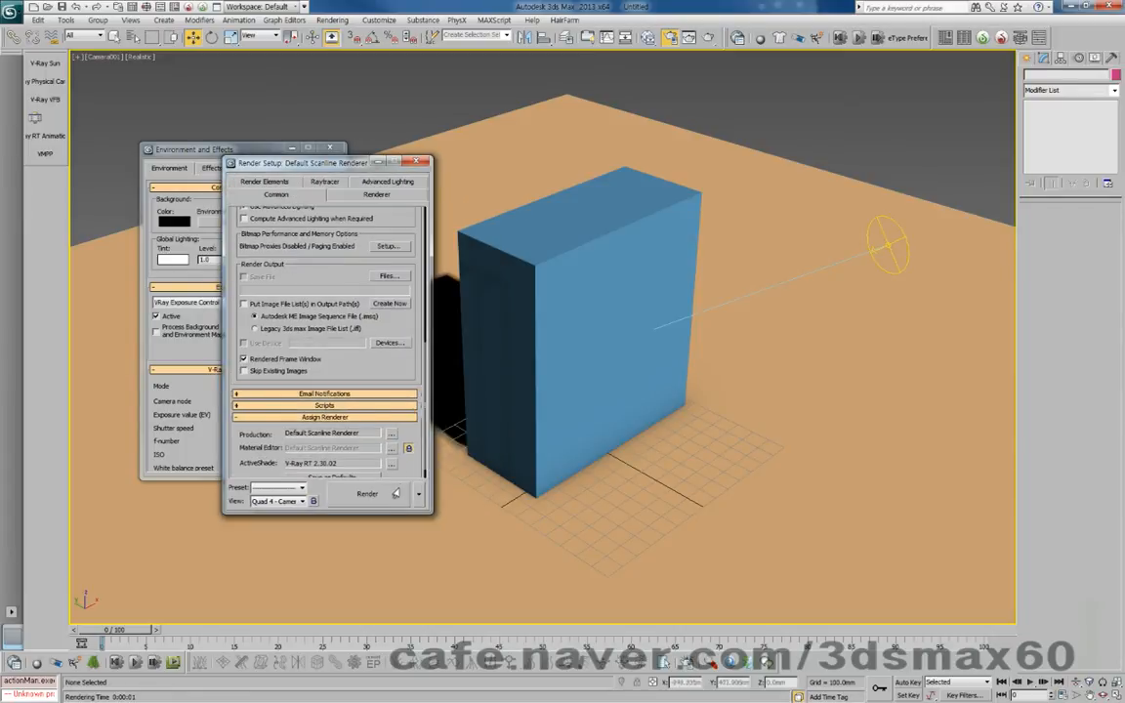
left_click(394, 493)
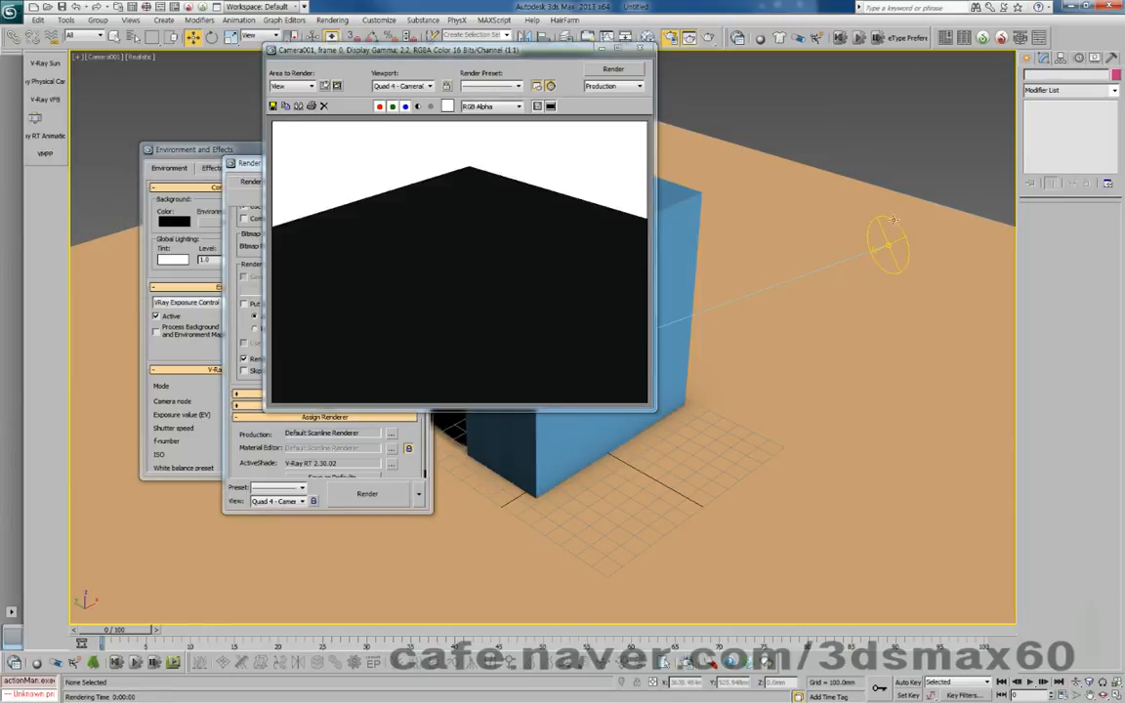
left_click(640, 48)
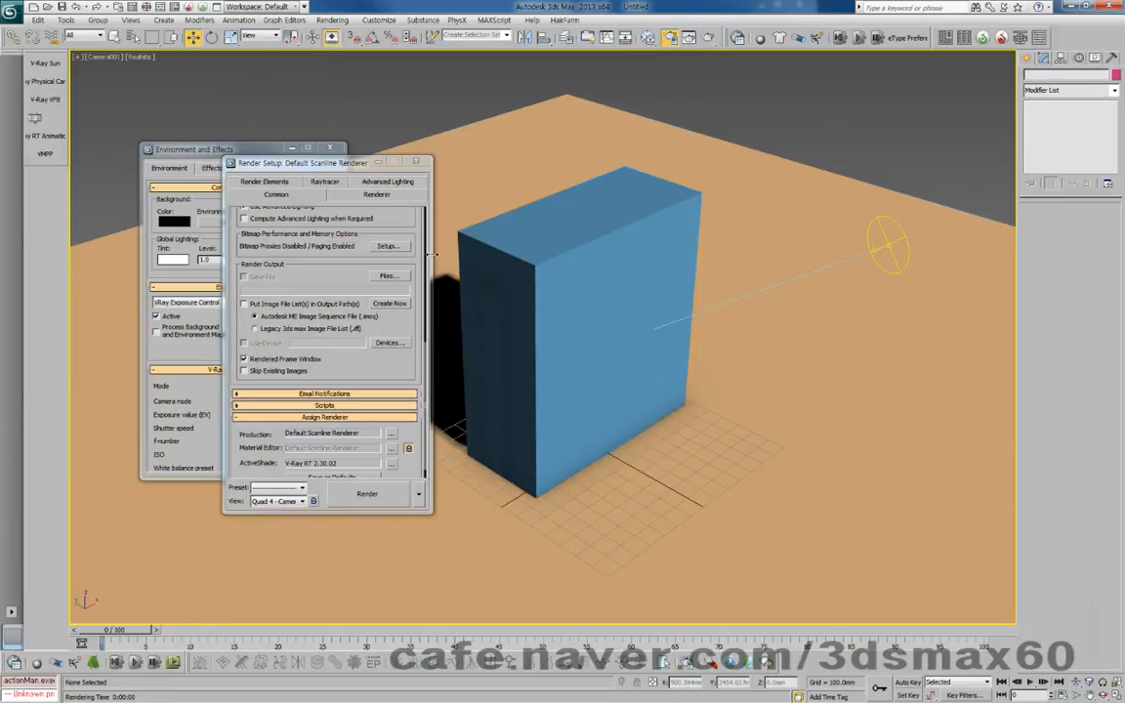
Try to restore the held scene with Fetch
left_click(37, 19)
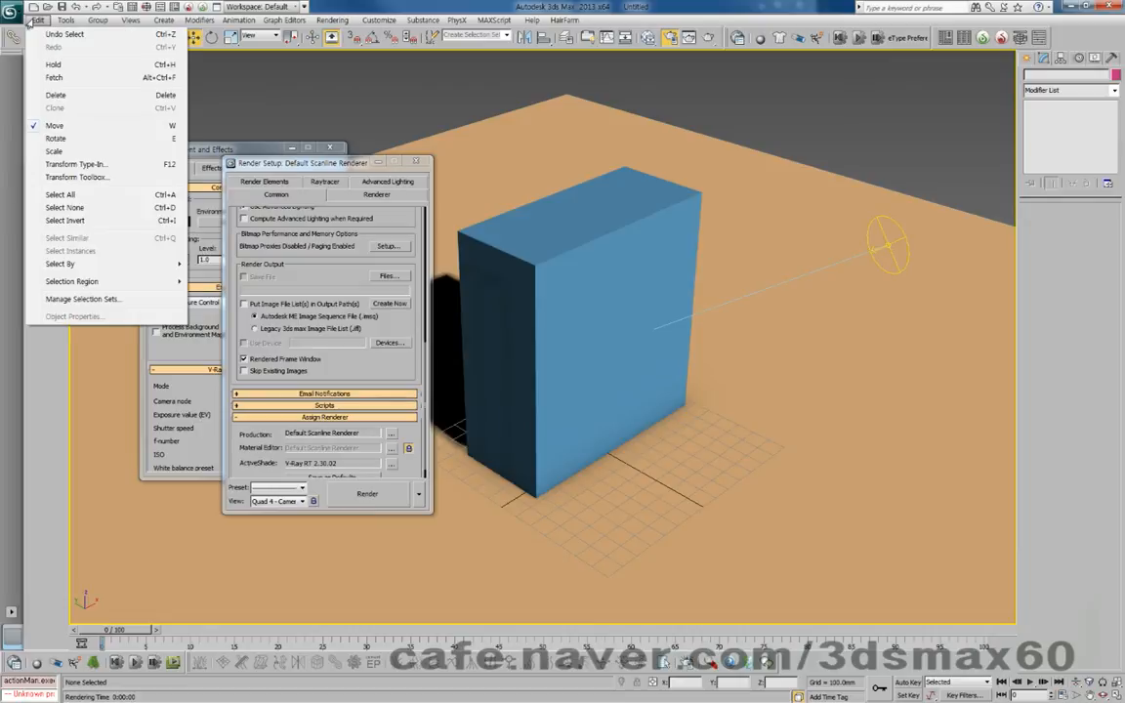
left_click(53, 78)
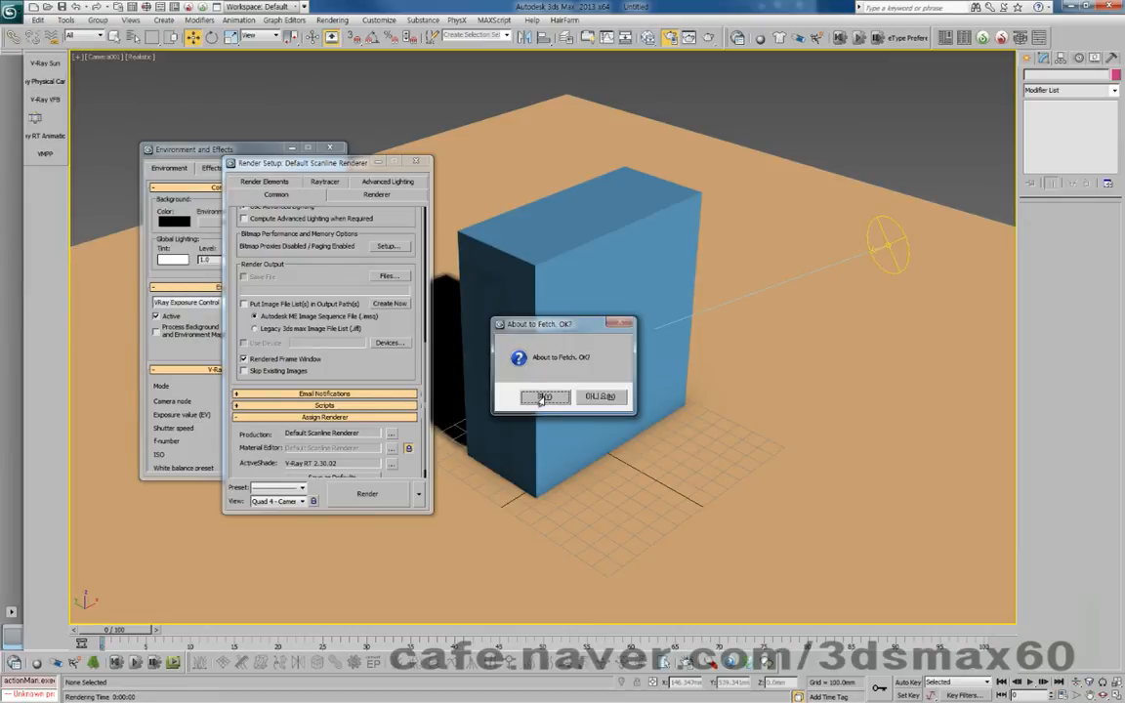
left_click(544, 396)
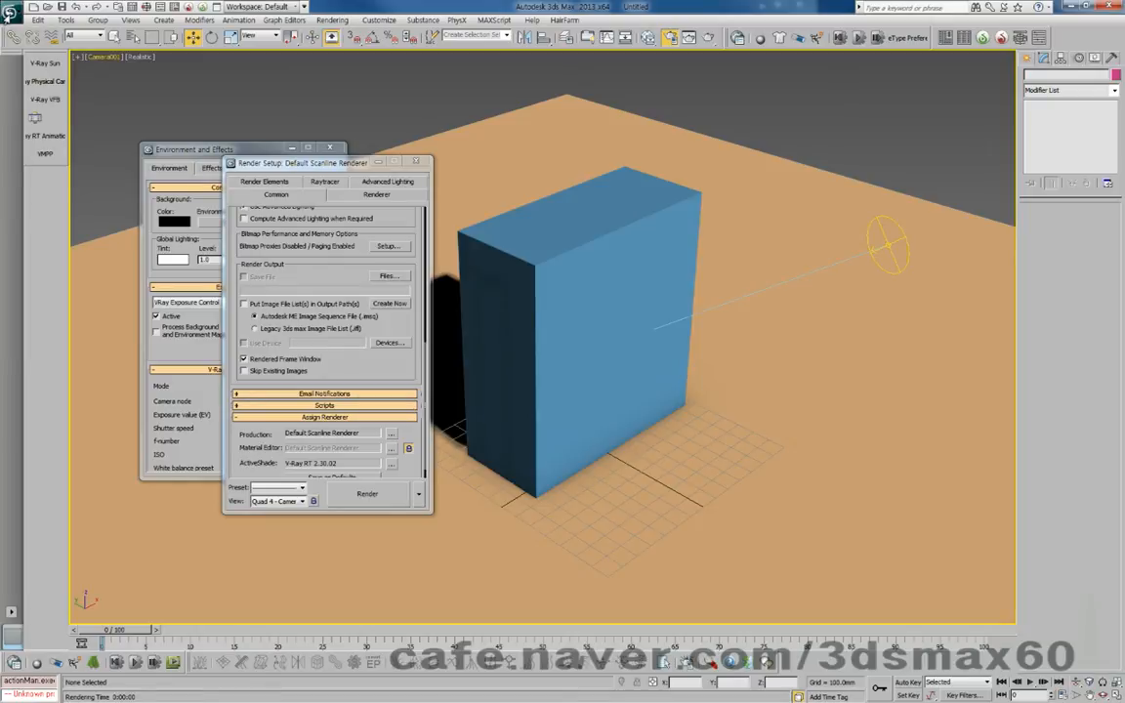
Save the scene in the scenes folder under the file name 22
left_click(8, 12)
left_click(28, 127)
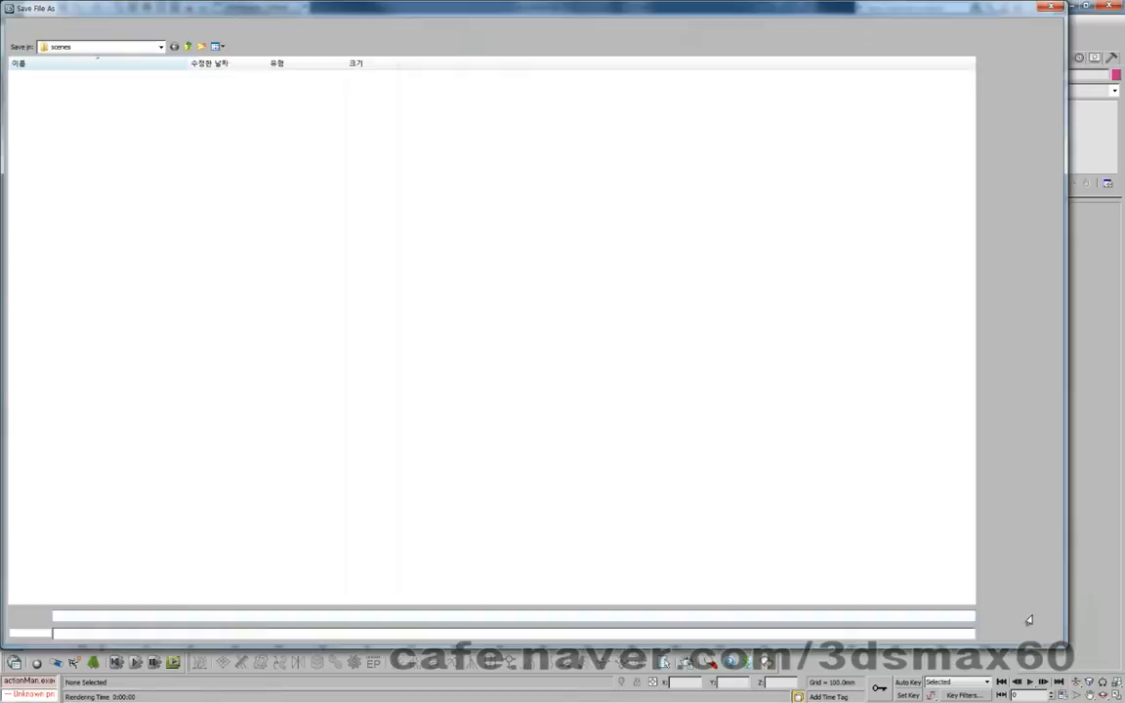
type("22")
key("Return")
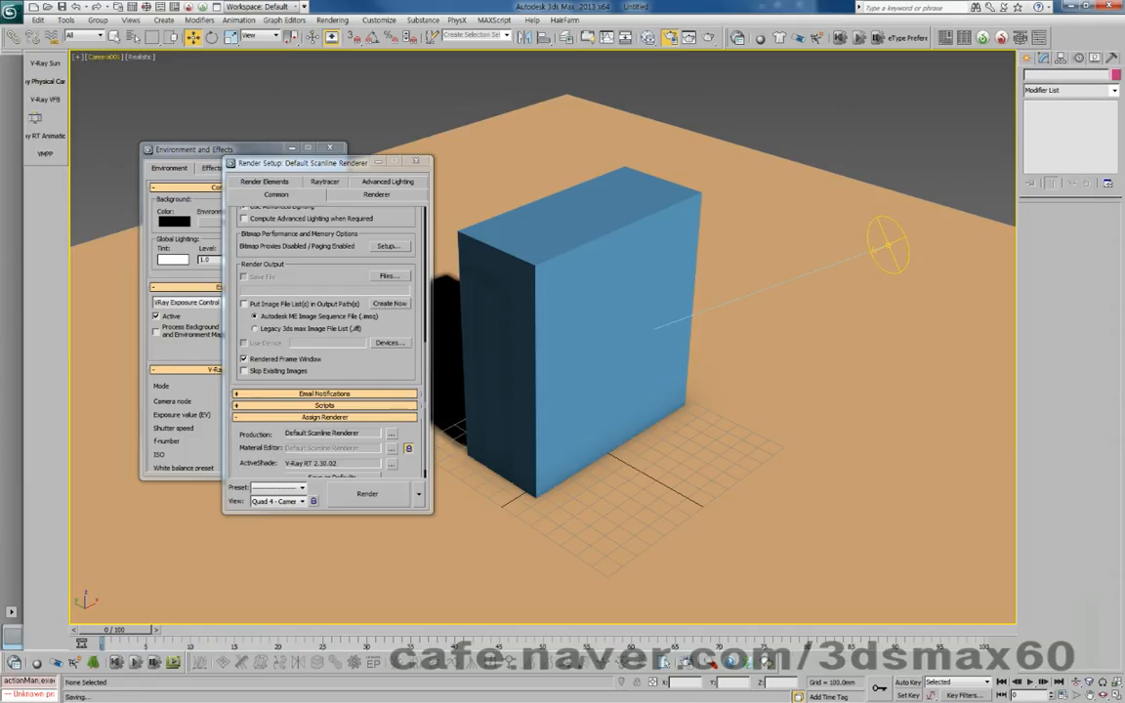
Fetch the held scene to discard the renderer change, and select the box
left_click(37, 20)
left_click(49, 71)
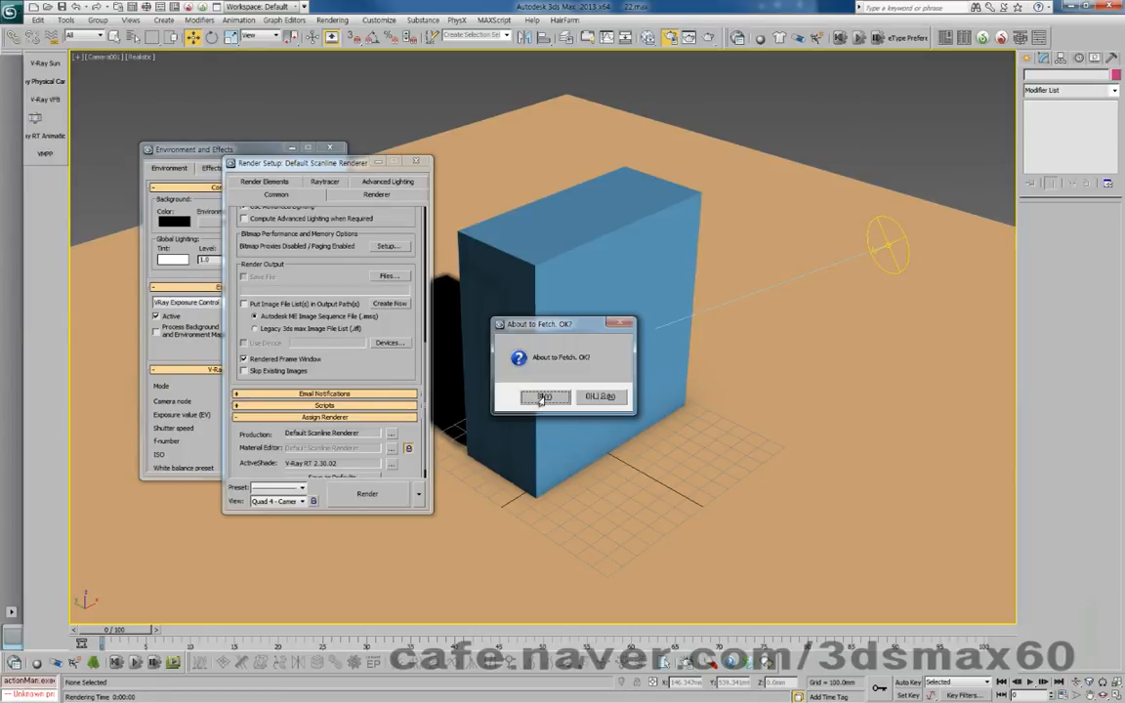
left_click(543, 397)
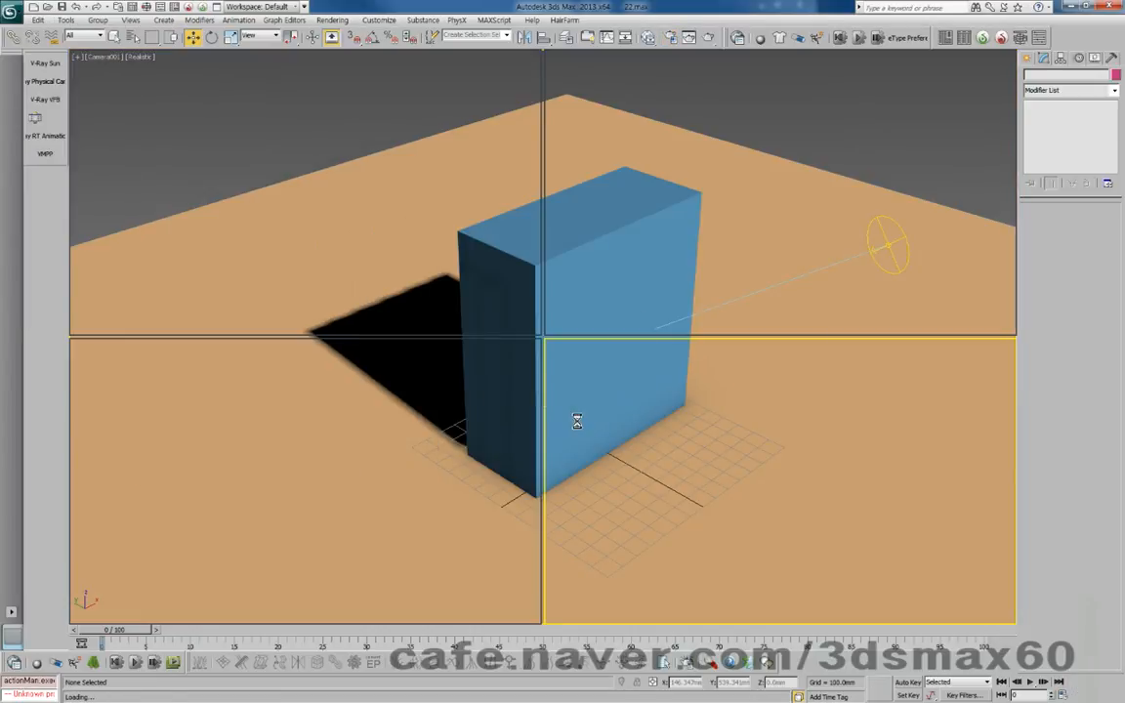
left_click(569, 356)
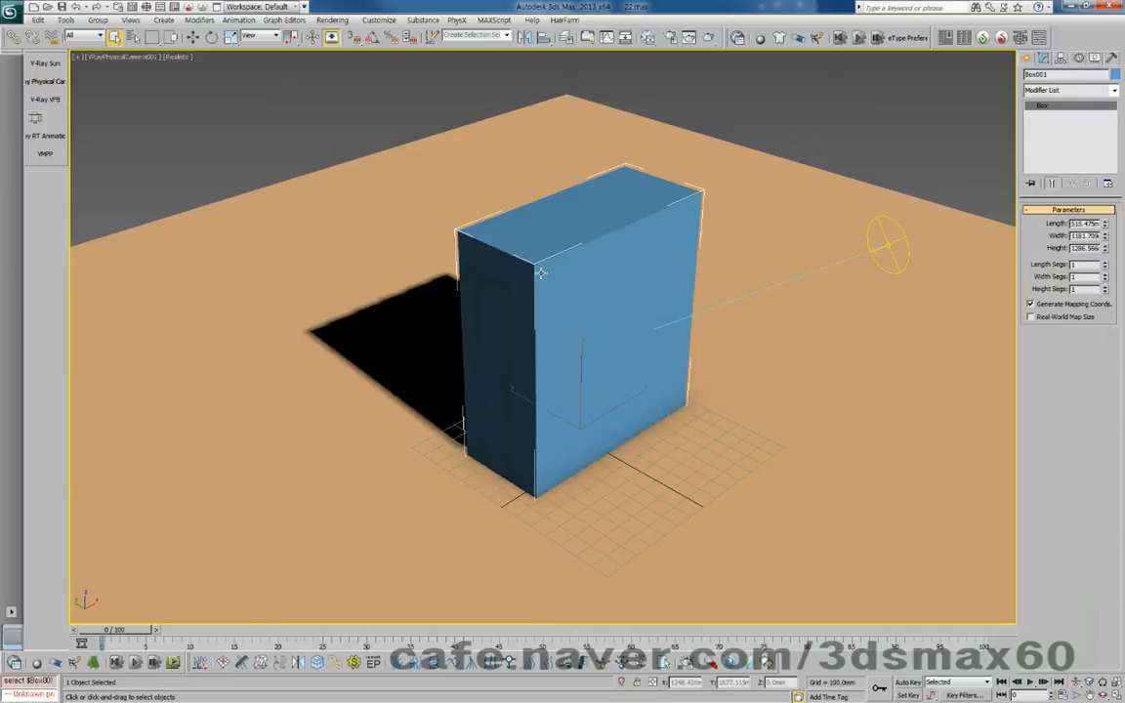
Assign Default Scanline Renderer as the production renderer for the restored scene
key("F10")
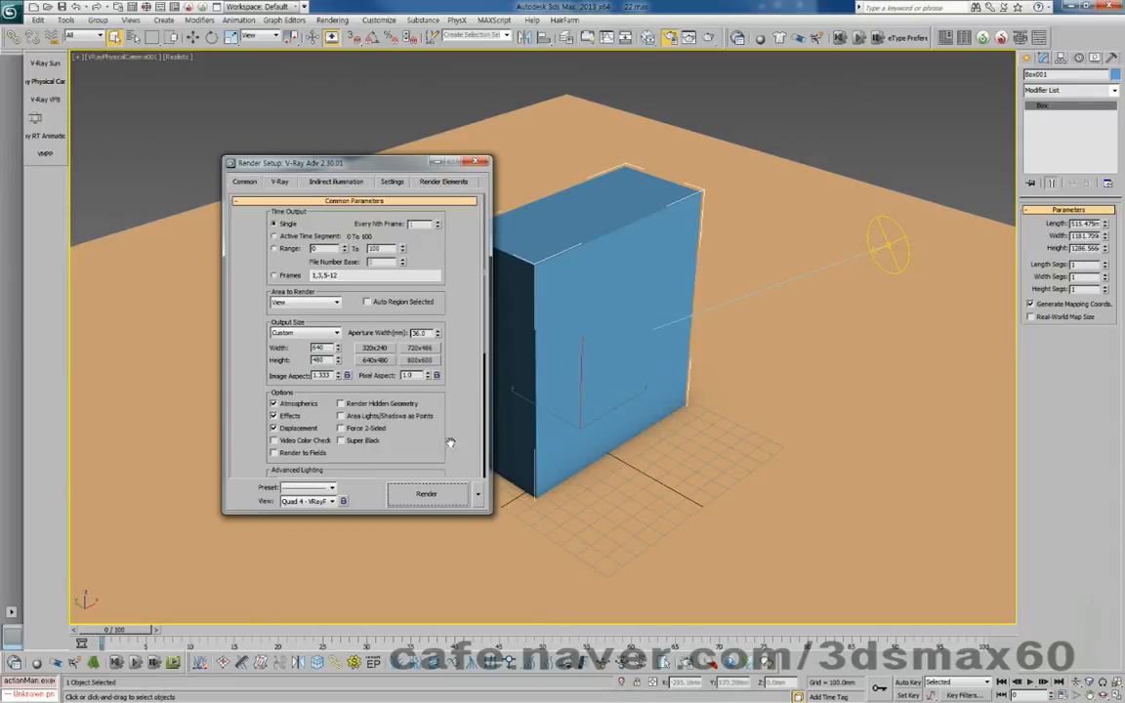
scroll(439, 370, "down", 5)
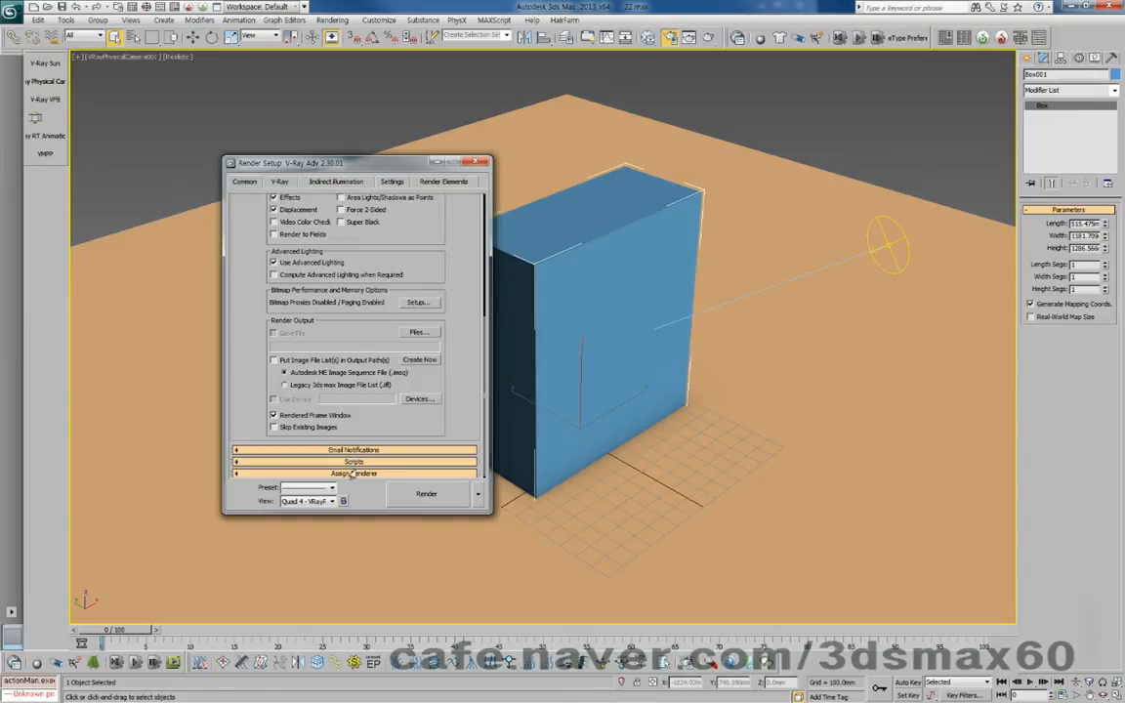
scroll(377, 446, "down", 2)
left_click(421, 450)
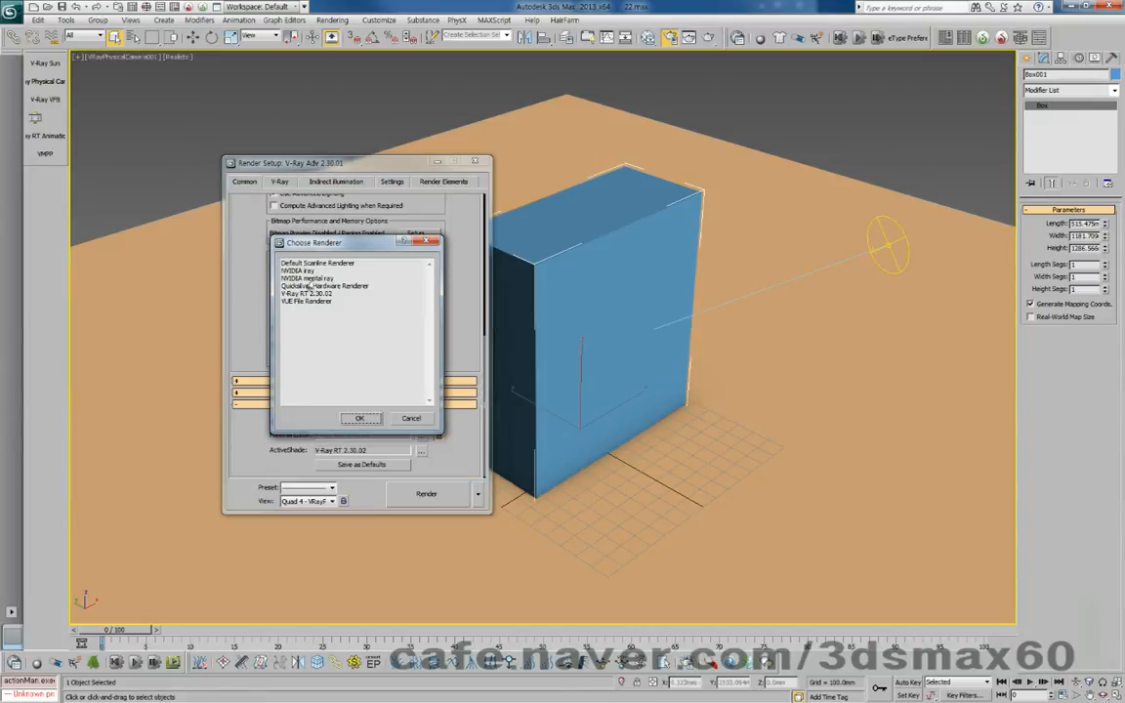
double_click(315, 264)
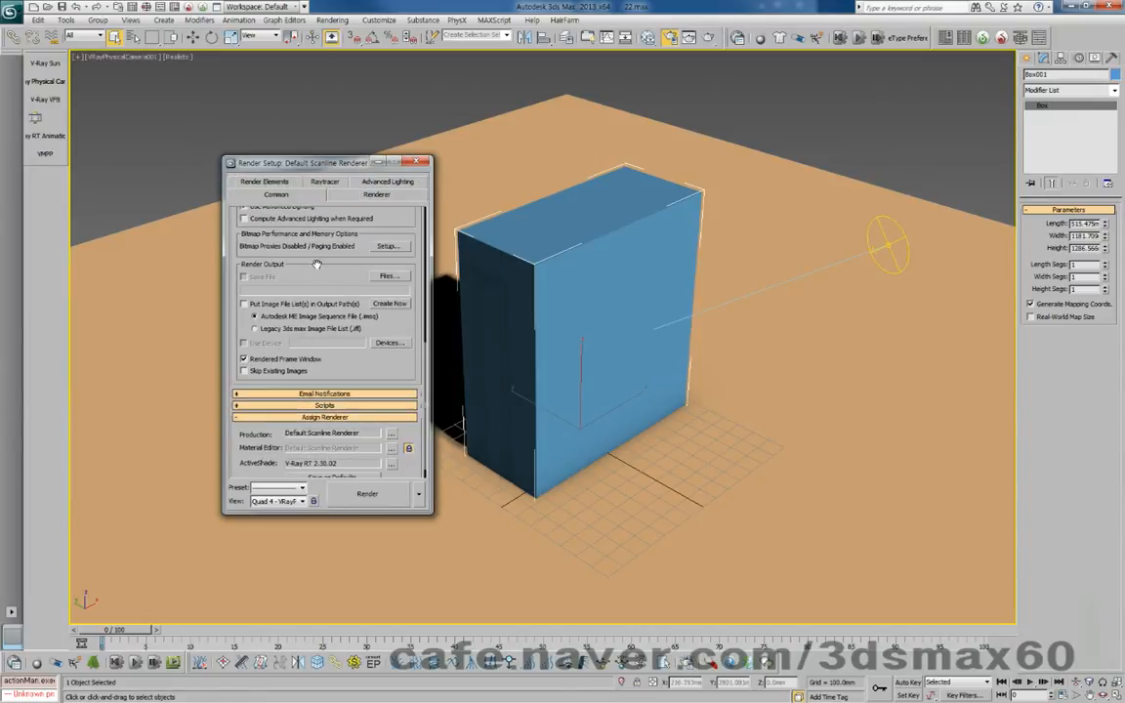
Delete the V-Ray sun, test-render the physical camera view, and close the rendered frame
right_click(884, 244)
left_click(884, 251)
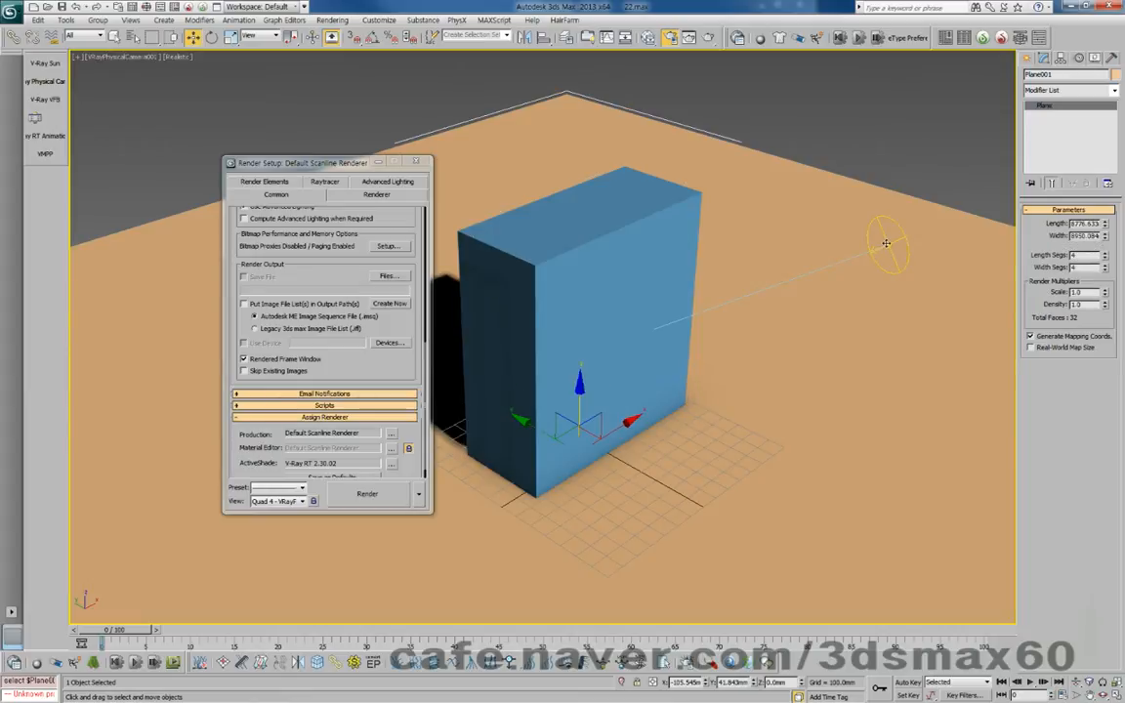
left_click(884, 244)
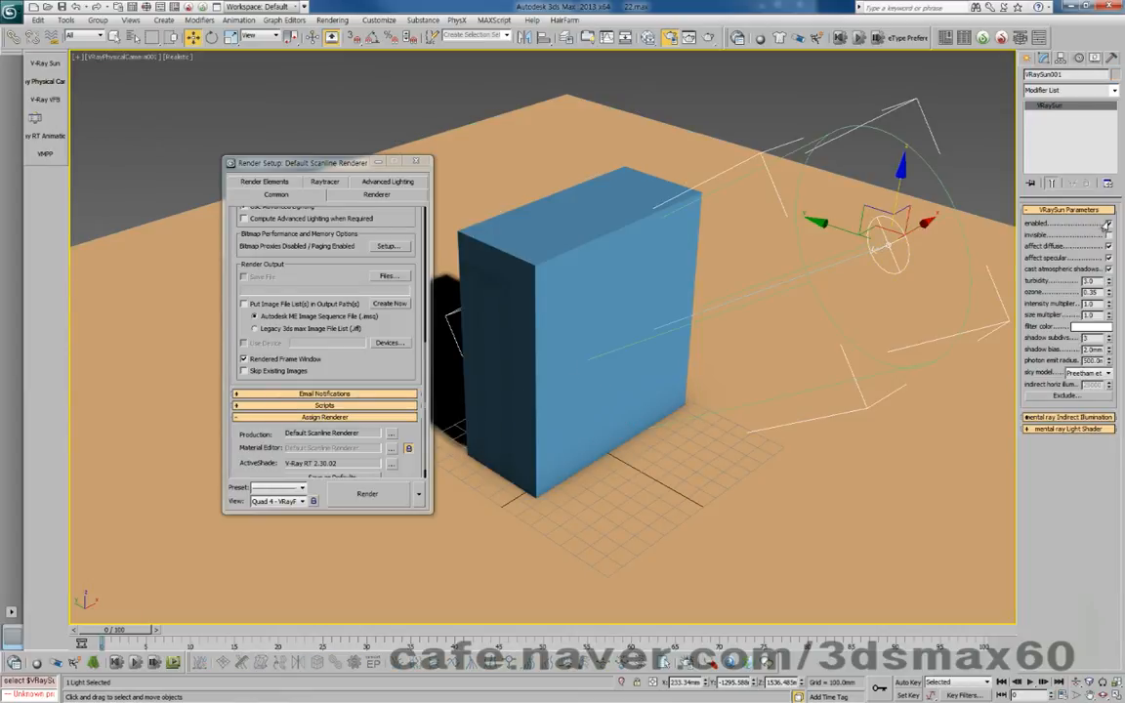
left_click(1108, 225)
left_click(1108, 224)
key("Delete")
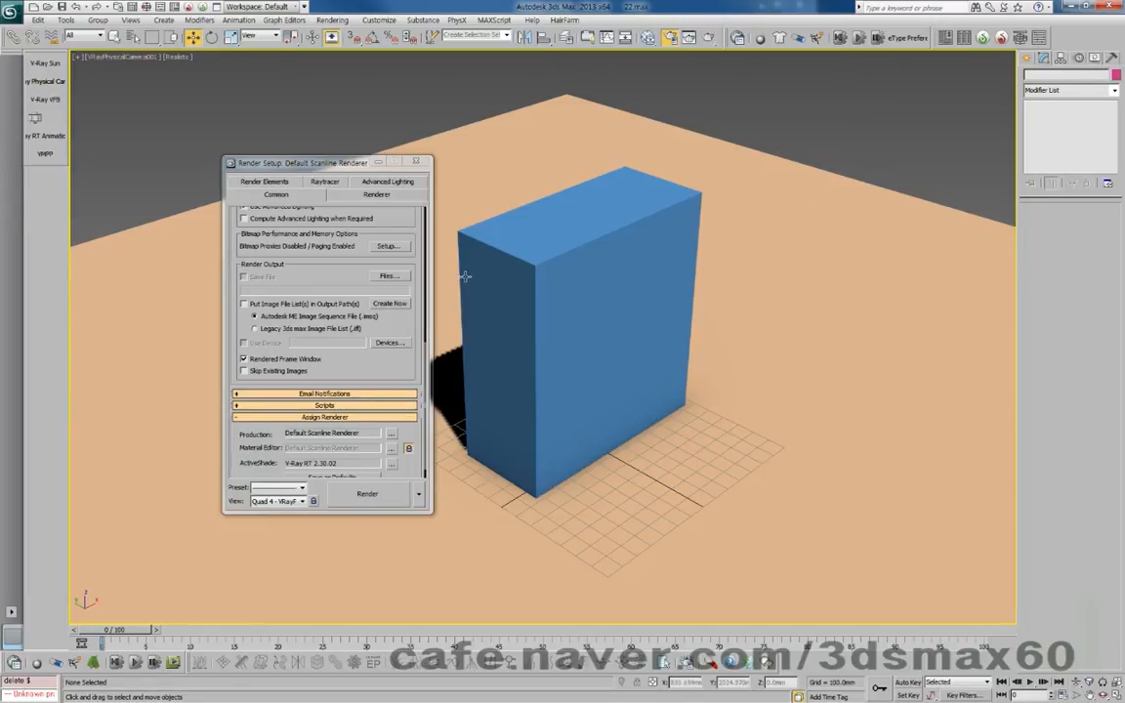
key("shift+q")
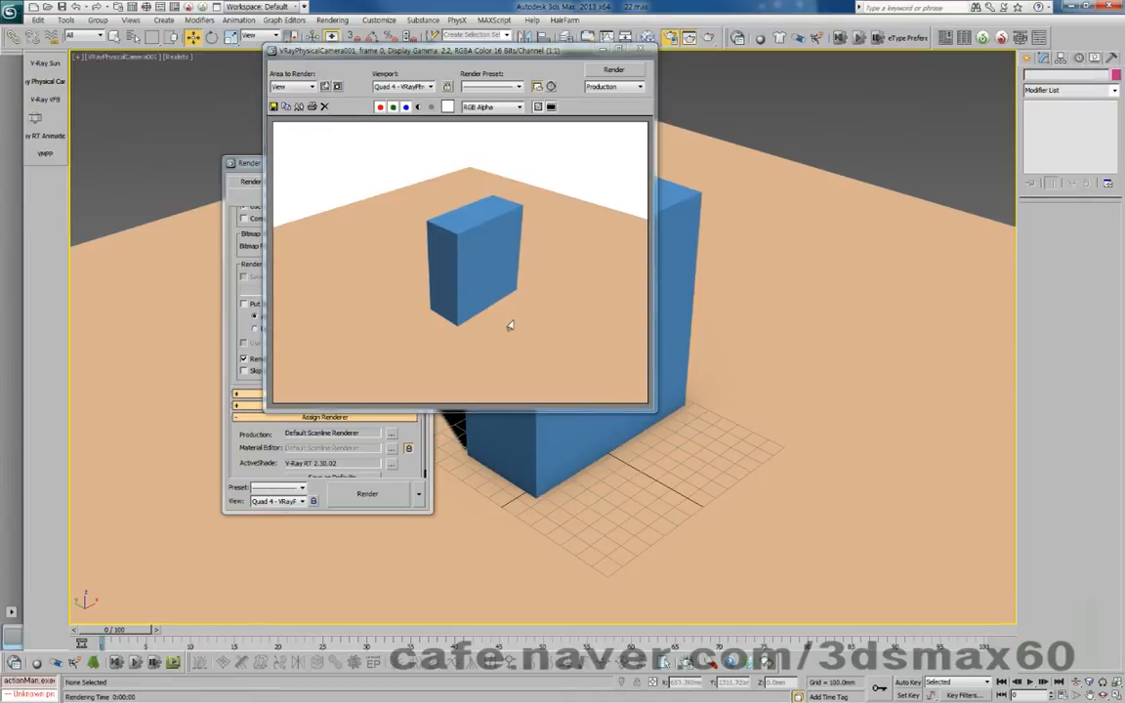
left_click(641, 47)
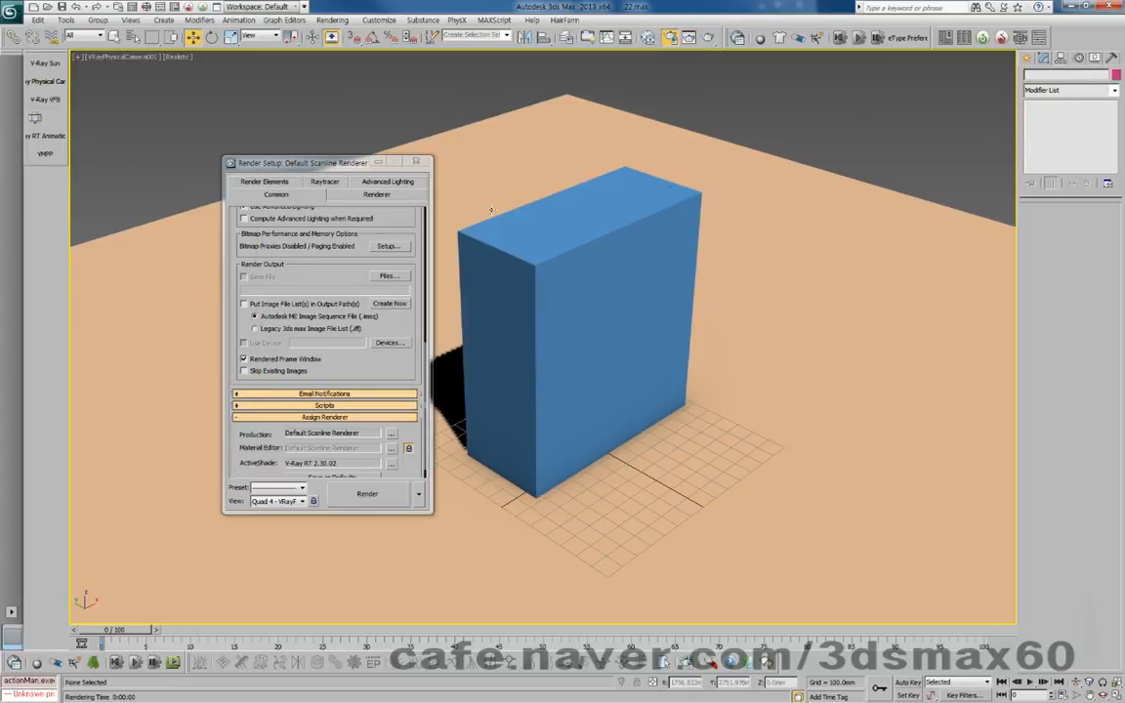
Review the environment, exposure control and effects settings, and re-render the camera view with the scanline renderer
key("8")
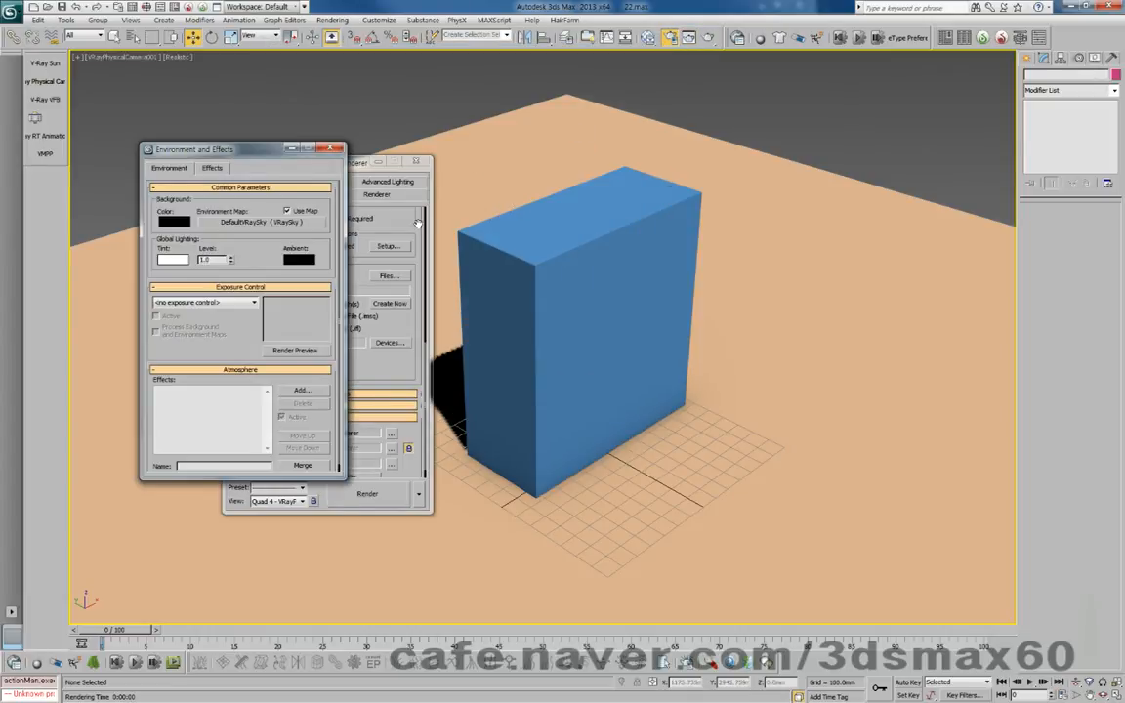
left_click(212, 168)
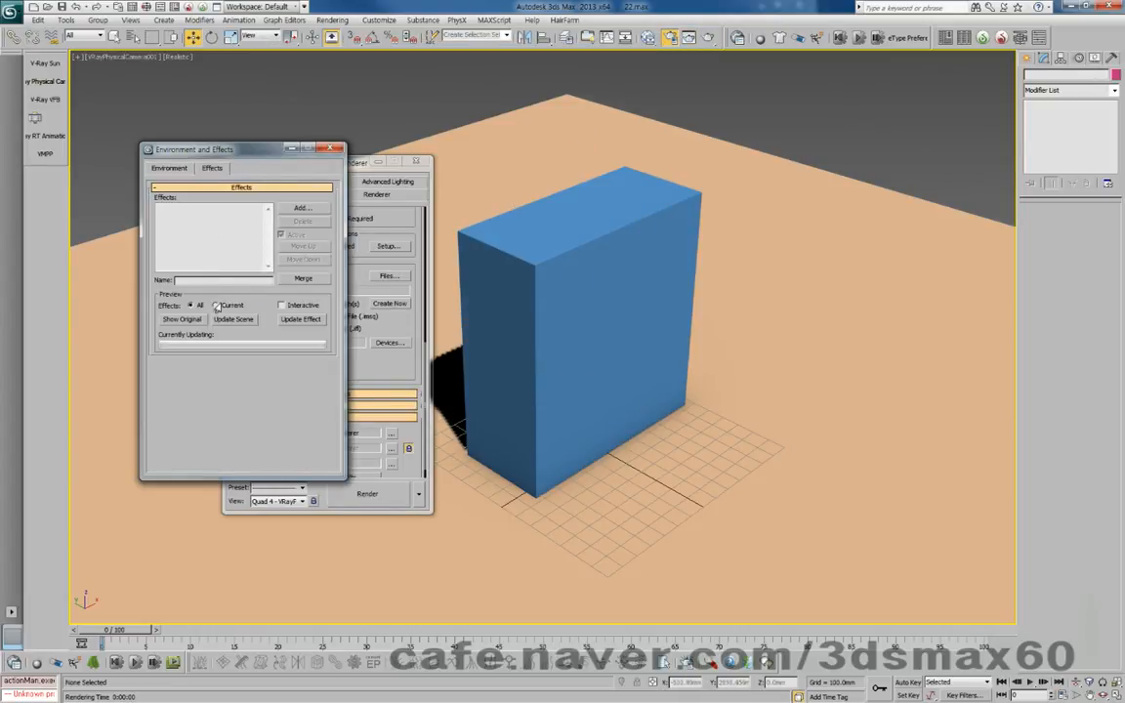
left_click(164, 168)
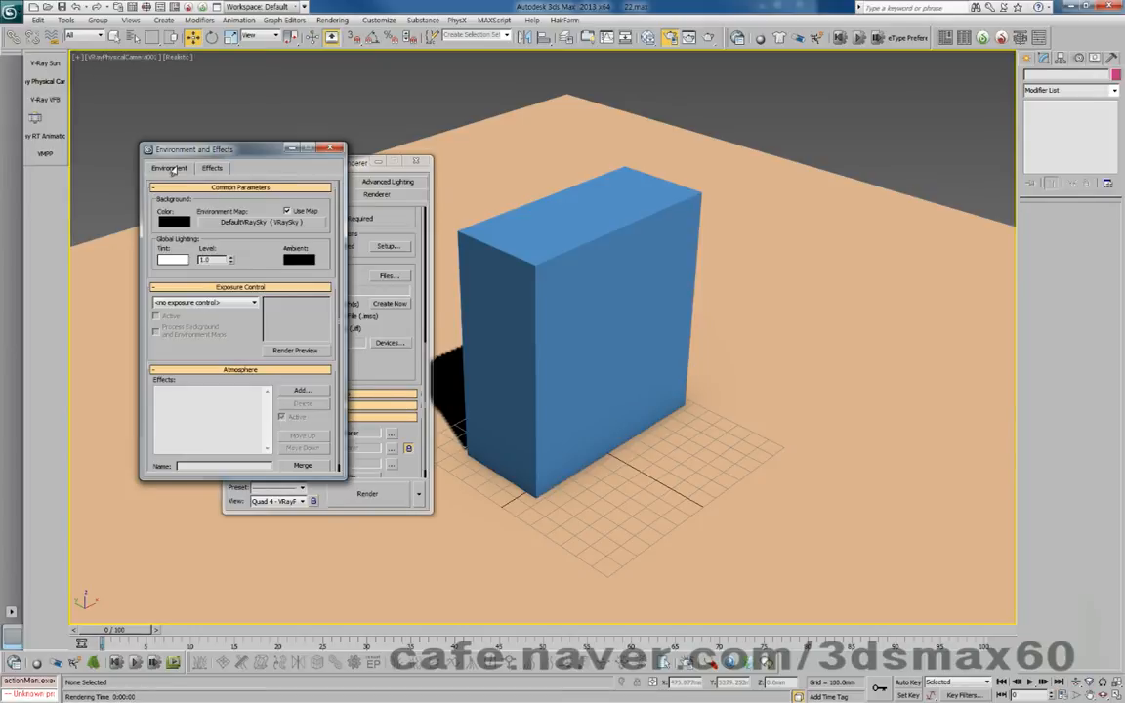
scroll(236, 279, "down", 1)
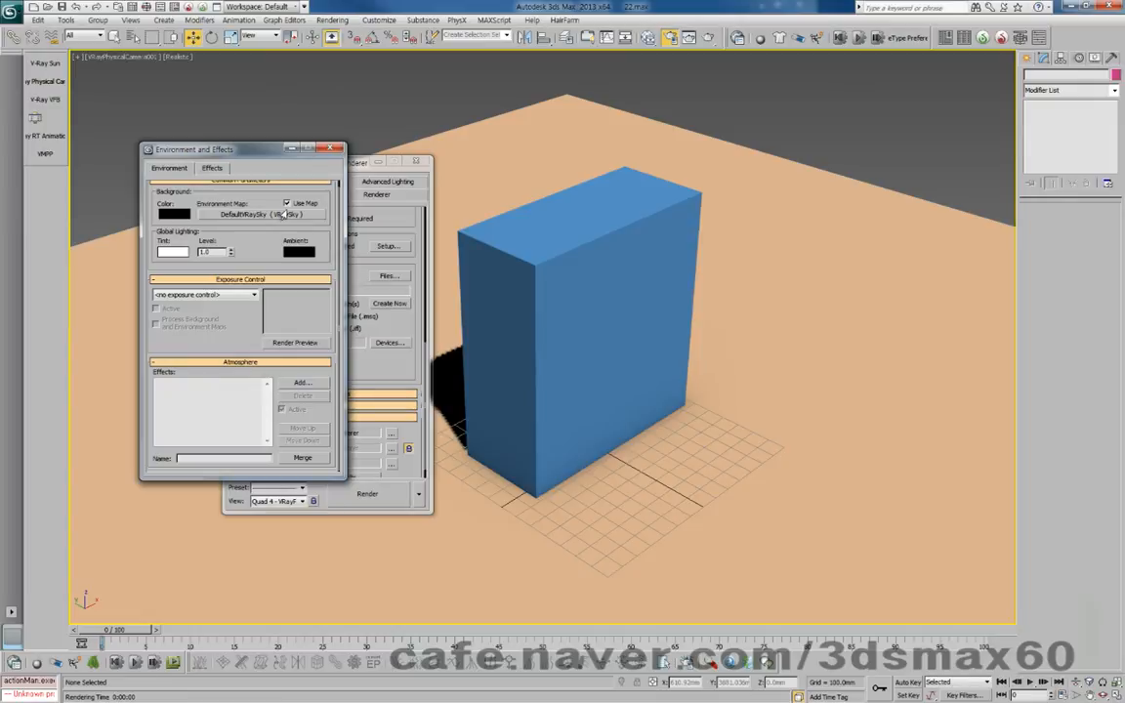
left_click(333, 150)
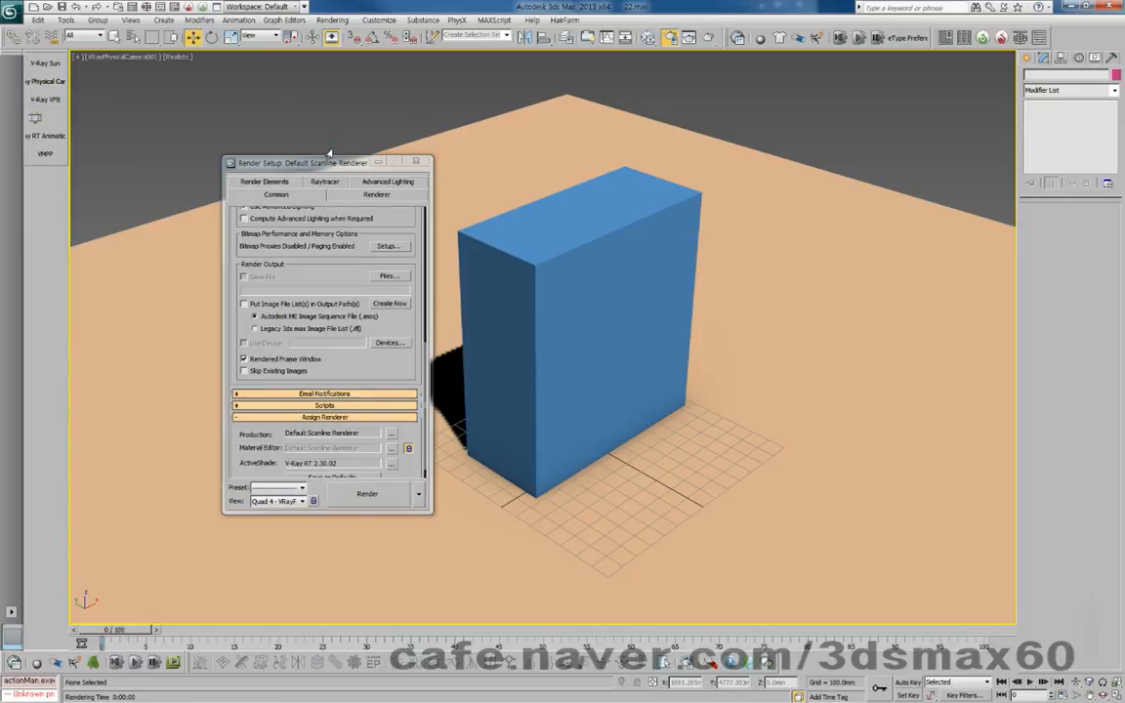
left_click(368, 493)
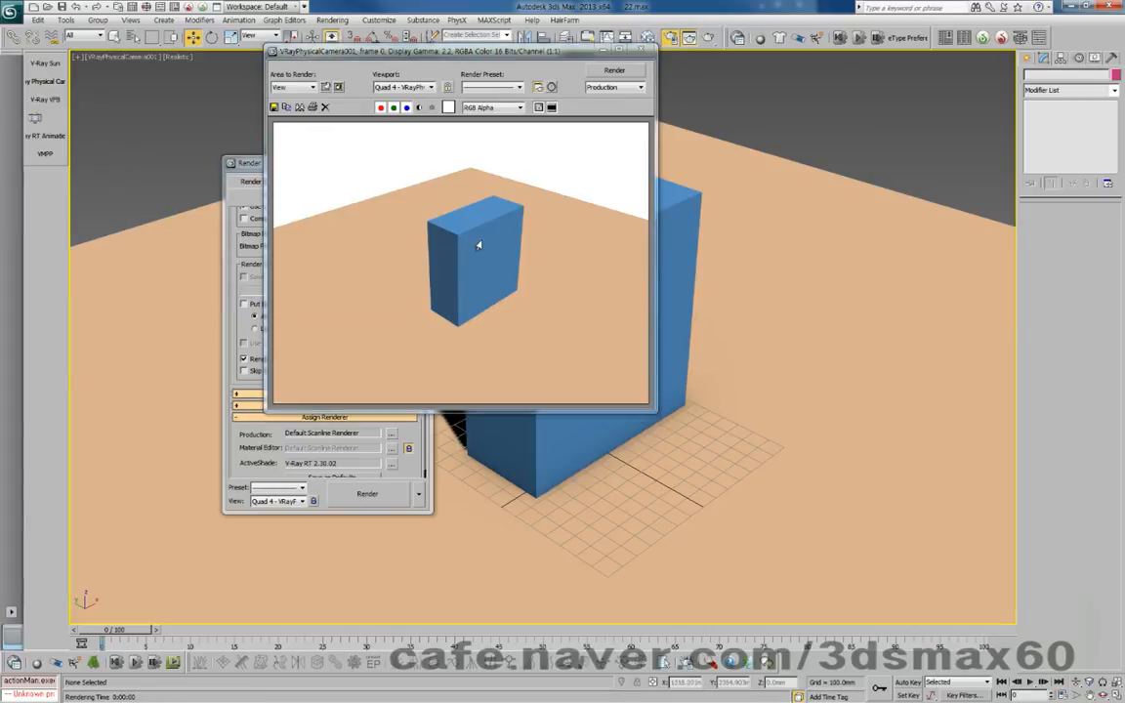
left_click(640, 49)
Keep the scanline antialiasing filter on Area and enable the global supersampler with the Max 2.5 Star method
left_click_drag(352, 293, 388, 203)
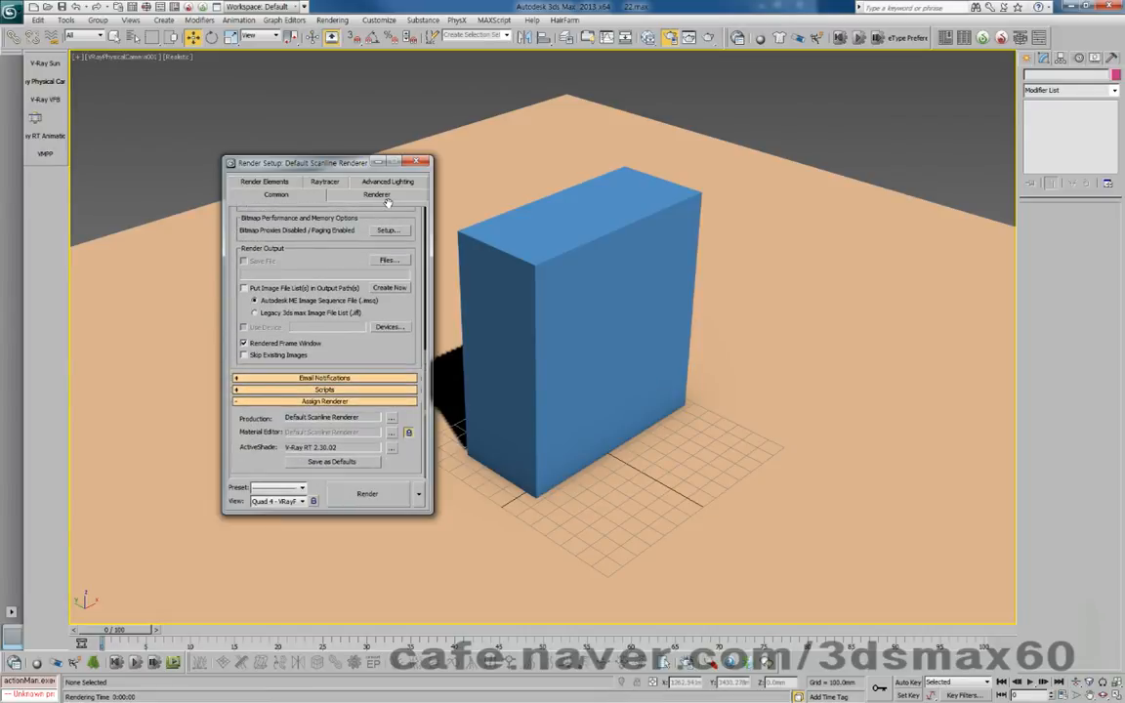
left_click(361, 195)
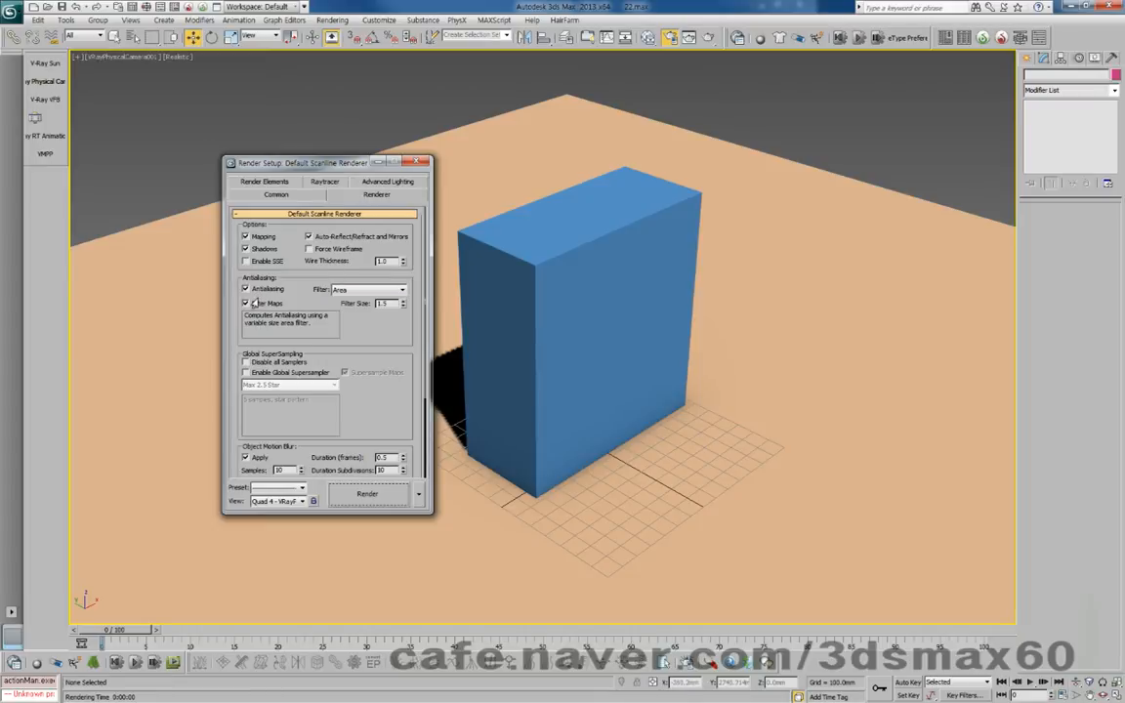
left_click(386, 291)
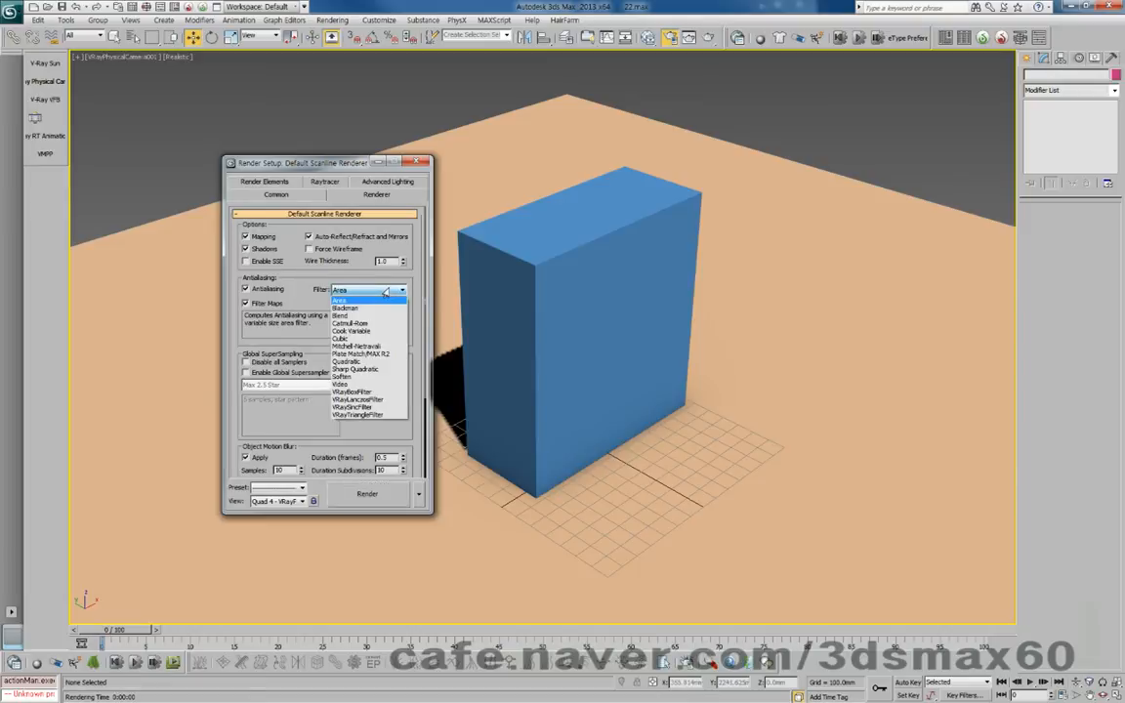
left_click(385, 293)
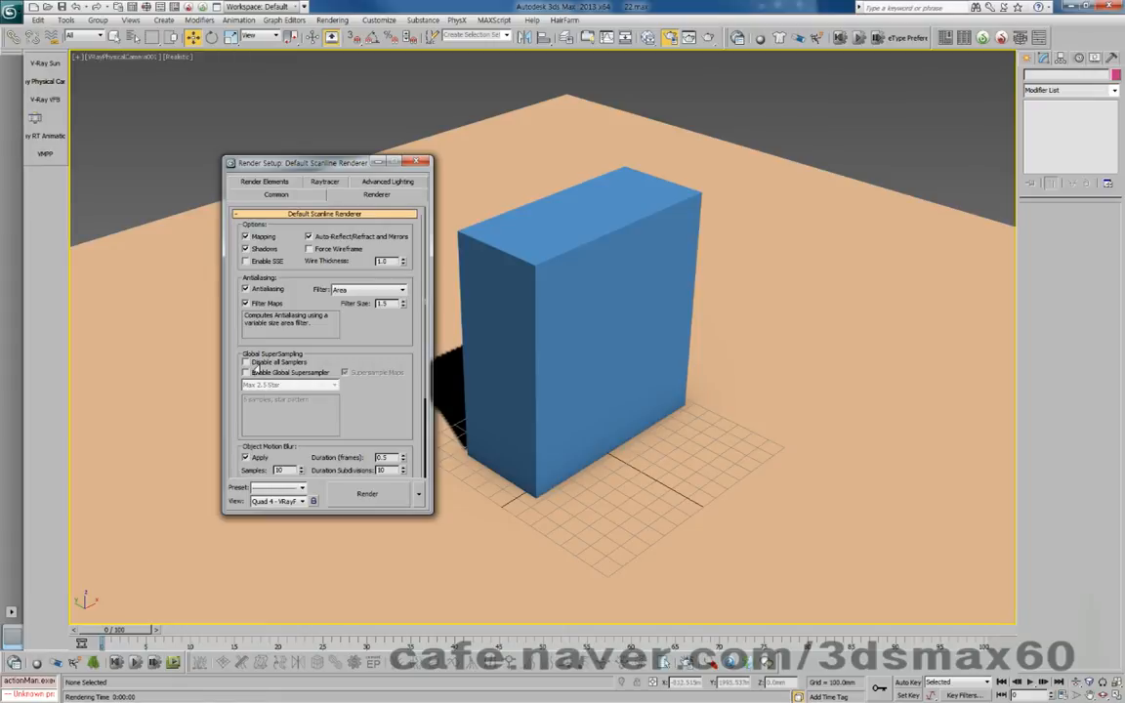
left_click(254, 372)
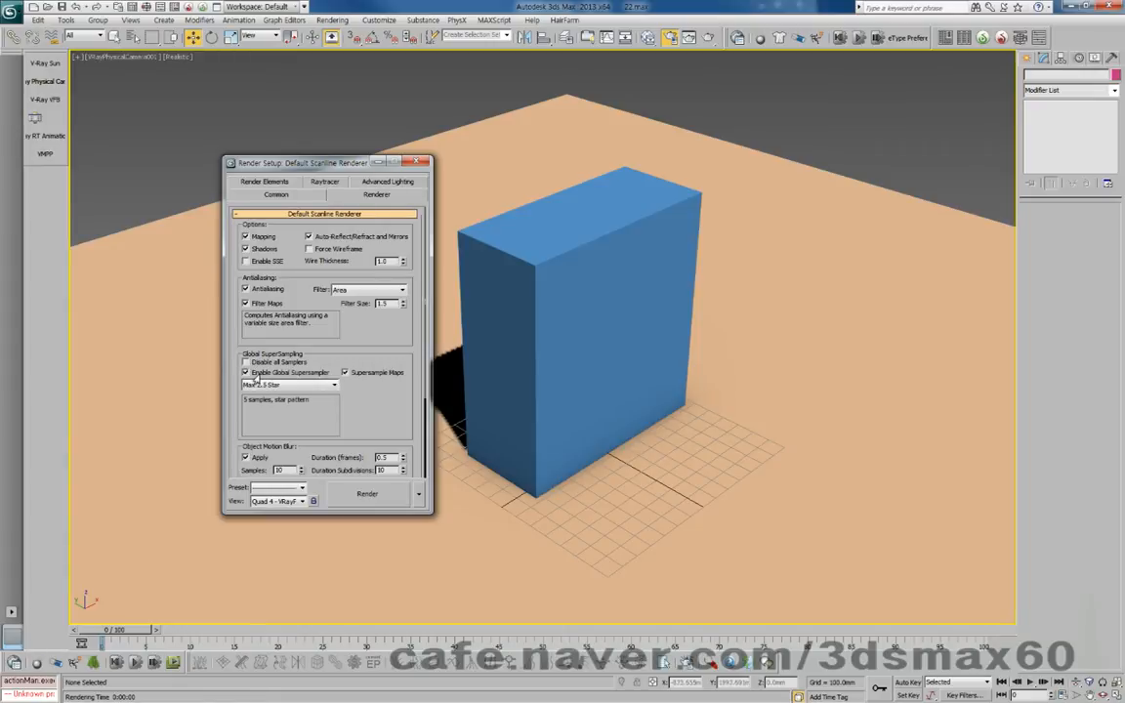
left_click(302, 385)
left_click(298, 392)
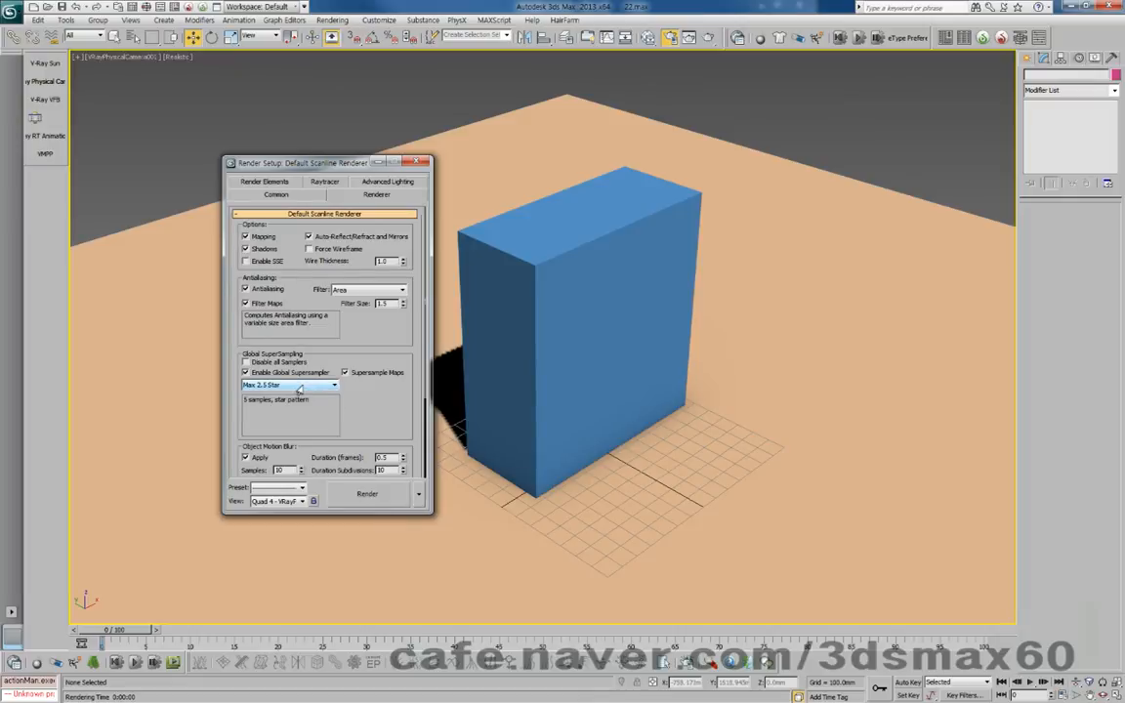
Turn off the global supersampler, and try a 3000 output width with locked image aspect before restoring 640x480
left_click(269, 374)
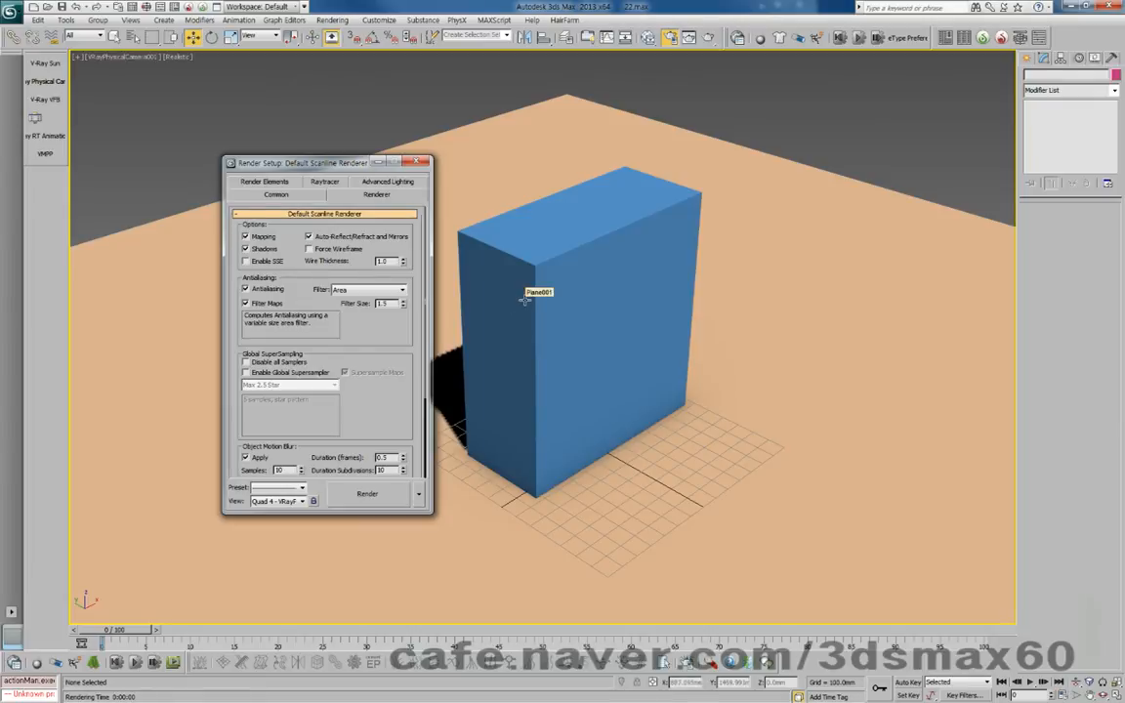
left_click(278, 193)
scroll(269, 221, "up", 5)
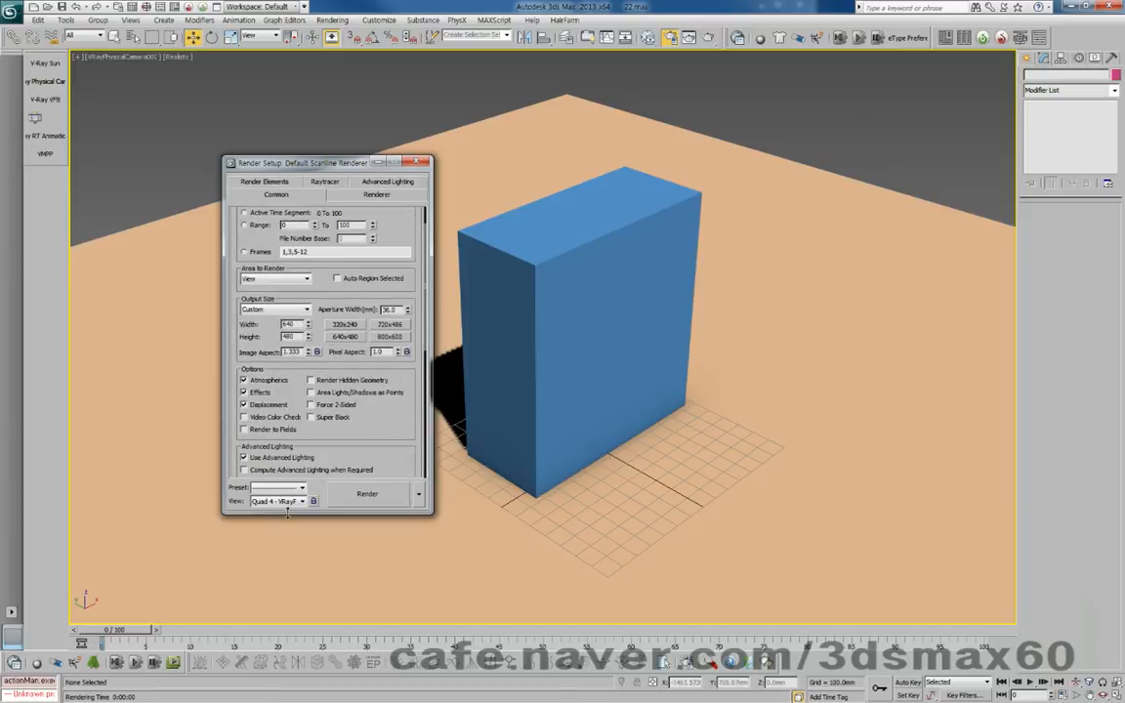
left_click(317, 353)
left_click_drag(297, 326, 245, 316)
type("3000")
key("Return")
left_click(345, 336)
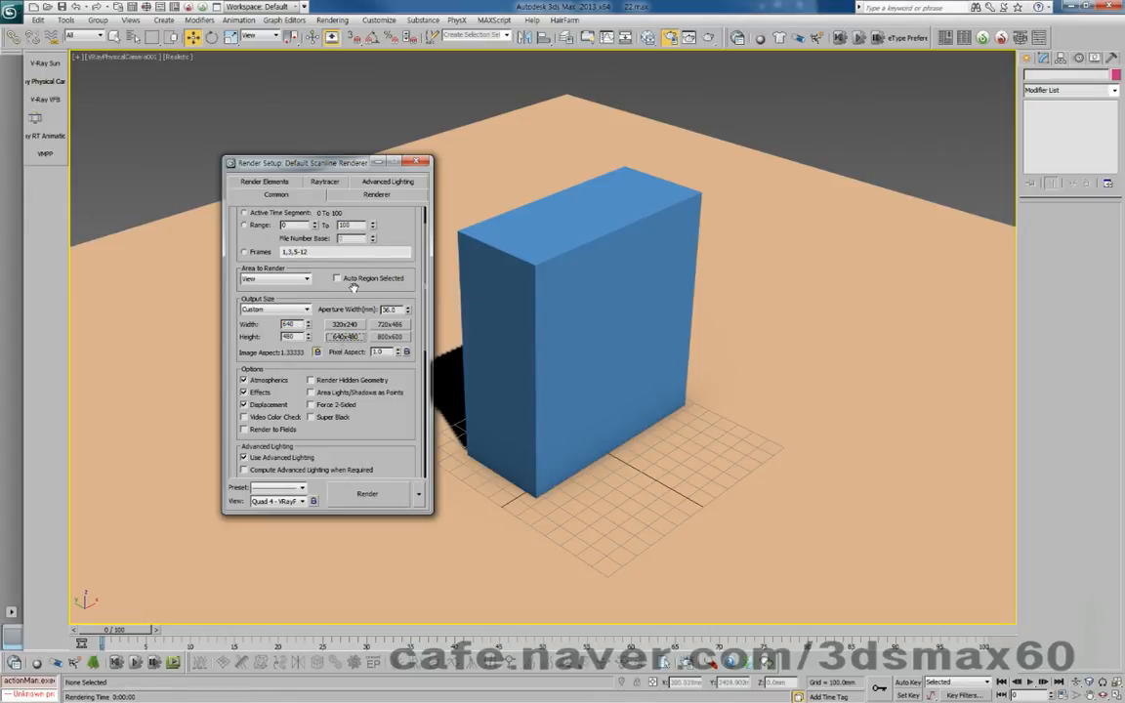
left_click(421, 162)
Select the box, switch from the camera to a perspective view facing its wide side, and show edged faces
right_click(513, 249)
left_click(525, 255)
left_click(540, 275)
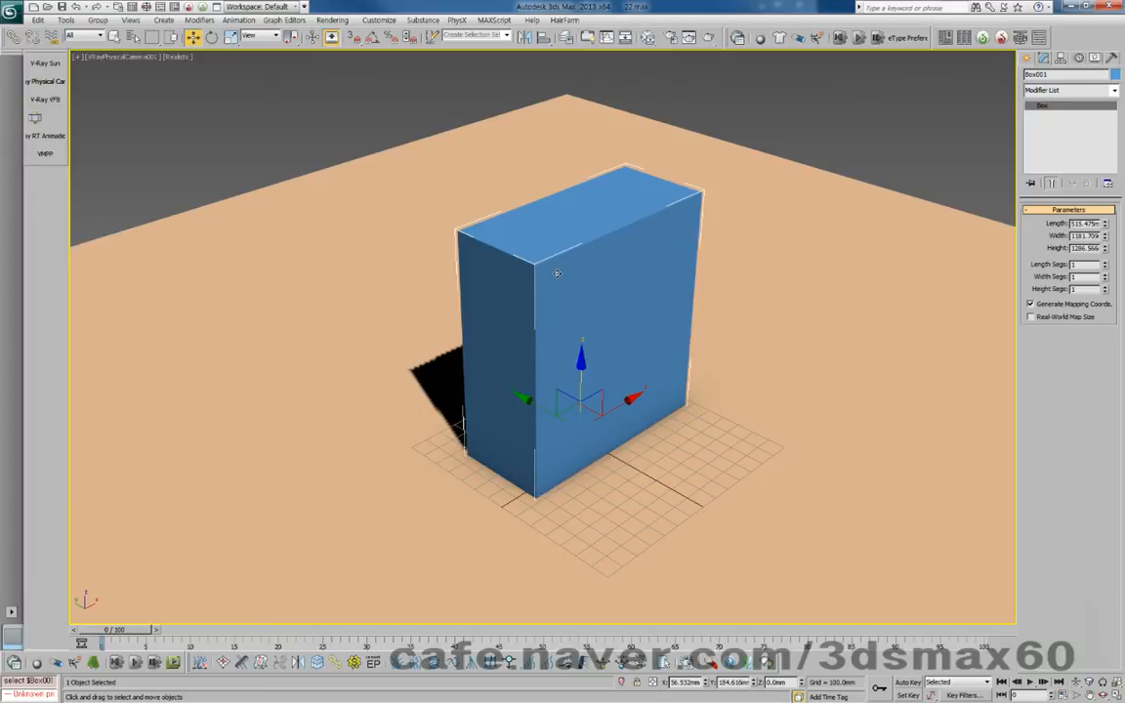
key("p")
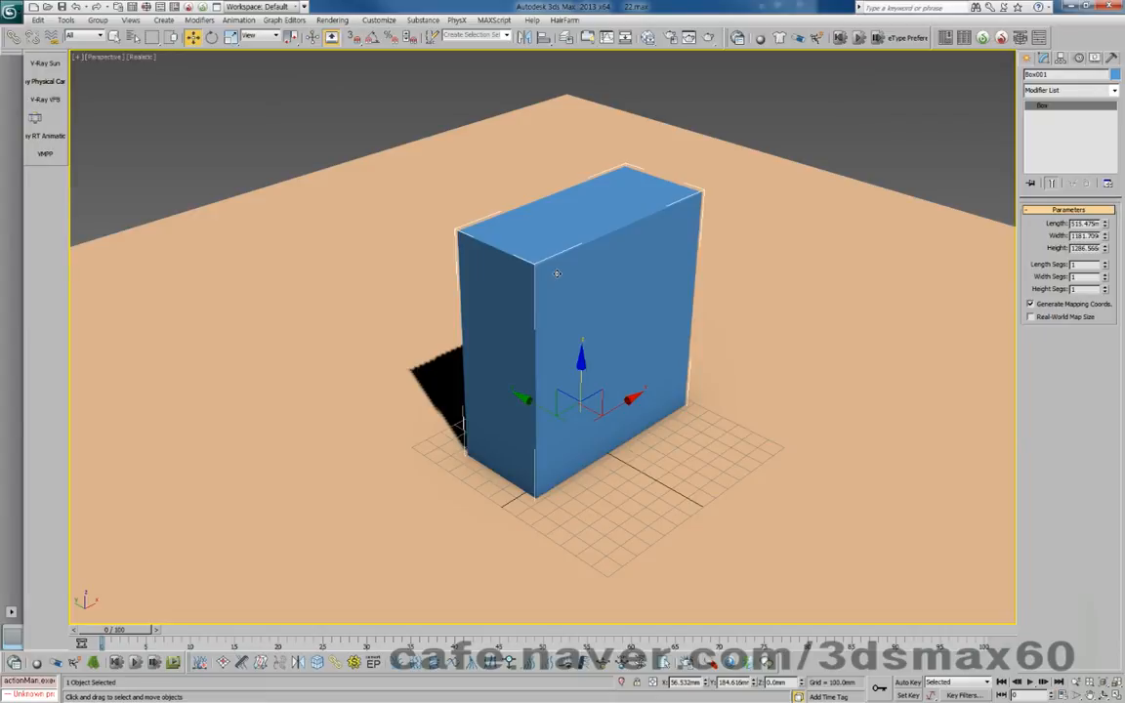
key("ctrl+r")
left_click_drag(556, 274, 550, 306)
right_click(556, 291)
key("F4")
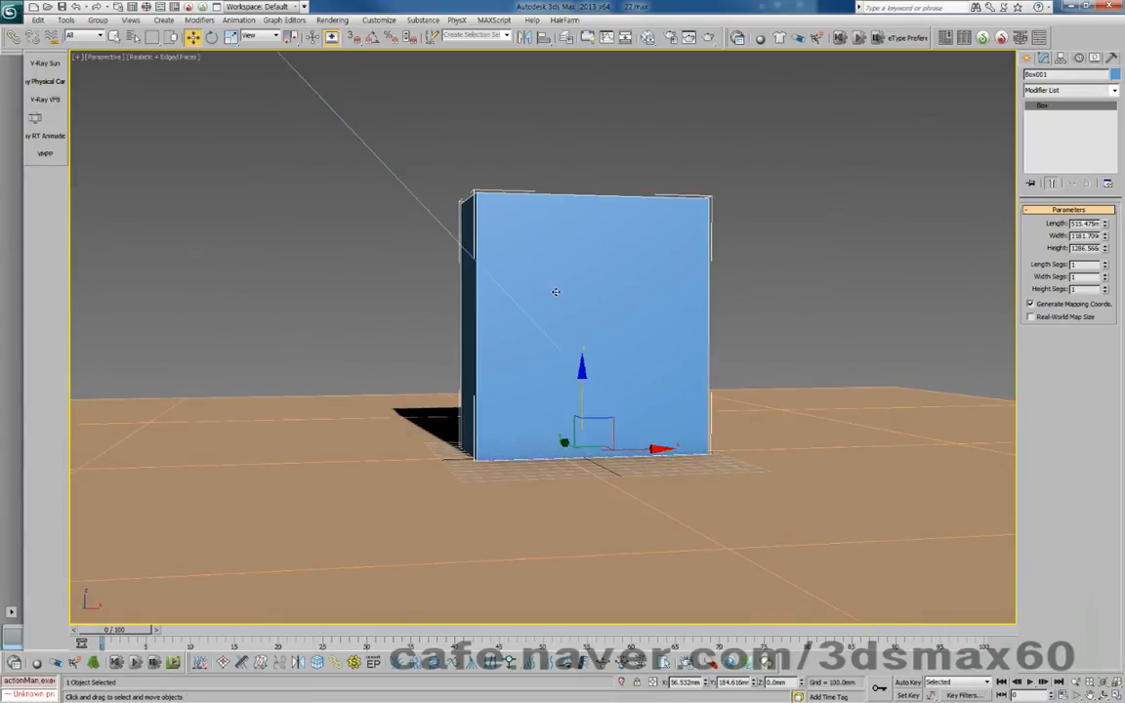
Set the box's length, width and height segments to 3, 4 and 6, and convert it to an editable poly
left_click(1104, 264)
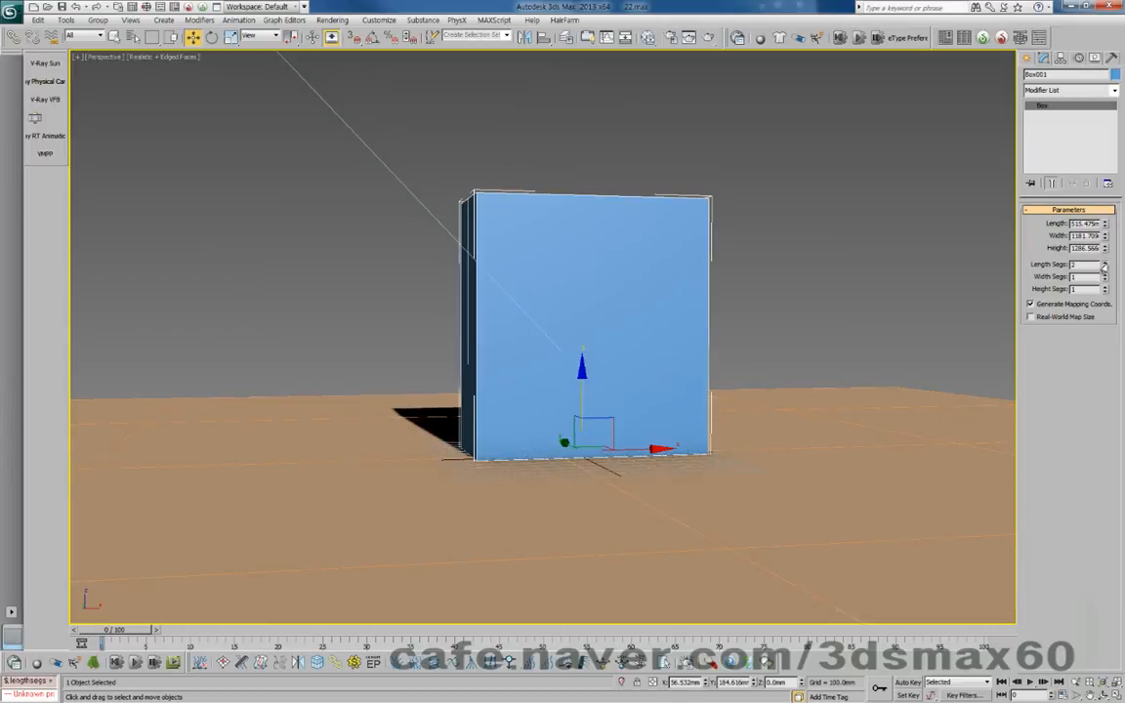
left_click(1104, 264)
left_click(1104, 275)
left_click(1104, 276)
left_click(1103, 275)
left_click(1104, 288)
left_click(1104, 288)
left_click(1104, 288)
left_click(1103, 288)
left_click(1104, 288)
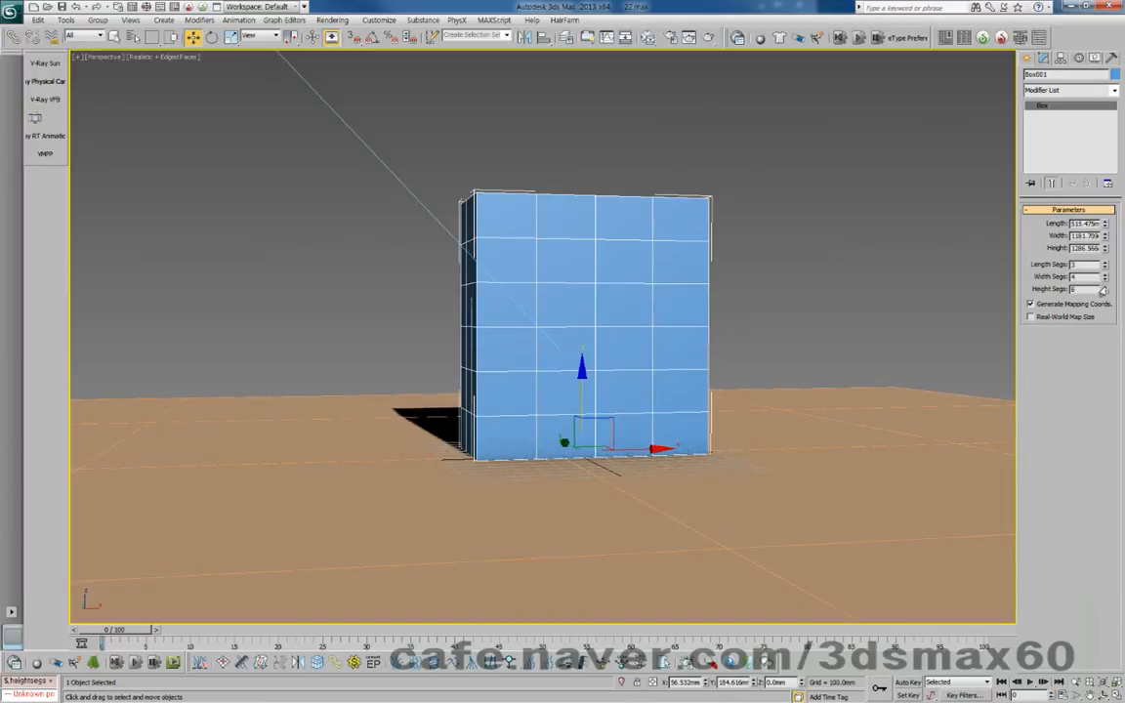
right_click(662, 265)
left_click(962, 254)
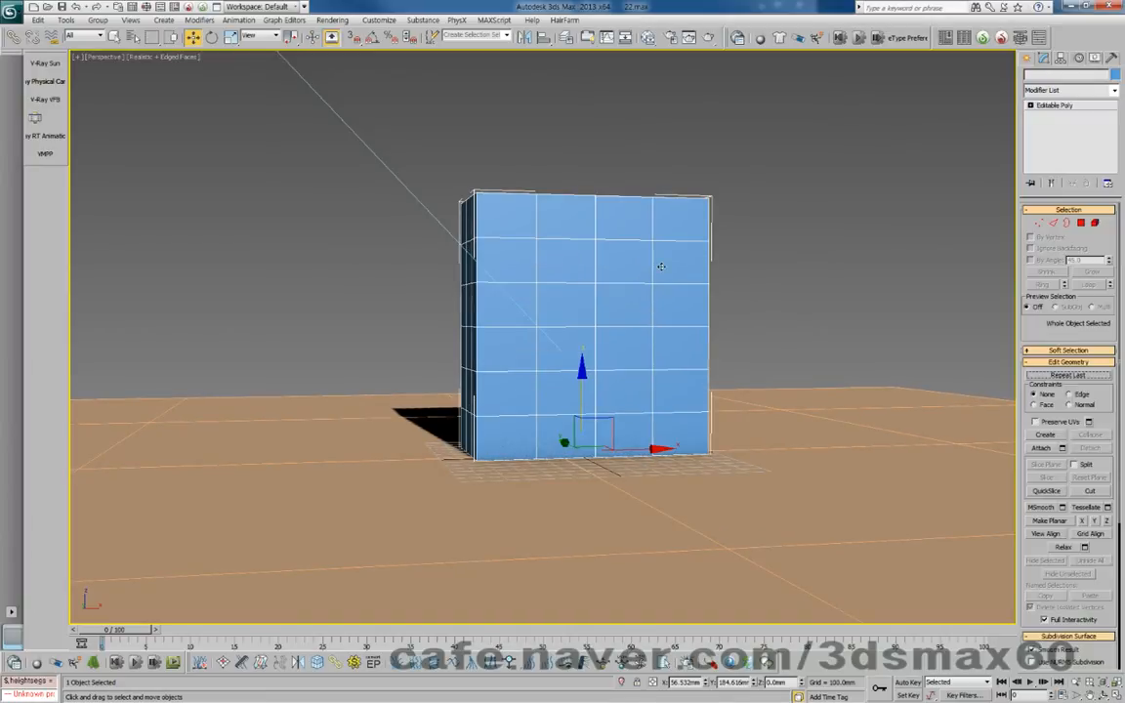
Select all edges of the box and create a linear shape named 줄눈 from them
left_click(1052, 222)
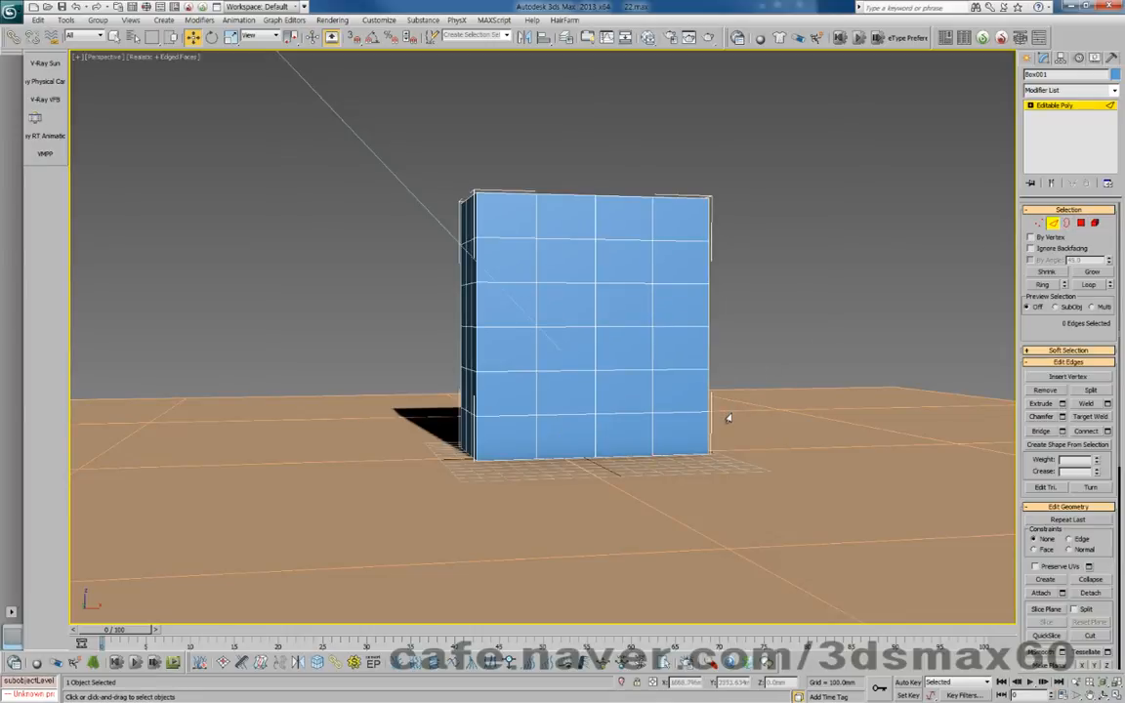
left_click_drag(730, 420, 407, 234)
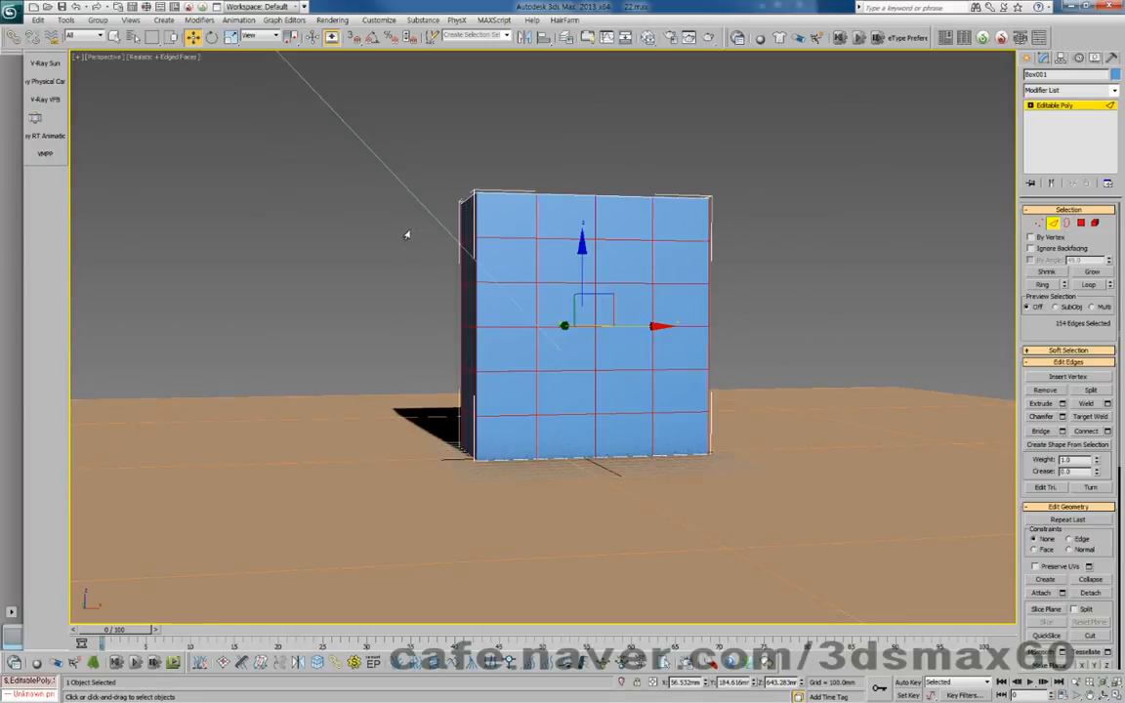
left_click(1062, 446)
left_click(582, 358)
left_click_drag(578, 341, 514, 335)
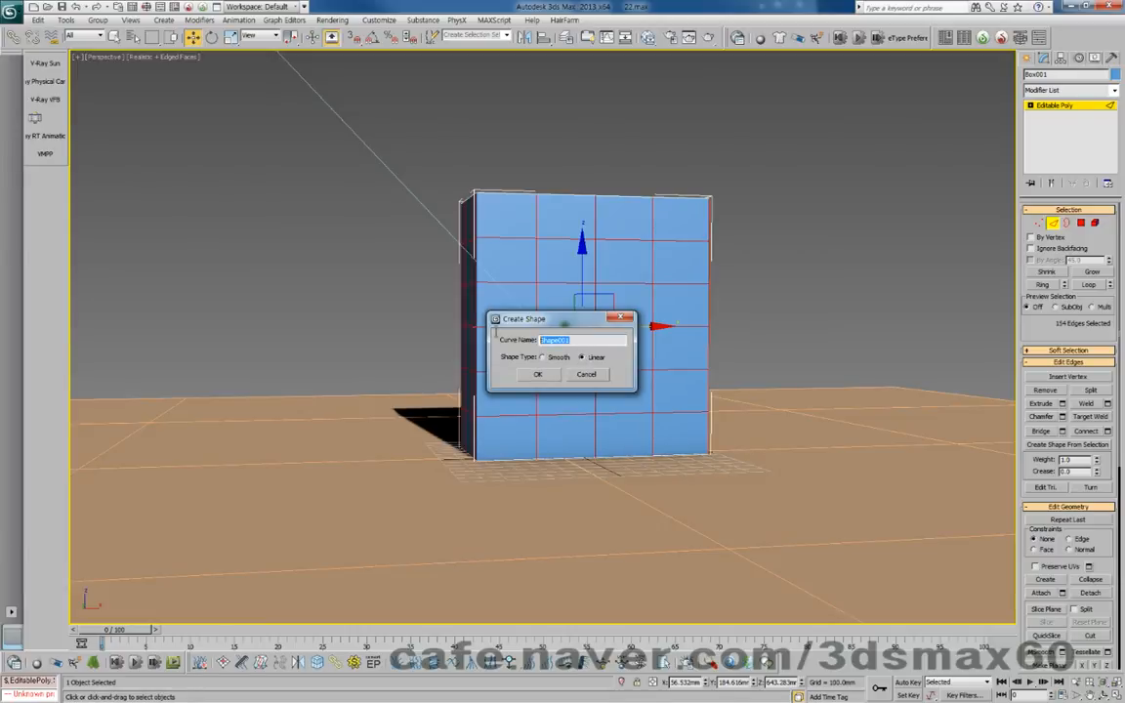
type("골조")
left_click_drag(567, 343, 441, 335)
key("Return")
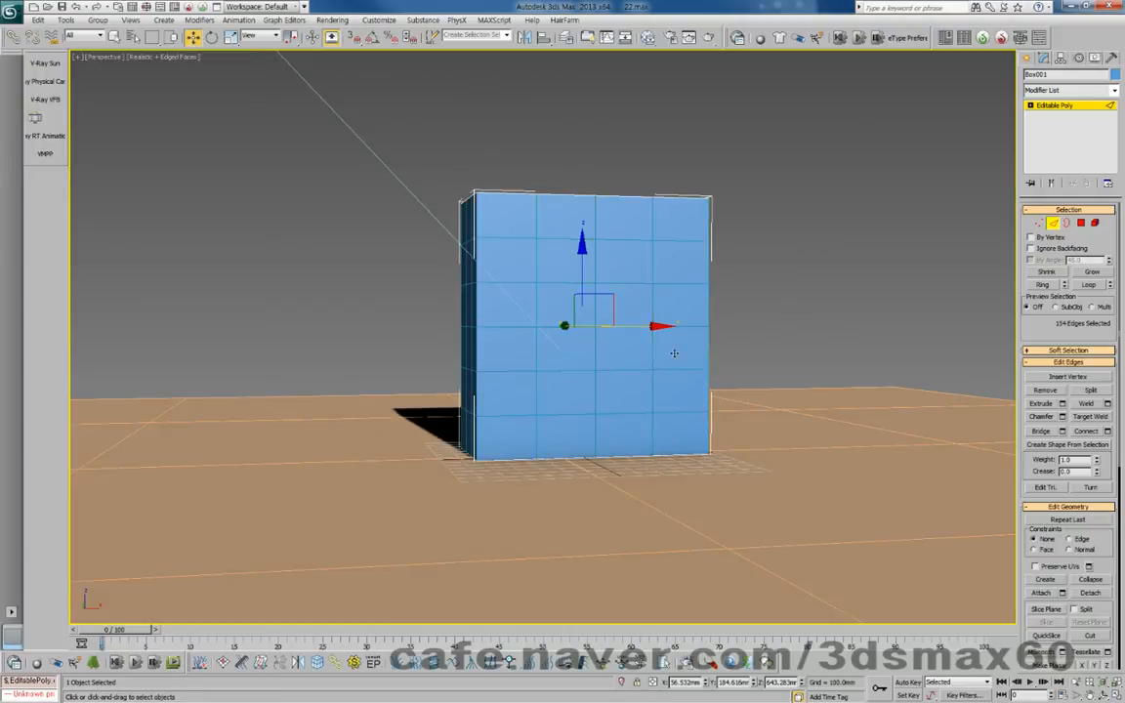
Leave edge editing, select the joint-line spline on the box, and try moving it upward, cancelling the move
left_click(1043, 108)
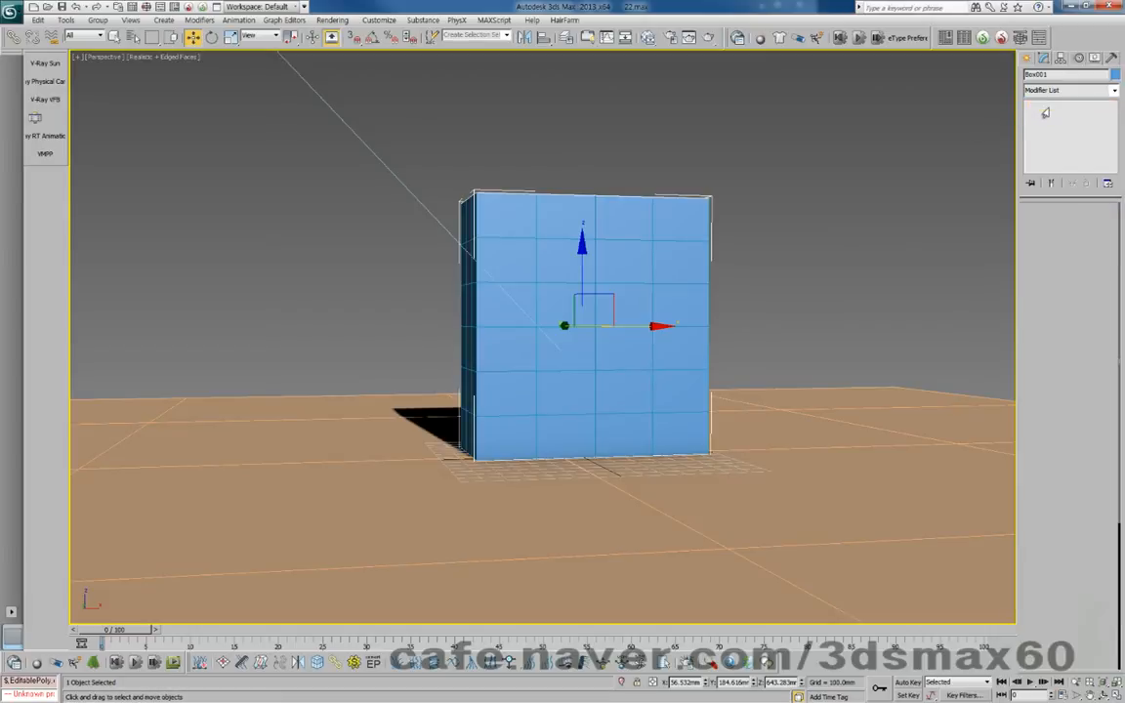
left_click(558, 281)
left_click_drag(582, 367, 584, 250)
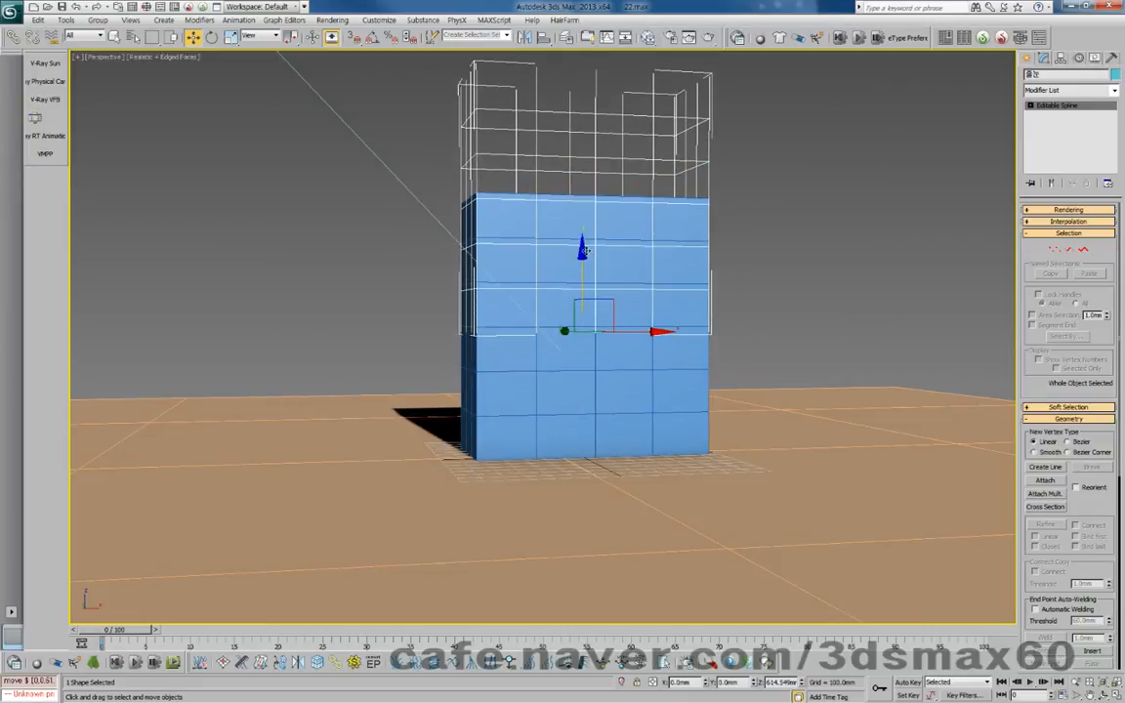
right_click(586, 252)
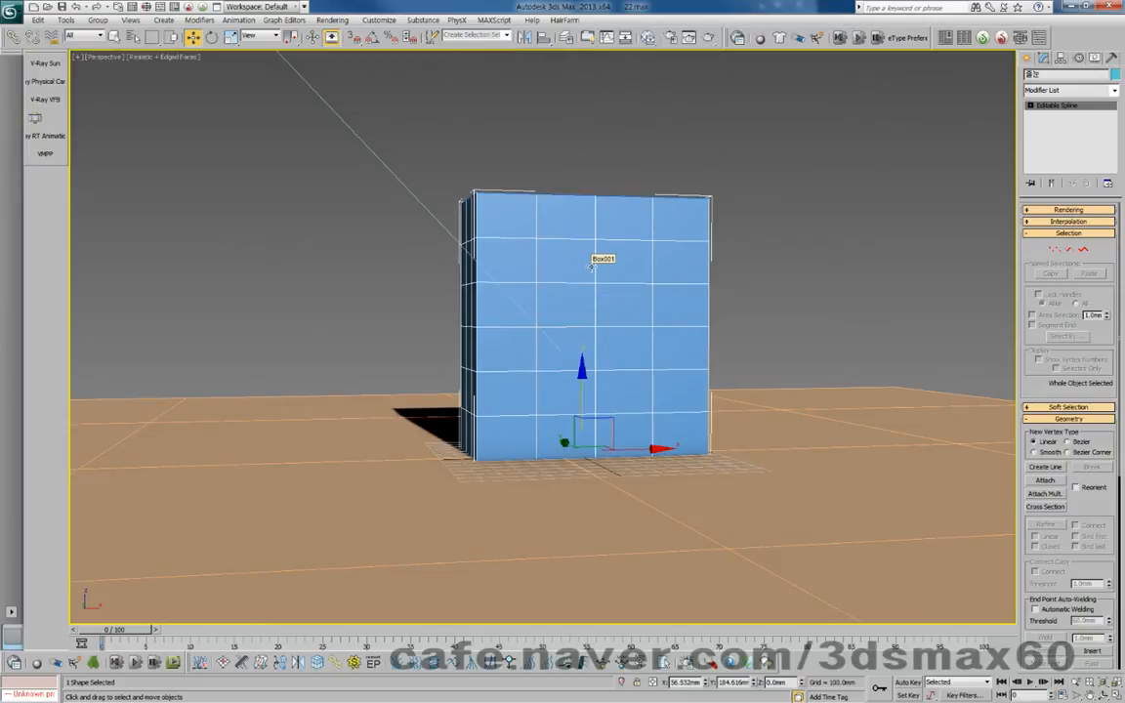
Enable the joint-line spline in the renderer and viewport, and reduce its radial thickness to 3.2 mm
left_click(1091, 212)
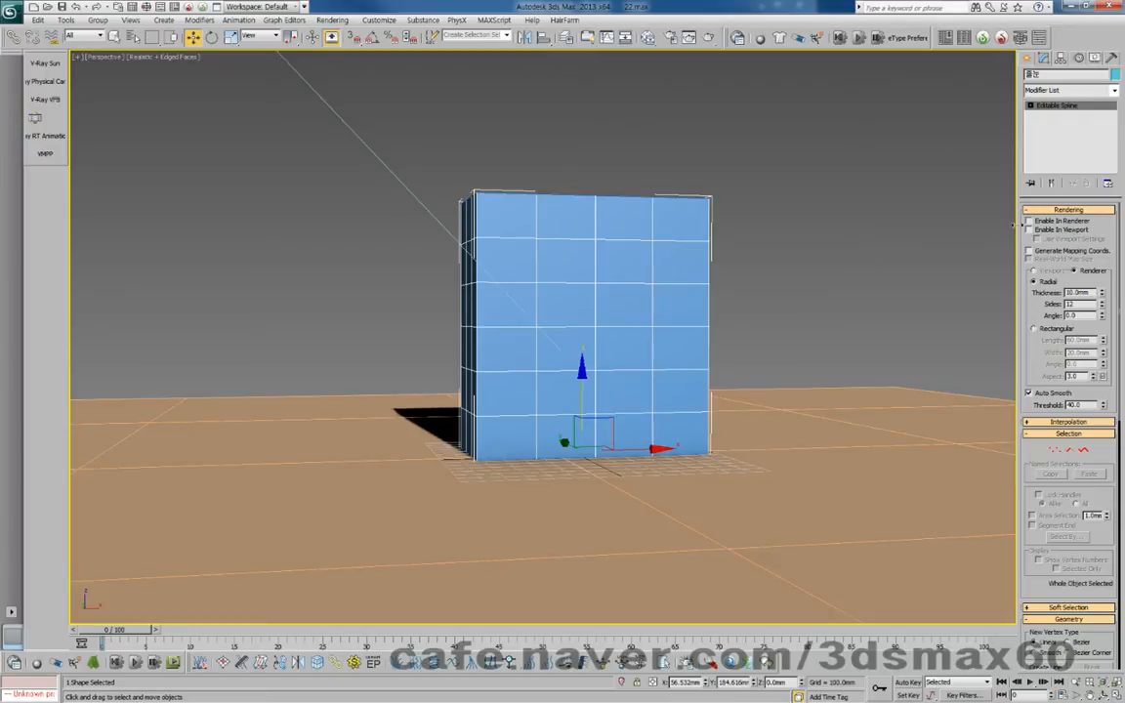
left_click(1029, 220)
left_click(1029, 229)
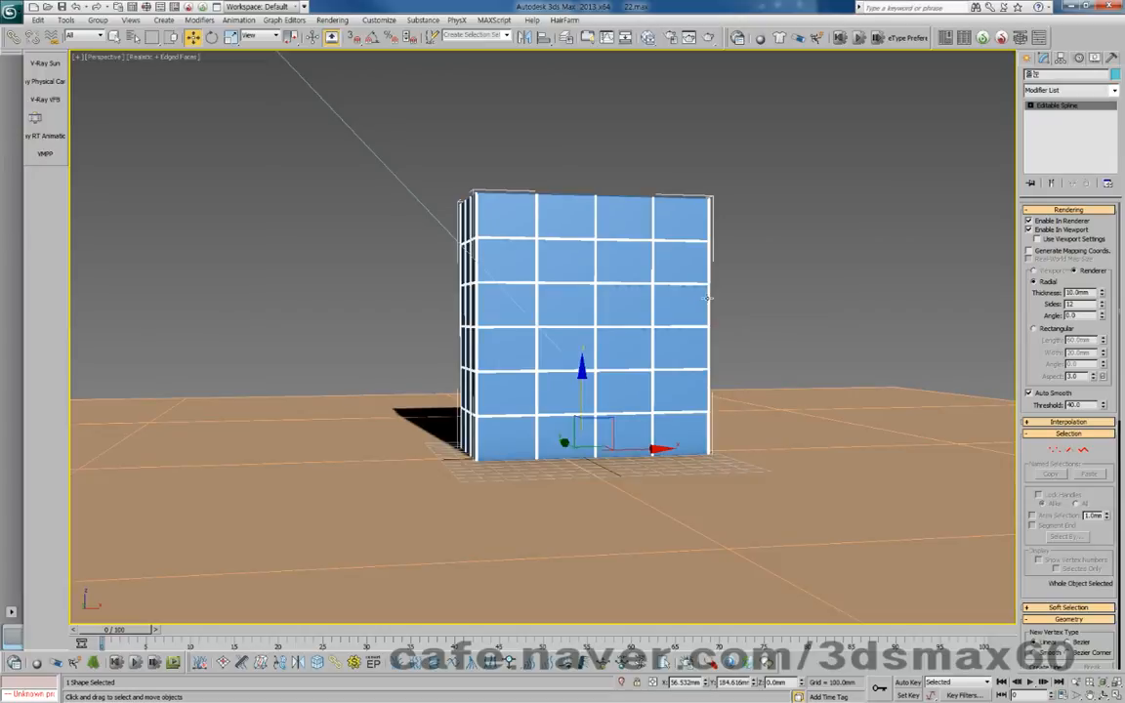
key("alt+z")
left_click_drag(595, 320, 601, 245)
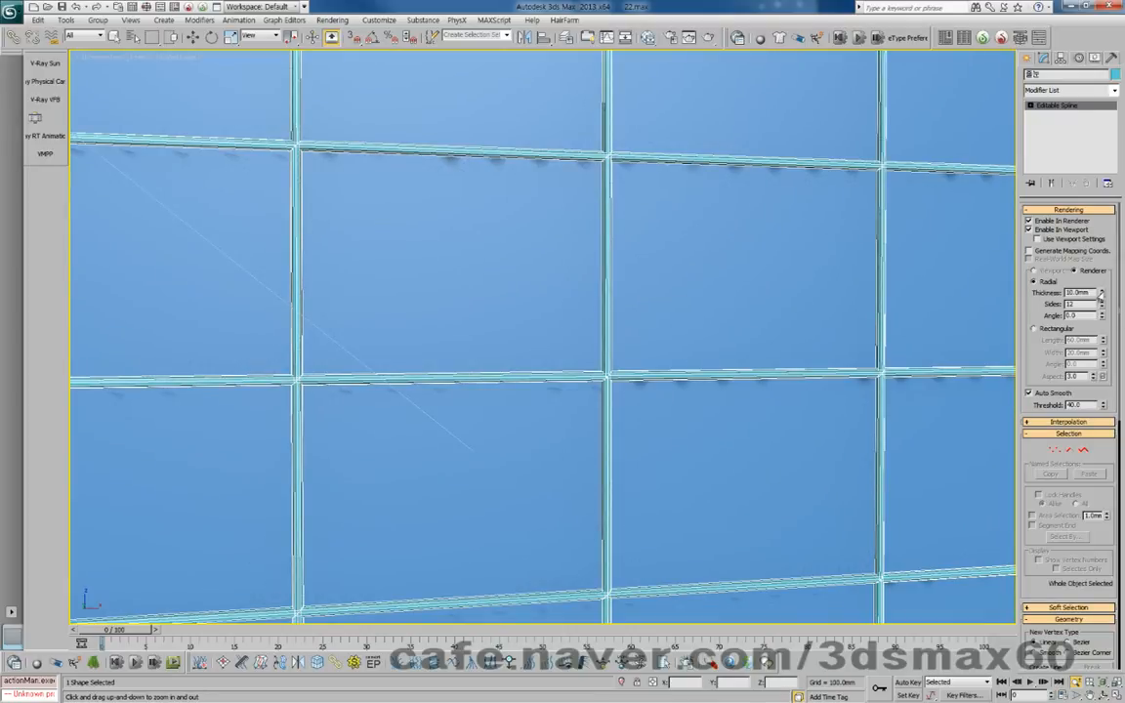
left_click_drag(1101, 296, 1102, 335)
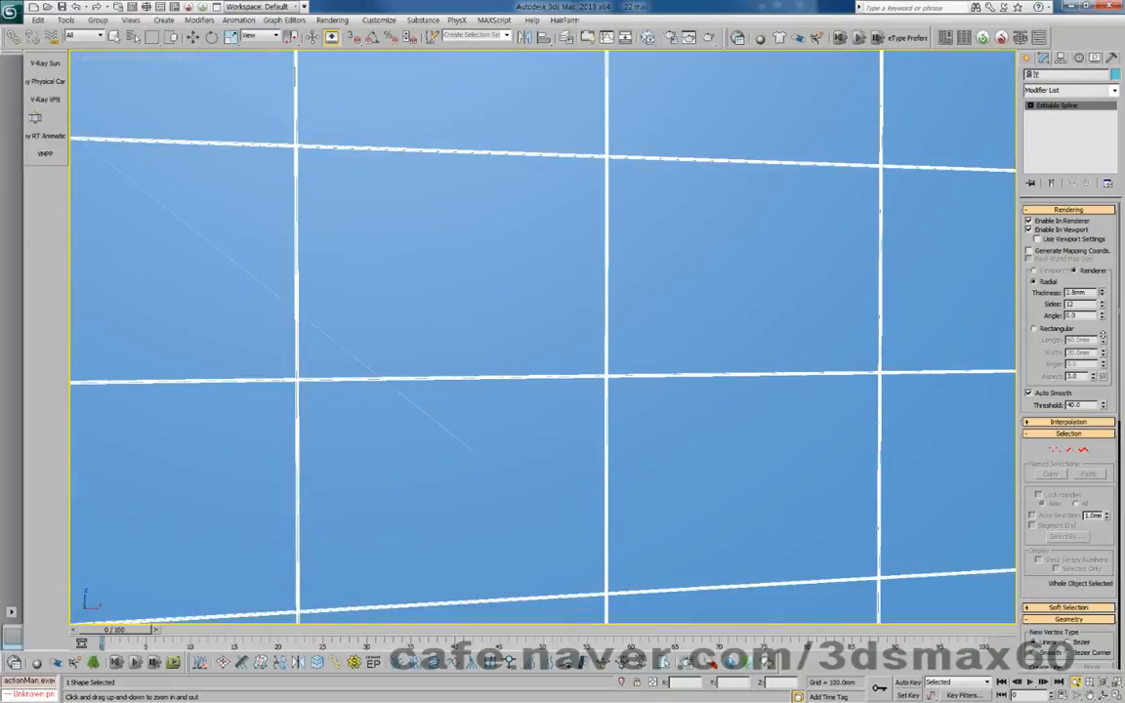
left_click_drag(856, 343, 628, 445)
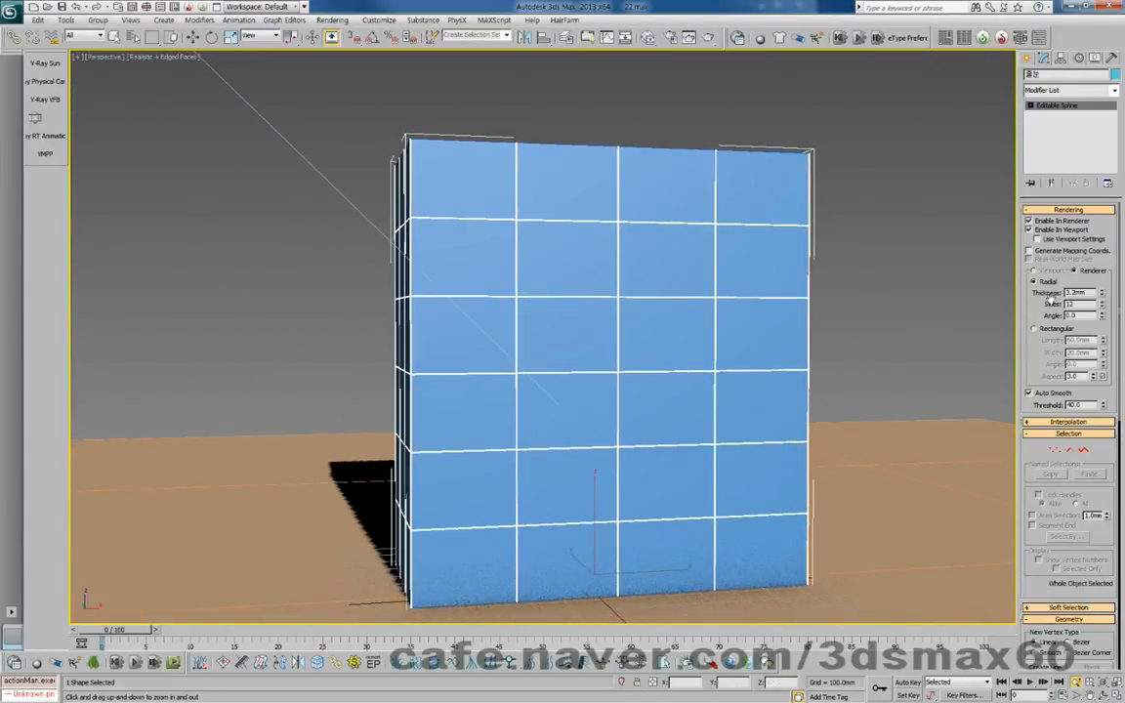
left_click_drag(767, 327, 675, 252)
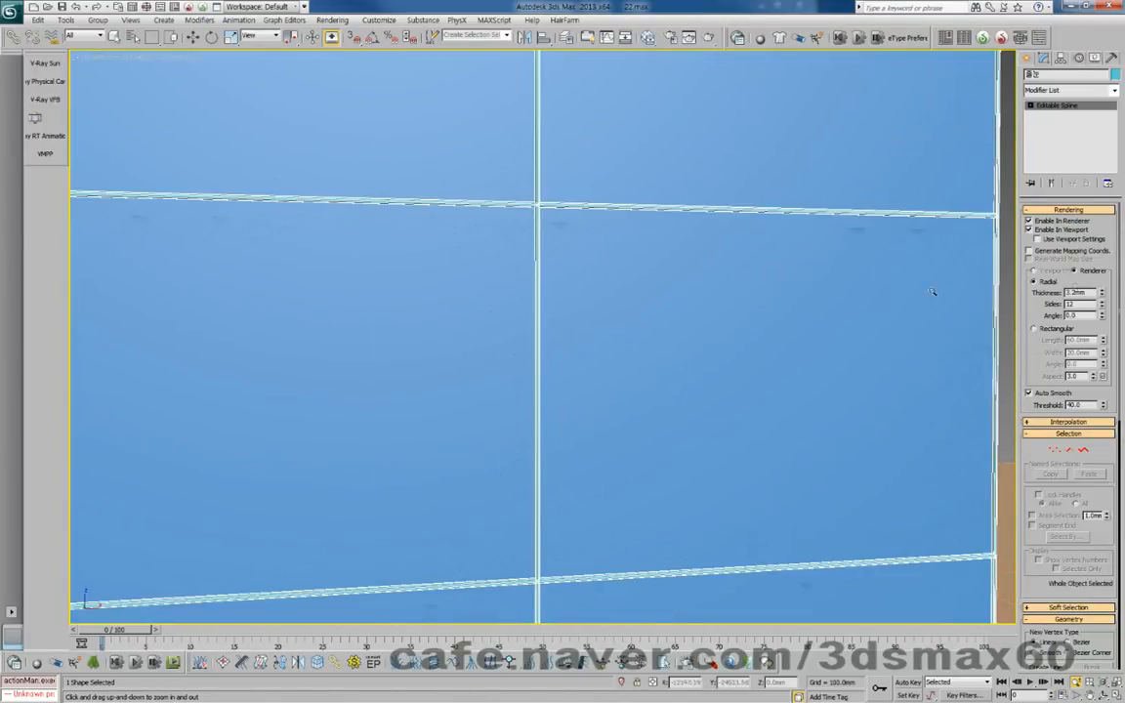
Switch the joint-line spline to a rectangular cross-section 3.22 mm long and 1 mm wide
left_click(1057, 329)
double_click(1079, 339)
type("3.22")
key("Return")
key("Tab")
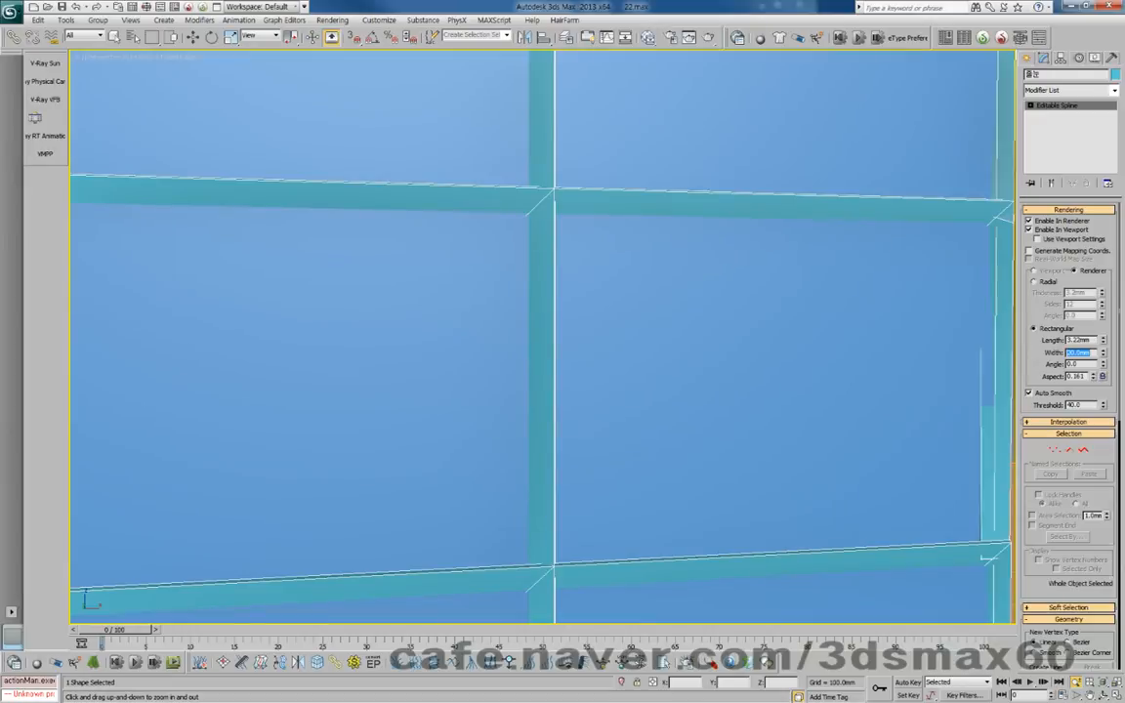
type("1")
key("Return")
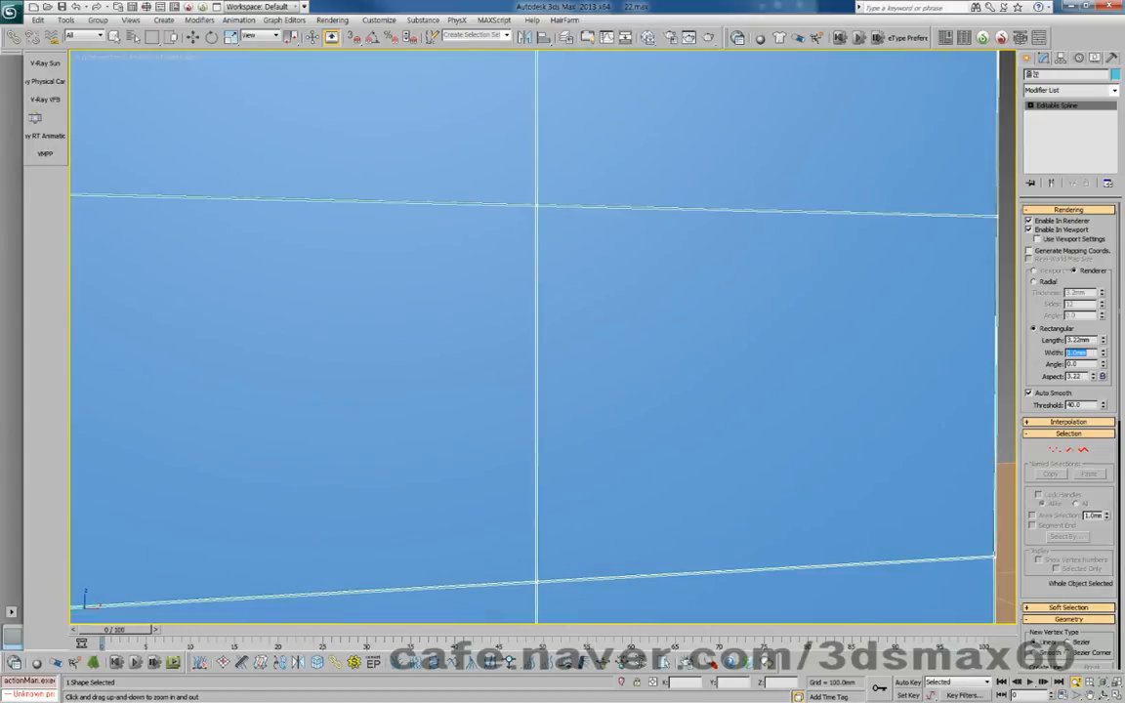
Set the rectangular section to 3.32 mm width and 1 mm length, rotated to an angle of 45
type("3.32")
key("Return")
double_click(1079, 340)
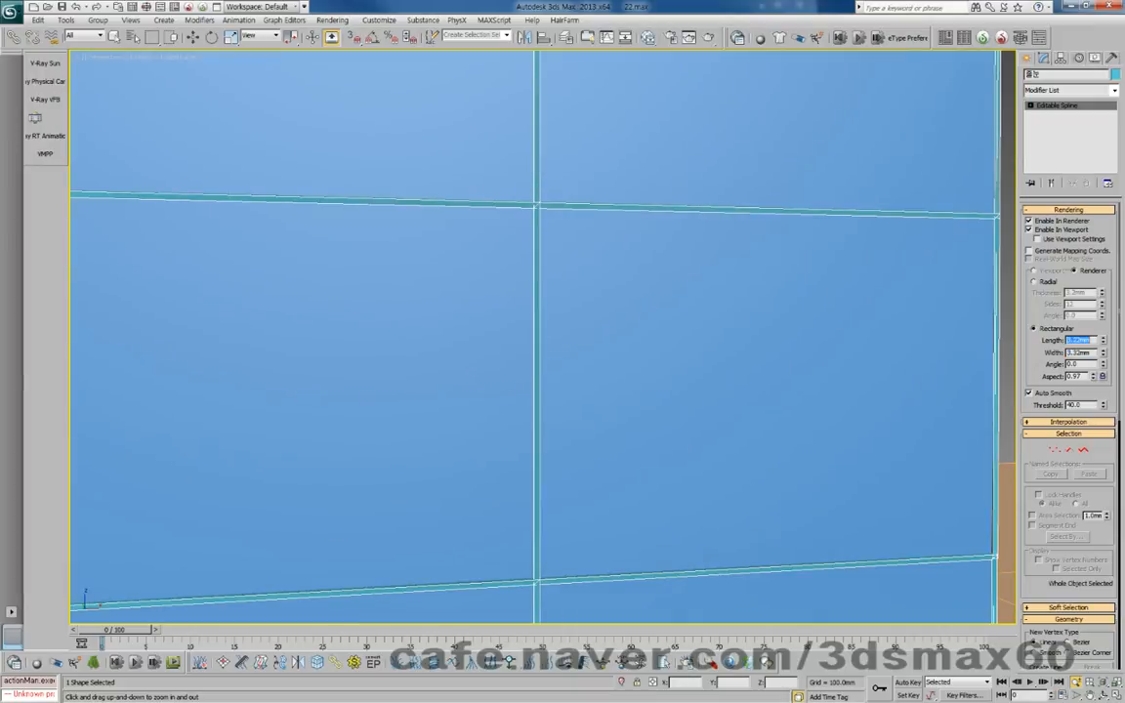
type("1")
key("Return")
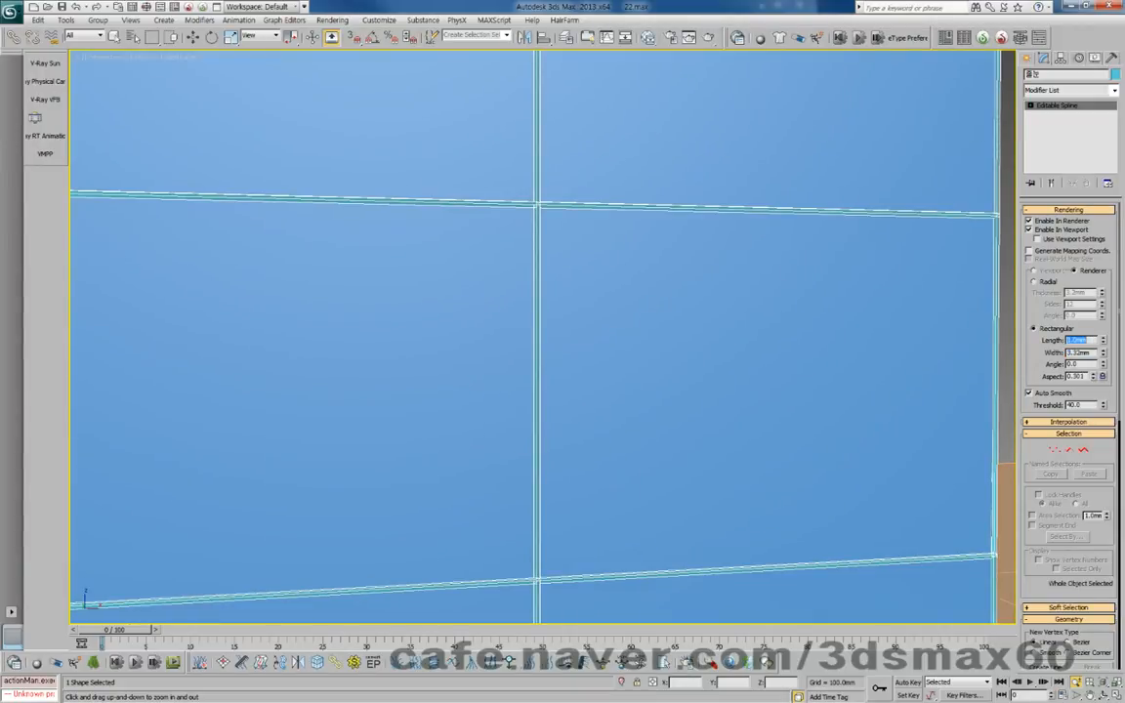
double_click(1084, 364)
type("45")
key("Return")
middle_click_drag(677, 253, 702, 290)
scroll(707, 277, "up", 2)
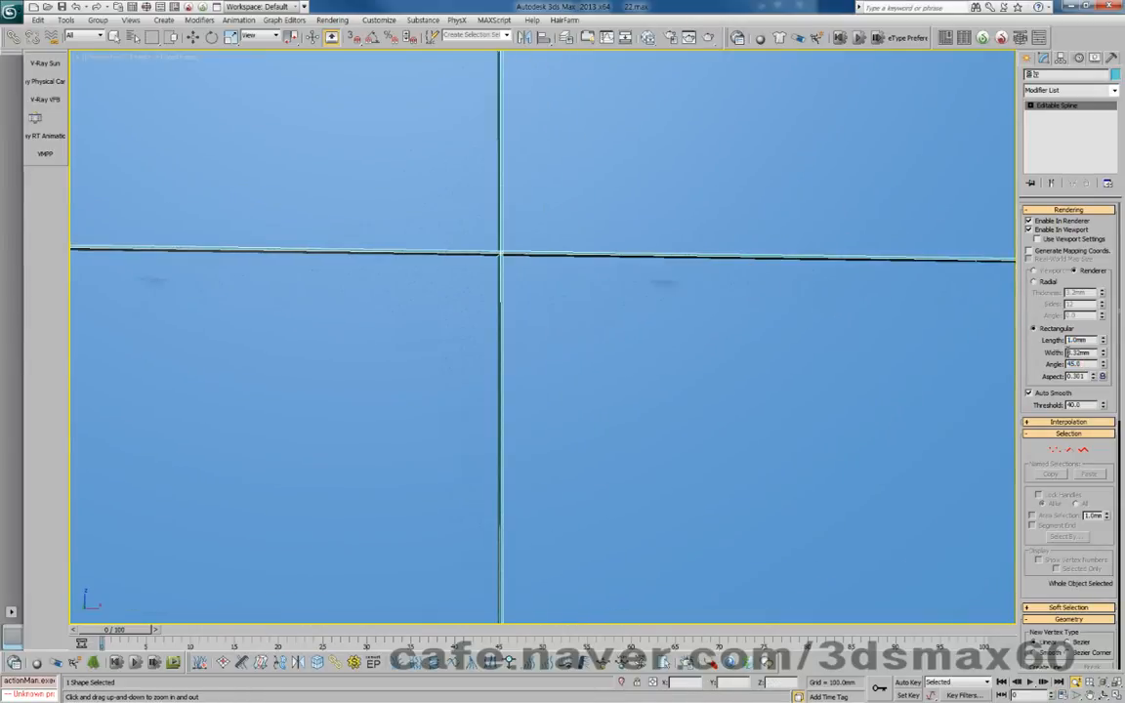
Set the rectangular joint section to 2 mm length, 10 mm width and an angle of 0
type("2")
key("Tab")
type("10")
key("Tab")
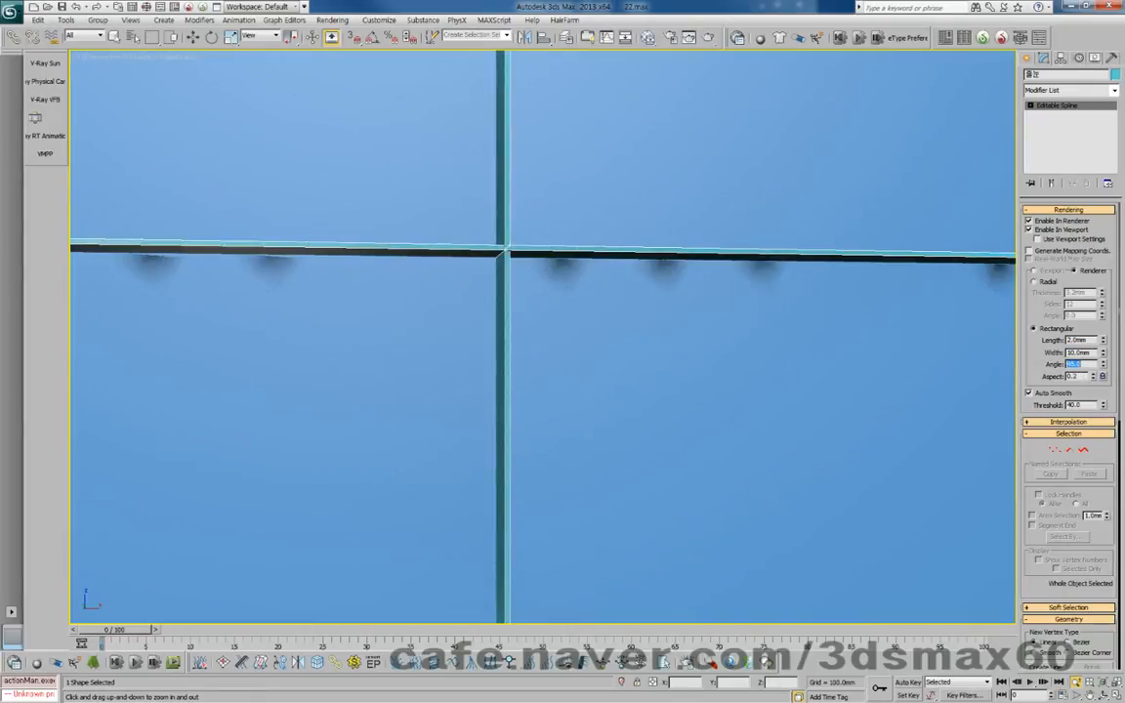
key("Return")
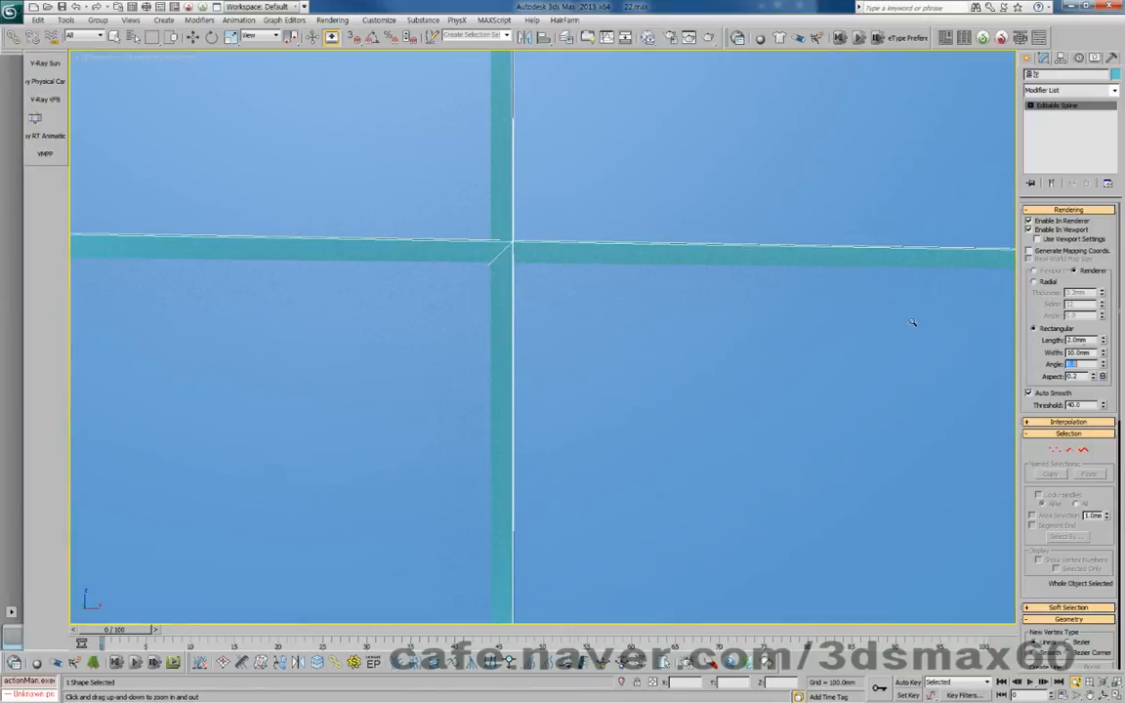
Examine the joint intersections on the shaded wall up close and set the rectangular section's angle to 45
middle_click_drag(464, 225, 509, 340)
scroll(417, 278, "down", 4)
scroll(264, 325, "up", 2)
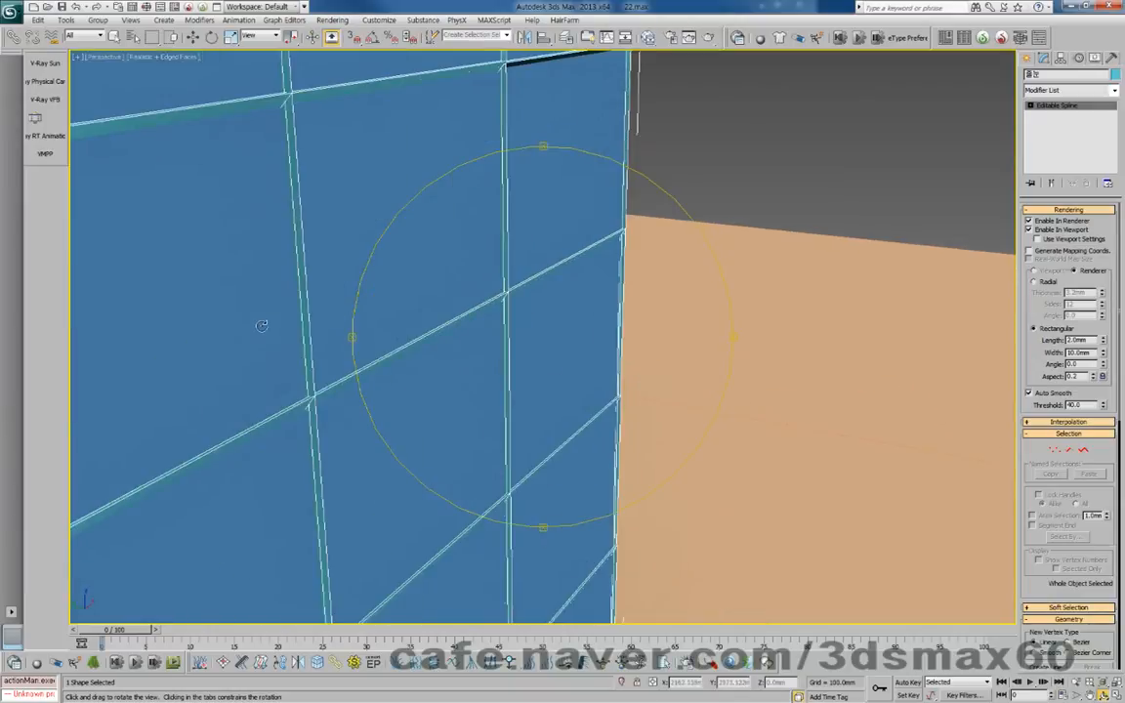
scroll(480, 302, "up", 3)
scroll(578, 325, "up", 2)
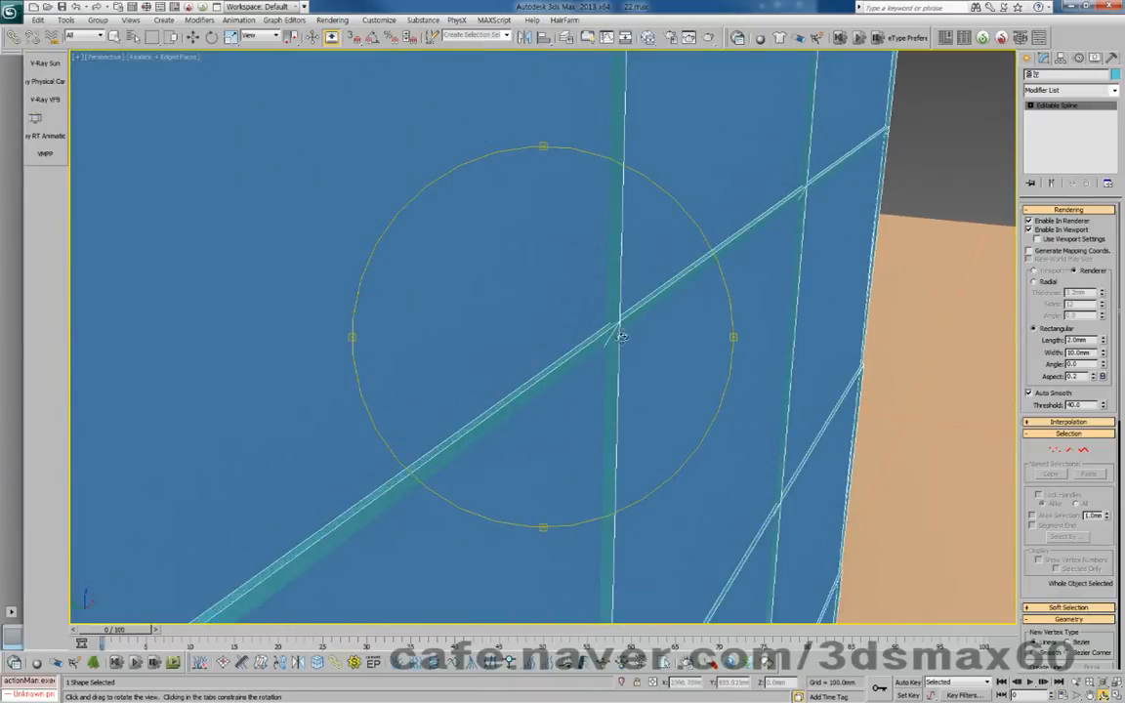
left_click_drag(1081, 364, 1016, 362)
type("45")
key("Return")
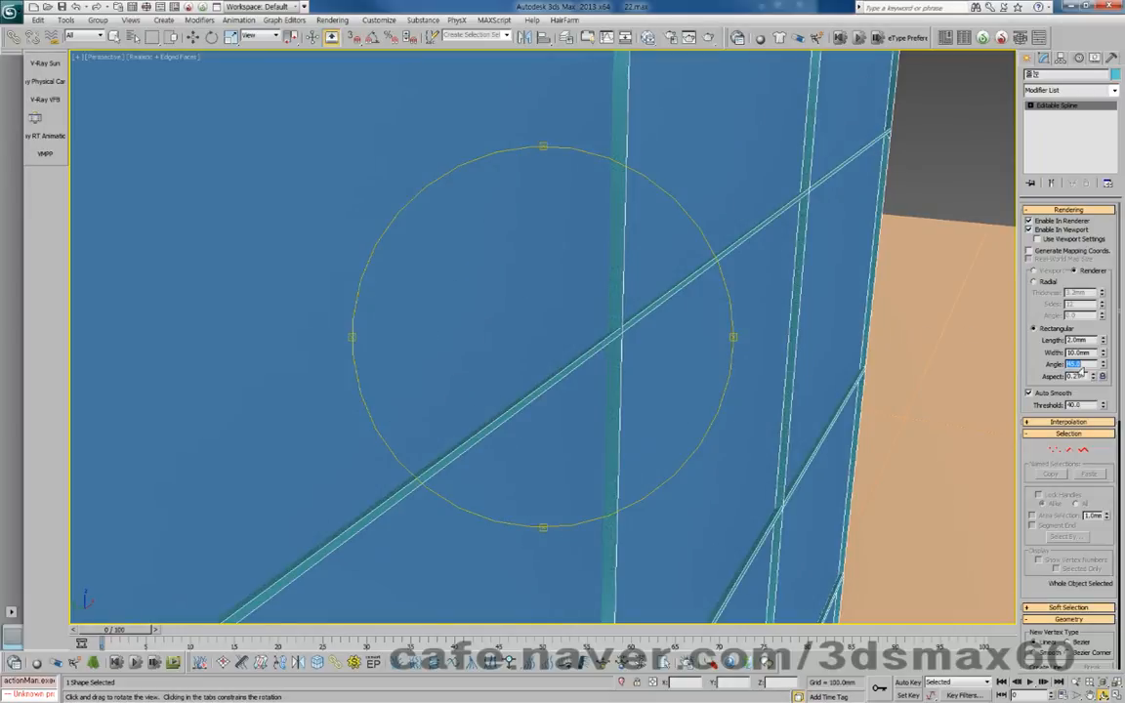
Try the rectangular joint section at an angle of 20, and set its angle to -20
left_click_drag(1102, 364, 1063, 450)
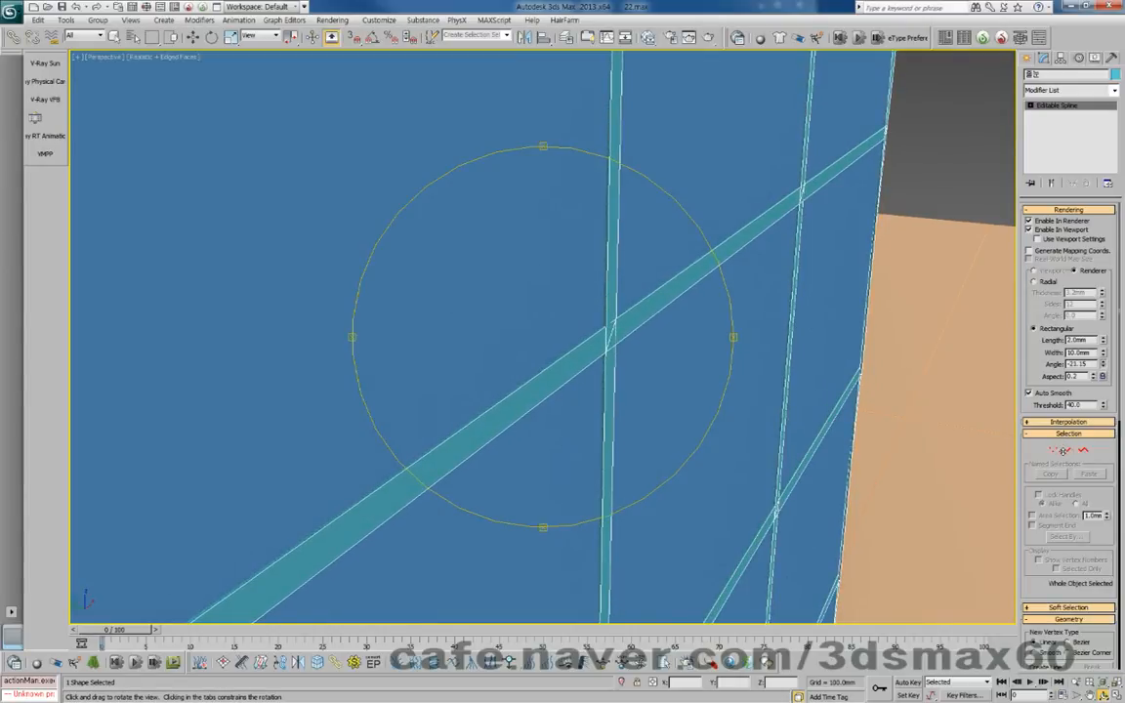
left_click_drag(1063, 450, 1044, 365)
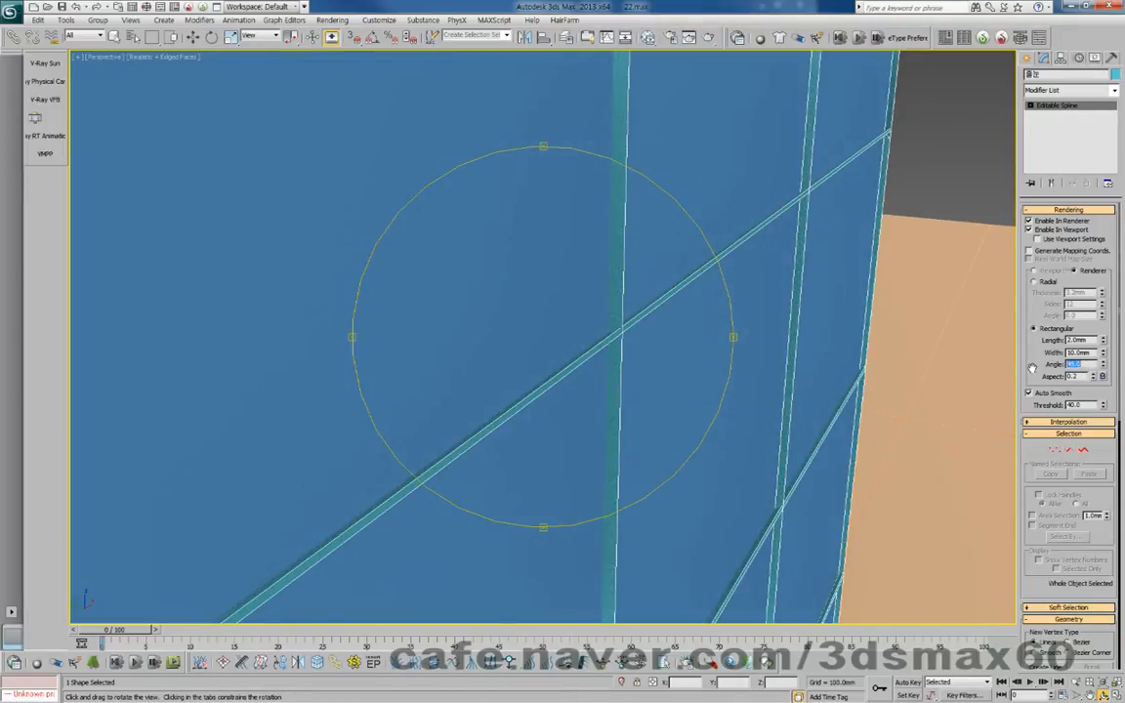
type("20")
key("Return")
type("-2")
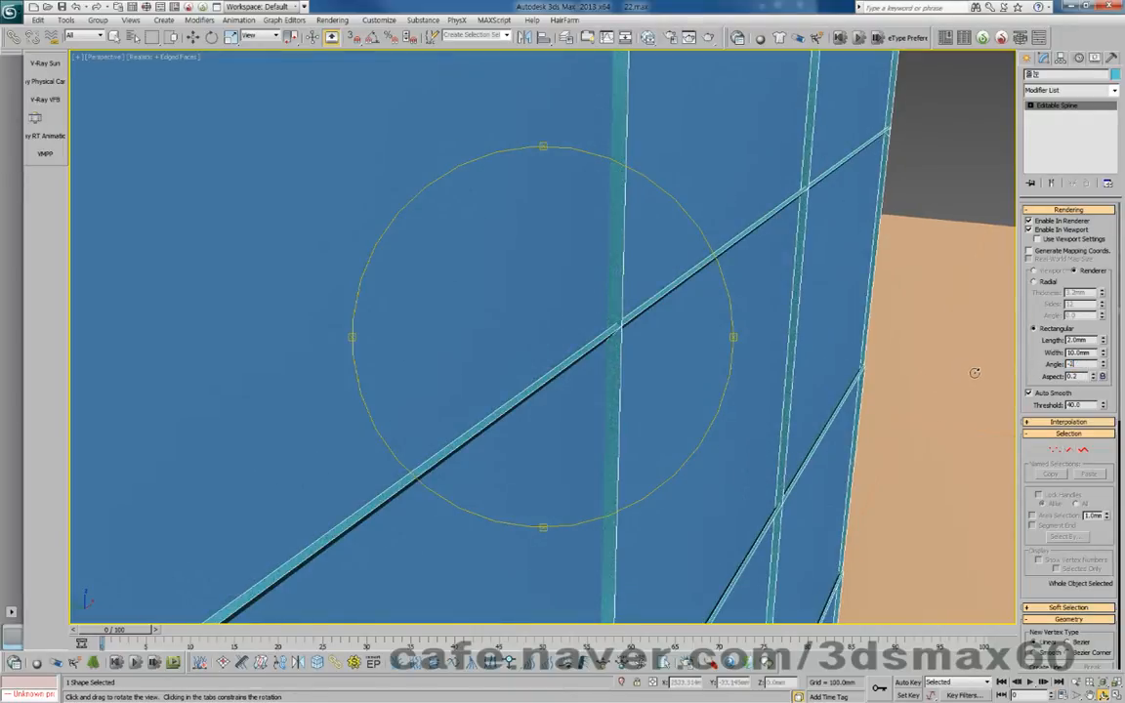
type("0")
key("Return")
Examine the angled joints around the box's corner and up close, and switch the joint-line spline to a radial cross-section
left_click_drag(571, 288, 554, 319)
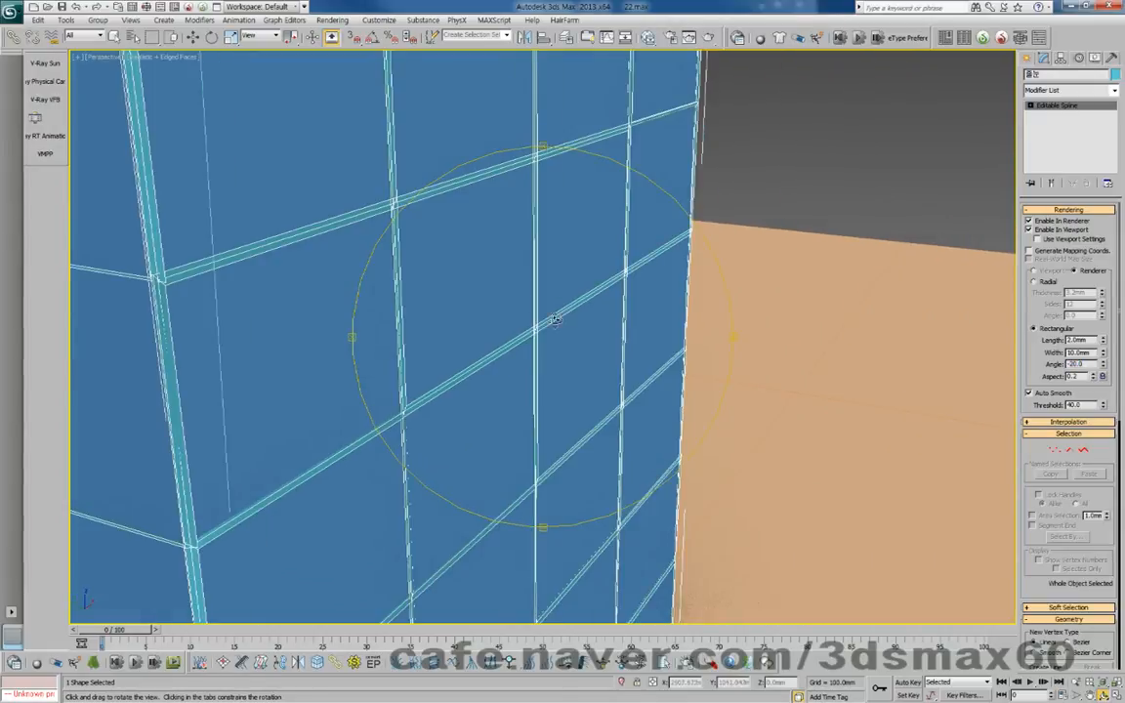
left_click_drag(436, 314, 573, 348)
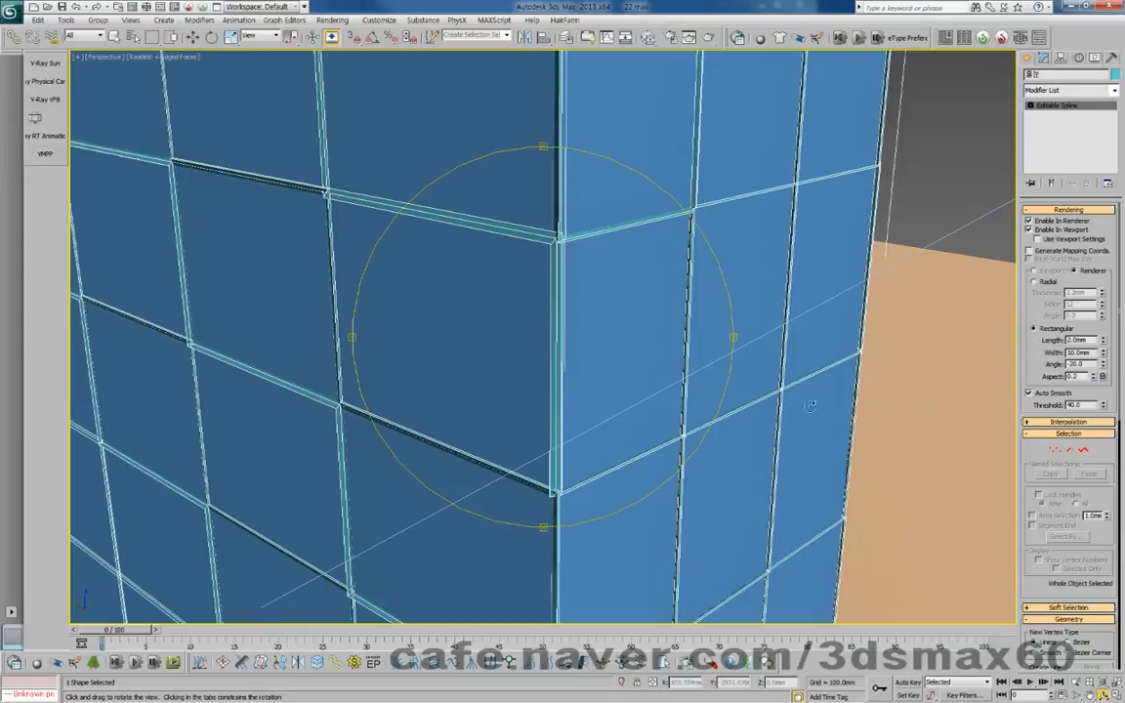
left_click_drag(644, 374, 525, 369)
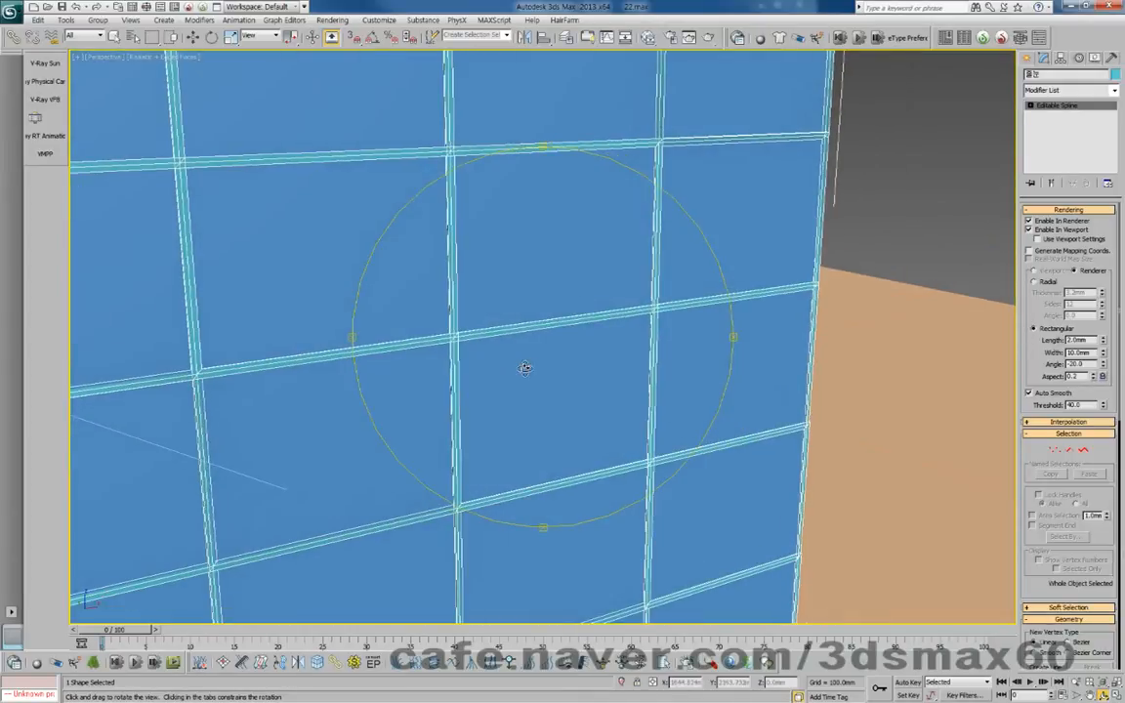
scroll(603, 244, "down", 4)
left_click_drag(471, 305, 717, 332)
scroll(540, 326, "up", 5)
scroll(719, 330, "up", 5)
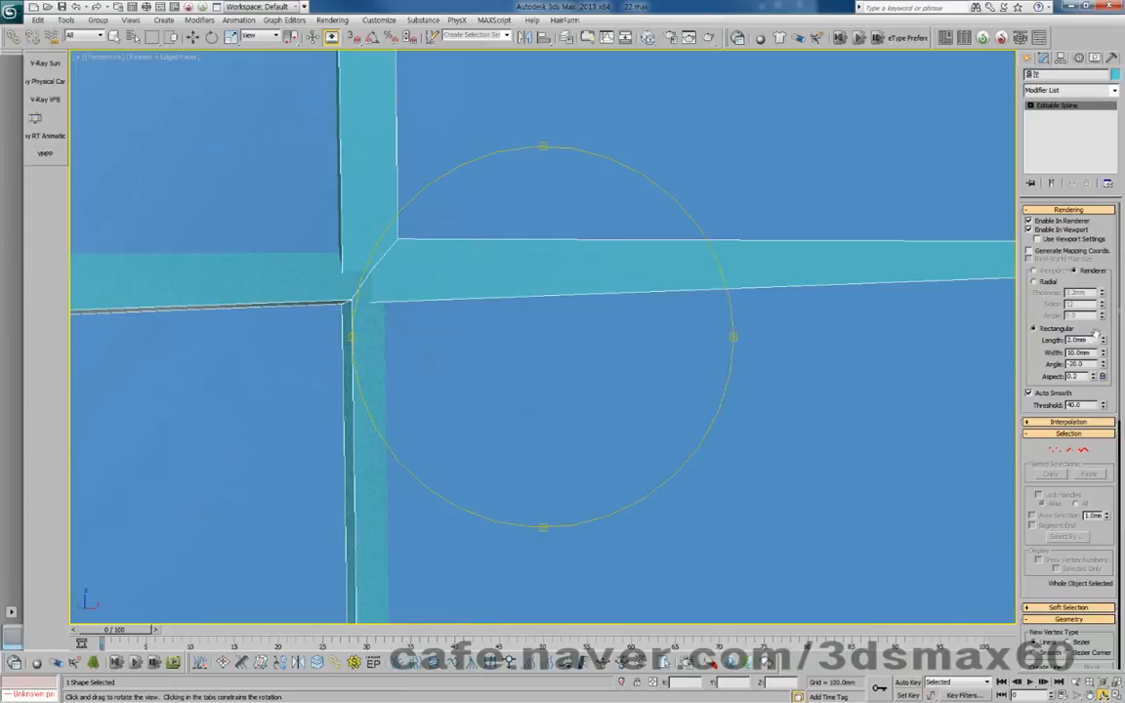
left_click(1043, 282)
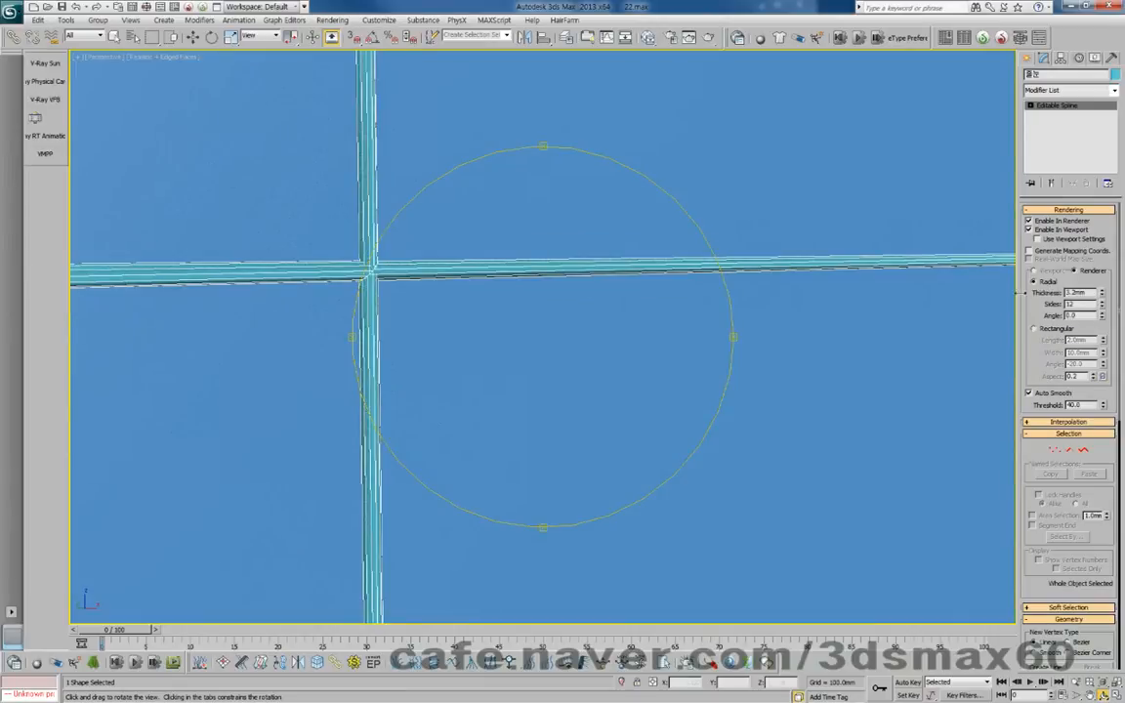
Turn off Cast Shadows and Receive Shadows in the joint-line spline's object properties
scroll(591, 354, "down", 2)
left_click_drag(589, 356, 567, 388)
scroll(580, 372, "down", 5)
scroll(582, 371, "down", 5)
scroll(575, 391, "up", 3)
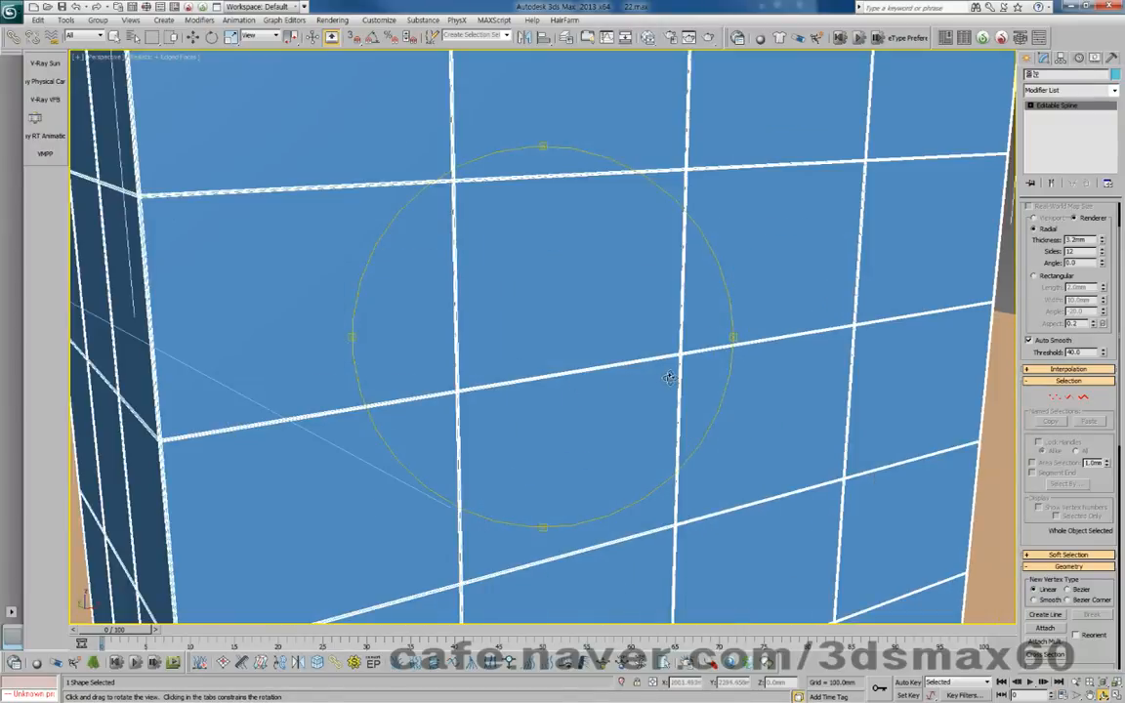
scroll(671, 375, "up", 1)
scroll(737, 379, "down", 1)
key("w")
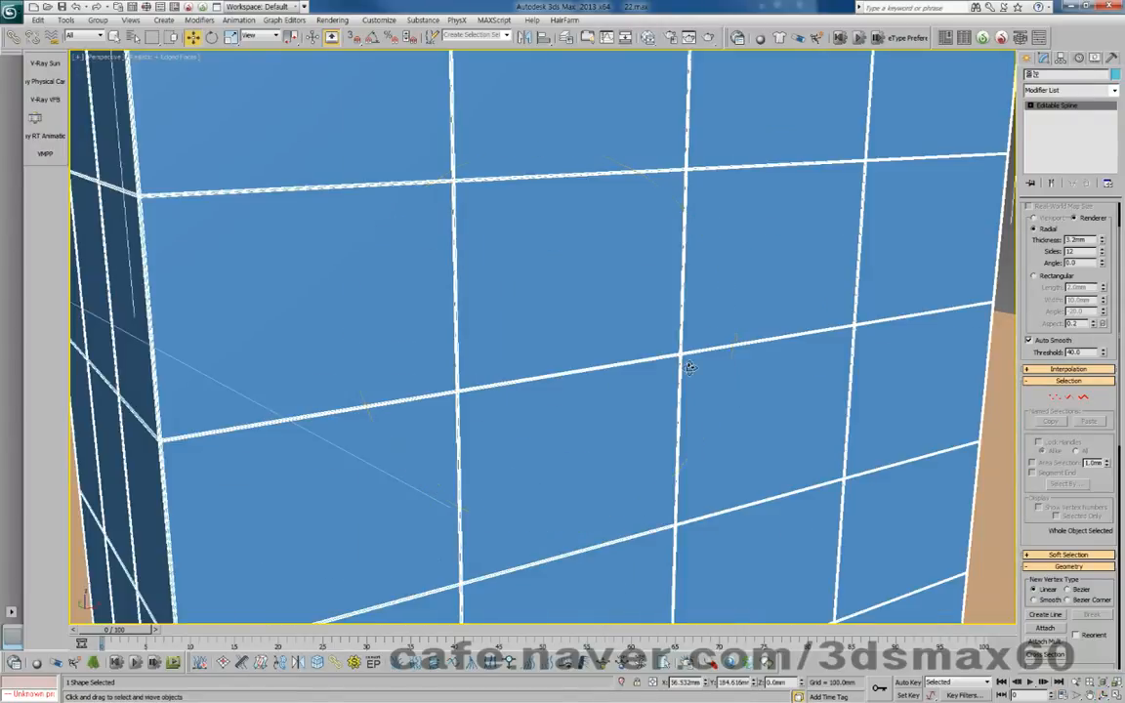
right_click(681, 357)
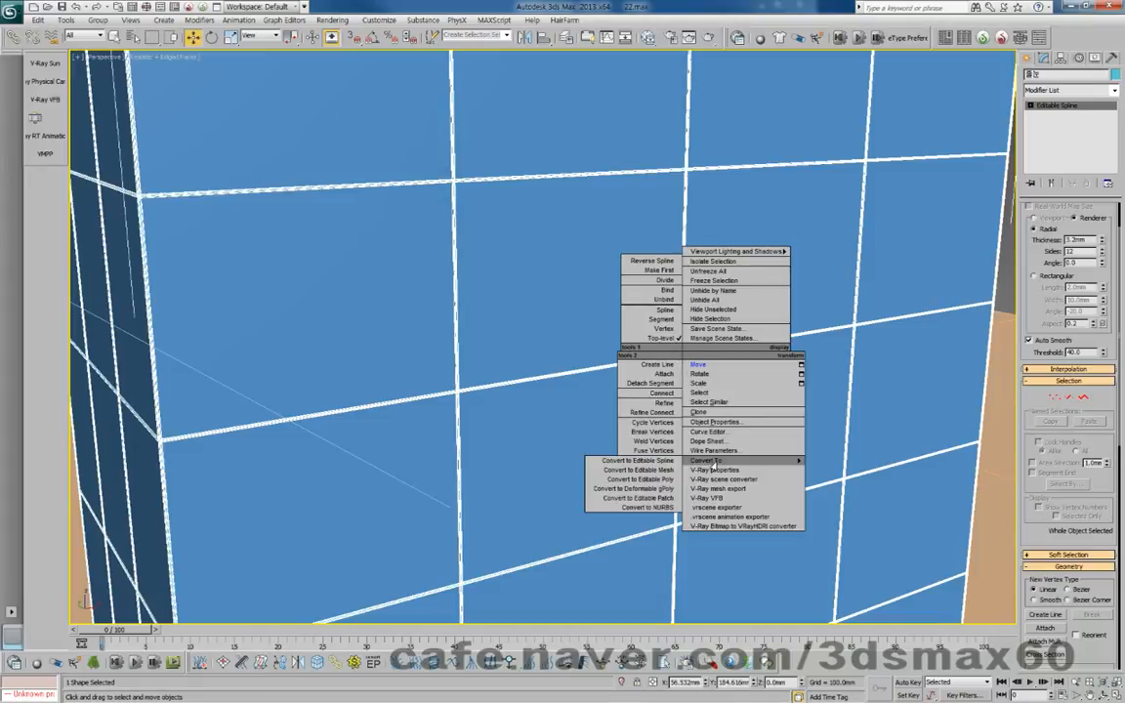
left_click(709, 423)
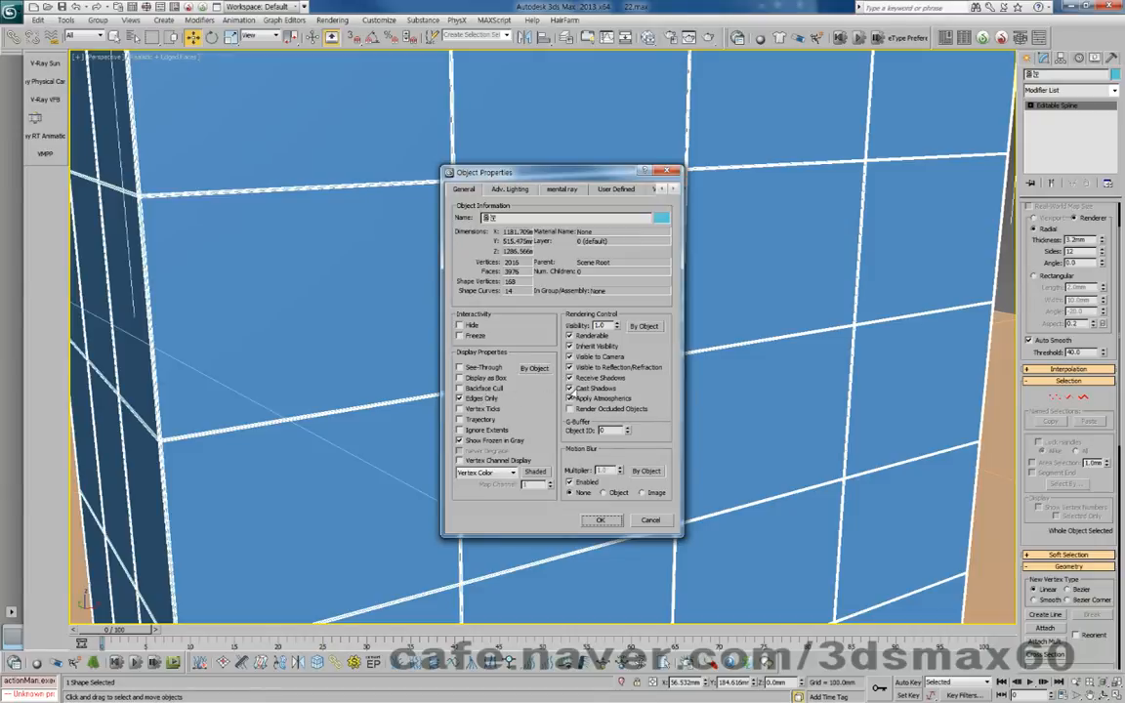
left_click(569, 389)
left_click(572, 378)
left_click(600, 520)
Return to the camera view and assign V-Ray Adv 2.30.01 as the production renderer
middle_click_drag(584, 386, 601, 384)
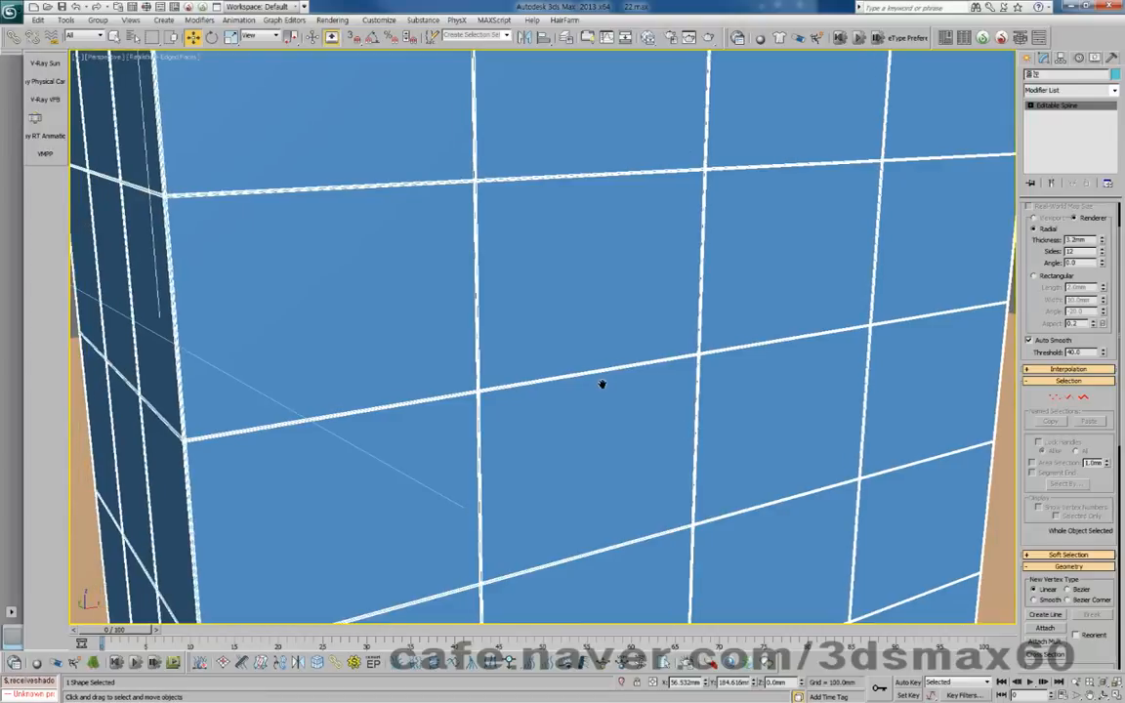
key("c")
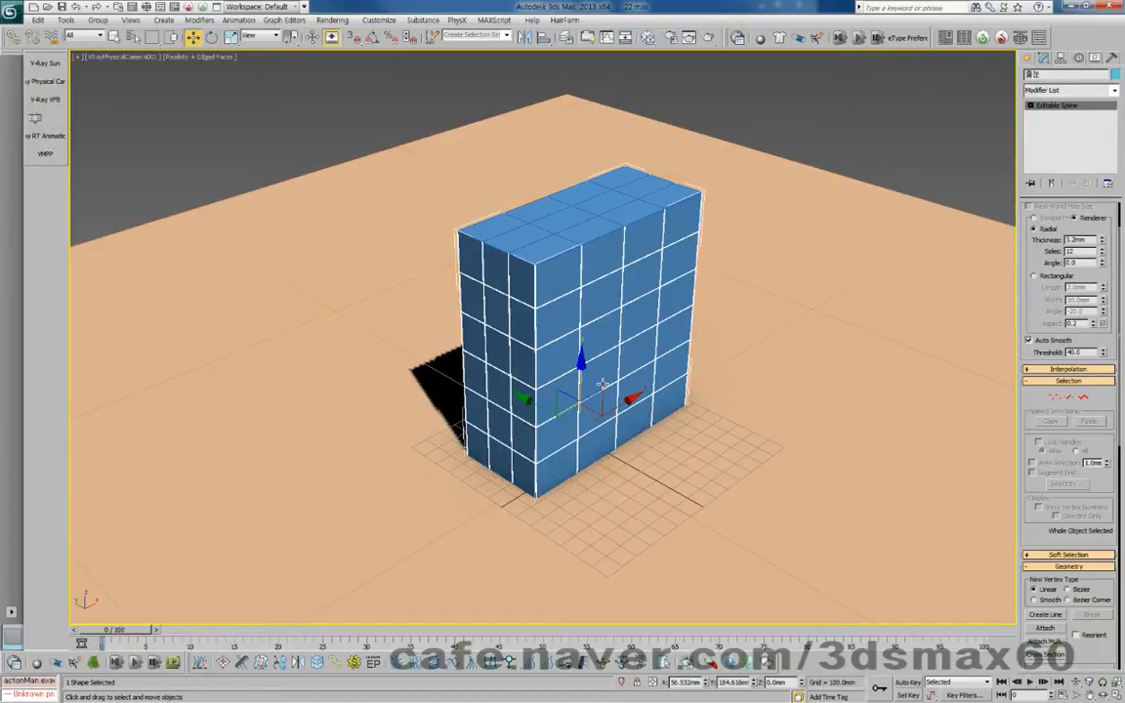
key("F10")
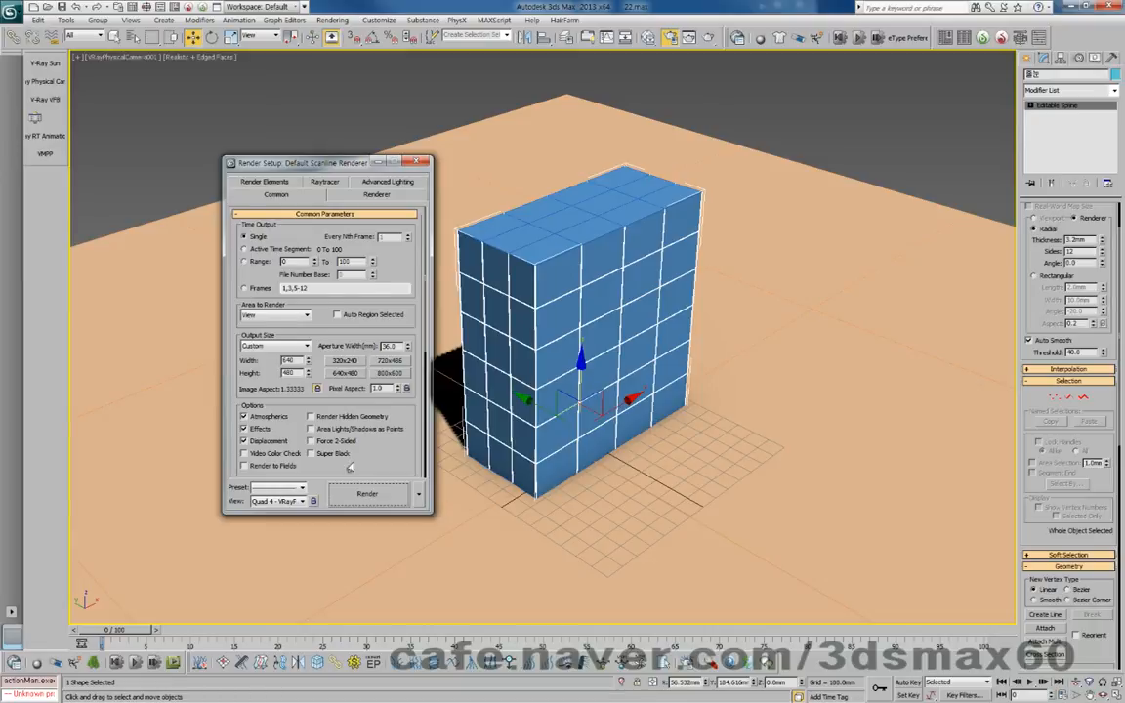
scroll(350, 466, "down", 10)
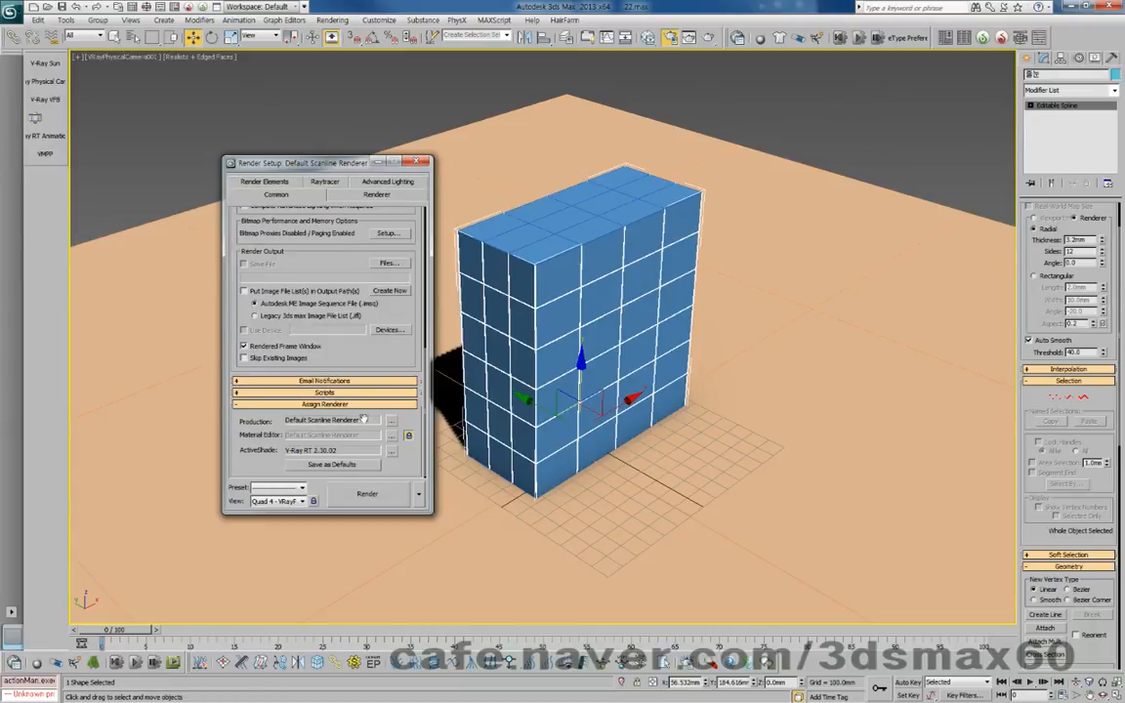
left_click(391, 420)
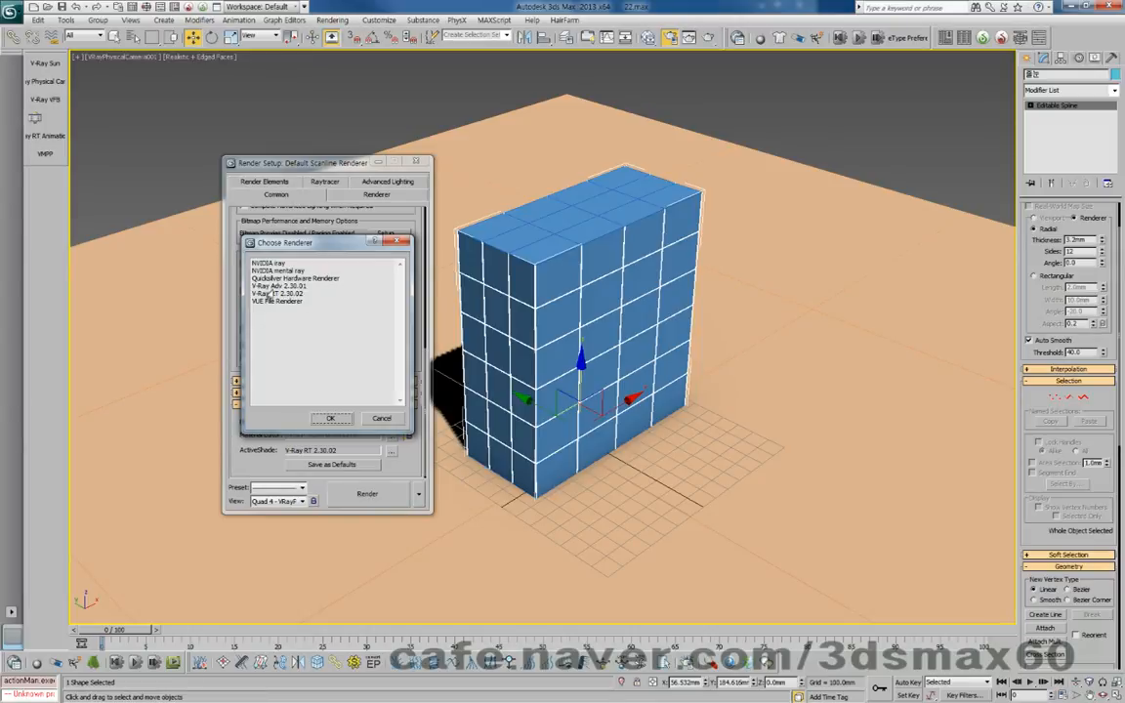
double_click(272, 286)
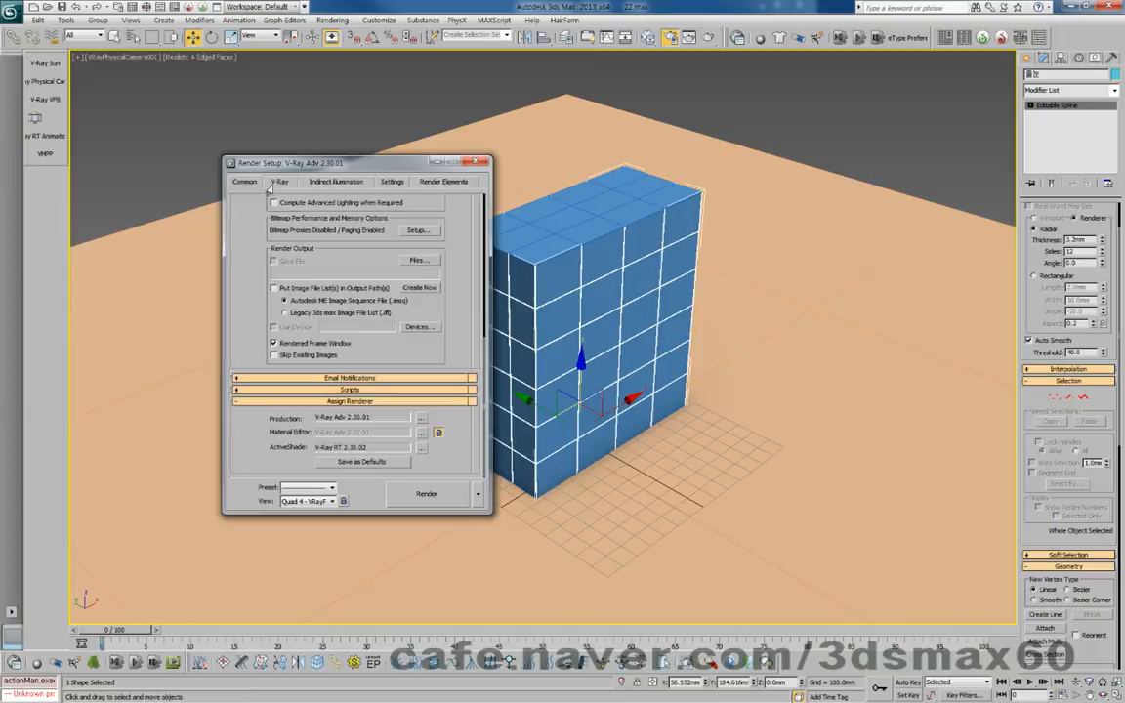
Enable V-Ray's built-in frame buffer in the render setup
left_click(276, 183)
left_click(241, 237)
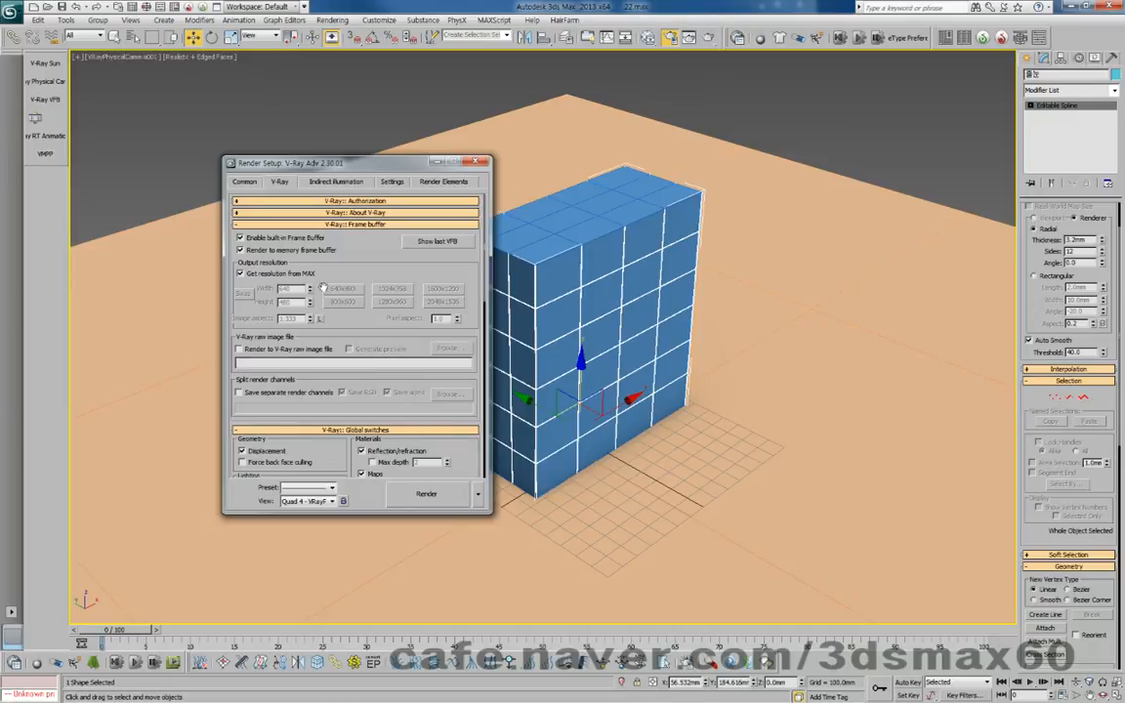
scroll(371, 221, "down", 2)
scroll(371, 221, "up", 2)
Enable V-Ray indirect illumination and set the irradiance map to the Custom preset with a max rate of -3, showing the calculation phase and direct light
left_click(309, 183)
left_click(241, 216)
left_click(337, 337)
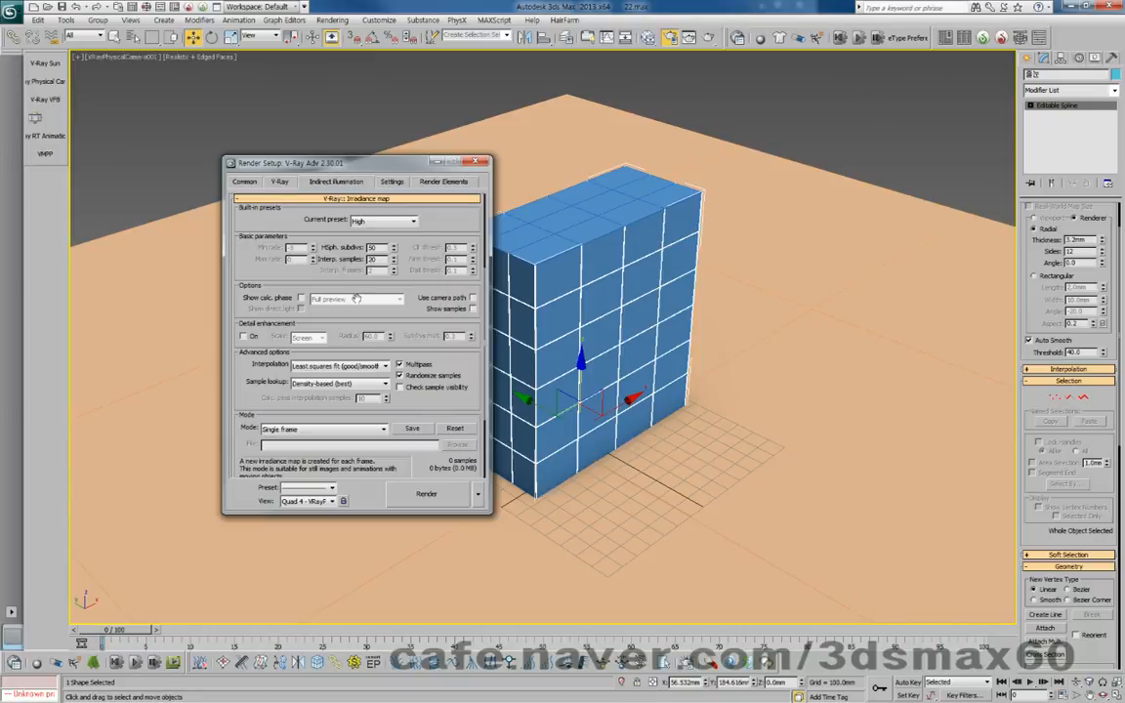
left_click(361, 221)
left_click(363, 231)
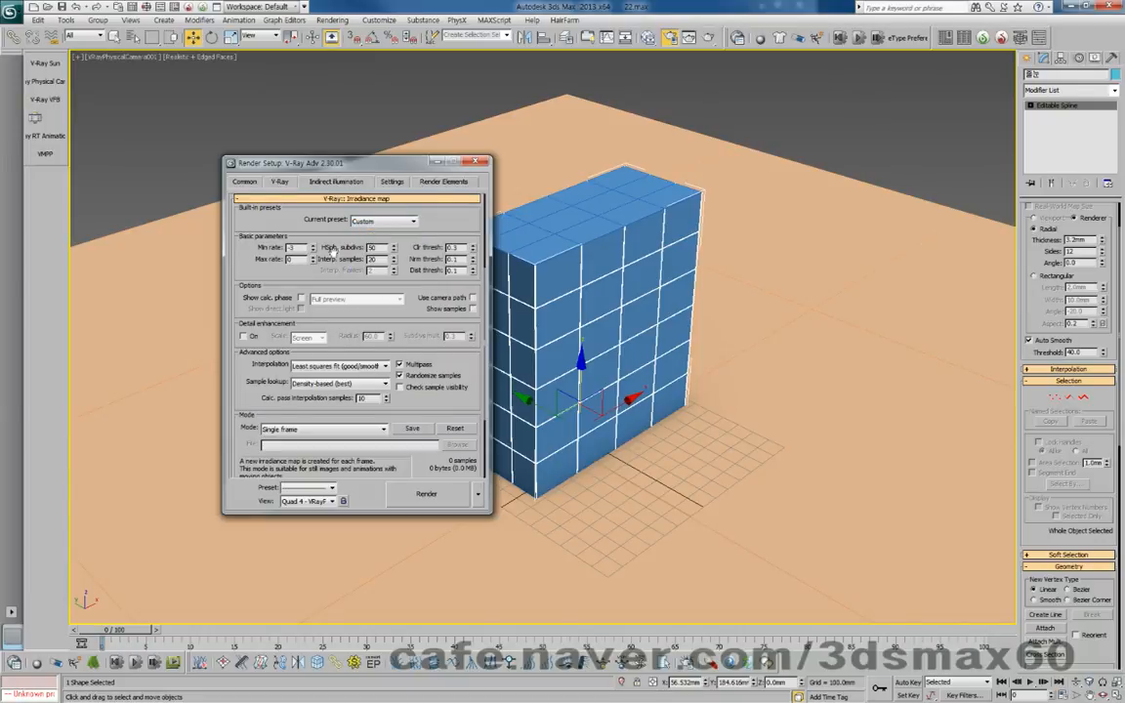
left_click(299, 299)
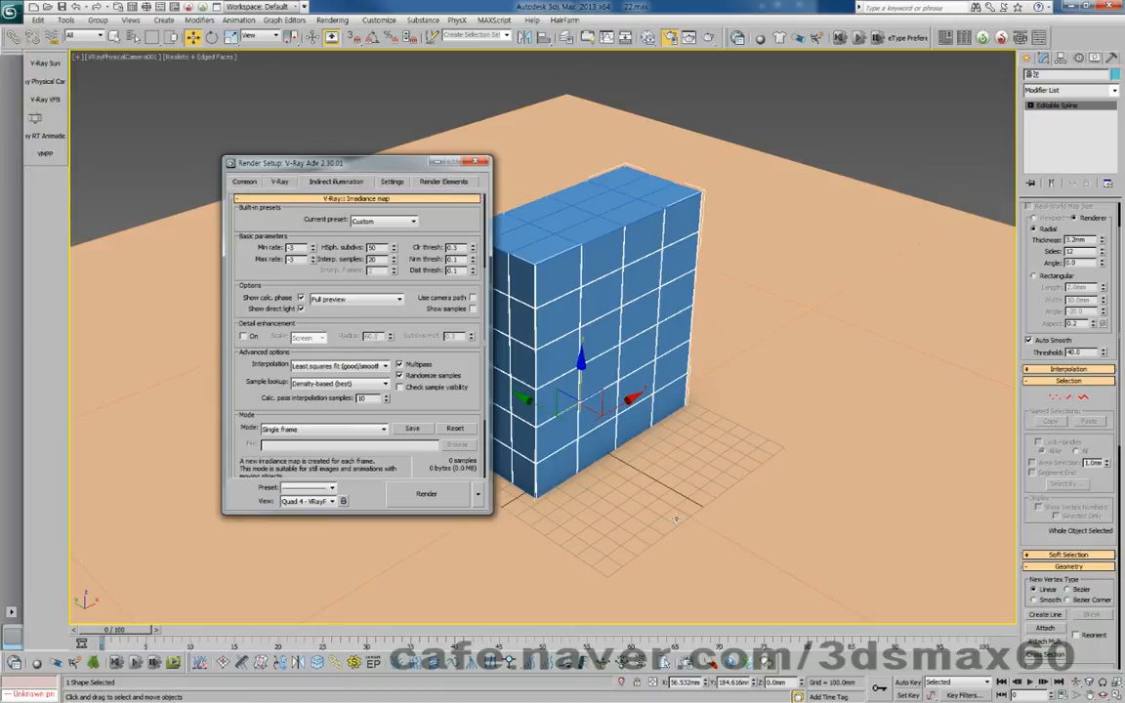
Switch to the Compact Material Editor and apply the gray material to the box and the floor
key("m")
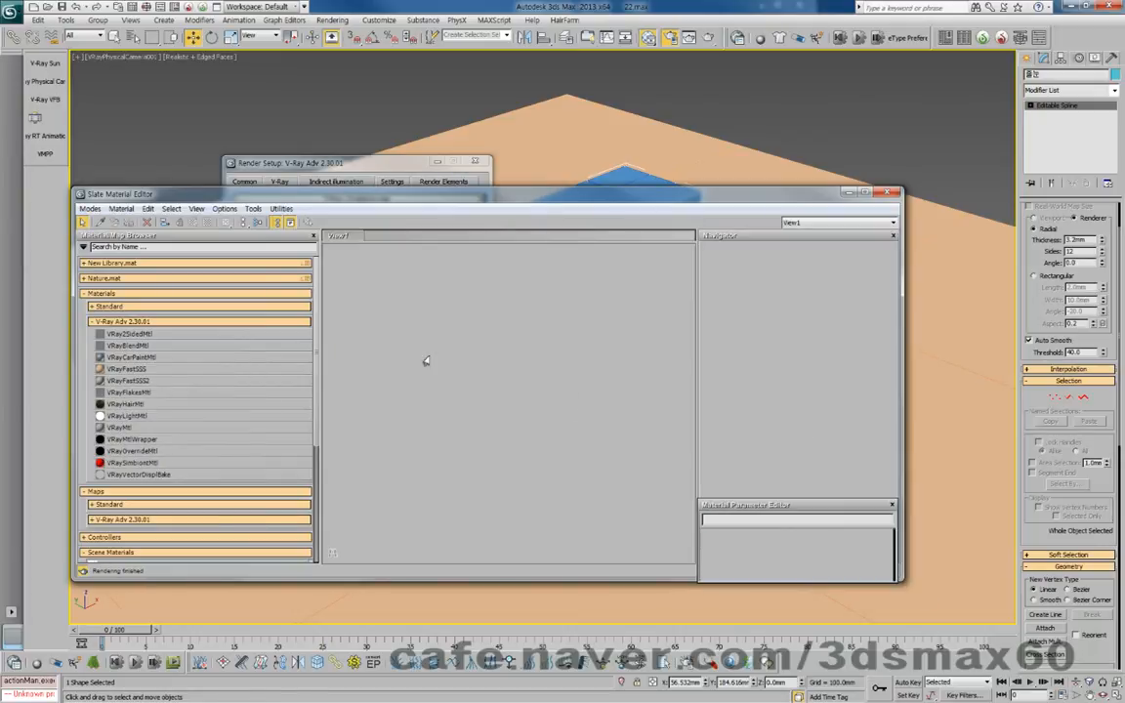
left_click(88, 209)
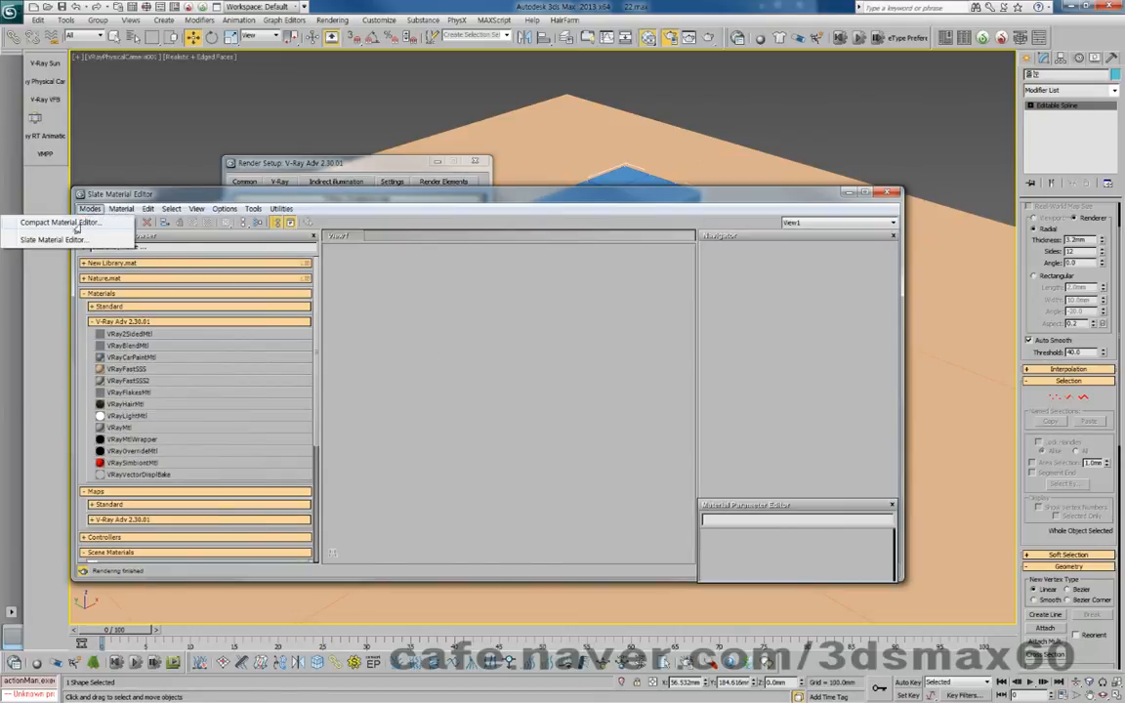
left_click(80, 223)
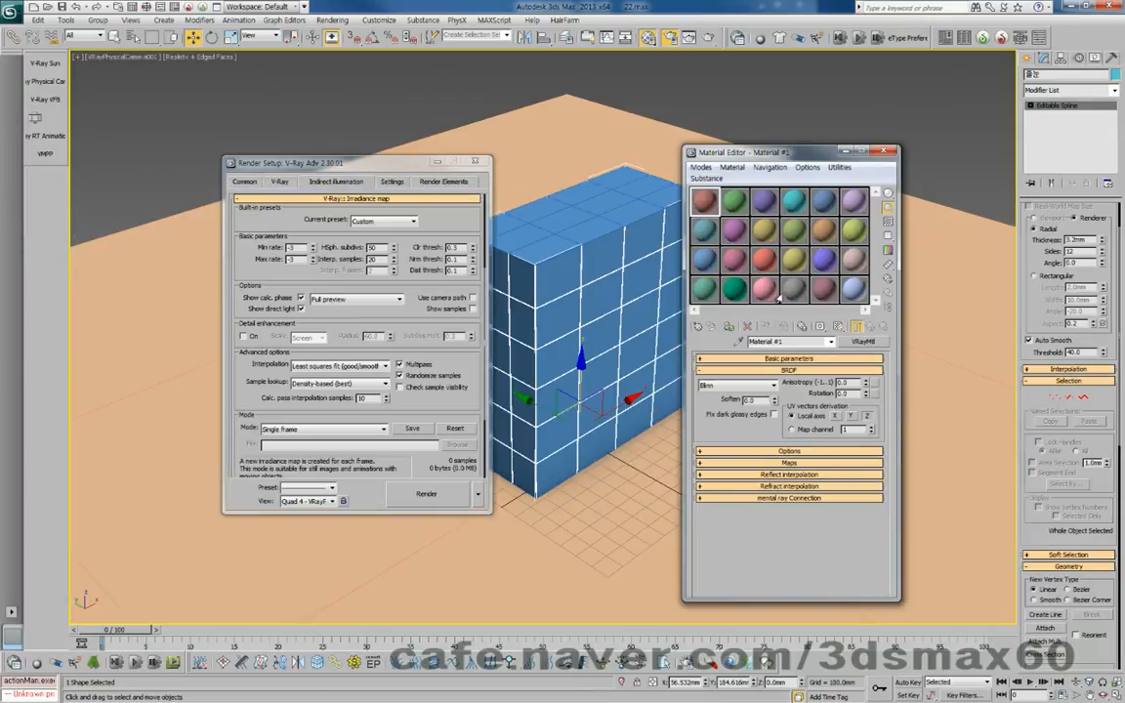
left_click_drag(767, 288, 593, 256)
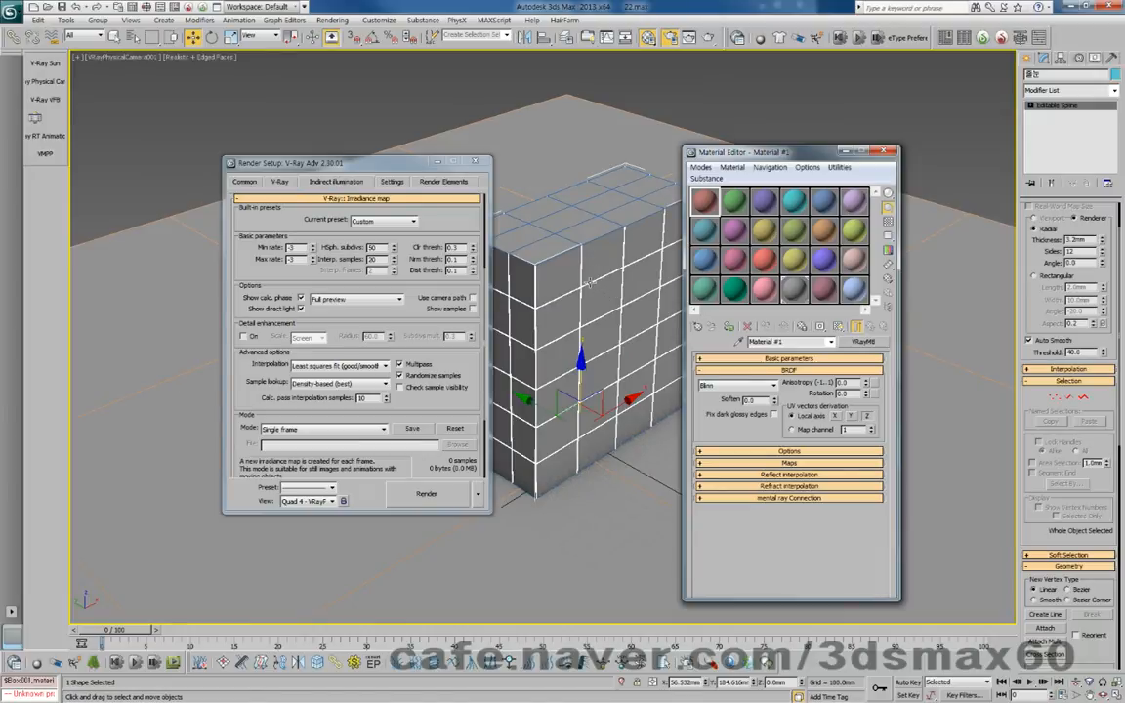
left_click(589, 282)
left_click(586, 284)
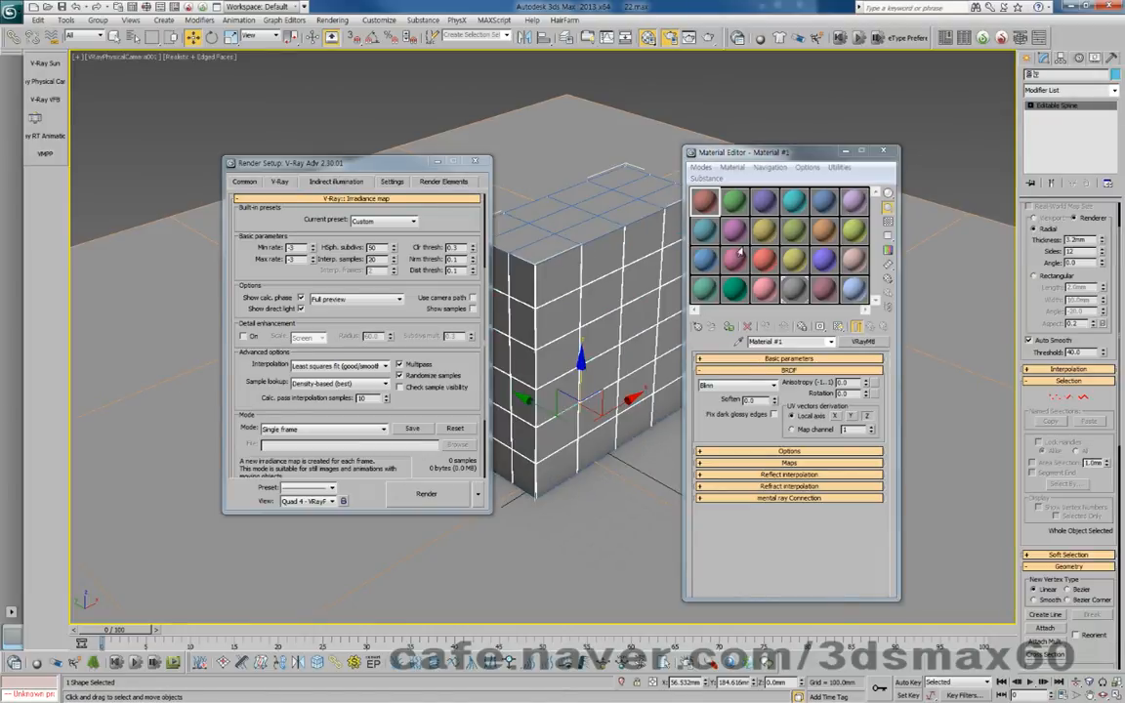
Set Material #2's diffuse color to black, assign it to the joint-line spline and close the material editor
left_click(733, 200)
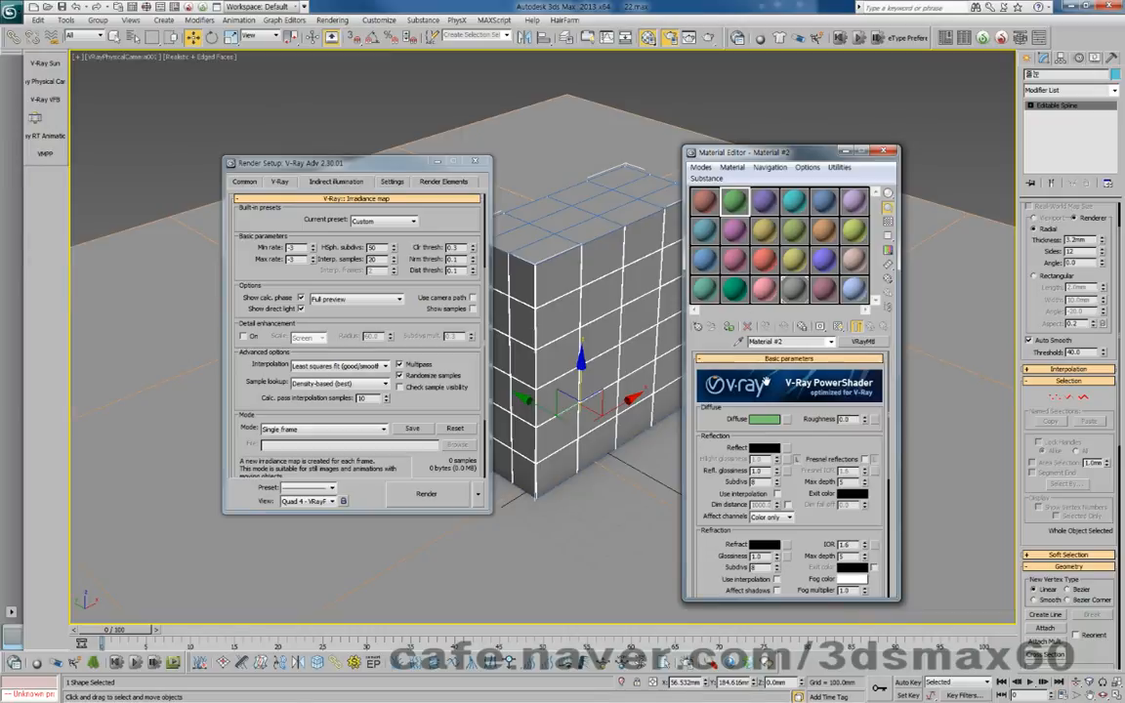
left_click(756, 420)
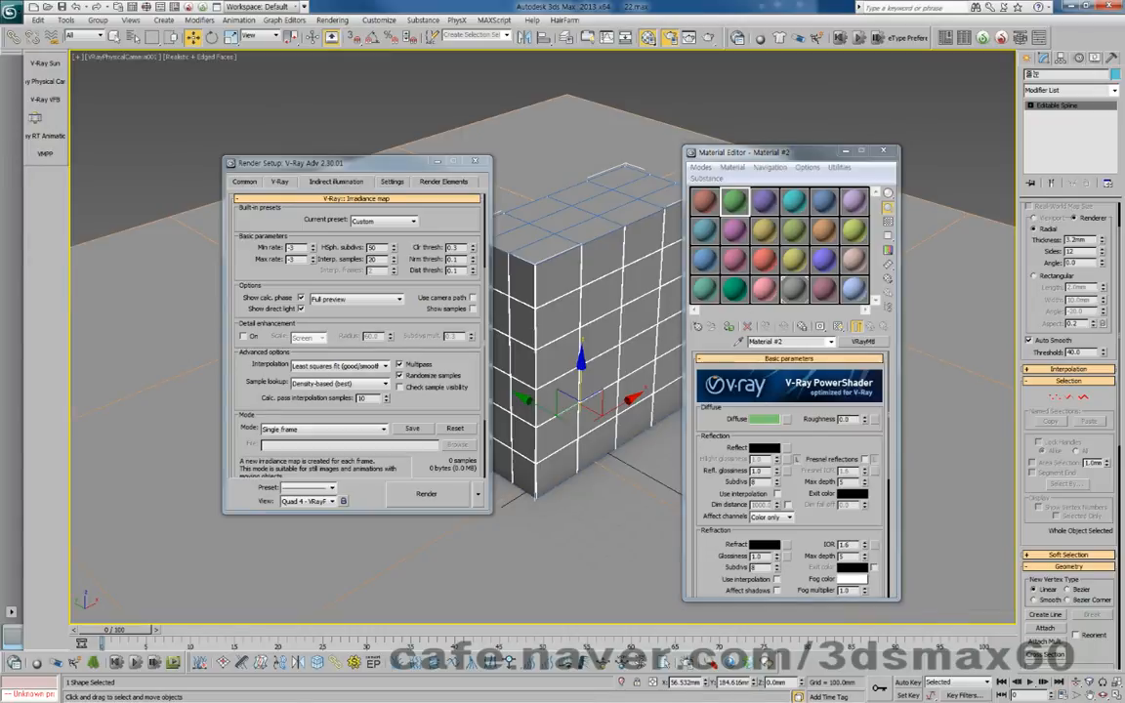
left_click_drag(277, 187, 238, 313)
left_click_drag(344, 240, 342, 229)
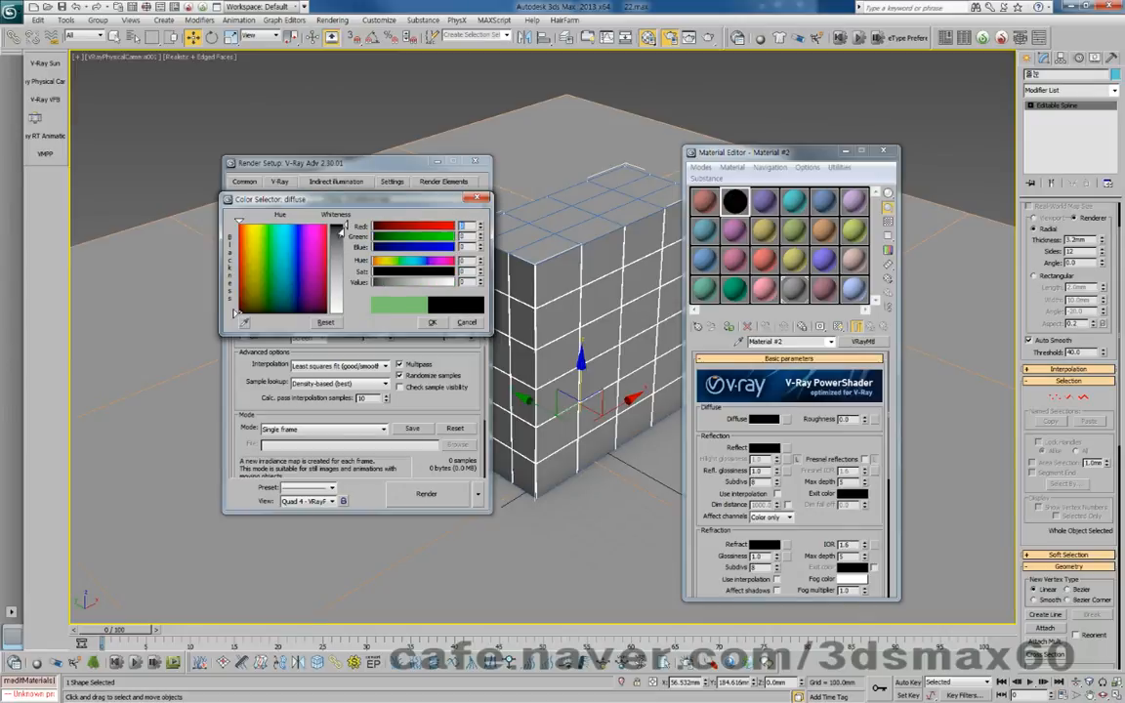
left_click(429, 322)
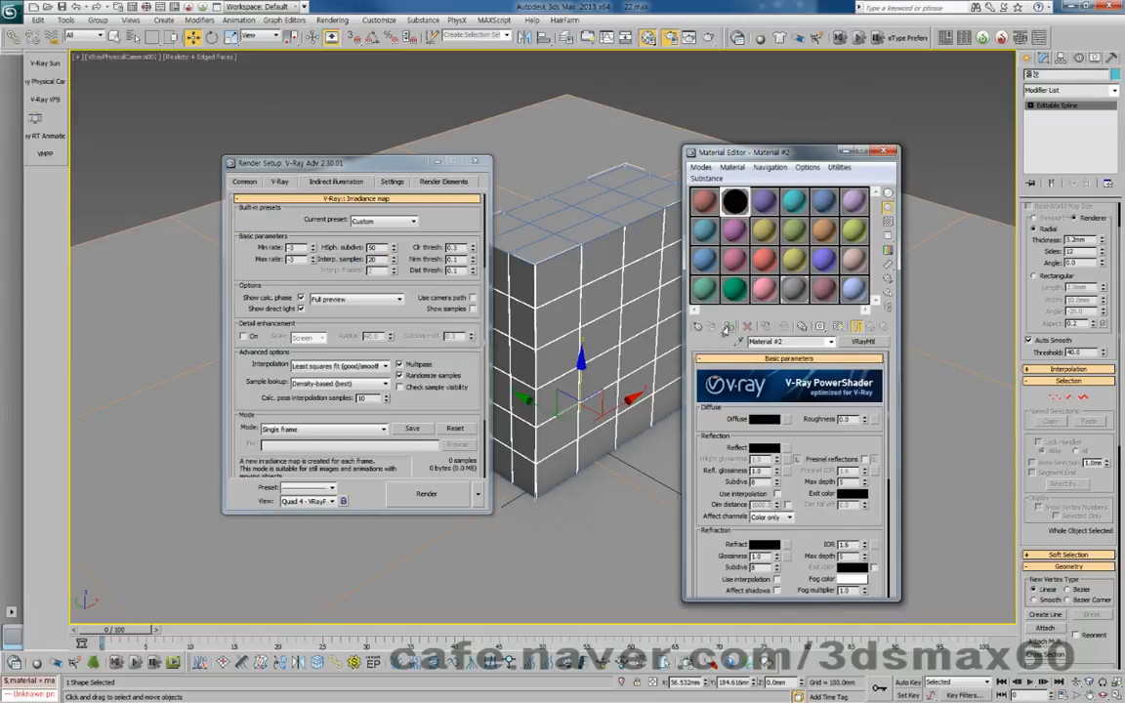
left_click(883, 152)
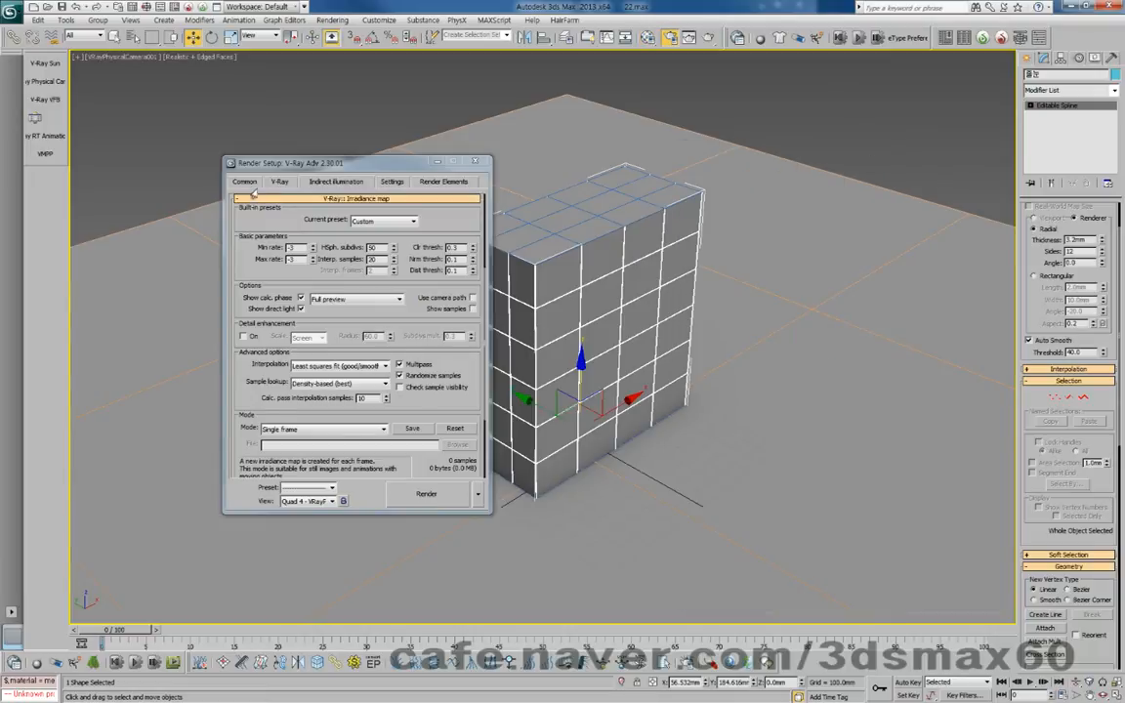
Set the render output width to 2000 with the aspect ratio locked and render the camera view
scroll(335, 259, "up", 3)
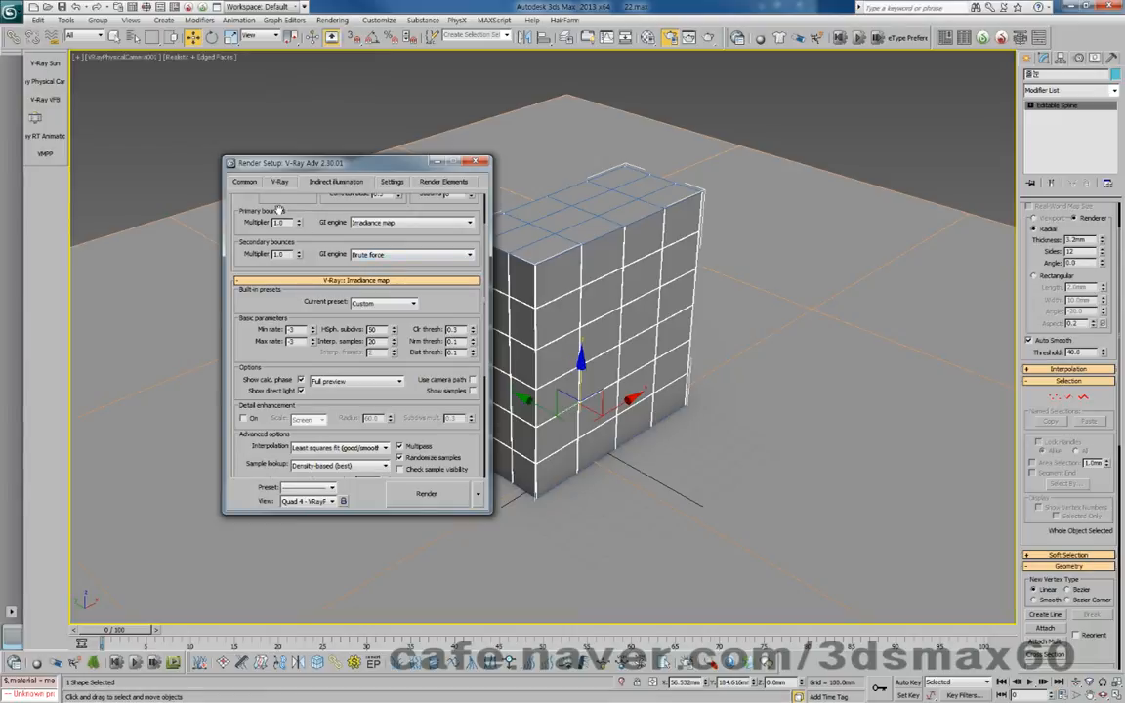
left_click(247, 182)
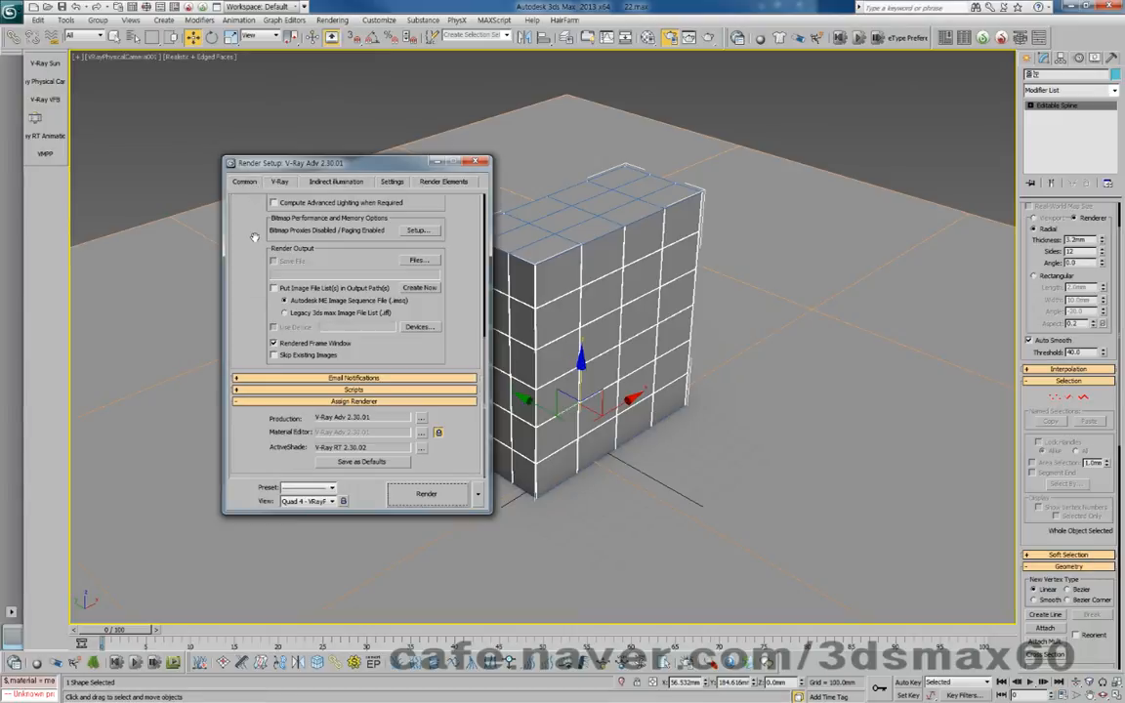
scroll(254, 220, "up", 10)
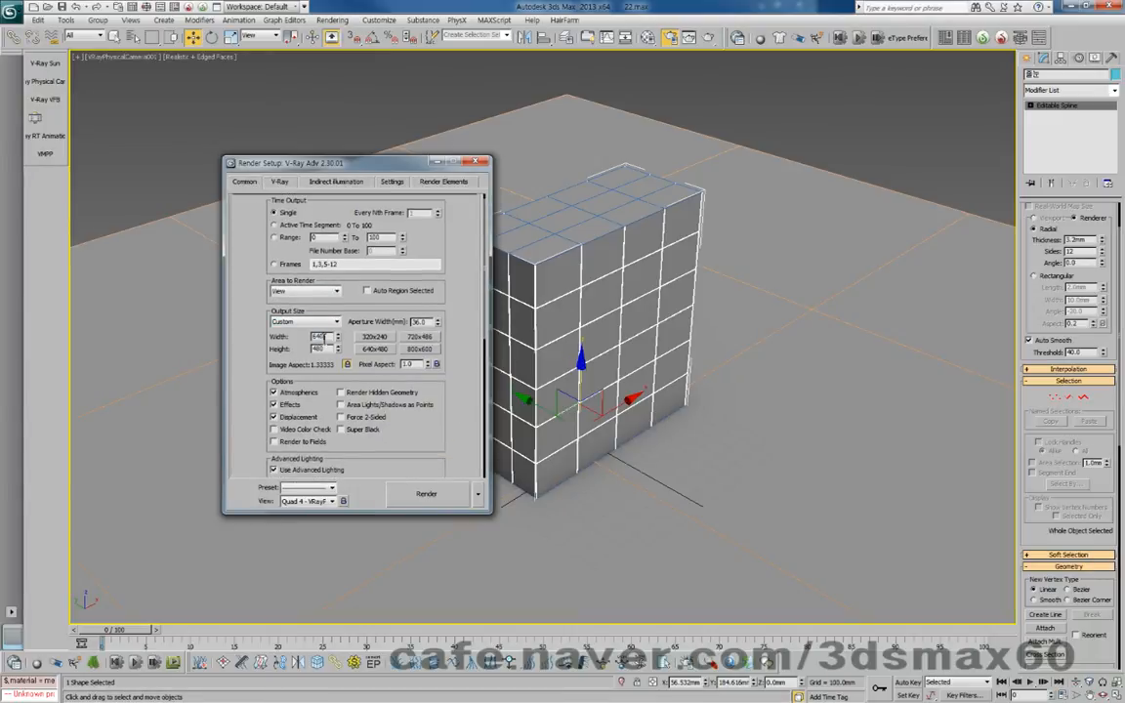
type("2000")
left_click(420, 493)
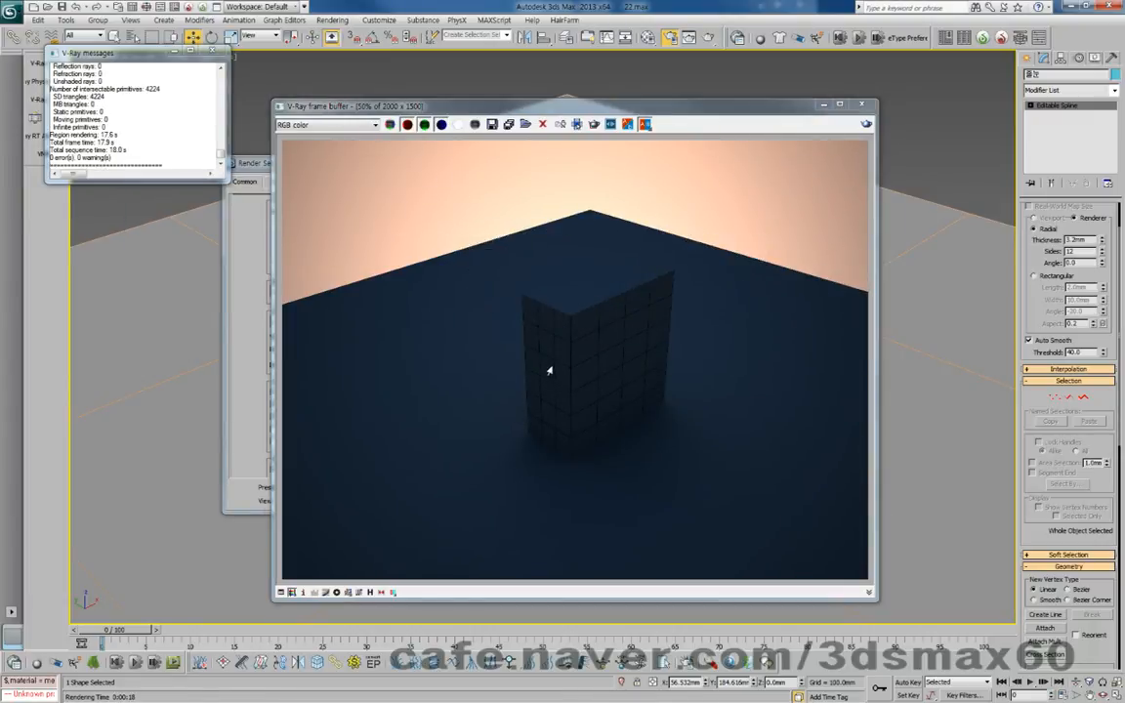
Examine the joint lines of the rendered box up close and close the frame buffer
double_click(572, 397)
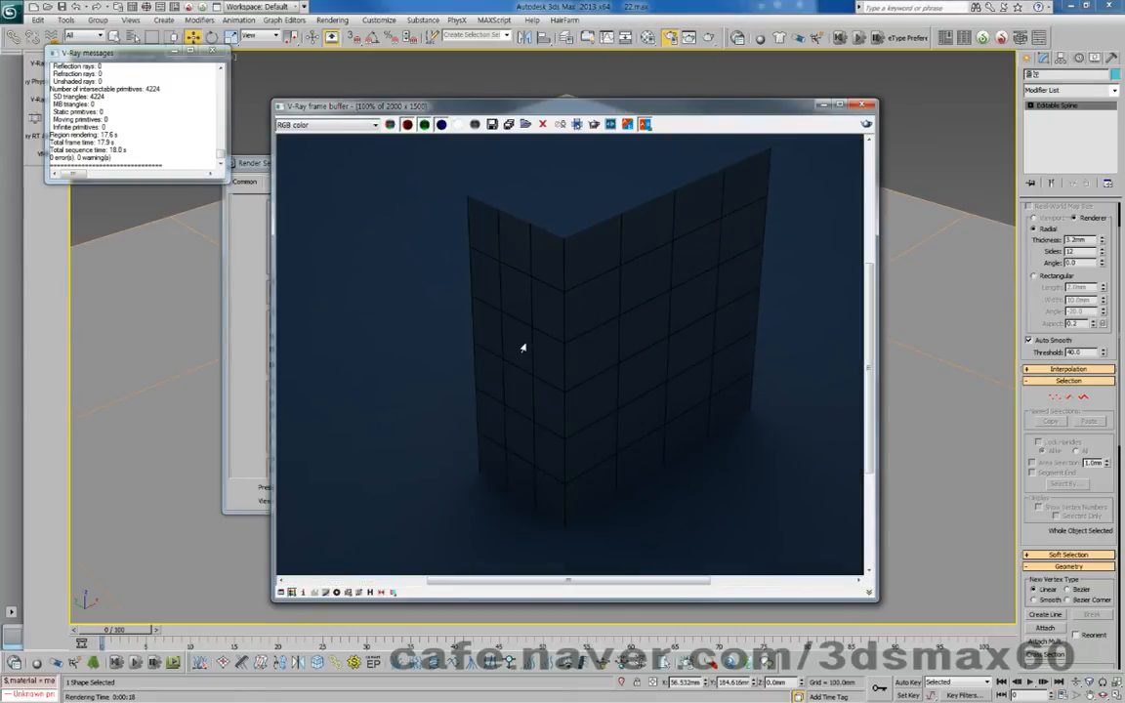
scroll(522, 355, "up", 1)
scroll(523, 355, "down", 2)
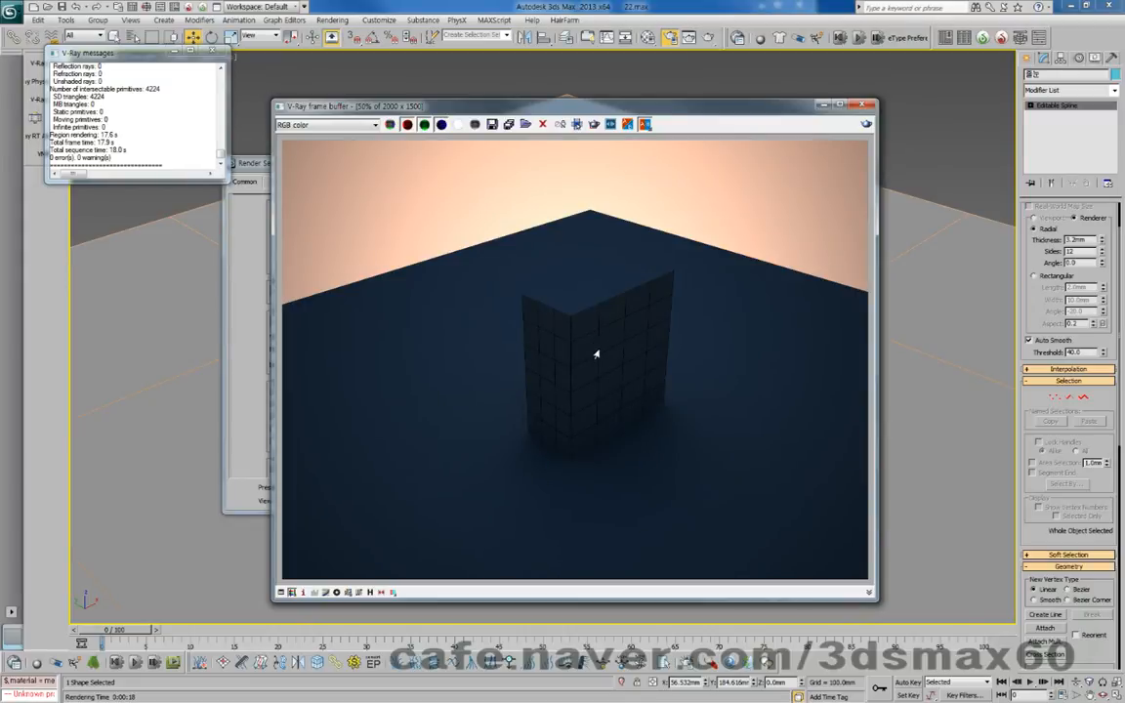
left_click(779, 94)
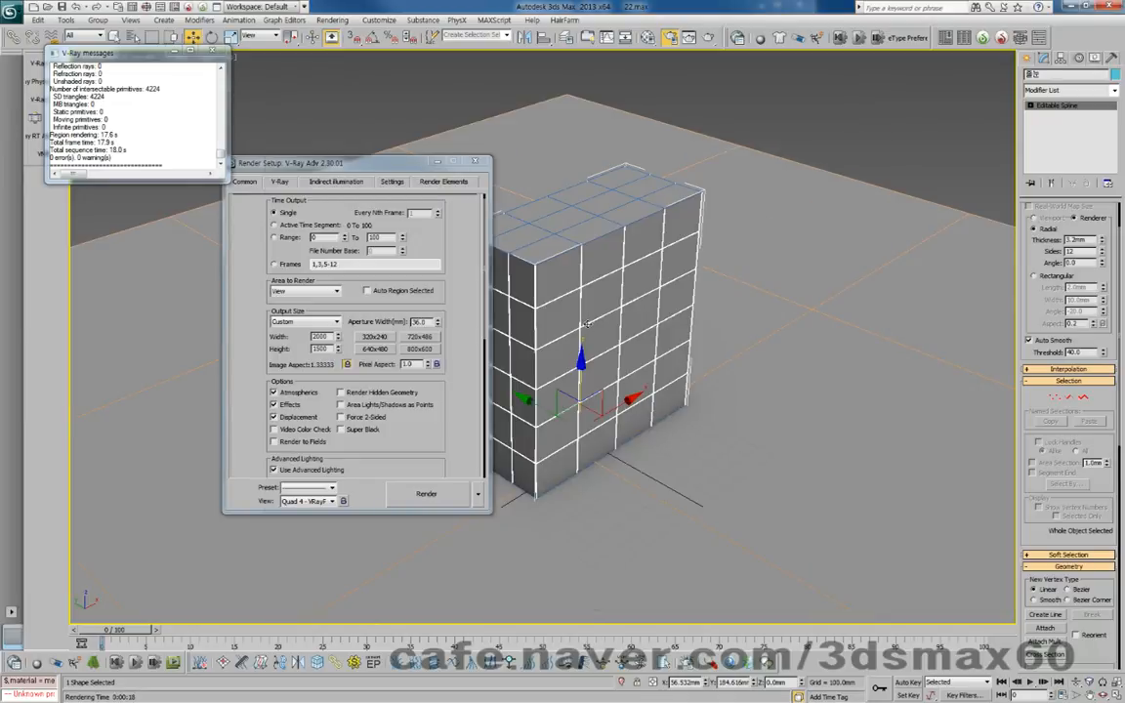
Dolly the camera back from the box and select VRayPhysicalCamera001
middle_click_drag(583, 319, 583, 447, "ctrl+alt")
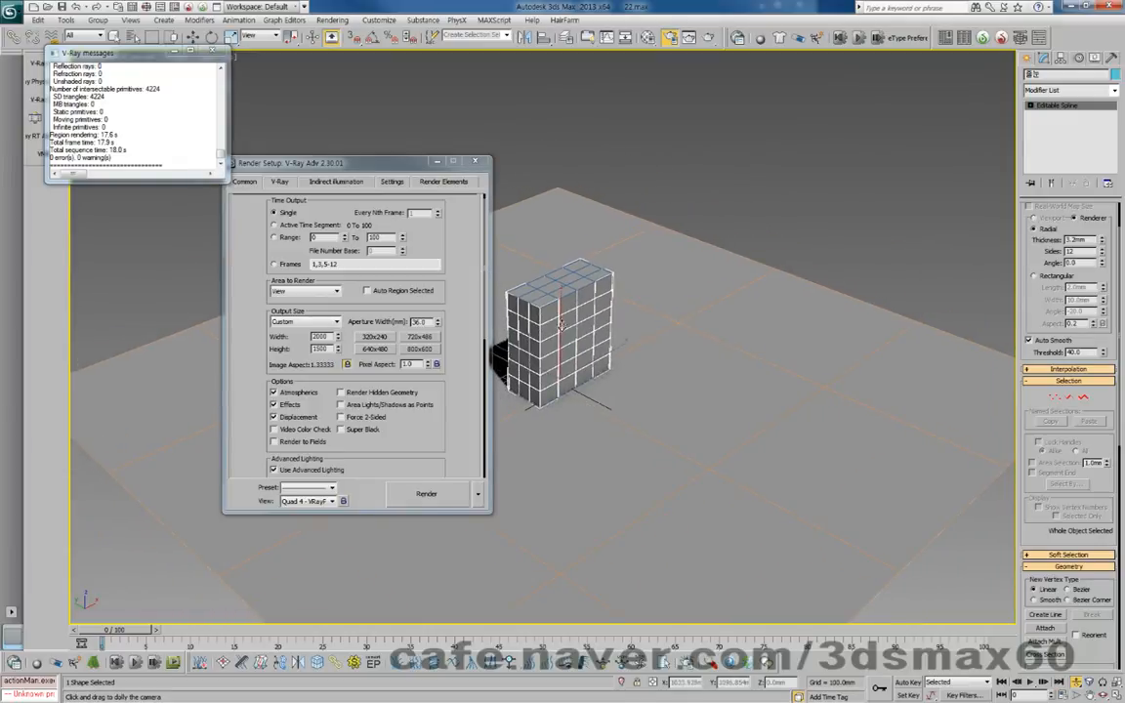
left_click_drag(444, 158, 350, 137)
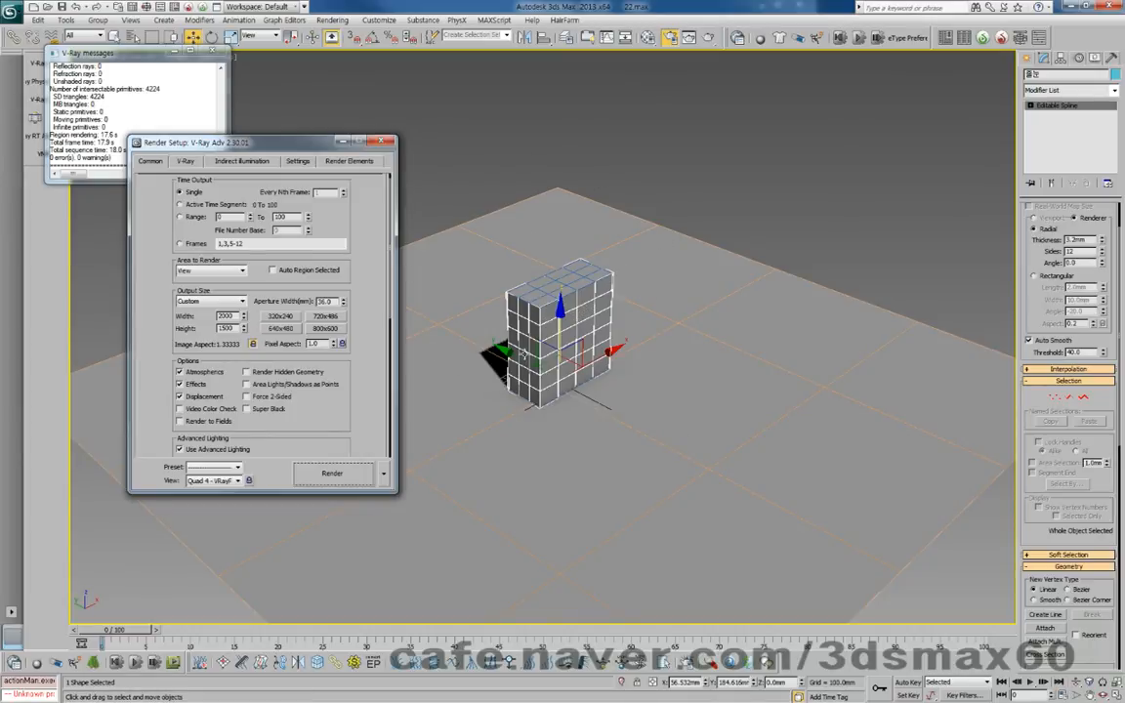
key("h")
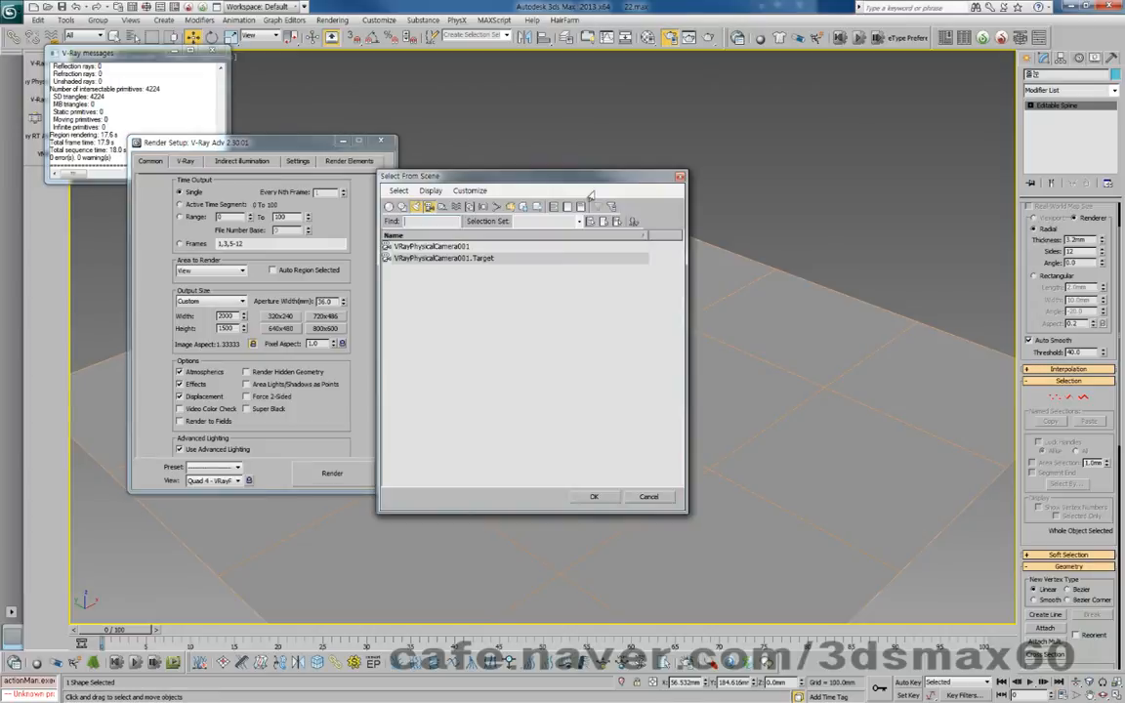
left_click(452, 246)
double_click(452, 246)
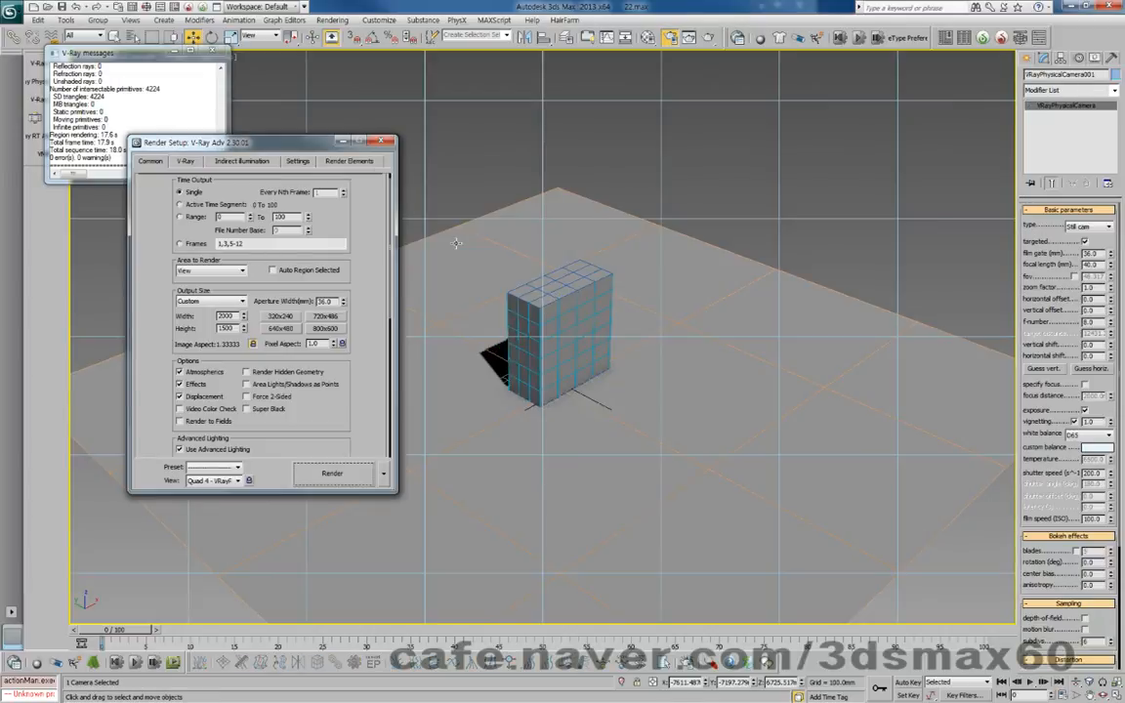
Check the scene's object list and environment map for an existing sun, unhiding all objects in the Top view
key("h")
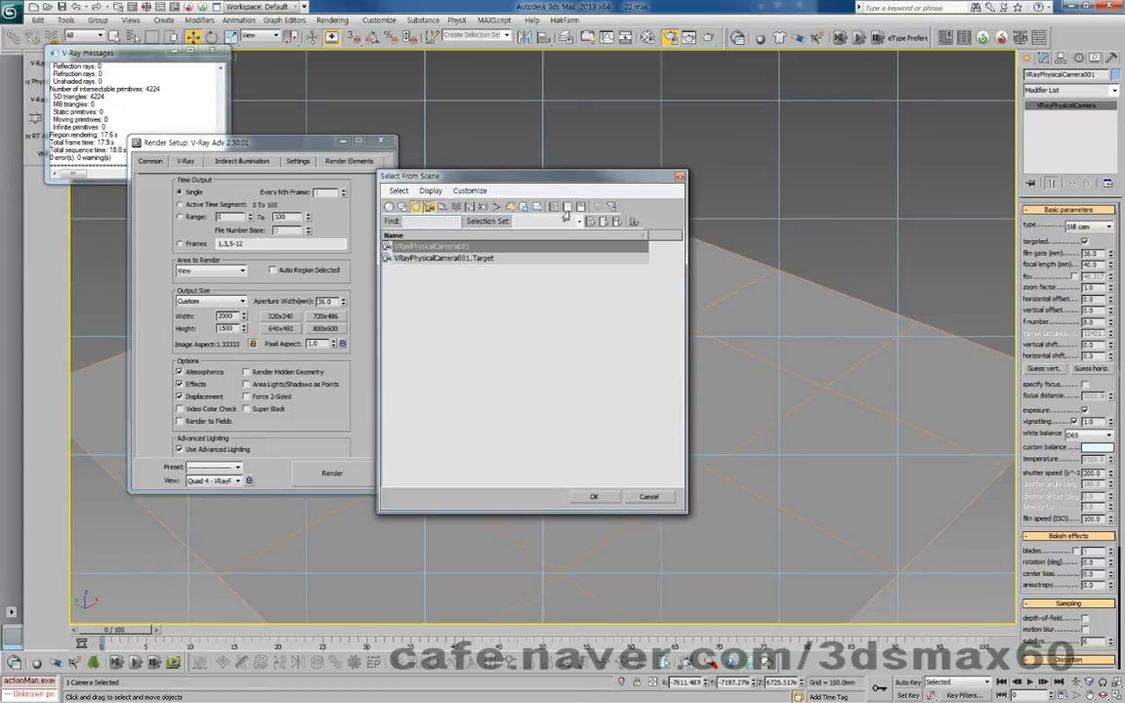
left_click(677, 177)
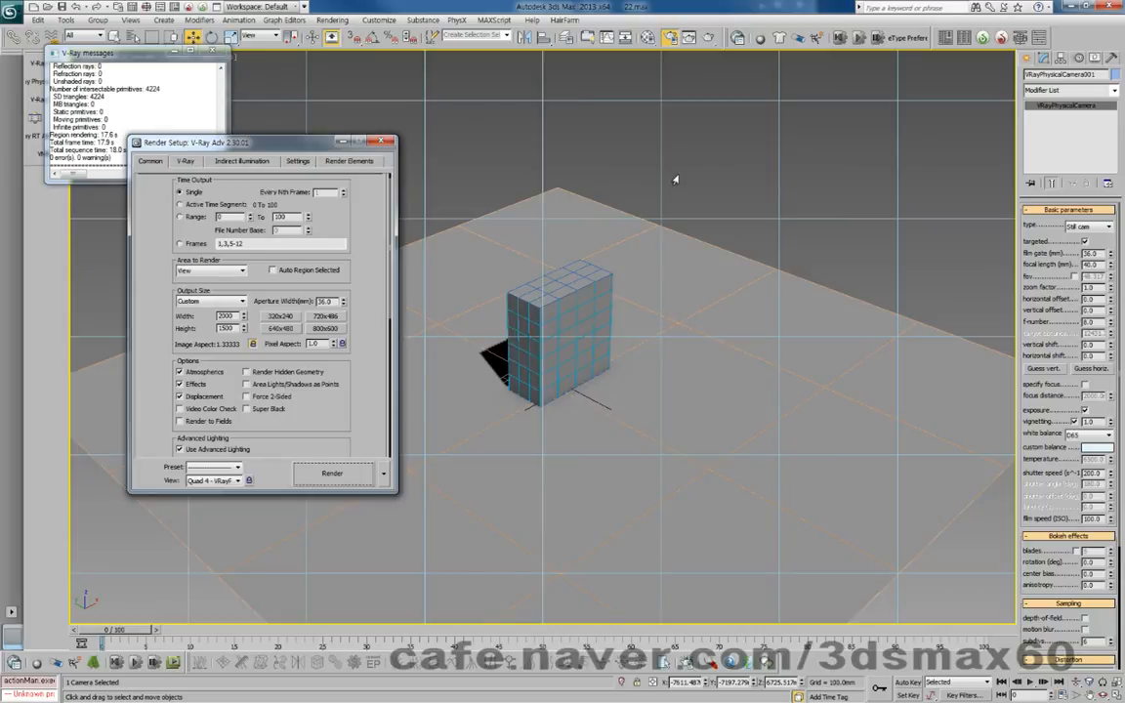
key("t")
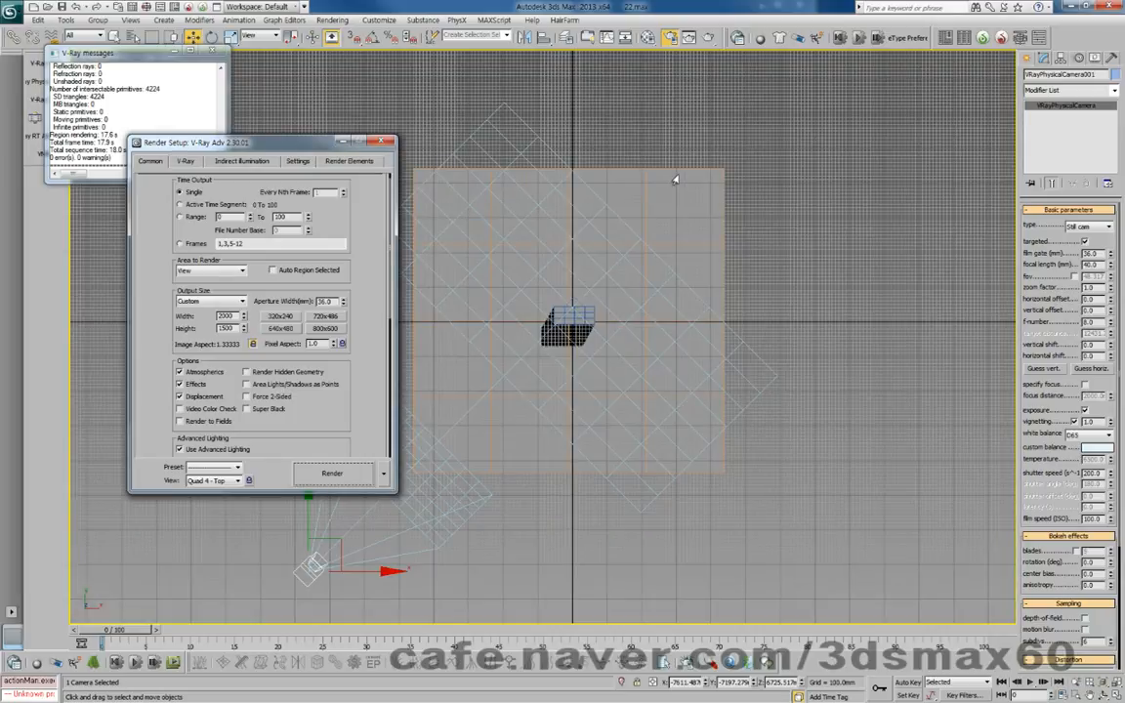
right_click(833, 120)
left_click(852, 72)
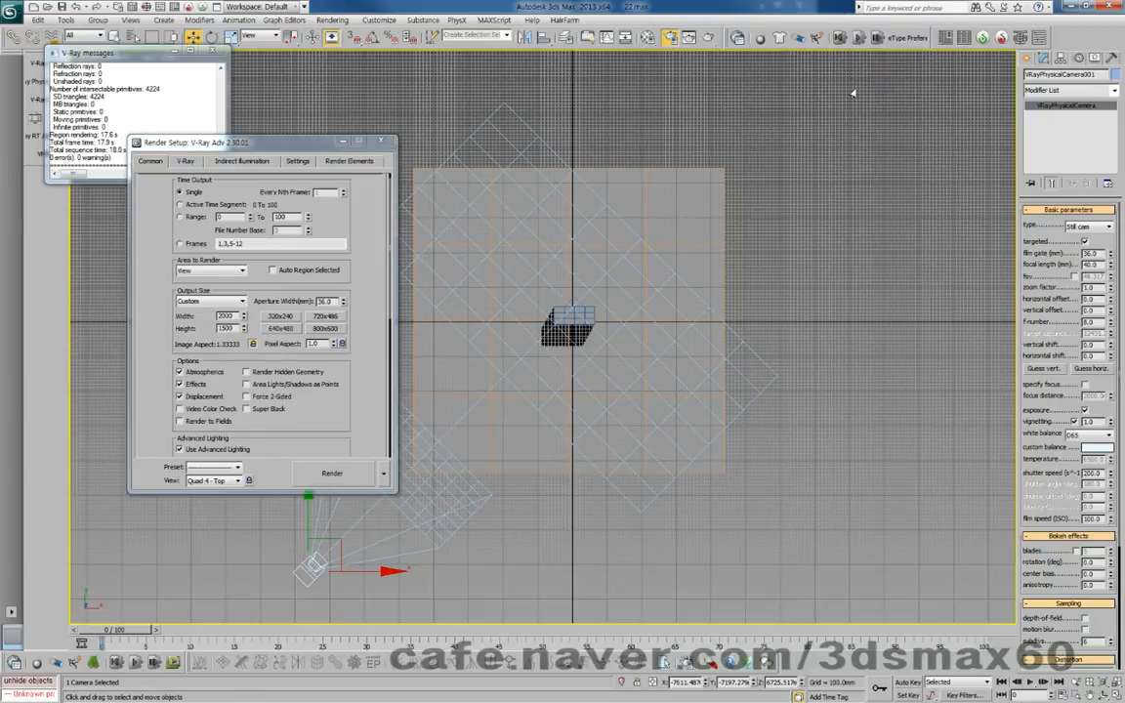
key("h")
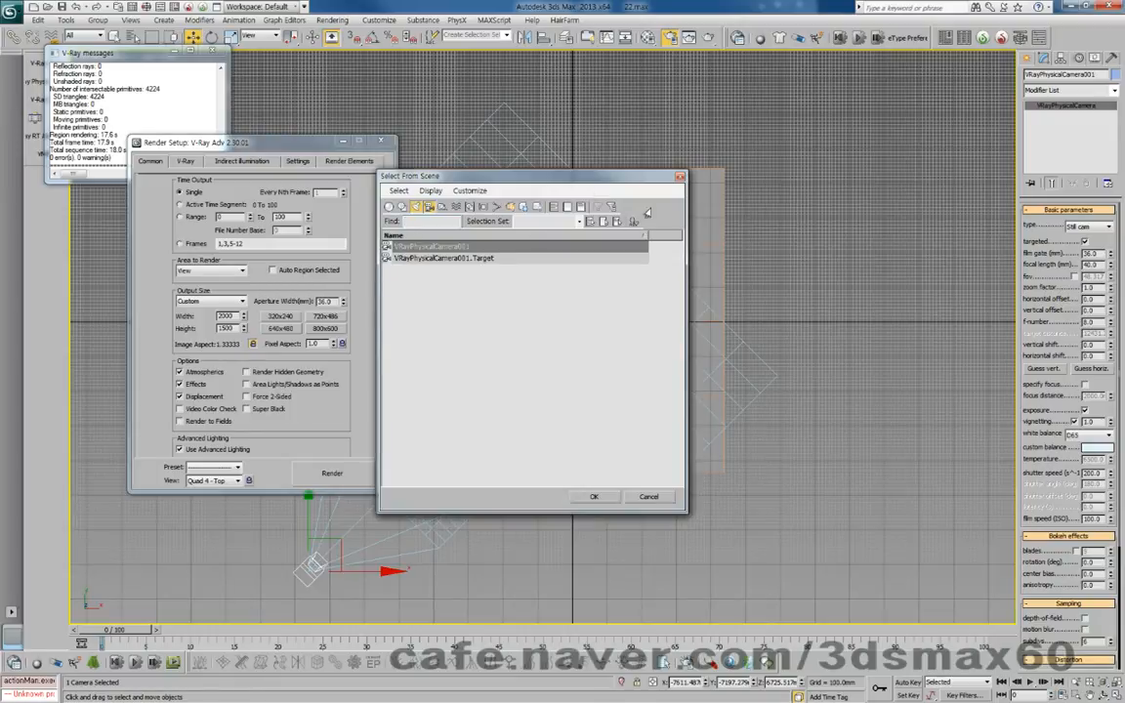
left_click(680, 177)
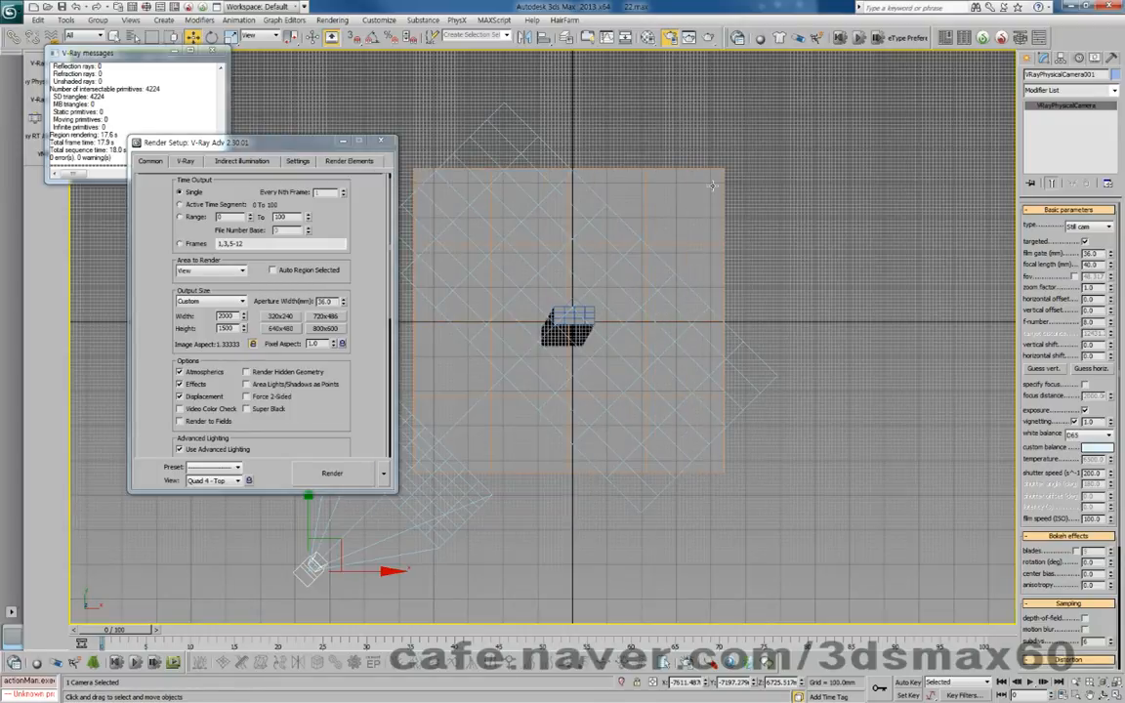
key("8")
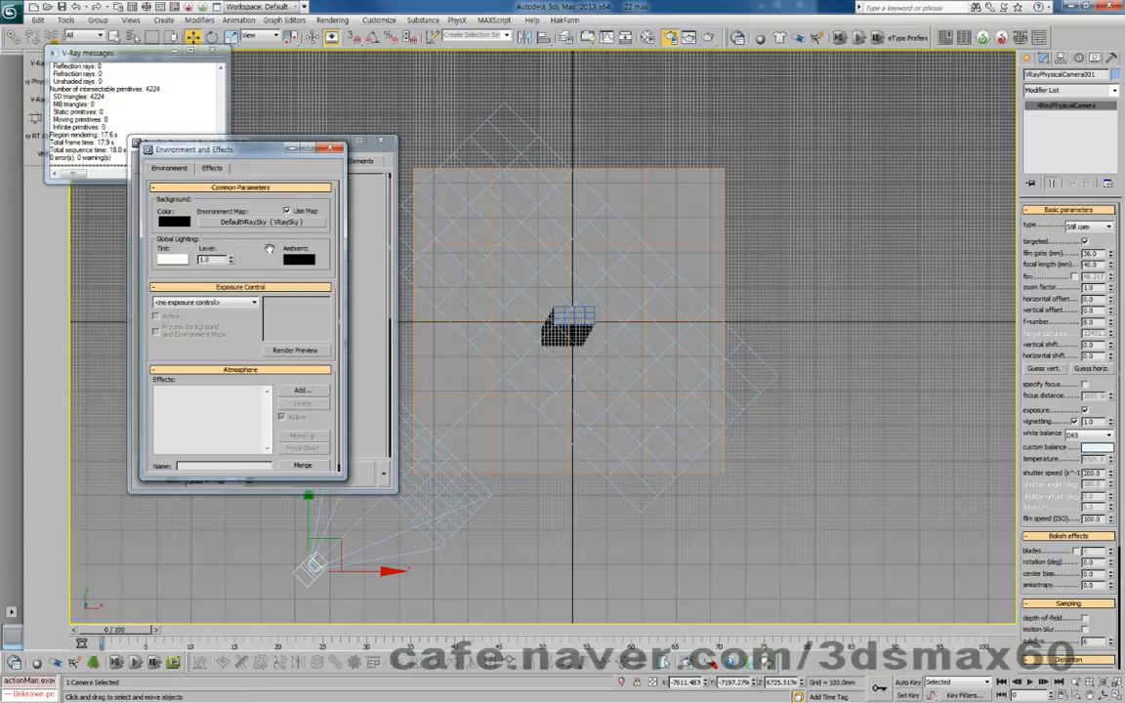
left_click(291, 140)
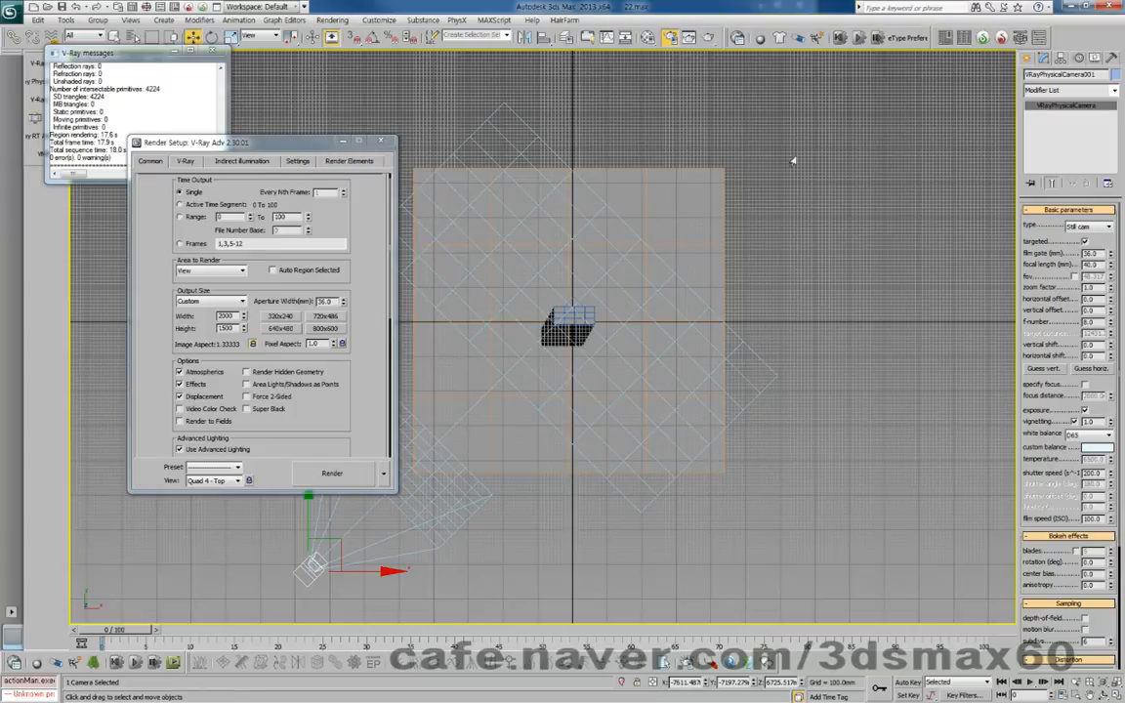
Create a VRaySun in the Top view aimed at the box from beyond the floor's corner, replacing the existing environment map
left_click(1033, 57)
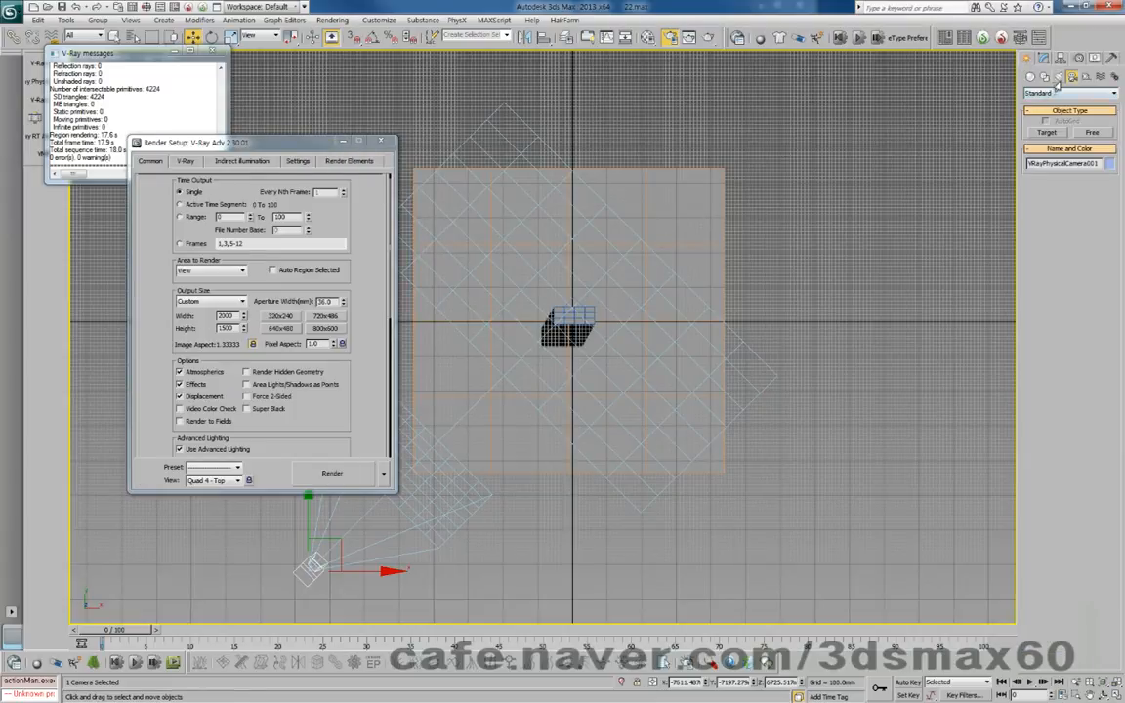
left_click(1059, 76)
left_click(1060, 93)
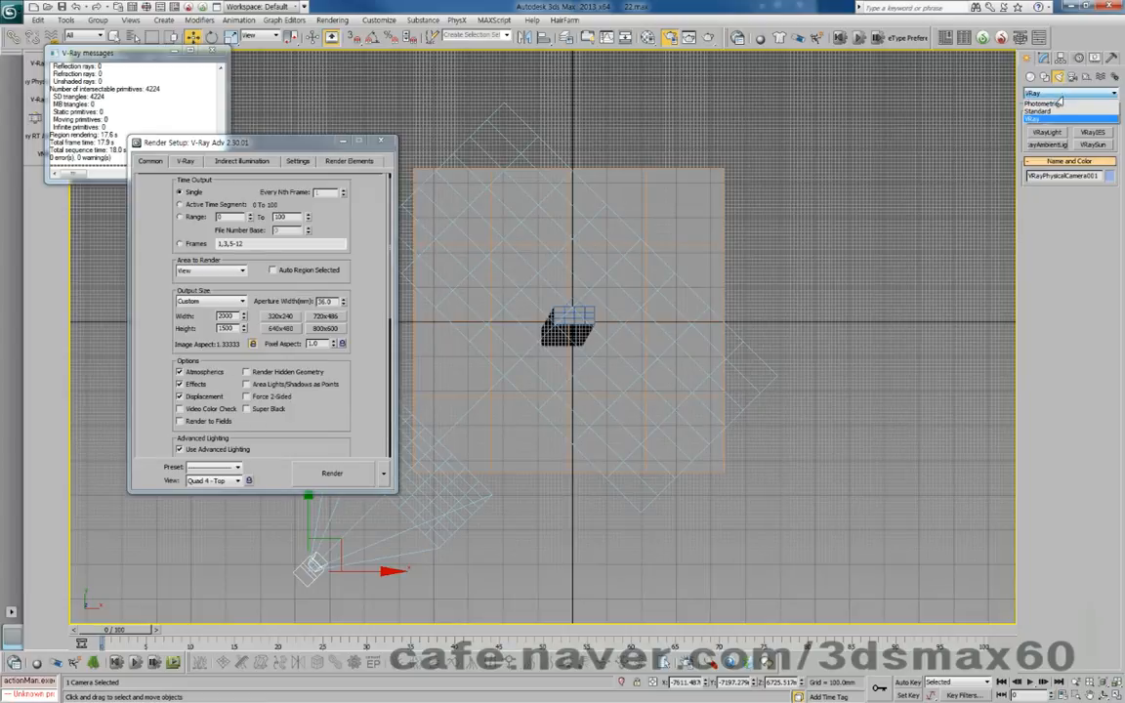
left_click(1035, 119)
left_click(1093, 145)
left_click_drag(852, 503, 596, 314)
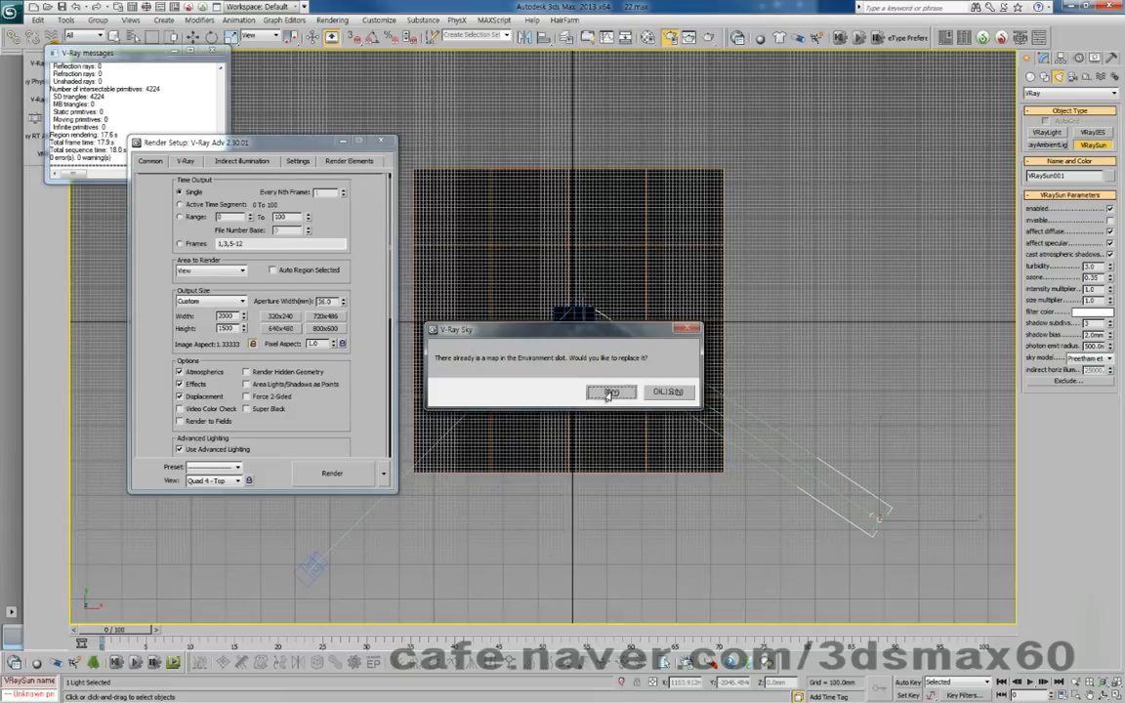
left_click(610, 391)
Raise the sun to a height of about 2939 mm in the Left view and run a brief test render through the camera
key("l")
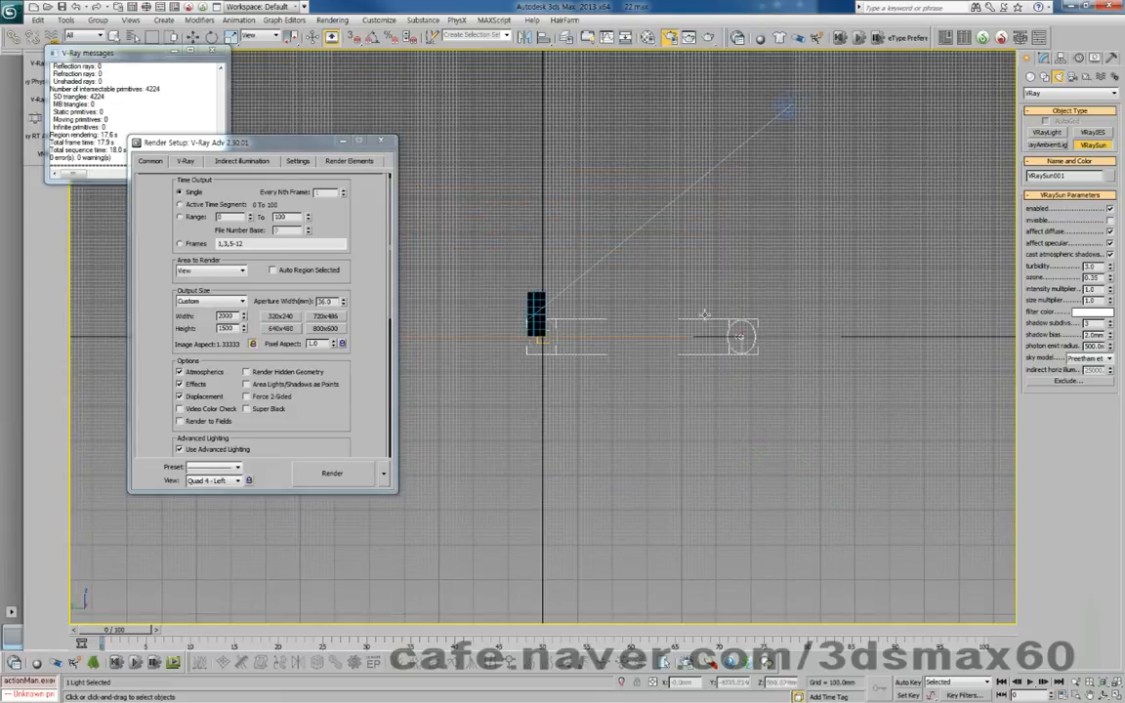
key("w")
left_click_drag(765, 308, 762, 214)
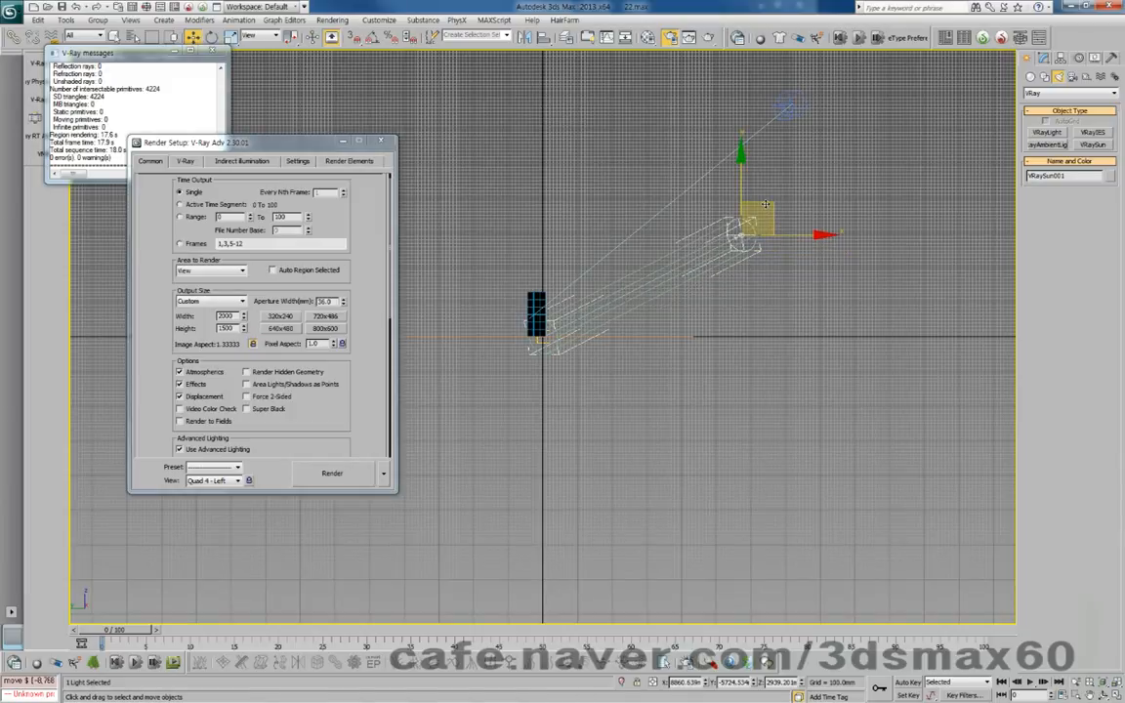
key("c")
key("shift+q")
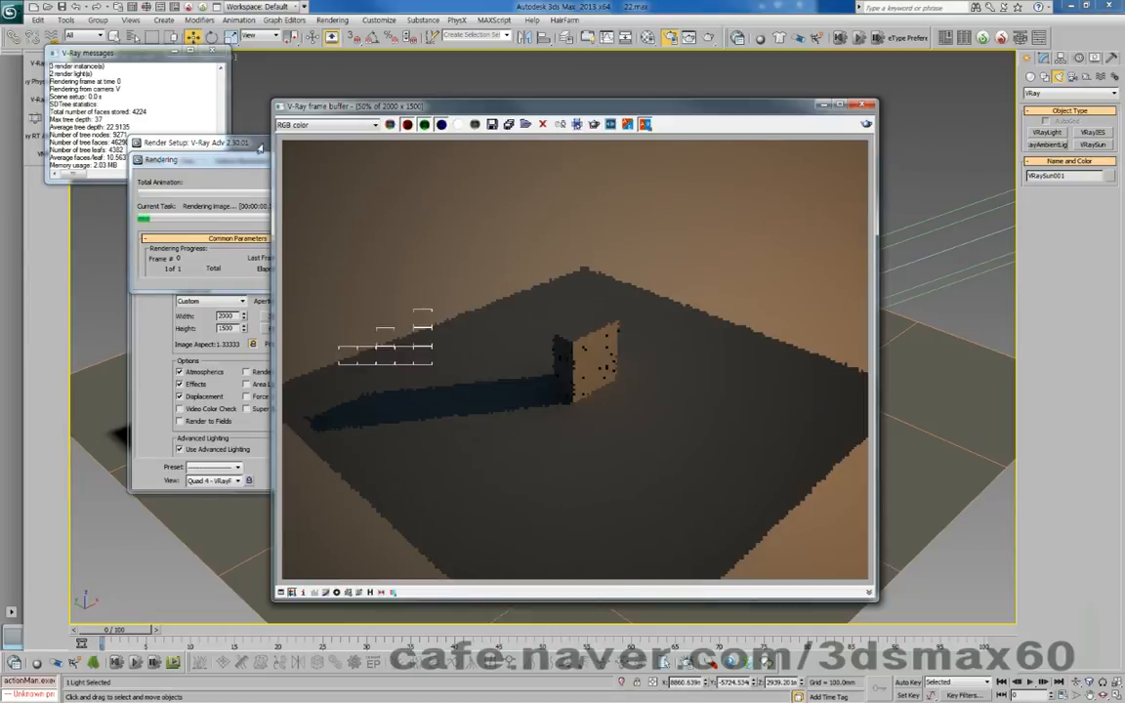
left_click(325, 202)
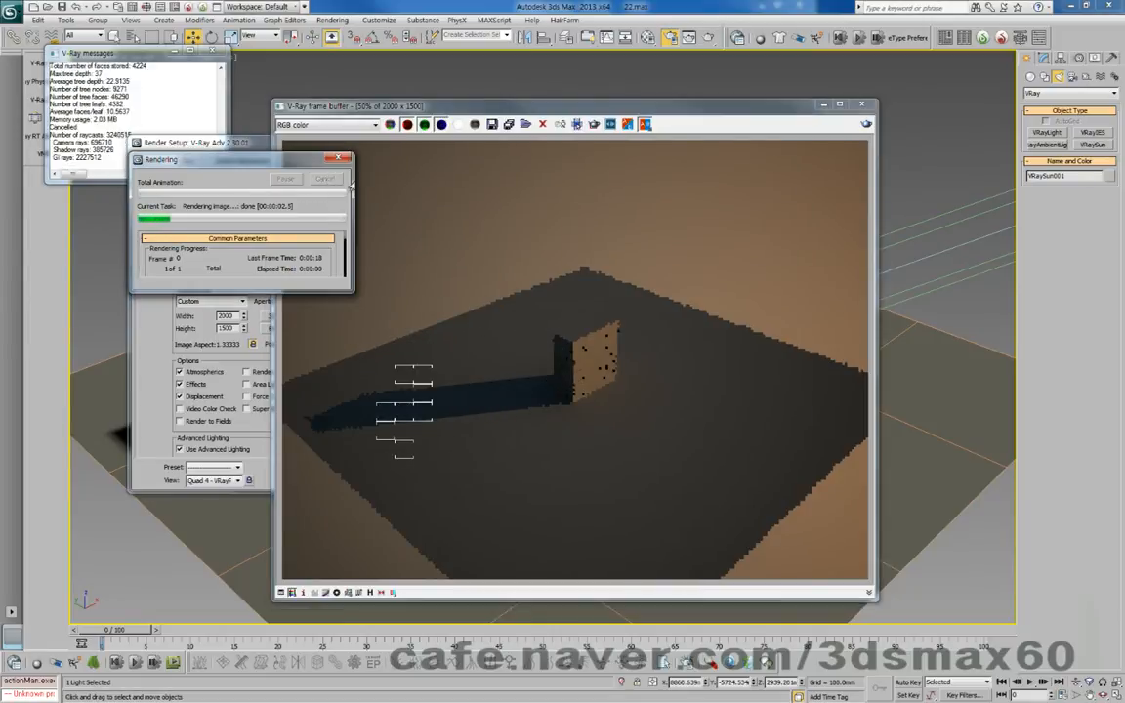
left_click(861, 105)
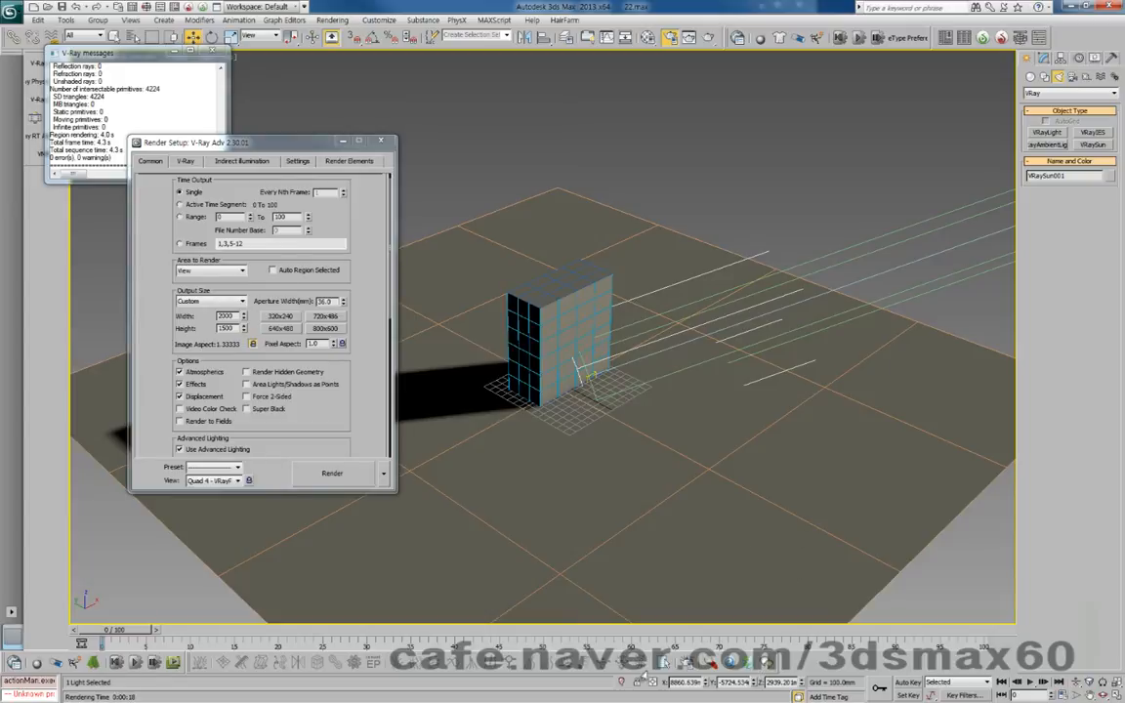
Raise the sun to a Z position of about 6476 mm and render the camera view to examine the joint lines
left_click_drag(801, 684, 789, 396)
left_click(335, 474)
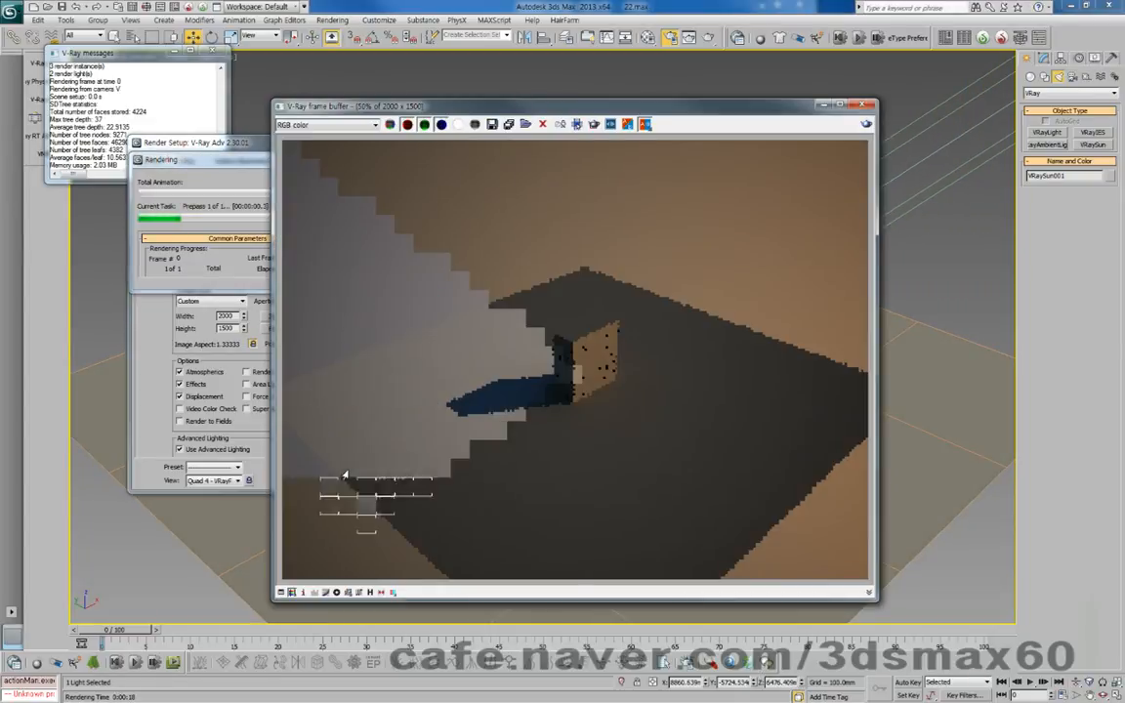
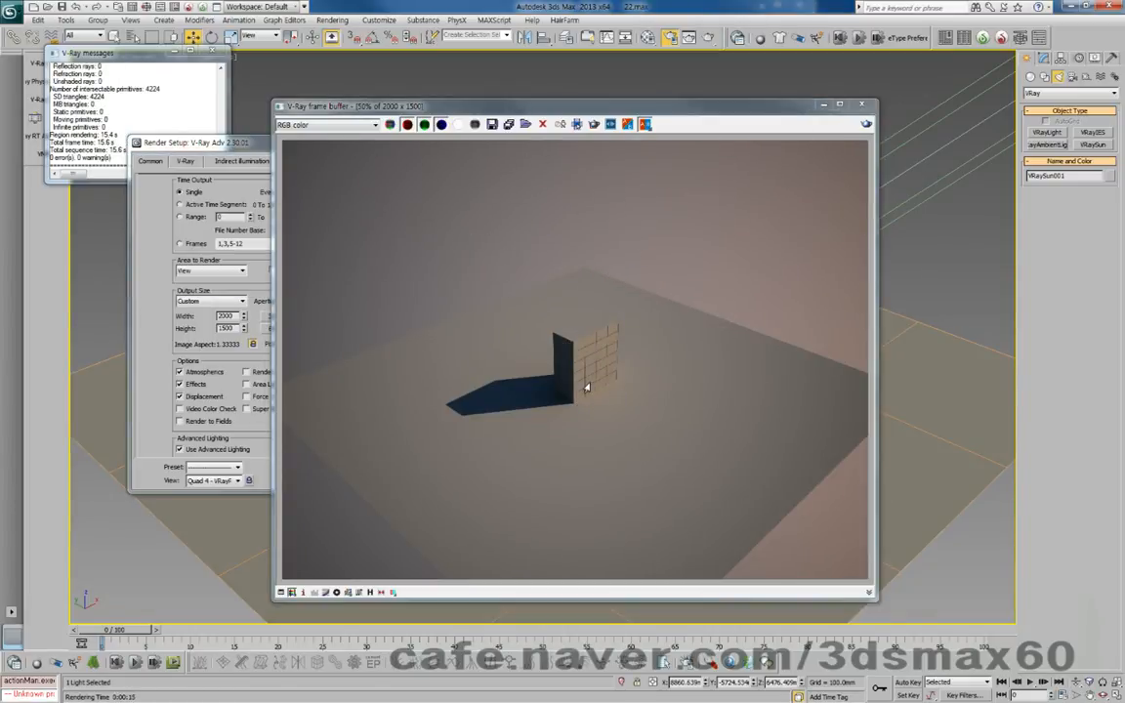
scroll(586, 388, "up", 2)
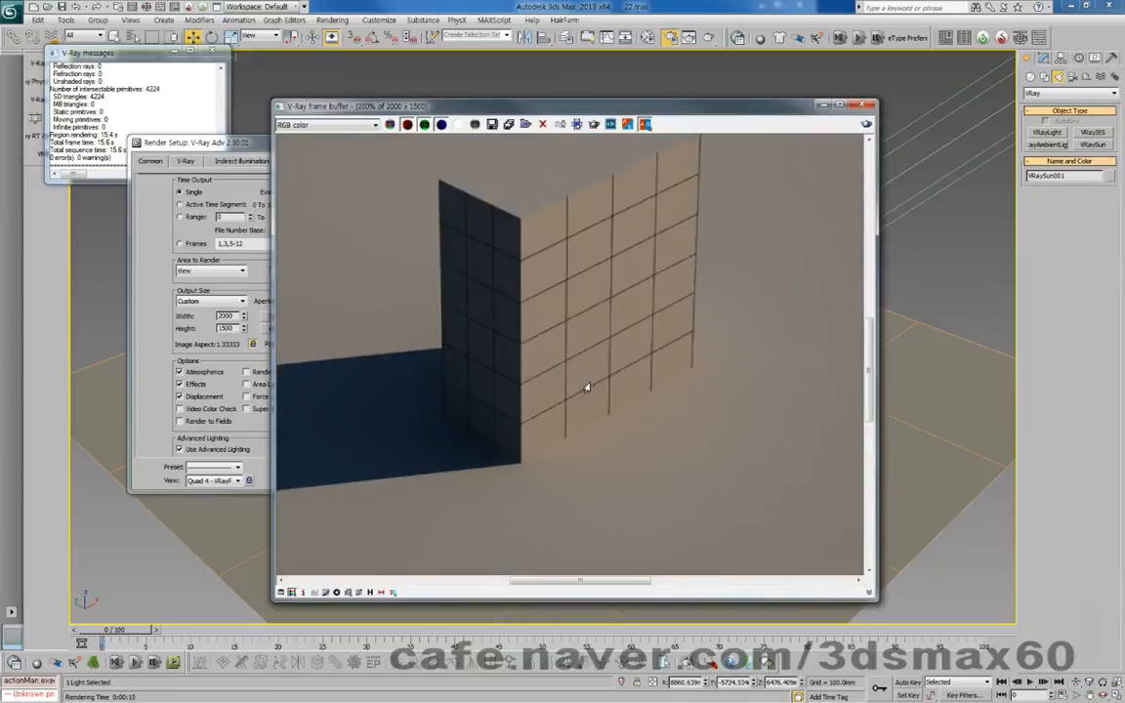
scroll(586, 388, "up", 1)
scroll(586, 388, "down", 3)
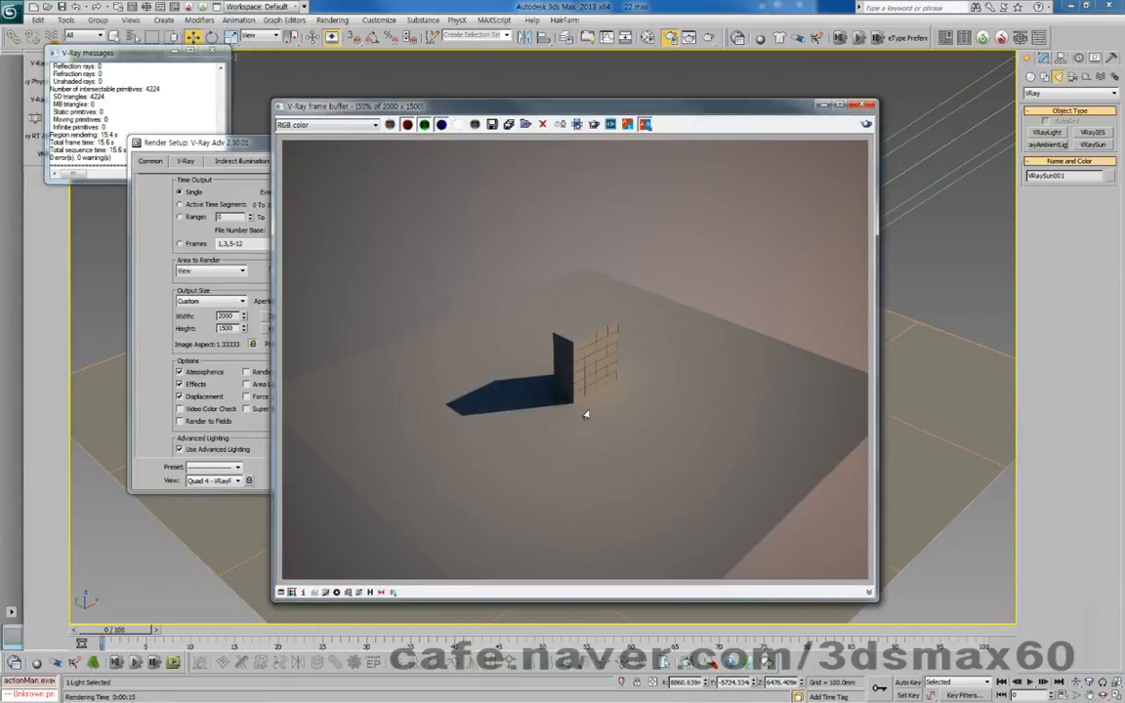
scroll(586, 396, "up", 2)
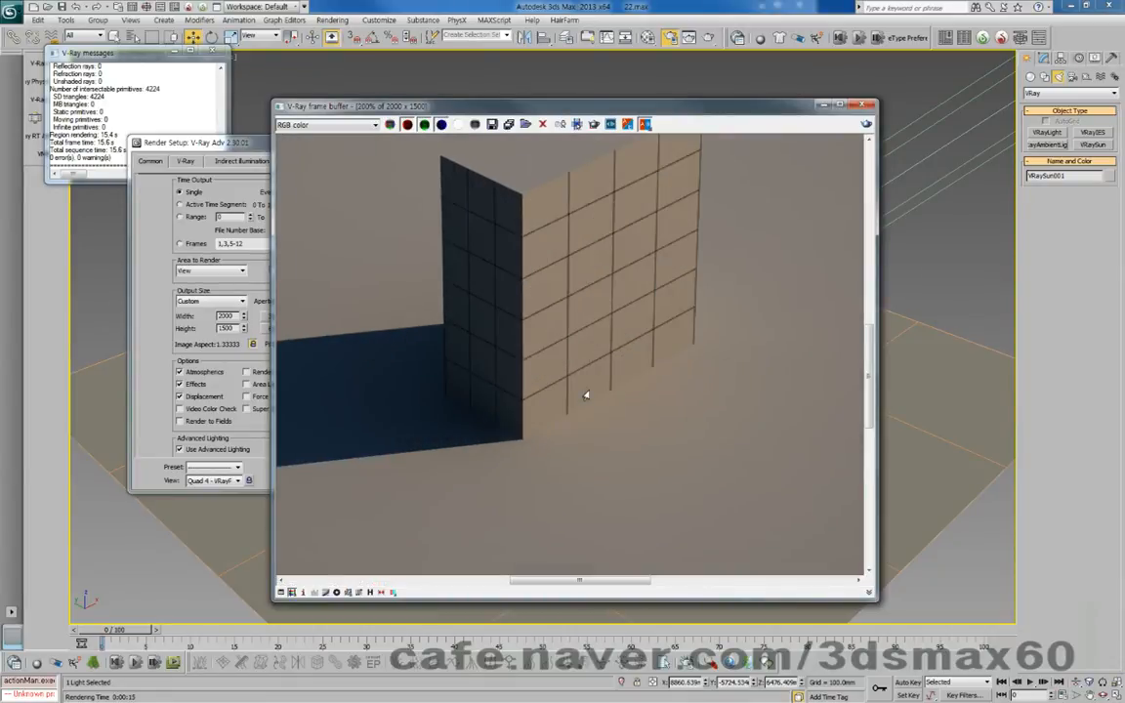
scroll(586, 392, "down", 2)
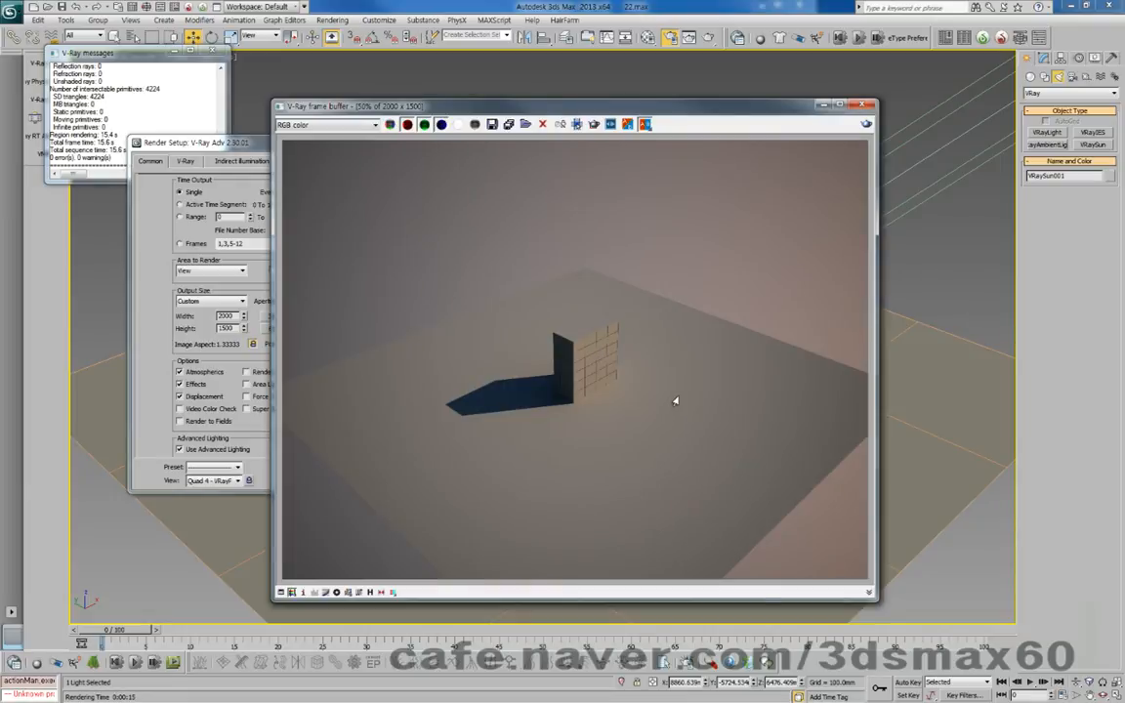
Save the rendered image to the desktop as a Targa file named main with the default Targa options, and close the frame buffer
left_click(491, 124)
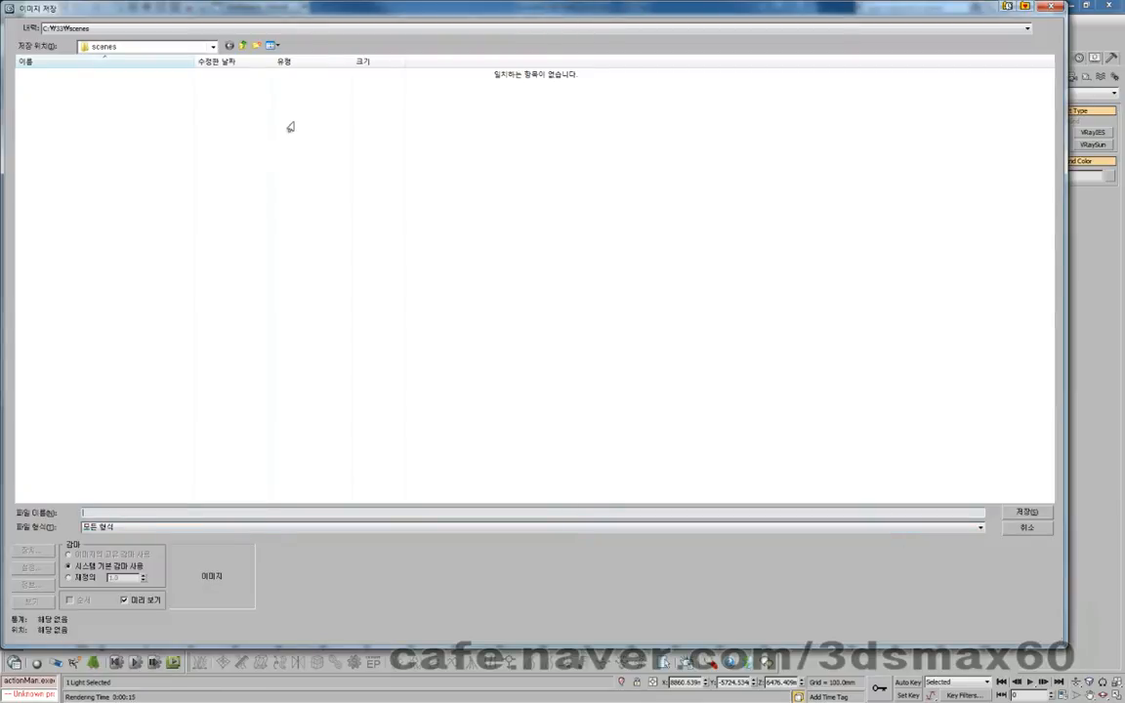
left_click(239, 46)
left_click(239, 46)
left_click(239, 46)
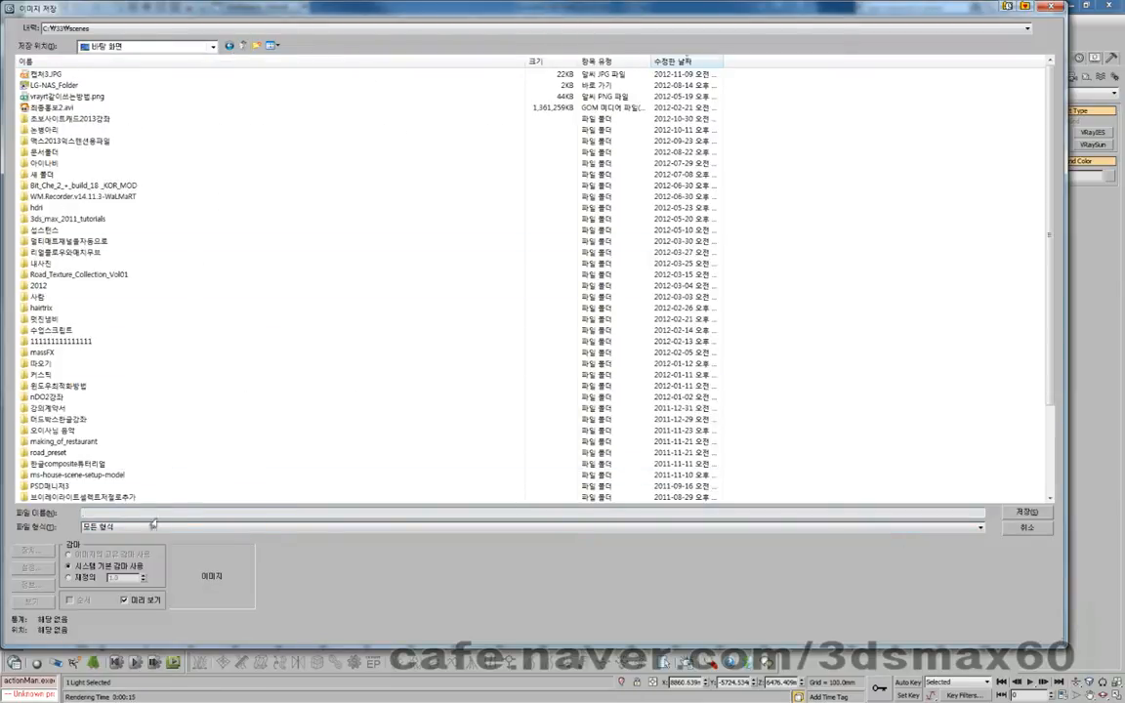
left_click(151, 529)
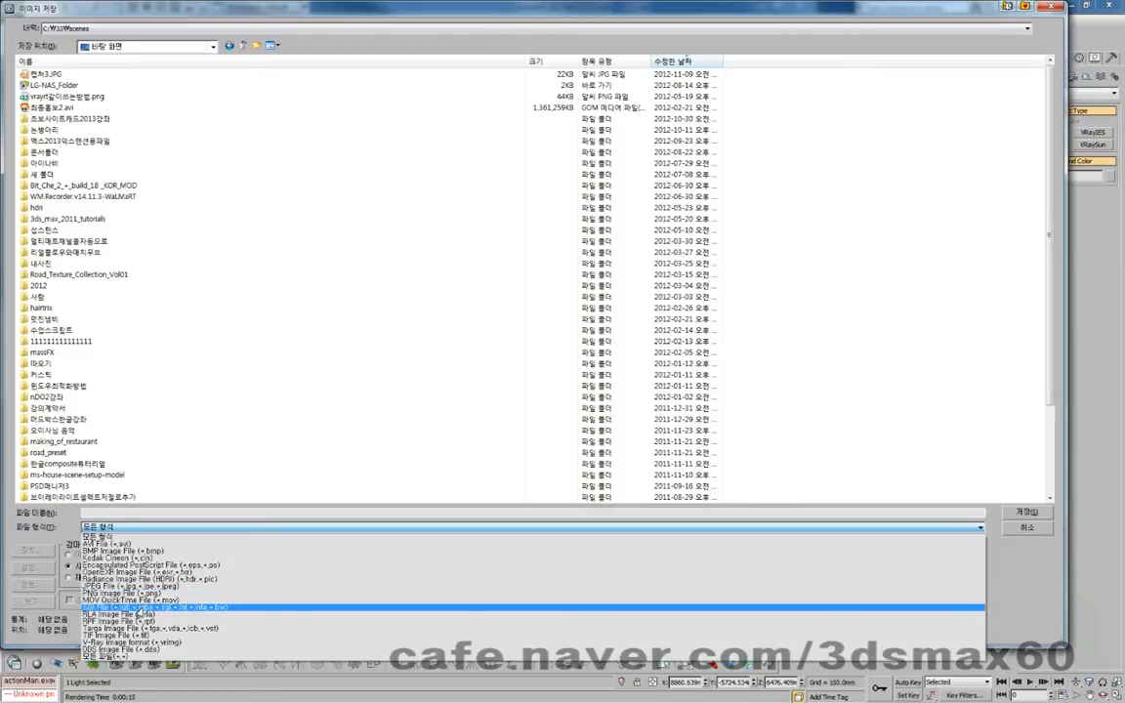
left_click(137, 628)
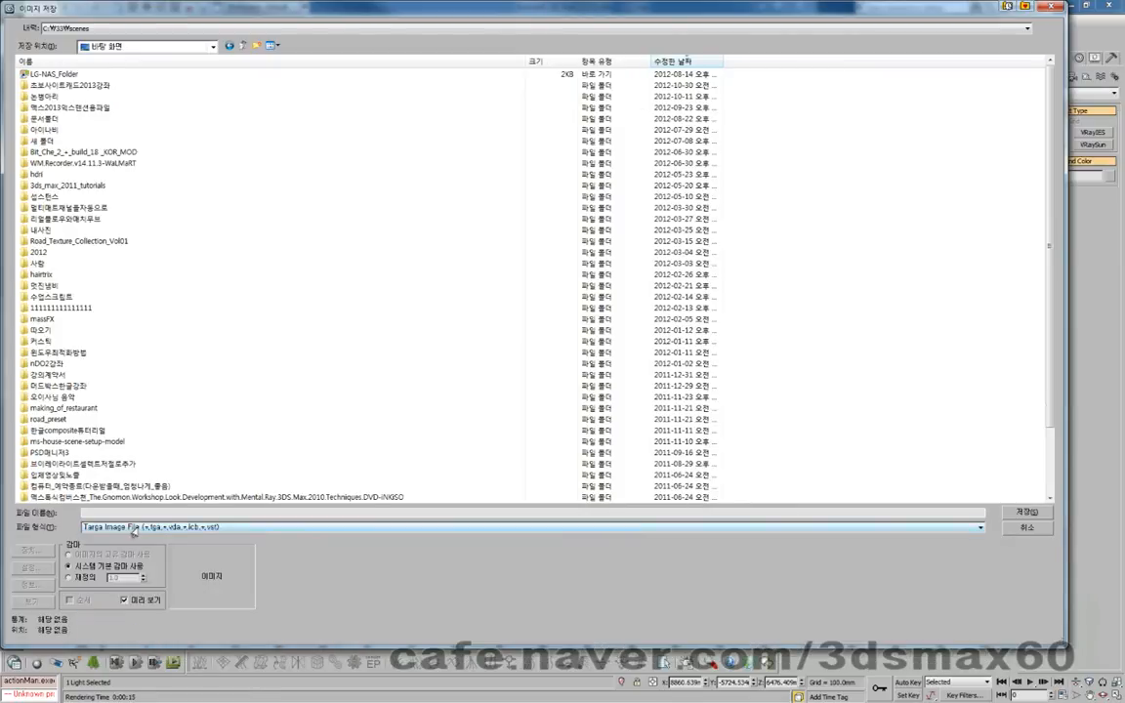
left_click(141, 512)
type("main")
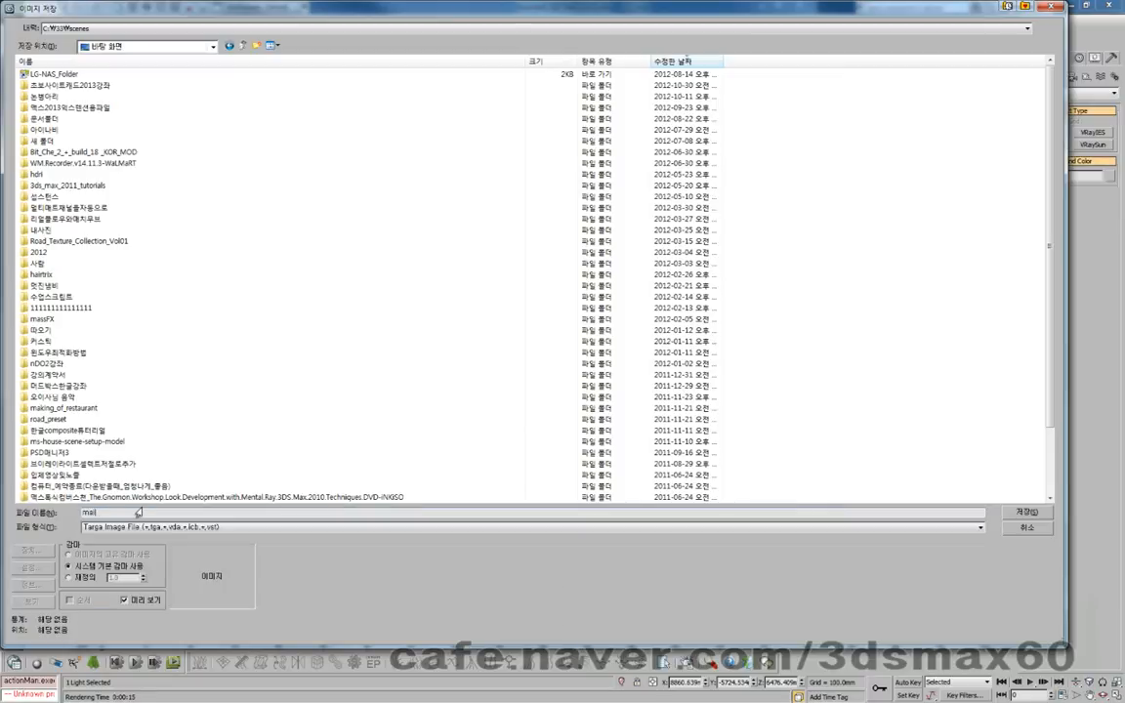
key("Return")
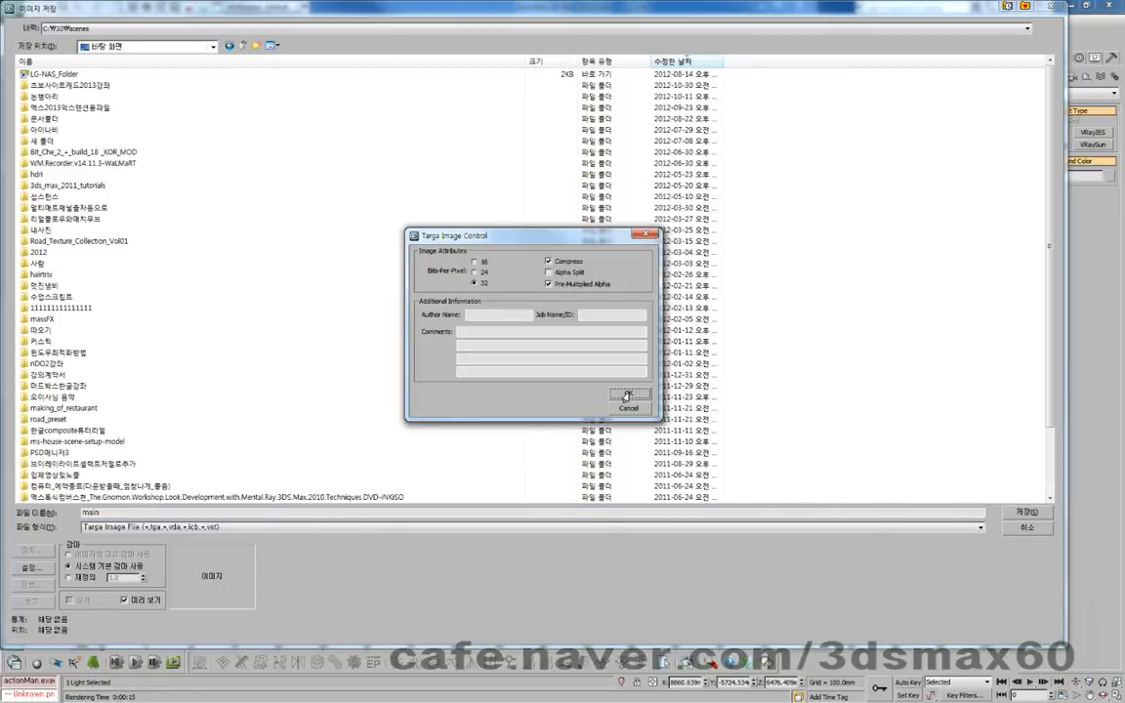
left_click(627, 396)
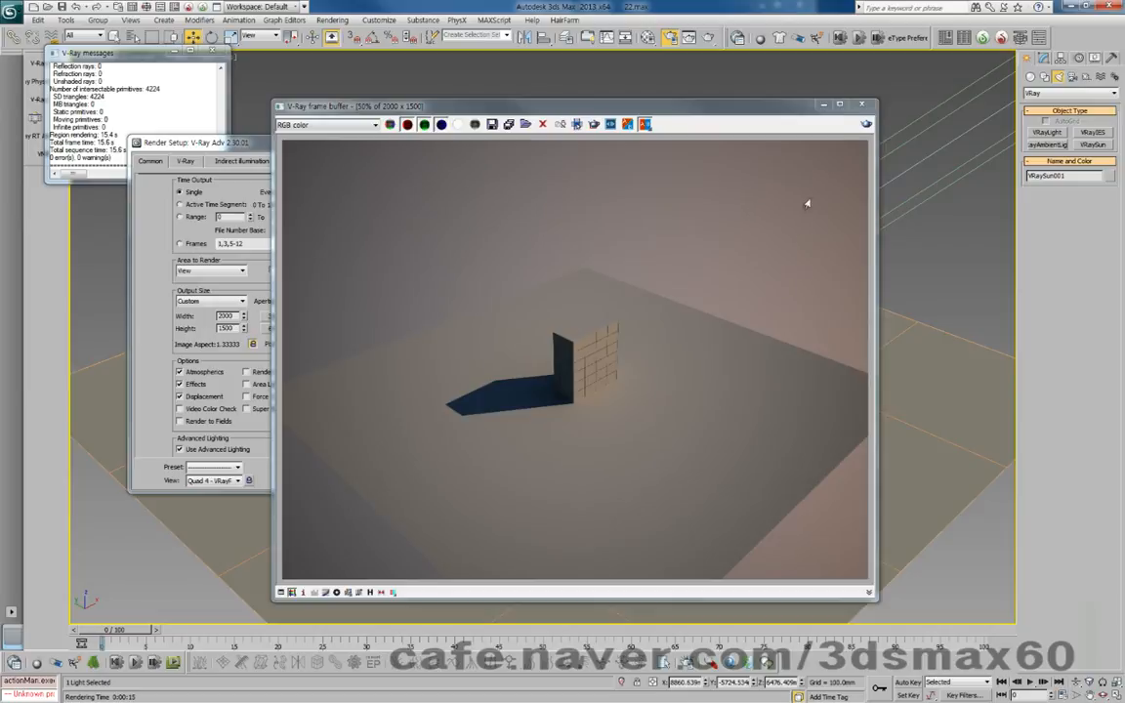
left_click(861, 104)
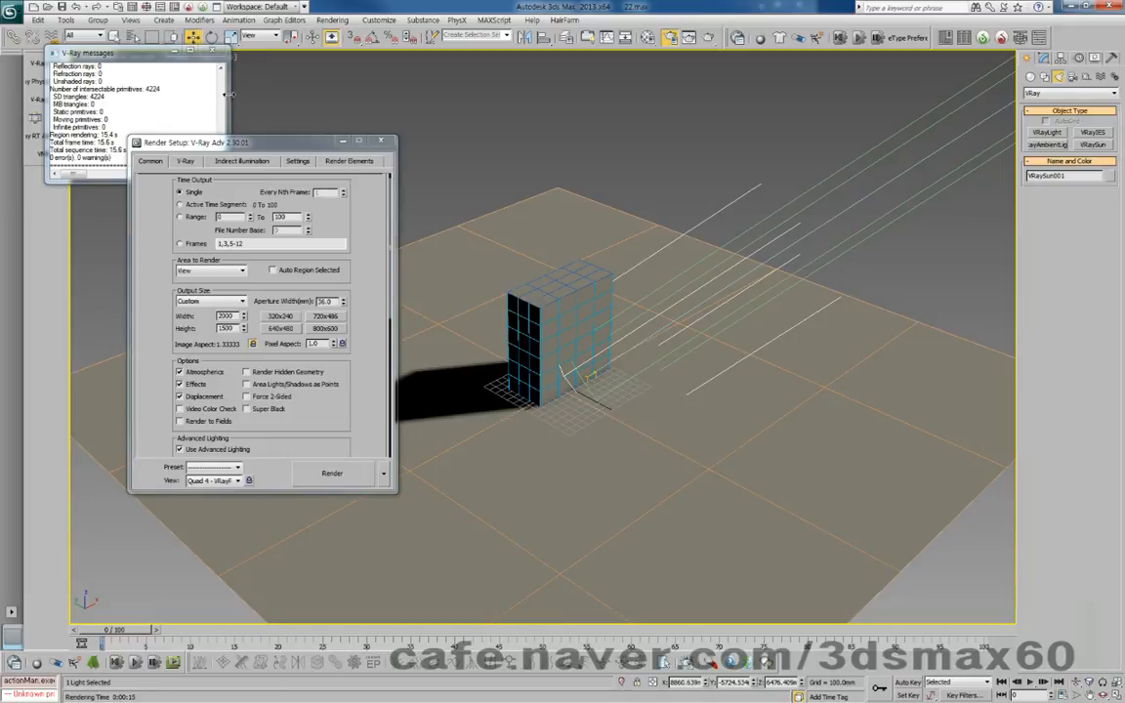
Hold the scene's current state and delete the VRaySun
left_click(37, 19)
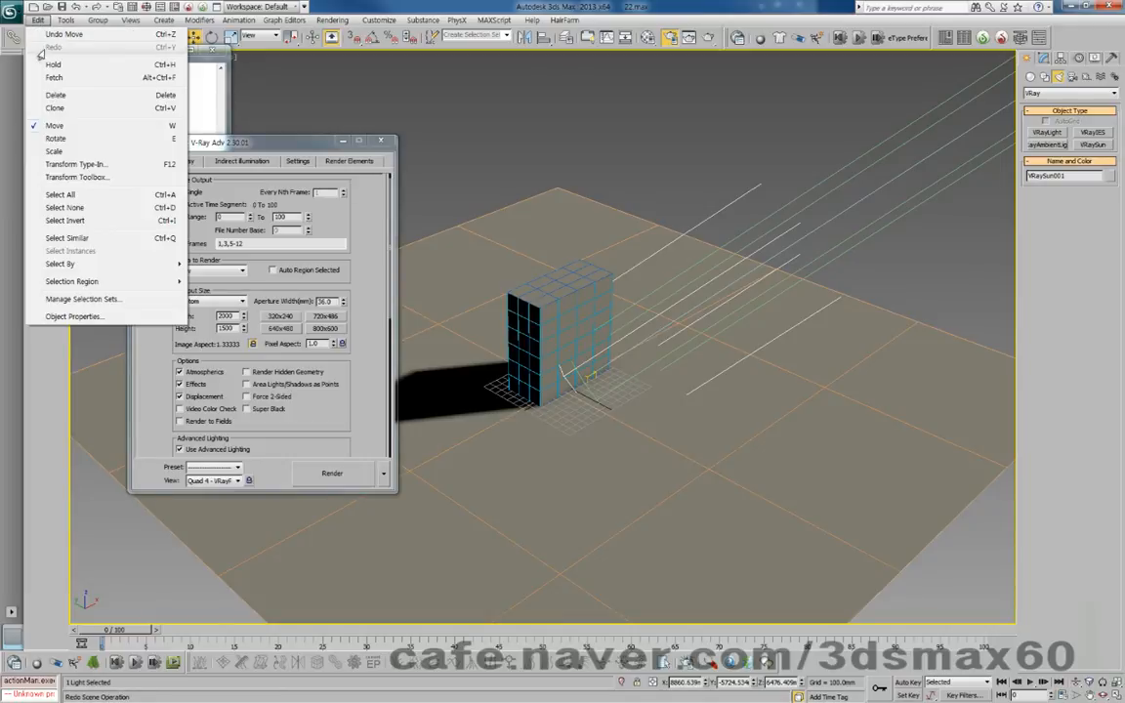
left_click(51, 65)
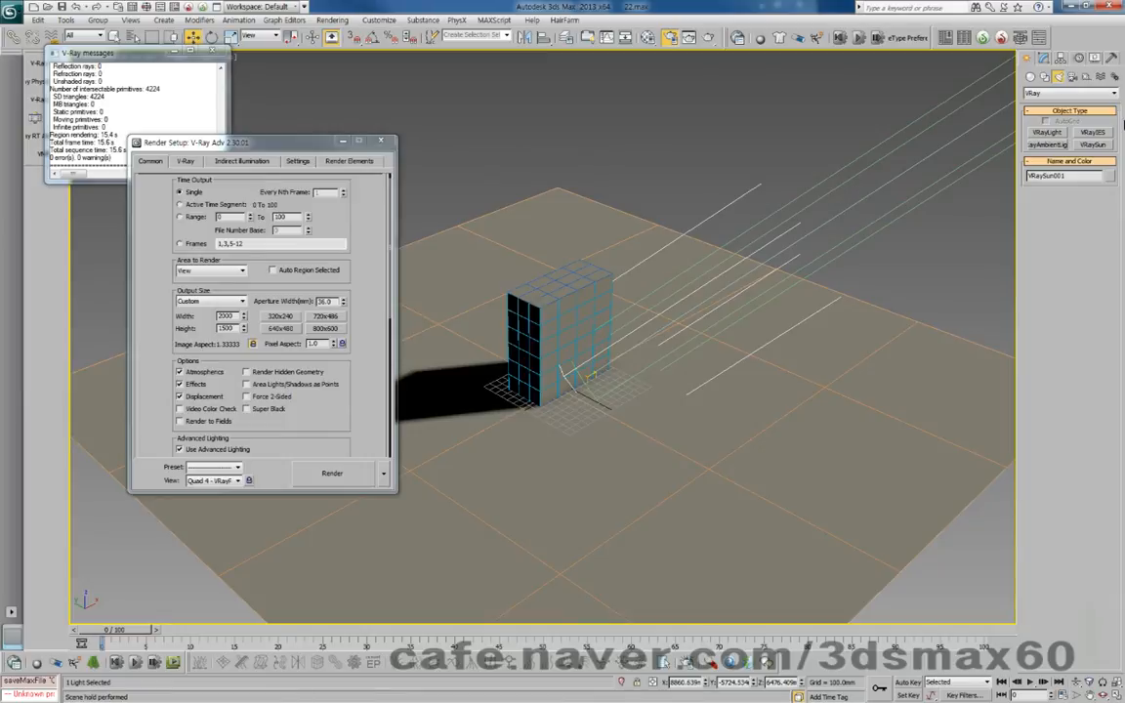
left_click(1044, 57)
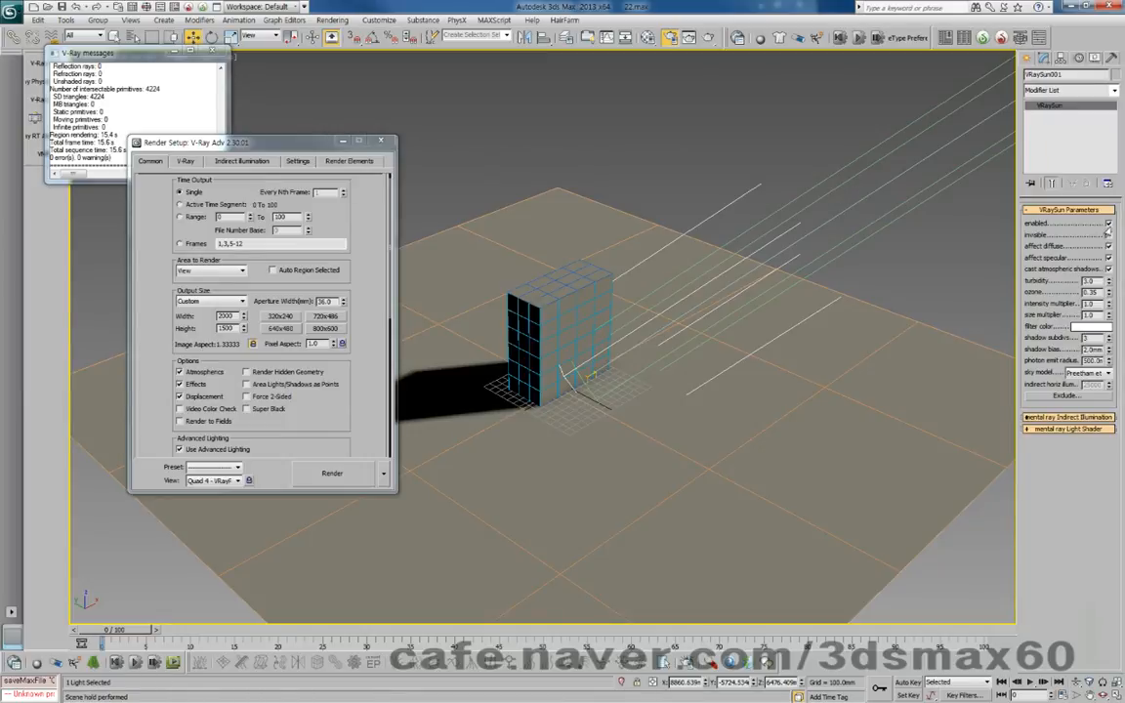
left_click(1107, 222)
left_click(1107, 222)
key("Delete")
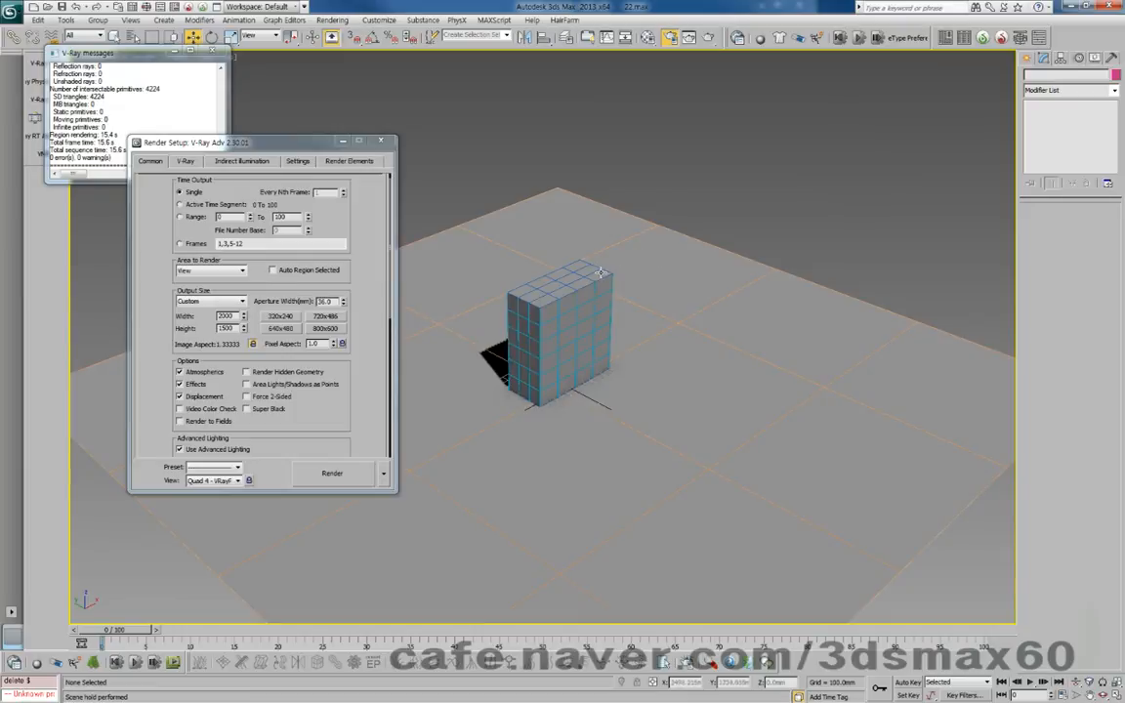
Assign Default Scanline Renderer as the production renderer and fetch the held scene
scroll(283, 437, "down", 5)
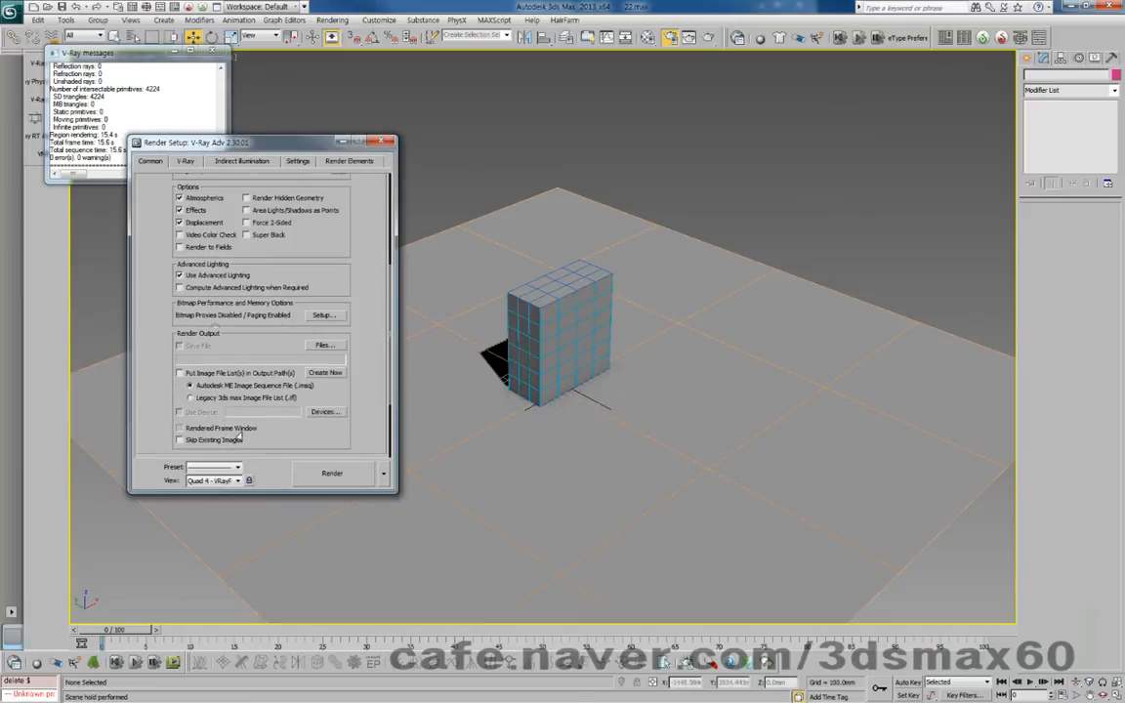
scroll(283, 437, "down", 5)
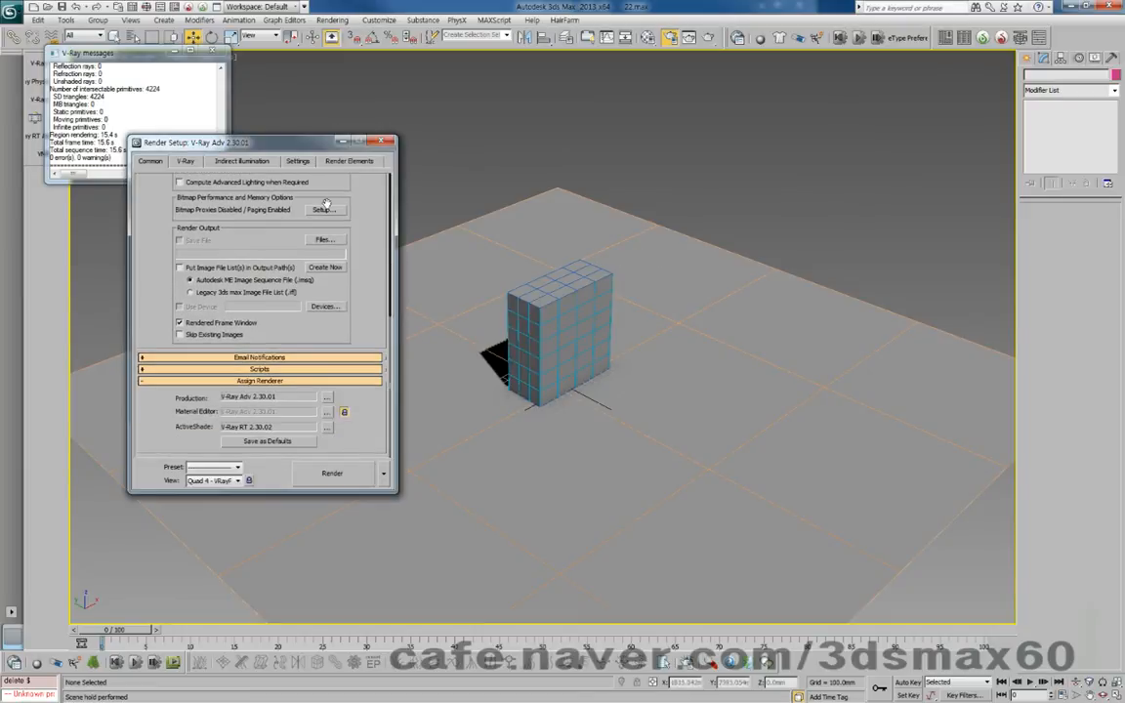
left_click(328, 400)
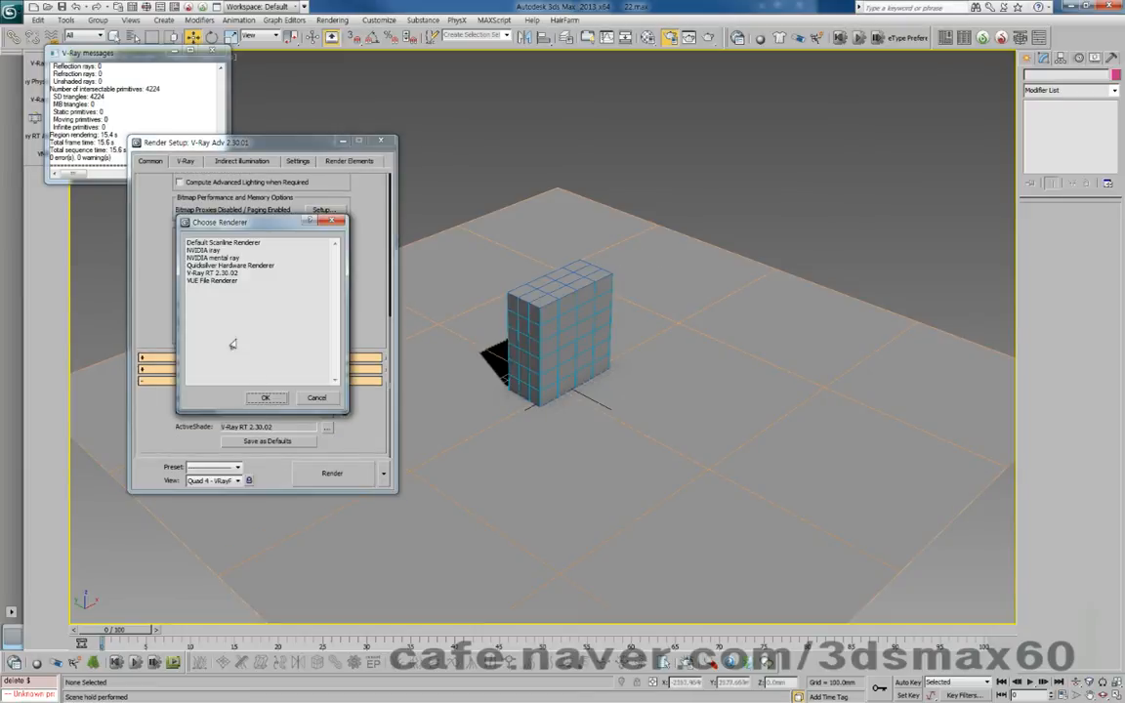
double_click(216, 243)
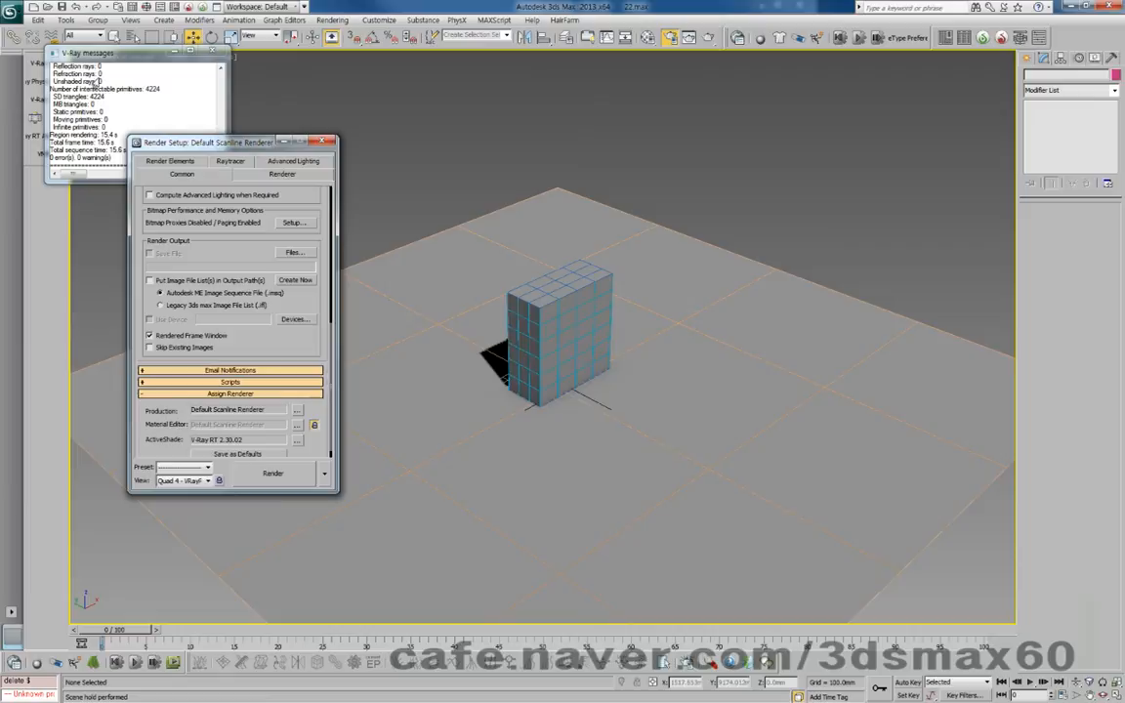
left_click(37, 20)
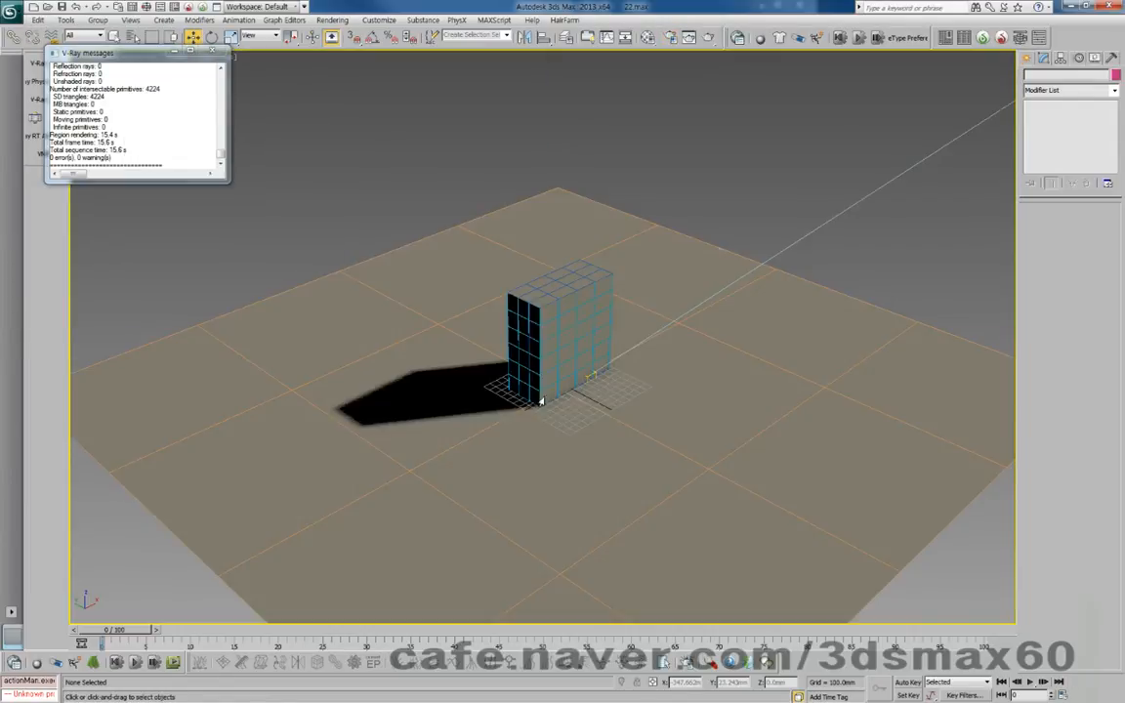
Hide the joint-line spline on the box's surface and render the camera view without it
key("q")
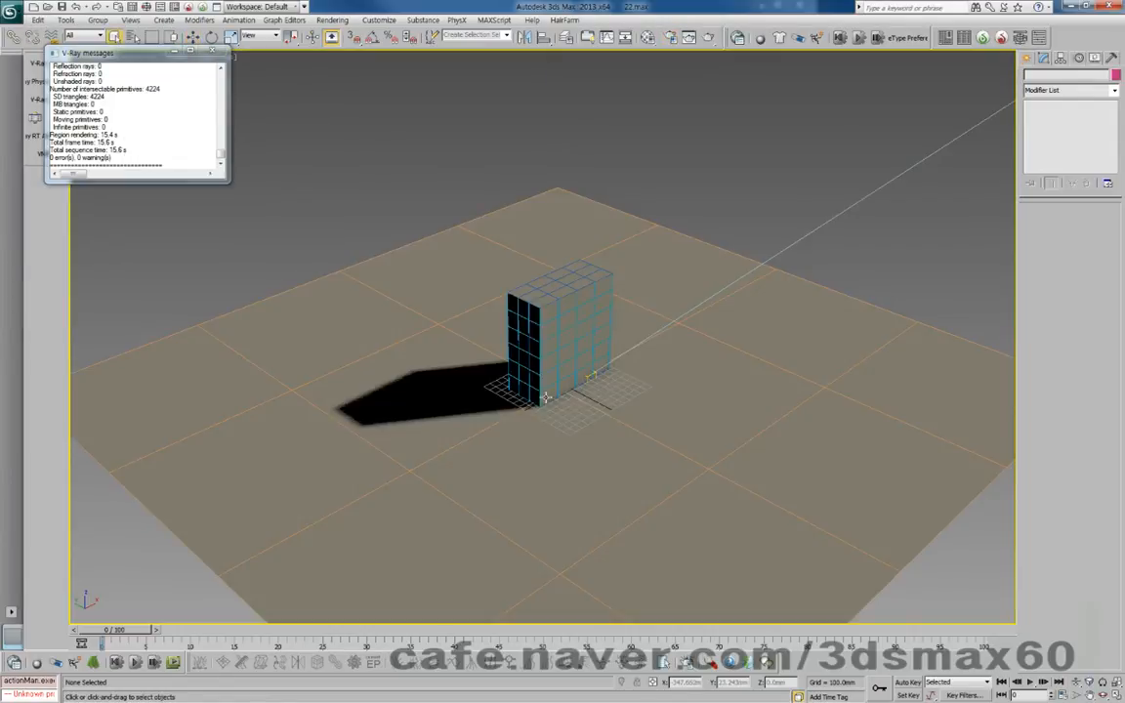
left_click(563, 344)
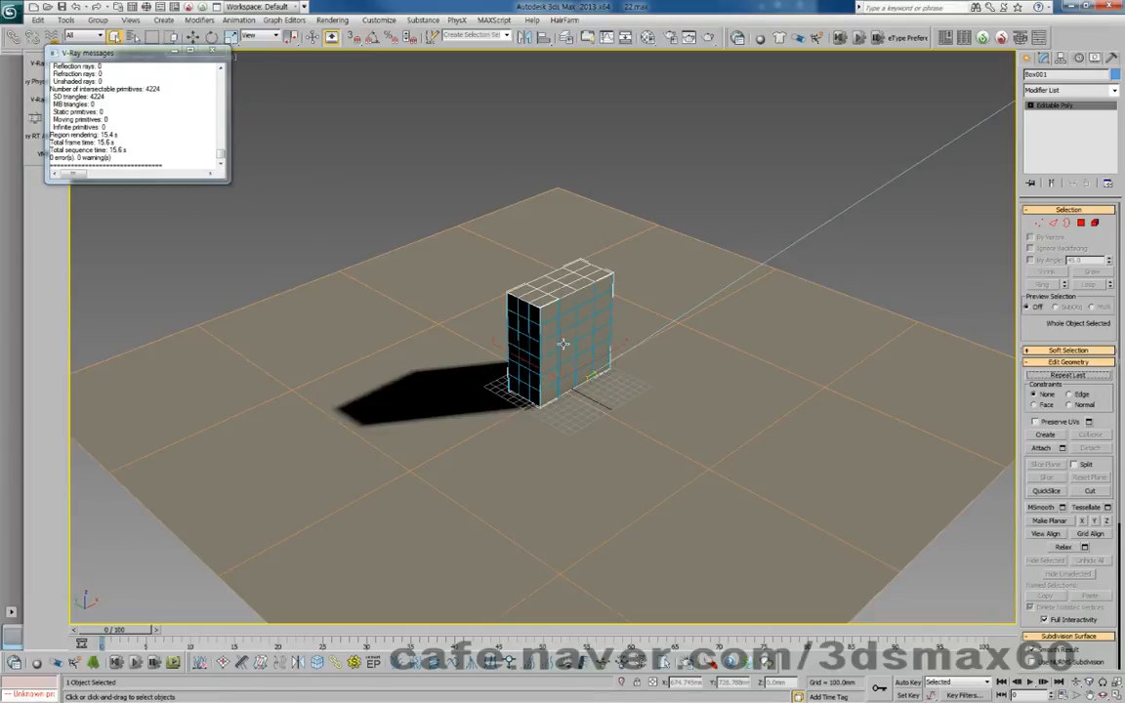
left_click(562, 347)
right_click(560, 345)
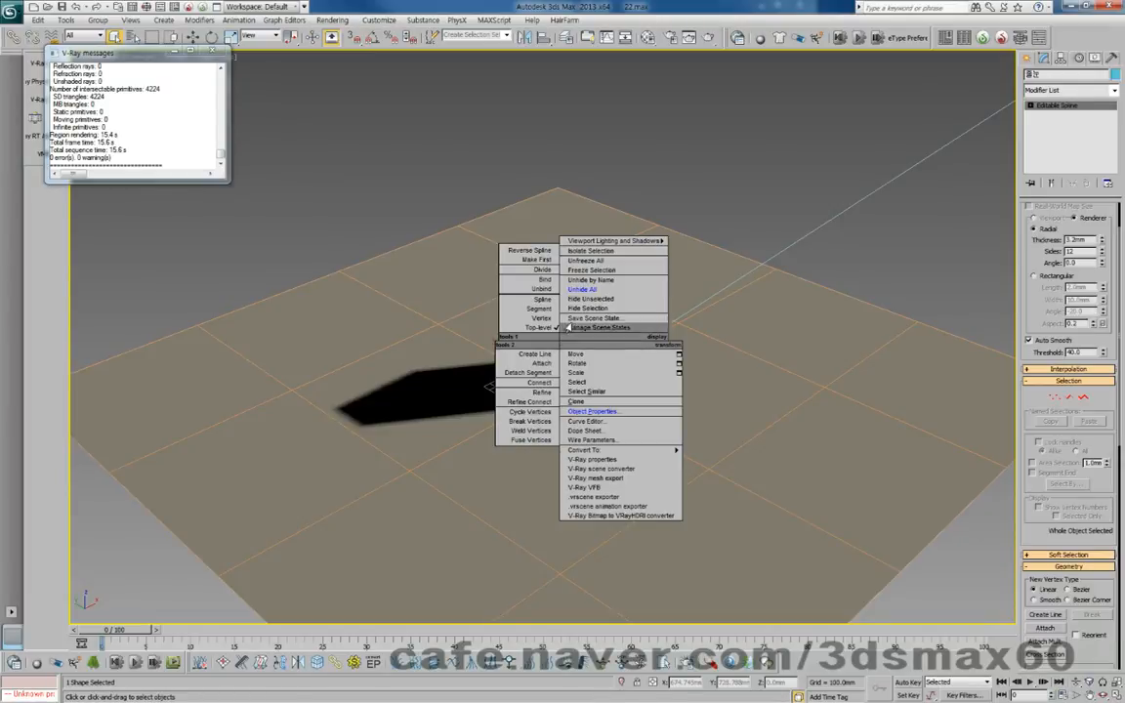
left_click(576, 309)
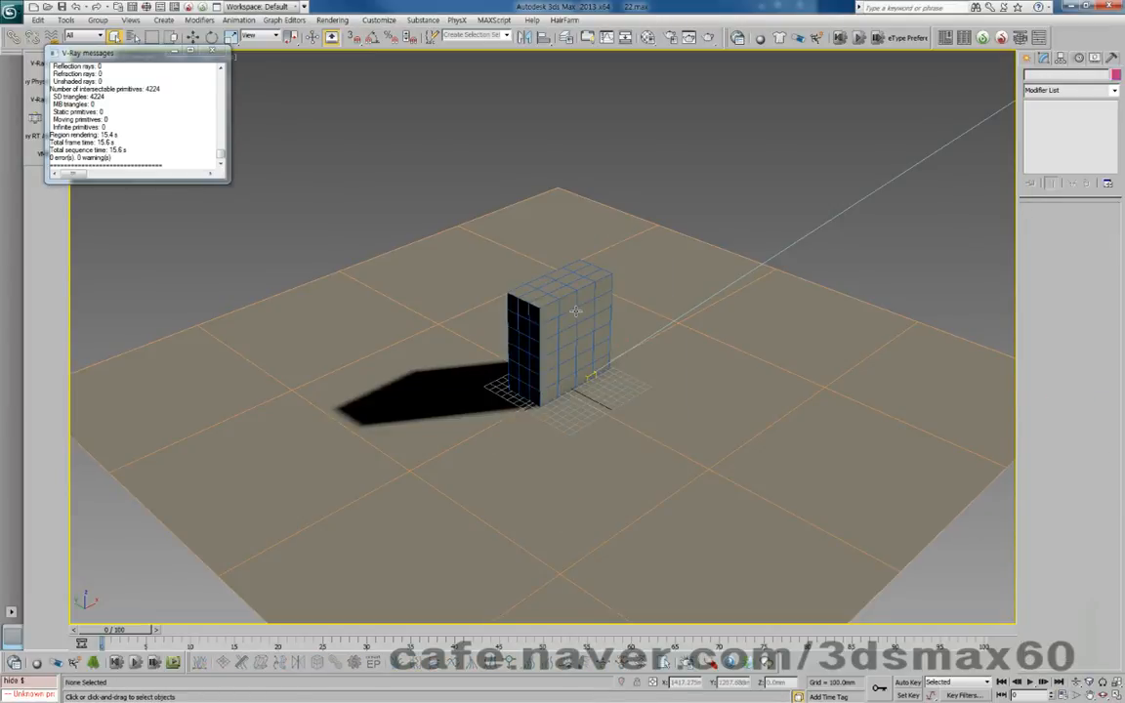
key("shift+q")
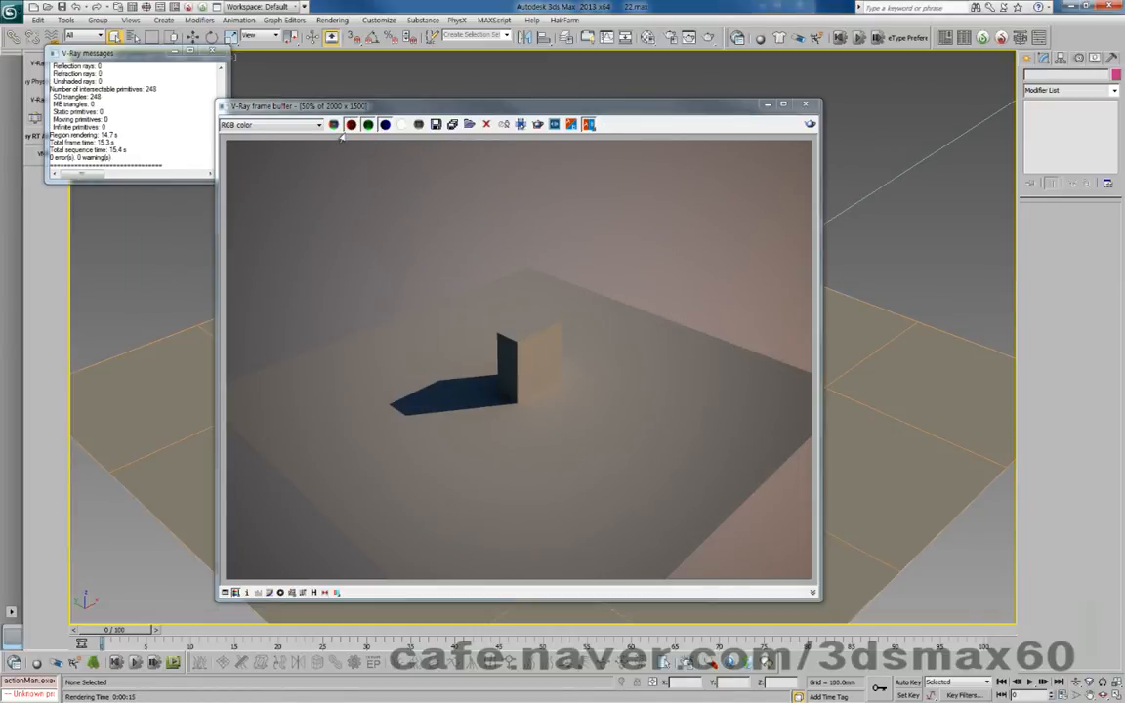
Save this render to the desktop as a Targa file named main_no and open the render settings
left_click(435, 124)
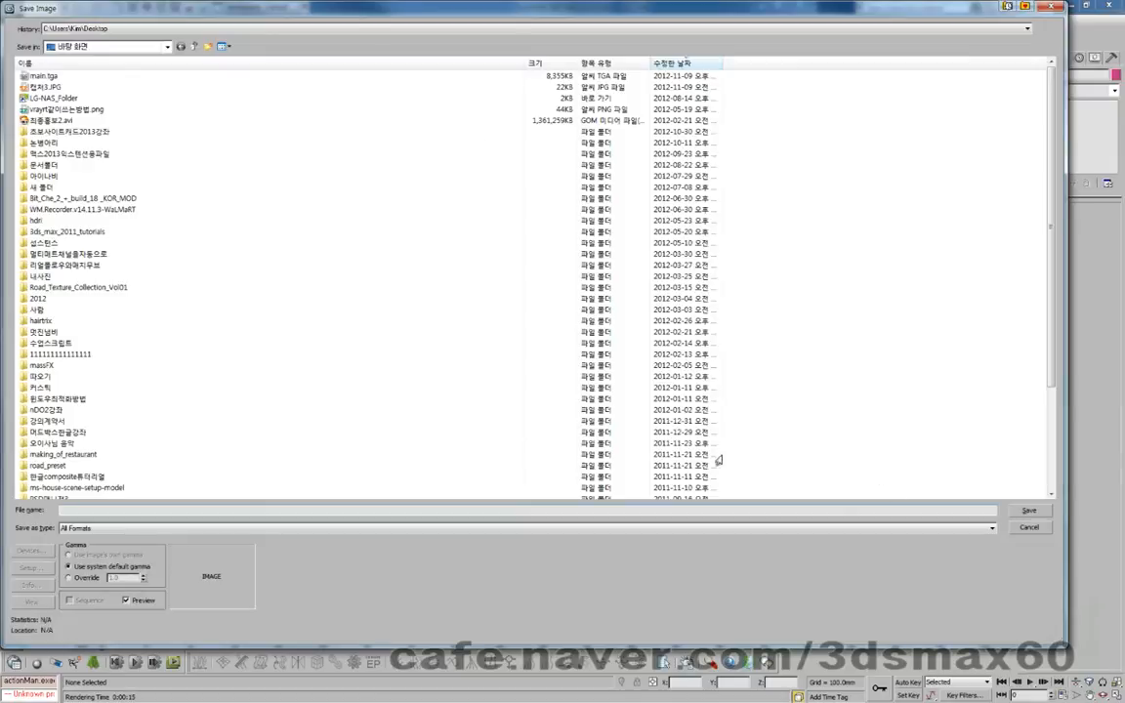
left_click(202, 527)
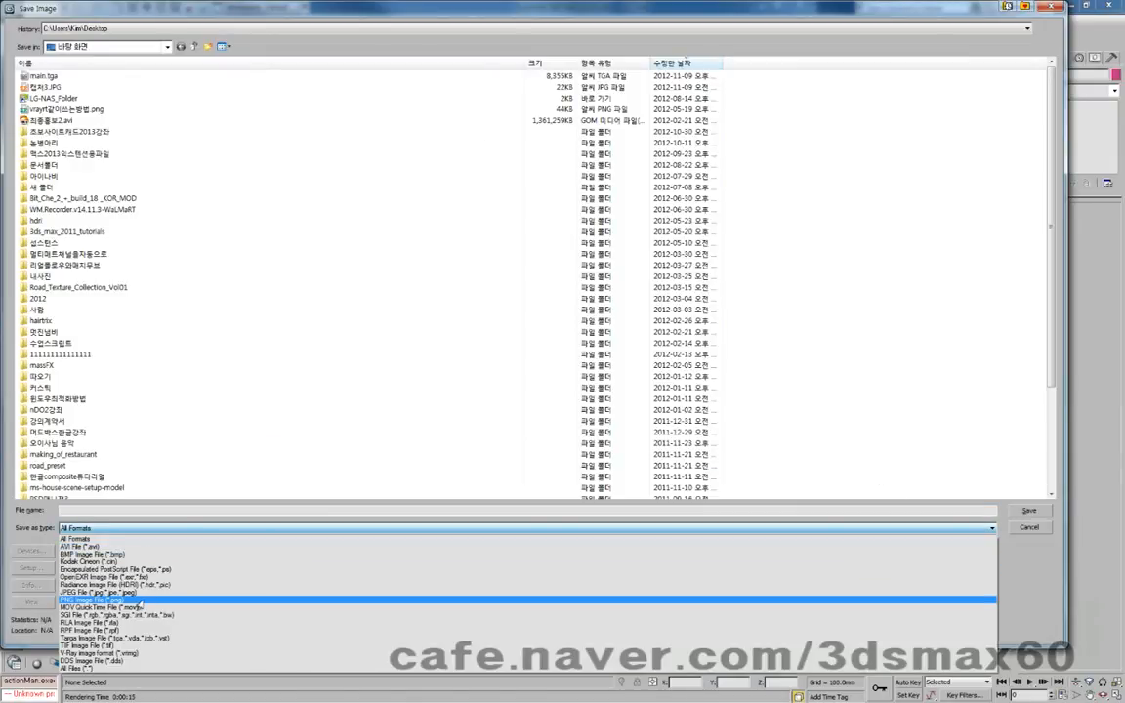
left_click(109, 637)
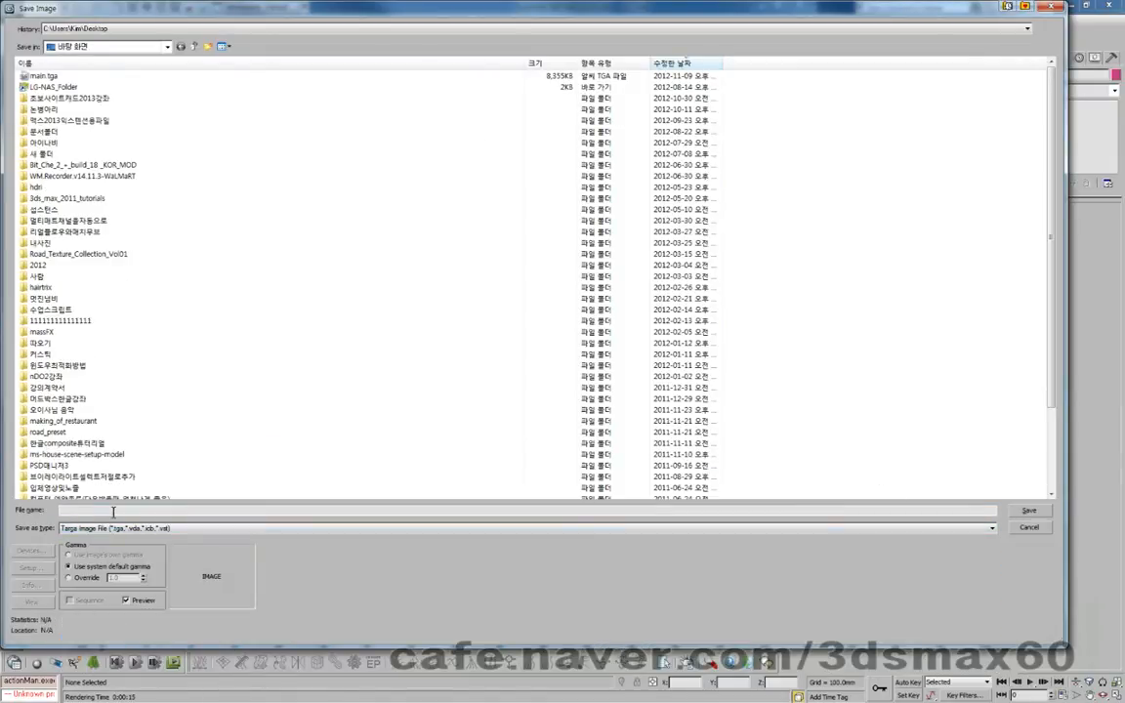
type("main_no")
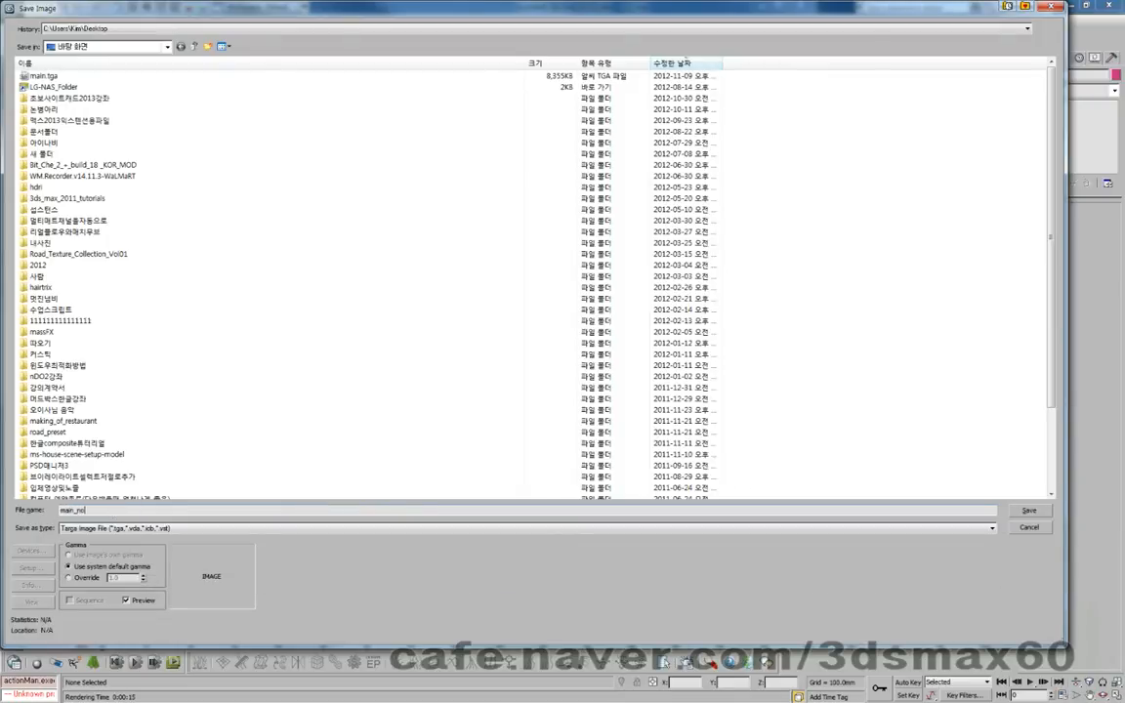
key("Return")
left_click(623, 395)
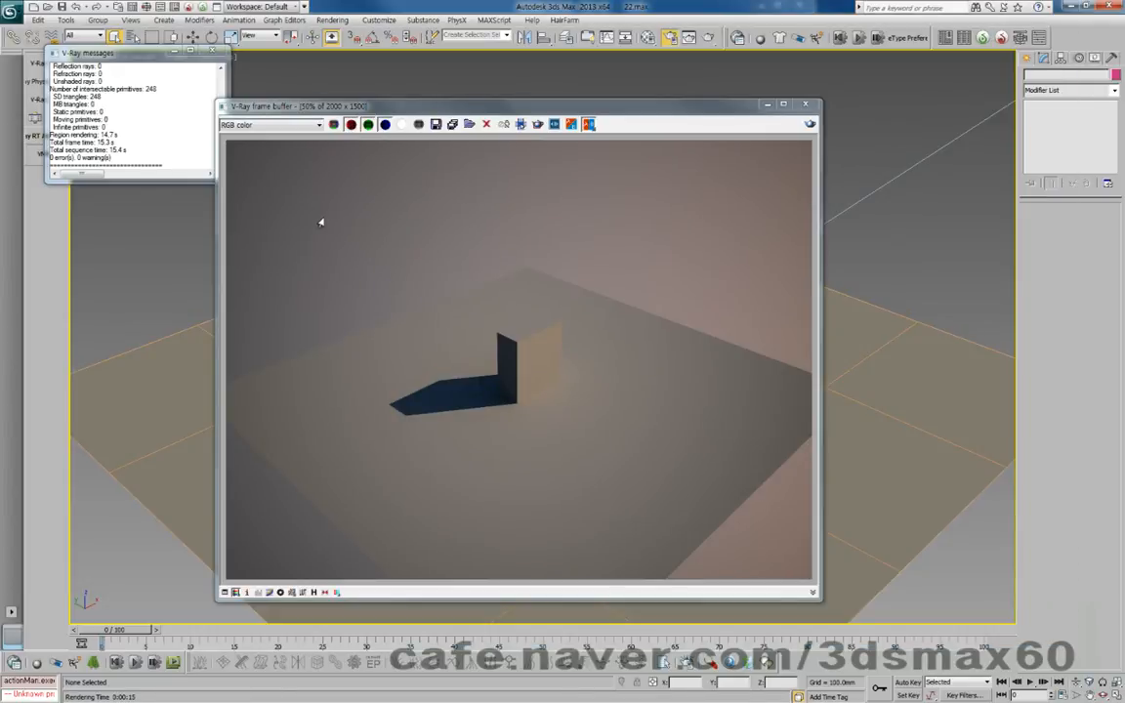
key("F10")
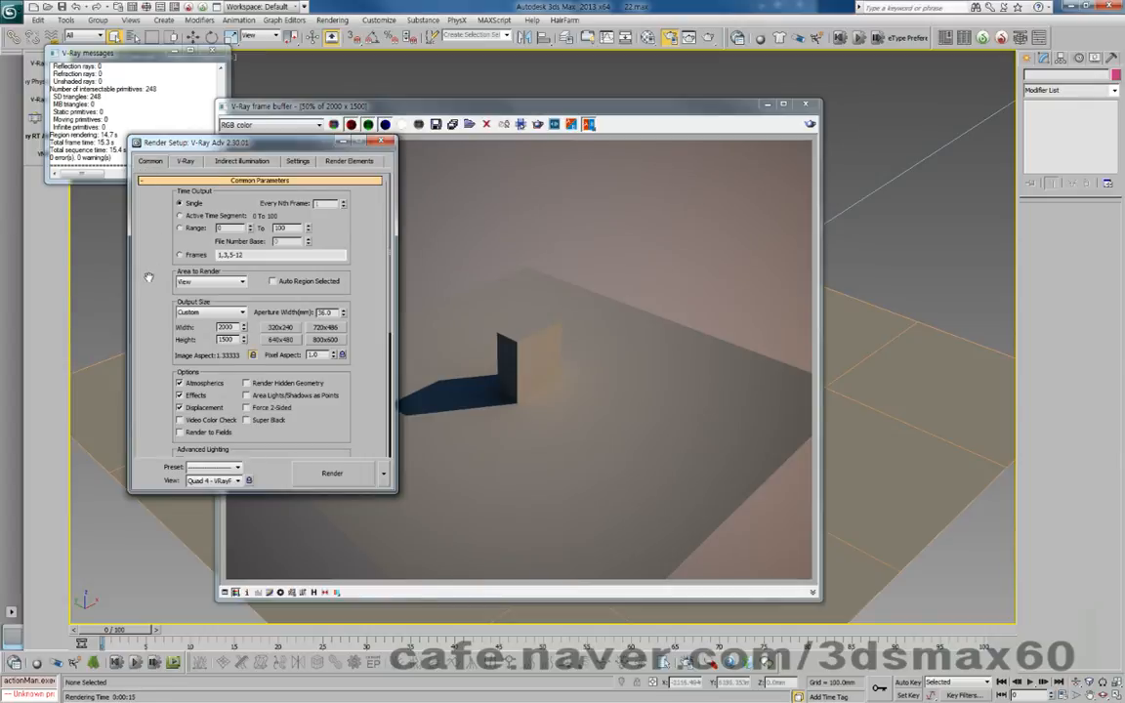
Examine the render output file location and the V-Ray raw image file option in the render settings
scroll(220, 371, "down", 5)
scroll(246, 394, "down", 2)
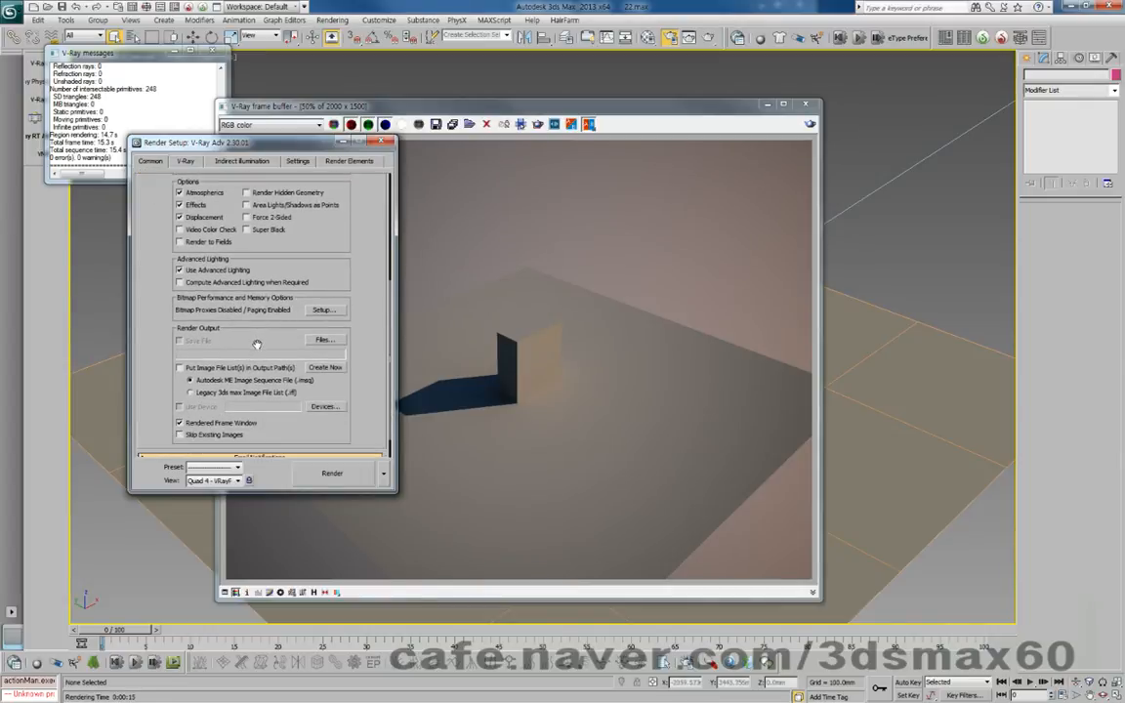
left_click(324, 341)
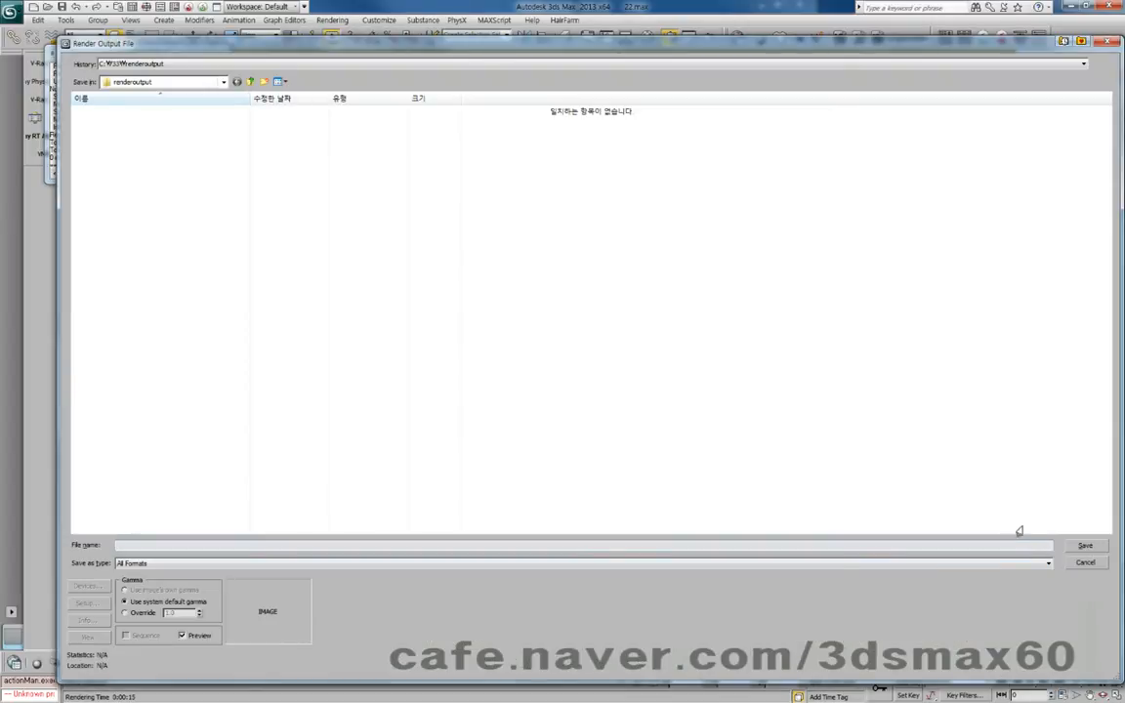
key("Escape")
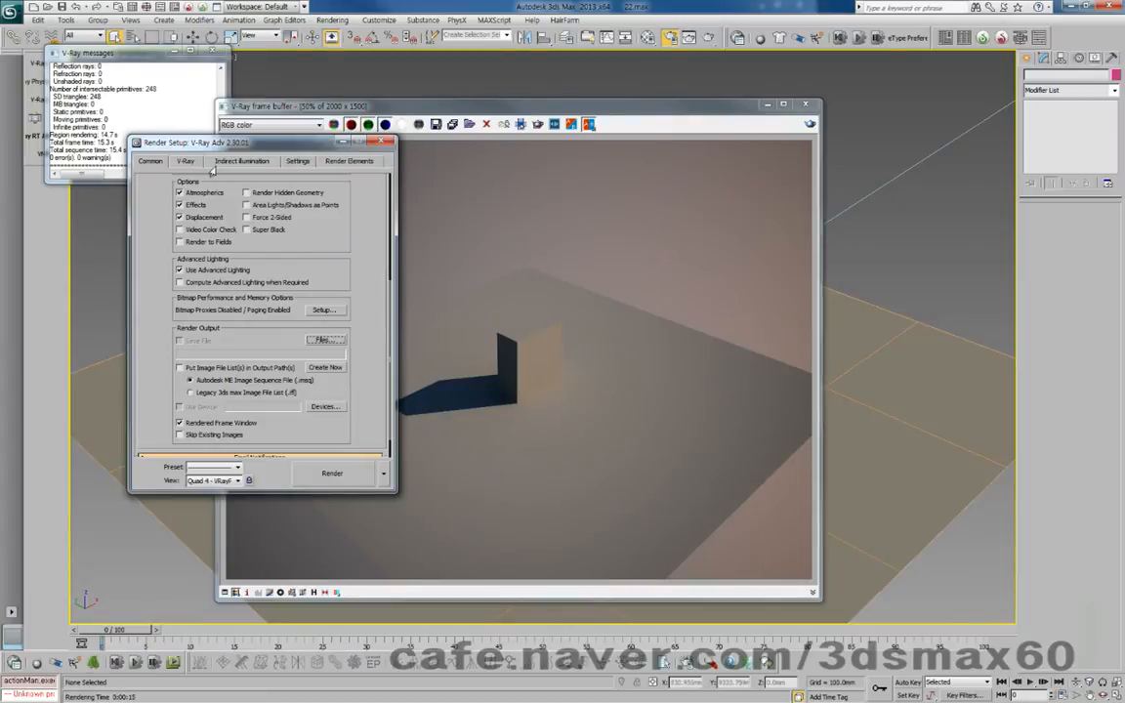
left_click(185, 160)
left_click(203, 330)
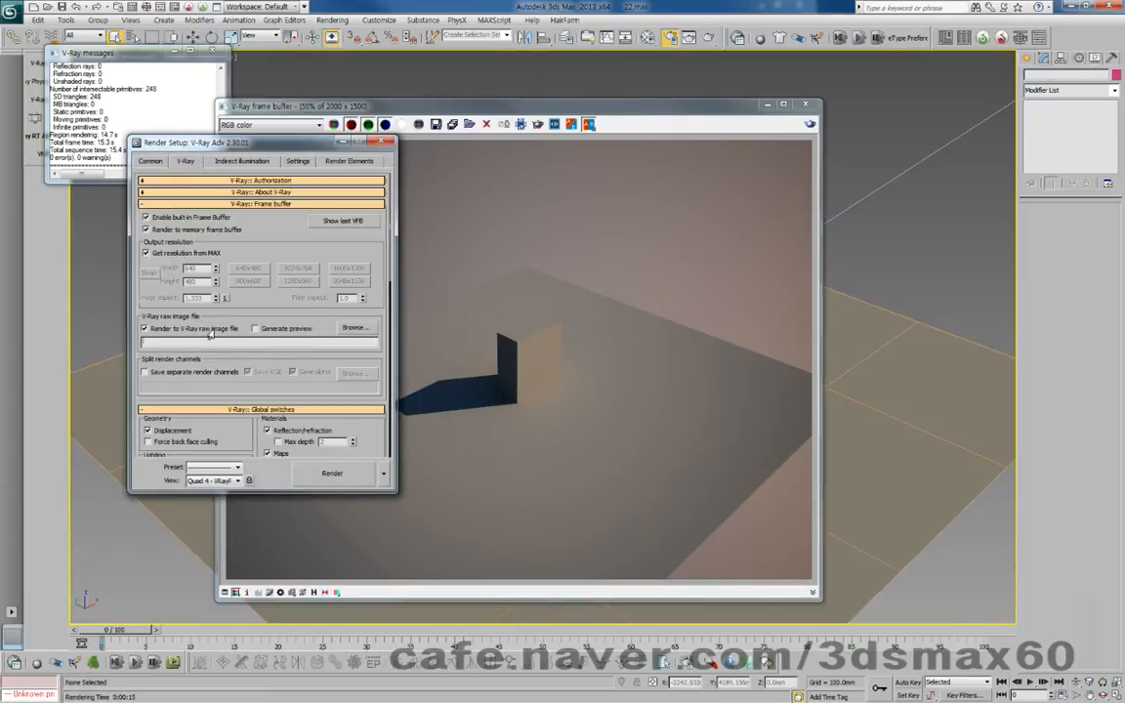
left_click(207, 330)
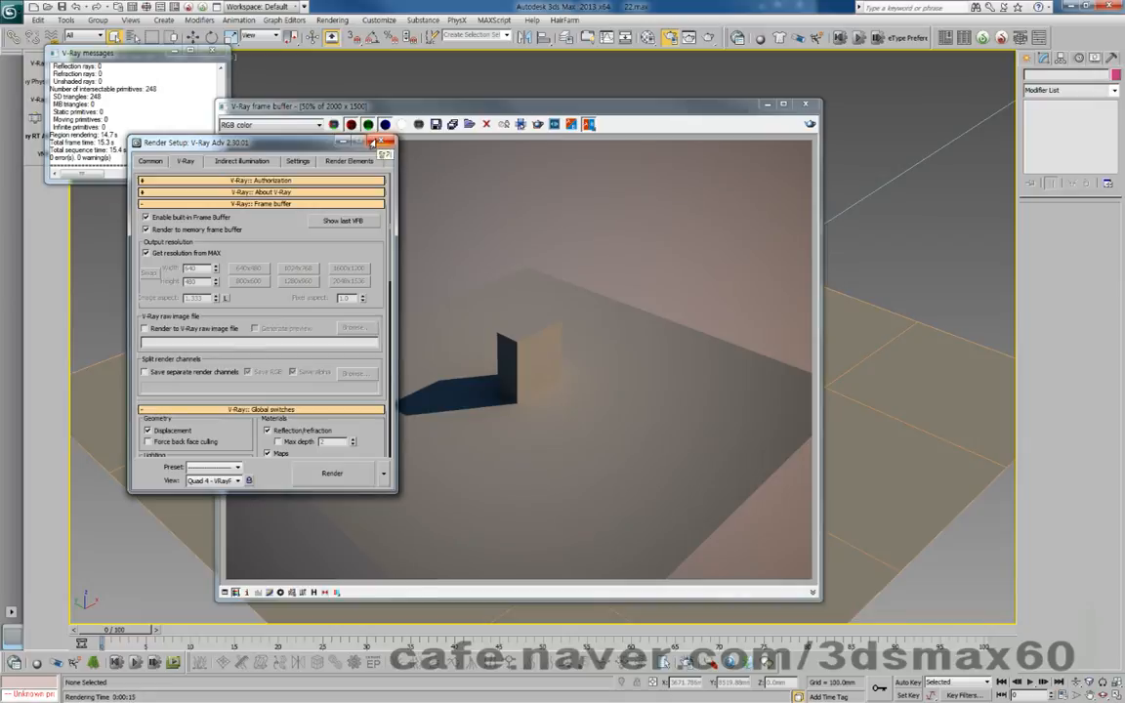
Close the render settings and the V-Ray frame buffer
left_click(381, 142)
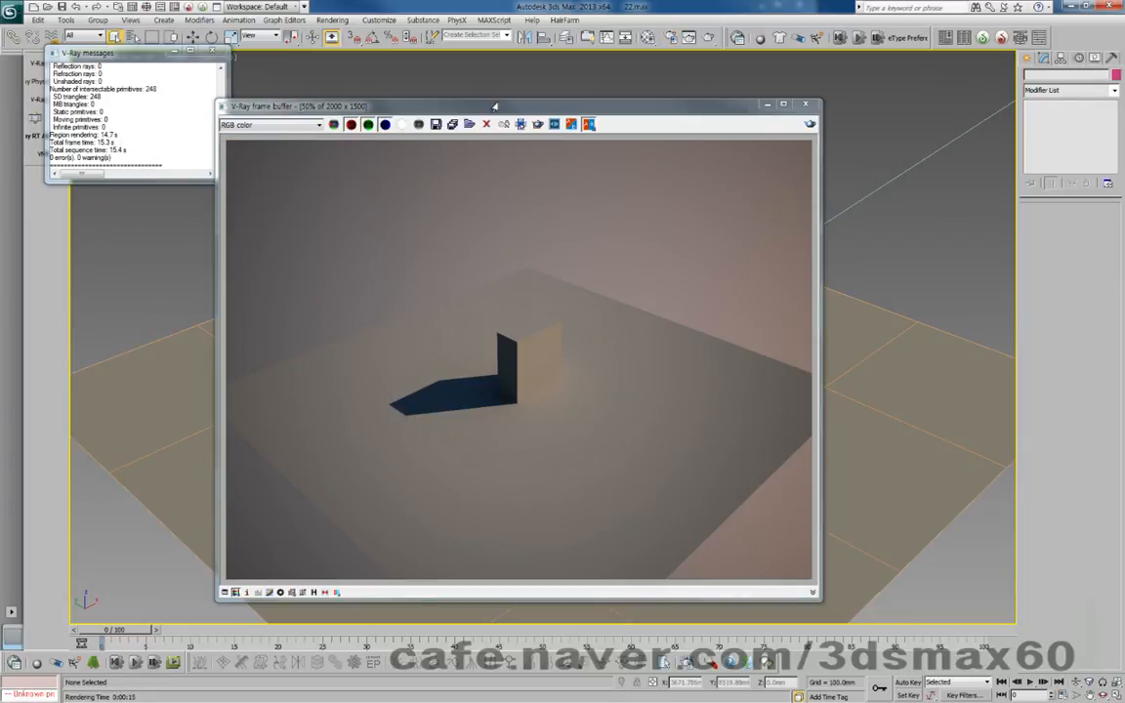
left_click_drag(494, 106, 553, 100)
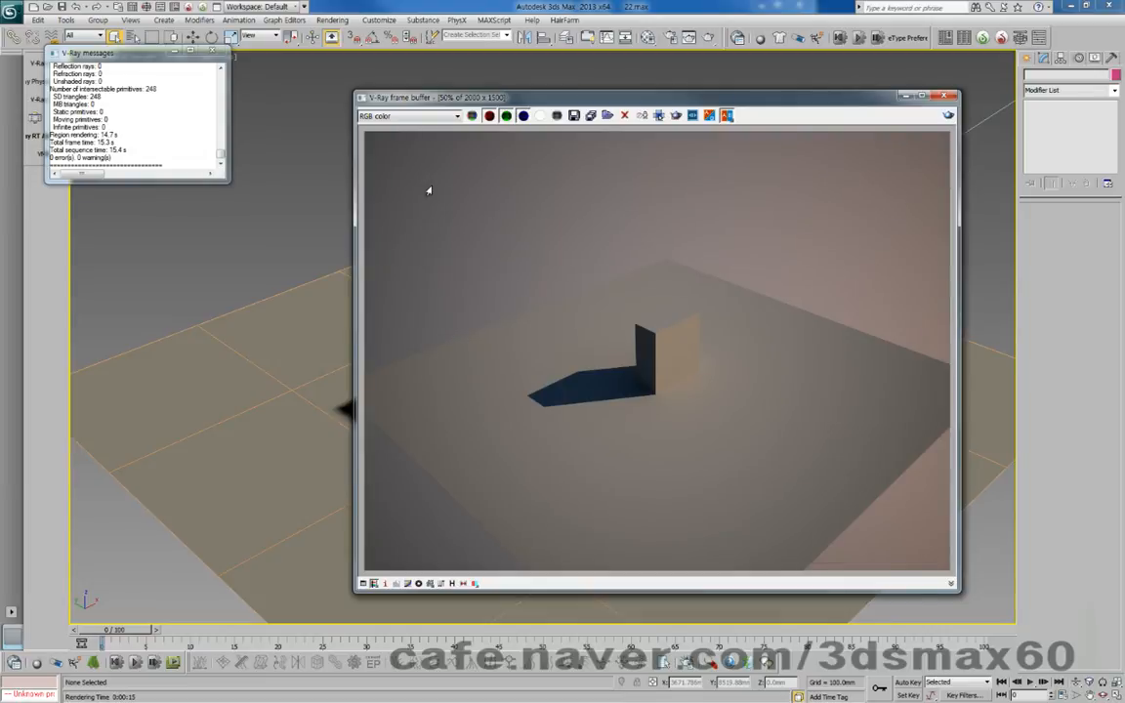
left_click(944, 96)
Unhide all objects in the scene and delete the V-Ray sun light
right_click(737, 258)
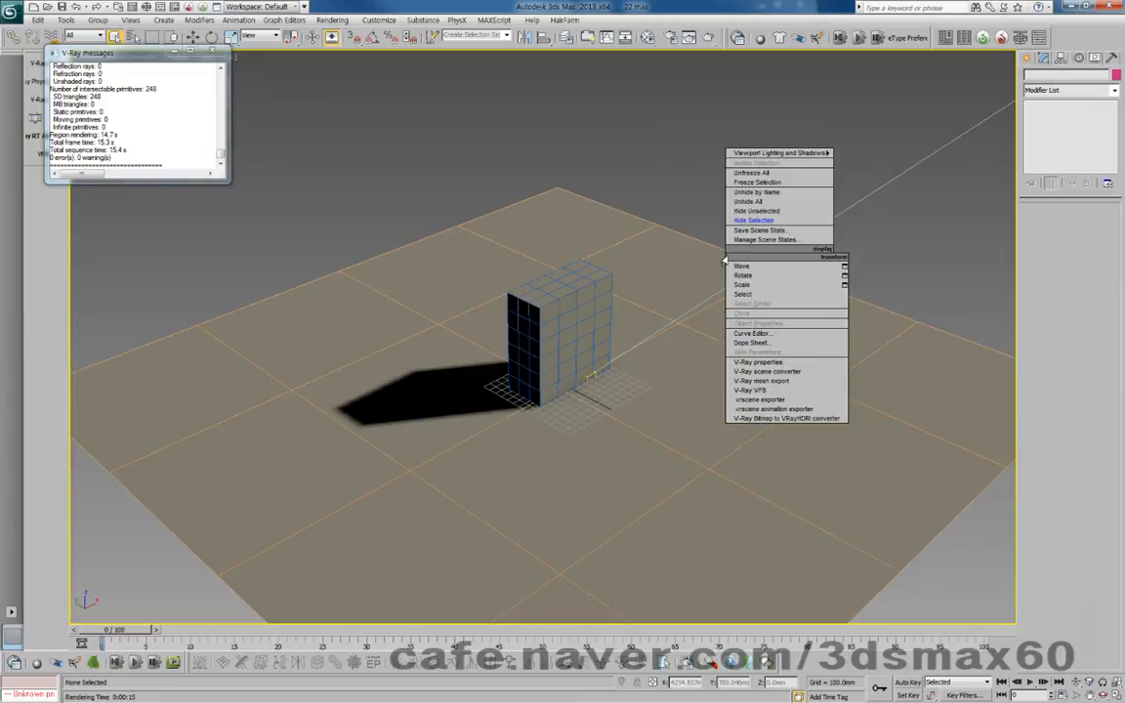
left_click(746, 202)
left_click(826, 224)
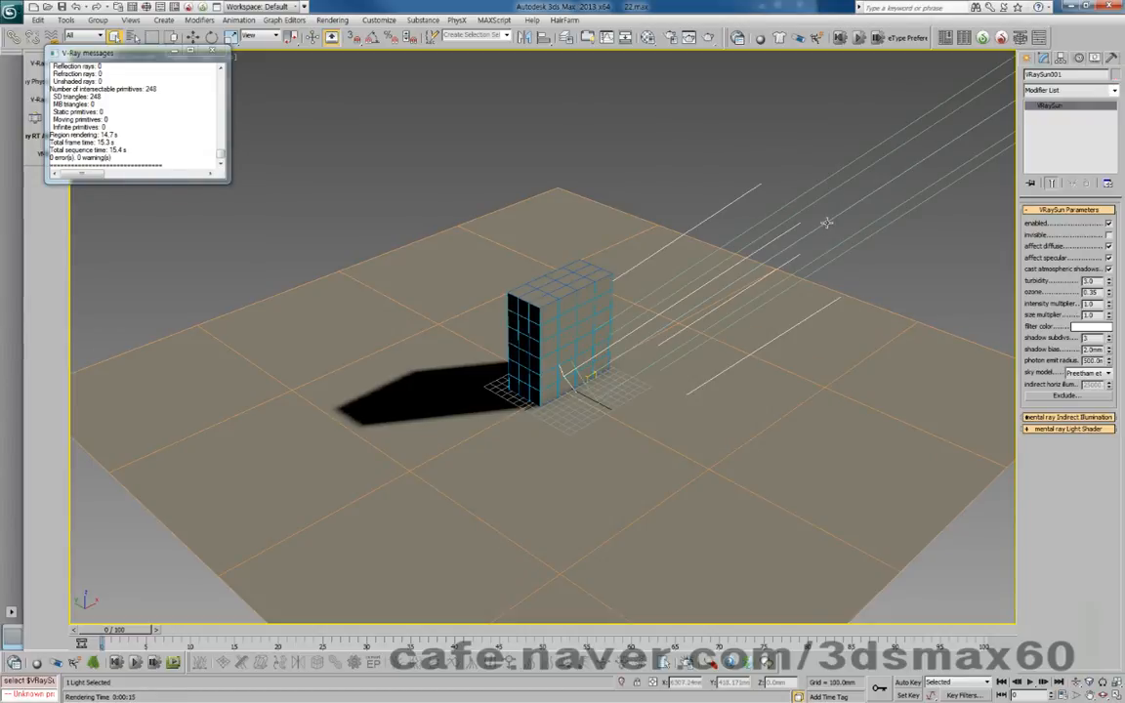
key("Delete")
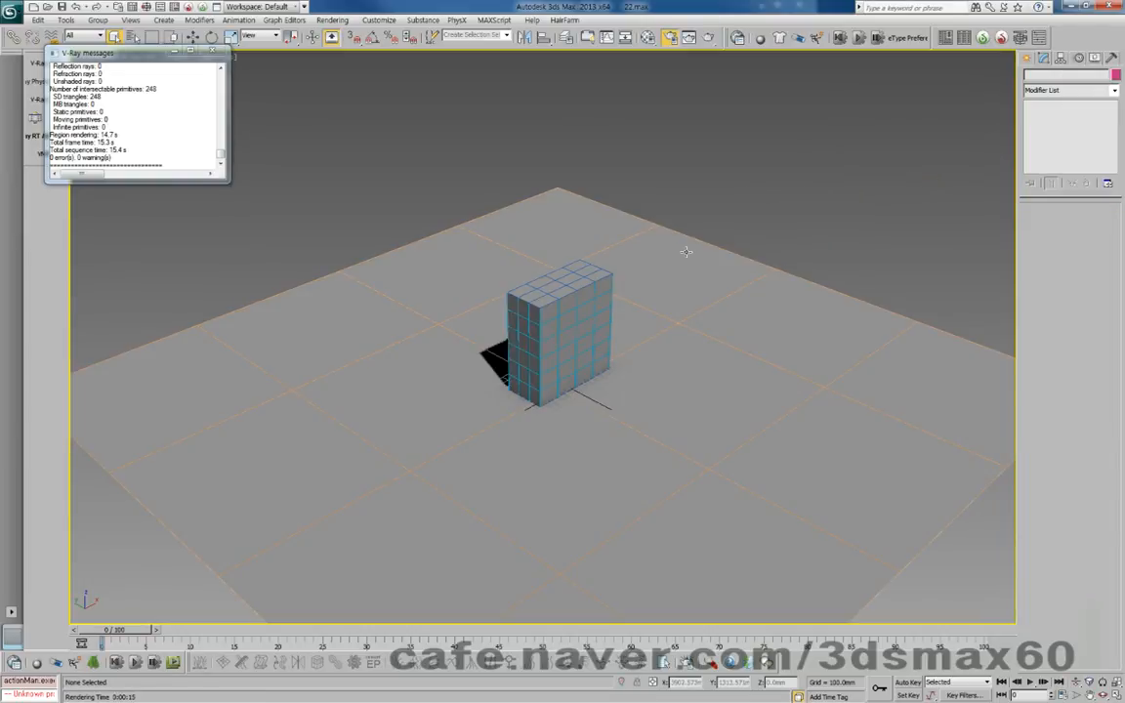
Assign the Default Scanline Renderer as the production renderer and review its renderer options
key("F10")
left_click(150, 162)
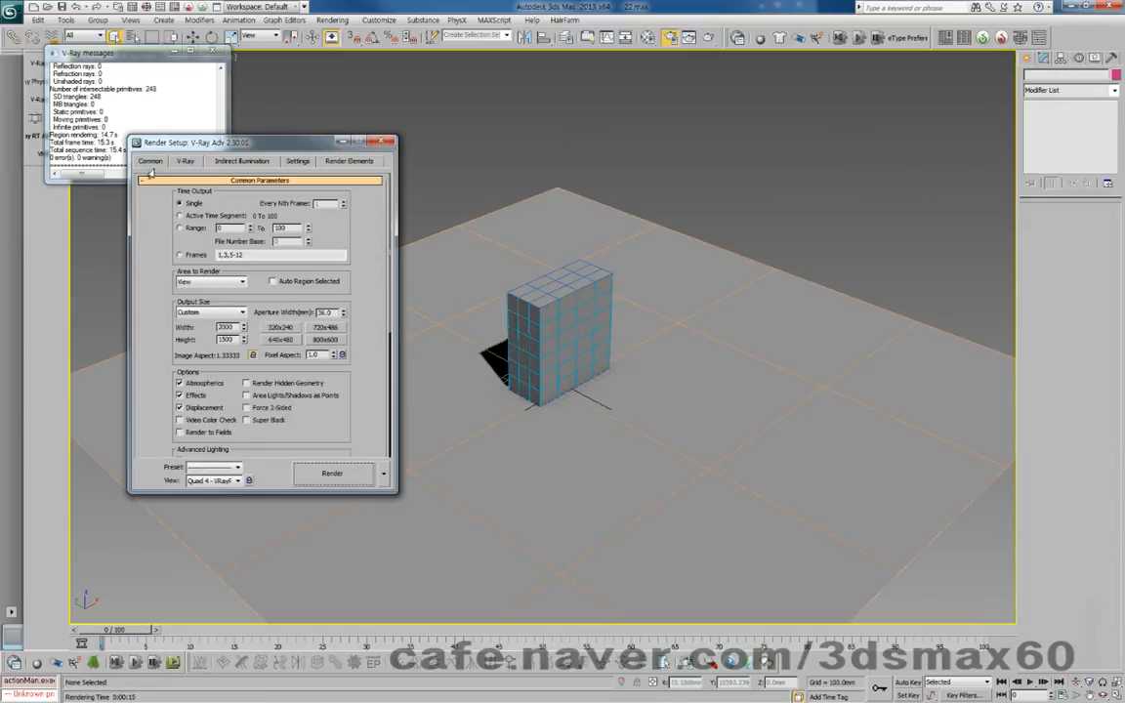
scroll(303, 363, "down", 5)
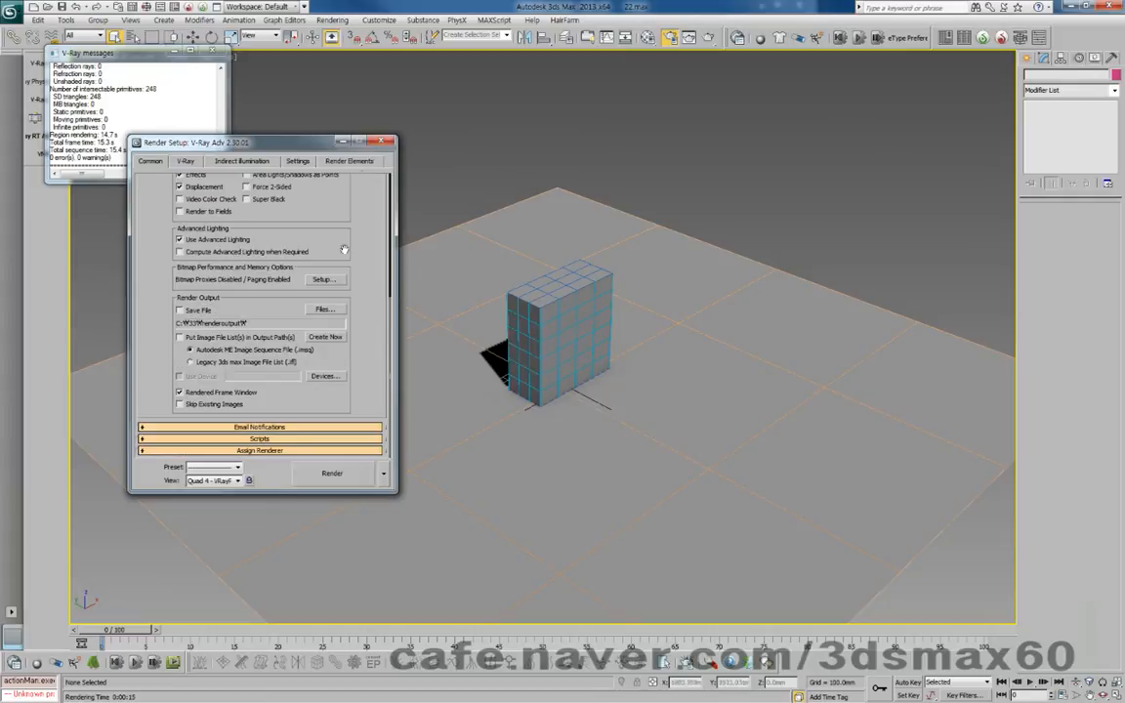
left_click(259, 450)
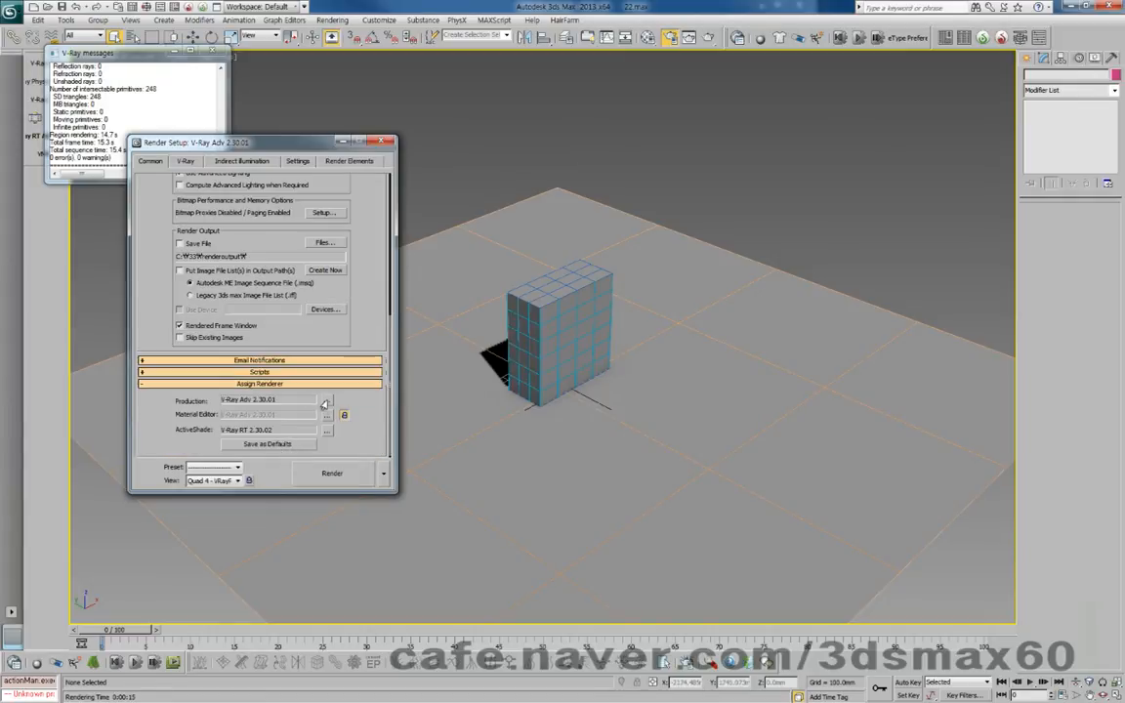
left_click(327, 401)
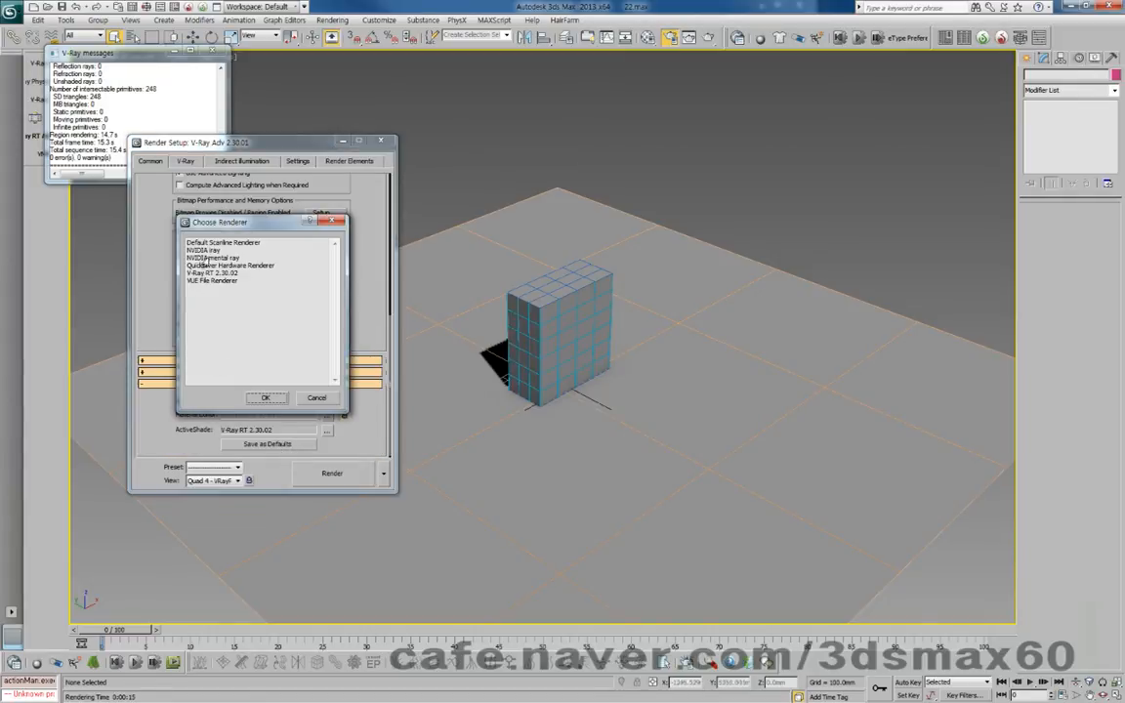
double_click(214, 243)
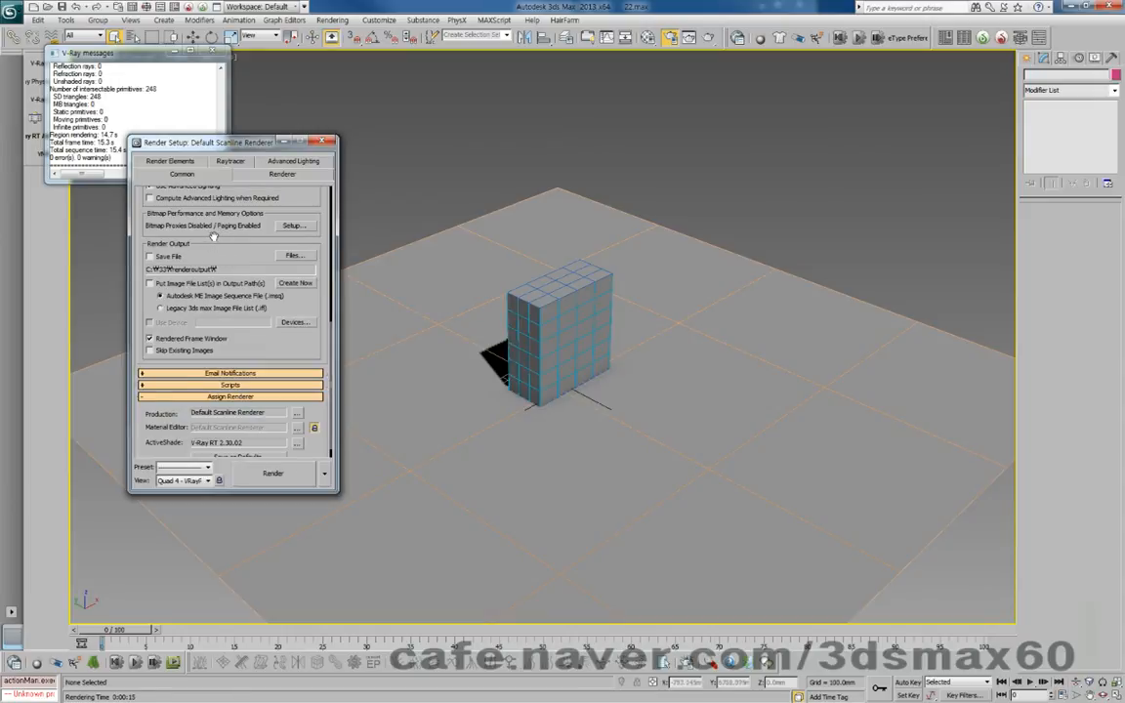
left_click(246, 174)
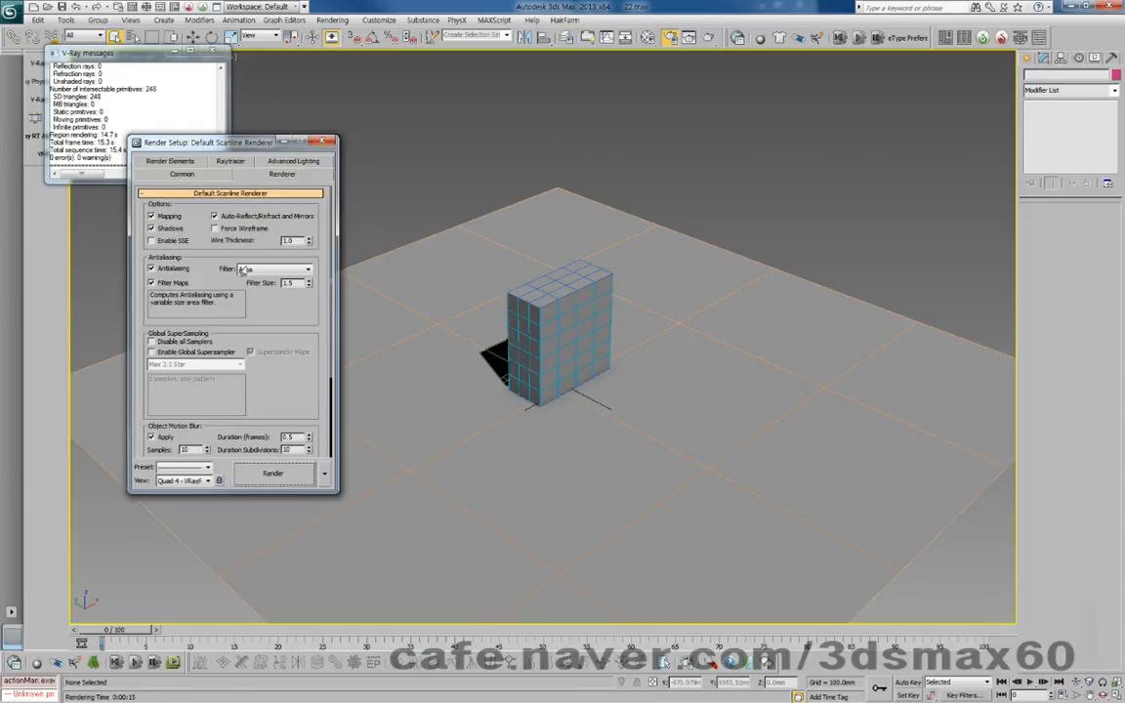
left_click(152, 340)
left_click(175, 242)
Select the spline outlining the box and change Material #2 to the Standard type
left_click(548, 322)
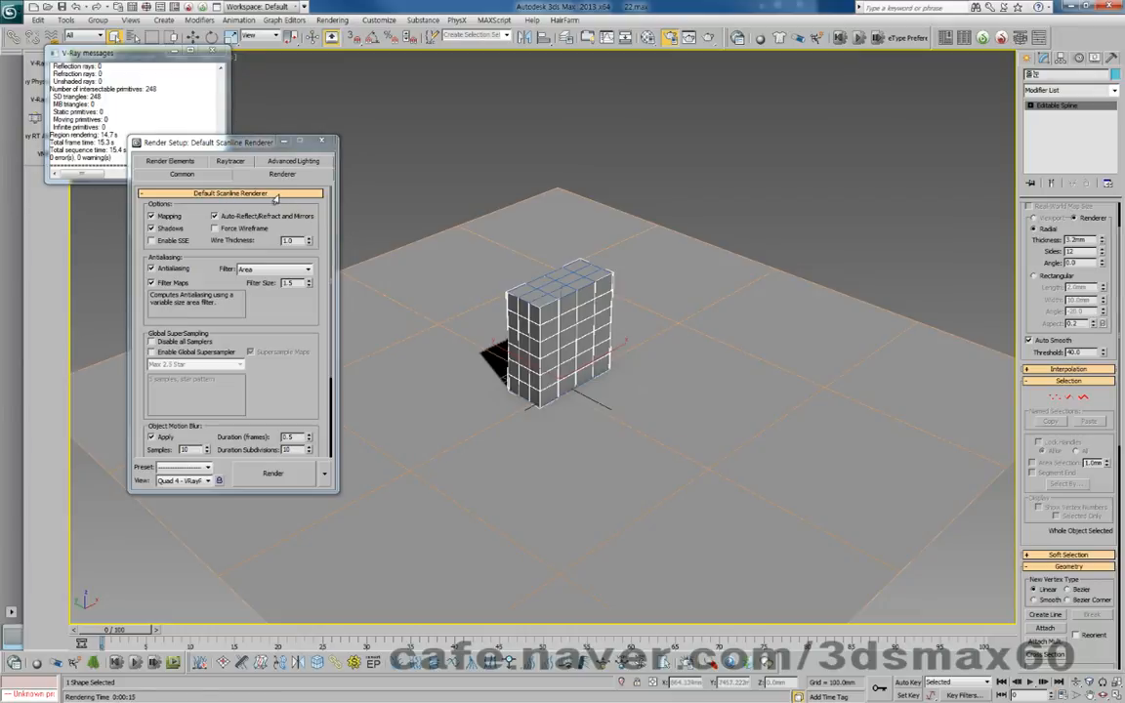
key("m")
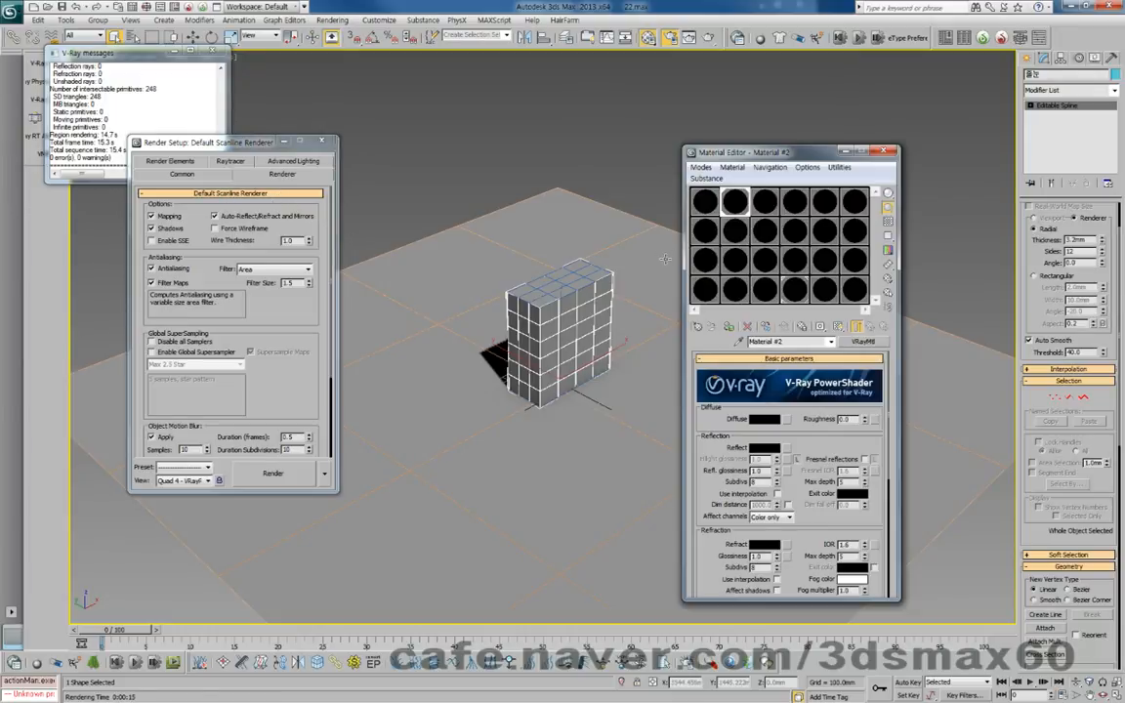
left_click(698, 325)
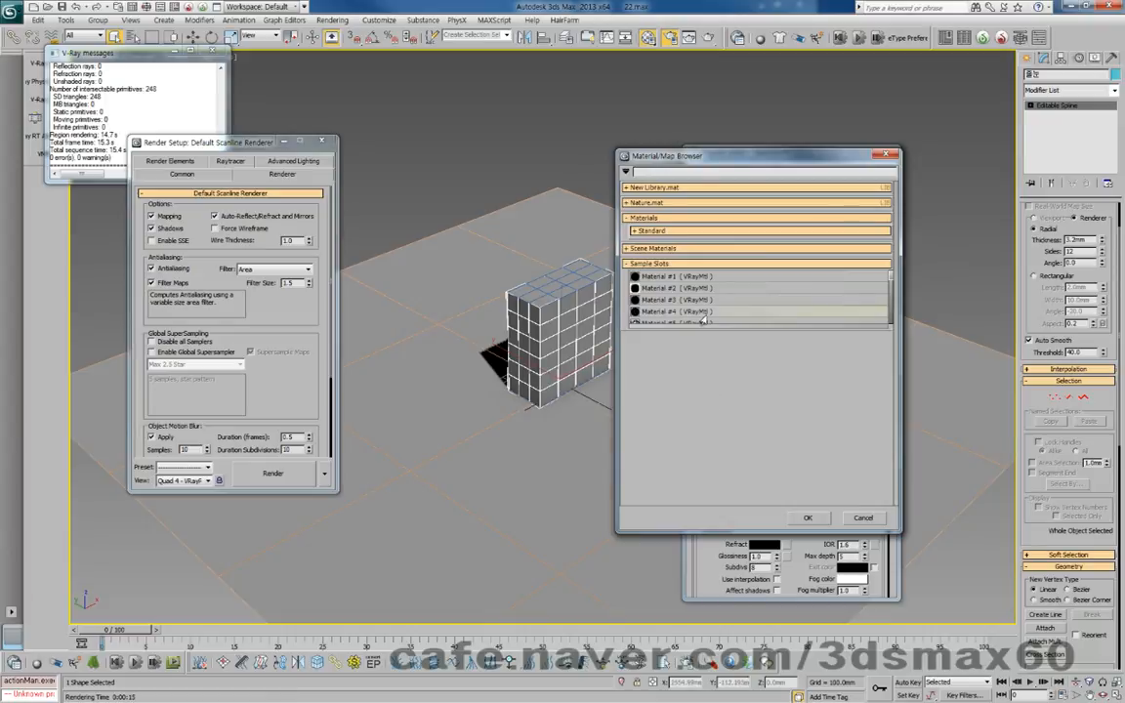
left_click(664, 230)
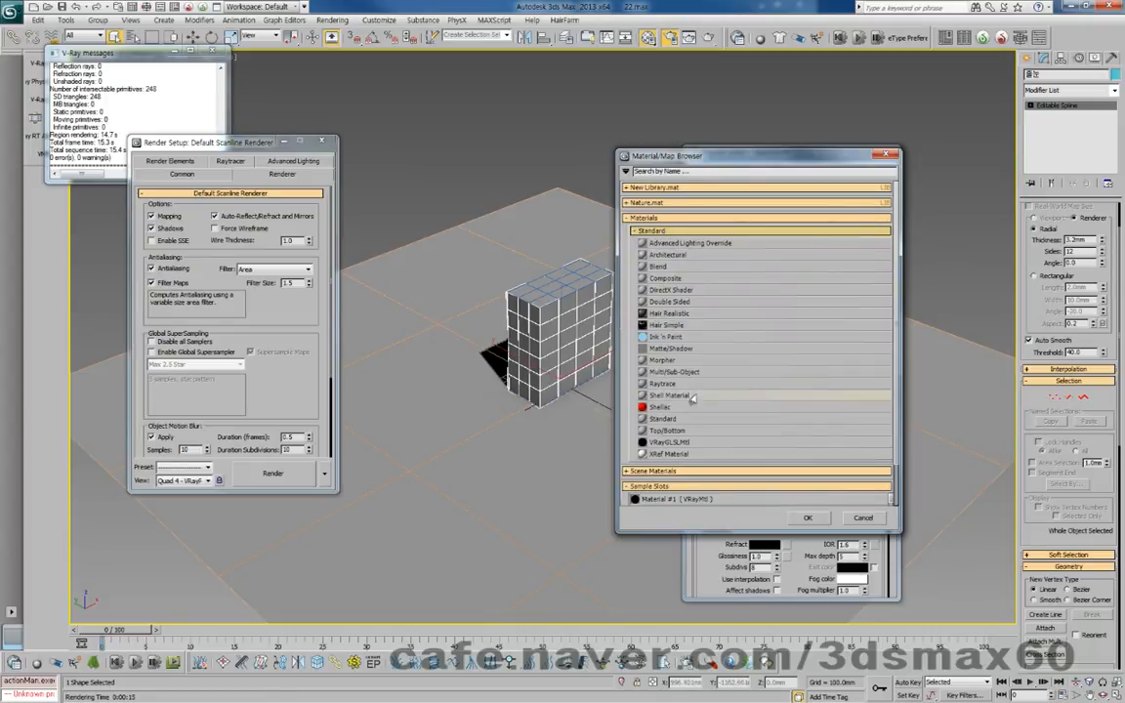
double_click(666, 419)
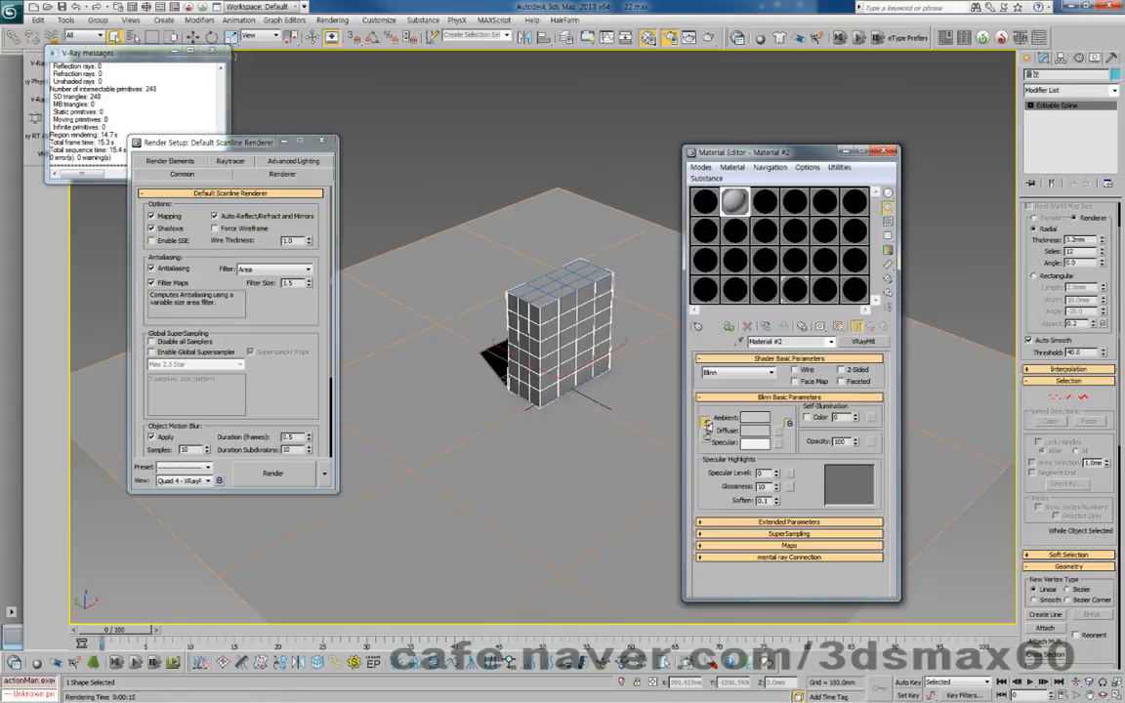
Set Material #2's diffuse color to black, assign it to the selected spline, and close the render settings and V-Ray messages windows
left_click(754, 430)
left_click_drag(339, 282, 338, 209)
left_click(432, 322)
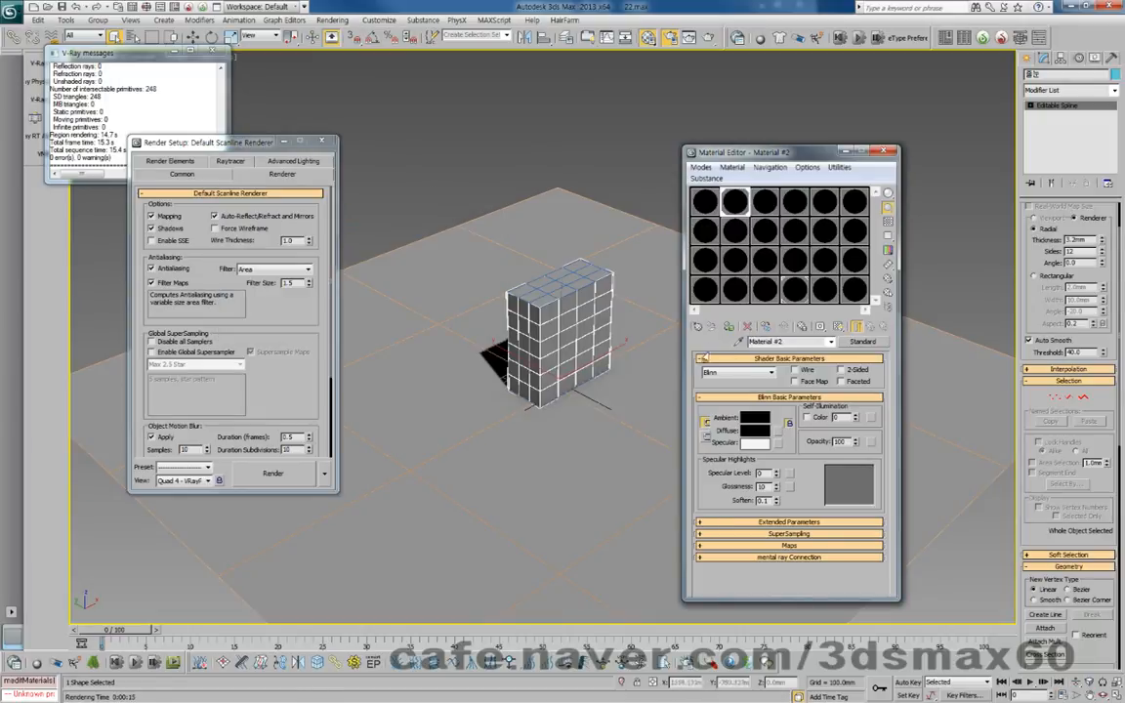
left_click(726, 331)
left_click(319, 144)
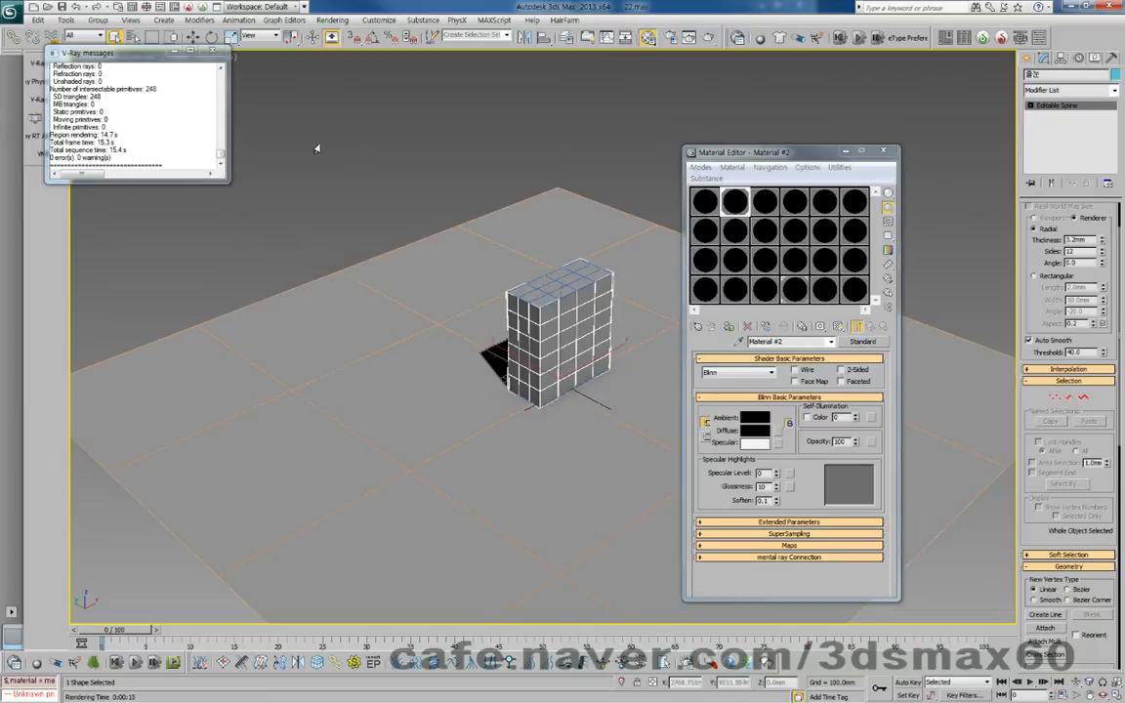
left_click(219, 55)
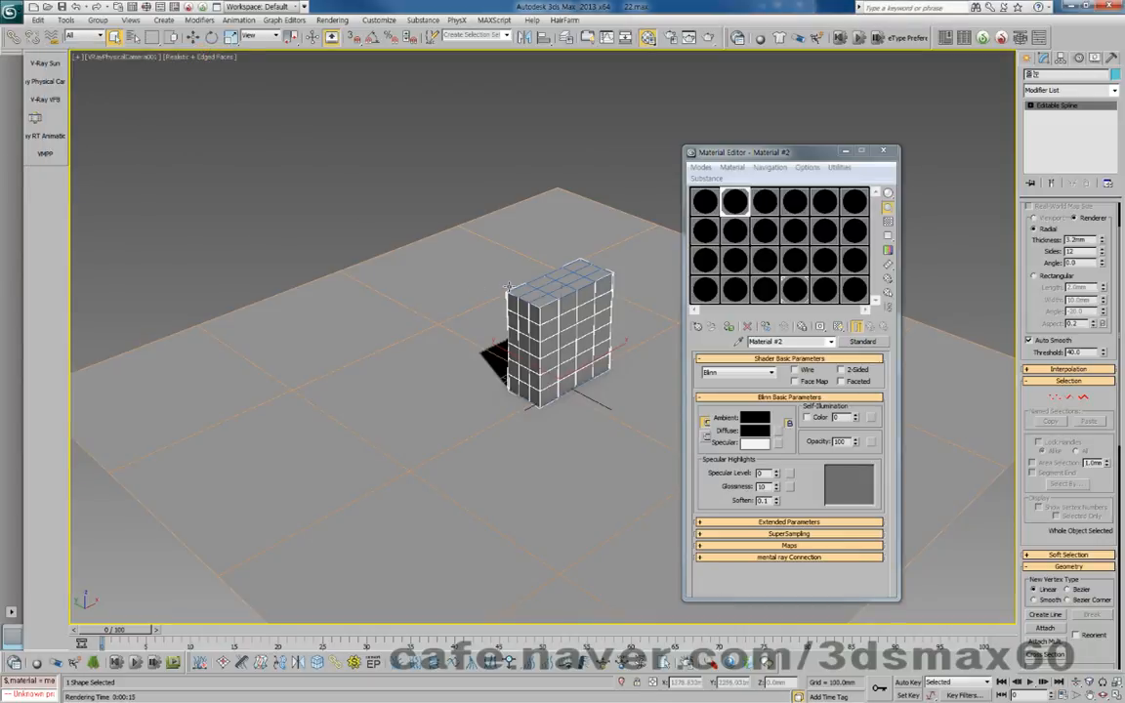
left_click(85, 36)
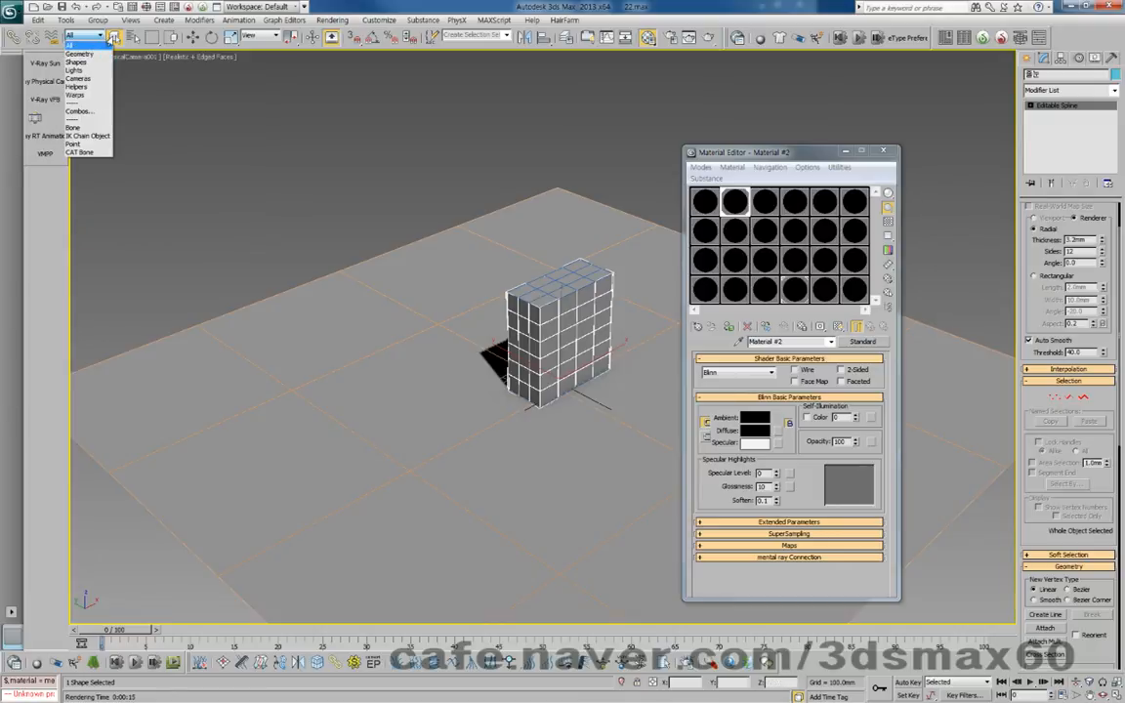
left_click(113, 37)
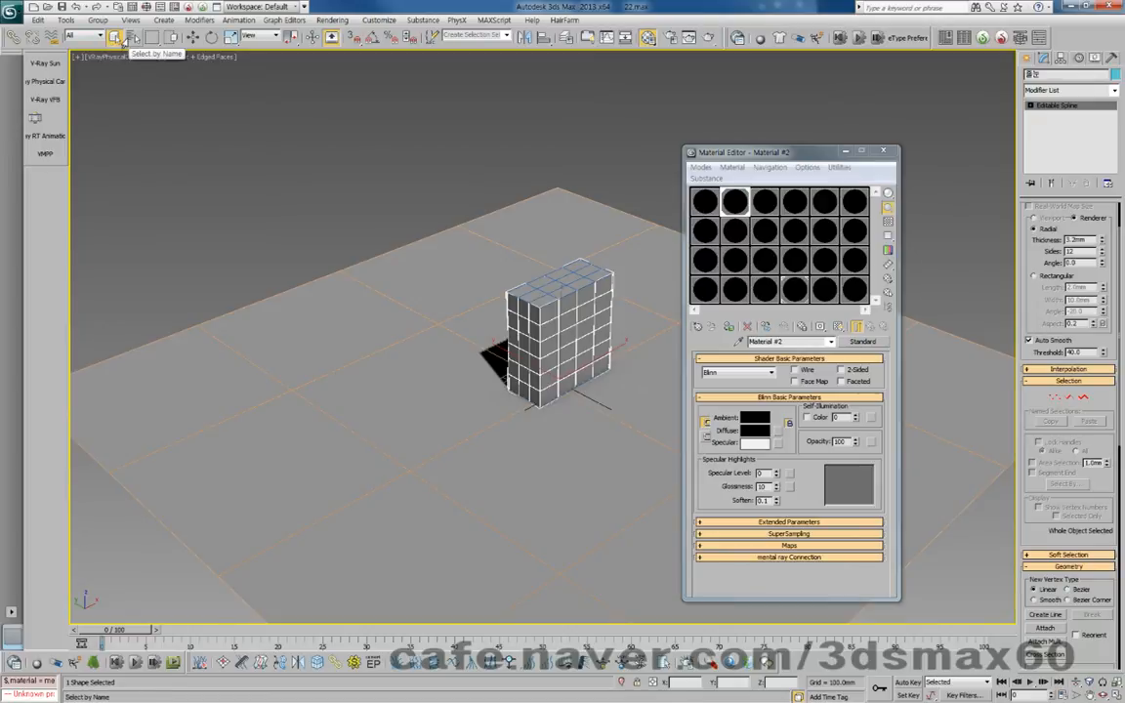
left_click(86, 36)
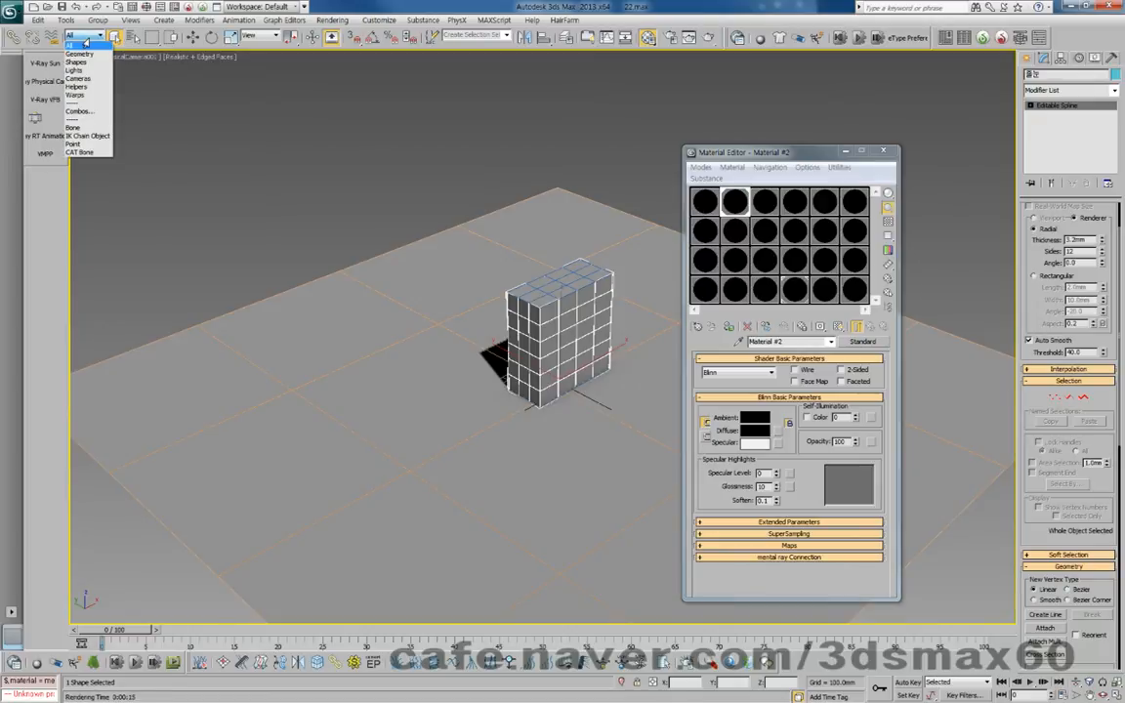
left_click(79, 112)
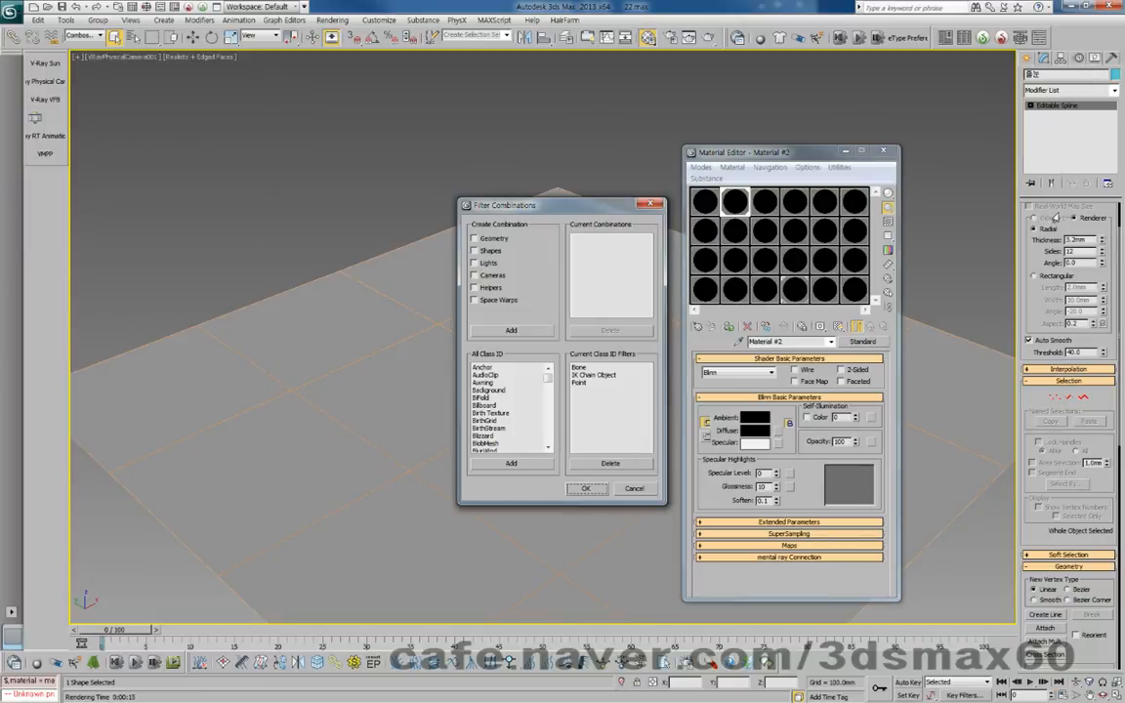
left_click(640, 491)
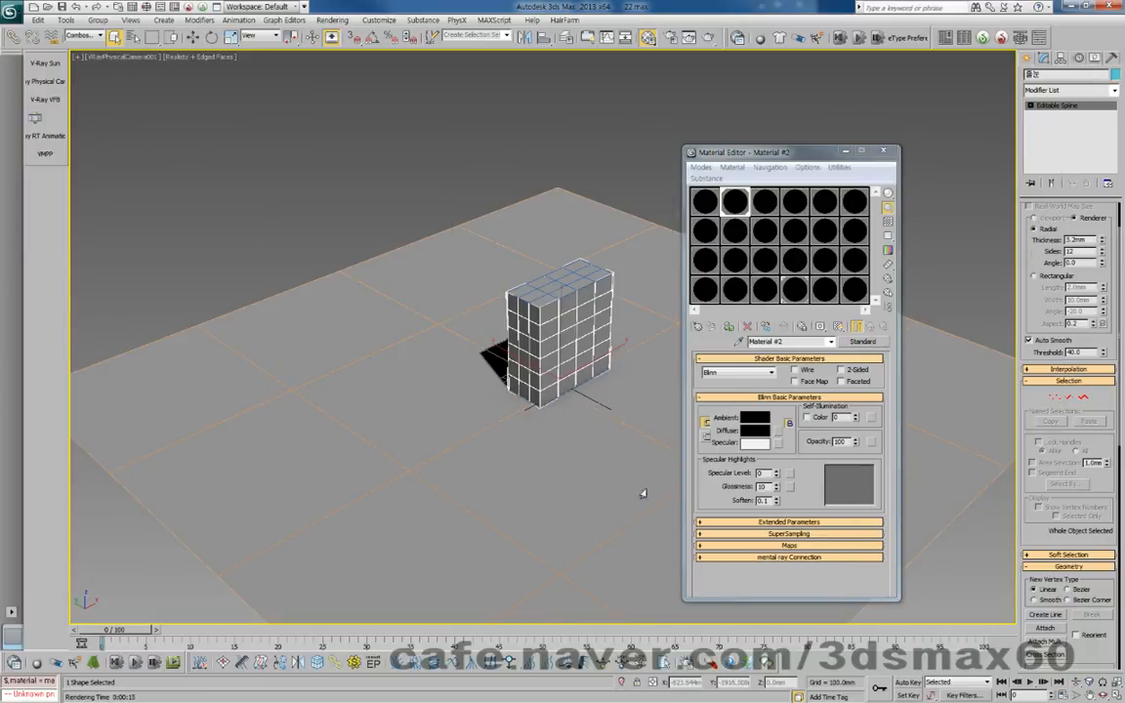
scroll(1065, 254, "up", 2)
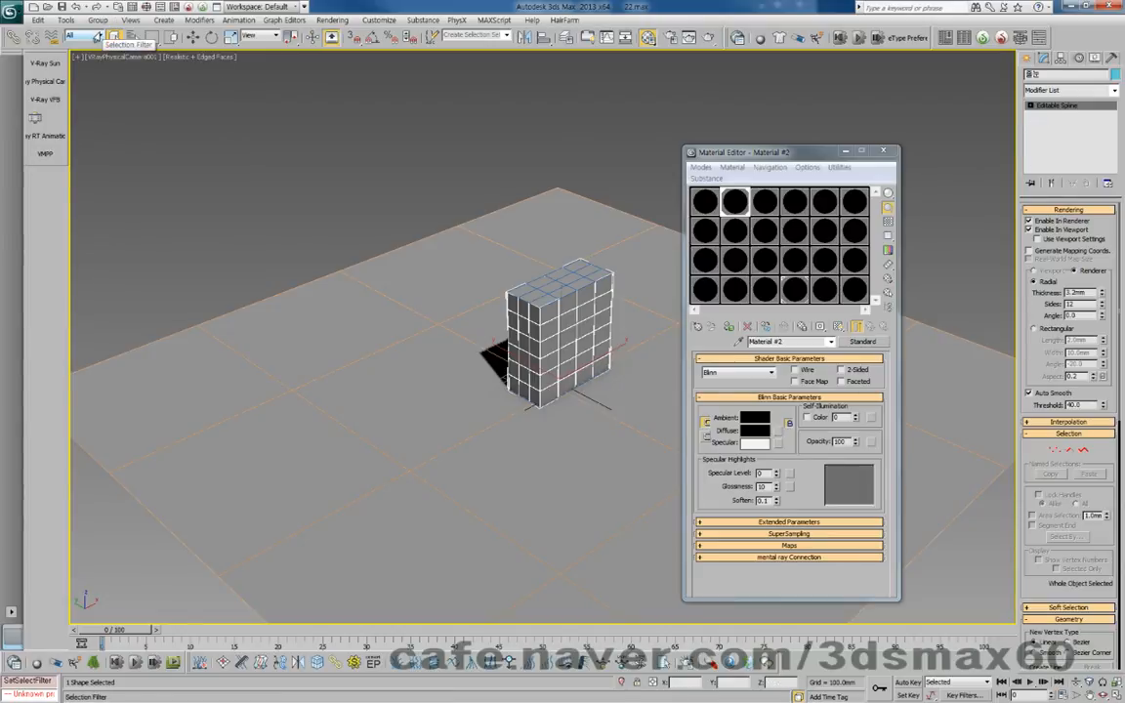
Create a selection filter combination of Geometry and Shapes and select all objects that match it
left_click(97, 37)
left_click(76, 101)
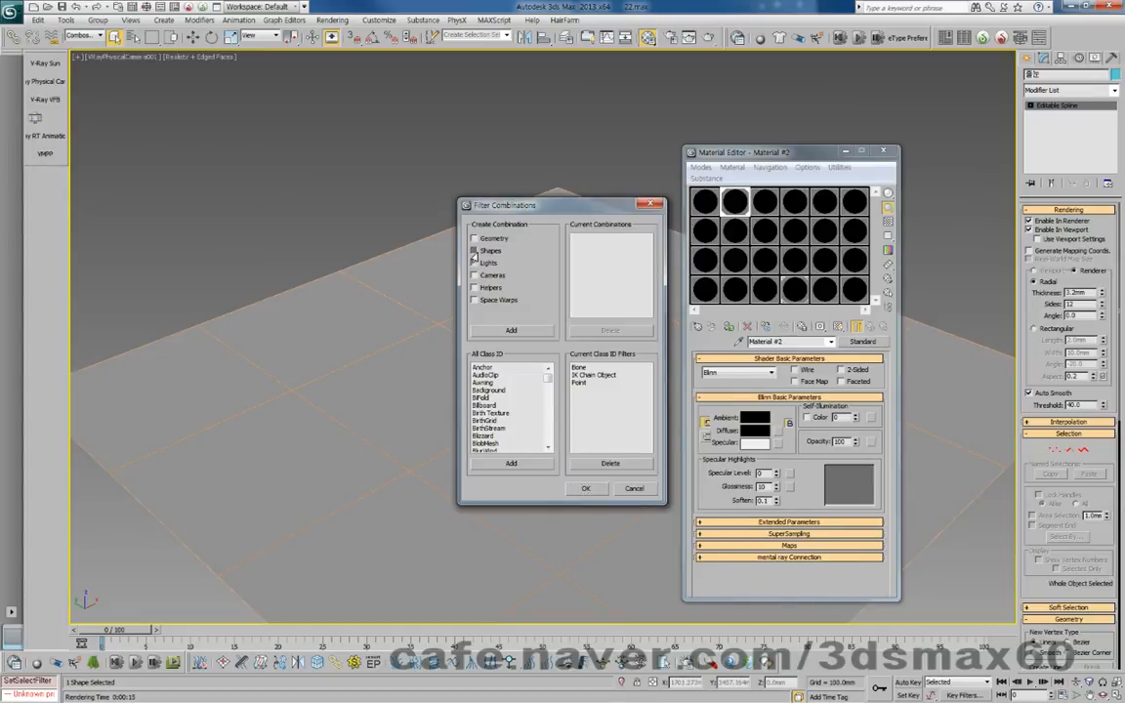
left_click(473, 238)
left_click(474, 250)
left_click(510, 330)
left_click(581, 488)
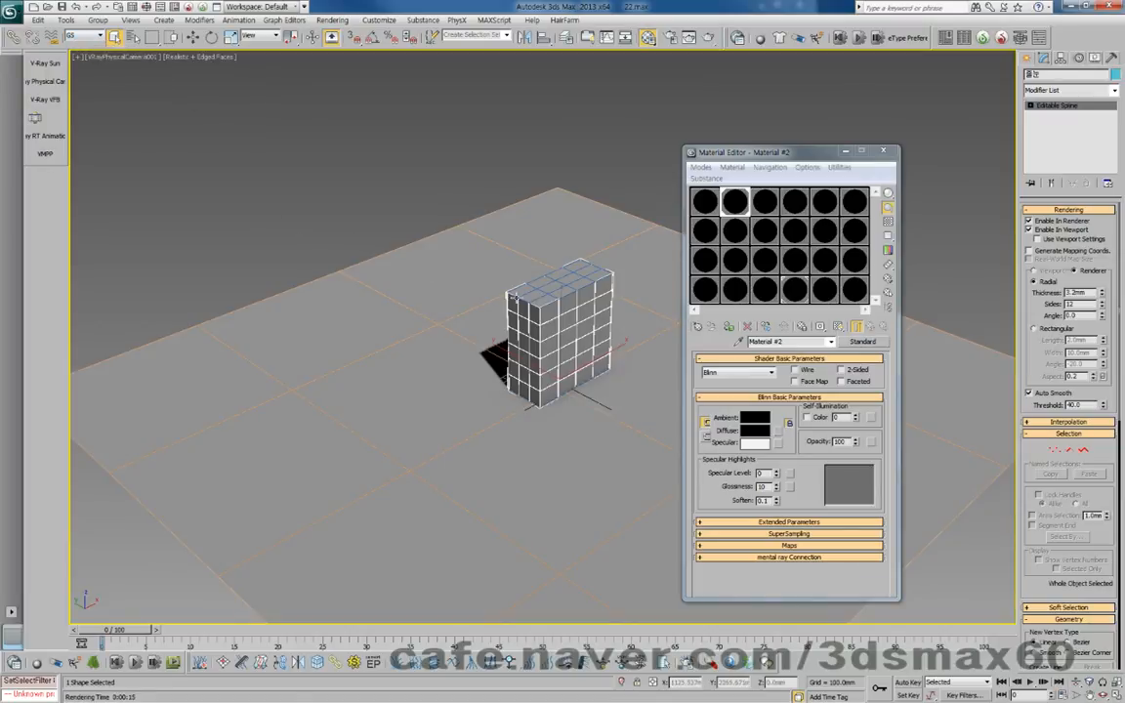
left_click(37, 20)
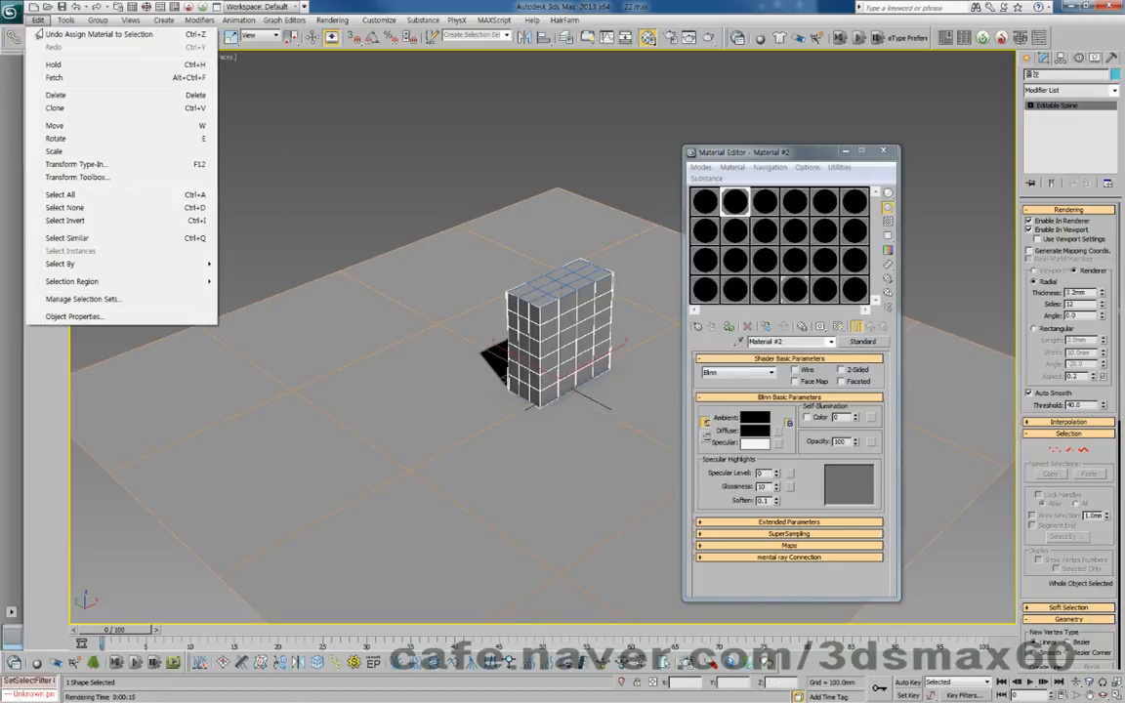
left_click(59, 195)
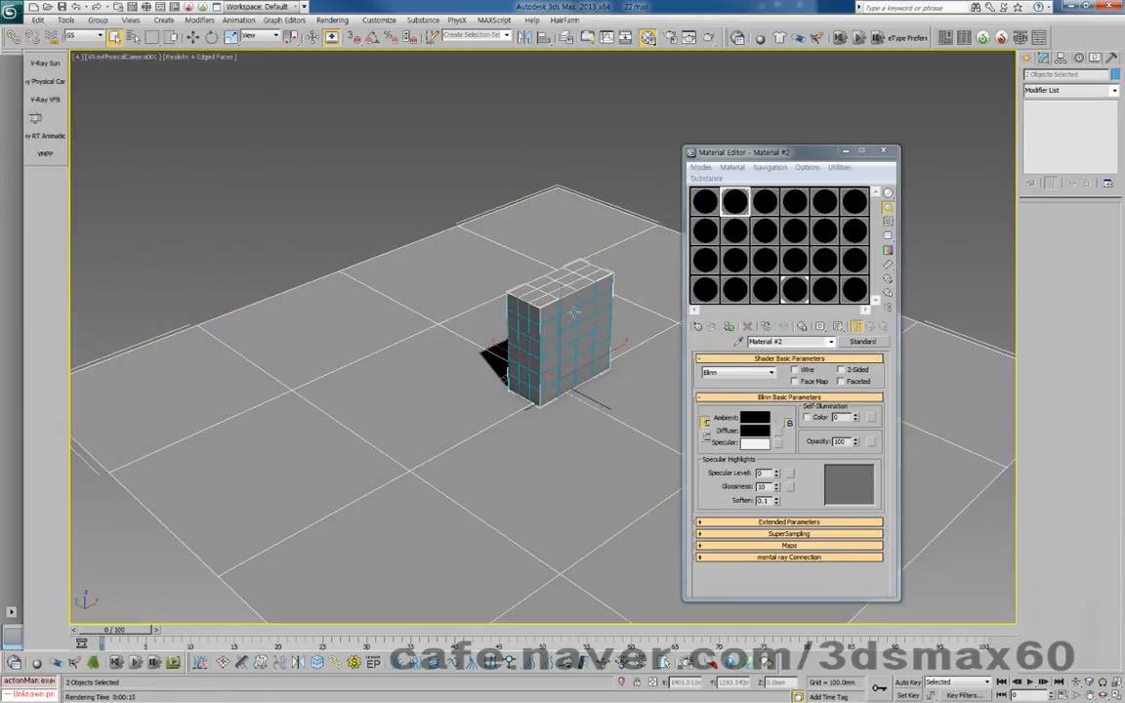
Change Material #1 to the Standard type and set its diffuse color to black
left_click(705, 201)
left_click(857, 342)
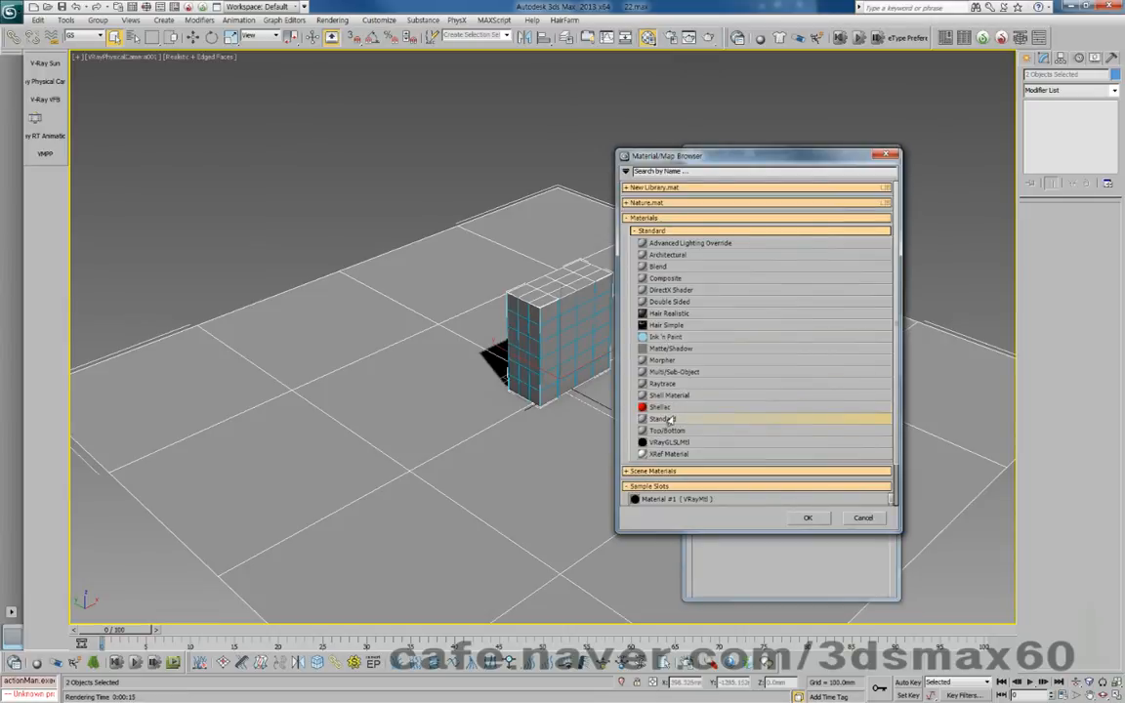
double_click(664, 419)
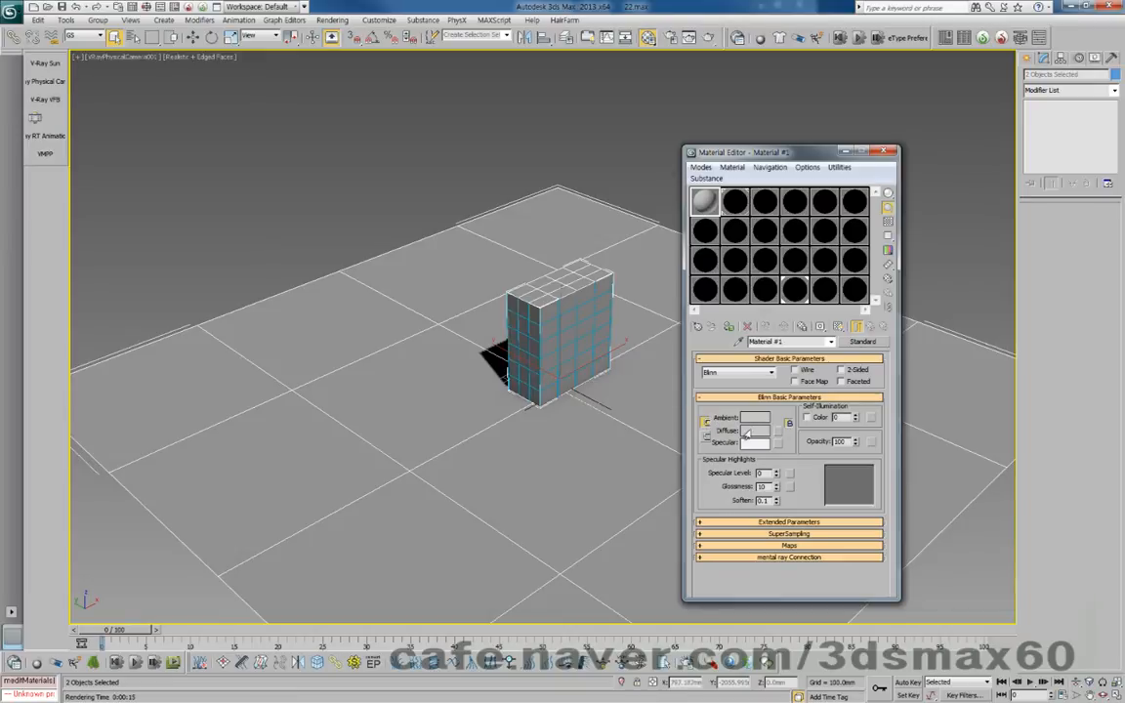
left_click(754, 430)
left_click(286, 252)
mouse_move(287, 251)
left_mouse_down()
mouse_move(325, 226)
mouse_move(327, 314)
mouse_move(345, 241)
left_mouse_up()
left_click_drag(387, 281, 371, 281)
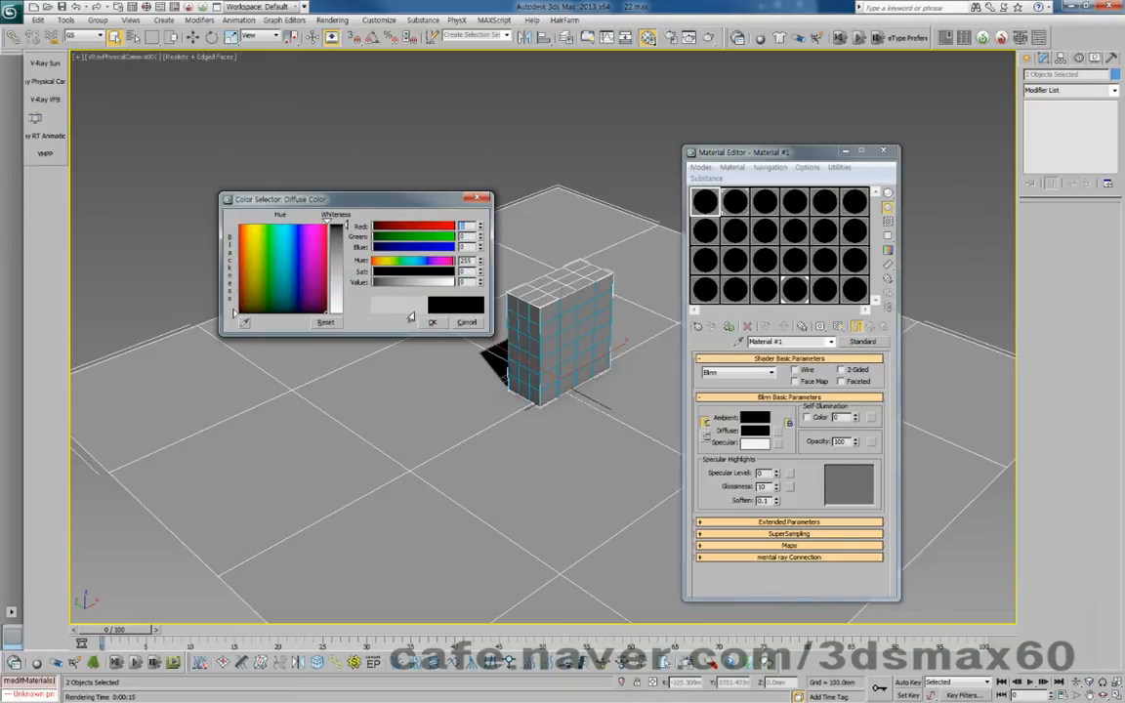
left_click(432, 322)
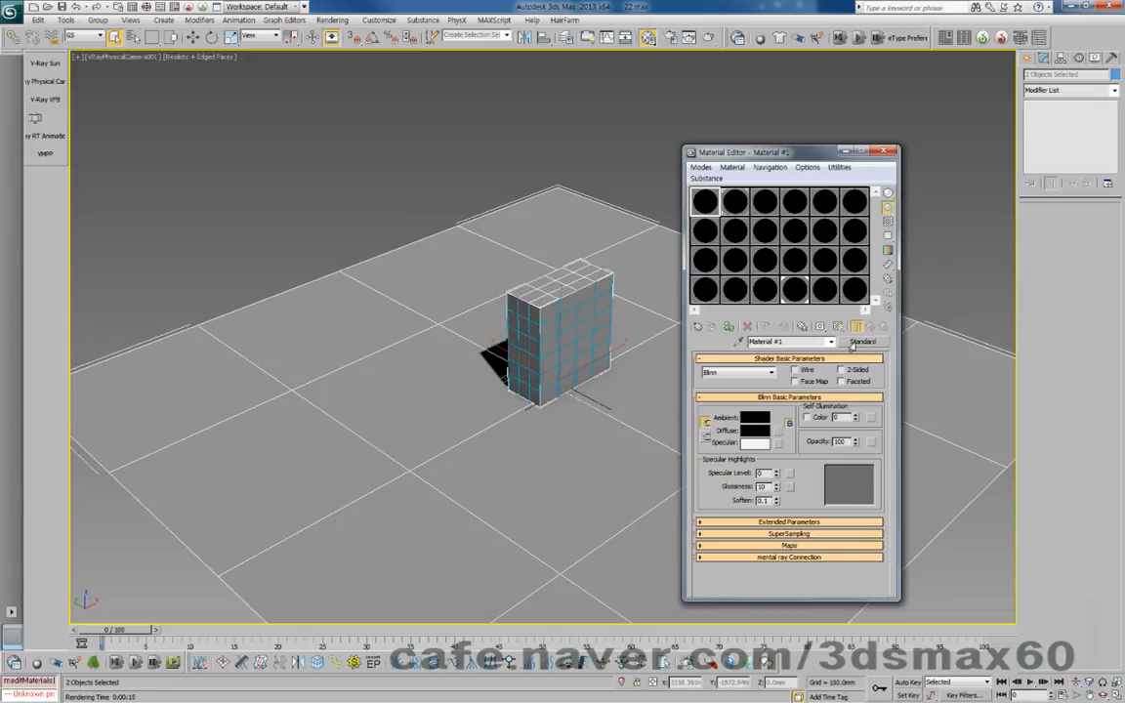
Change Material #1 to the Matte/Shadow type, assign it to the selected objects, and turn off Receive Shadows
left_click(861, 340)
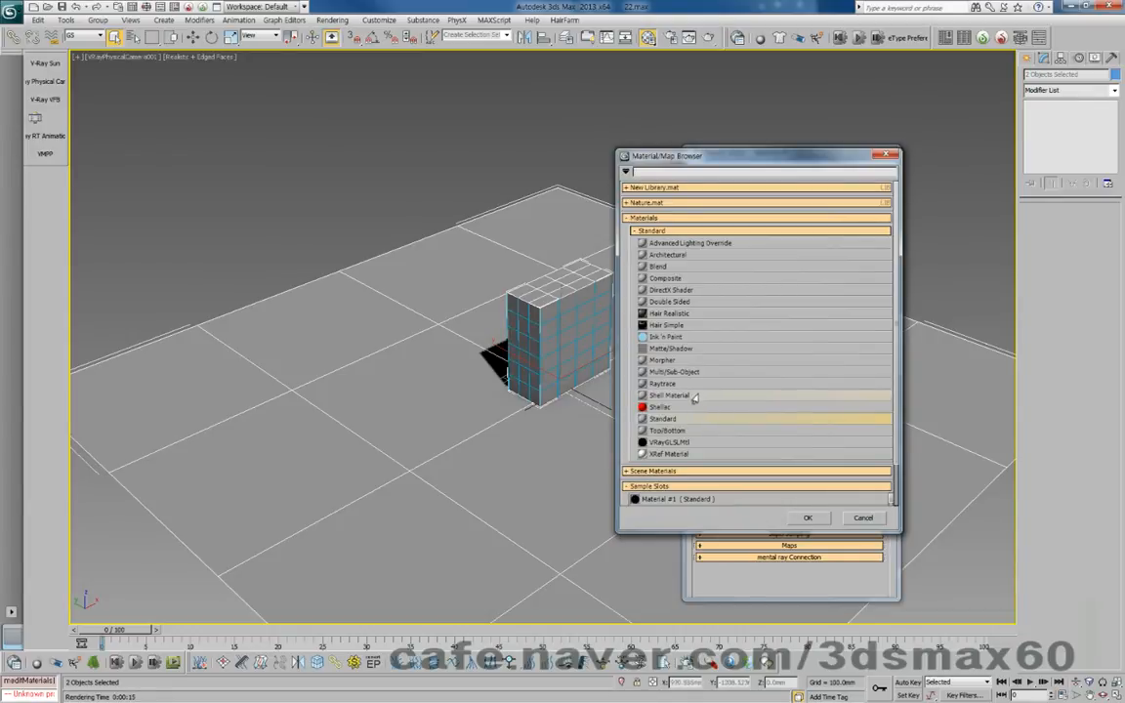
double_click(674, 349)
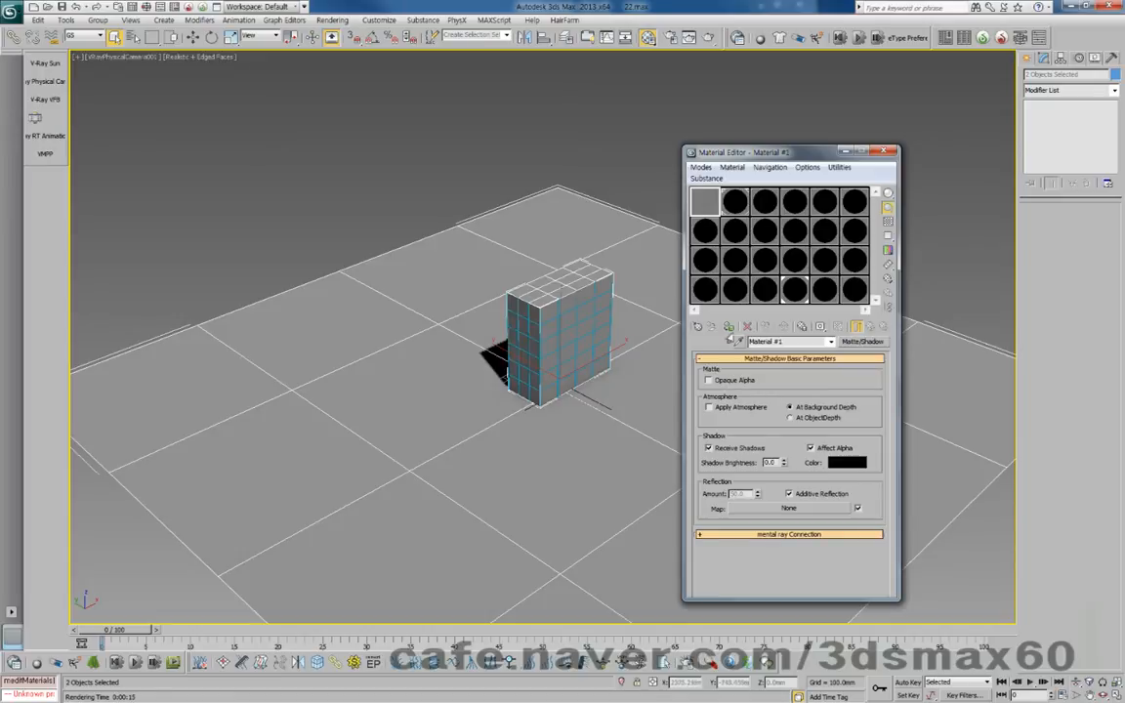
left_click(729, 326)
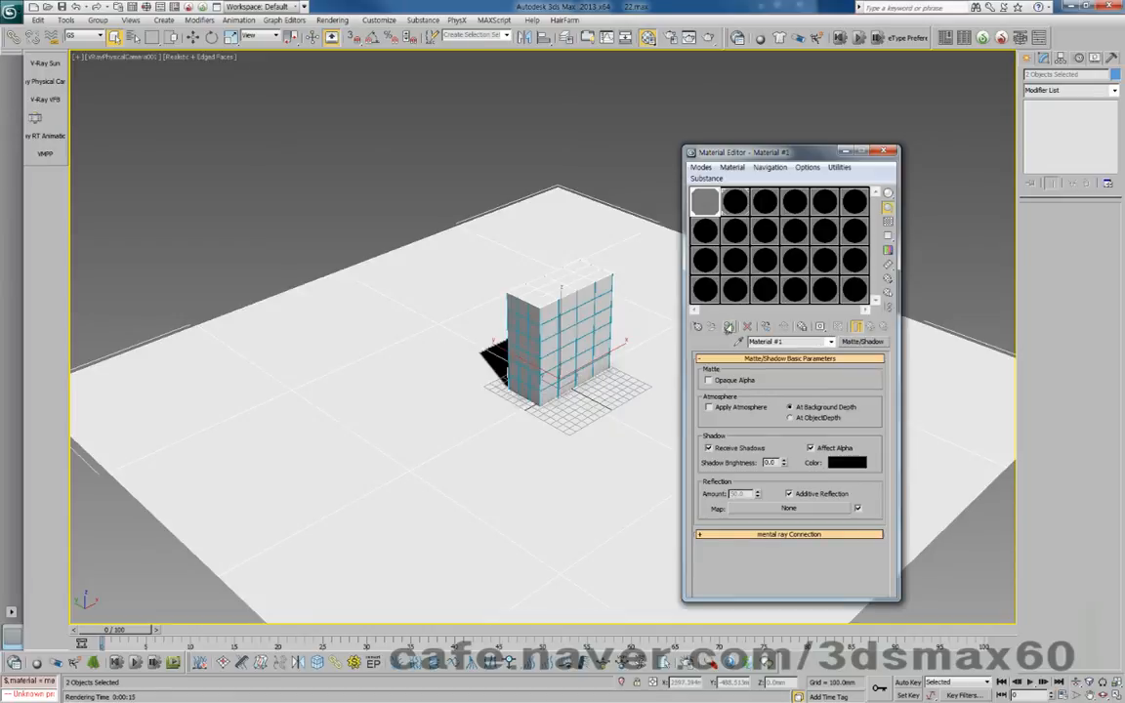
left_click(725, 449)
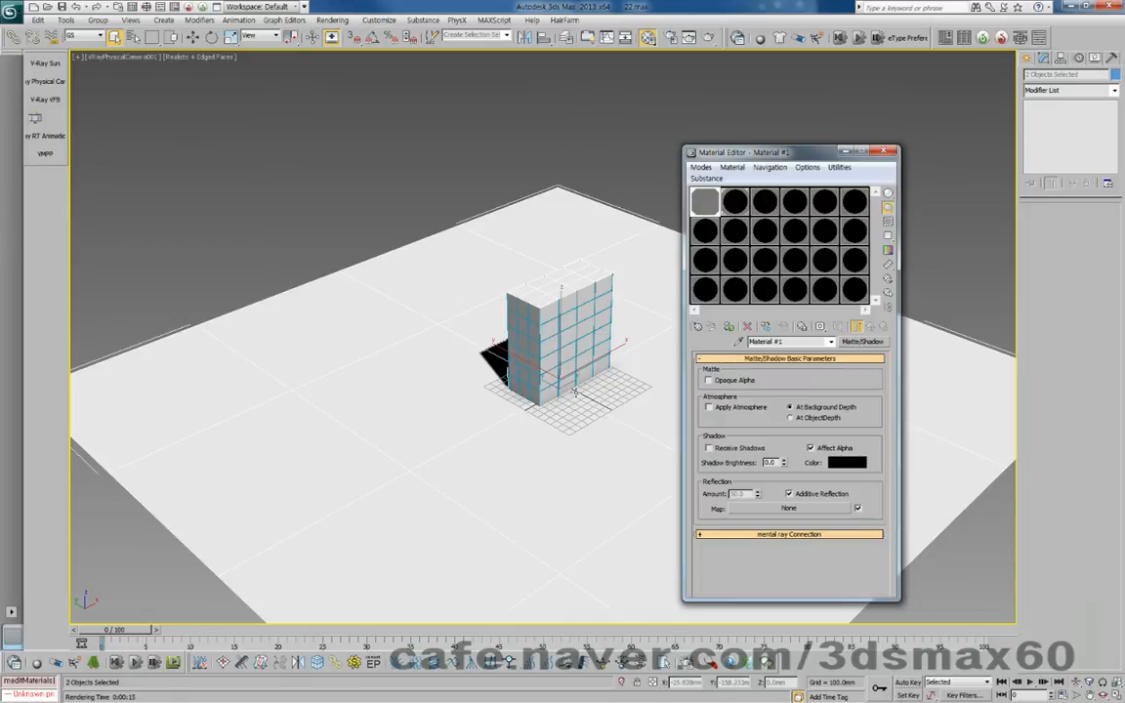
Render the camera view with the scanline renderer, inspect the image's alpha channel, and close the rendered frame
key("F10")
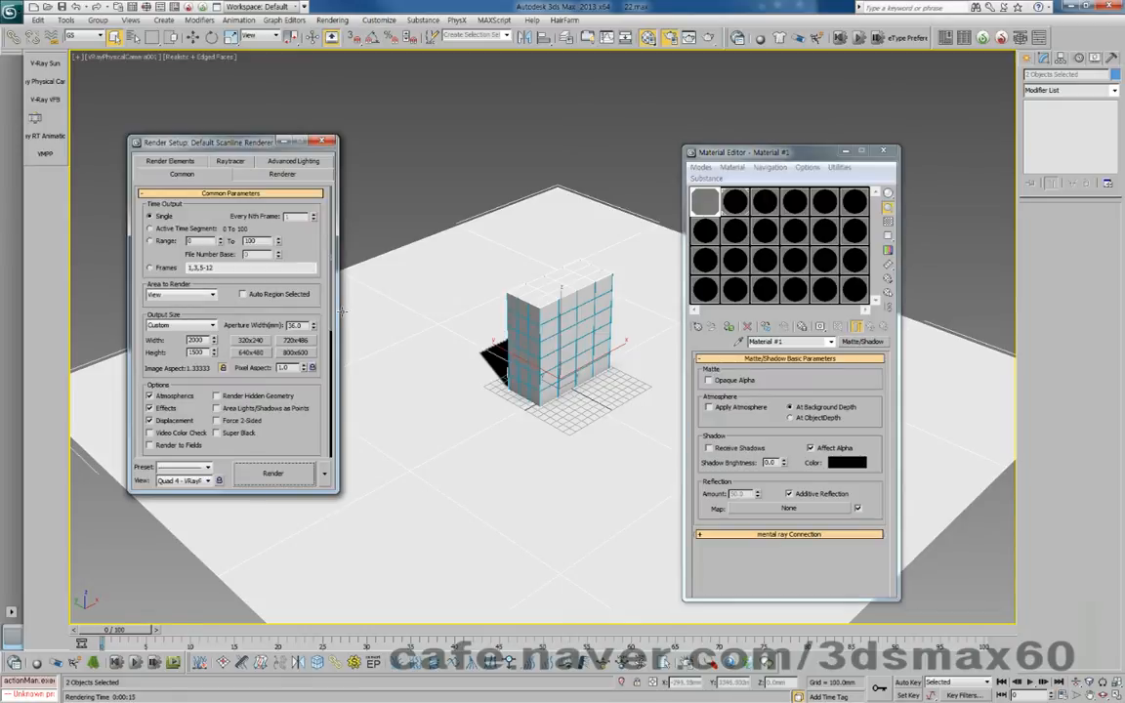
left_click(271, 476)
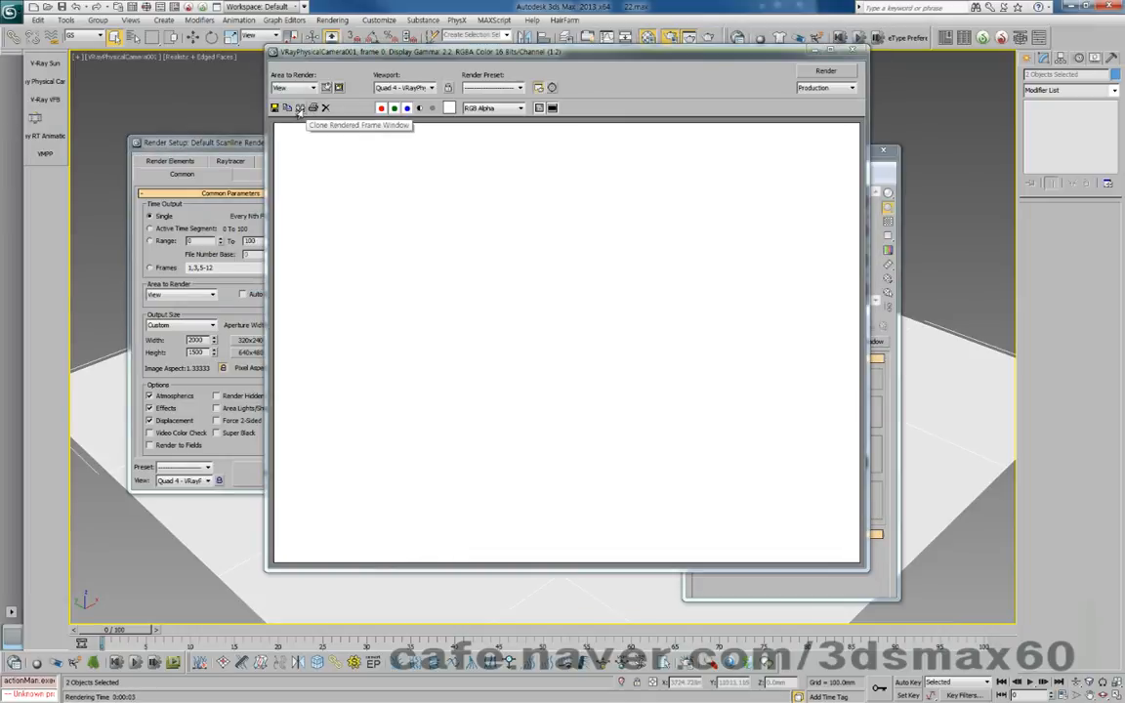
left_click(419, 109)
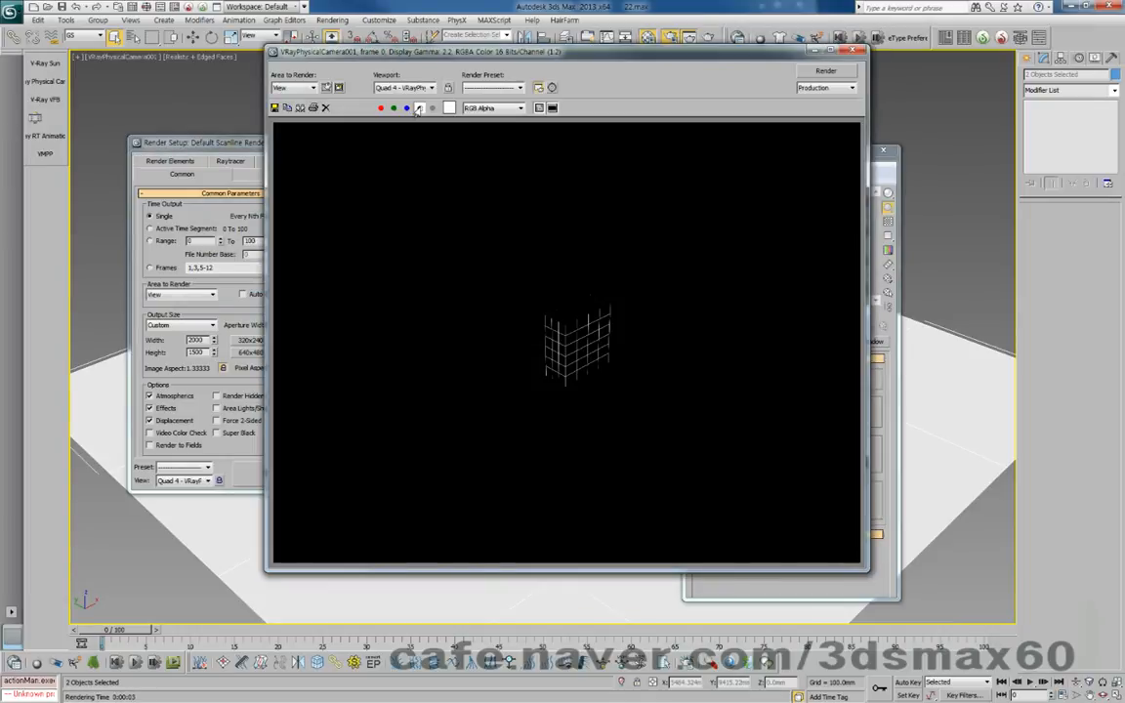
left_click(584, 346, "ctrl")
right_click(579, 347, "ctrl")
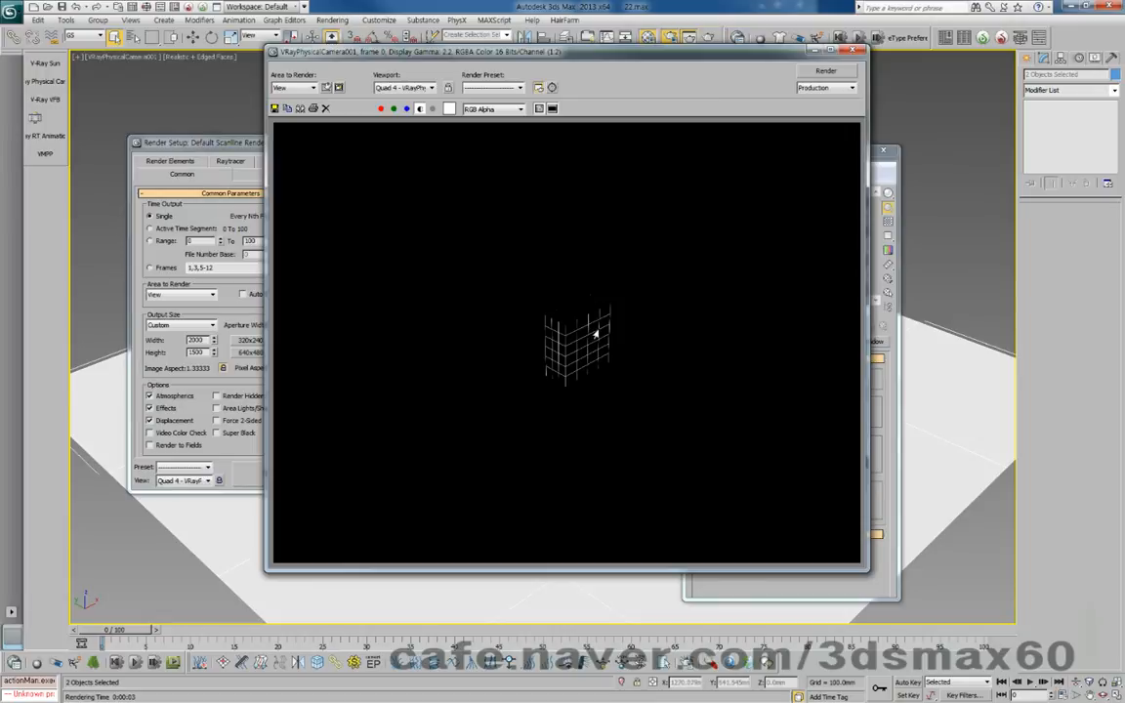
left_click(852, 53)
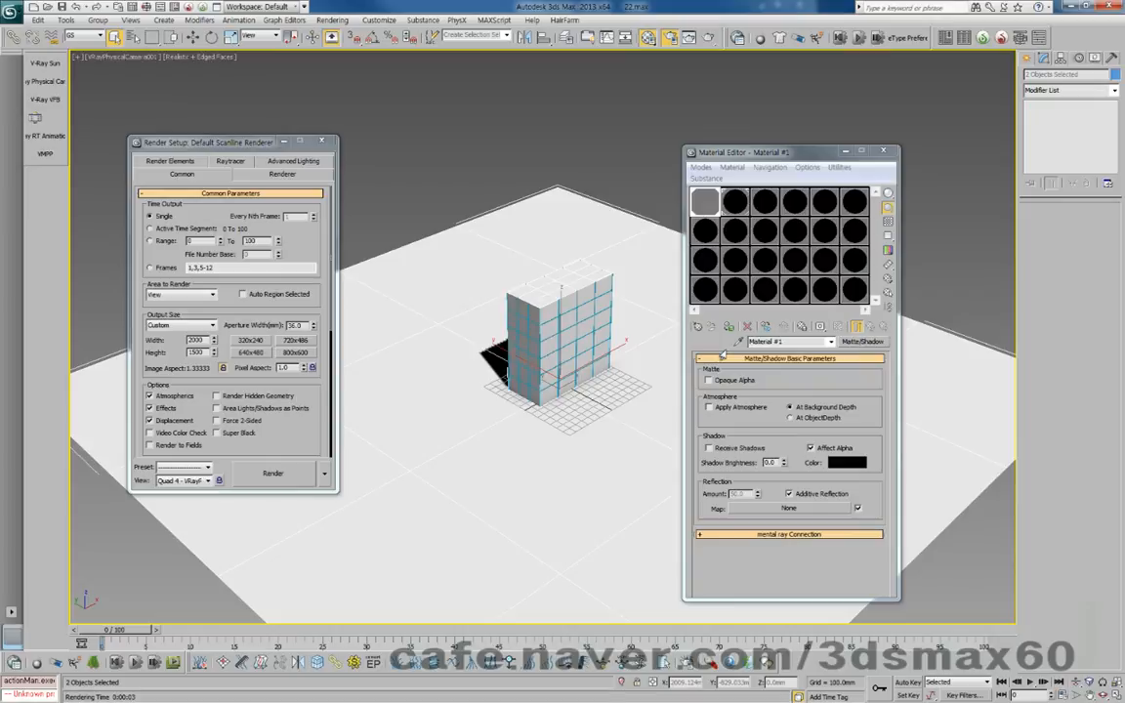
Display Material #2 in the Material Editor and select the box's outline spline with the Move tool
left_click(735, 207)
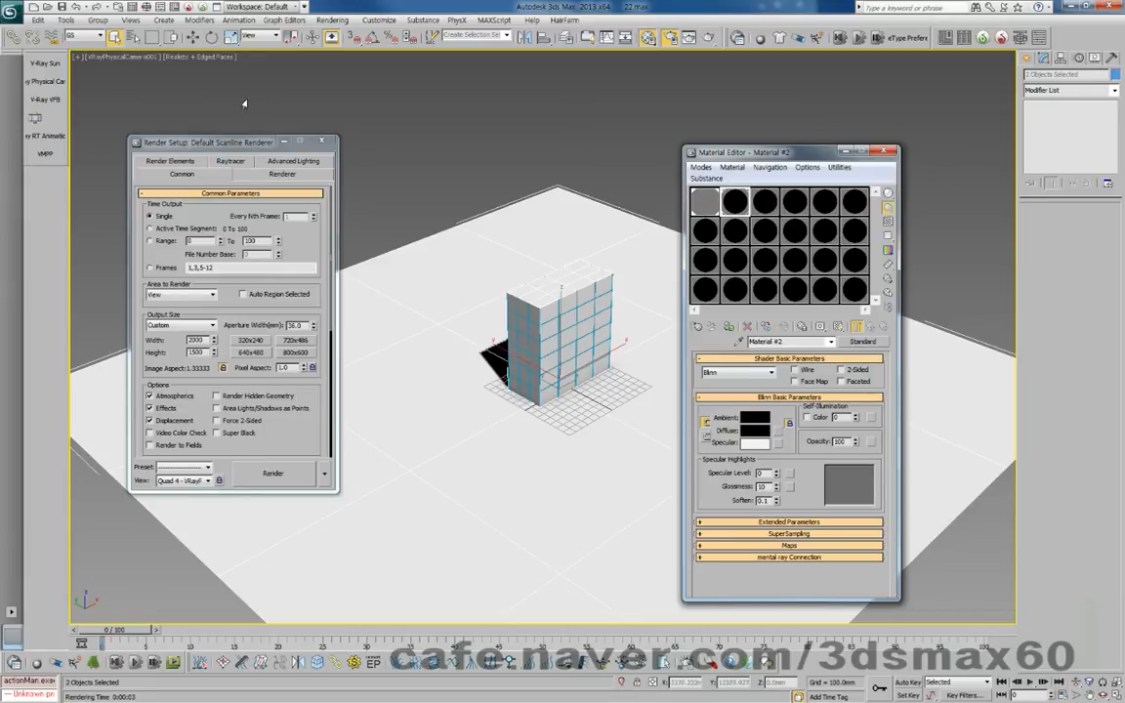
right_click(573, 307)
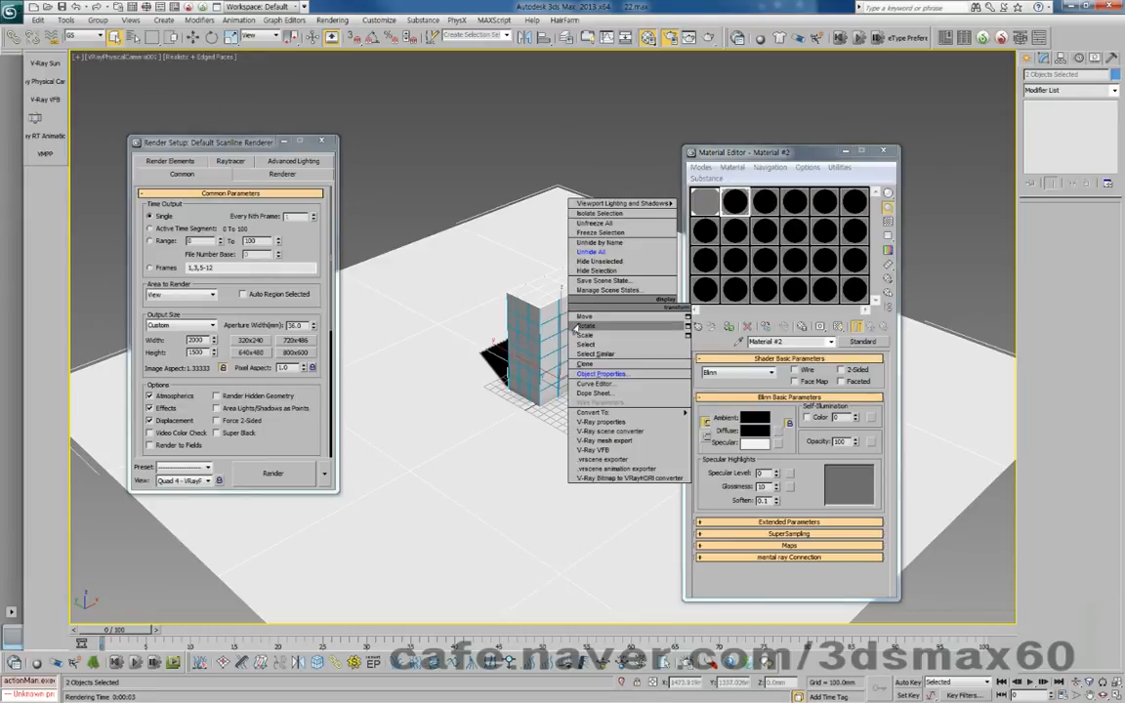
left_click(586, 318)
left_click(587, 319)
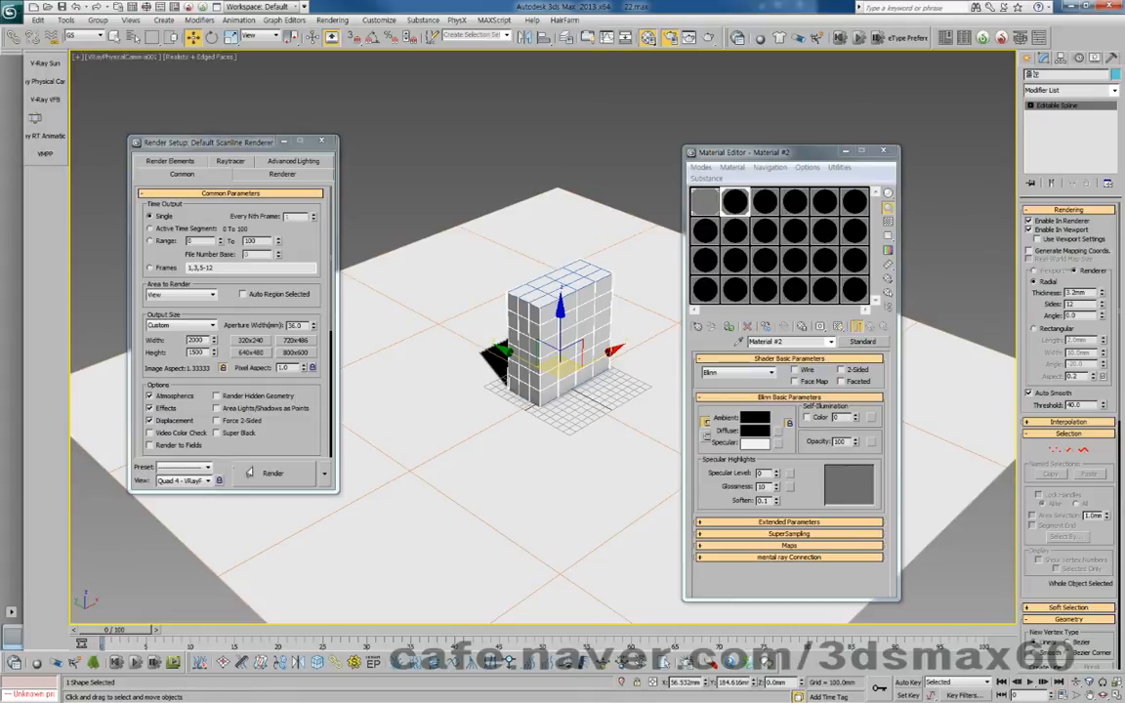
Render the camera view again, examine the box area of the image, and close the rendered frame
left_click(265, 474)
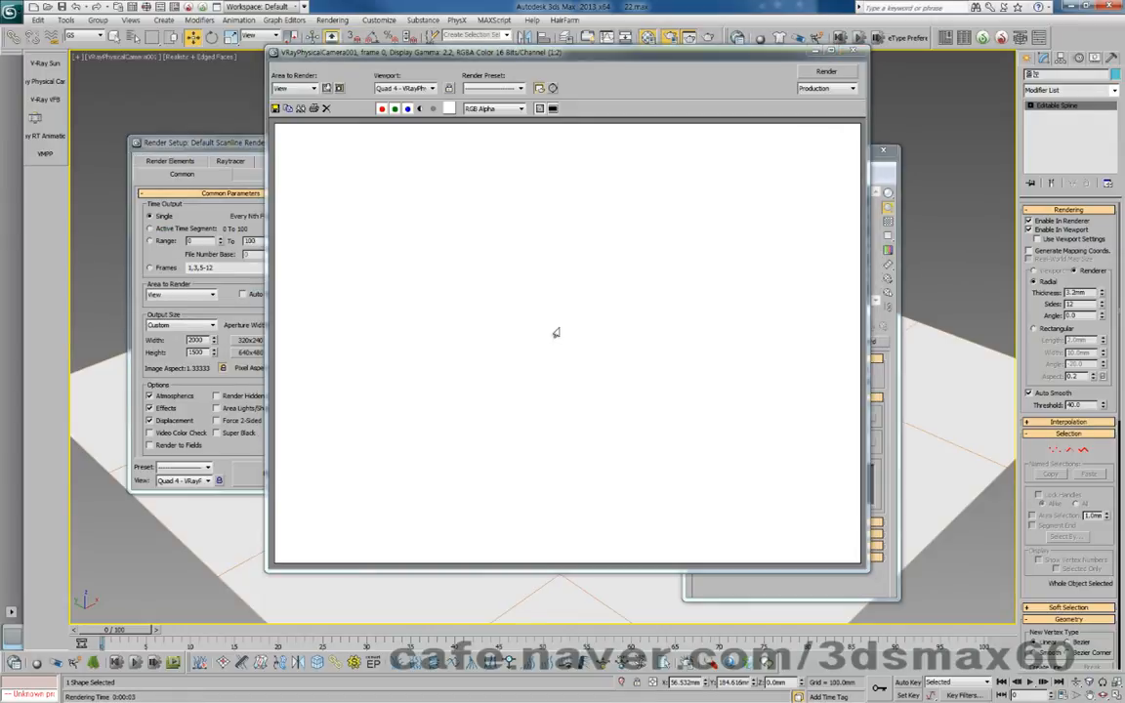
scroll(556, 333, "up", 2)
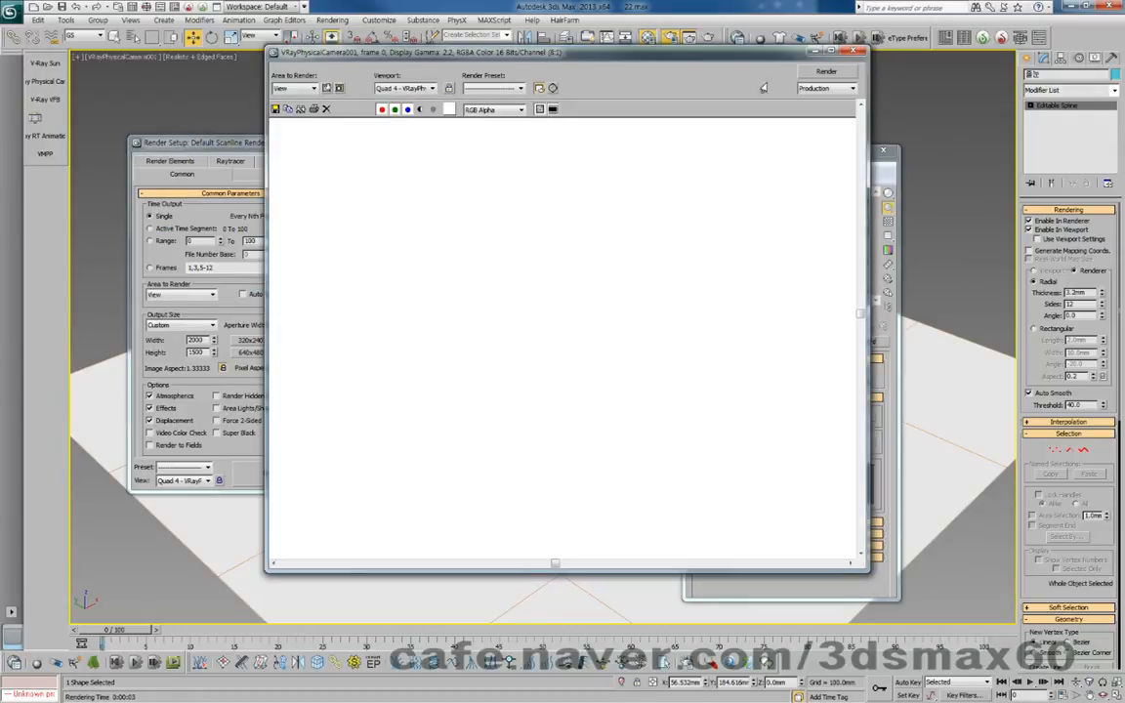
left_click(855, 50)
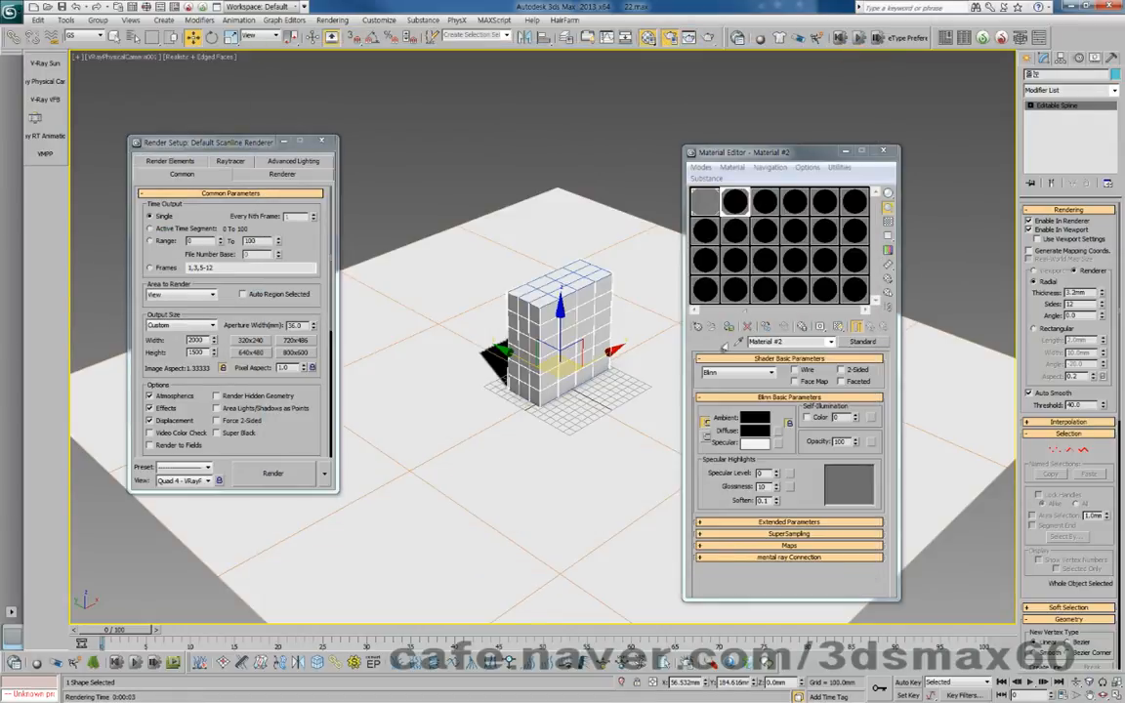
left_click_drag(603, 349, 577, 333)
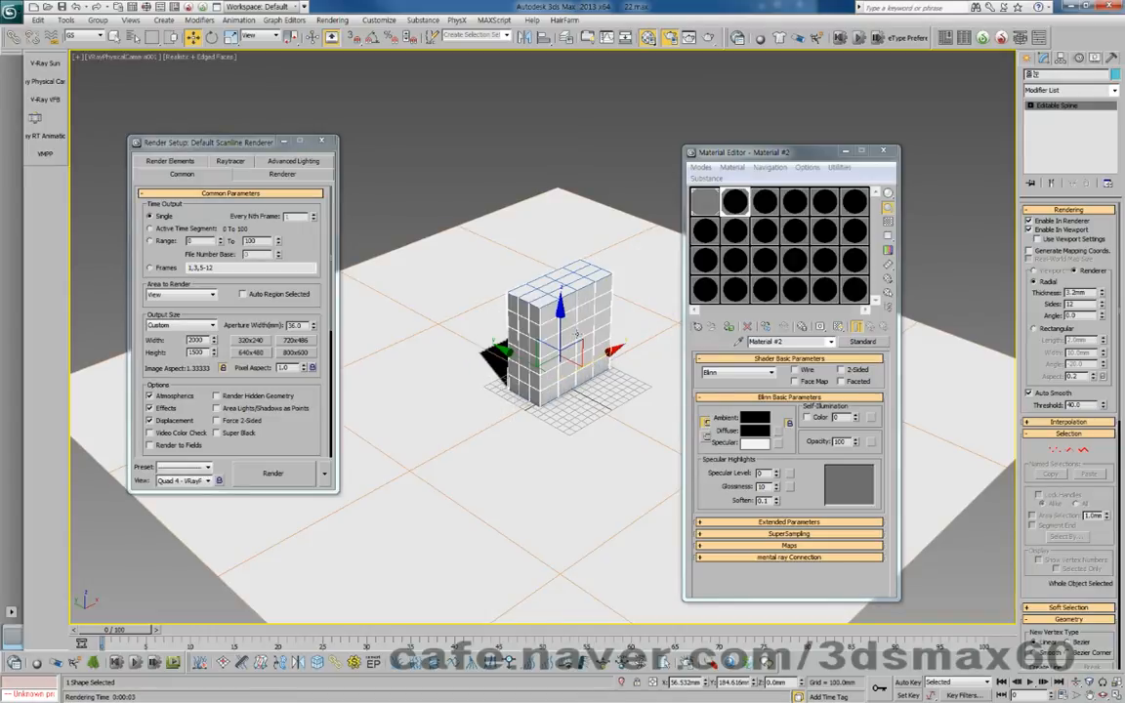
Render a close-up of the box in the Perspective view to examine its outlines, and return to the camera view
key("p")
key("alt+z")
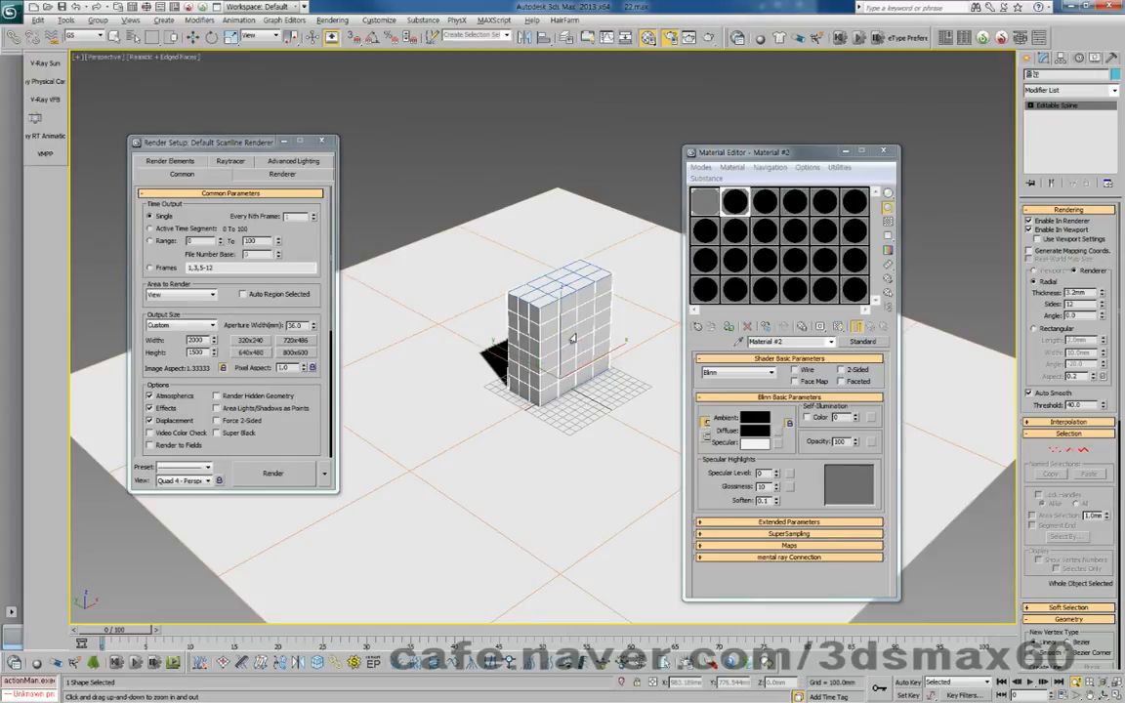
left_click_drag(582, 344, 579, 296)
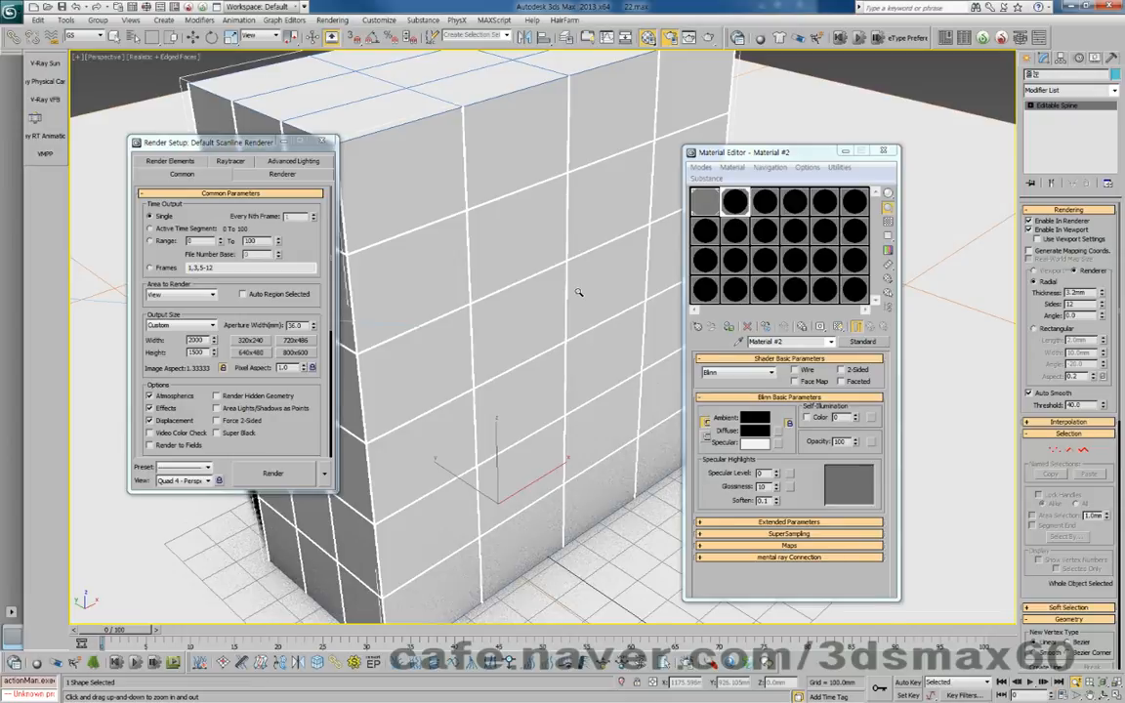
key("shift+q")
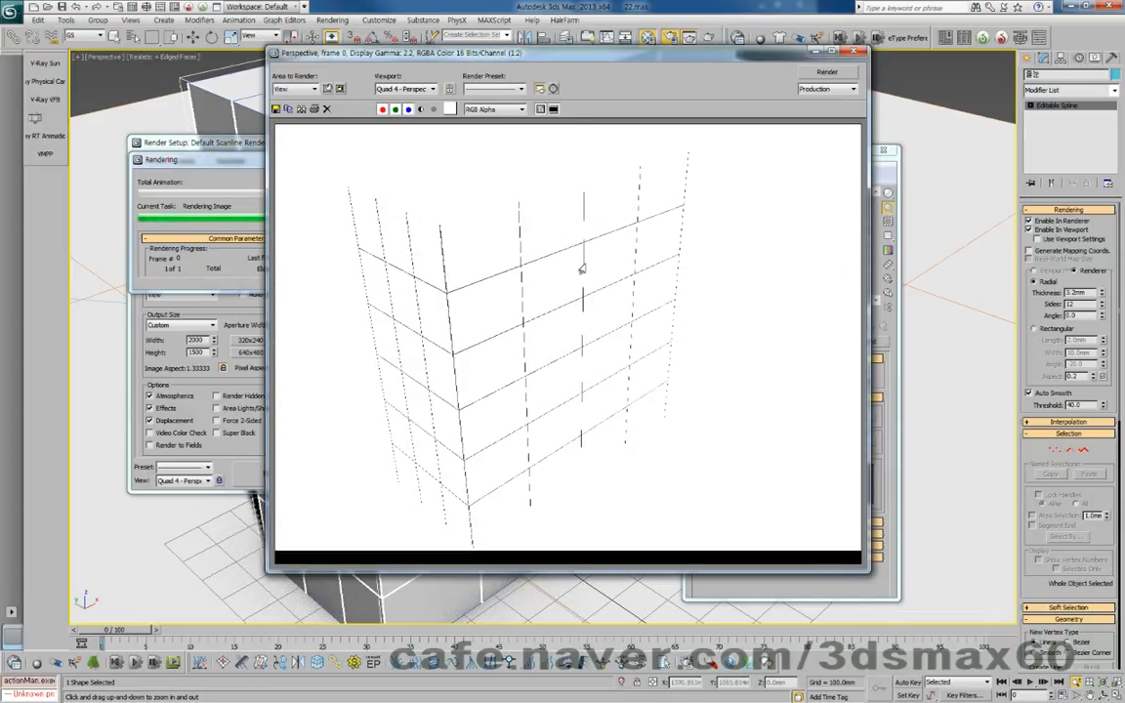
left_click(854, 51)
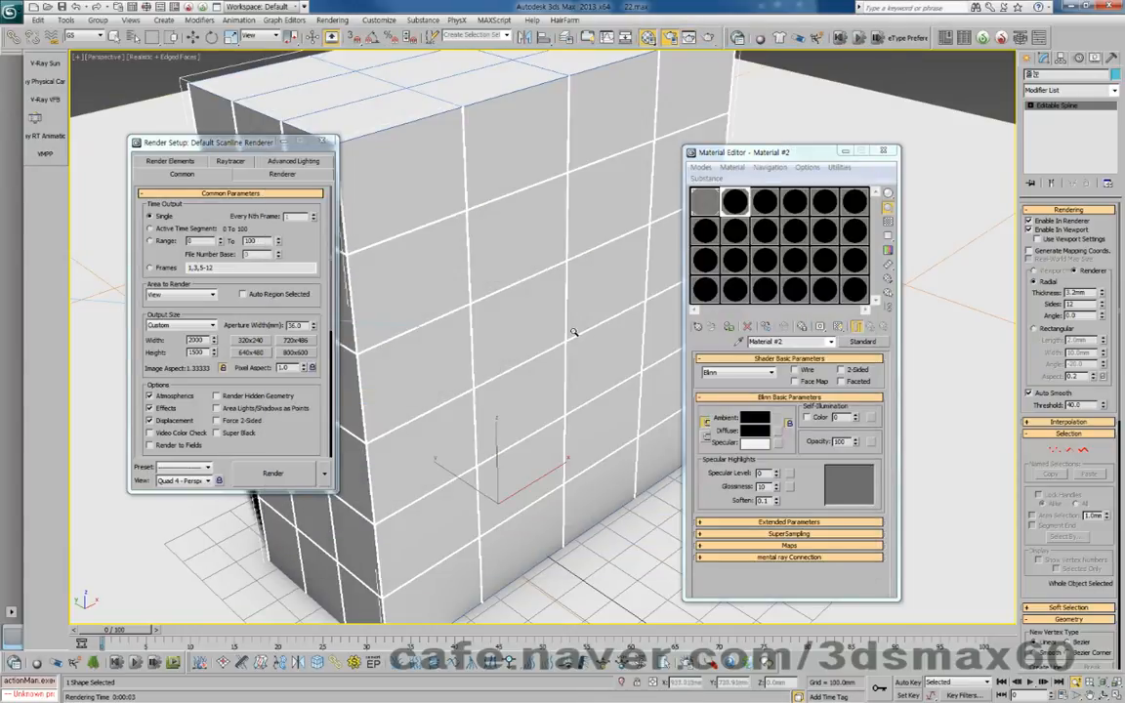
scroll(574, 332, "down", 3)
key("c")
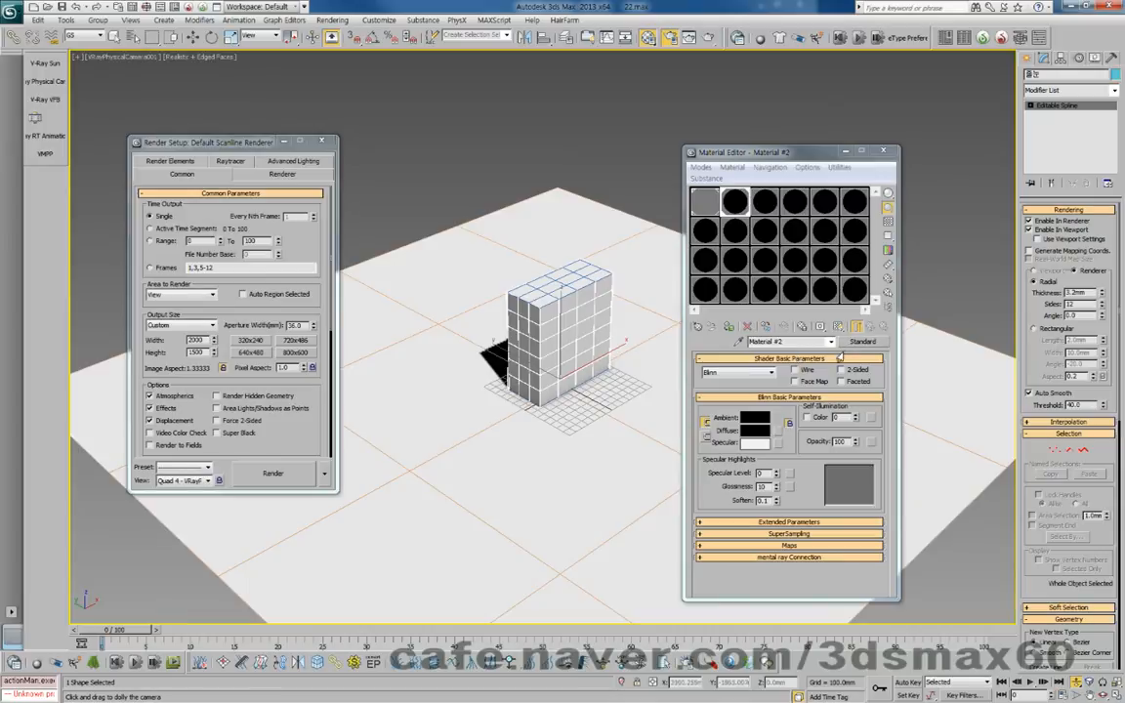
Set the outline spline's renderer thickness to 10 mm and test-render the camera view to check the lines
double_click(1077, 292)
left_click(275, 473)
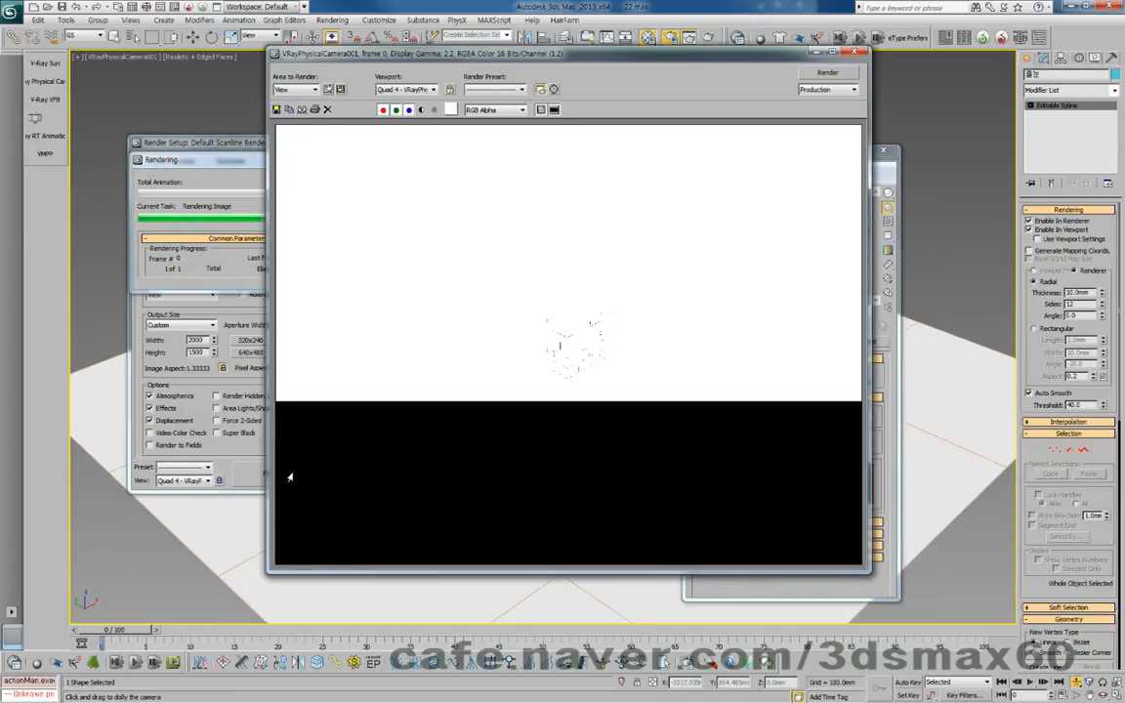
scroll(576, 369, "up", 6)
scroll(575, 369, "down", 6)
left_click(855, 52)
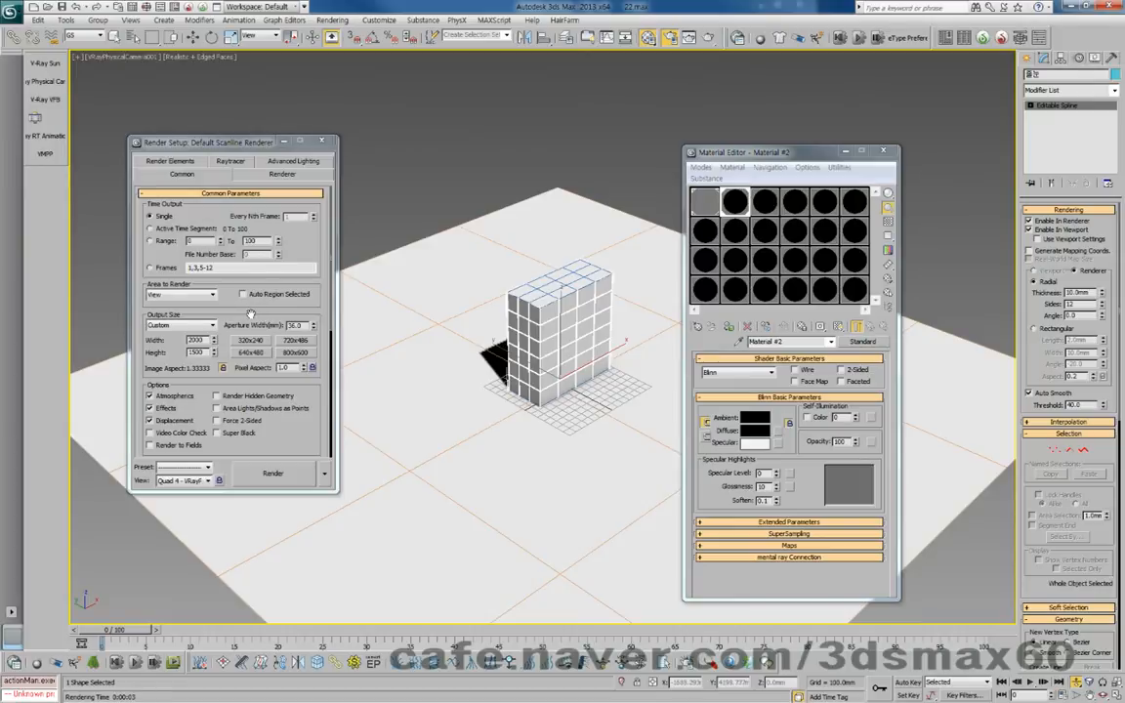
Set the scanline antialiasing filter to Blackman and enable the global supersampler with the Adaptive Halton method
left_click(248, 175)
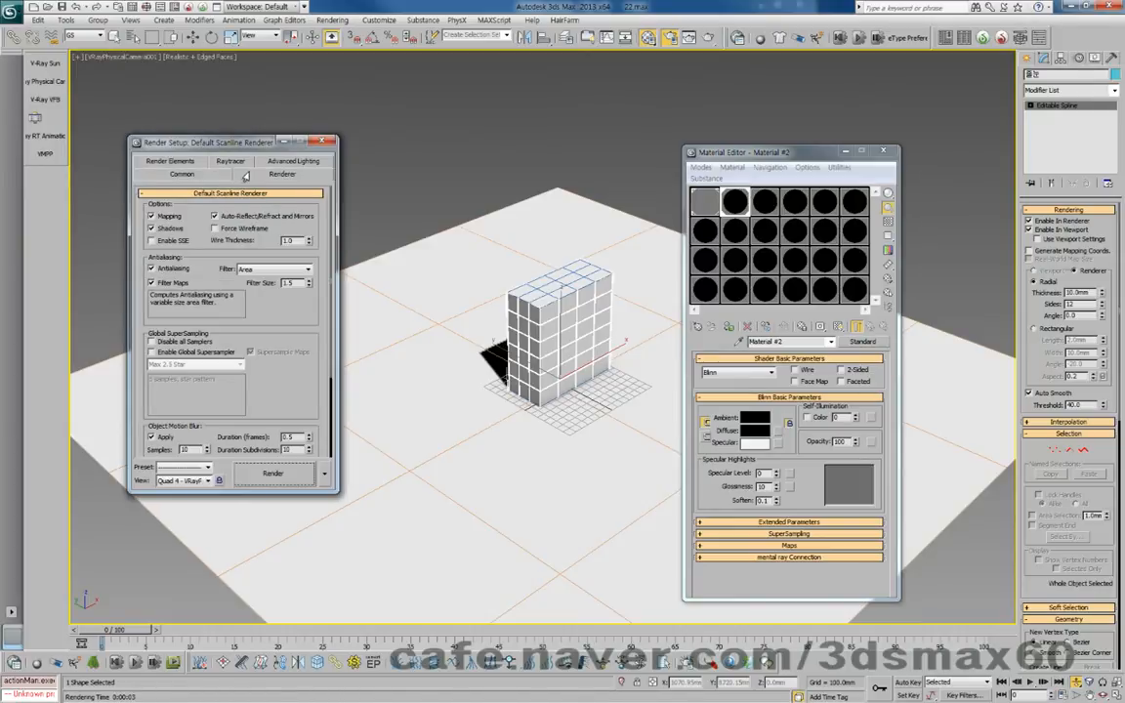
left_click(262, 269)
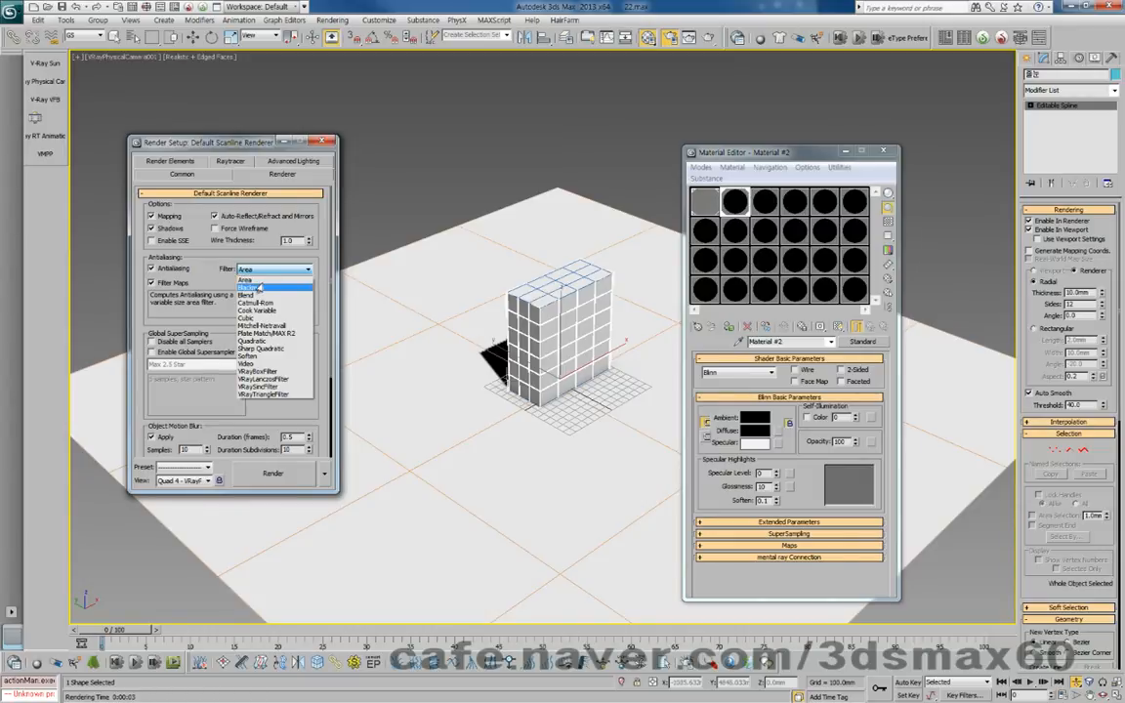
left_click(257, 287)
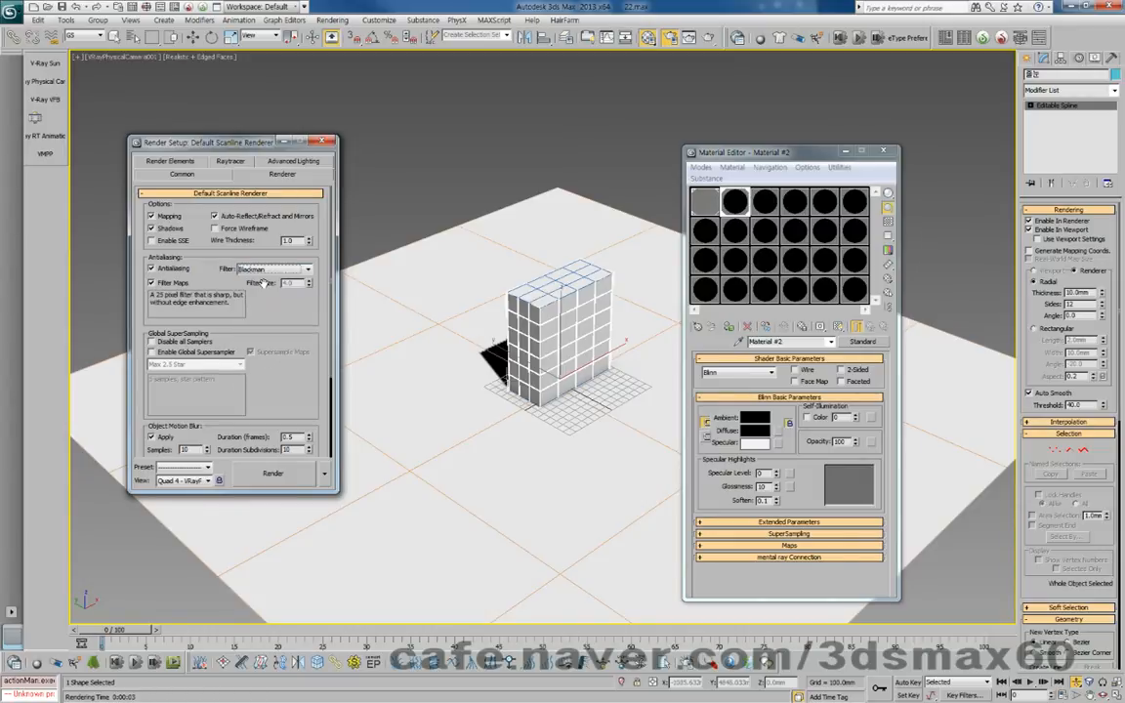
left_click(156, 353)
left_click(166, 364)
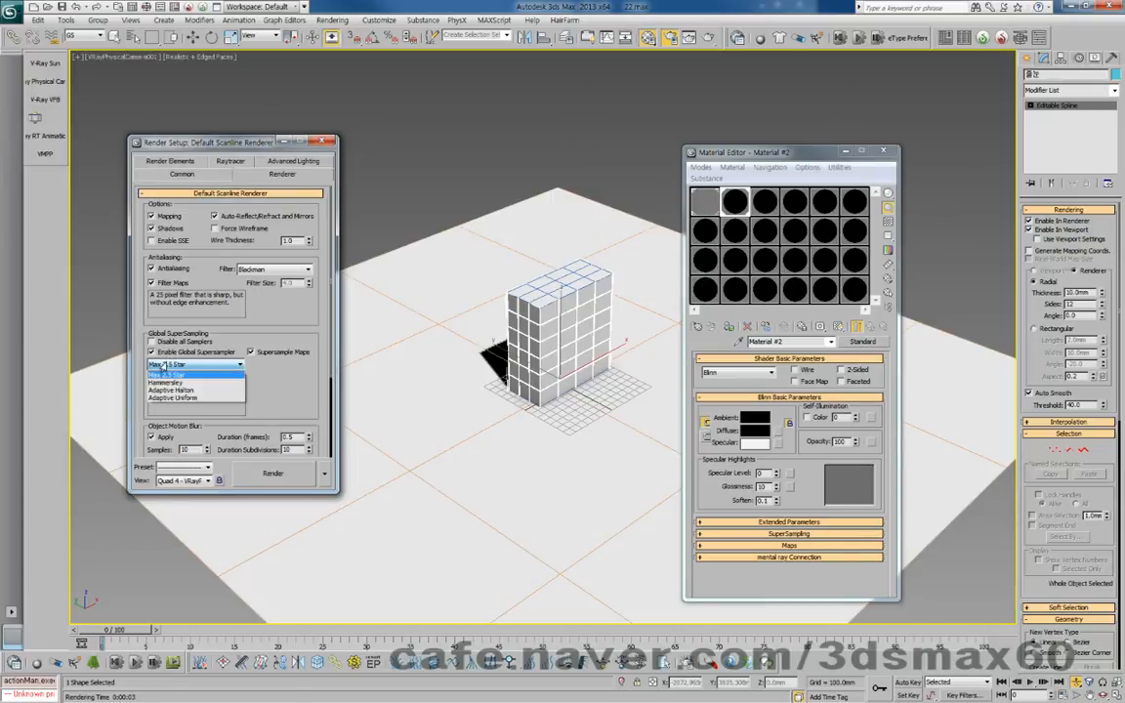
left_click(172, 390)
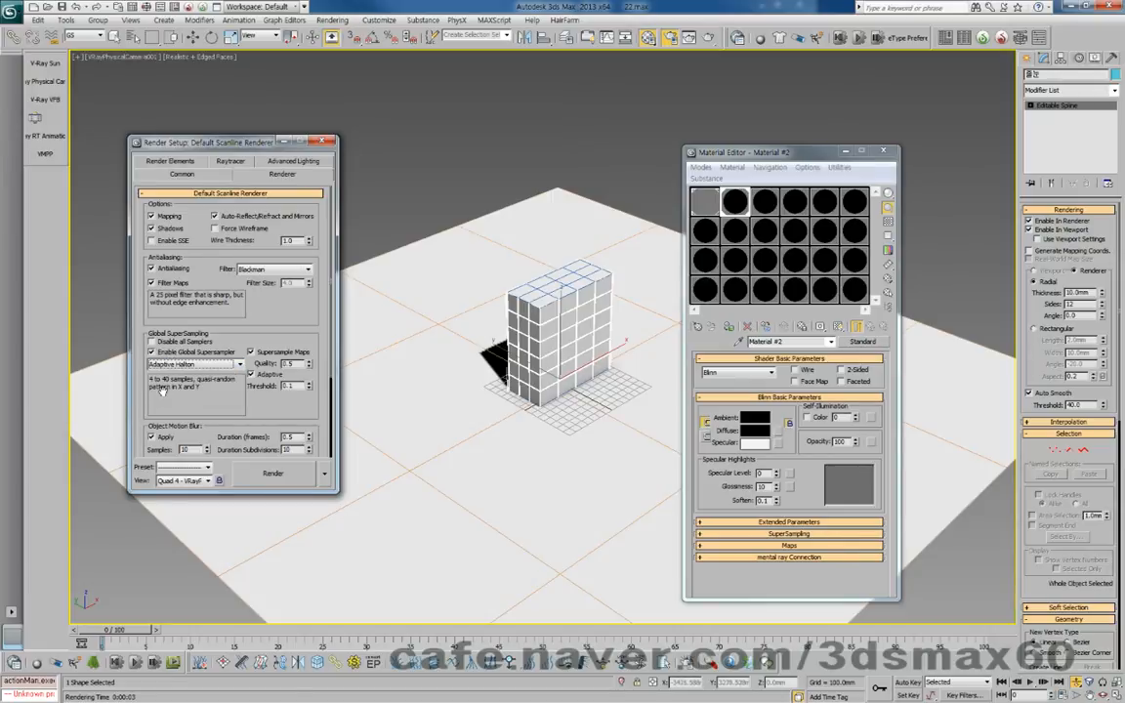
left_click_drag(215, 411, 219, 252)
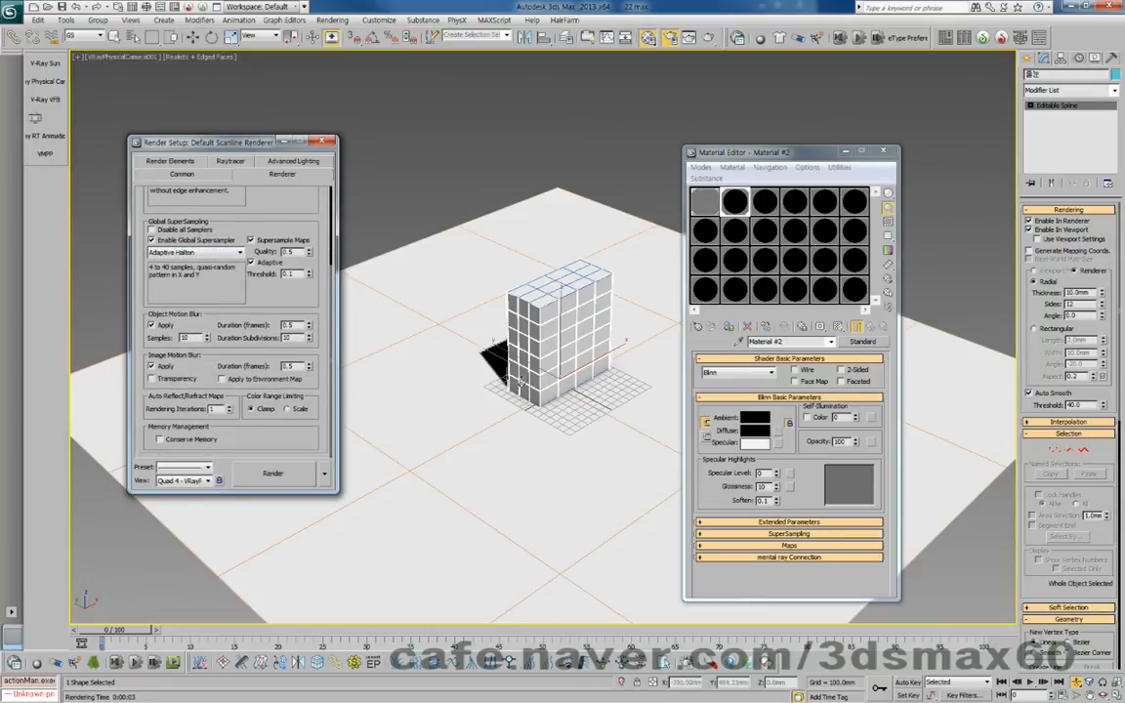
Render the camera view with the Blackman filter and supersampling, examine the line quality up close, and close the frame
left_click(288, 475)
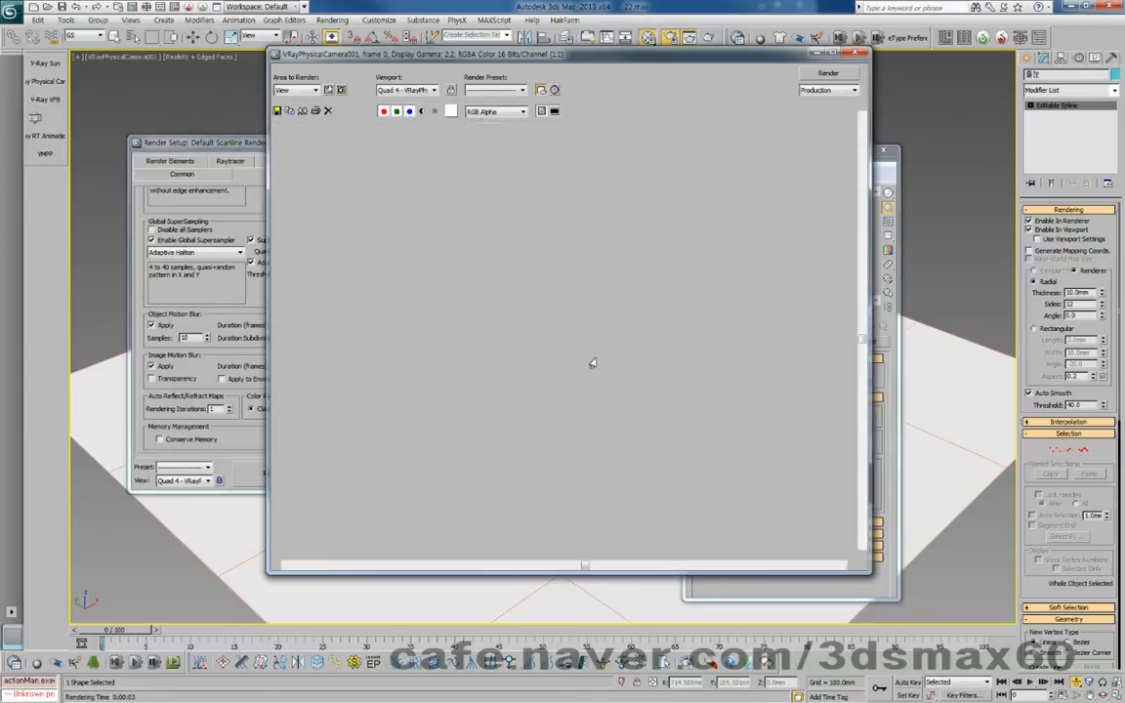
scroll(591, 363, "up", 3)
scroll(591, 363, "up", 1)
scroll(593, 364, "down", 3)
left_click(854, 53)
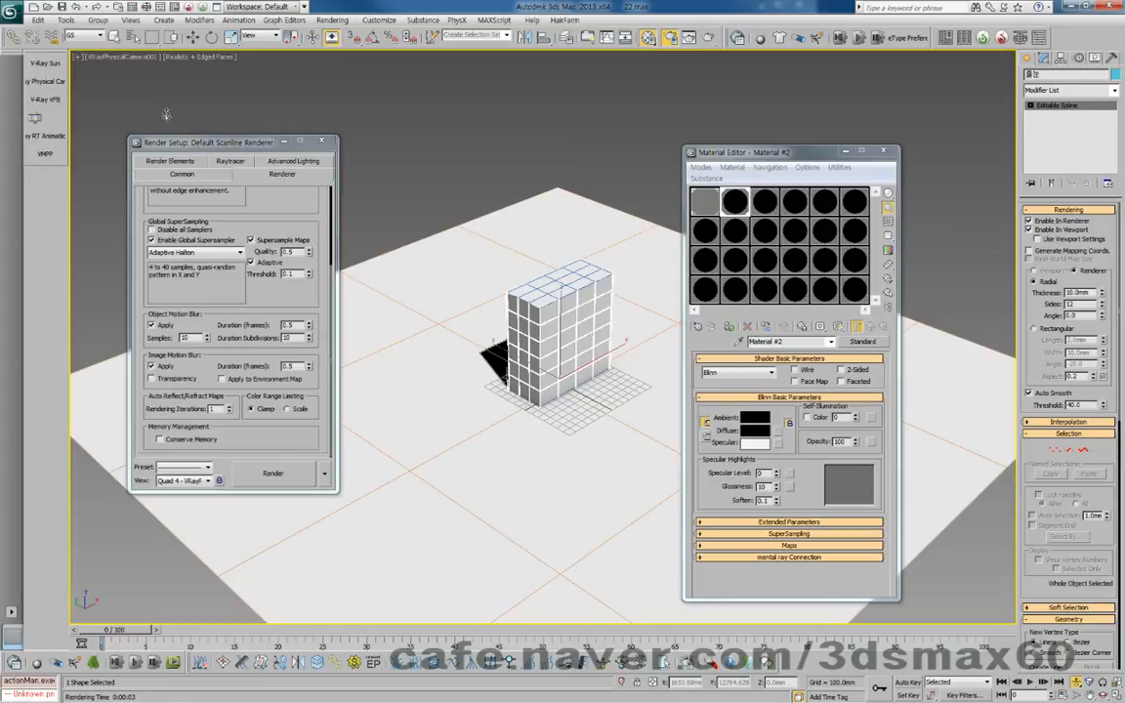
Create a standard camera from the Perspective view, render through it to examine the lines up close, and close the frame
key("w")
key("p")
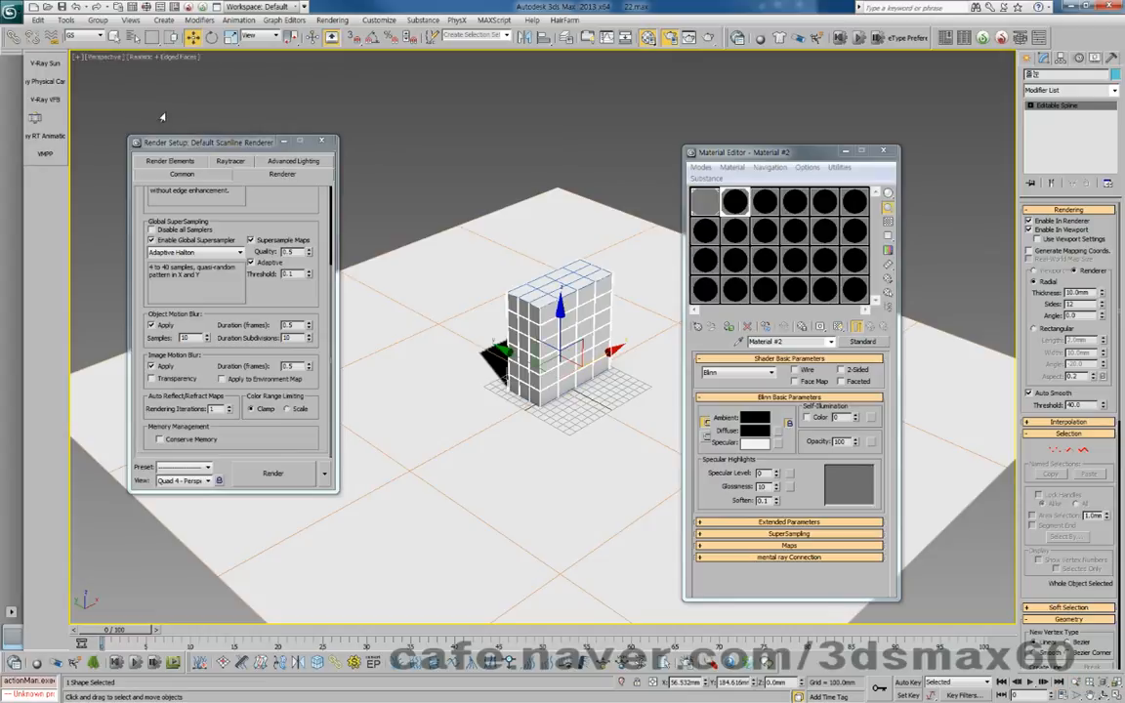
key("ctrl+c")
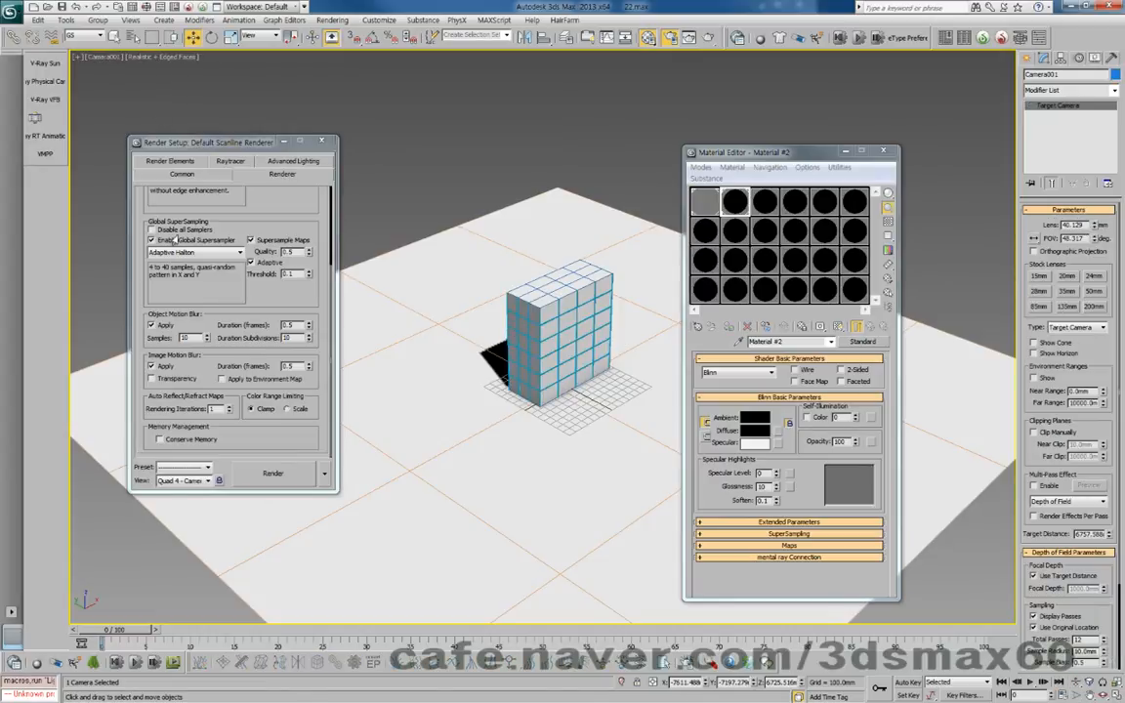
left_click(270, 472)
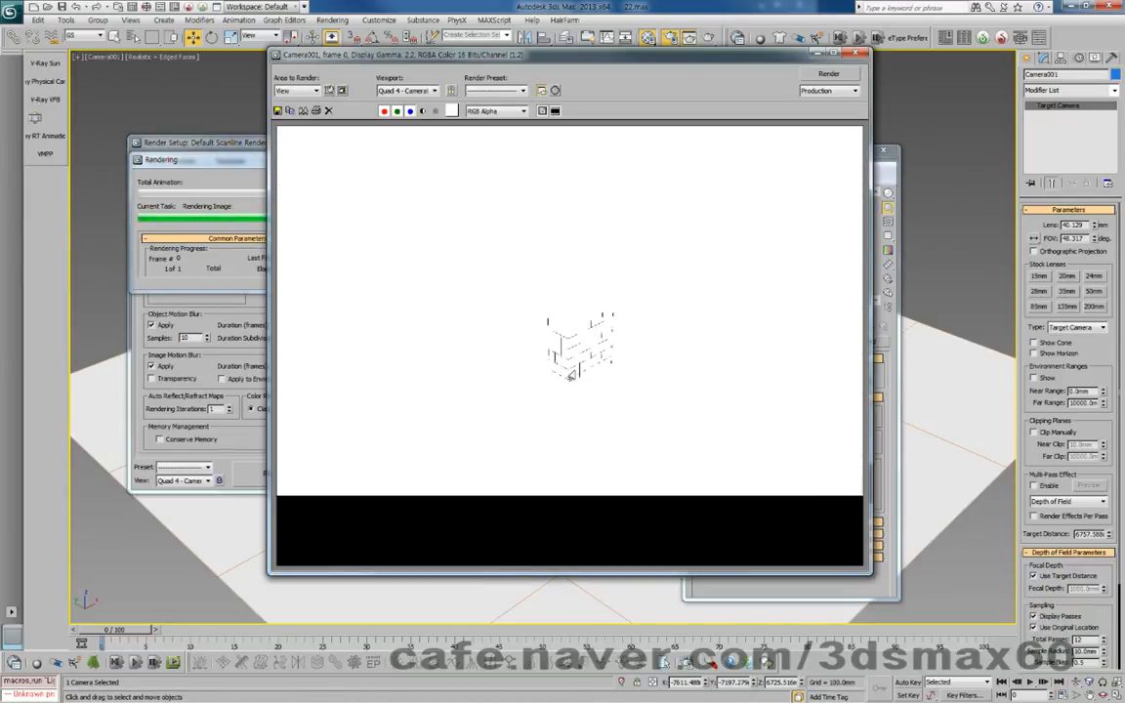
scroll(570, 375, "up", 4)
scroll(570, 369, "down", 1)
left_click(856, 55)
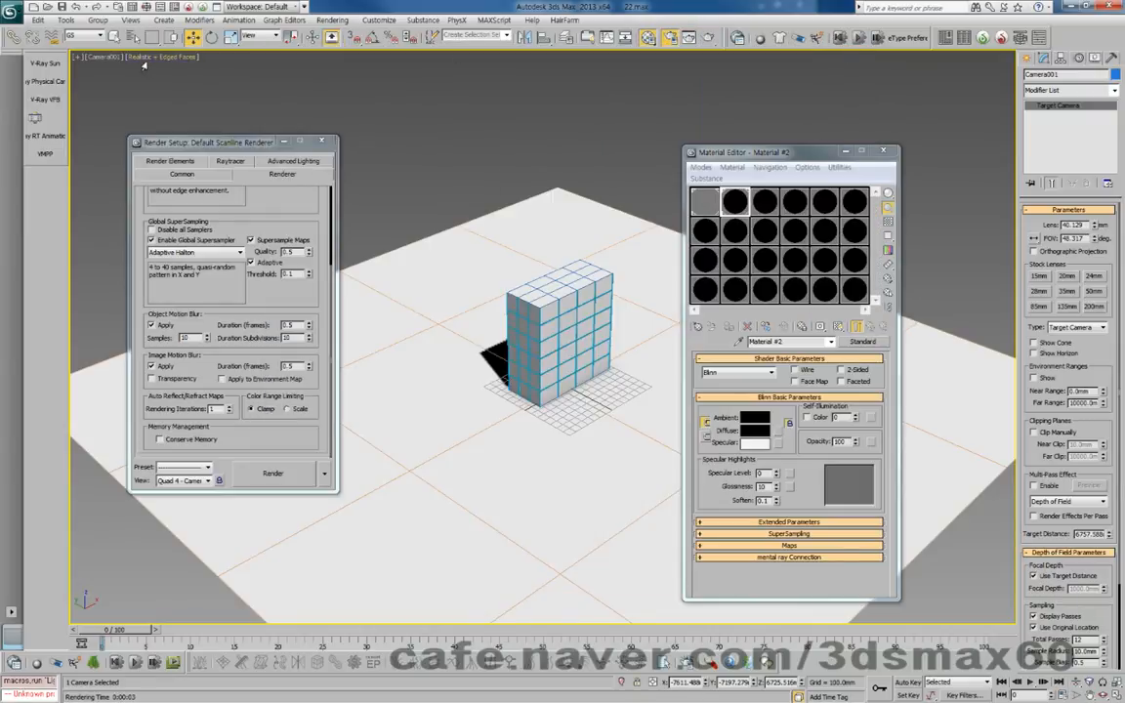
Switch the viewport back to VRayPhysicalCamera001 and disable the global supersampler of the scanline renderer
left_click(105, 58)
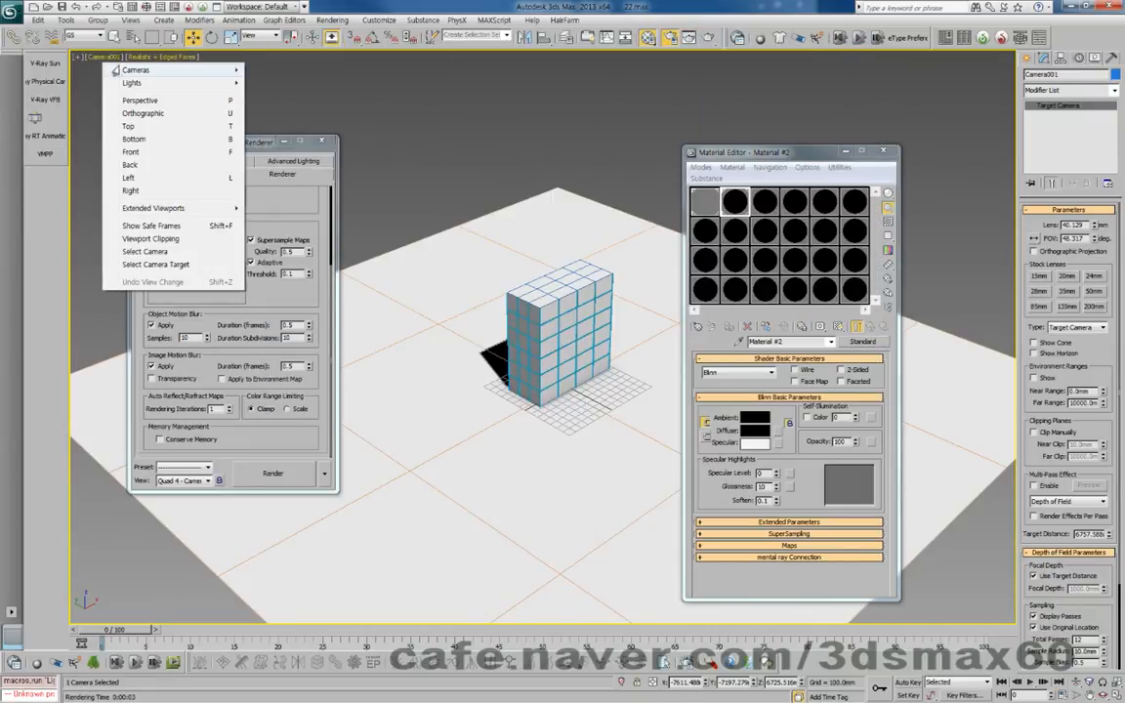
mouse_move(136, 70)
left_click(293, 83)
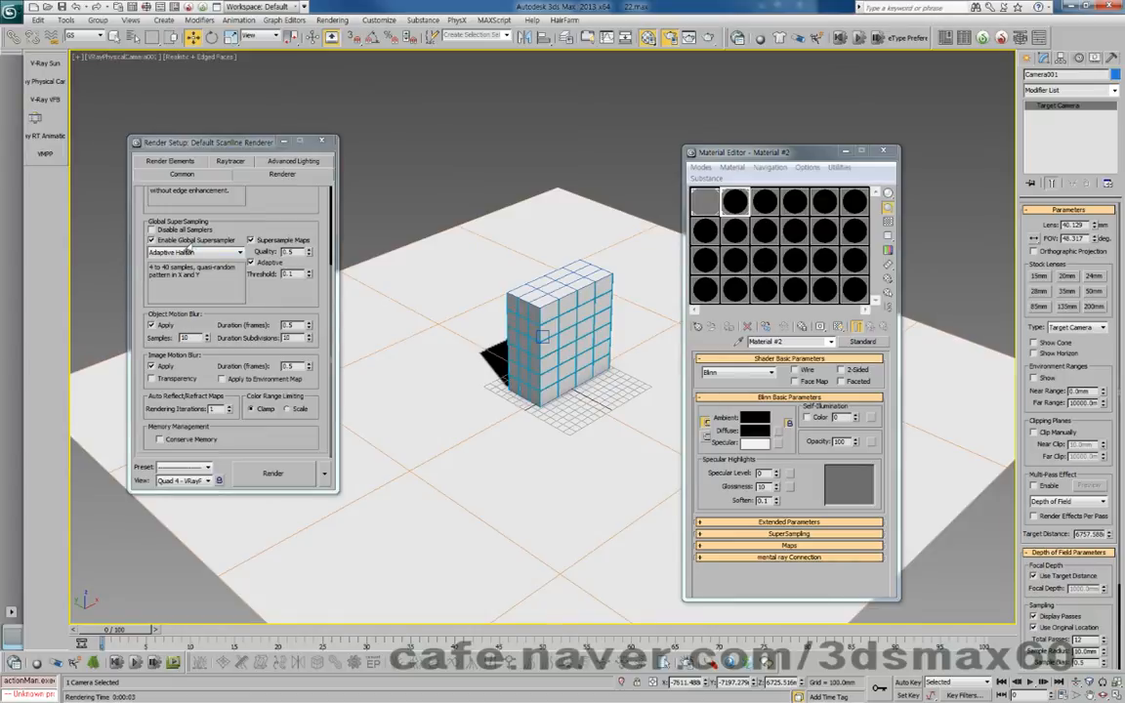
left_click(189, 241)
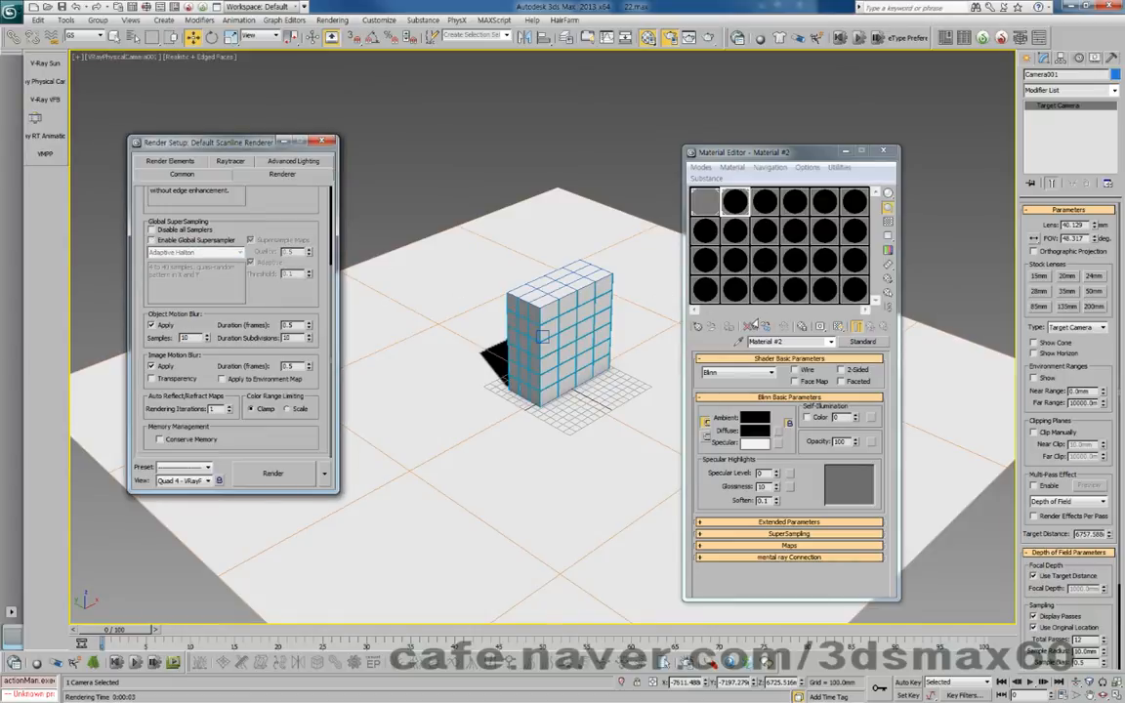
Review the common render options, render the VRayPhysicalCamera001 view without supersampling, and close the frame
left_click(172, 176)
left_click_drag(291, 420, 277, 221)
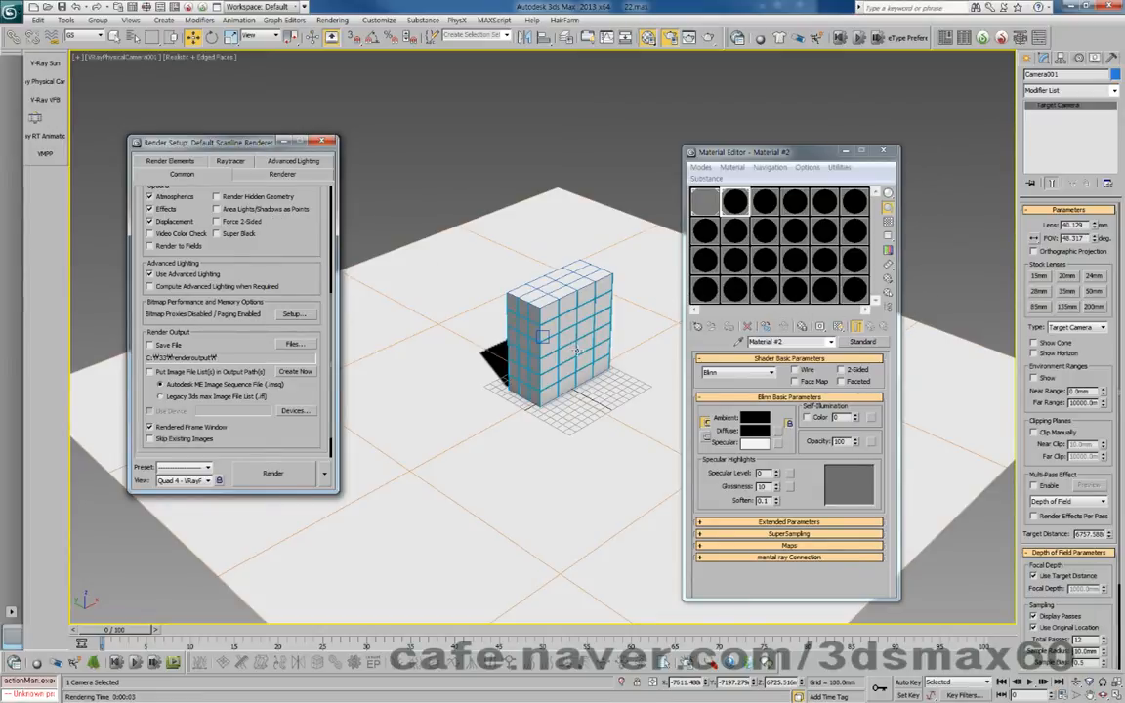
key("shift+q")
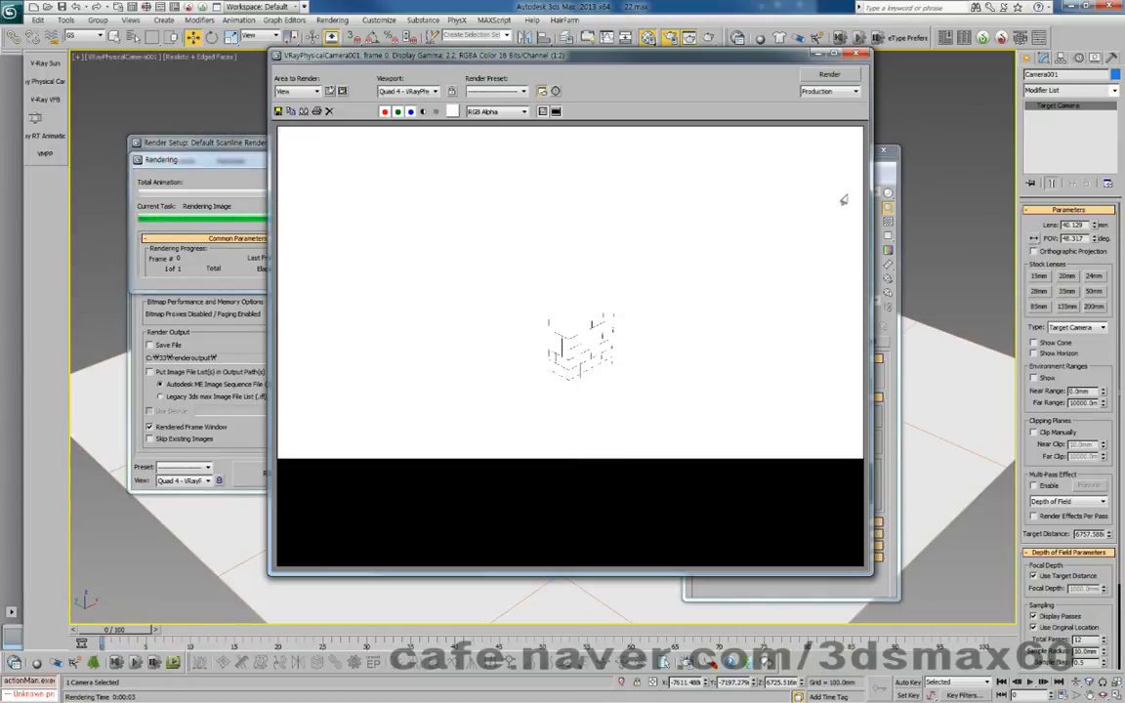
left_click(851, 54)
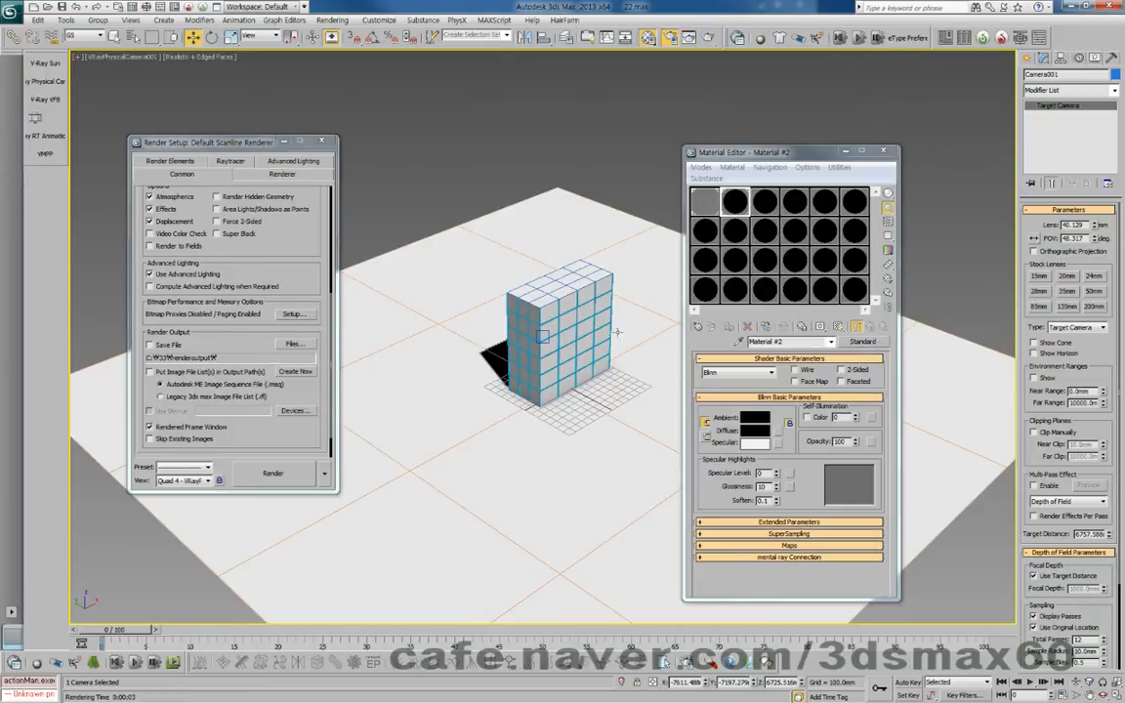
Change Material #1 from Matte/Shadow to Standard with a pure white diffuse color and self-illumination of 100
left_click(702, 203)
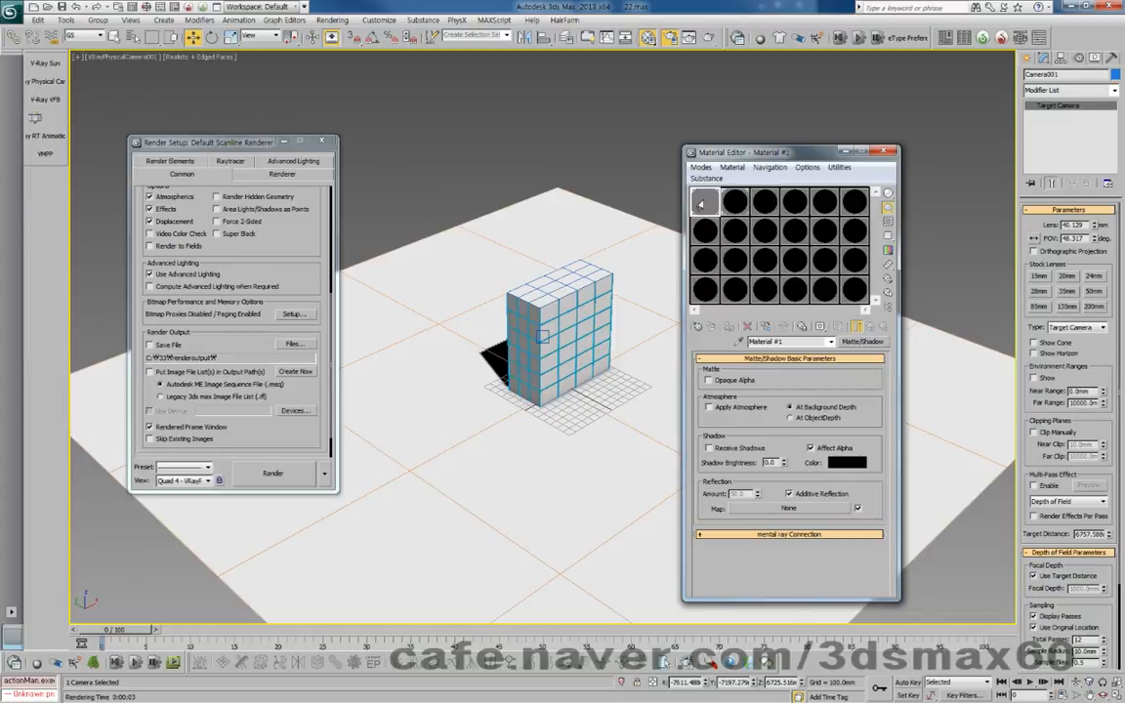
left_click(859, 341)
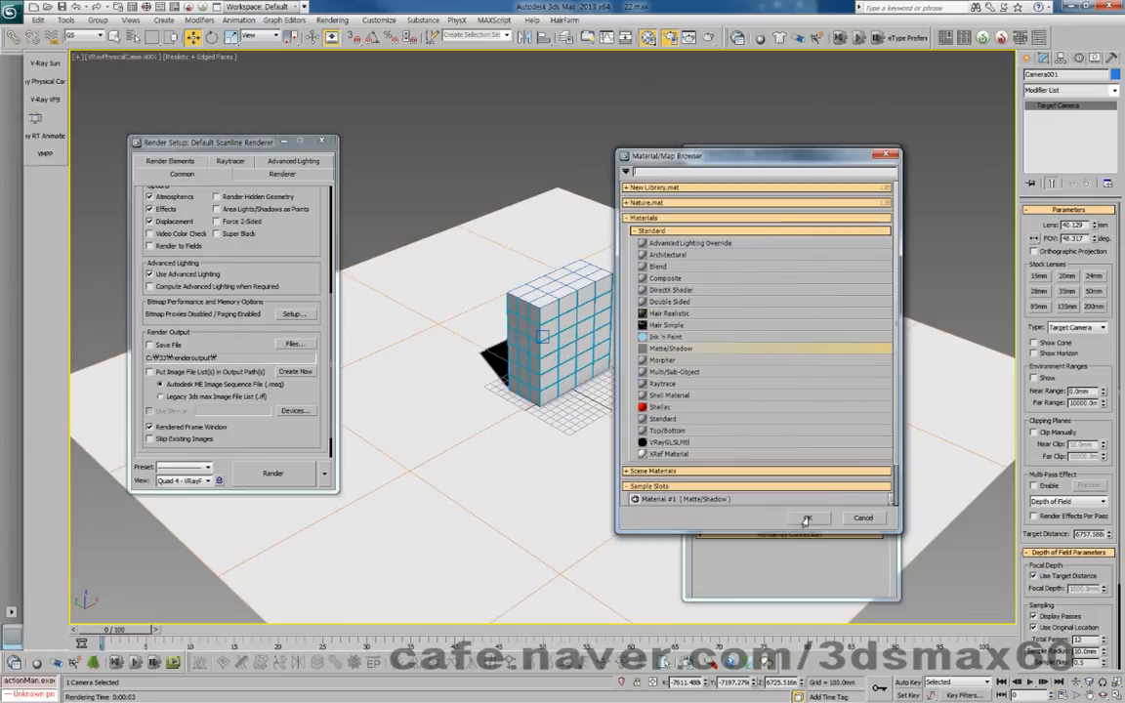
double_click(664, 417)
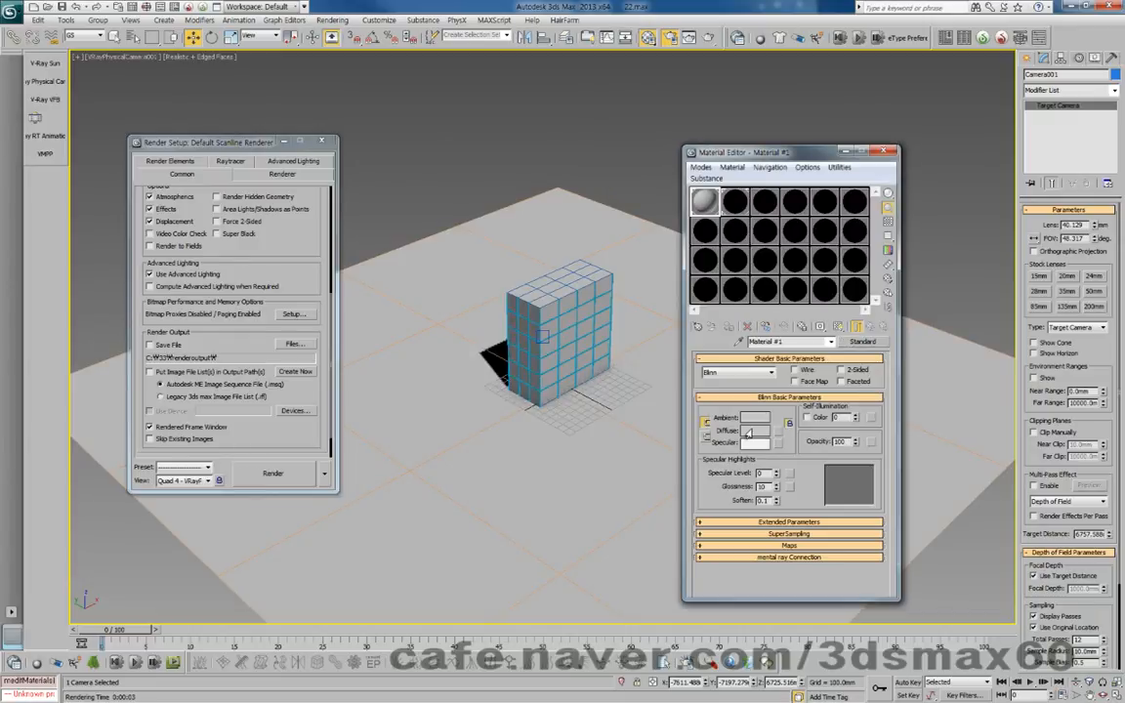
left_click(752, 431)
left_click_drag(345, 279, 346, 314)
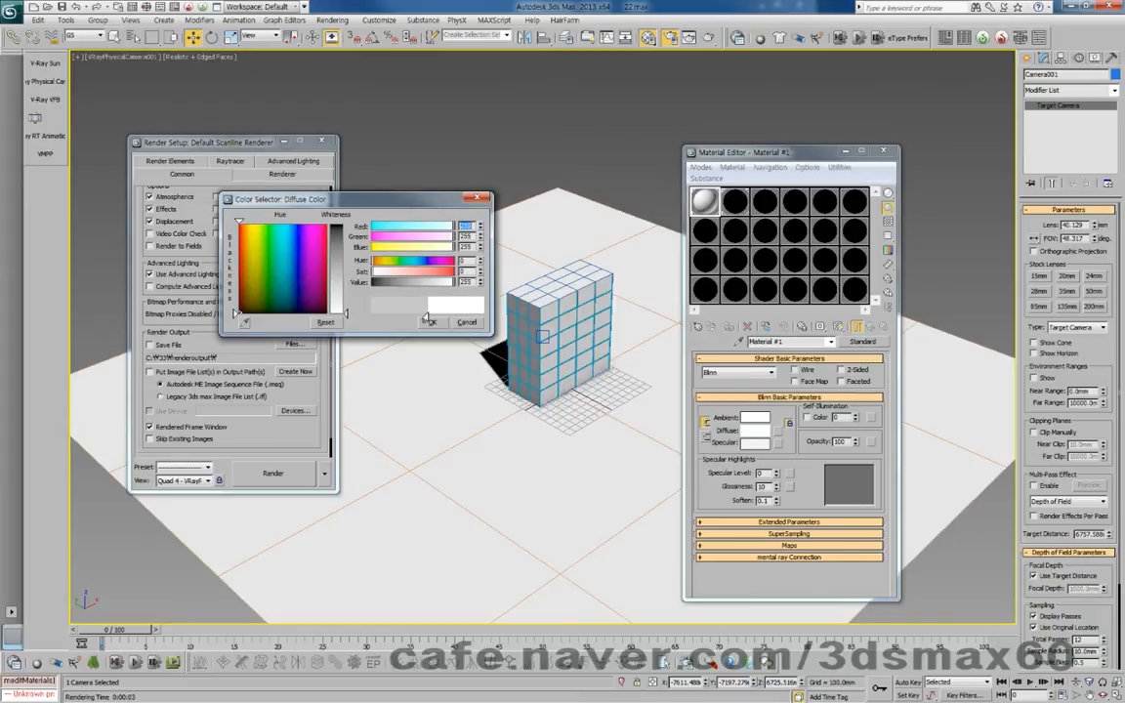
left_click(430, 322)
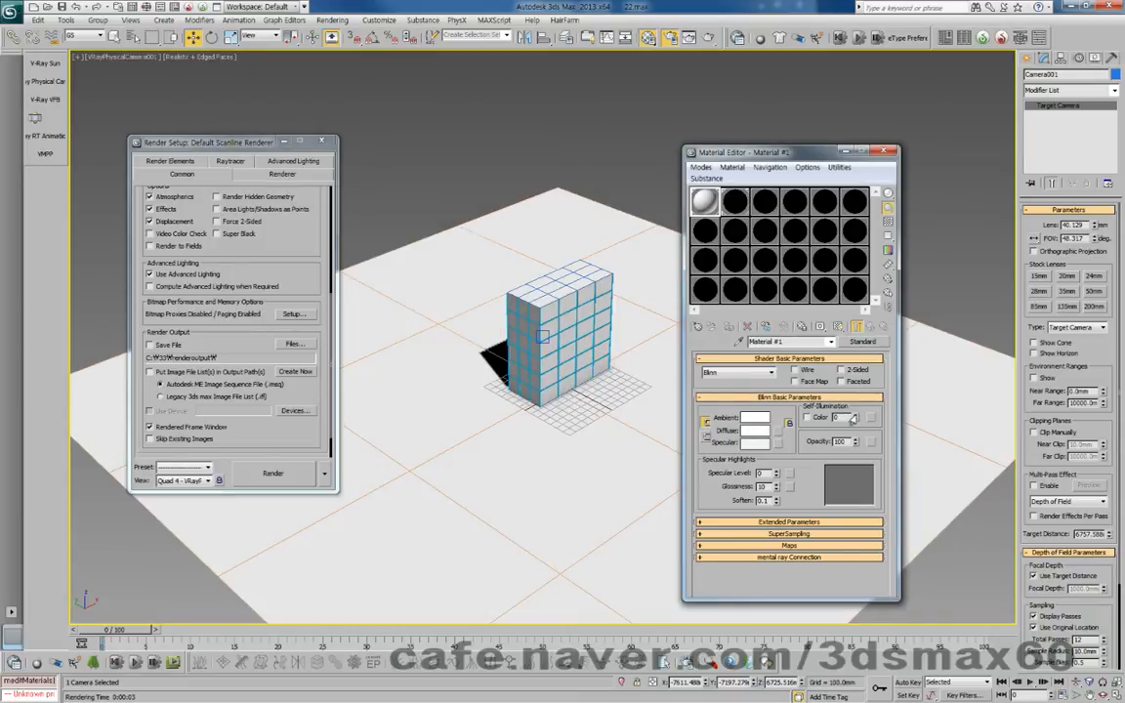
left_click_drag(854, 419, 853, 275)
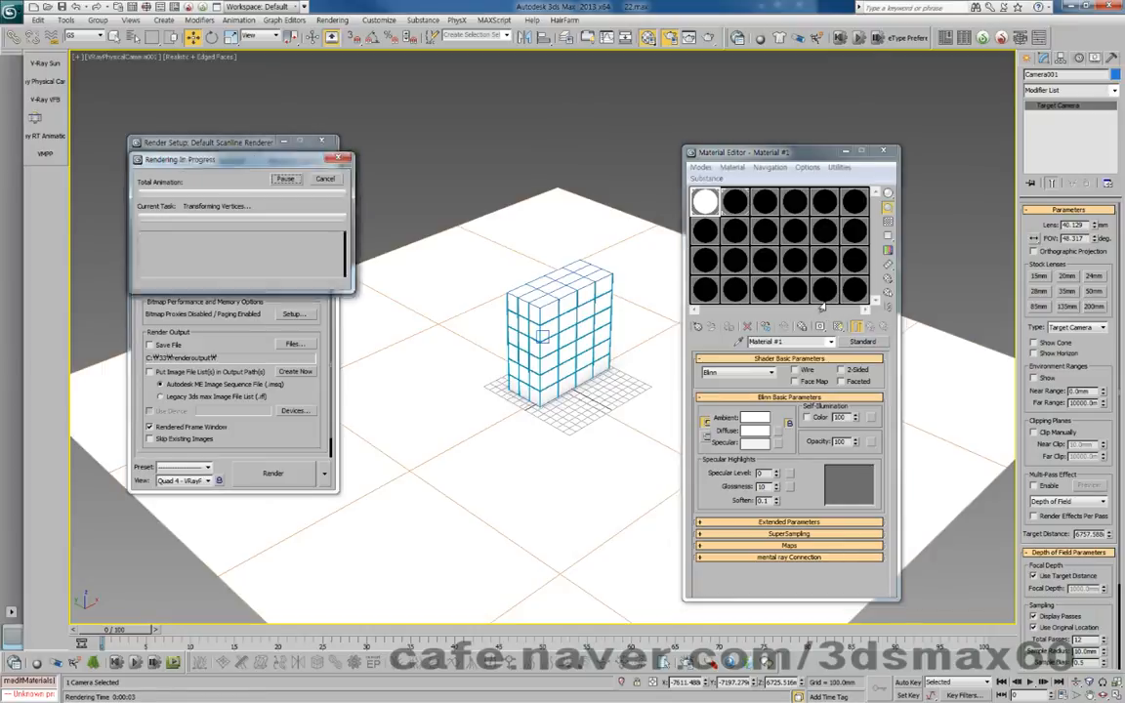
Render the camera view with the self-illuminated white material, examine the box's lines up close, and close the frame
key("shift+q")
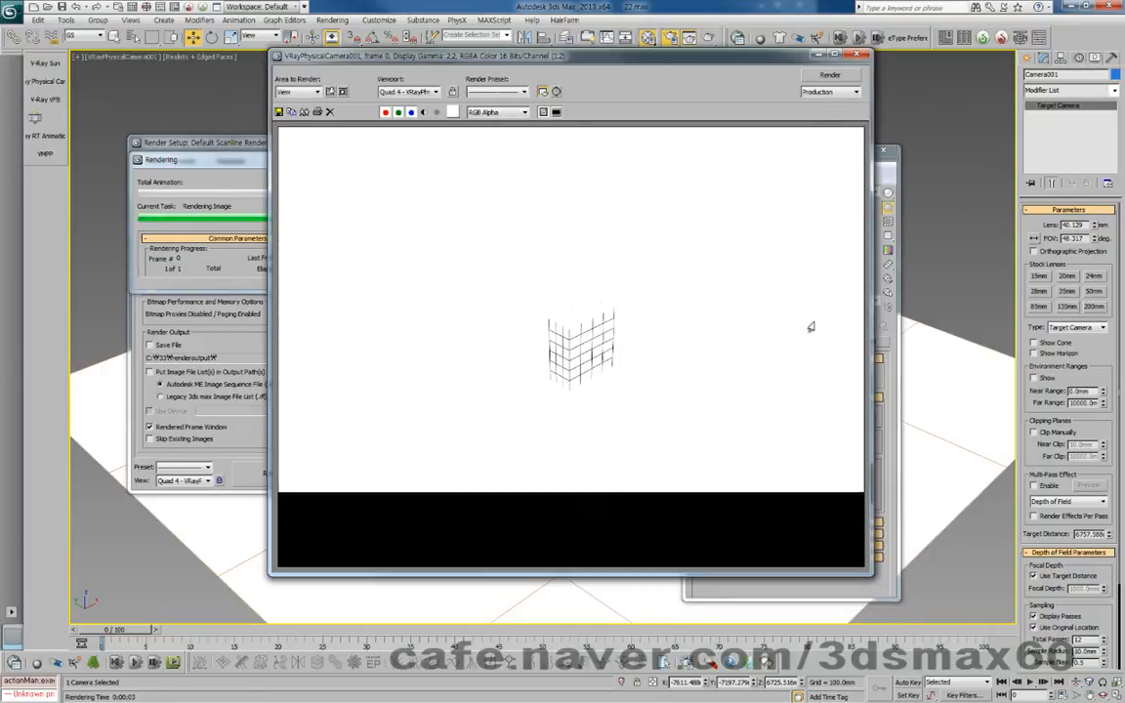
scroll(581, 376, "up", 2)
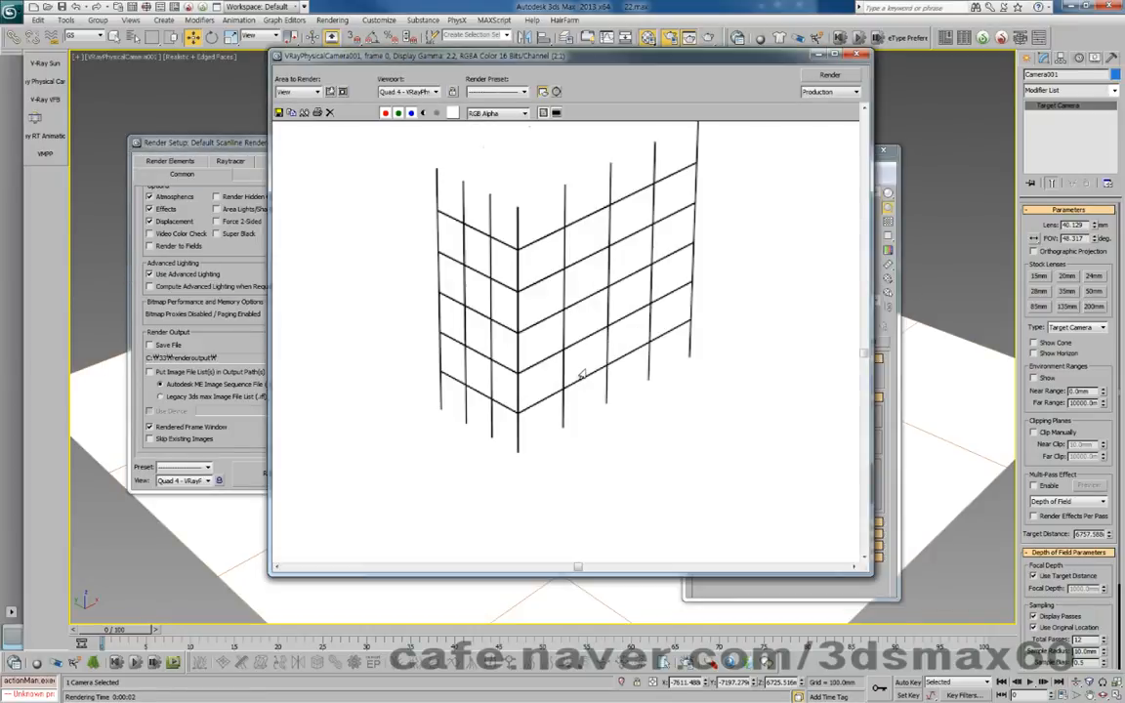
scroll(581, 376, "down", 1)
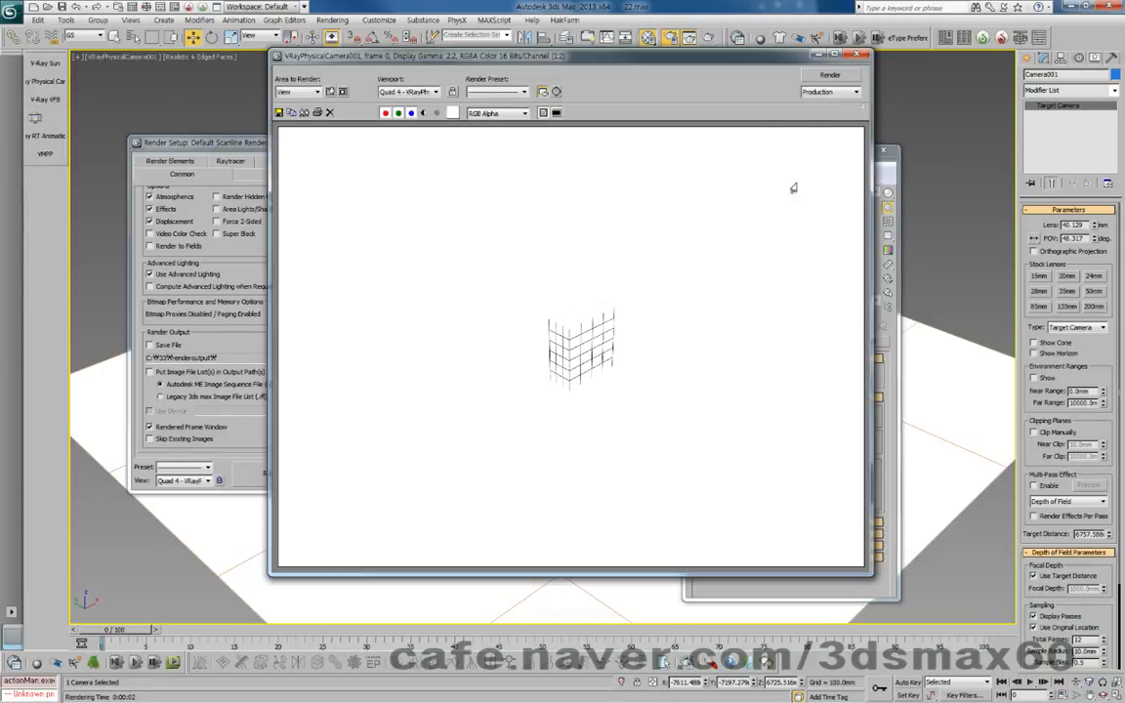
left_click(857, 54)
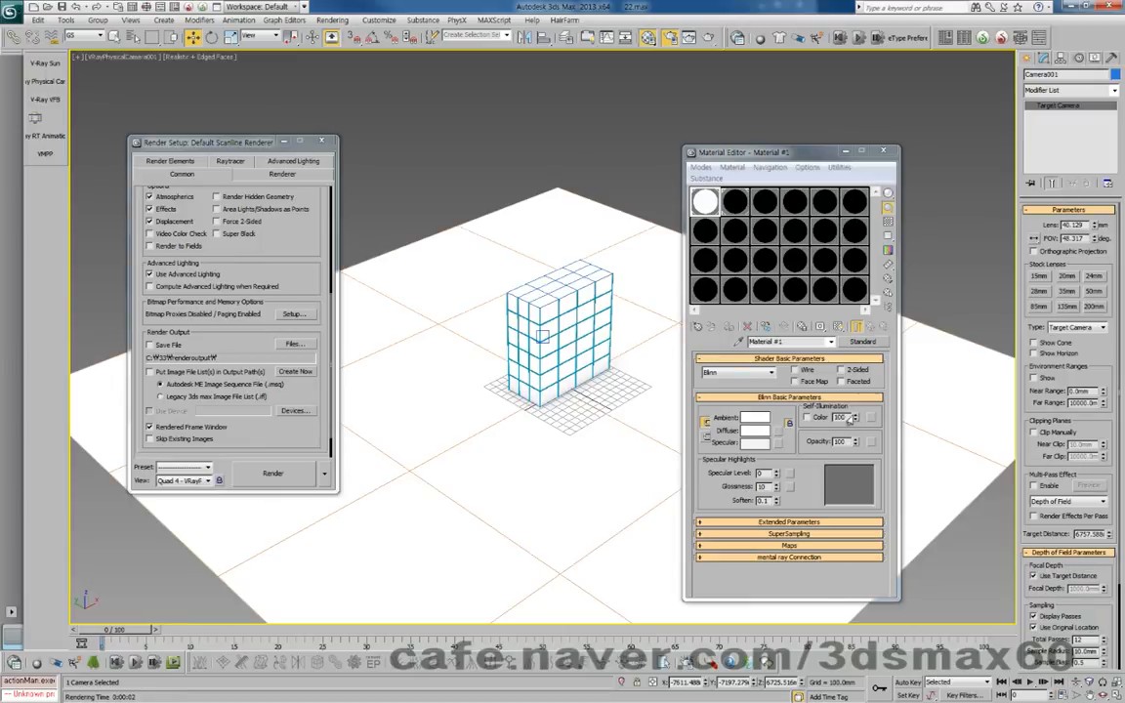
Compare the self-illumination of Material #1 and Material #2, then render the camera view and check its alpha channel
left_click(840, 417)
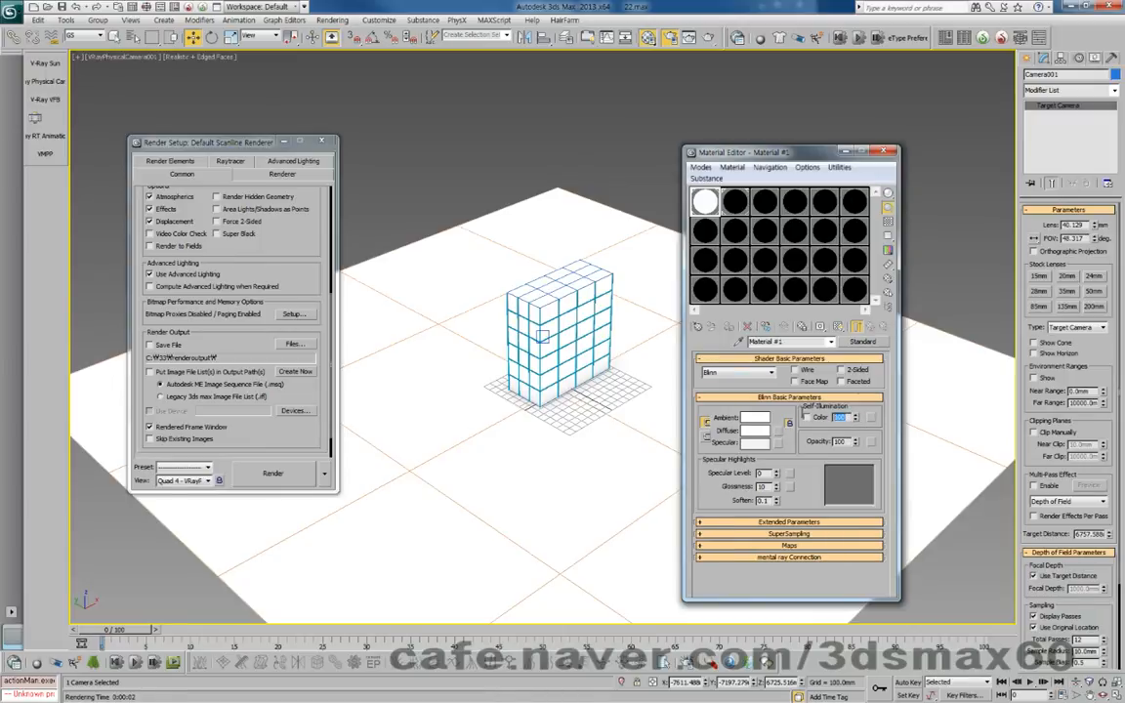
left_click(730, 205)
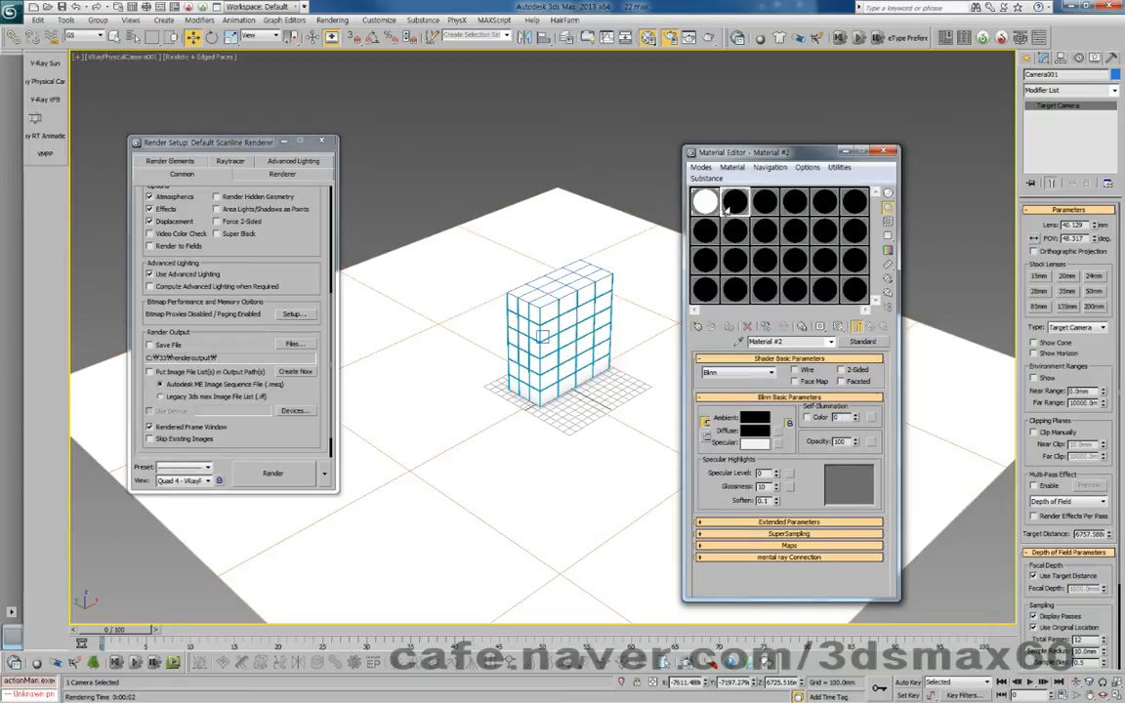
key("shift+q")
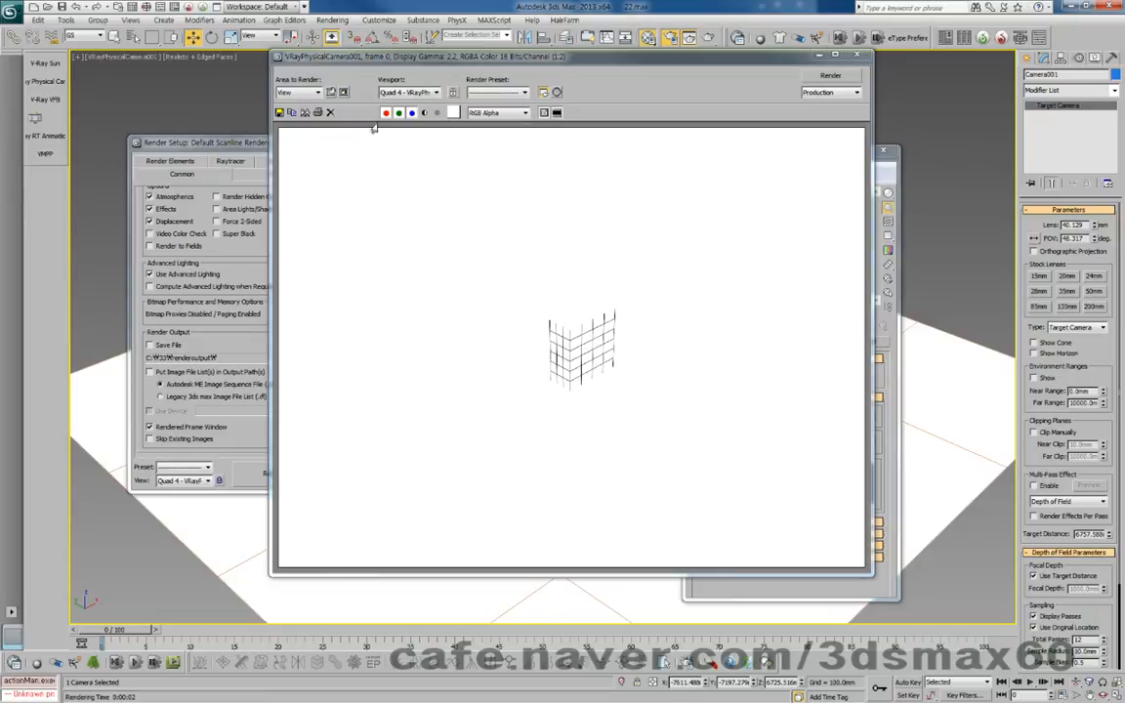
left_click(422, 113)
left_click(423, 112)
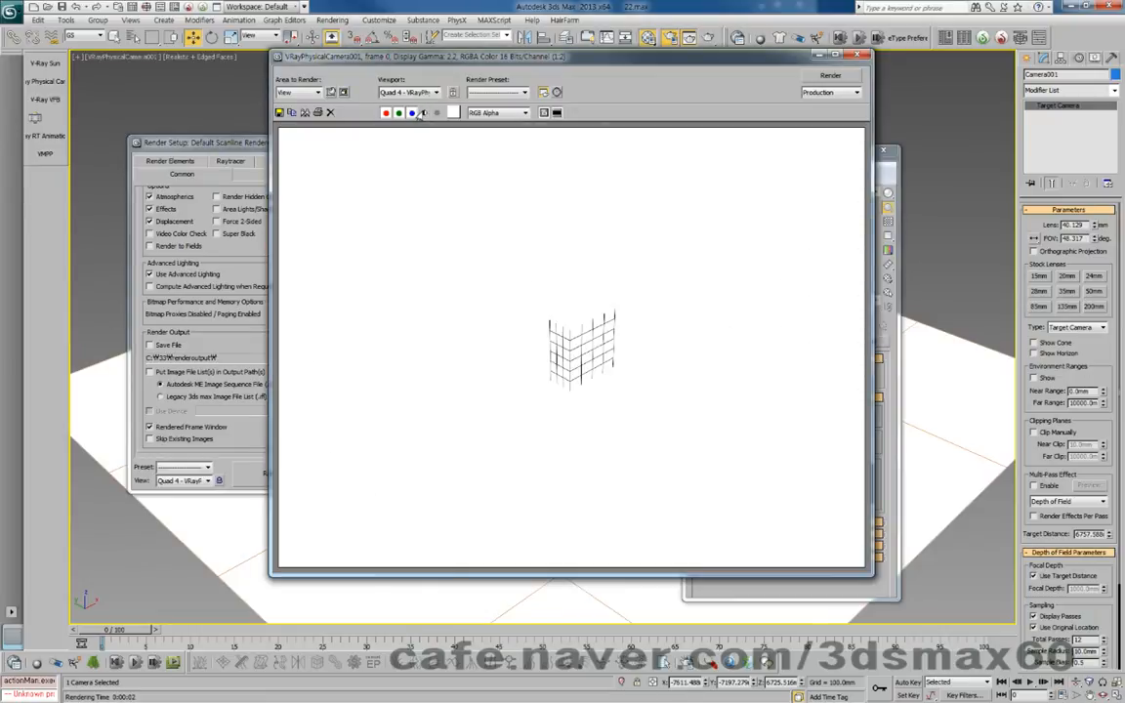
left_click(855, 56)
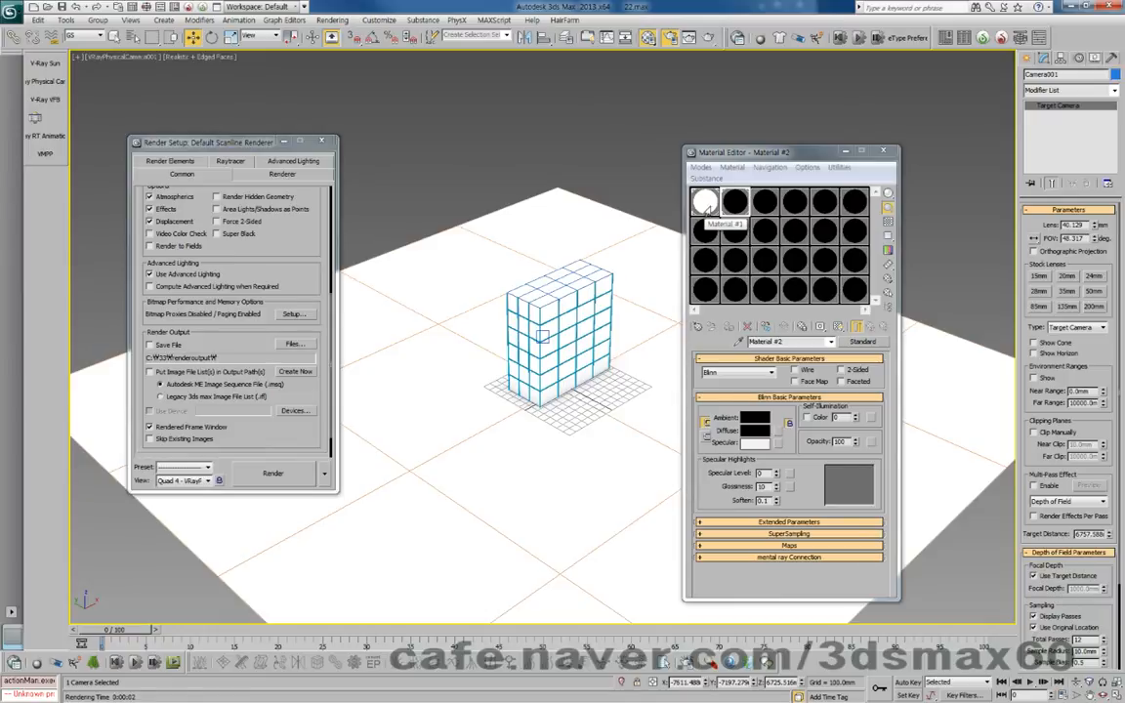
Render the camera view two more times to review the black lines on white, closing each frame
key("shift+q")
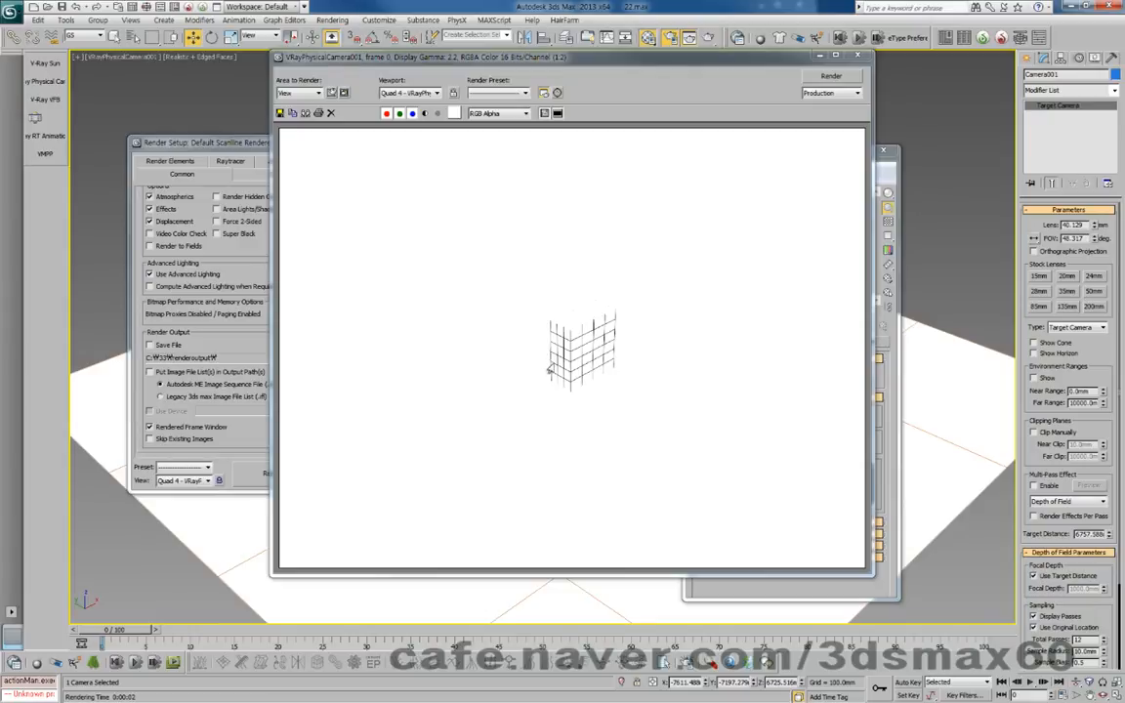
left_click(858, 55)
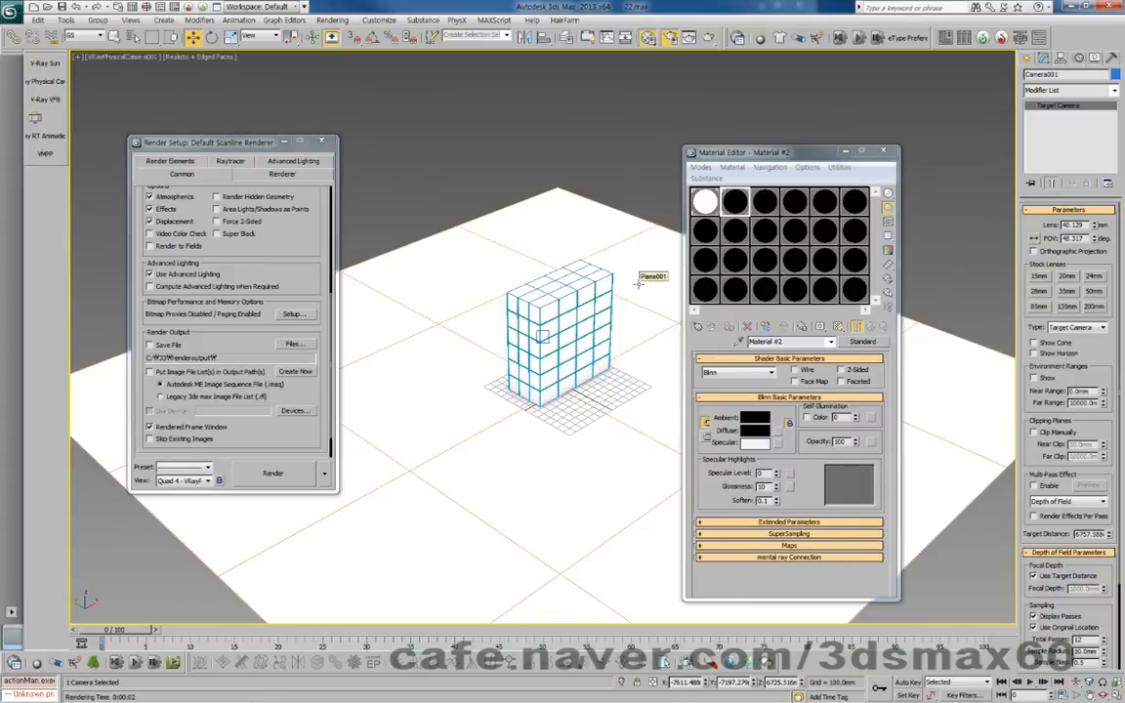
key("shift+q")
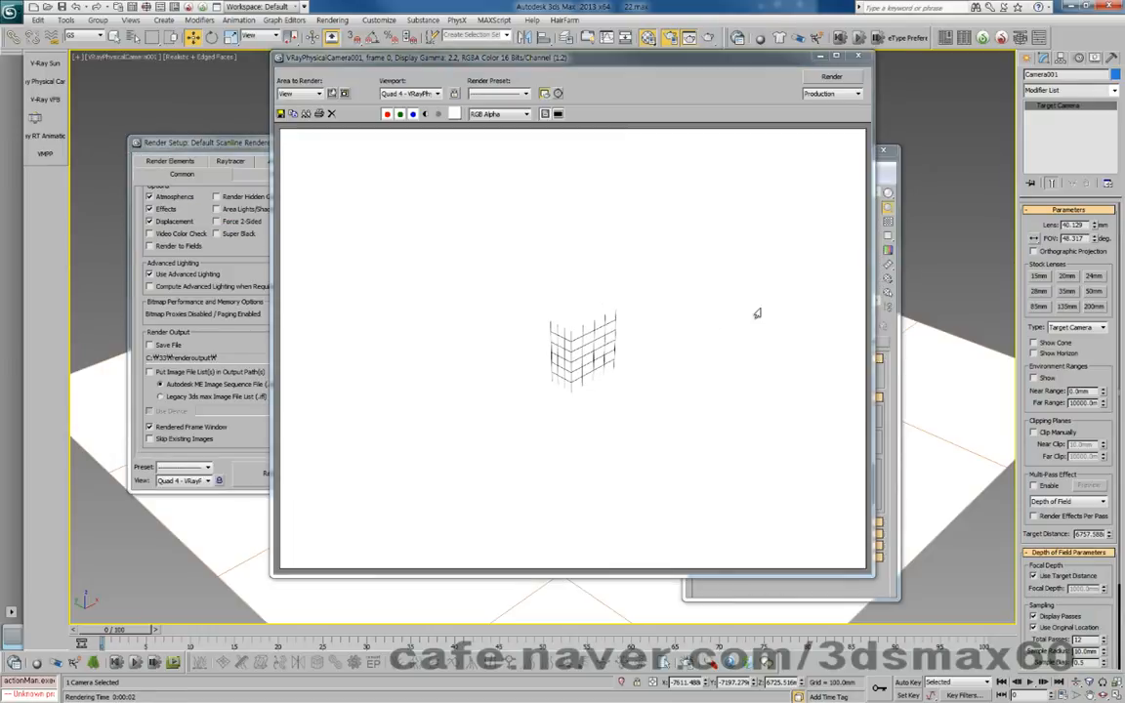
left_click(857, 56)
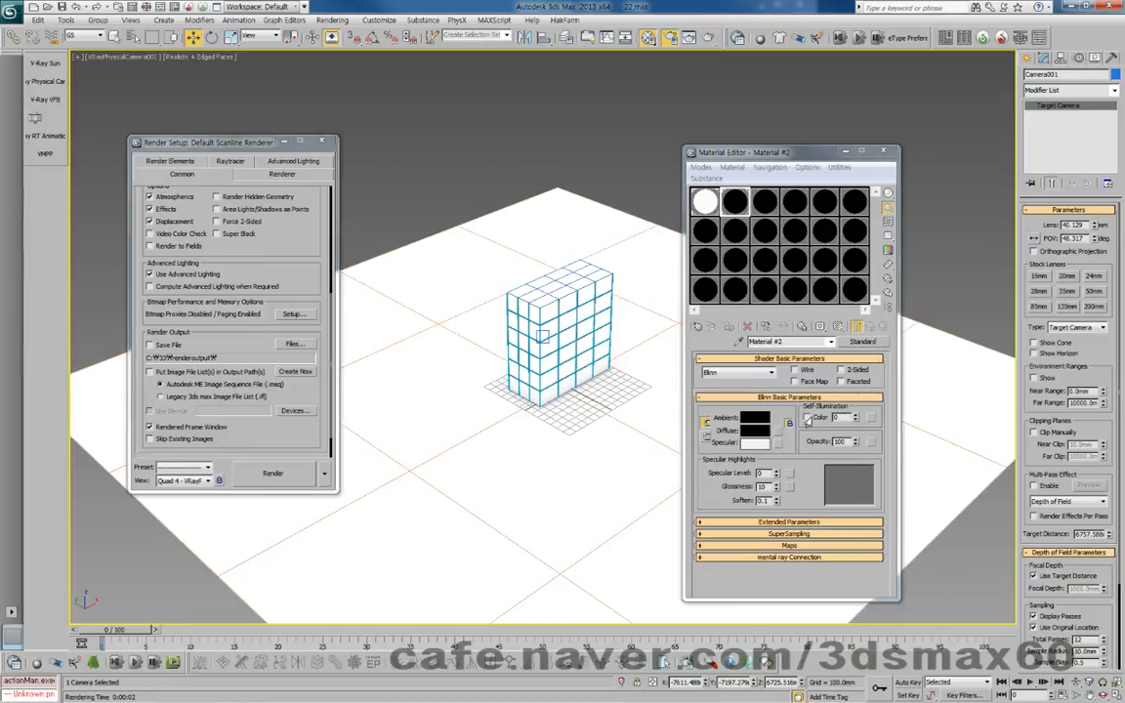
Reset Material #1's self-illumination to 0 and set its diffuse color to black
left_click(704, 202)
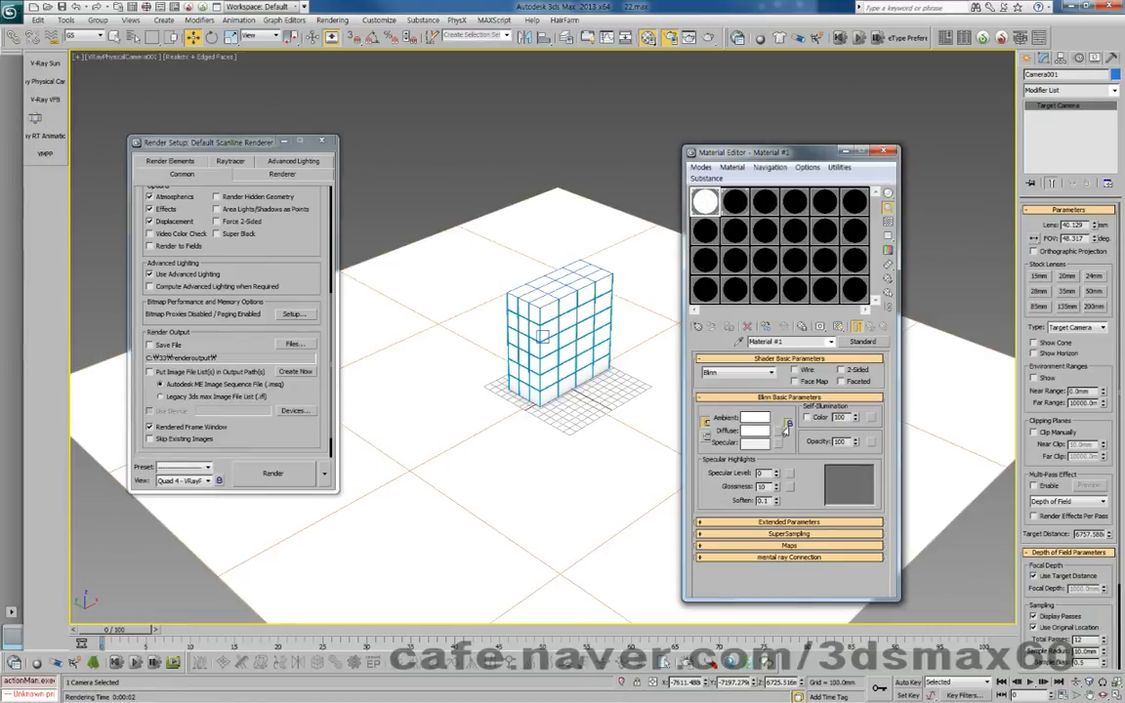
right_click(856, 417)
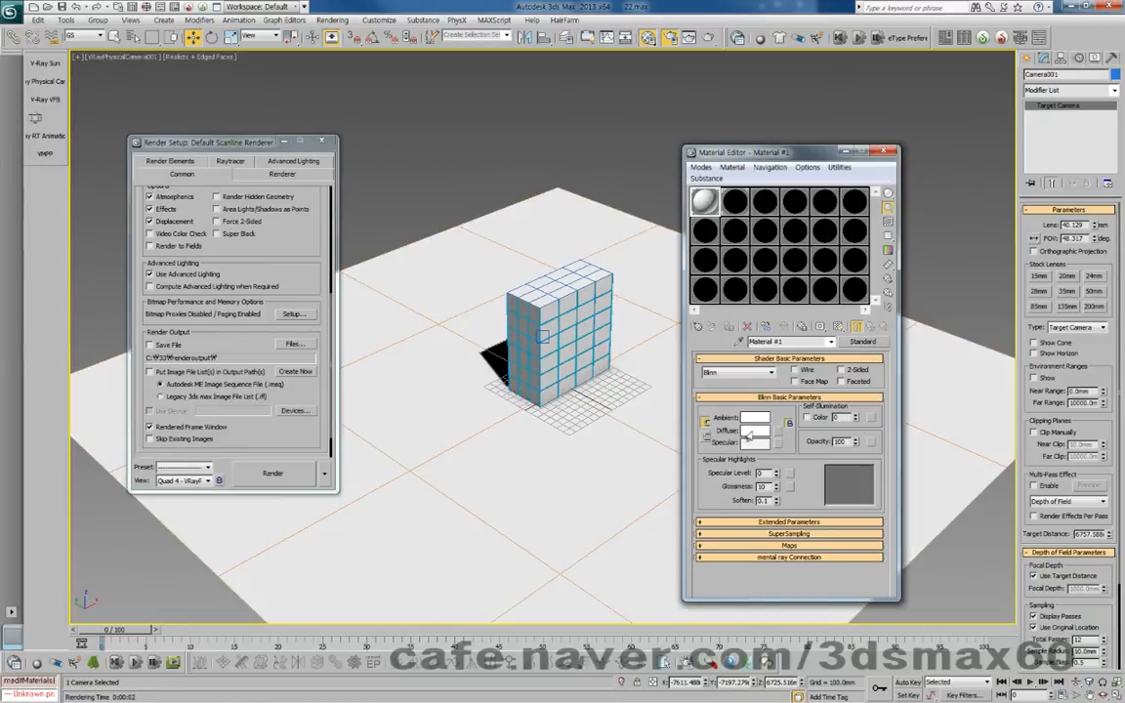
left_click(754, 431)
left_click_drag(241, 262, 326, 225)
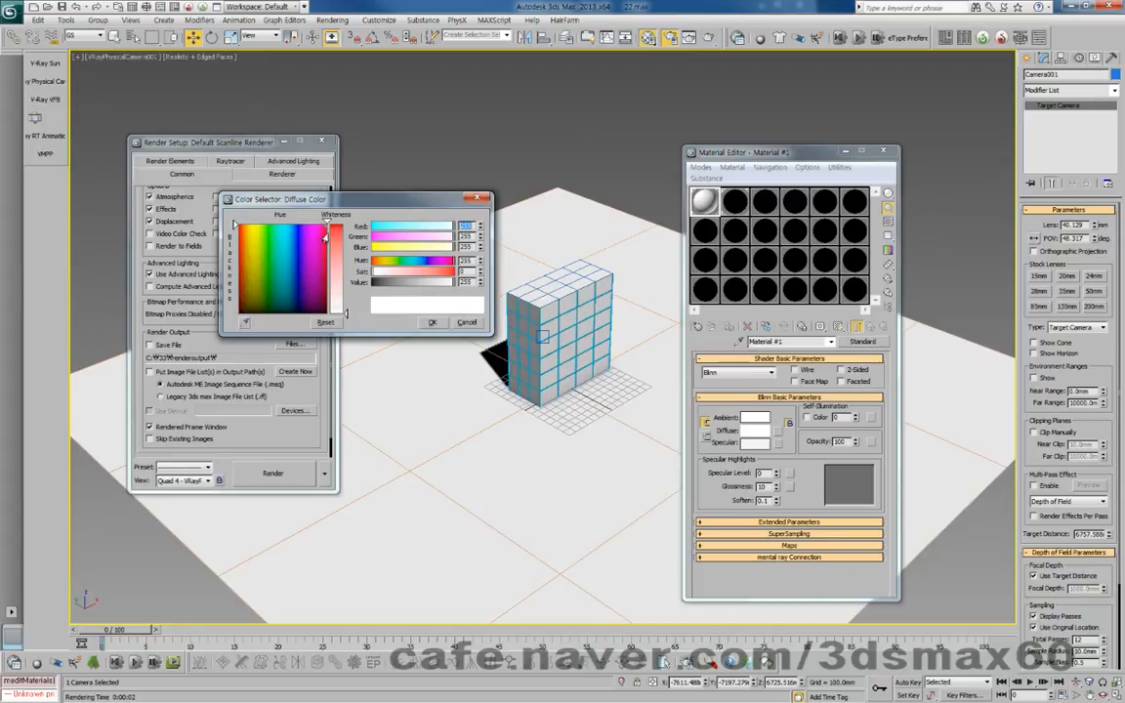
mouse_move(342, 310)
left_mouse_down()
mouse_move(341, 225)
mouse_move(326, 312)
left_mouse_up()
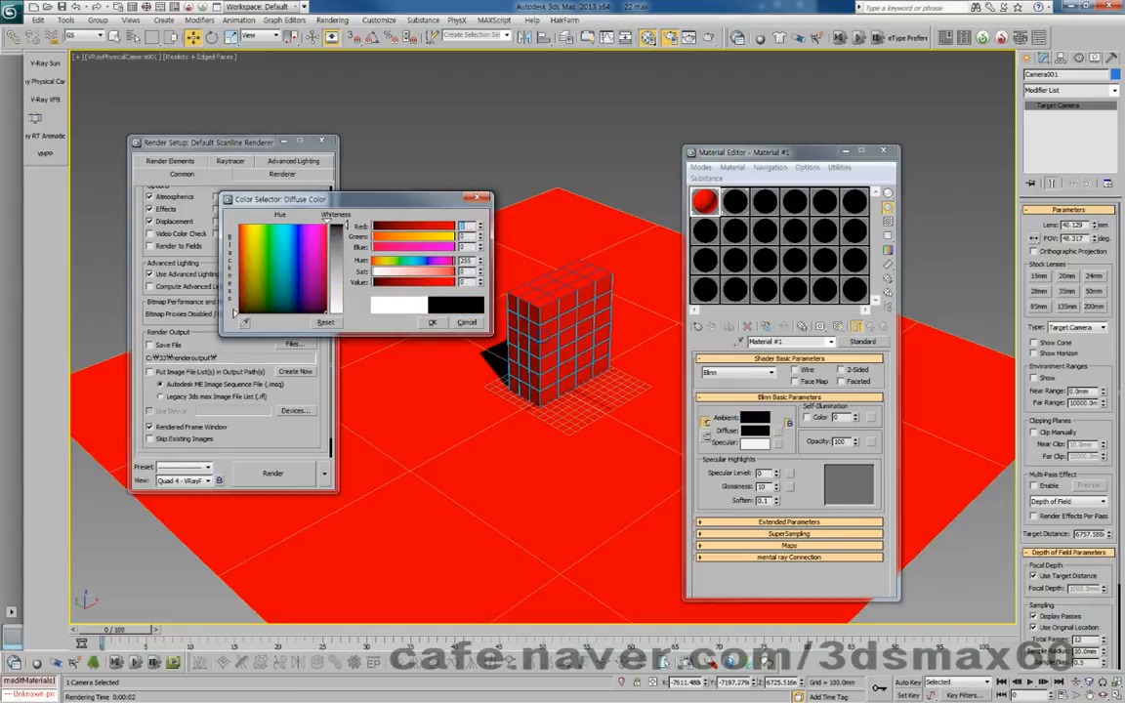
left_click(427, 323)
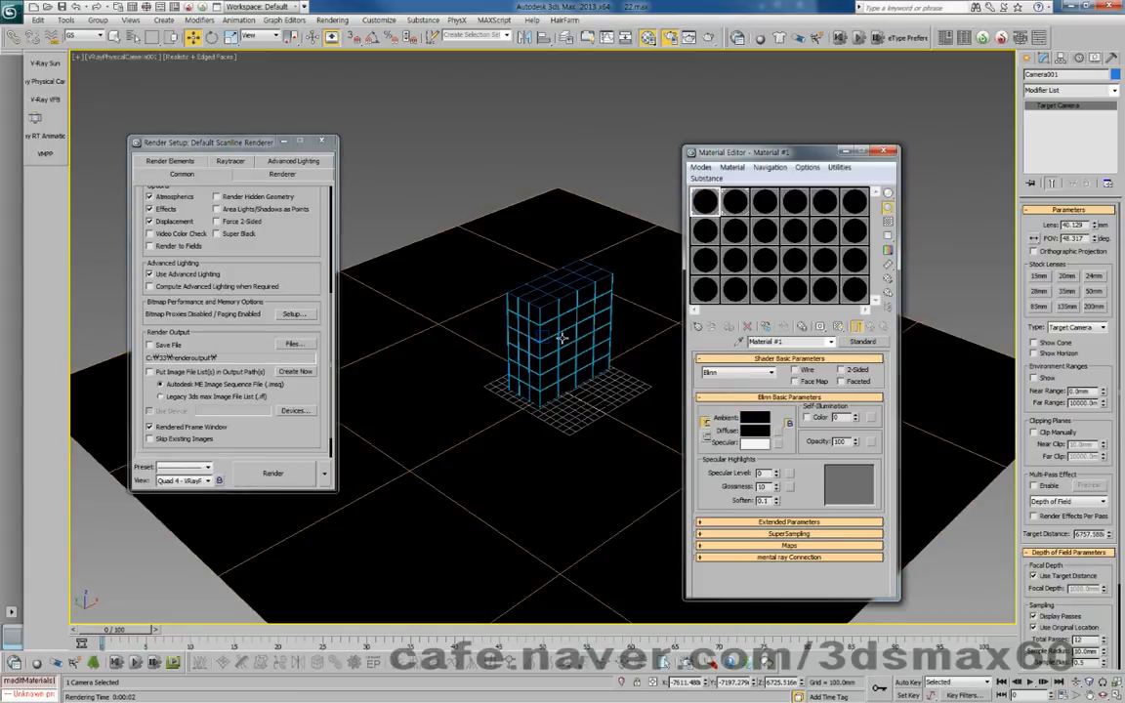
Set Material #2's diffuse color to white and its self-illumination to 100, then test-render the camera view and close the frame
left_click(735, 202)
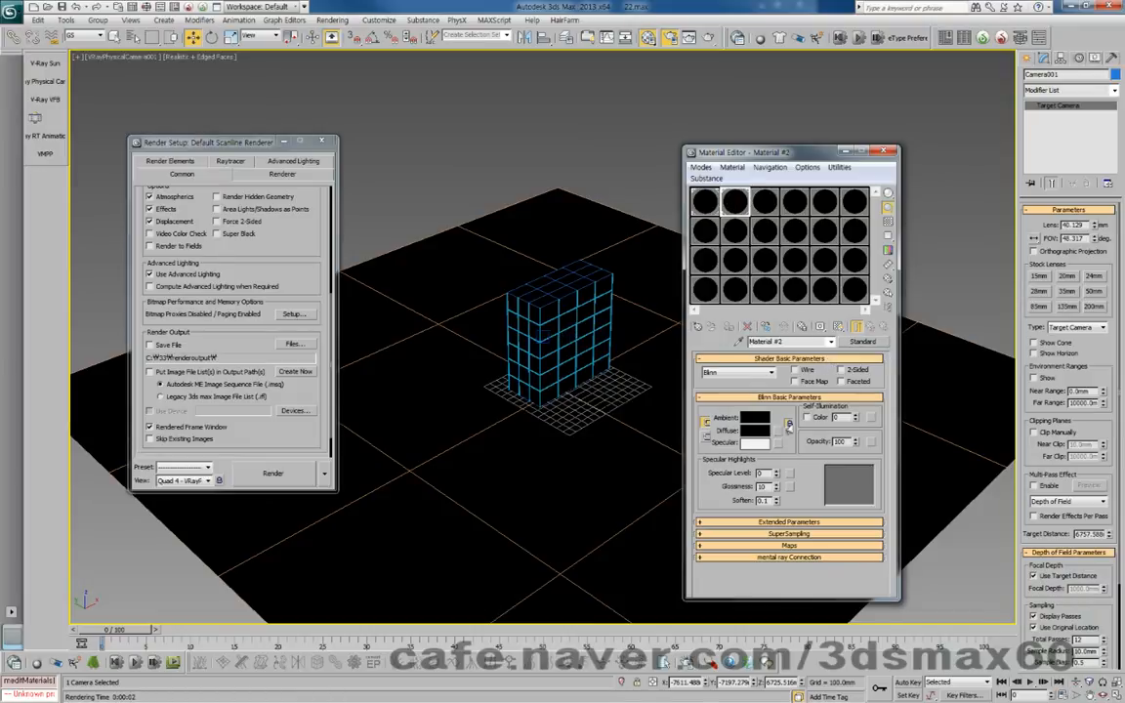
left_click(761, 432)
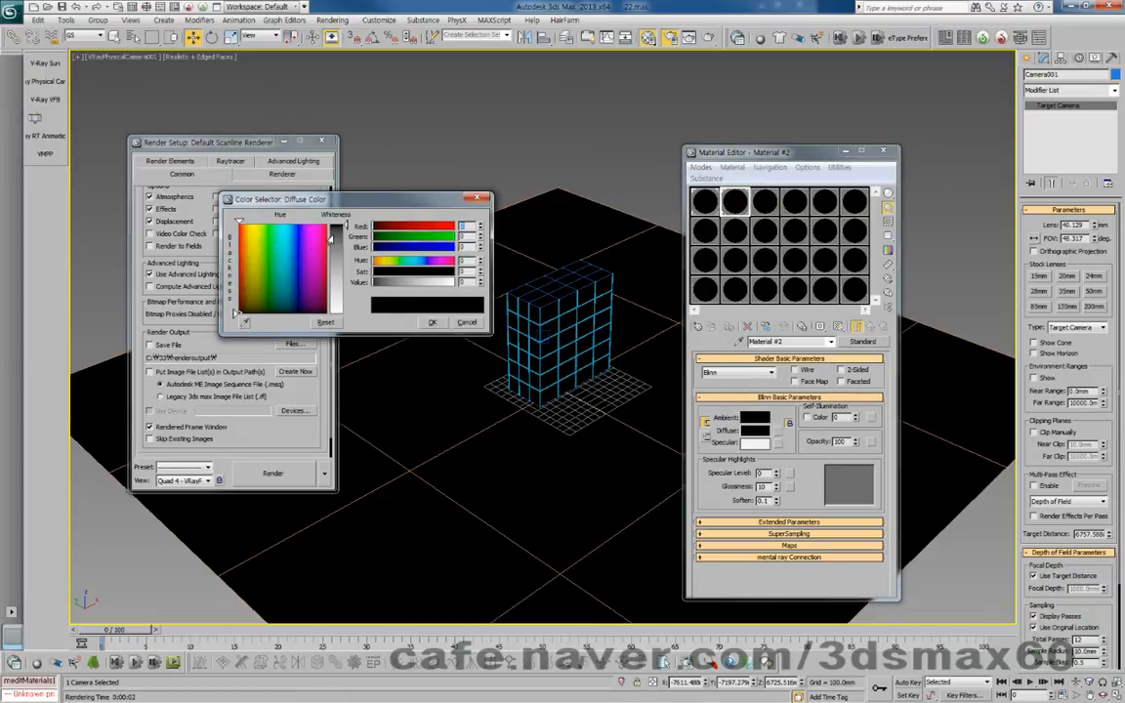
left_click_drag(342, 230, 345, 316)
left_click(430, 321)
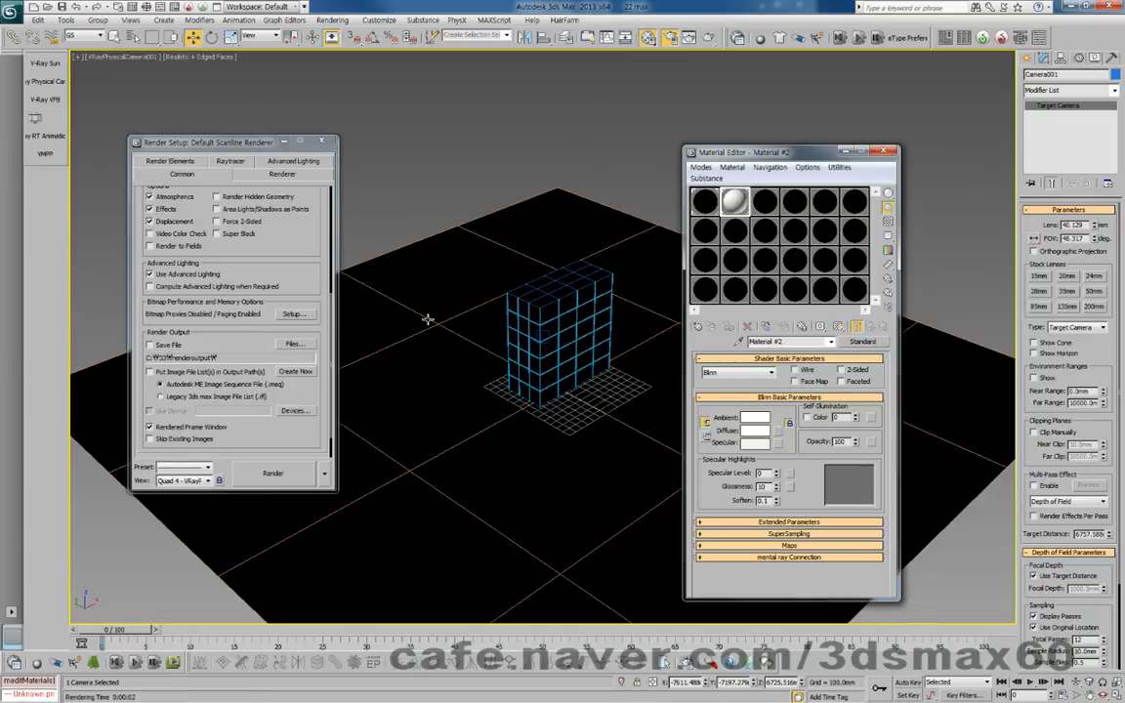
left_click_drag(855, 417, 838, 276)
key("shift+q")
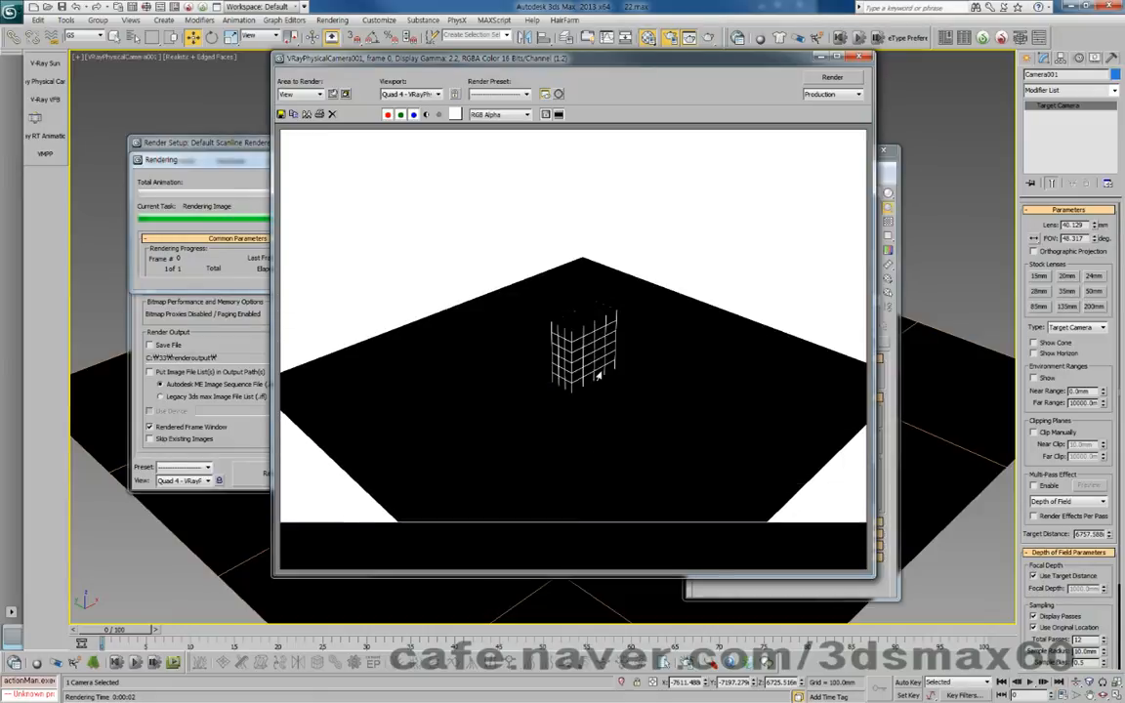
left_click(845, 61)
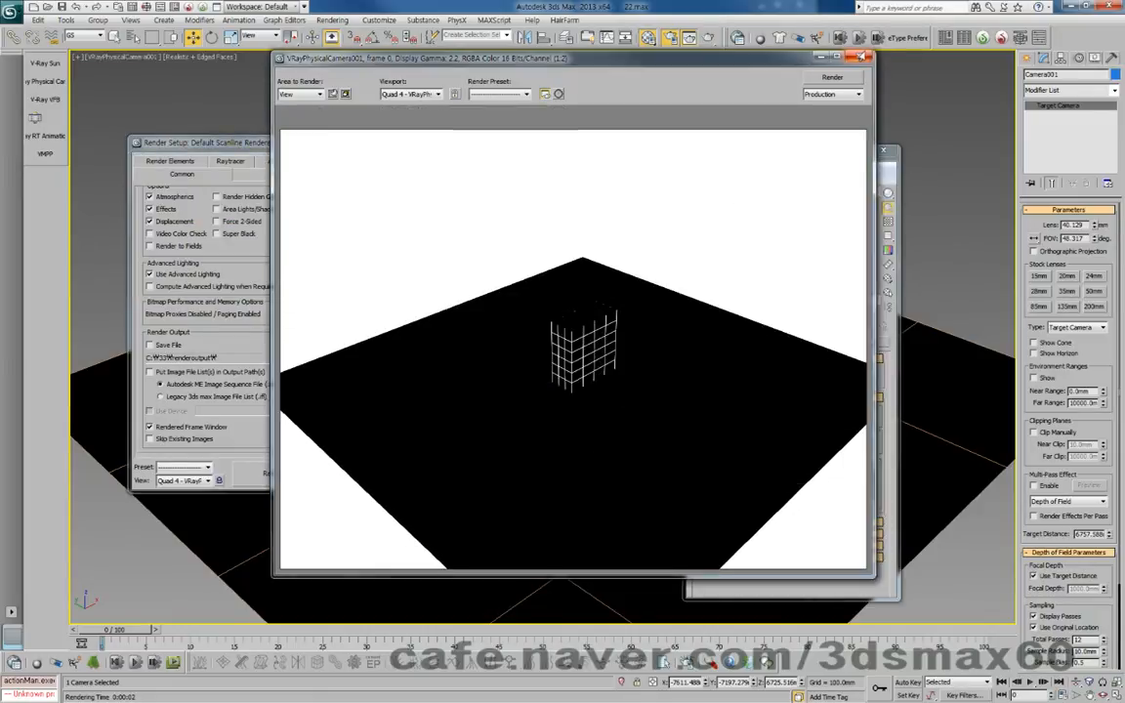
Clear the VRaySky map from the environment background
key("8")
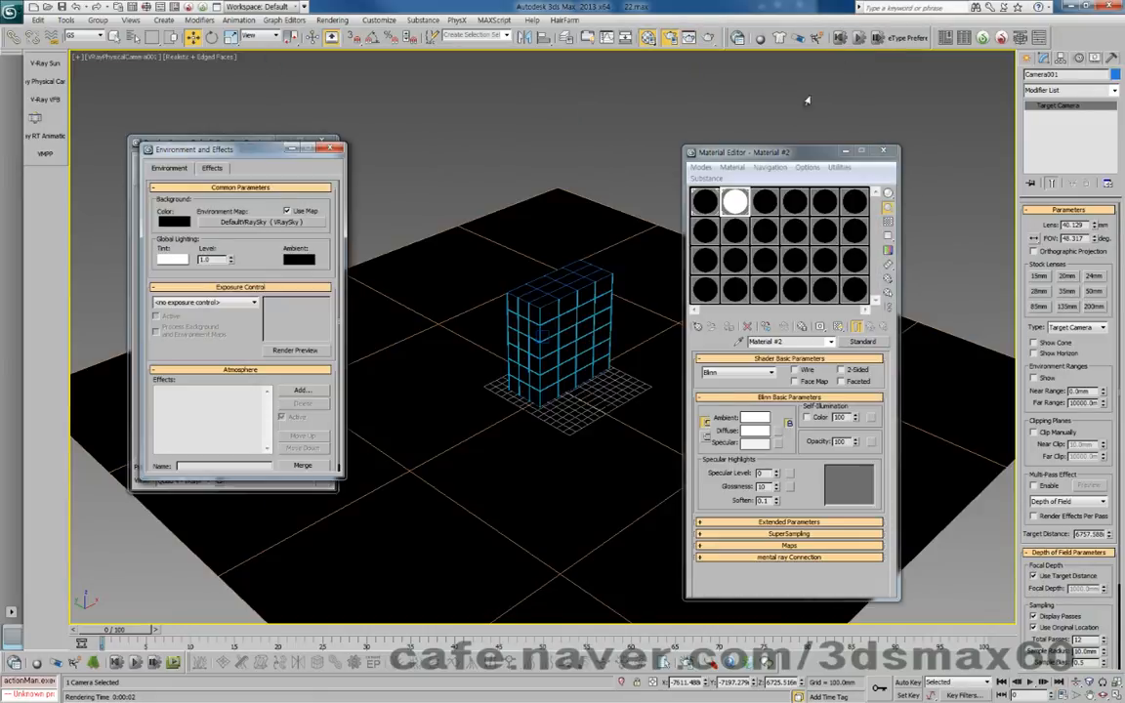
right_click(271, 224)
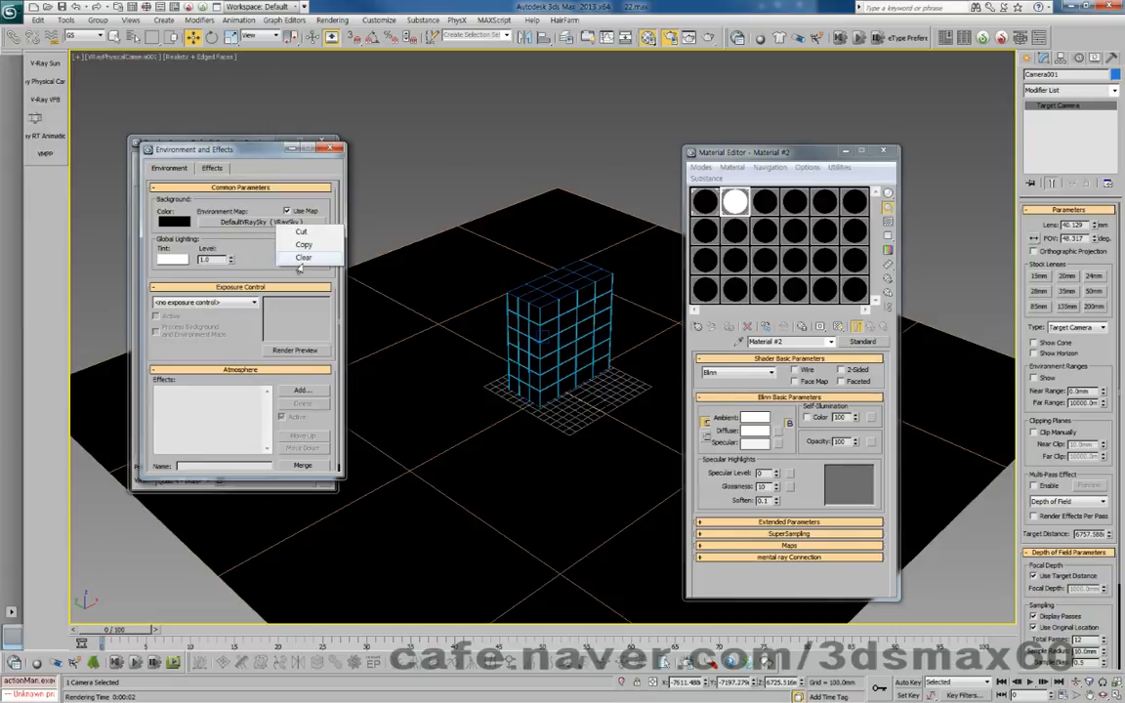
left_click(302, 259)
Render the camera view, save the image to the desktop as mege.tga, and close the frame
key("shift+q")
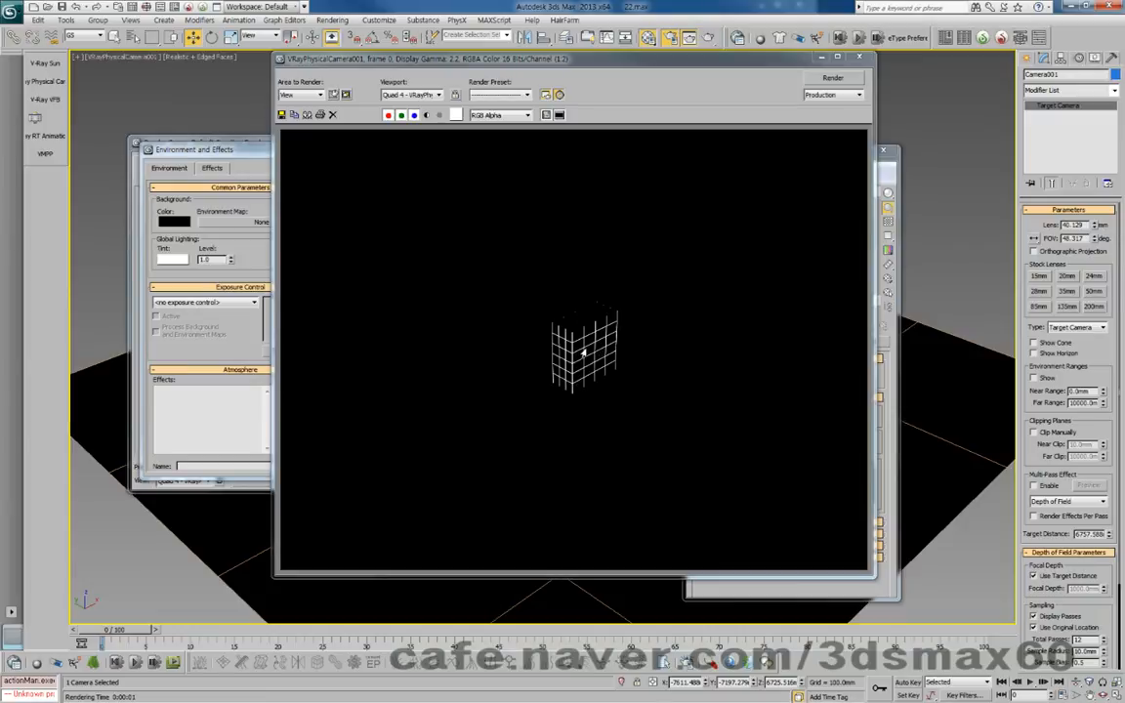
left_click(281, 114)
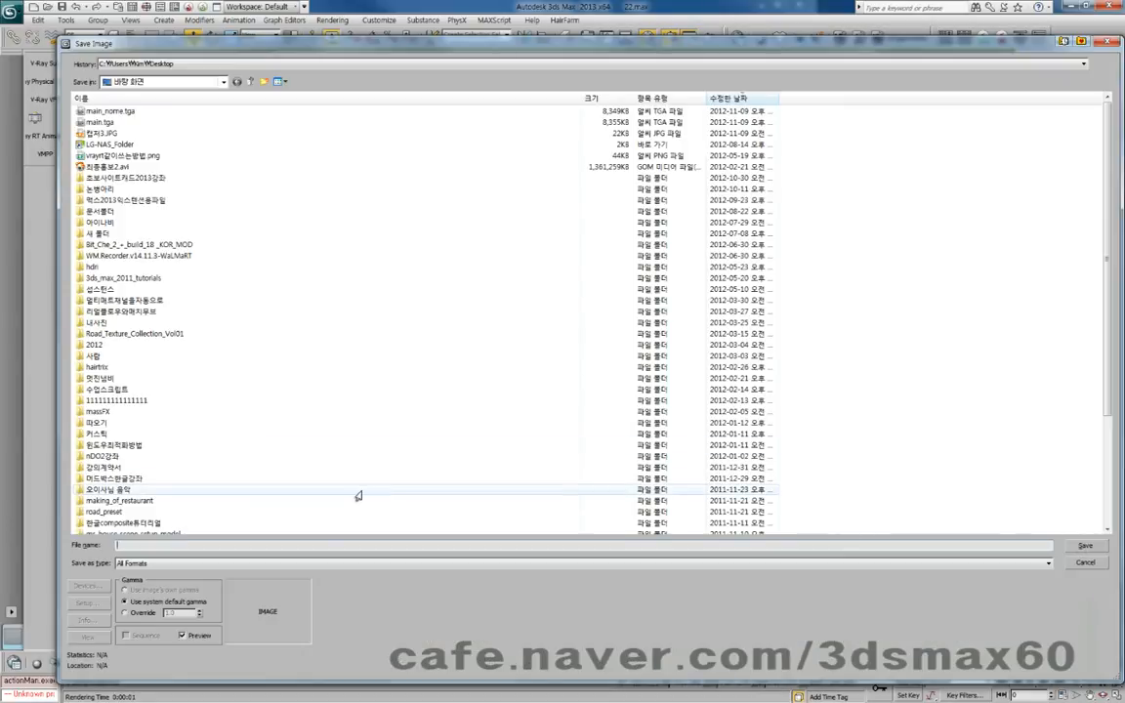
type("image.tga")
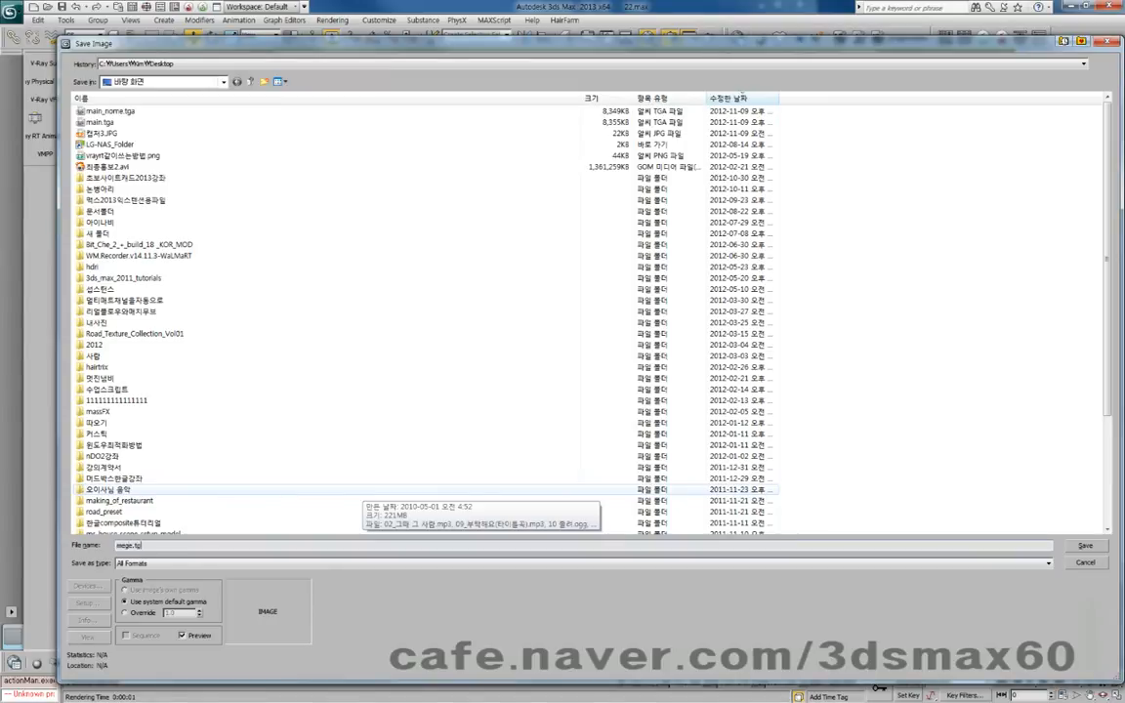
key("Return")
left_click(682, 434)
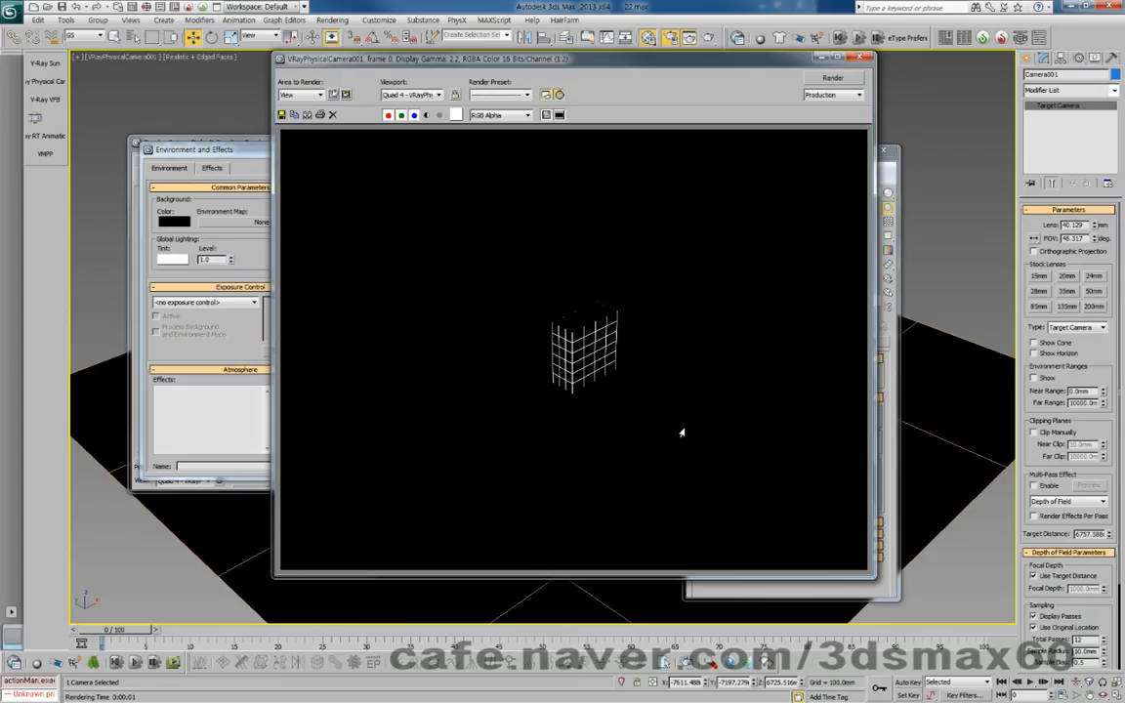
left_click(859, 57)
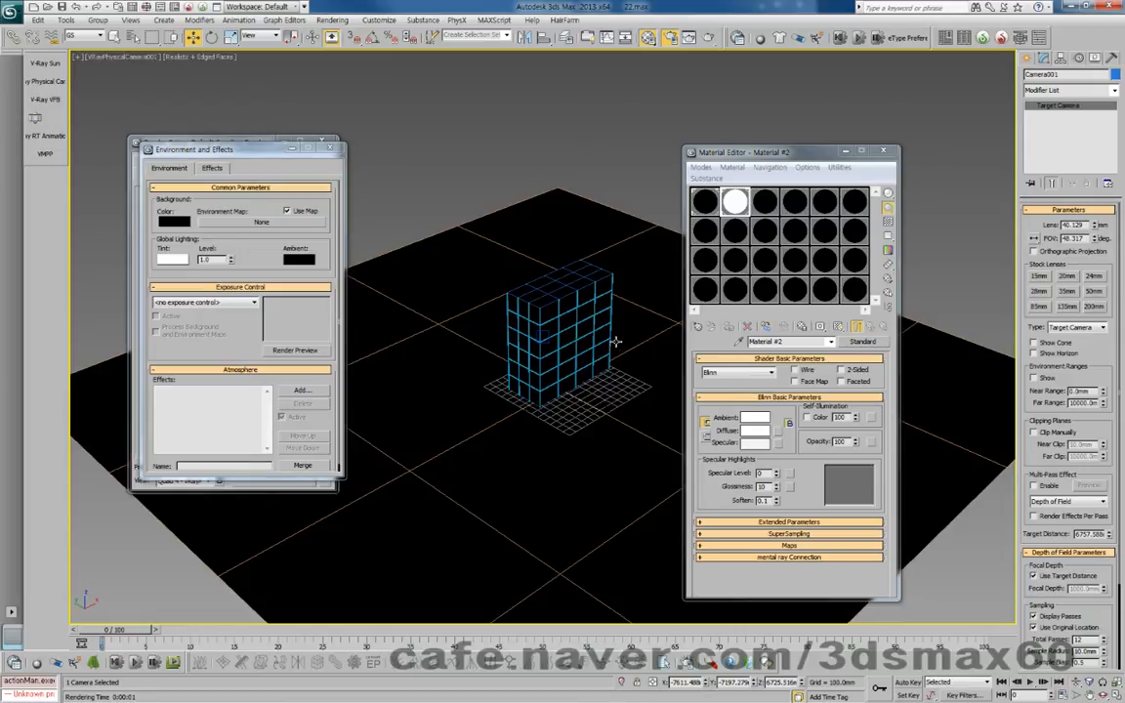
Set Material #2's diffuse color to black
left_click(754, 429)
left_click_drag(333, 268, 343, 223)
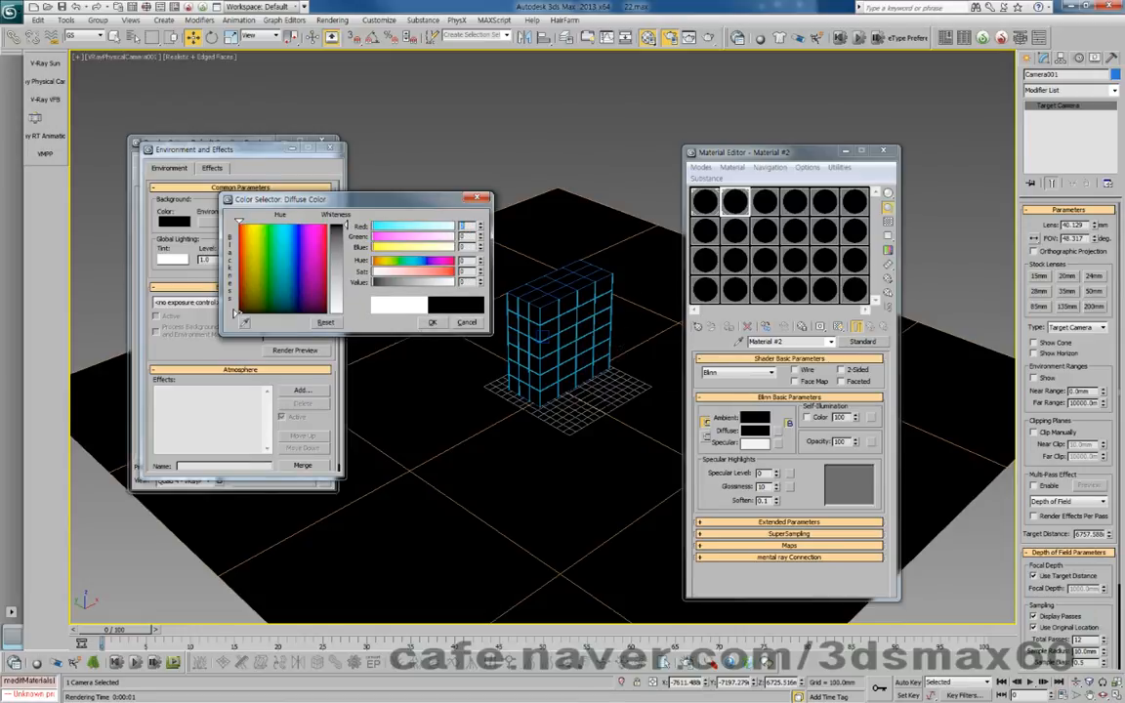
left_click(436, 323)
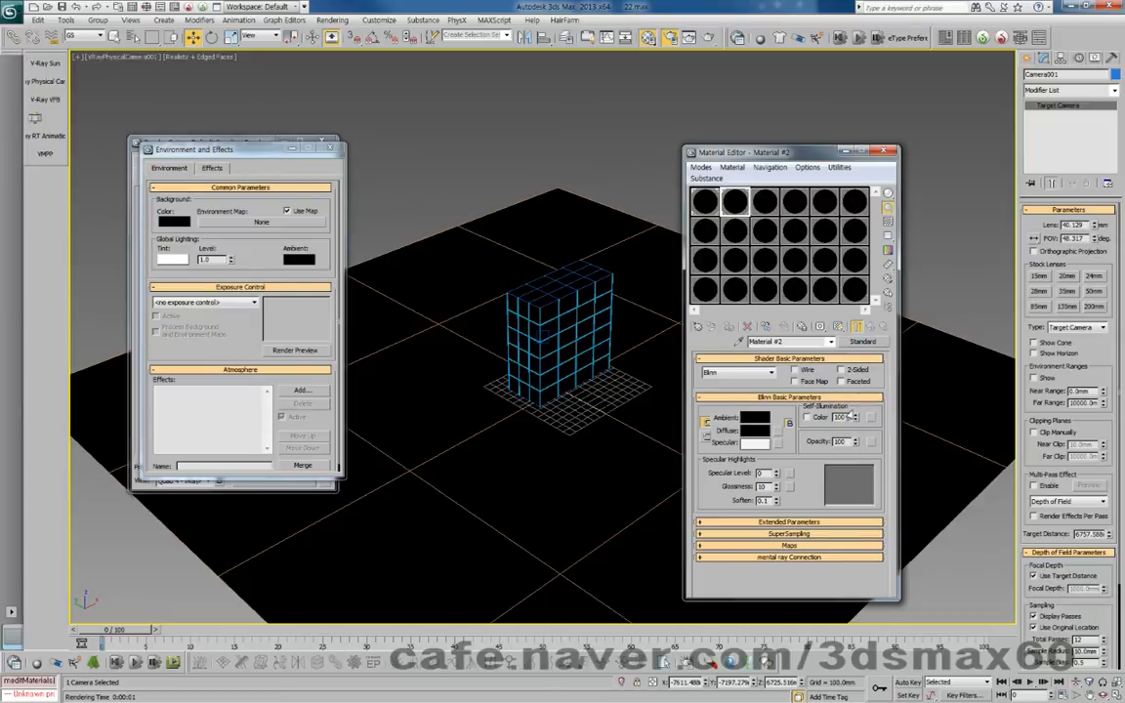
Change Material #1 from Standard to the Matte/Shadow material type
left_click(704, 201)
left_click(862, 341)
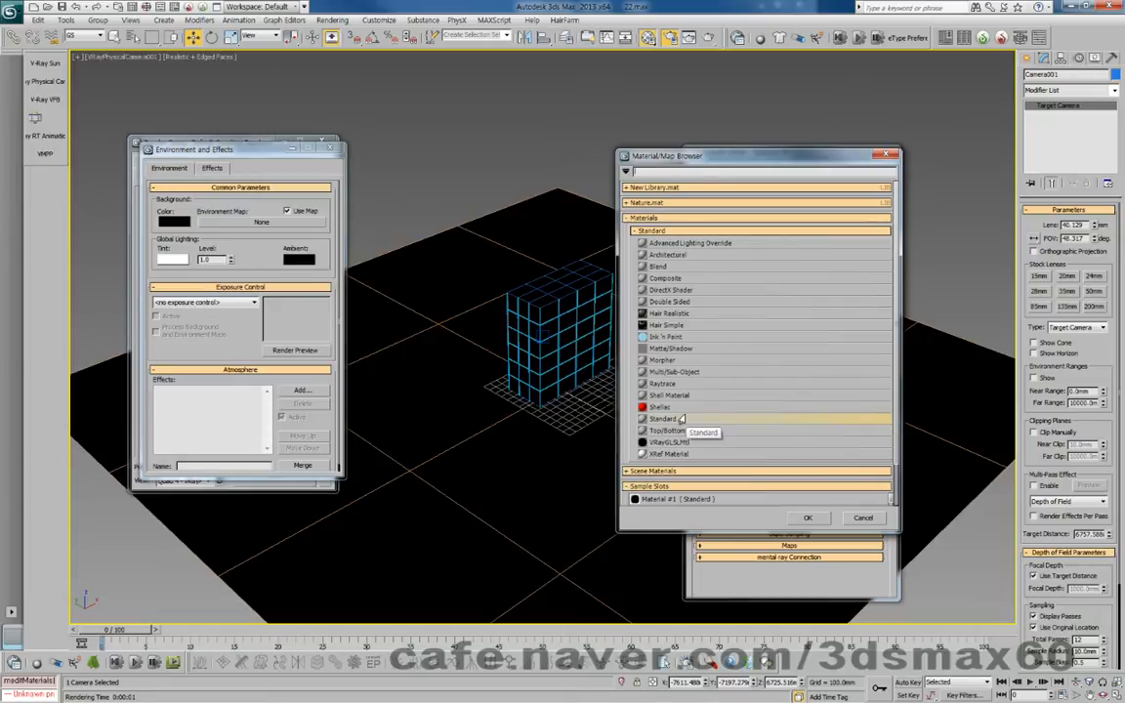
double_click(660, 350)
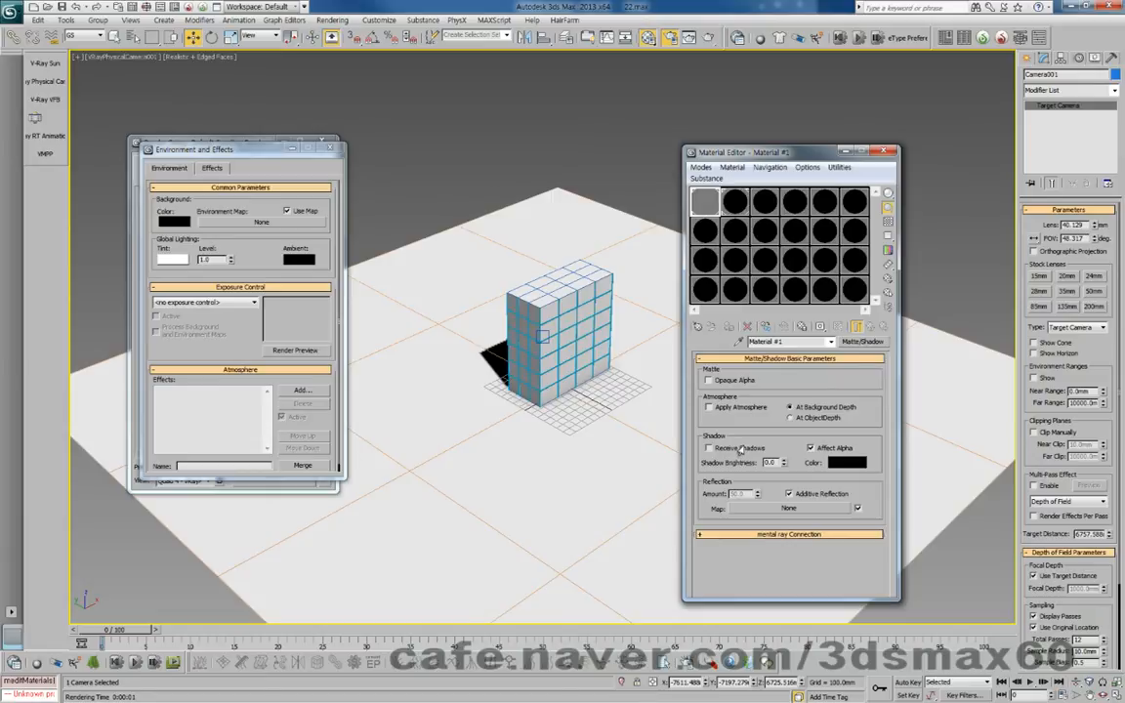
Render the camera view and examine the box's lines in the alpha channel up close
key("shift+q")
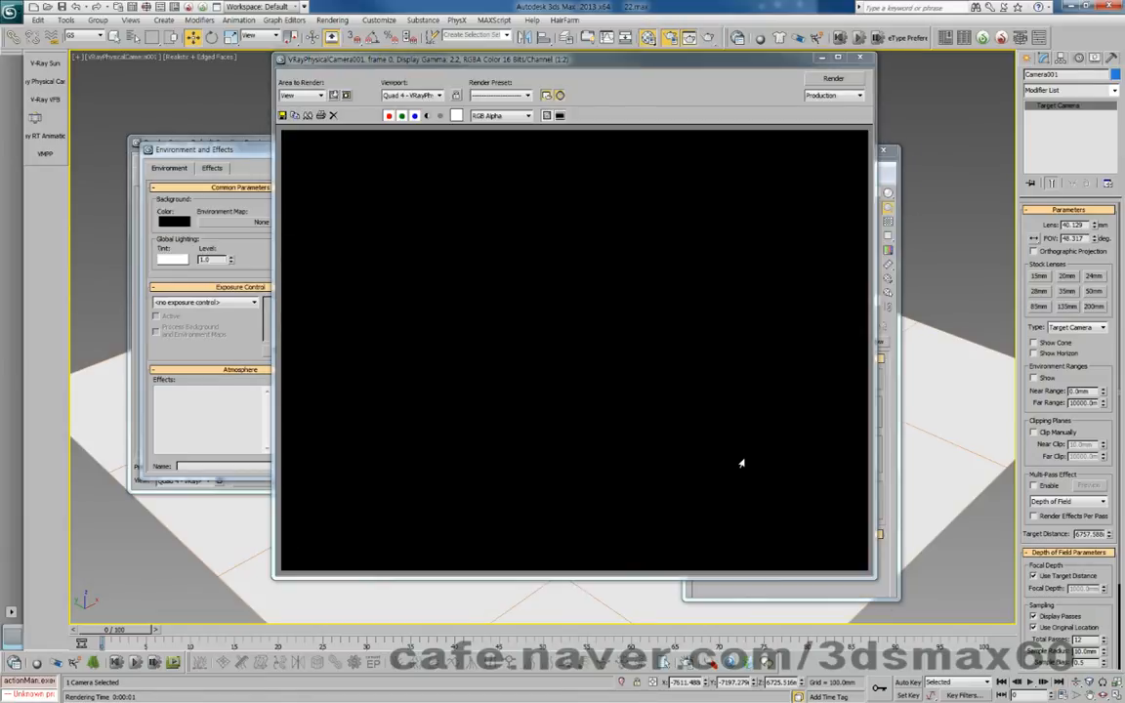
left_click(426, 115)
left_click(426, 115)
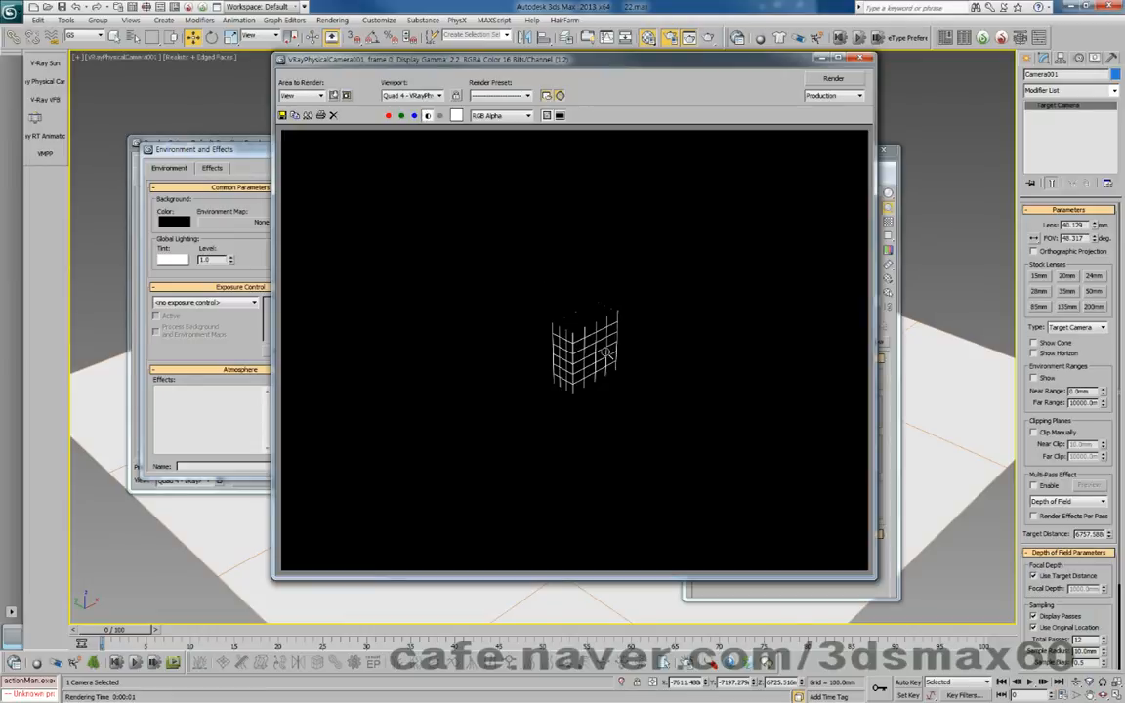
left_click(607, 352, "ctrl")
left_click(606, 352, "ctrl")
right_click(606, 353, "ctrl")
right_click(606, 353, "ctrl")
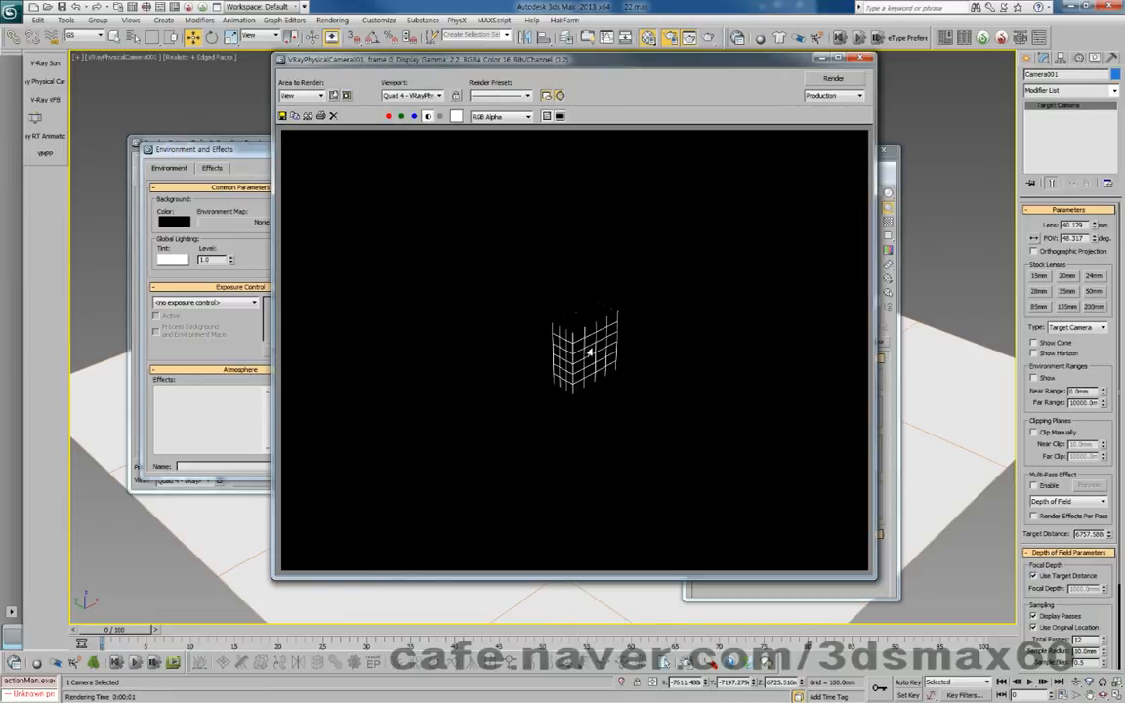
Save the Matte/Shadow render to the desktop as 매트쉐도우.tga
left_click(283, 116)
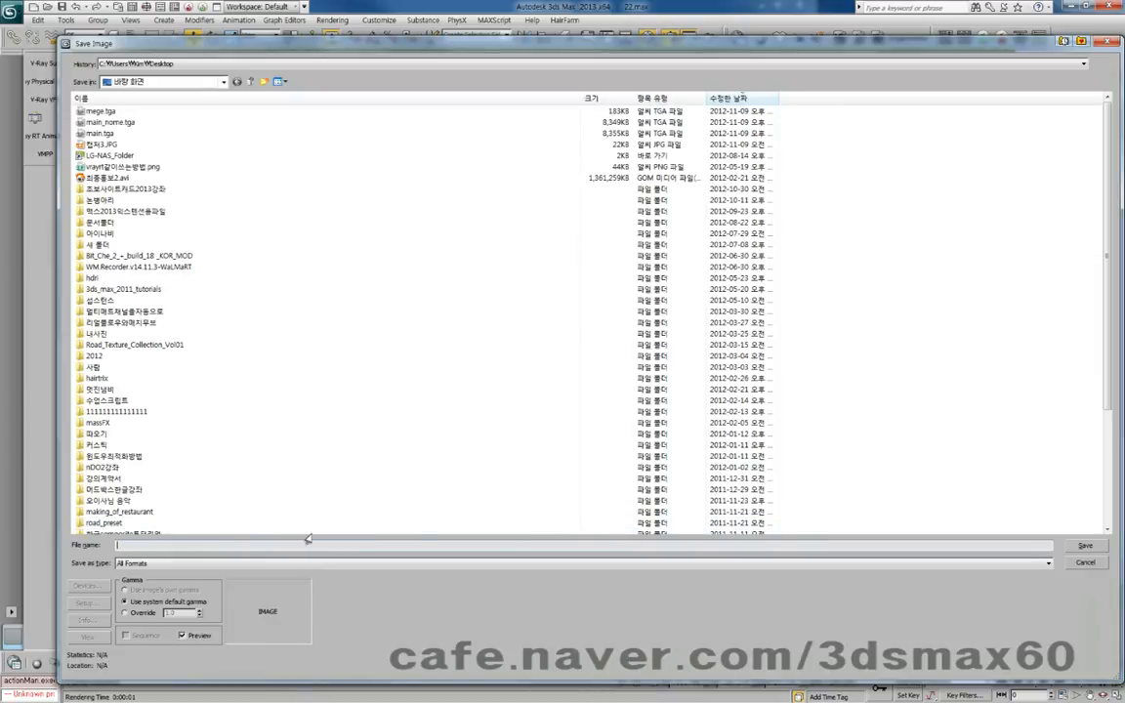
type("ao")
key("BackSpace")
type("매트쉐도맵")
key("Return")
left_click(682, 431)
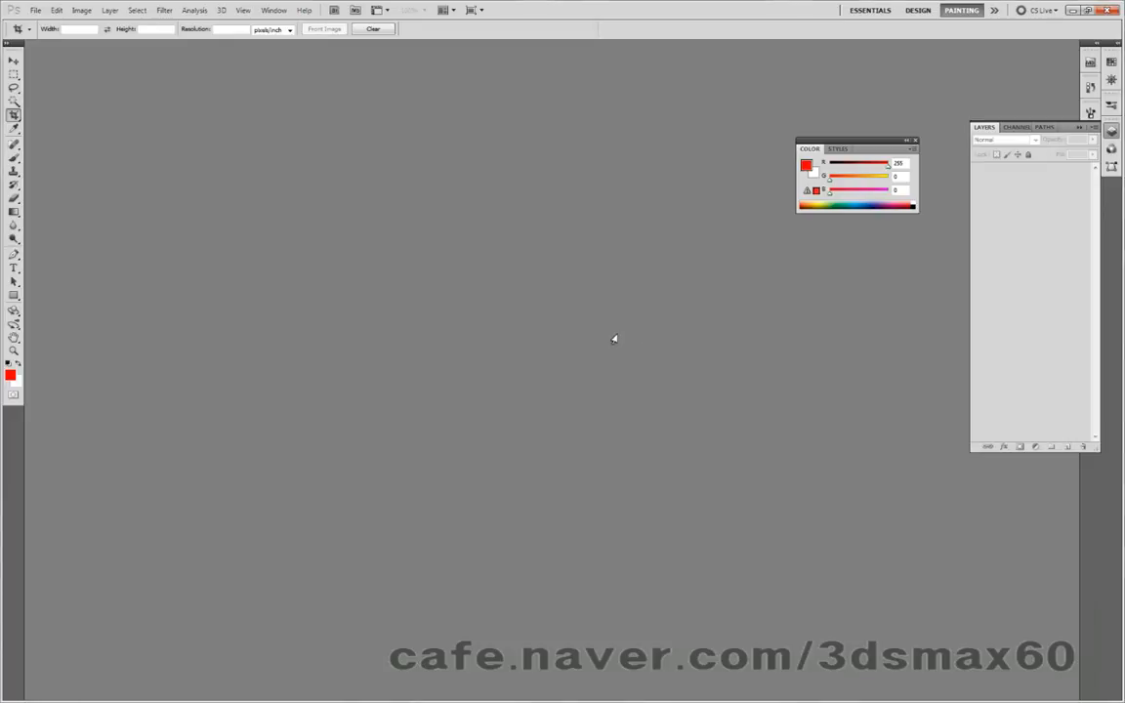
Switch to Photoshop and open 매트쉐도우.tga, mege.tga, main_nome.tga and main.tga from the desktop together
double_click(515, 356)
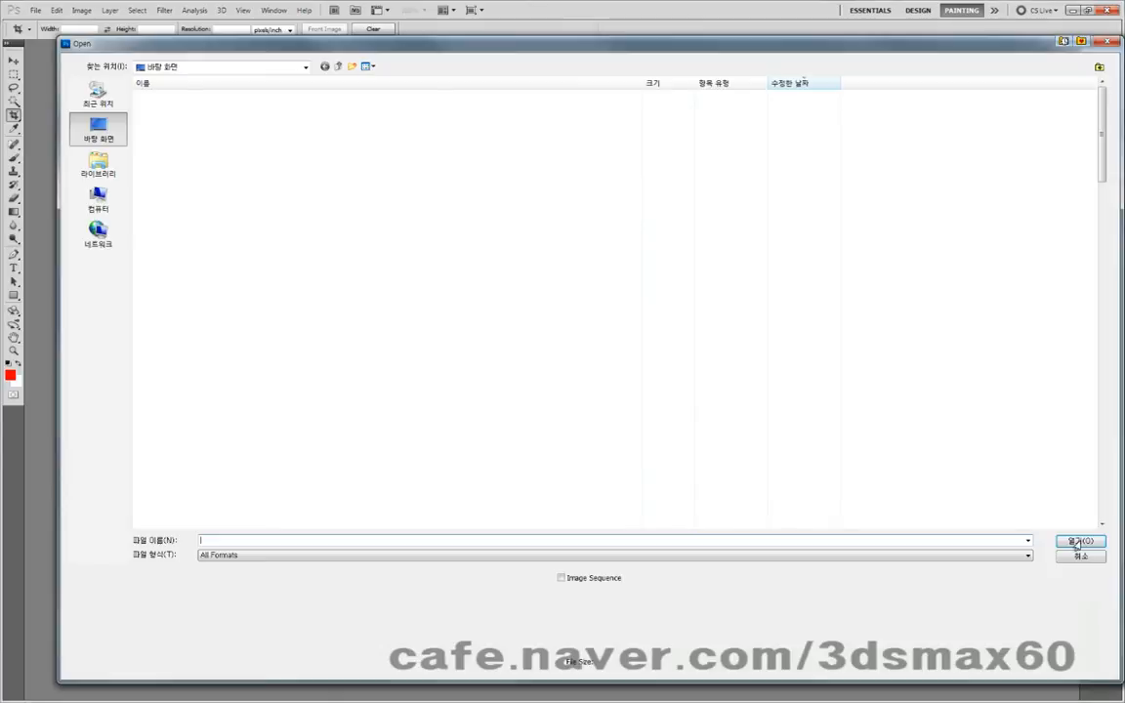
left_click(156, 95)
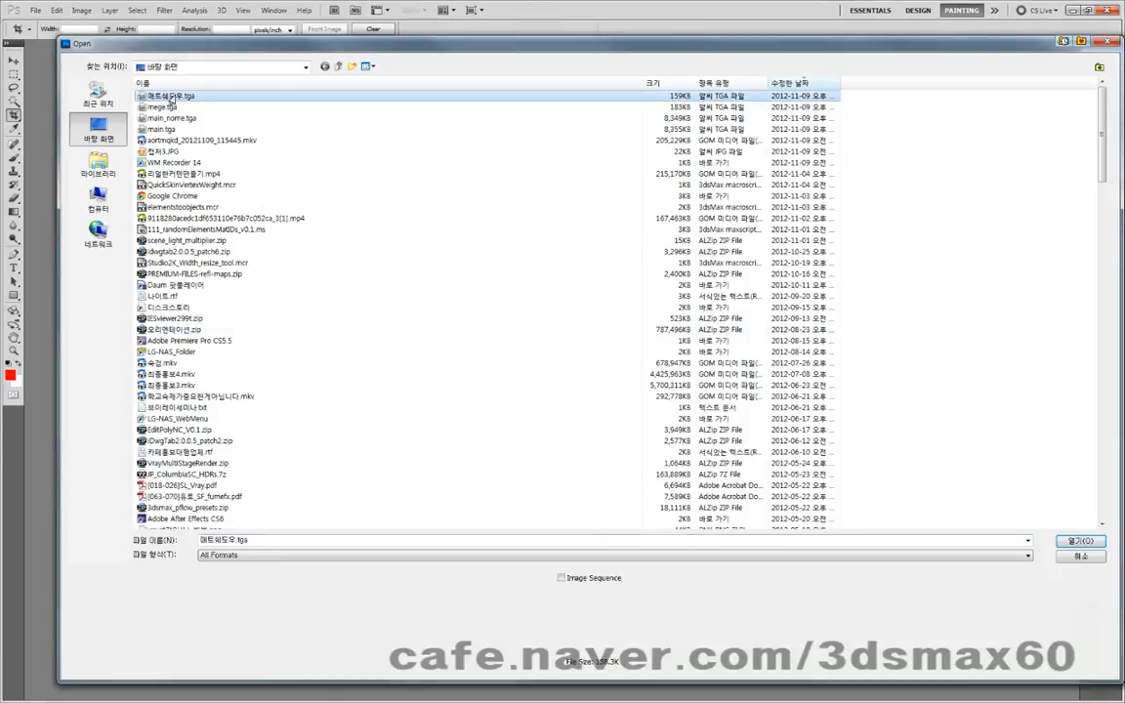
left_click(162, 129, "shift")
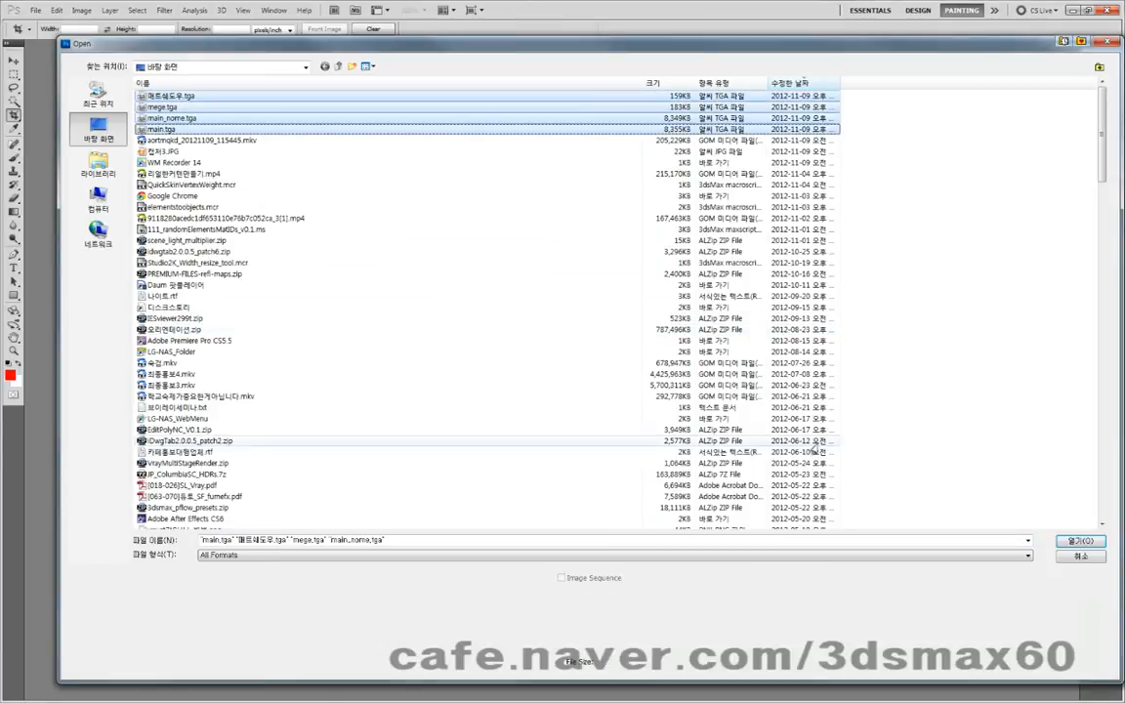
left_click(1062, 541)
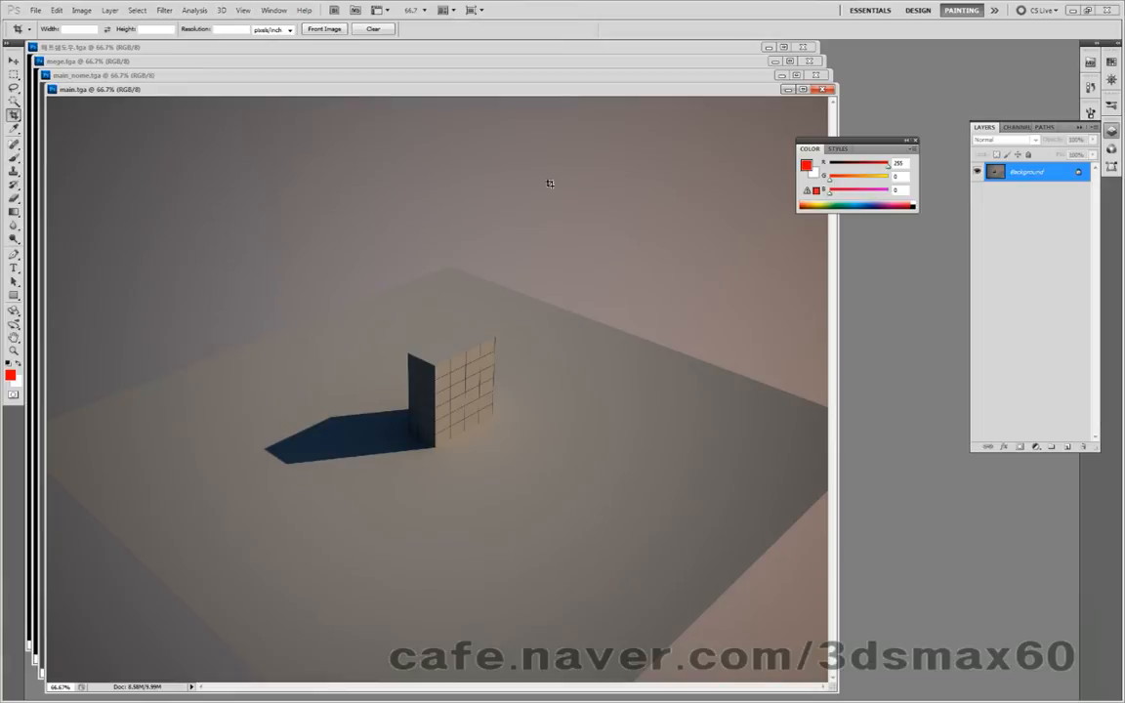
Group main.tga with main_nome.tga in one window and compare the box's lines at 66.7% and 100% zoom
left_click_drag(507, 99, 557, 80)
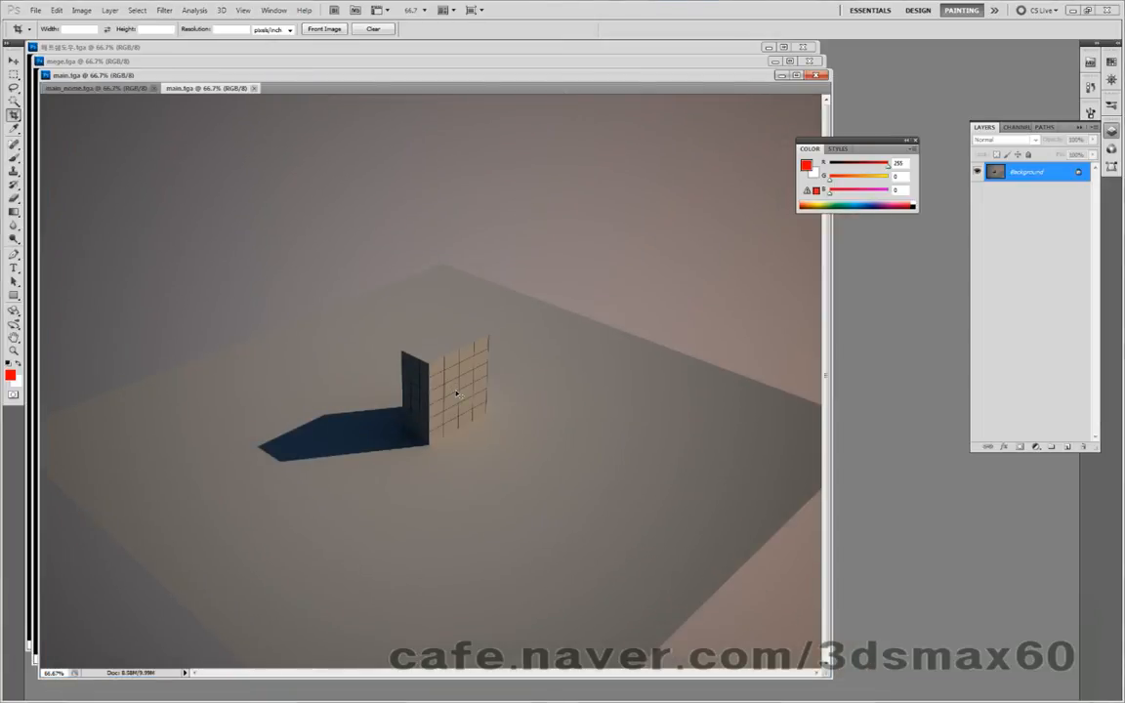
key("ctrl+plus")
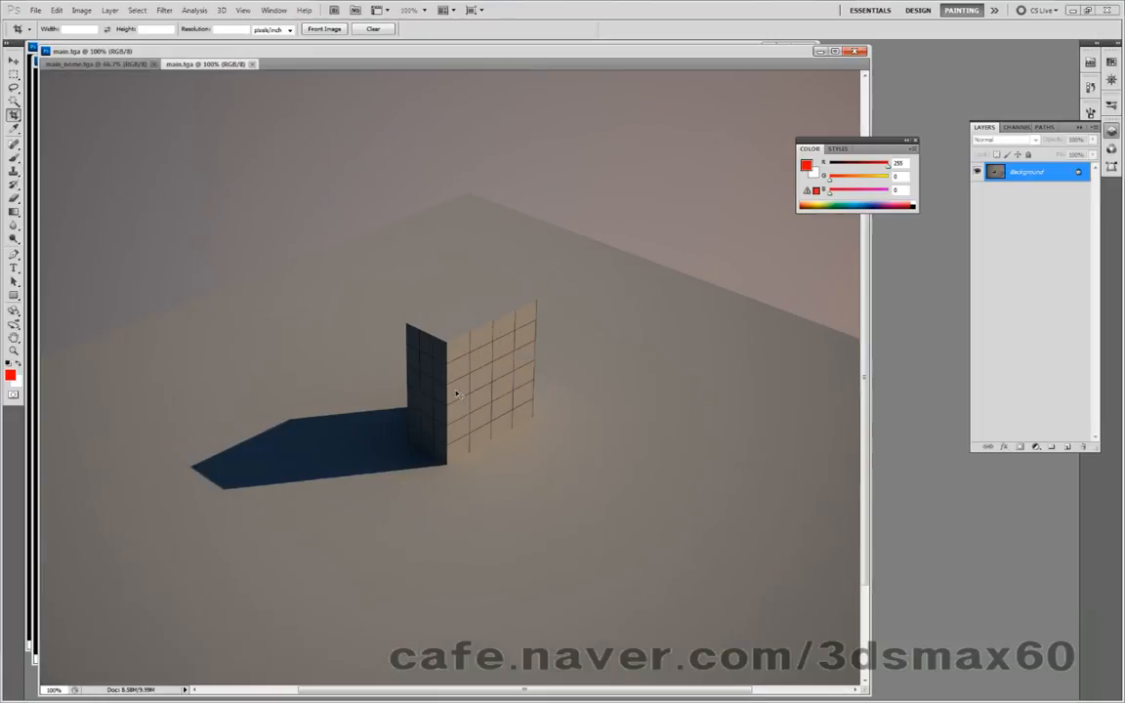
scroll(457, 393, "up", 2, "alt")
scroll(457, 394, "down", 3, "alt")
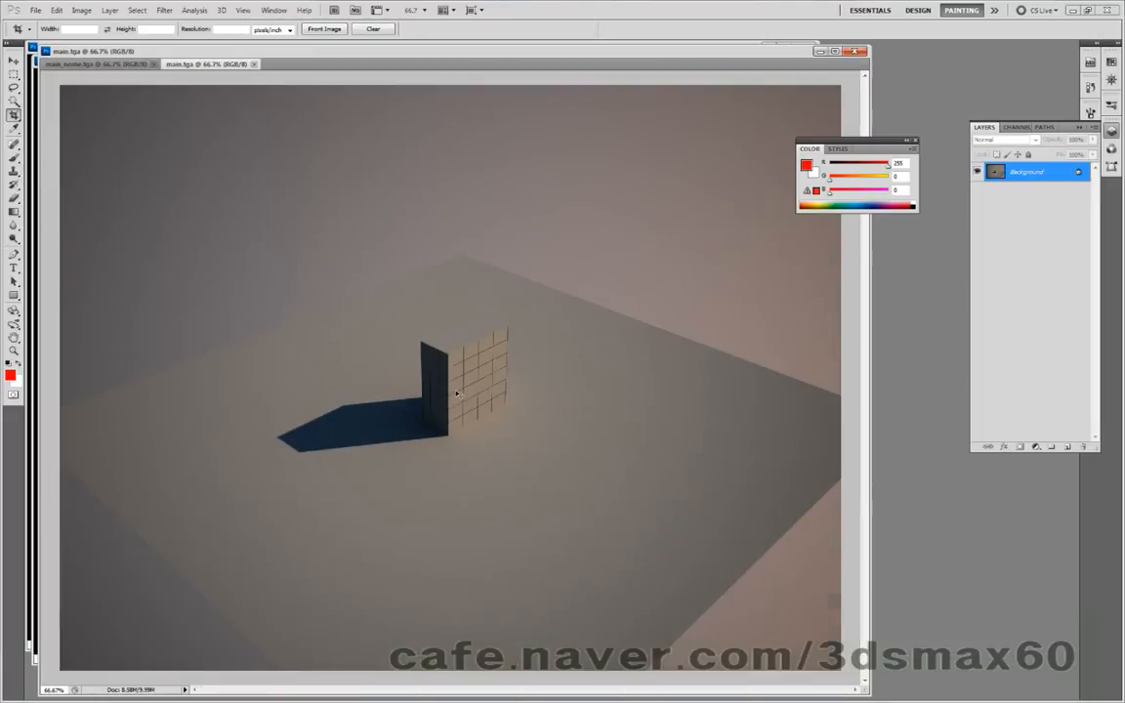
scroll(457, 394, "up", 1, "alt")
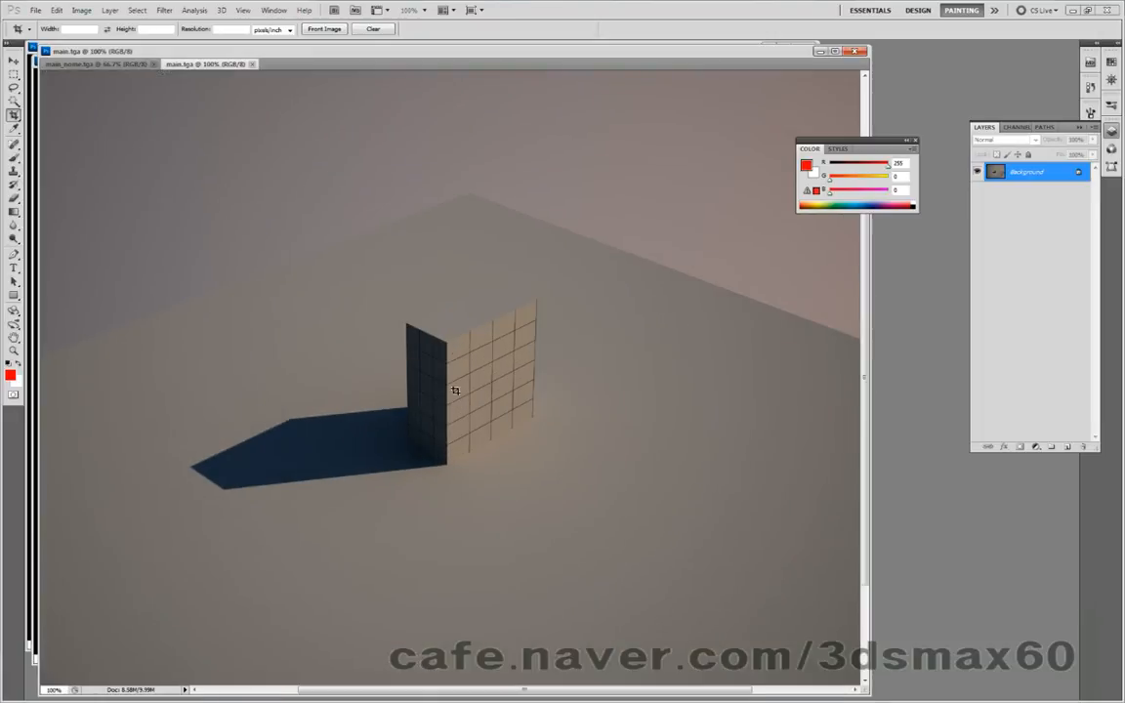
scroll(535, 288, "down", 1, "alt")
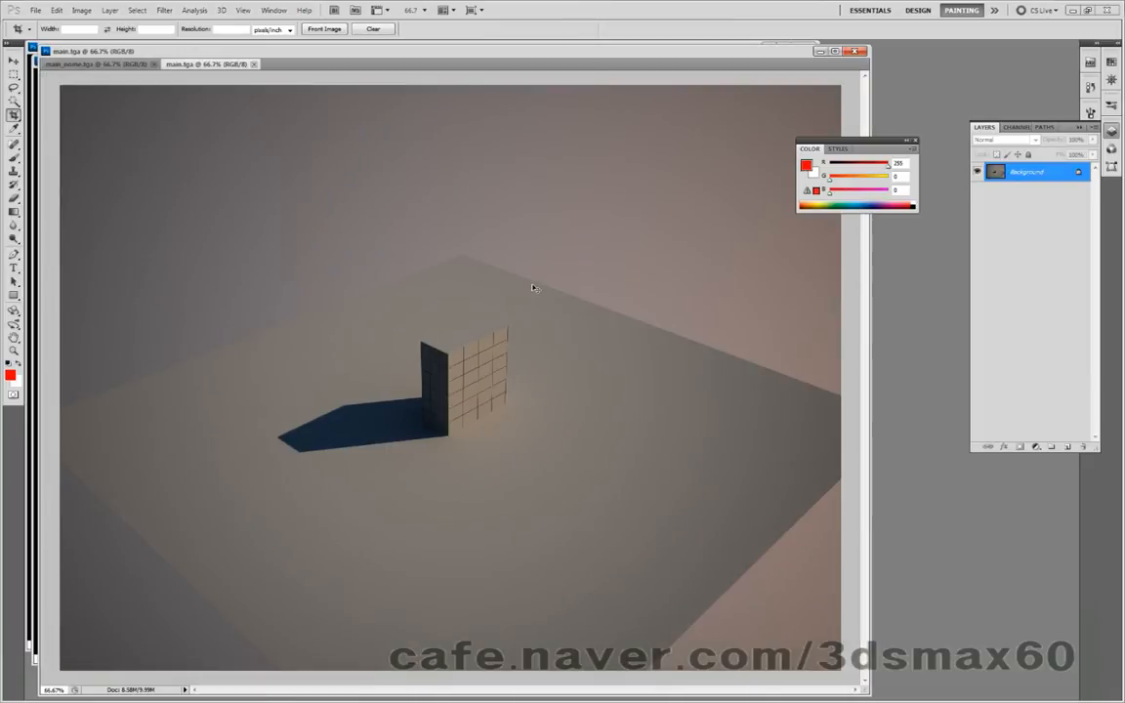
scroll(534, 288, "up", 1, "alt")
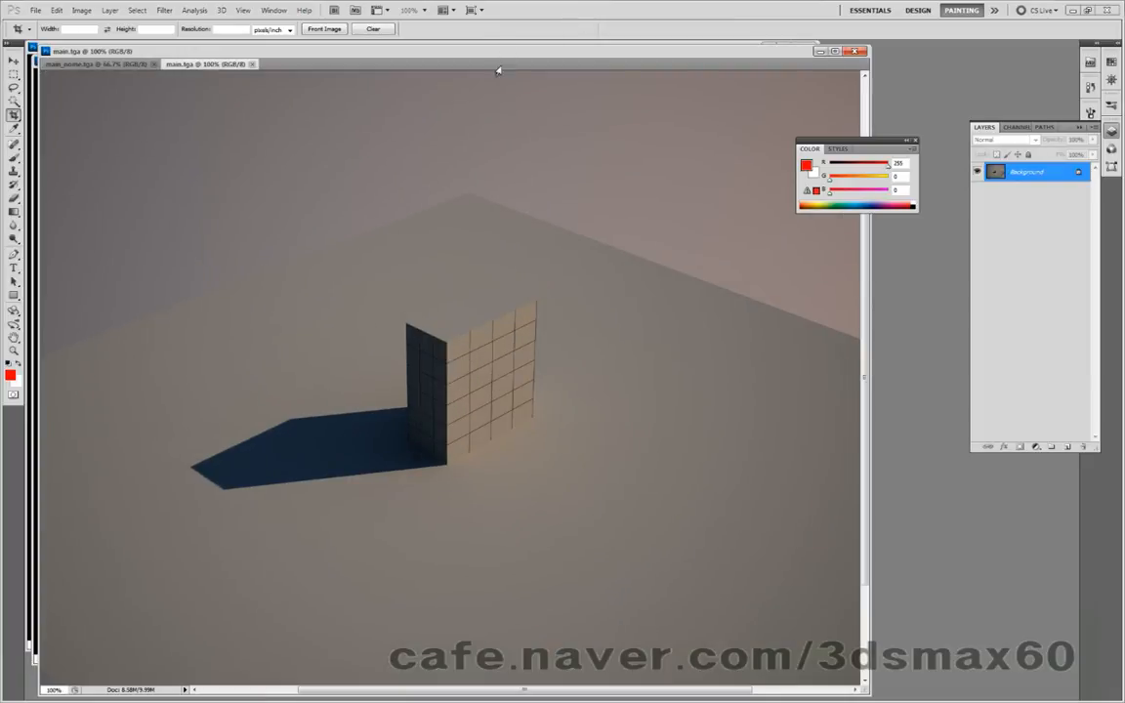
Rearrange the image windows beside main.tga, with 매트쉐도우.tga zoomed out to 25% and mege.tga in front
left_click_drag(483, 57, 598, 61)
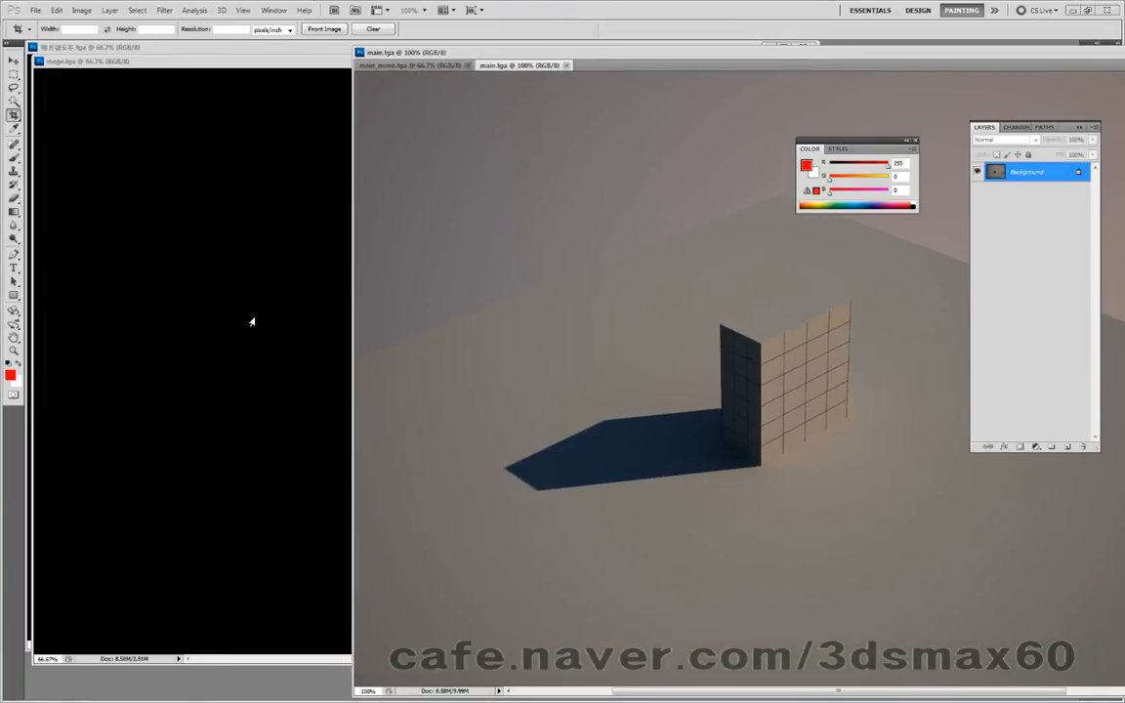
left_click_drag(275, 48, 377, 104)
key("ctrl+minus")
key("ctrl+minus")
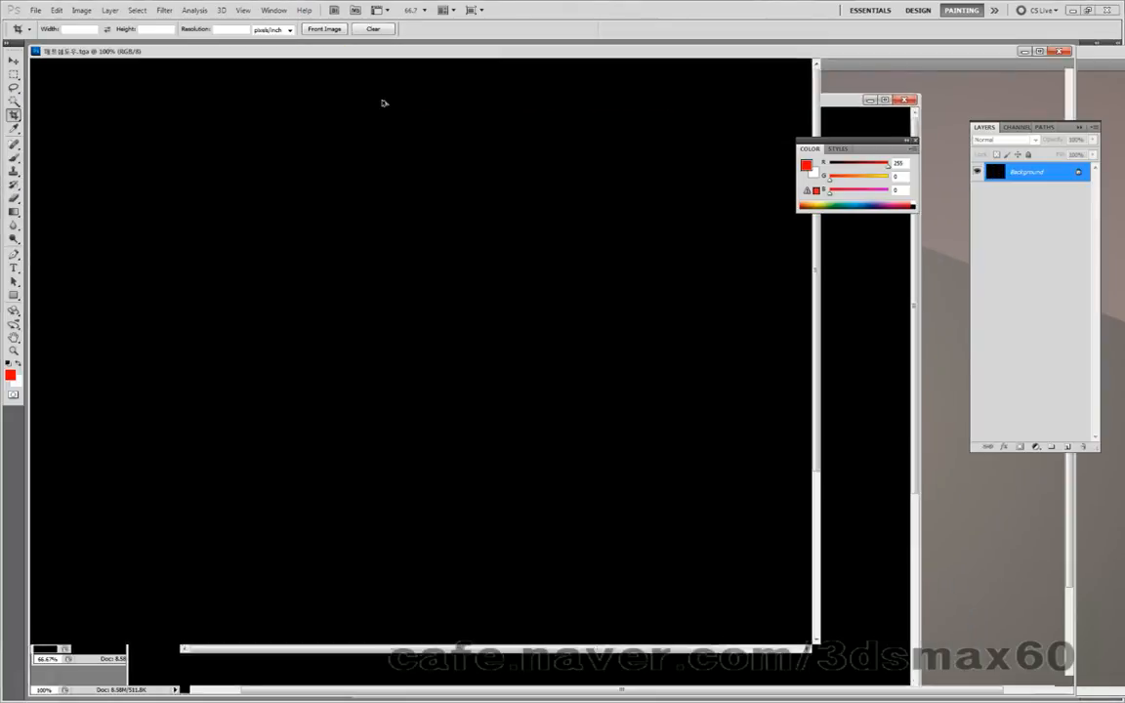
key("ctrl+minus")
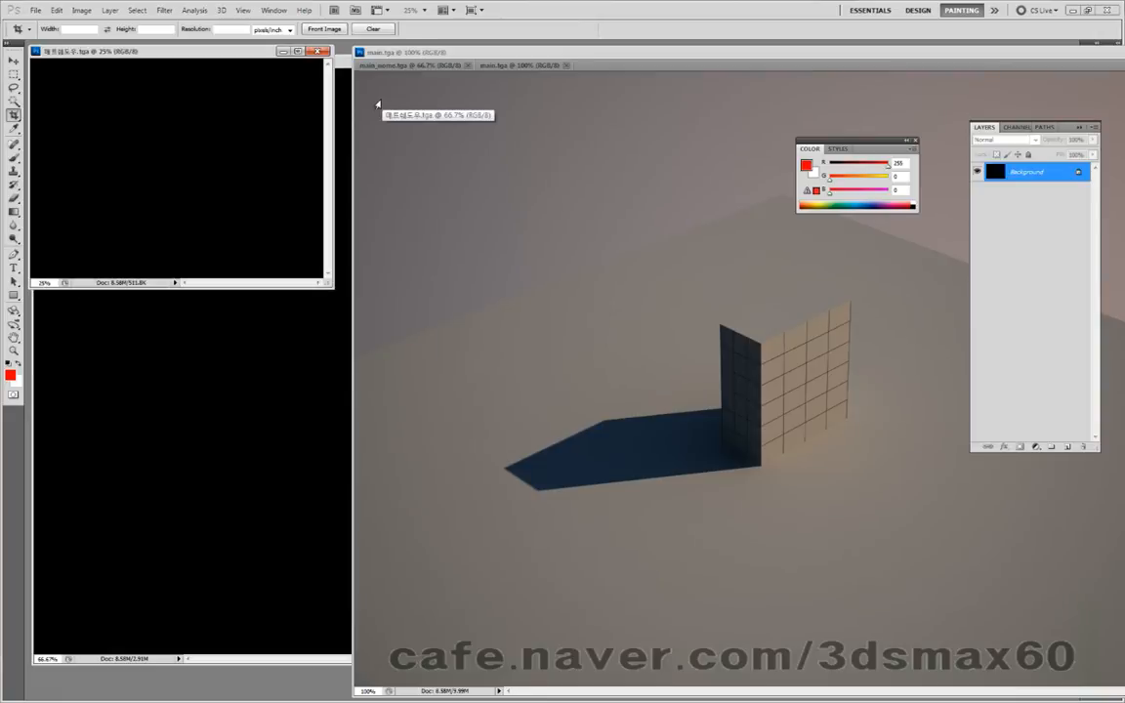
left_click(227, 336)
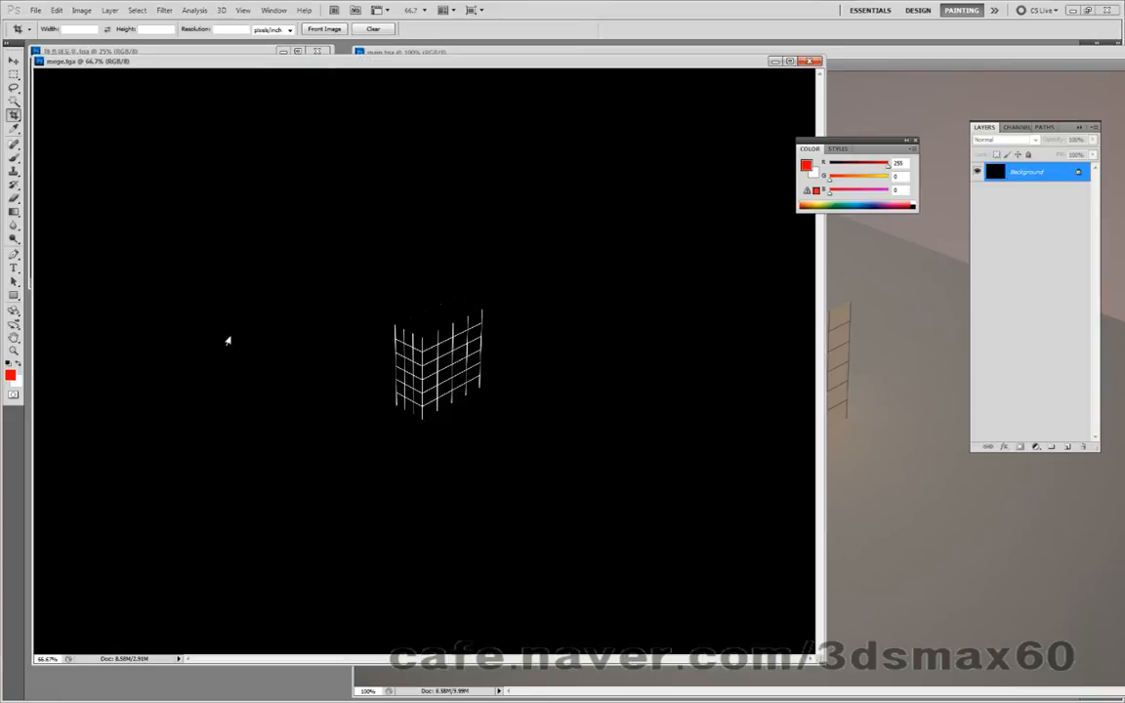
Zoom mege.tga out to 25% and arrange it below 매트쉐도우.tga, with the main.tga window set beside them
key("ctrl+minus")
key("ctrl+minus")
key("ctrl+minus")
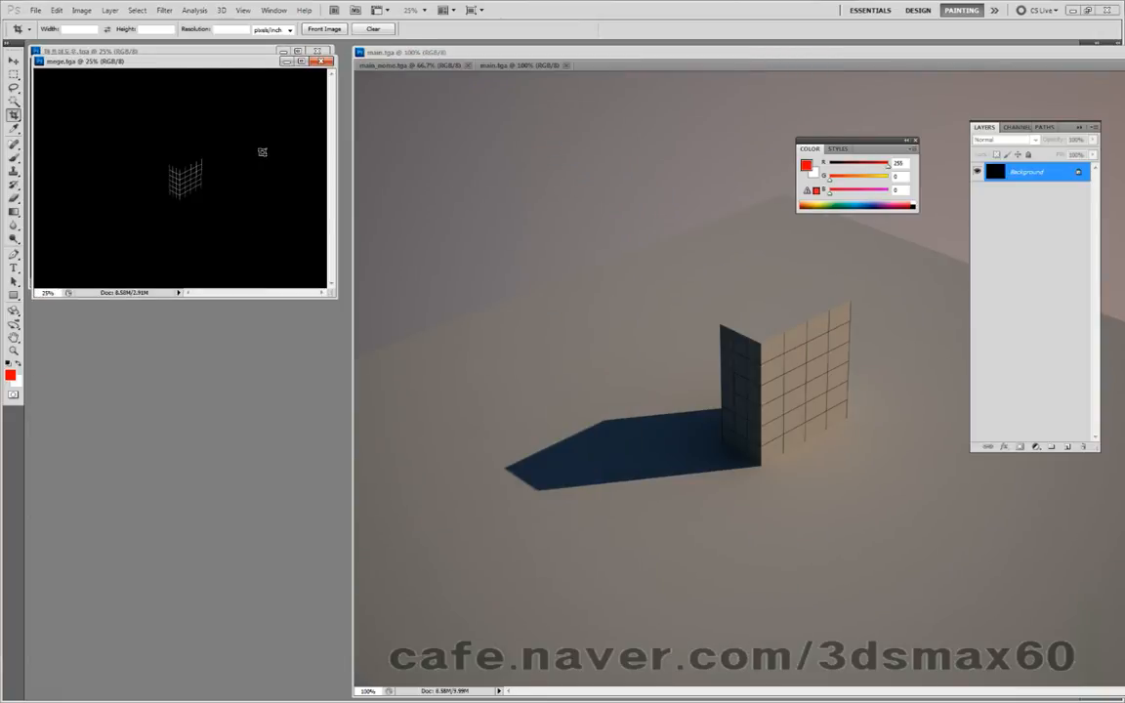
left_click_drag(215, 65, 205, 289)
left_click_drag(427, 54, 494, 73)
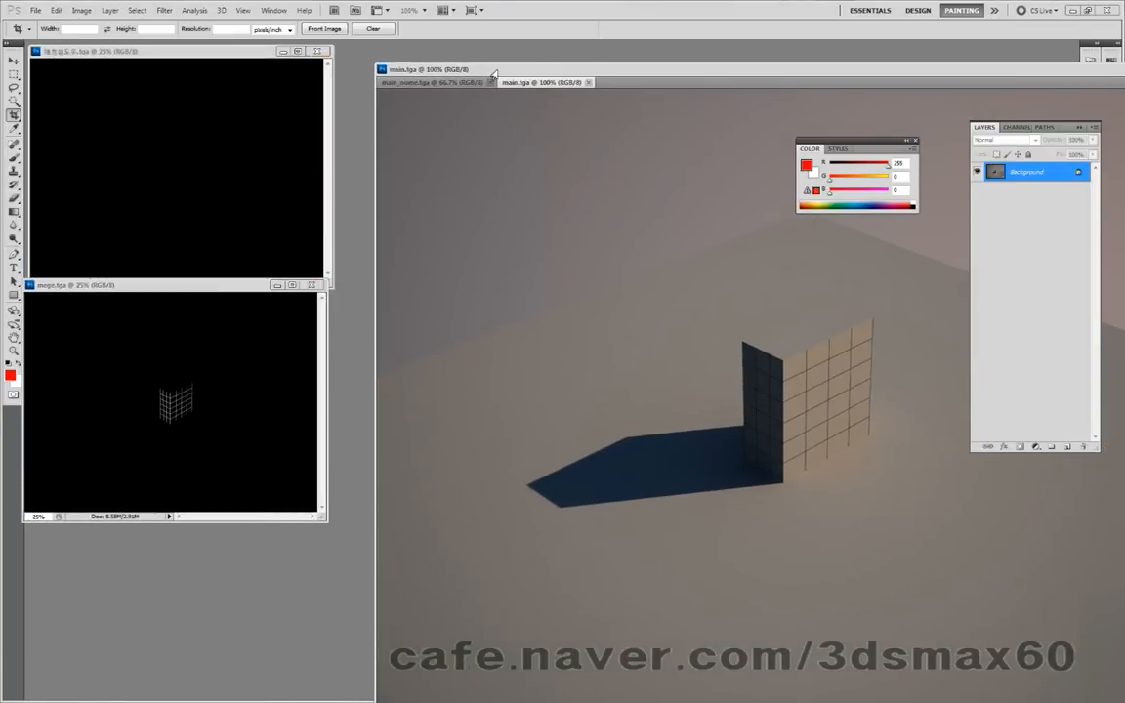
mouse_move(213, 57)
left_mouse_down()
mouse_move(213, 137)
mouse_move(214, 54)
left_mouse_up()
Bring main_nome.tga forward, detach it into its own window at 25% zoom, and place it below mege.tga beside main.tga
double_click(289, 577)
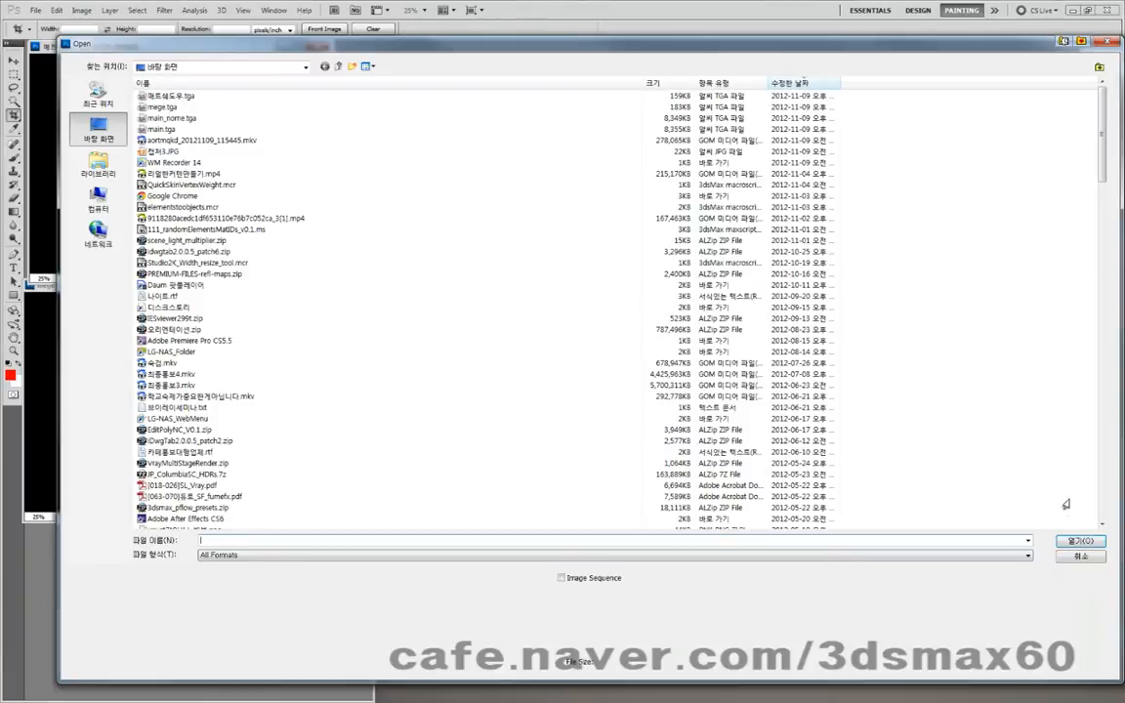
left_click(176, 117)
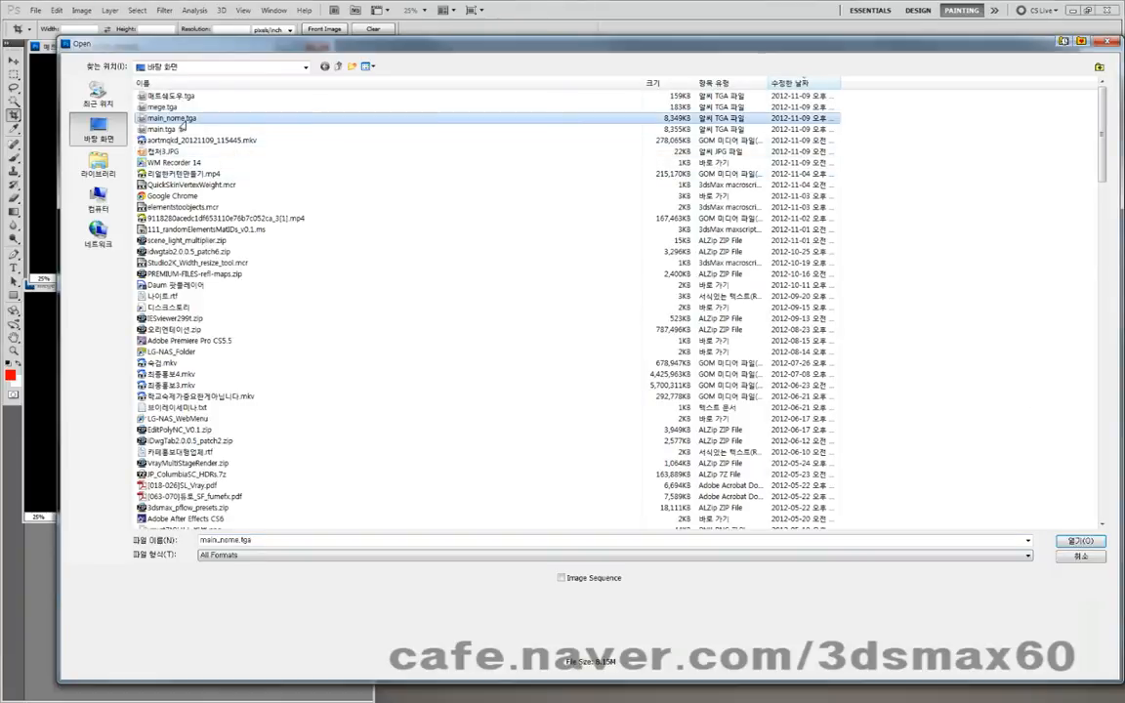
double_click(176, 117)
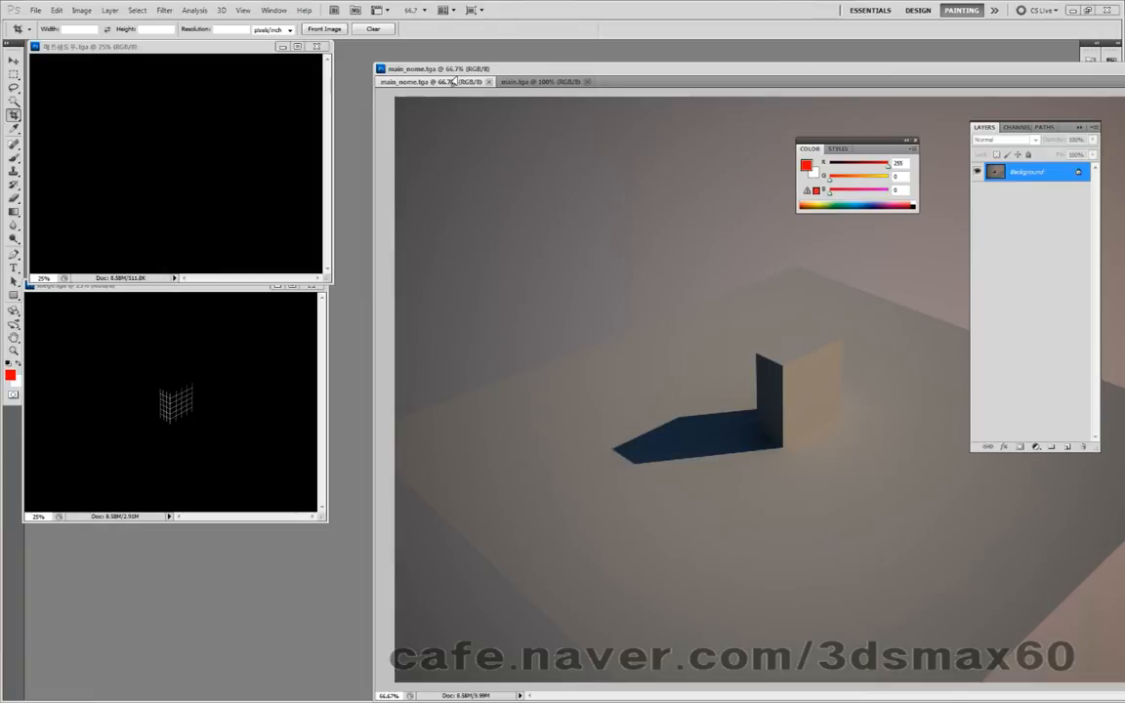
left_click_drag(459, 86, 262, 167)
key("ctrl+minus")
key("ctrl+minus")
key("ctrl+minus")
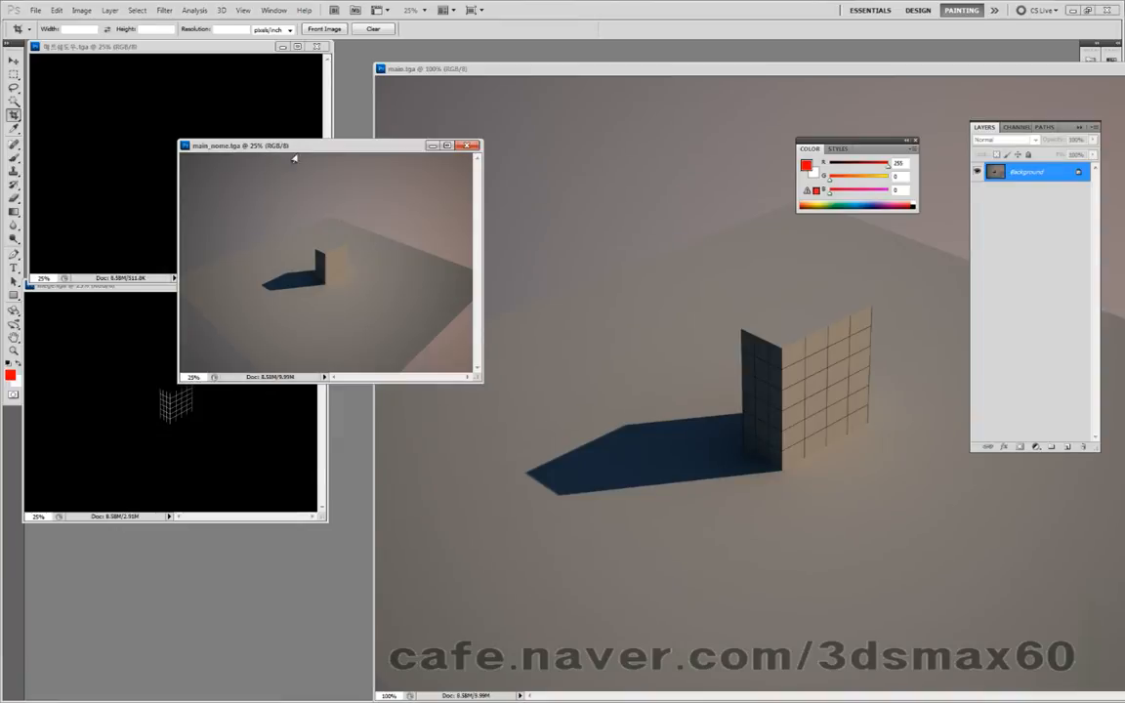
left_click_drag(295, 149, 146, 456)
left_click_drag(535, 69, 522, 51)
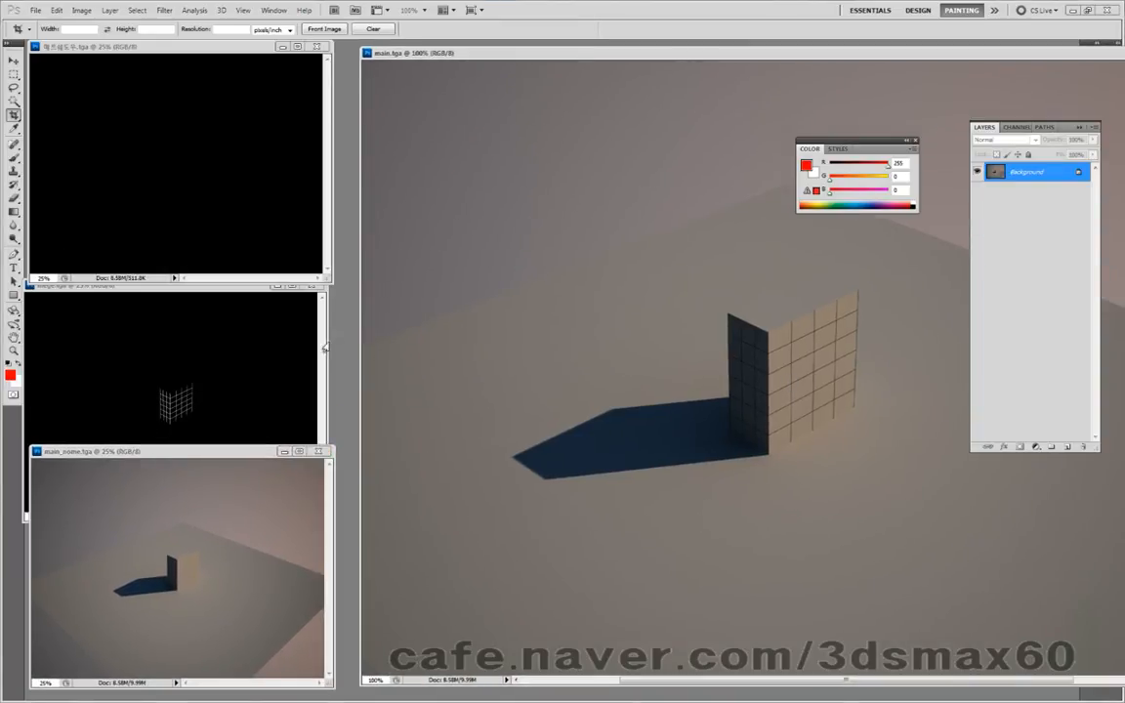
Copy the mege.tga line image into main.tga as a new layer aligned with the render
left_click(259, 312)
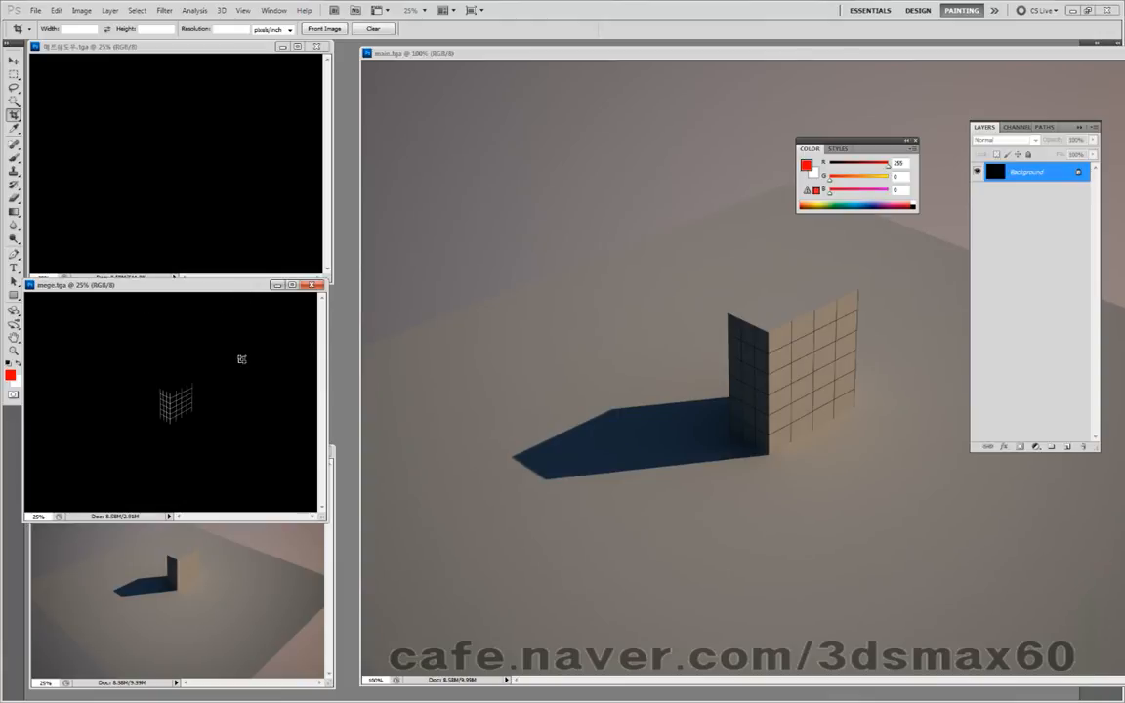
key("v")
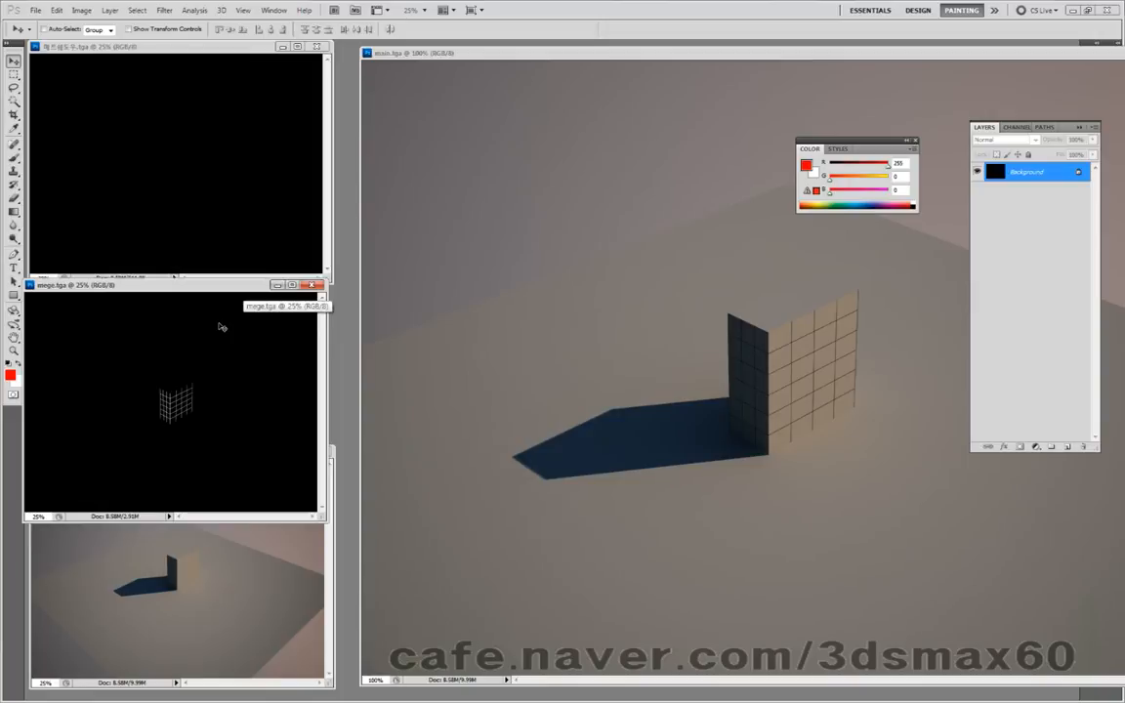
left_click_drag(219, 369, 449, 374, "shift")
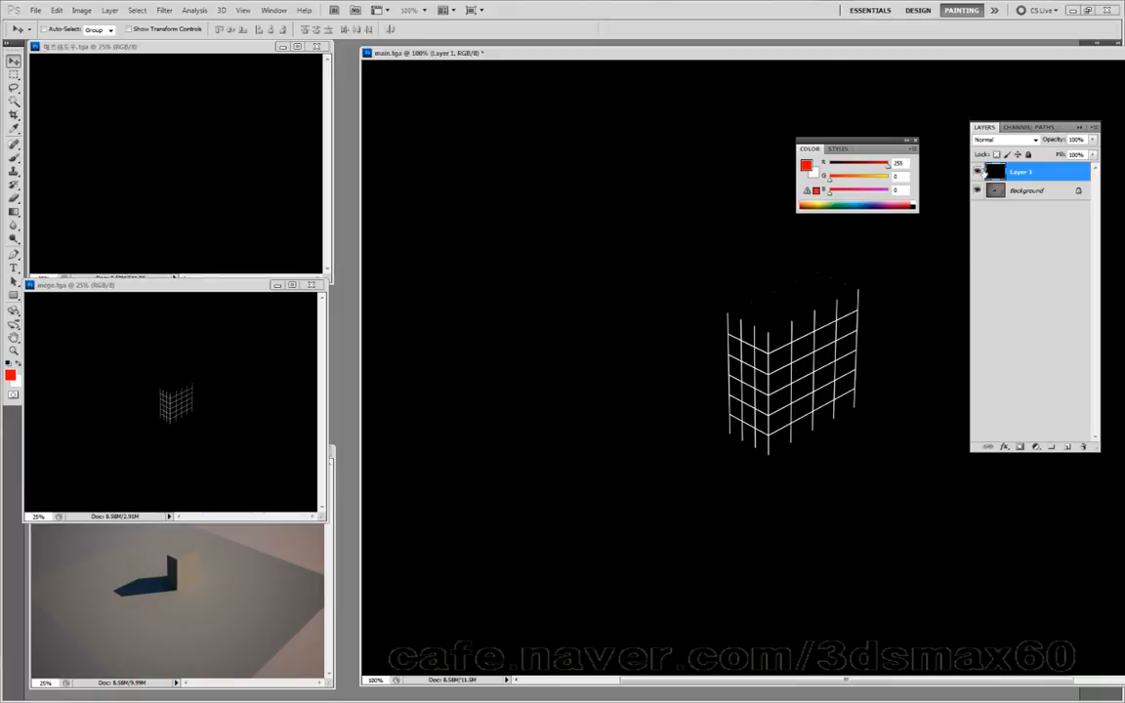
Blend the line layer with Screen mode and try darkening it with Brightness/Contrast at brightness -150
left_click(993, 141)
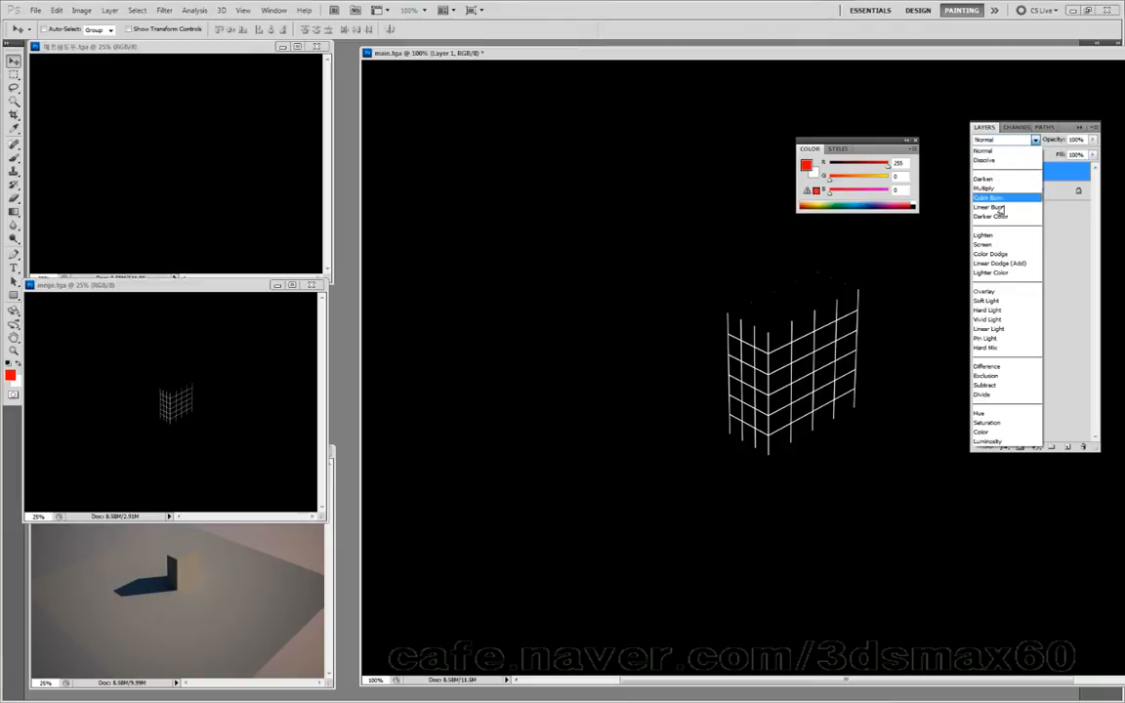
left_click(993, 244)
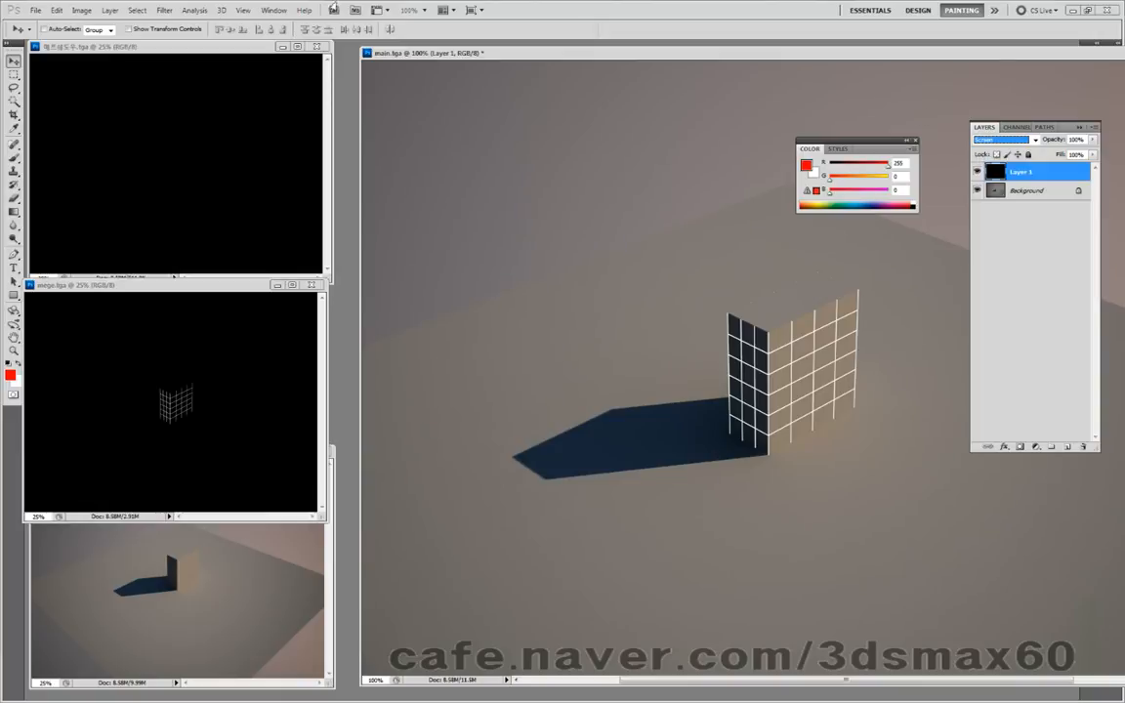
left_click(78, 9)
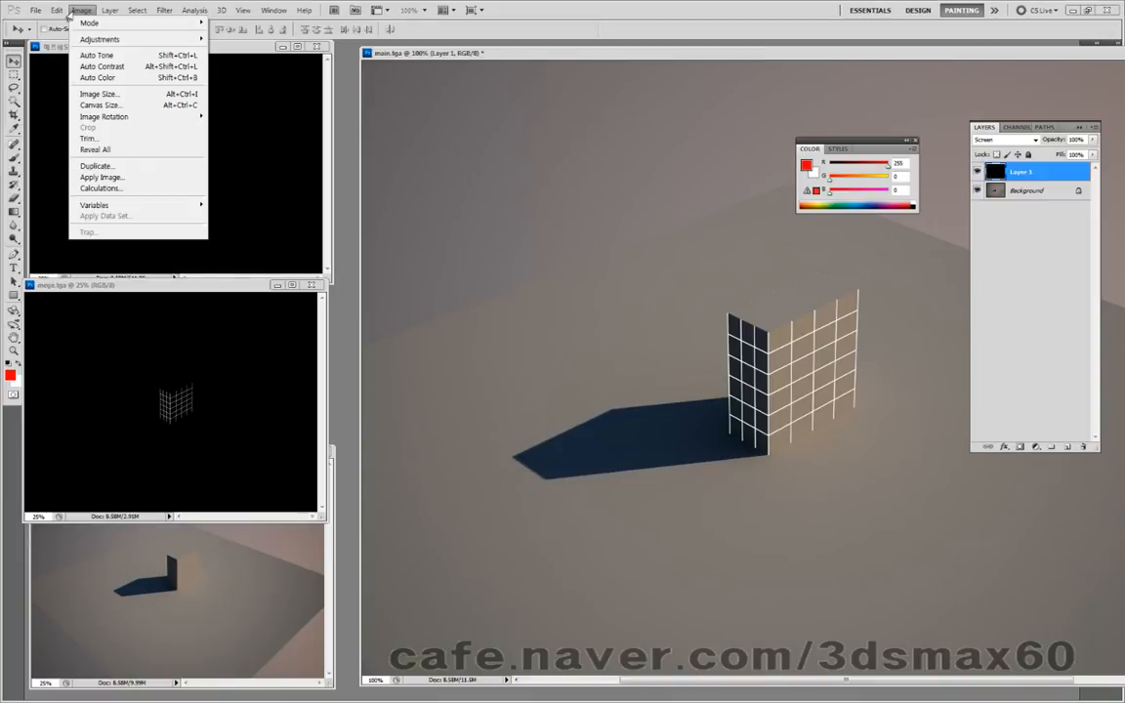
mouse_move(57, 13)
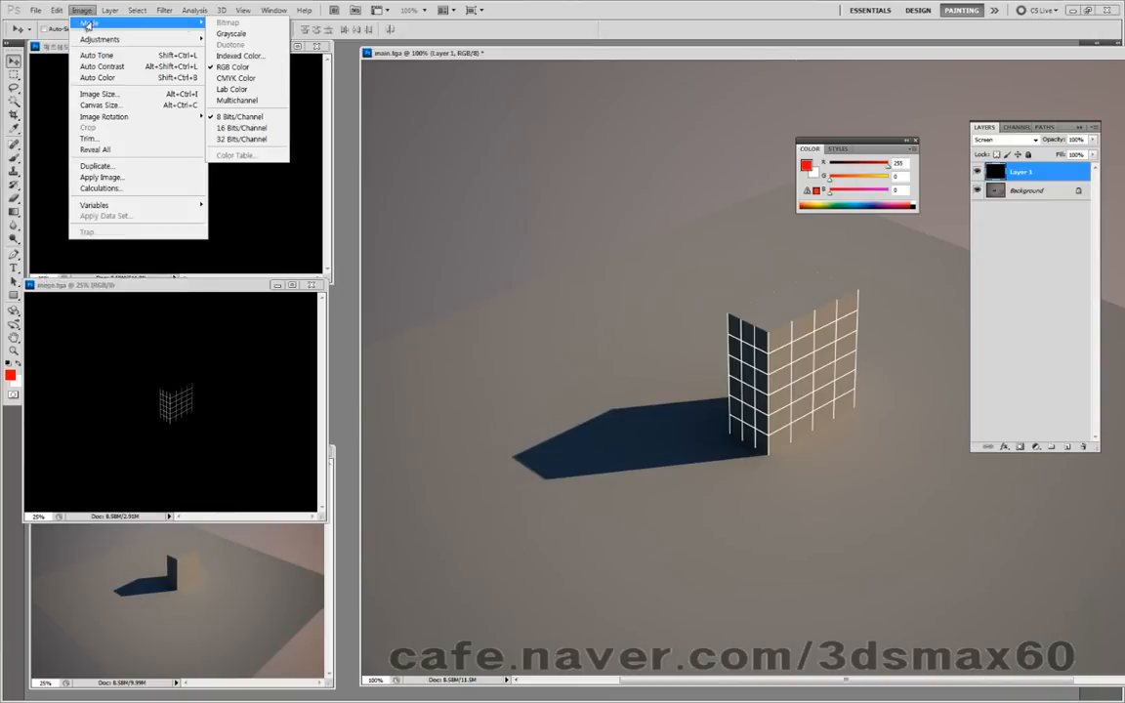
mouse_move(176, 39)
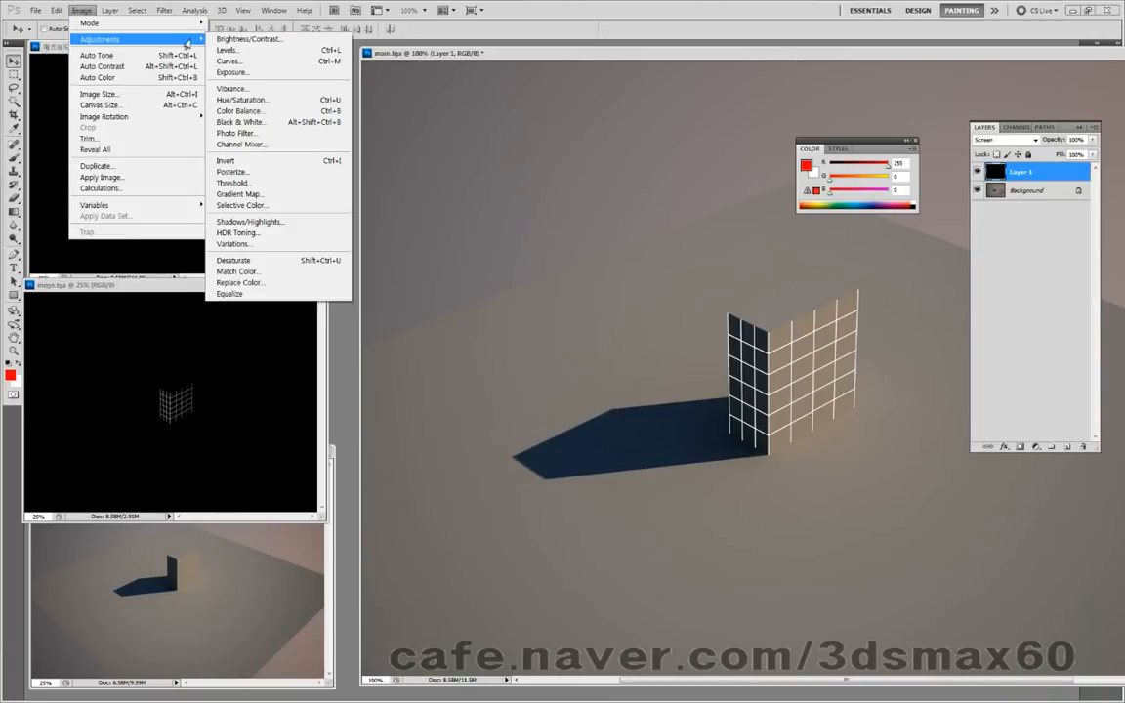
left_click(234, 39)
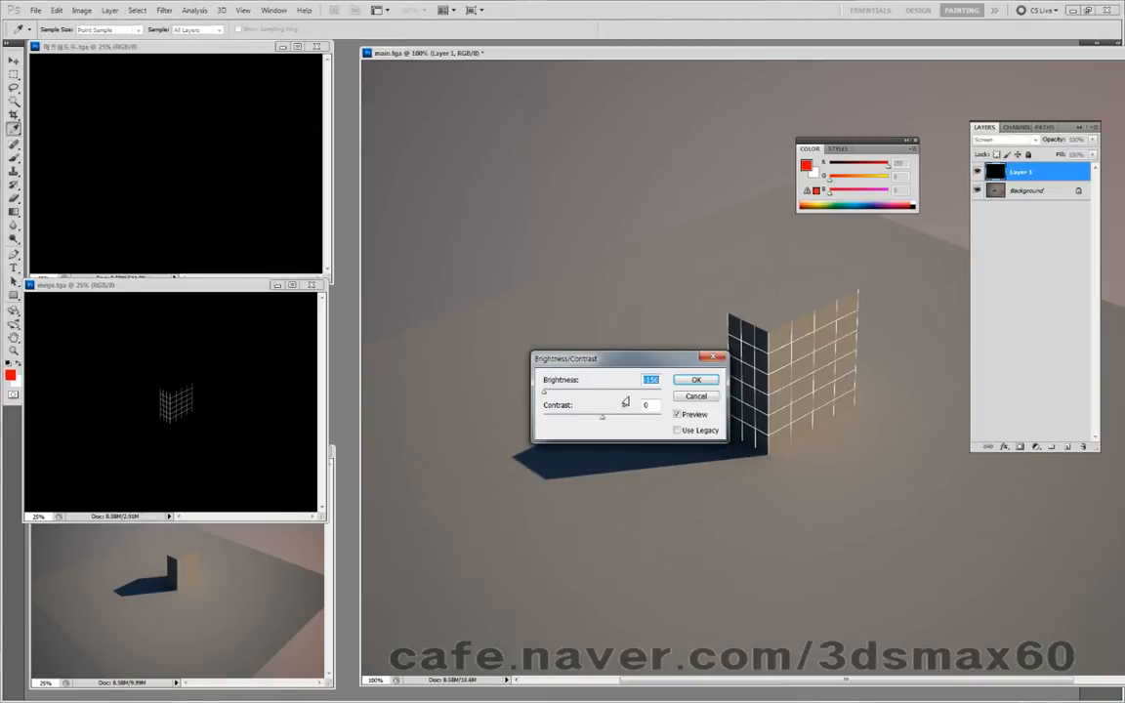
left_click(713, 398)
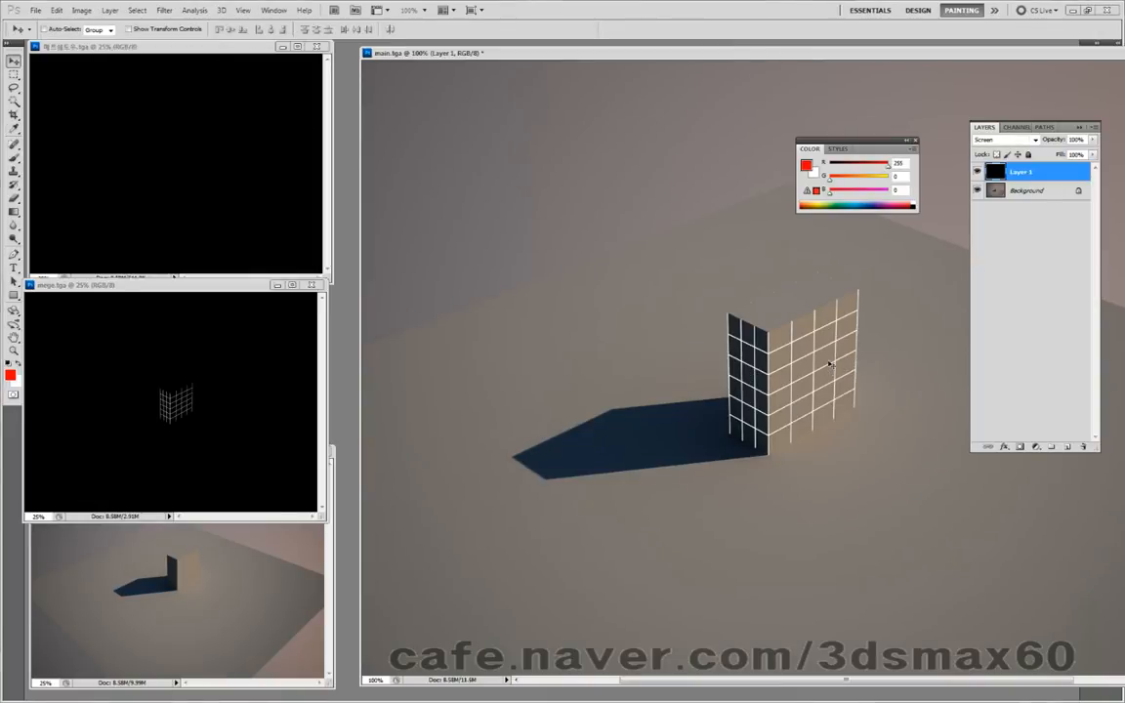
Try successive blend modes on the line layer, from Lighten through to Subtract
left_click(982, 140)
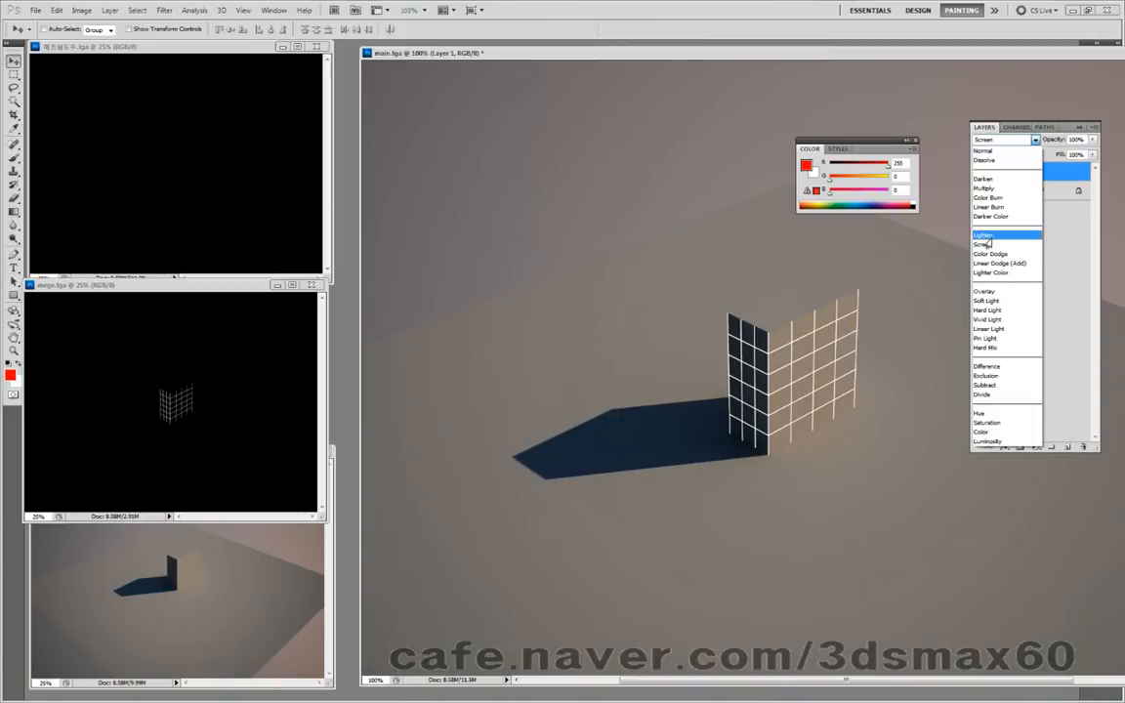
left_click(986, 178)
key("shift+plus")
key("shift+plus")
key("shift+plus")
key("shift+plus")
key("shift+plus")
key("shift+plus")
key("shift+plus")
key("shift+plus")
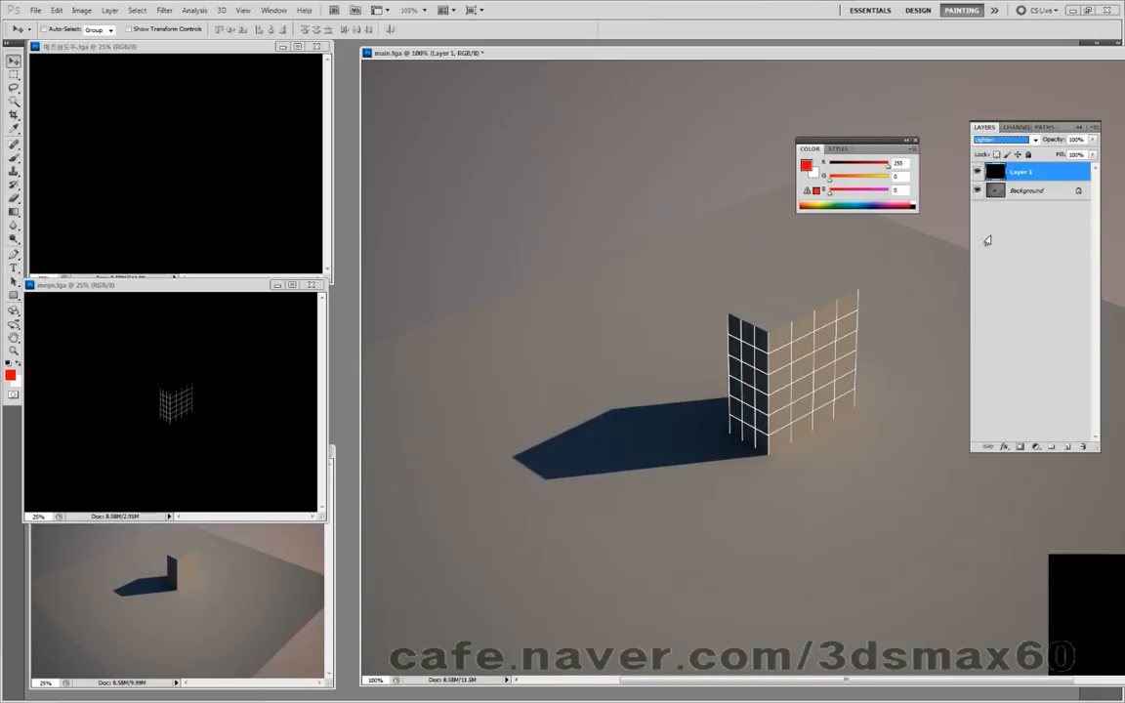
key("shift+plus")
key("shift+plus")
key("shift+plus")
key("shift+plus")
key("shift+plus")
key("shift+plus")
key("shift+plus")
key("shift+plus")
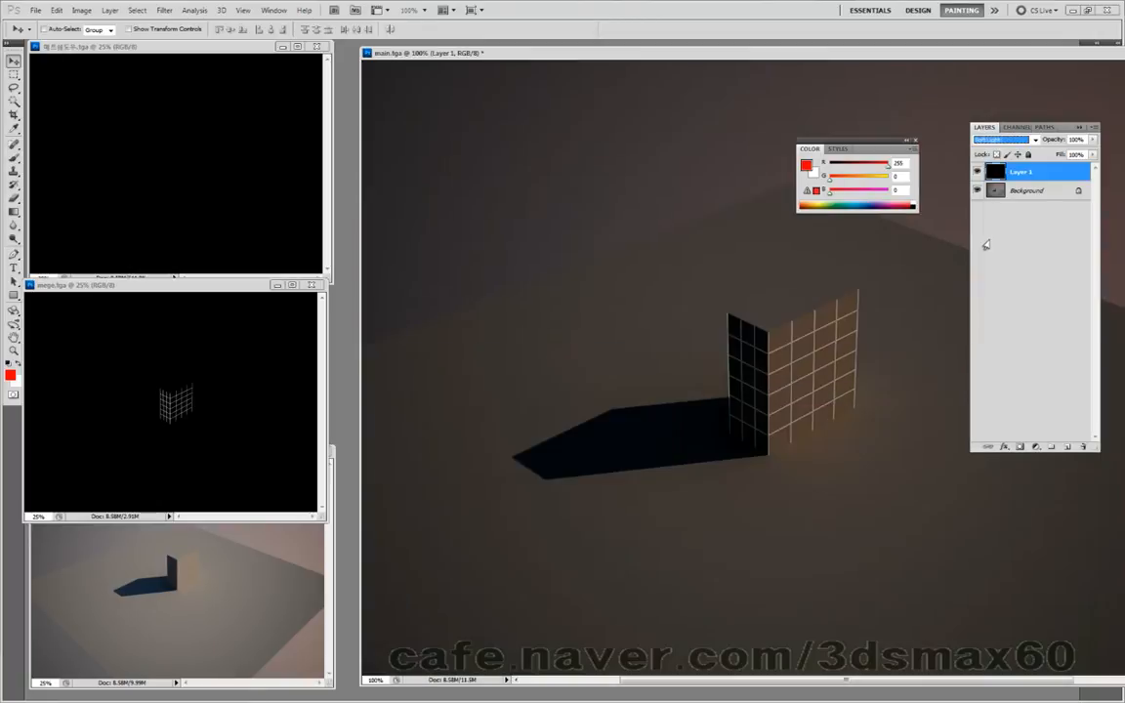
key("shift+plus")
key("shift+plus")
key("shift+plus")
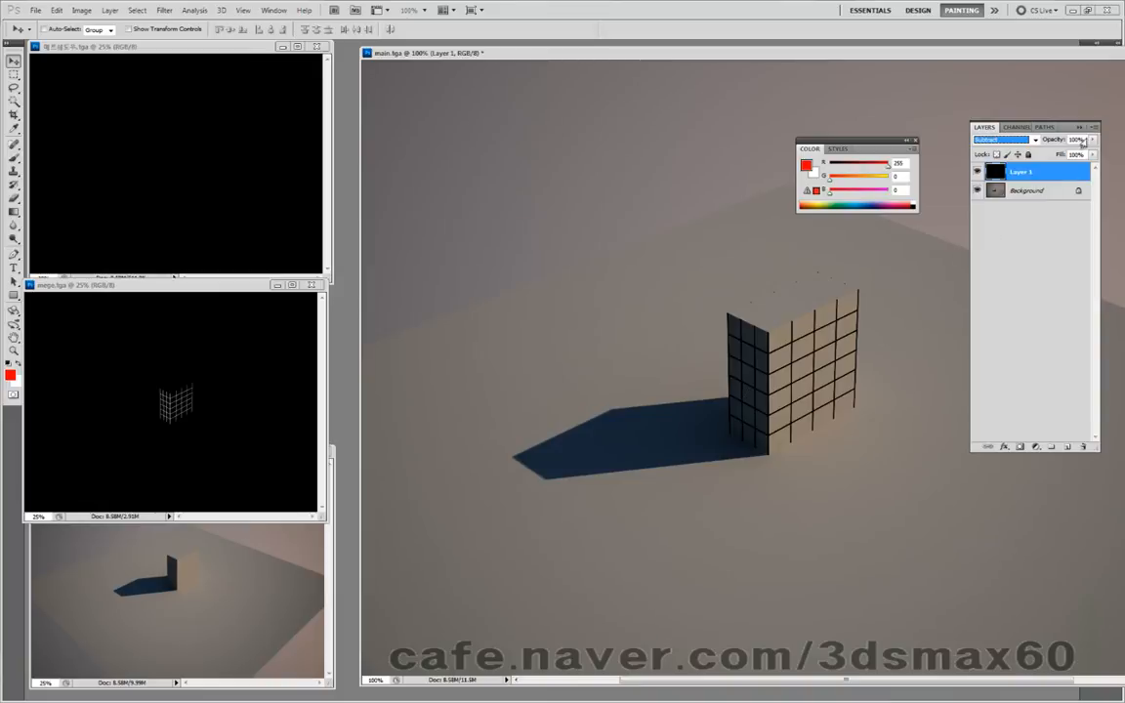
mouse_move(1093, 139)
left_mouse_down()
mouse_move(1051, 157)
mouse_move(1097, 157)
left_mouse_up()
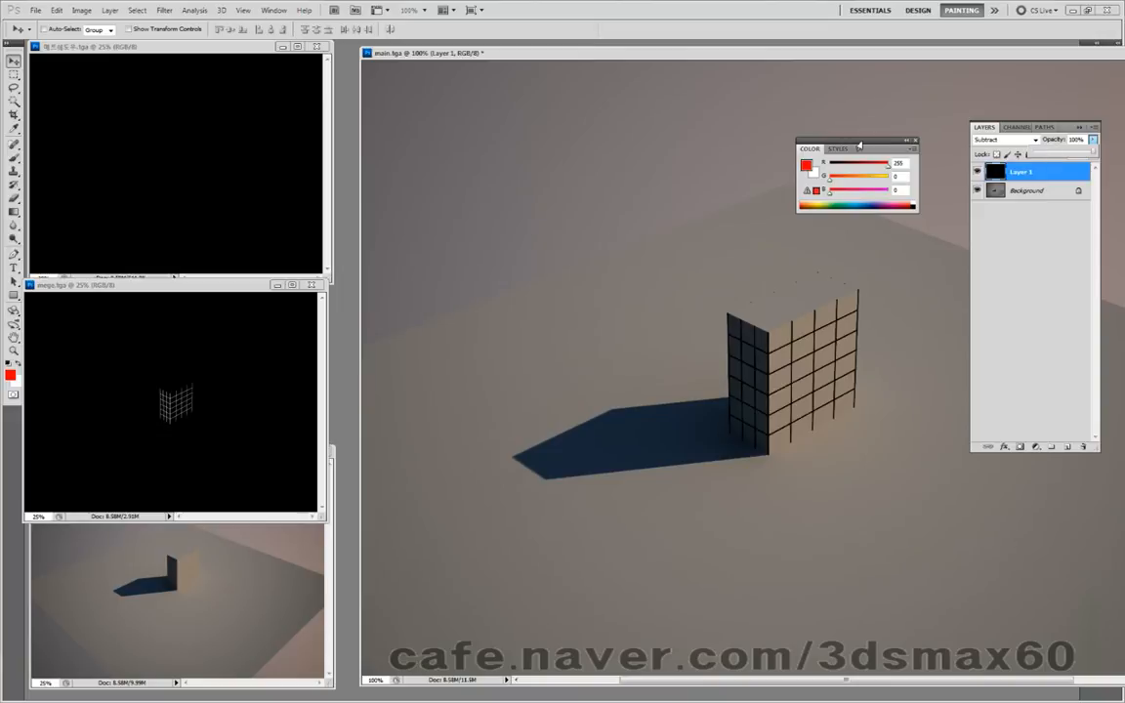
Set the line layer to Normal blending and add a layer mask containing a pasted copy of the line image
left_click(980, 143)
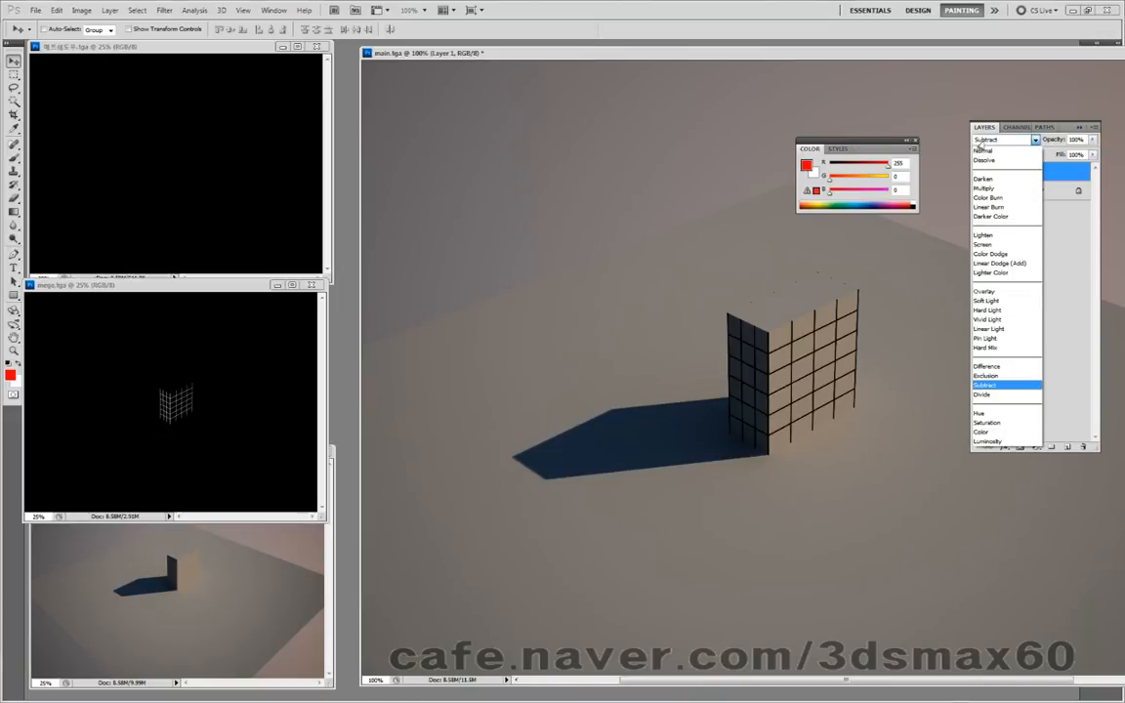
left_click(986, 140)
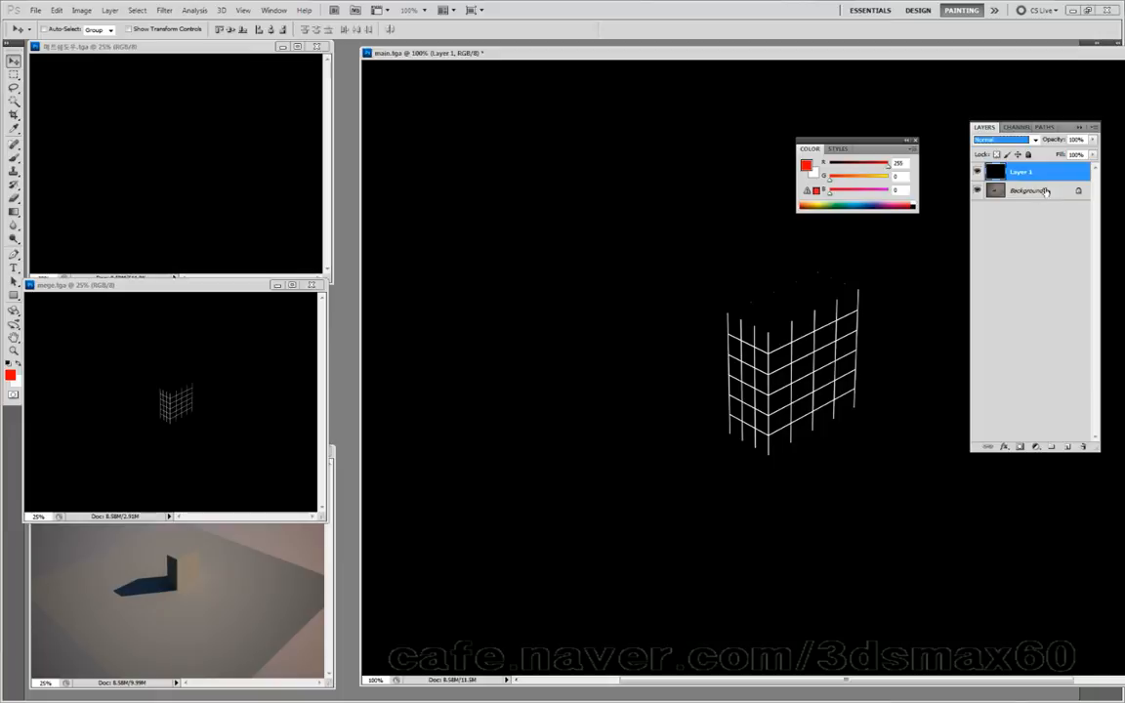
left_click(1020, 447)
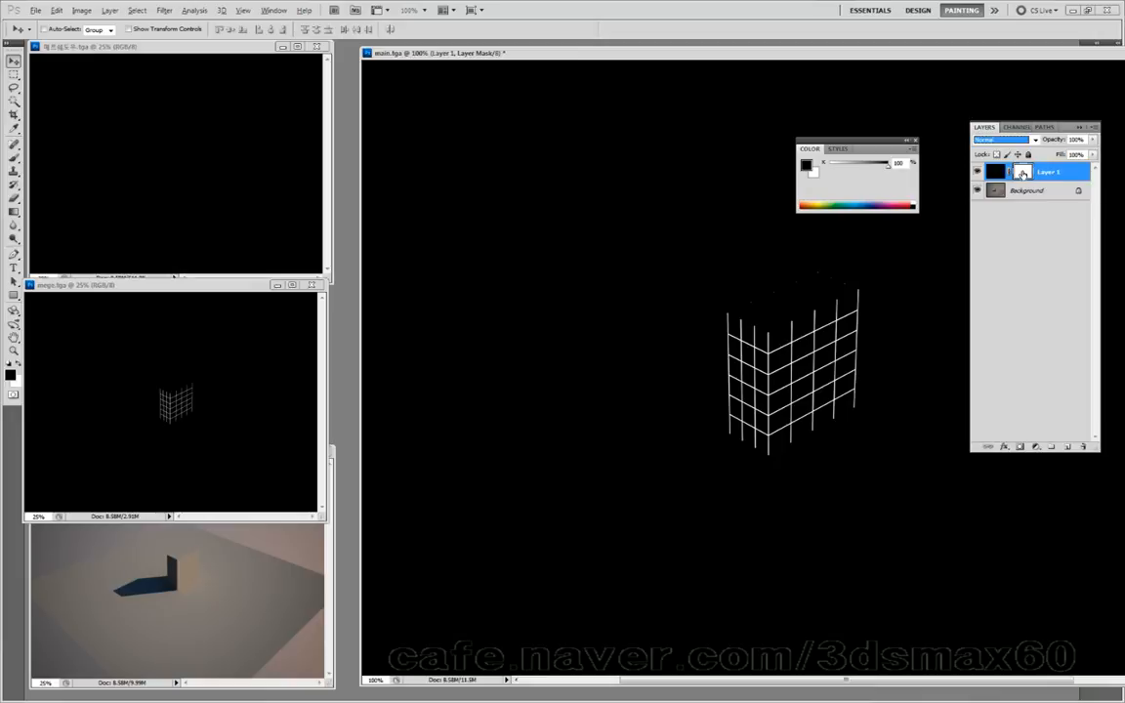
left_click(1022, 173, "alt")
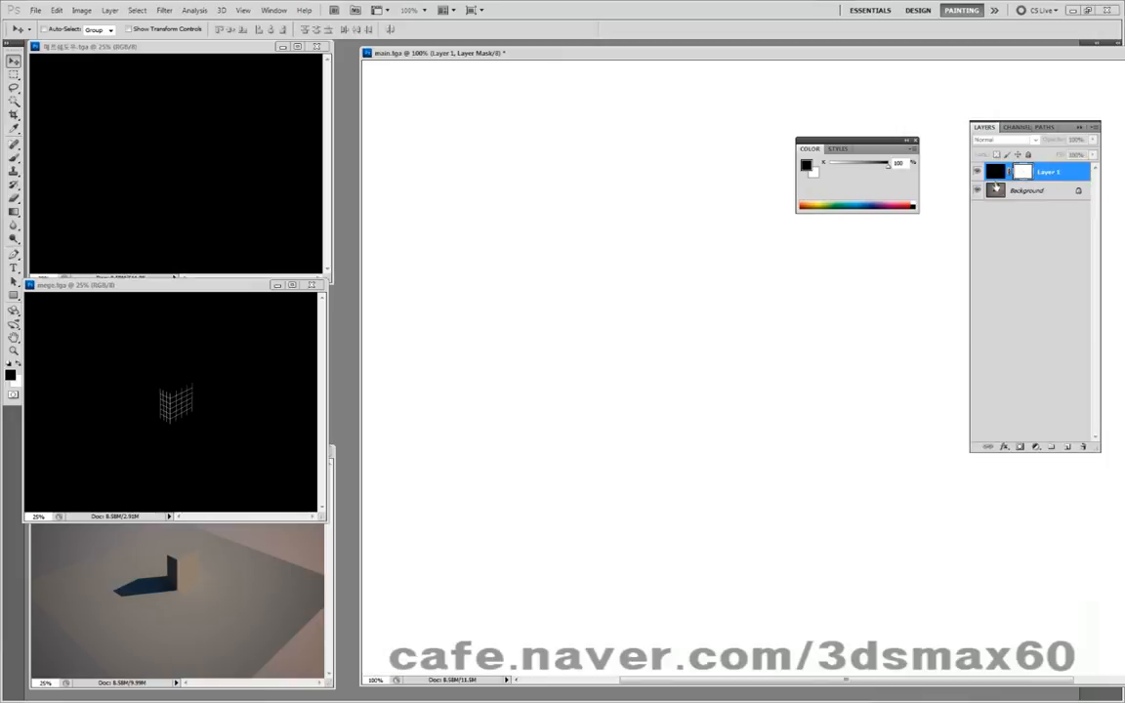
key("ctrl+v")
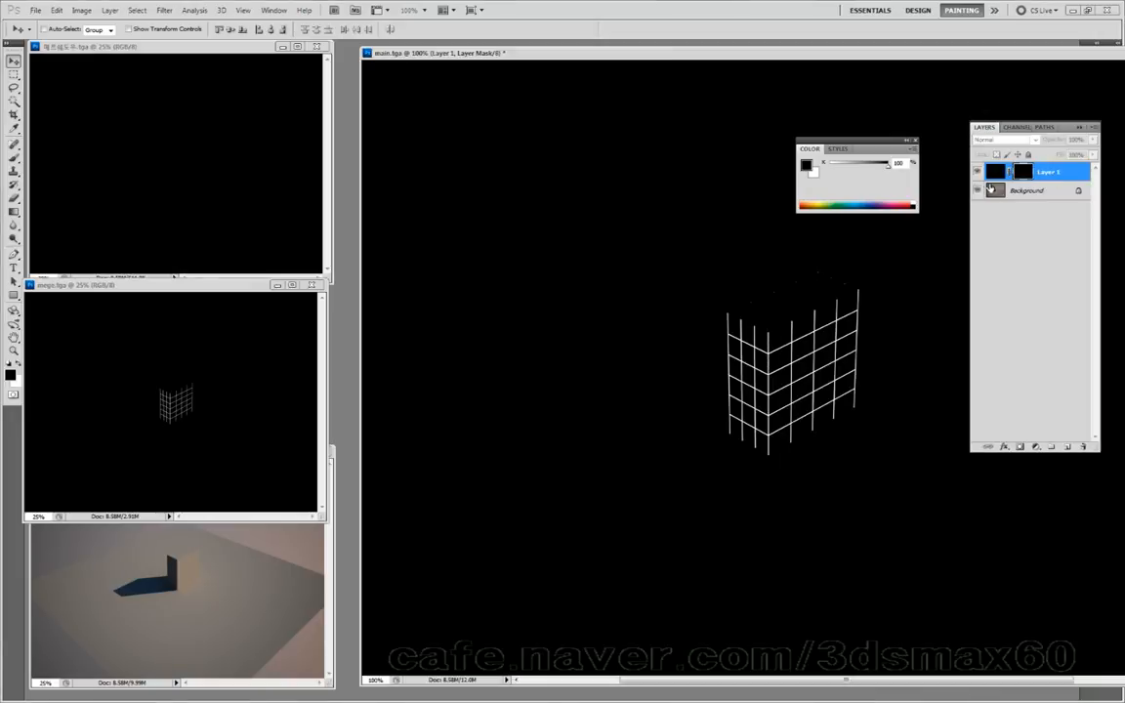
left_click(994, 172)
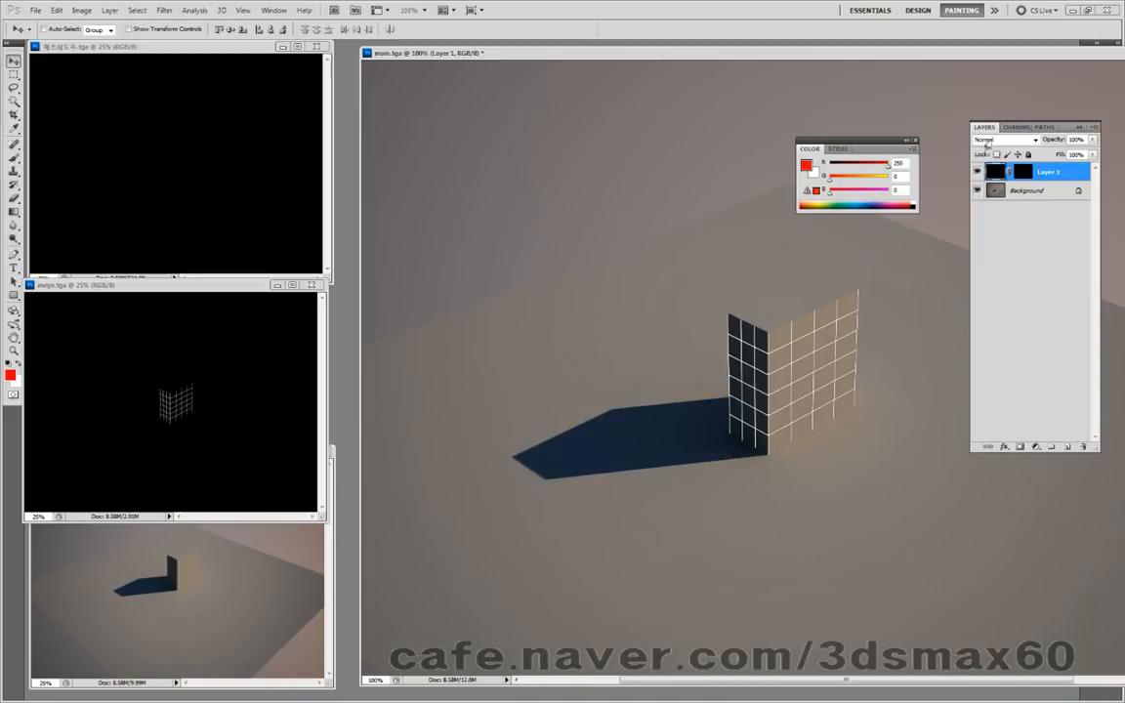
Try darkening the masked line layer with Brightness/Contrast at brightness -150
left_click(82, 10)
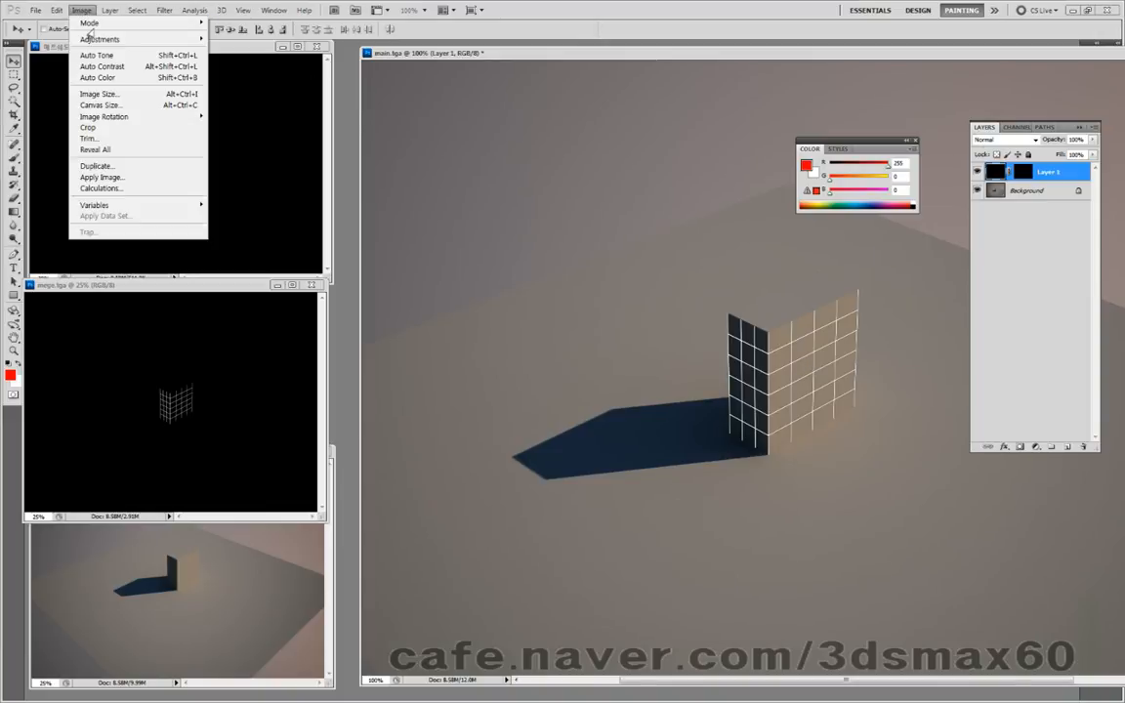
mouse_move(86, 39)
left_click(195, 39)
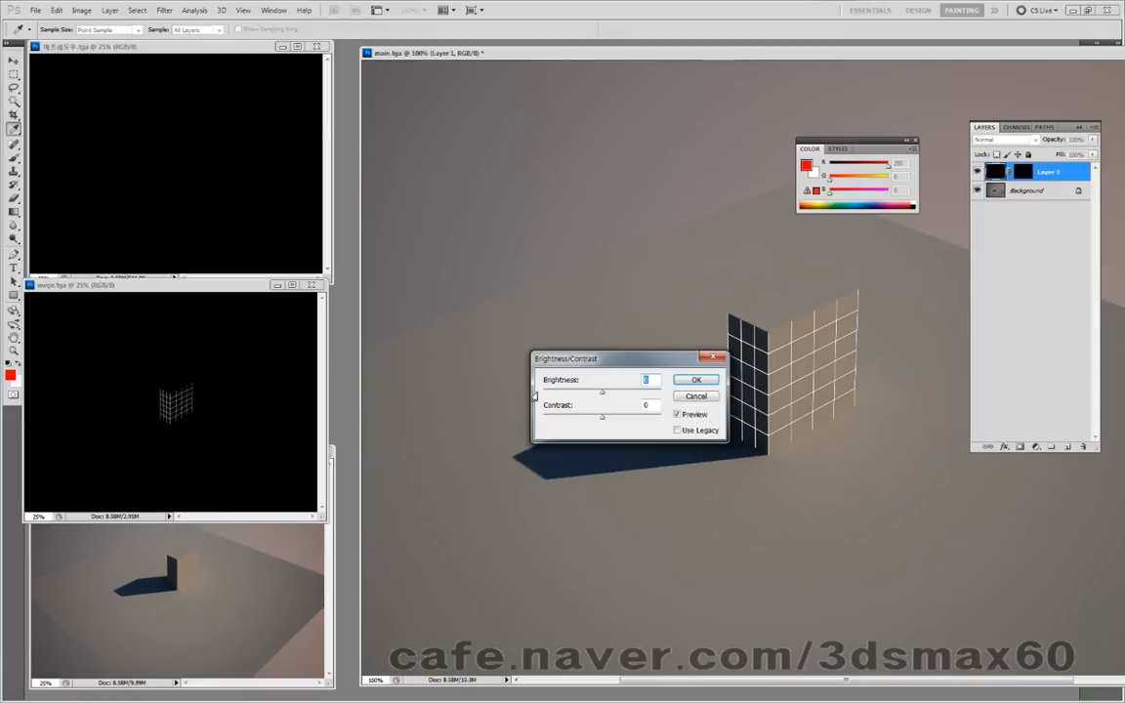
left_click_drag(602, 392, 494, 389)
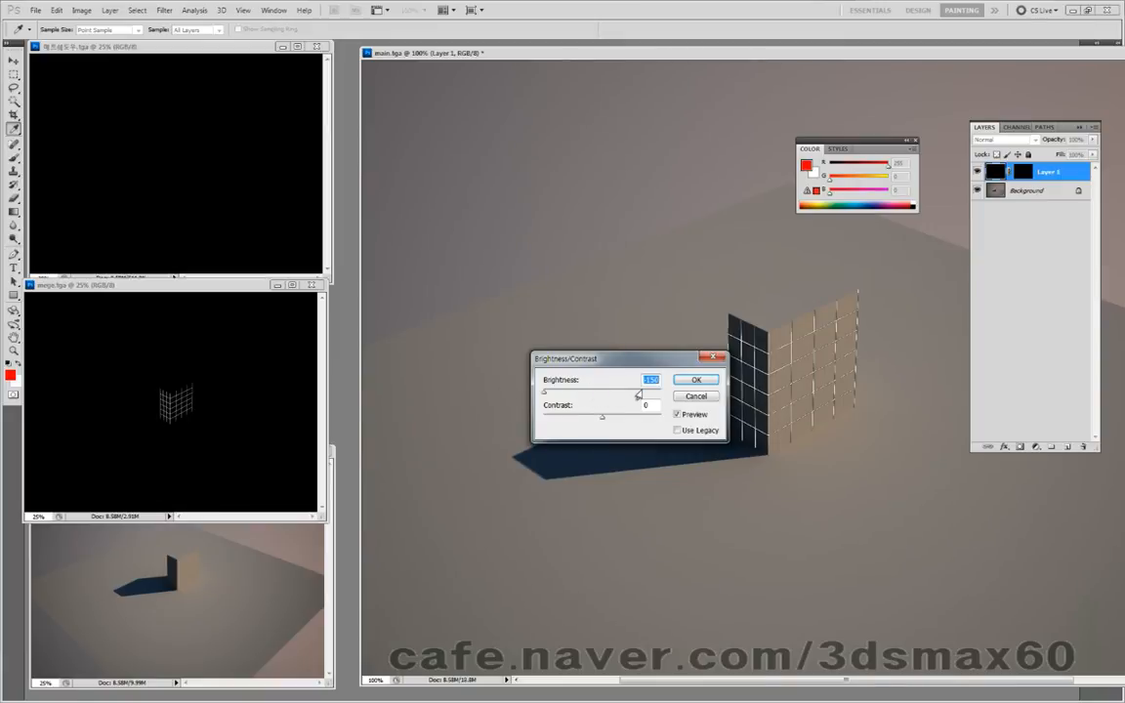
left_click(697, 398)
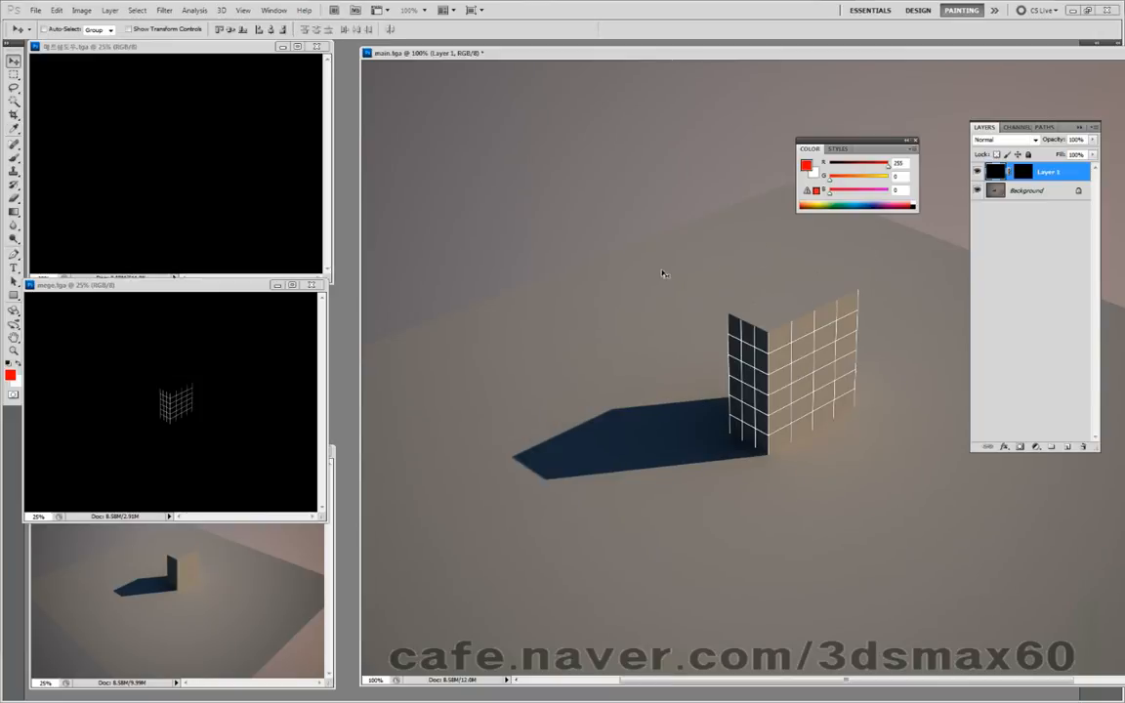
Fill the masked line layer with the background color in Normal mode at 100% opacity
left_click(57, 10)
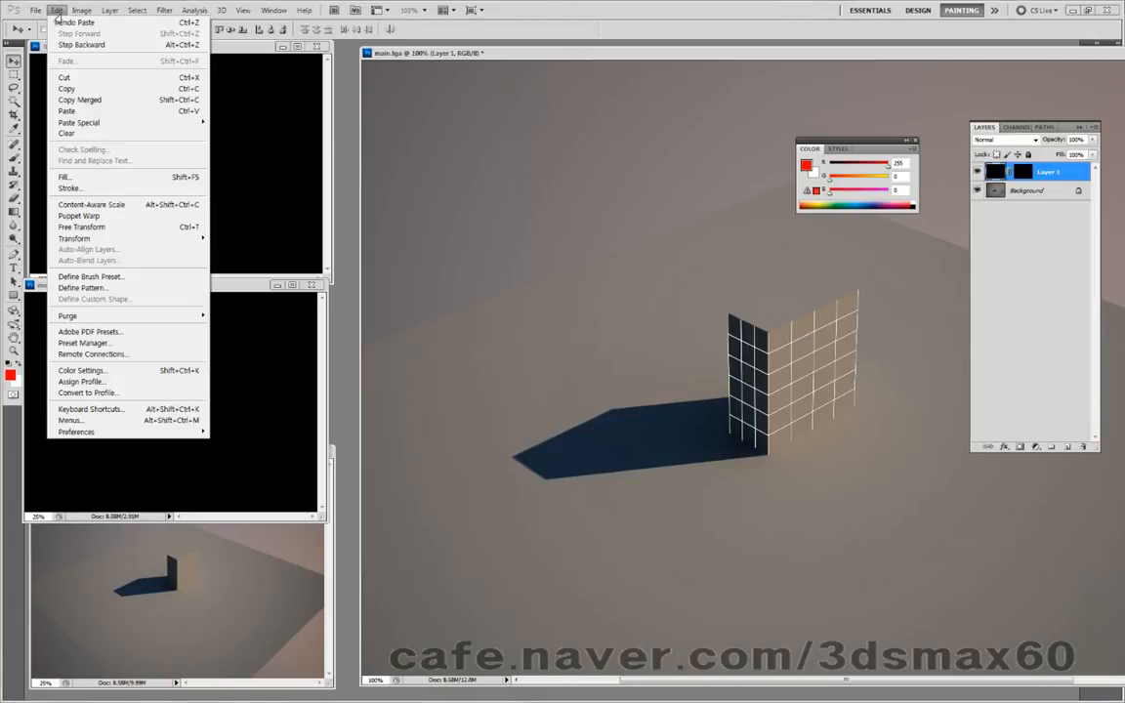
left_click(86, 176)
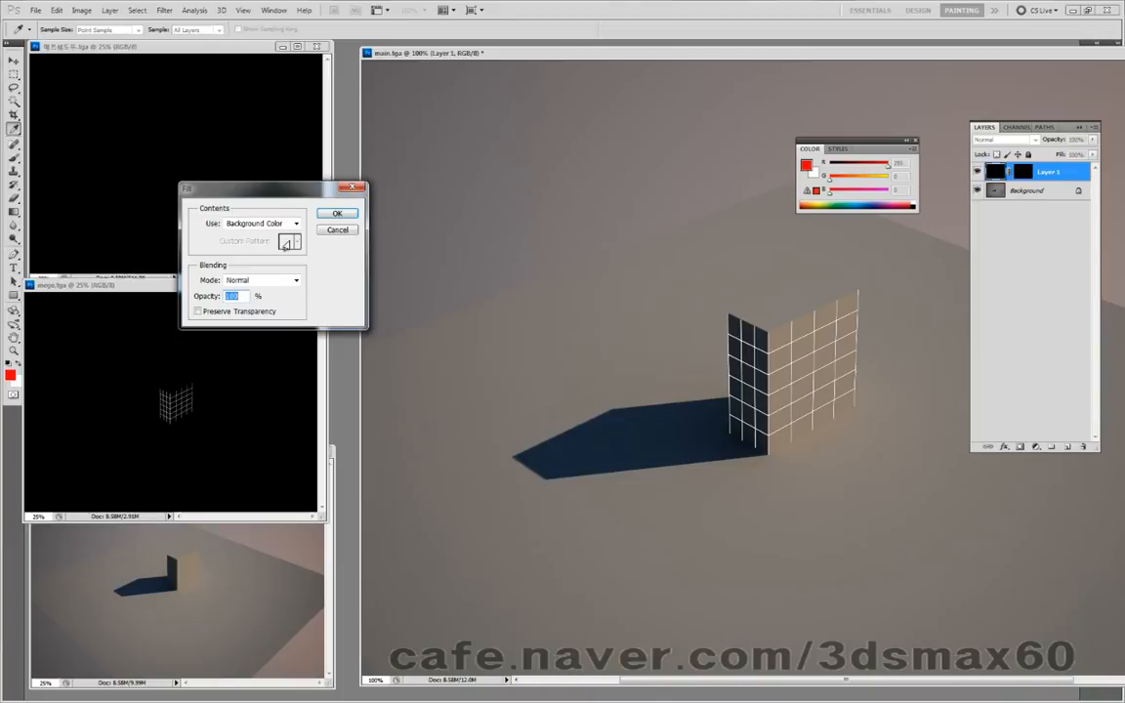
left_click(330, 214)
key("v")
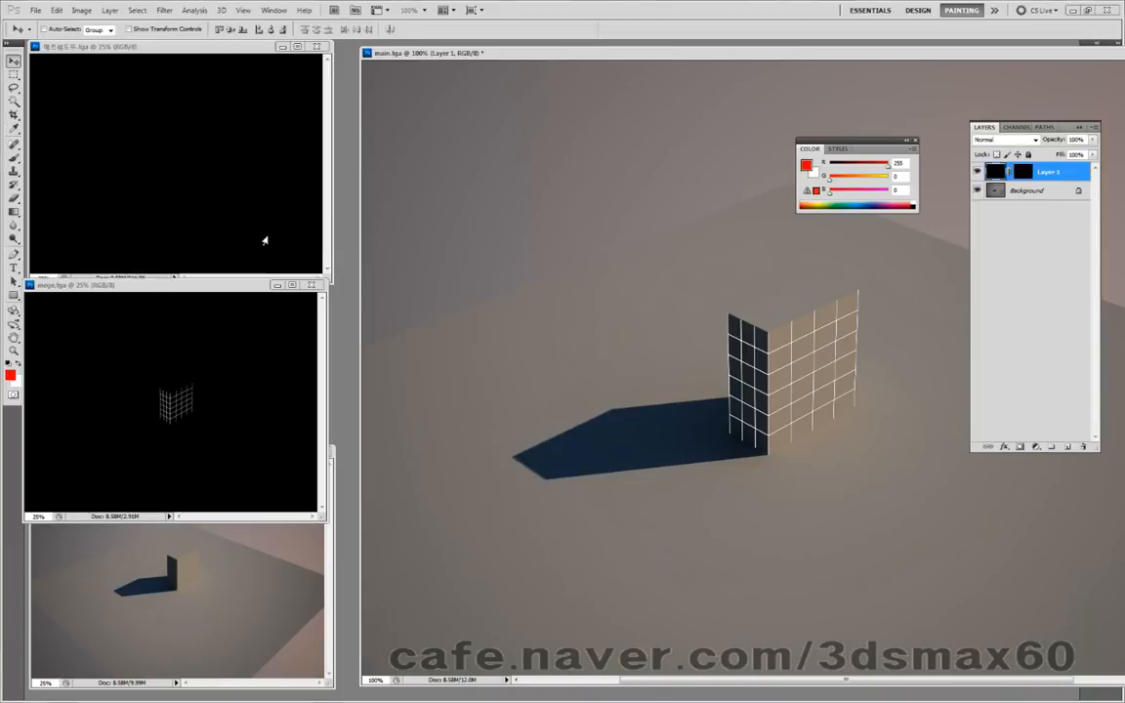
Recolor the lines by filling the masked layer with default black, followed by dark gray at RGB 75, 75, 75
key("d")
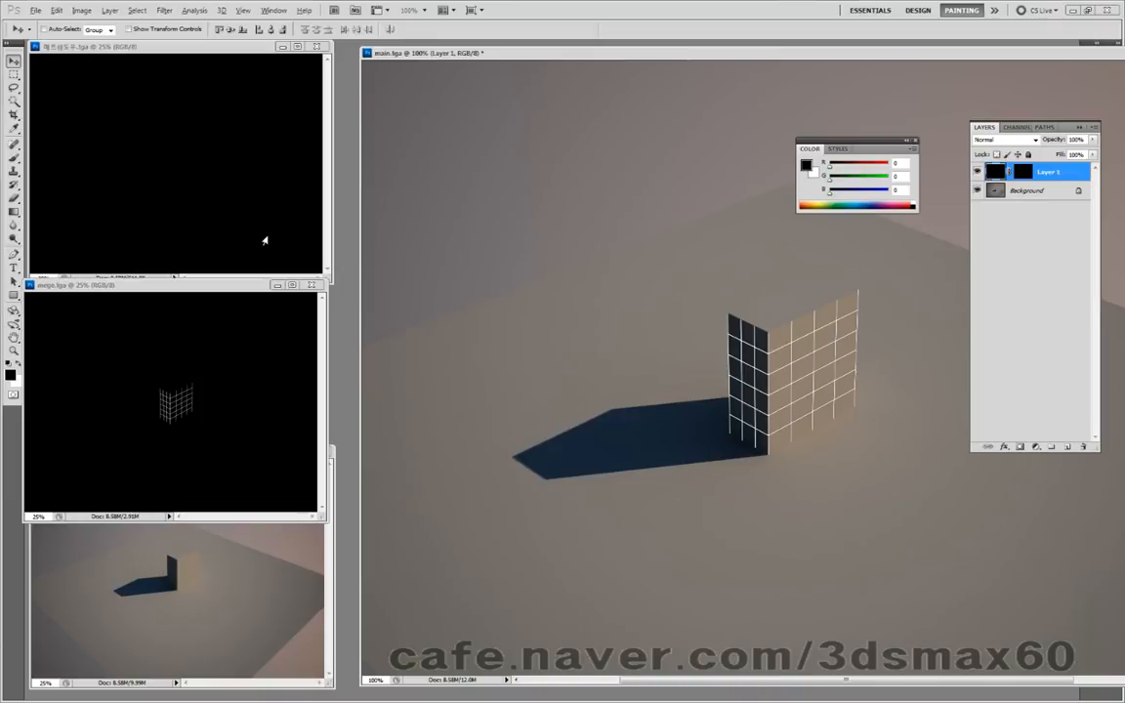
key("alt+shift+BackSpace")
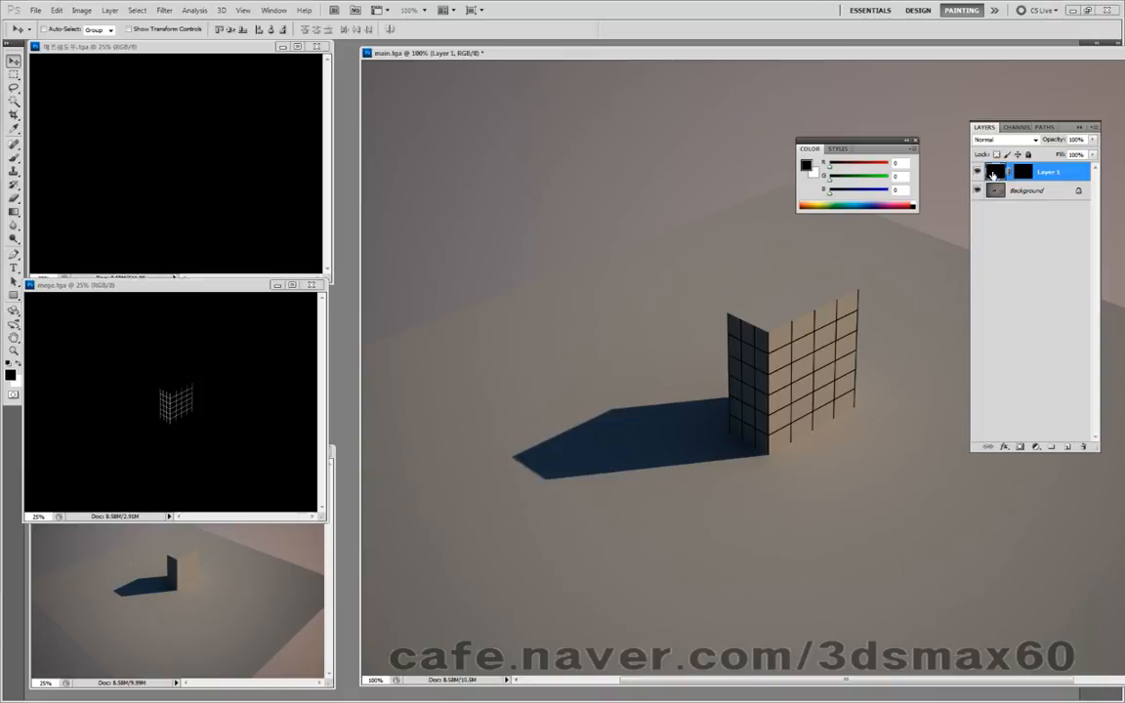
left_click(10, 376)
type("94")
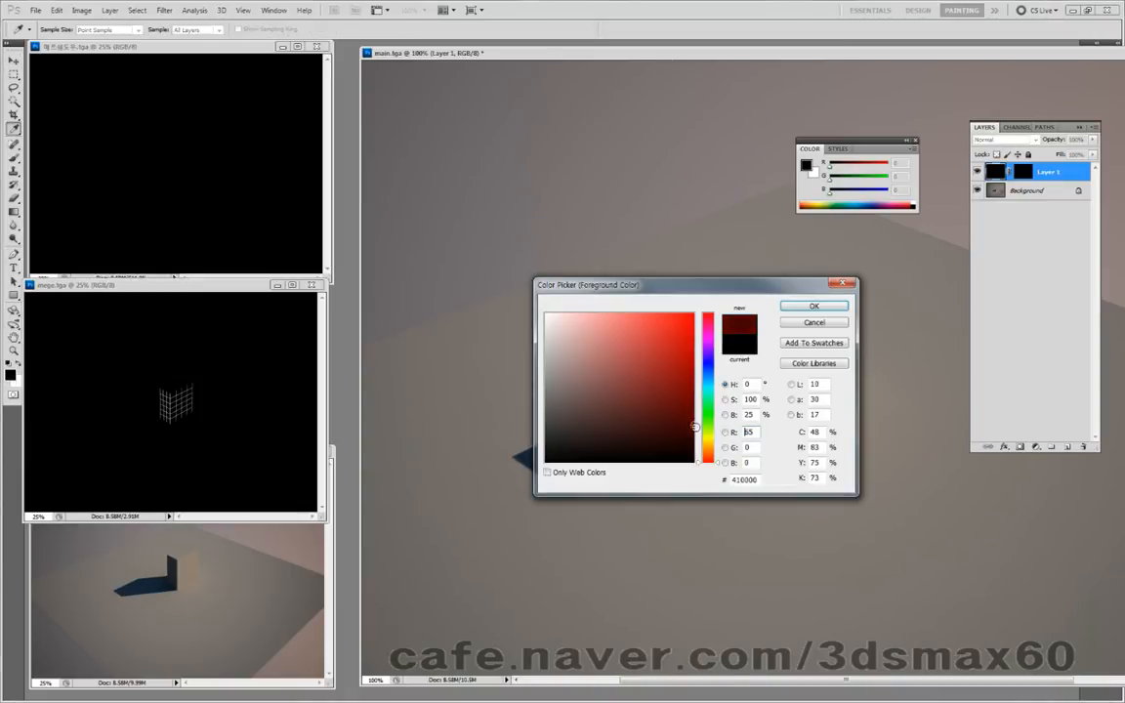
mouse_move(627, 386)
left_mouse_down()
mouse_move(625, 432)
mouse_move(498, 426)
left_mouse_up()
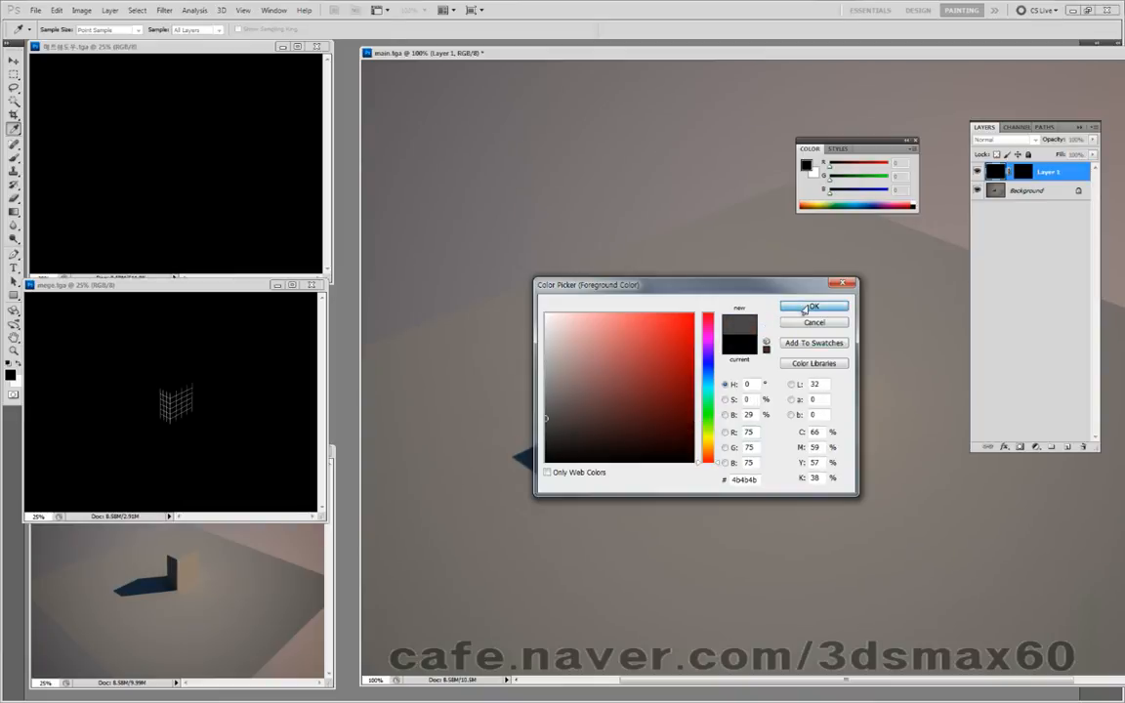
left_click(813, 306)
key("alt+BackSpace")
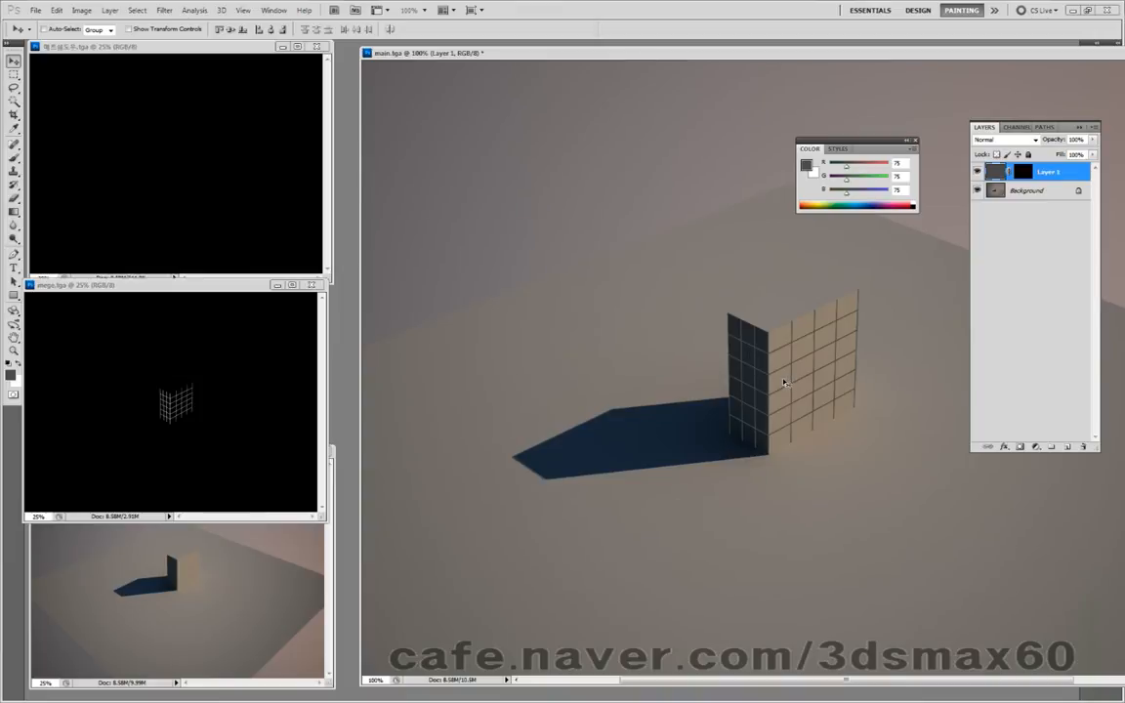
Reset the foreground color to black and refill the masked line layer with it
scroll(783, 383, "down", 1, "alt")
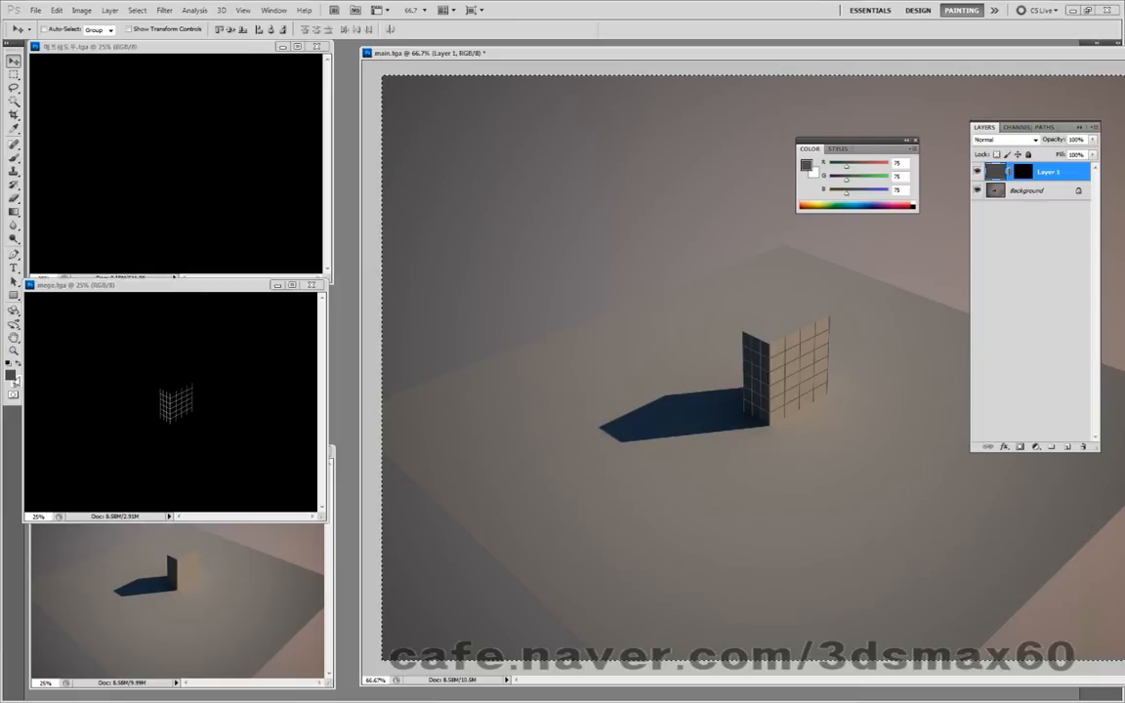
left_click(10, 374)
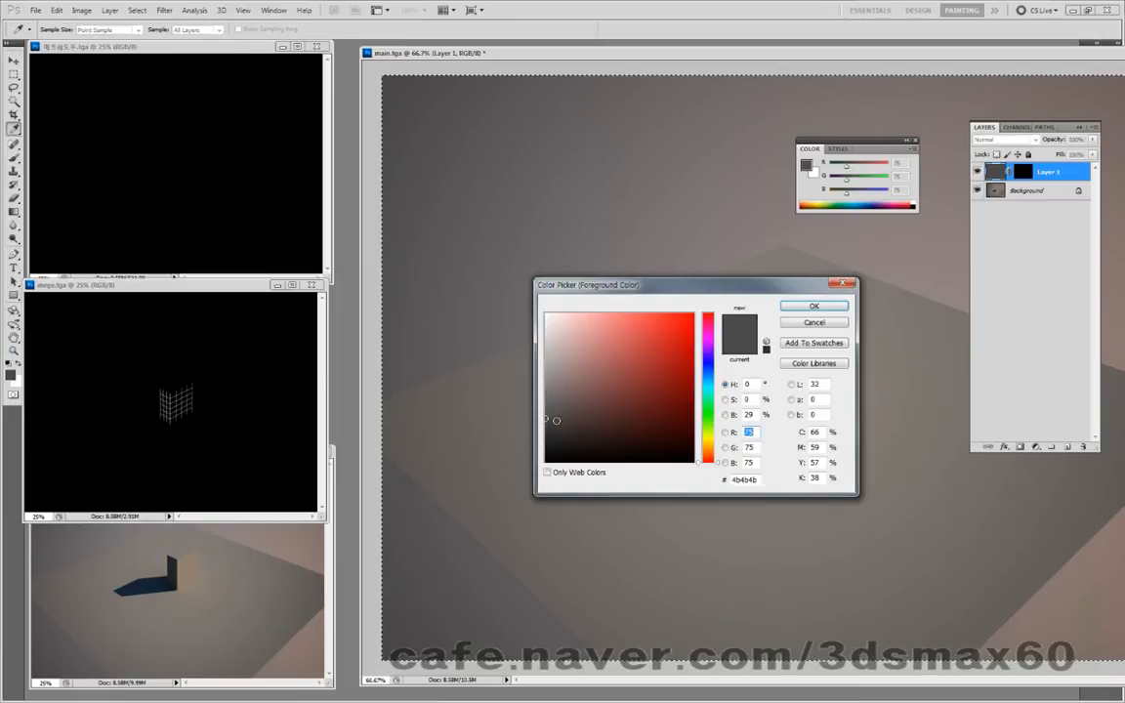
left_click(812, 307)
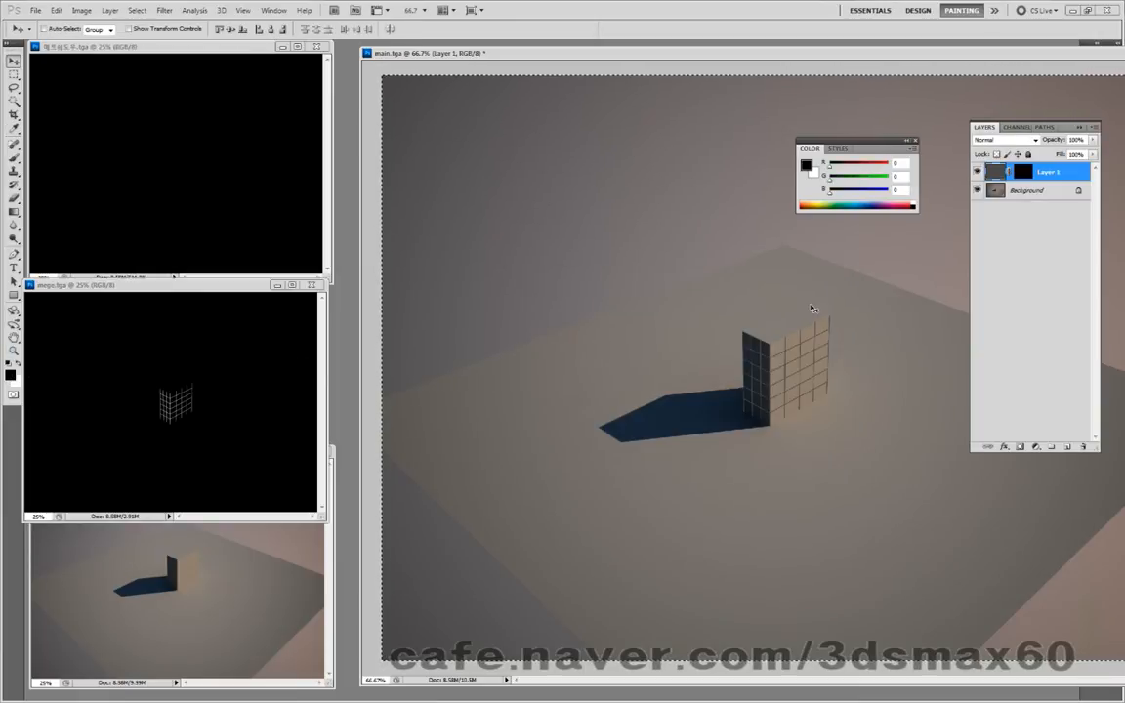
key("shift+alt+BackSpace")
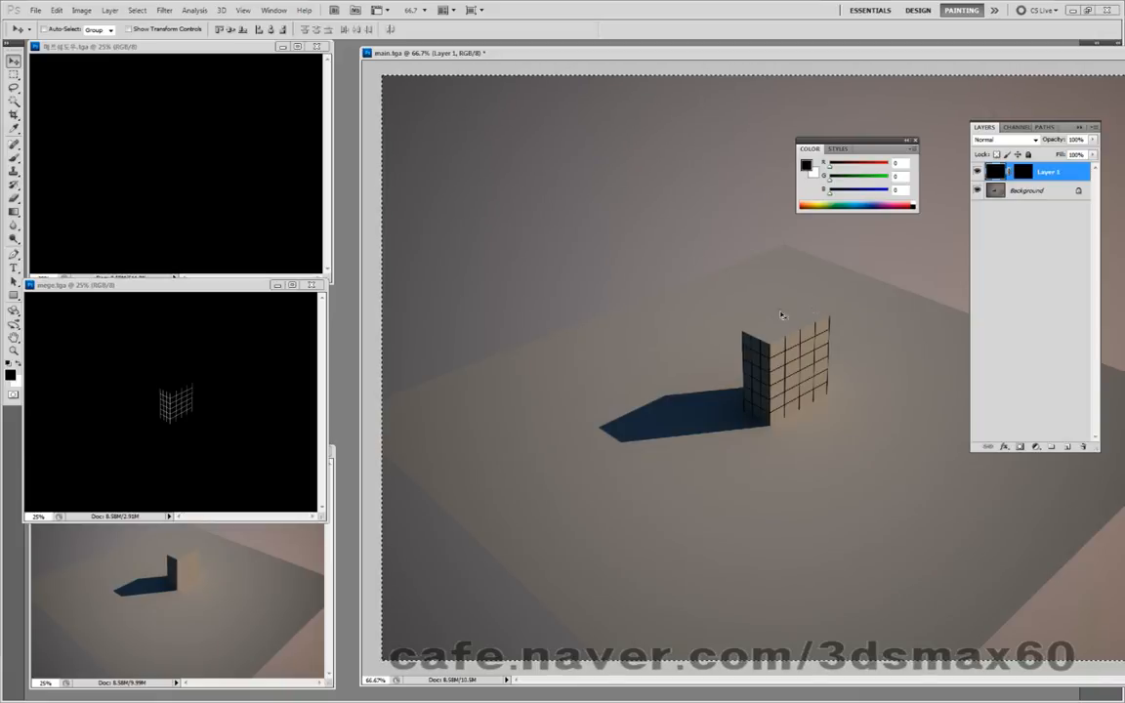
key("ctrl+plus")
key("ctrl+plus")
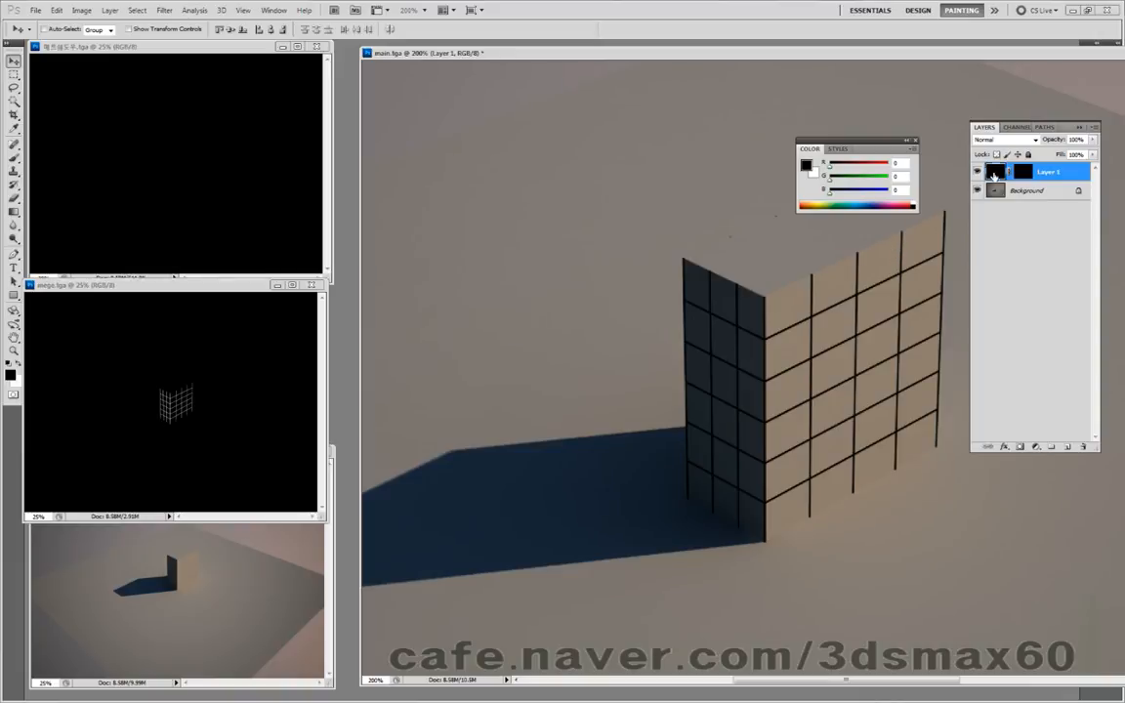
Isolate Layer 1's mask, try thinning its white lines with the Minimum filter, and return to the composite view
left_click(994, 174)
left_click(1021, 173)
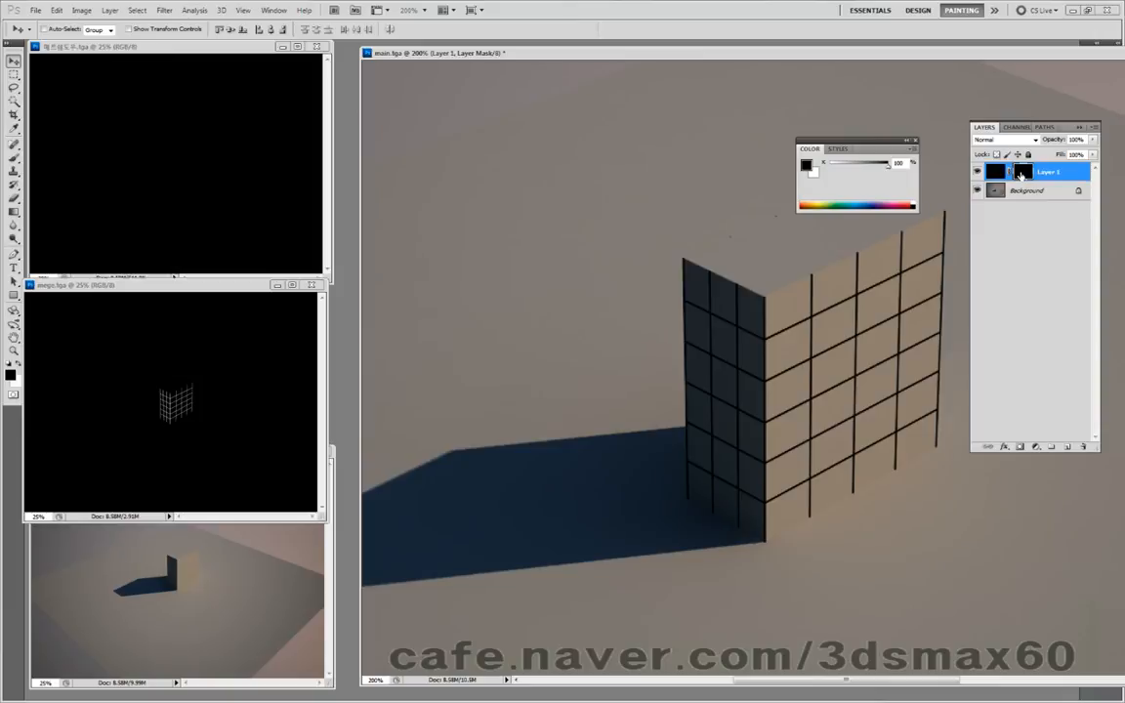
left_click(1021, 172, "alt")
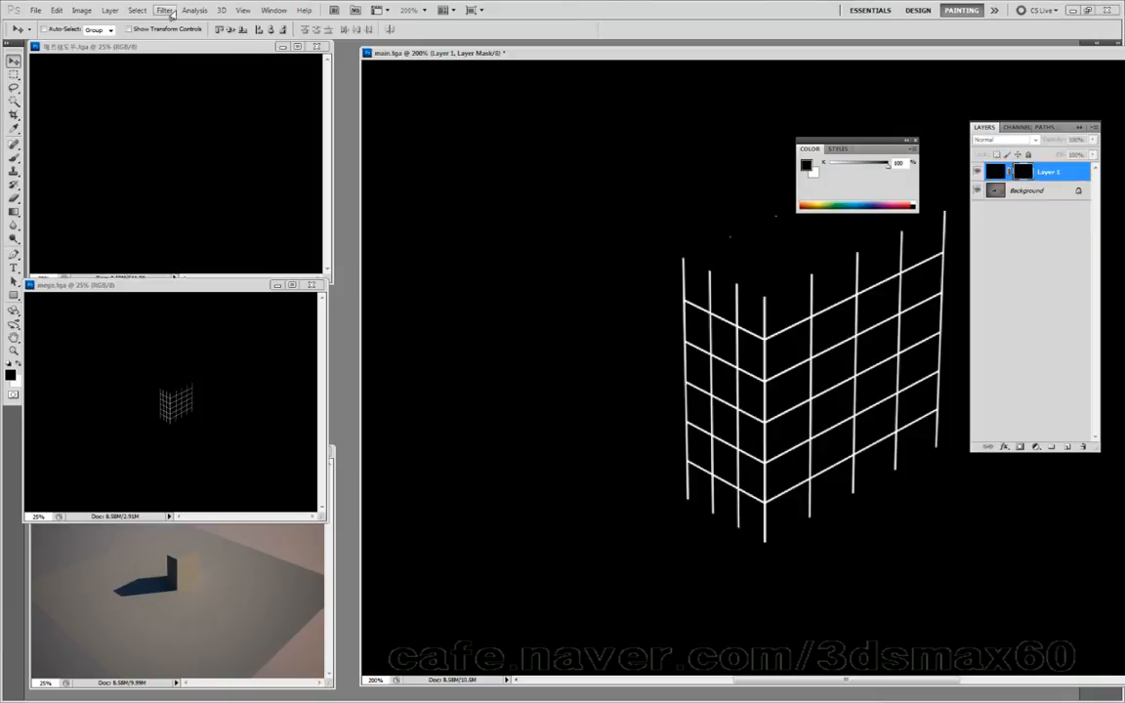
left_click(166, 11)
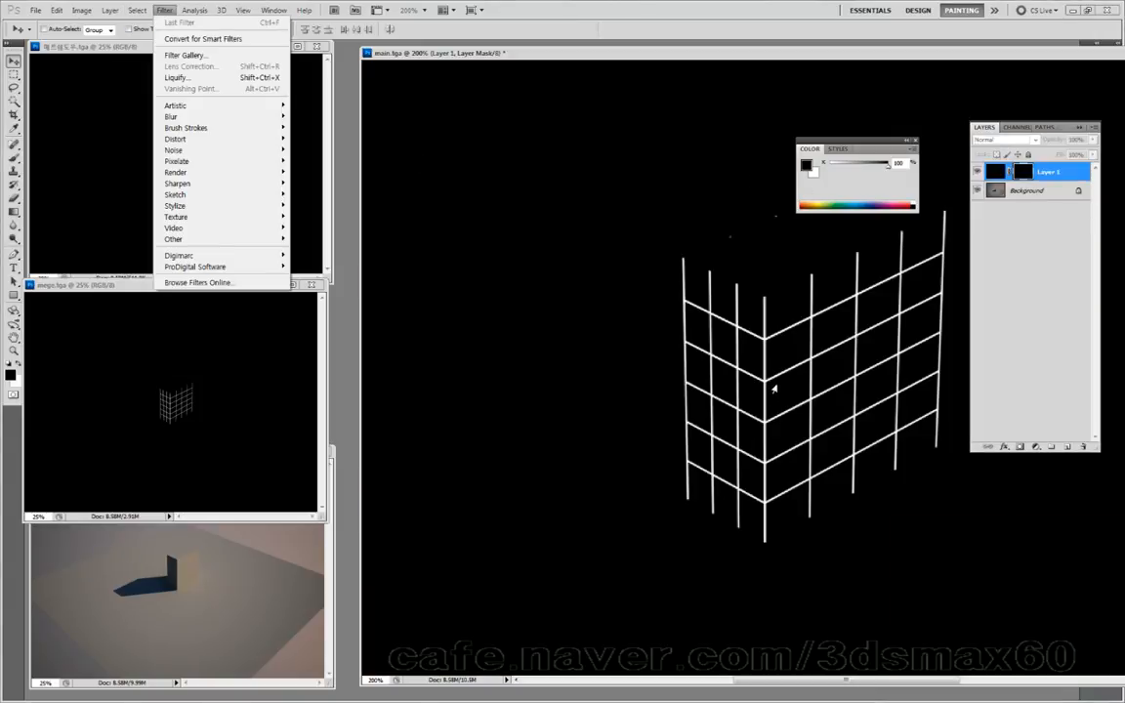
mouse_move(207, 219)
mouse_move(190, 240)
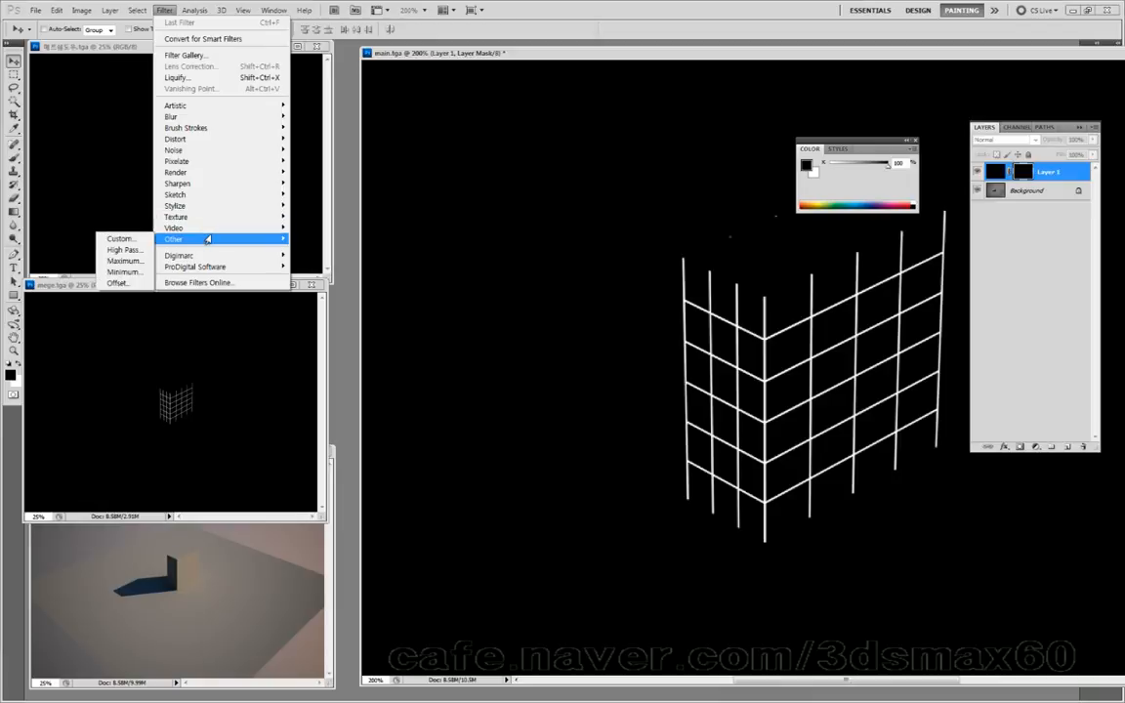
left_click(122, 273)
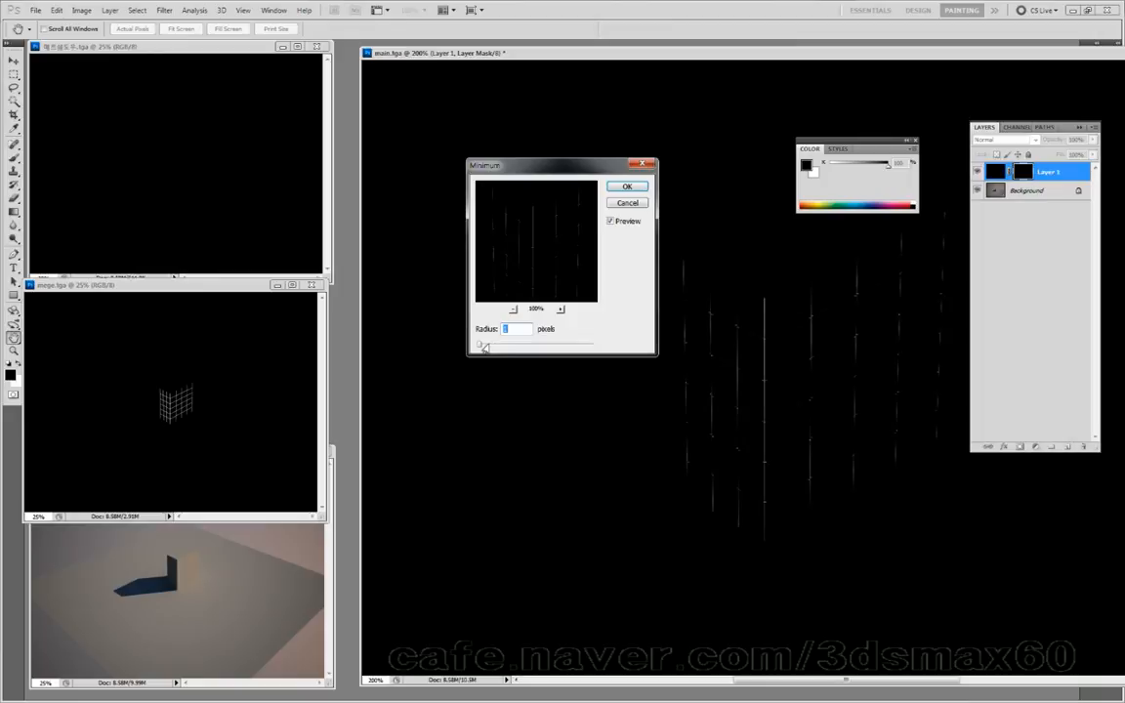
key("Return")
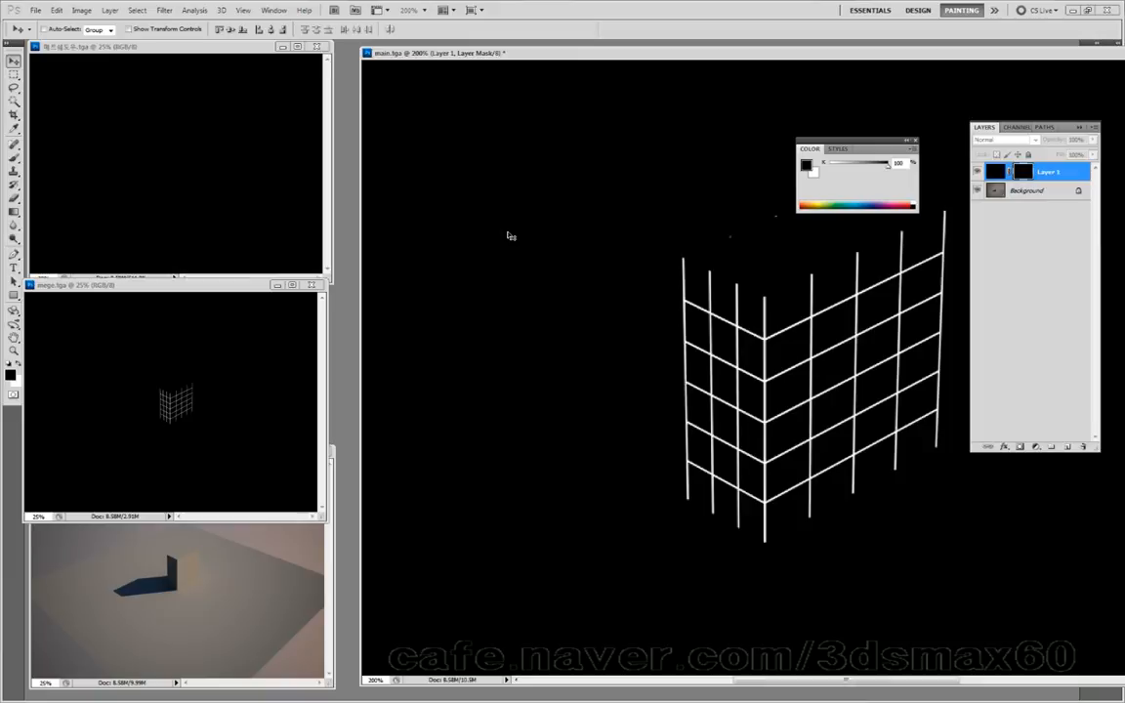
key("ctrl+2")
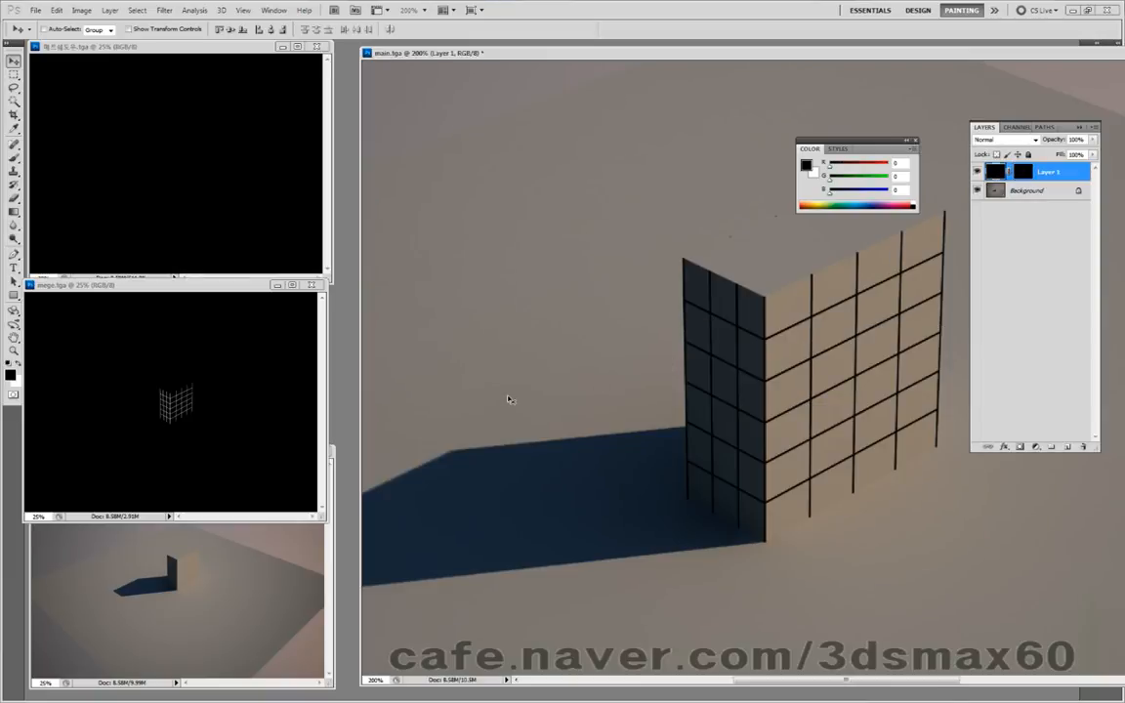
Delete the masked line layer from main.tga
left_click(1081, 447)
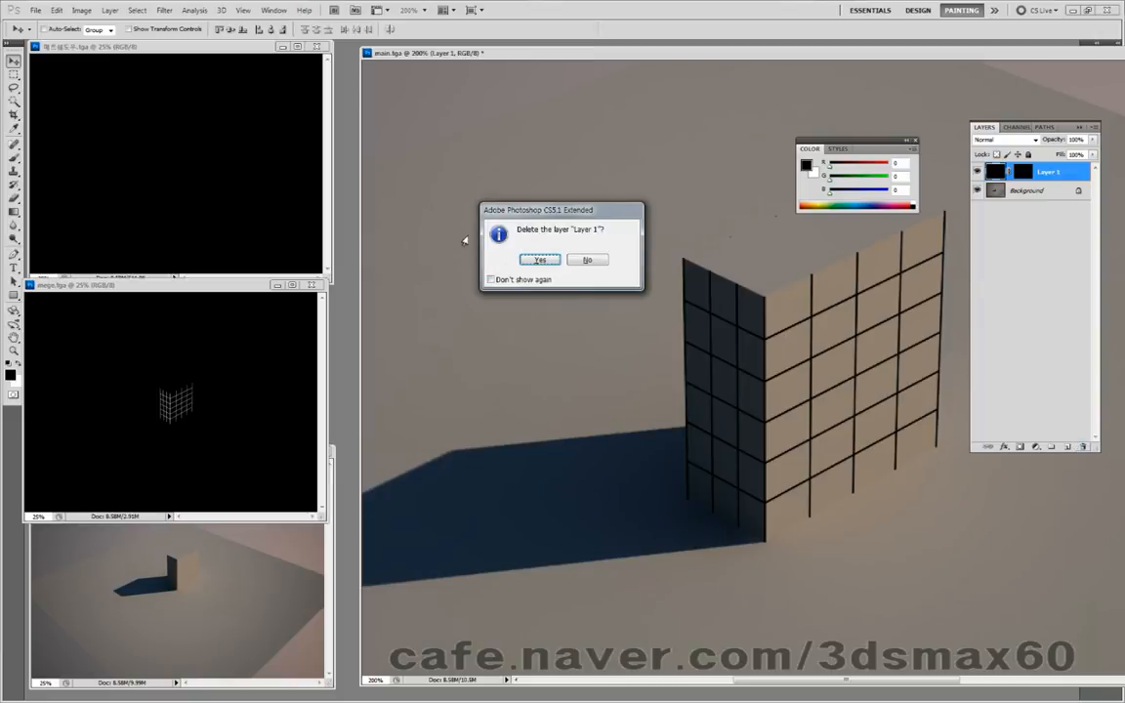
left_click(536, 260)
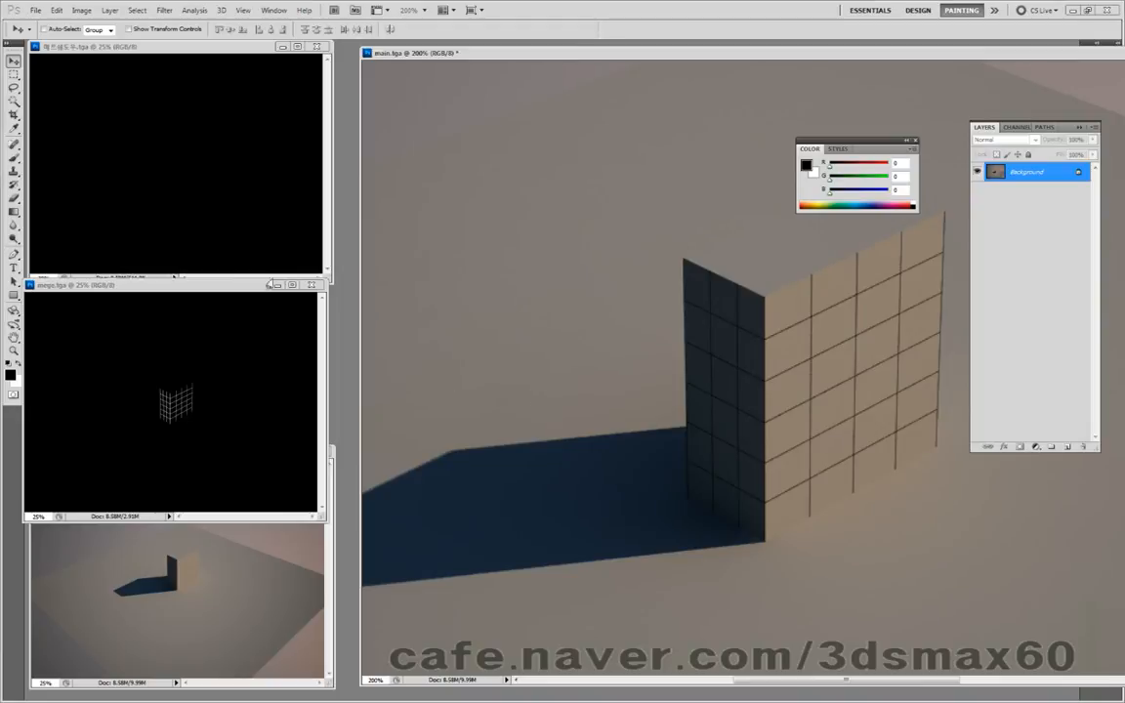
Try copying the 매트쉐도우.tga image into main.tga as a new layer, and undo it
left_click(244, 231)
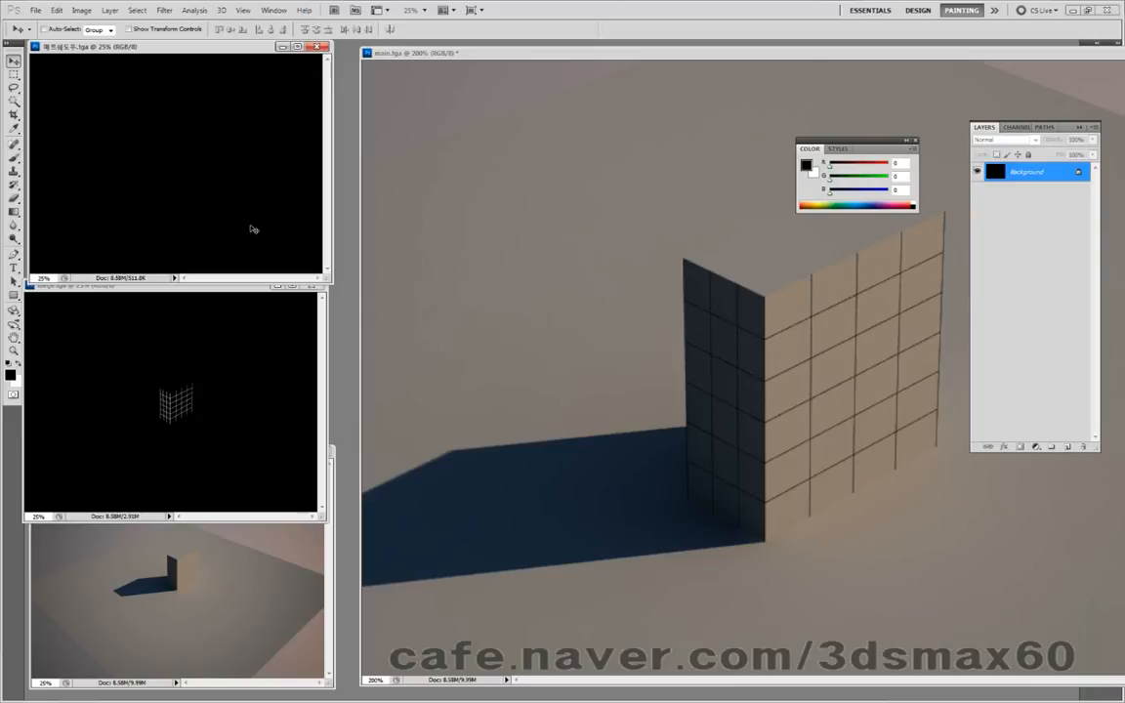
left_click_drag(252, 228, 652, 389)
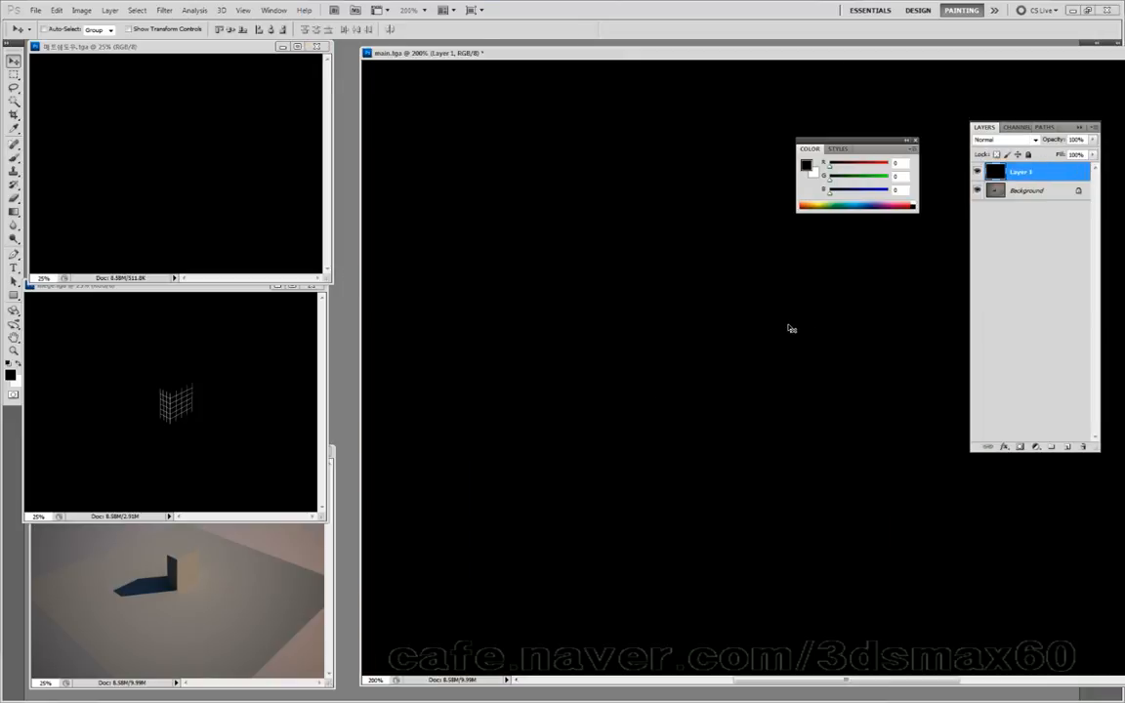
key("ctrl+z")
Select the whole 매트쉐도우.tga image and fill its Alpha 1 channel with black
left_click(283, 202)
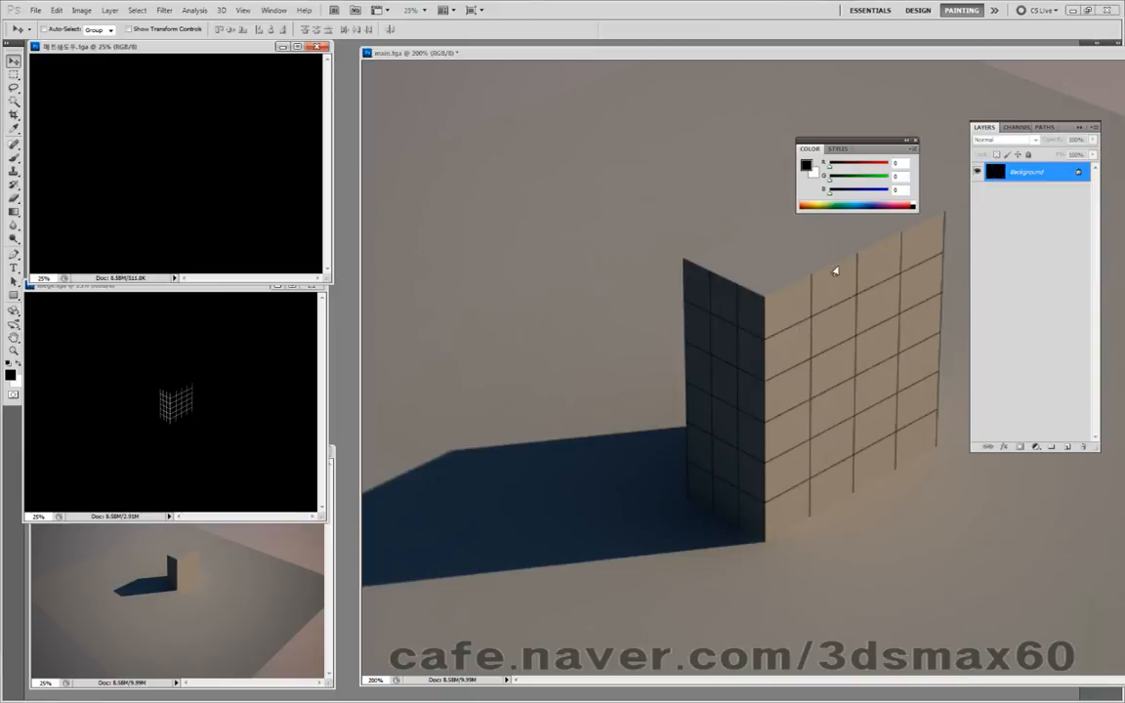
left_click(1016, 126)
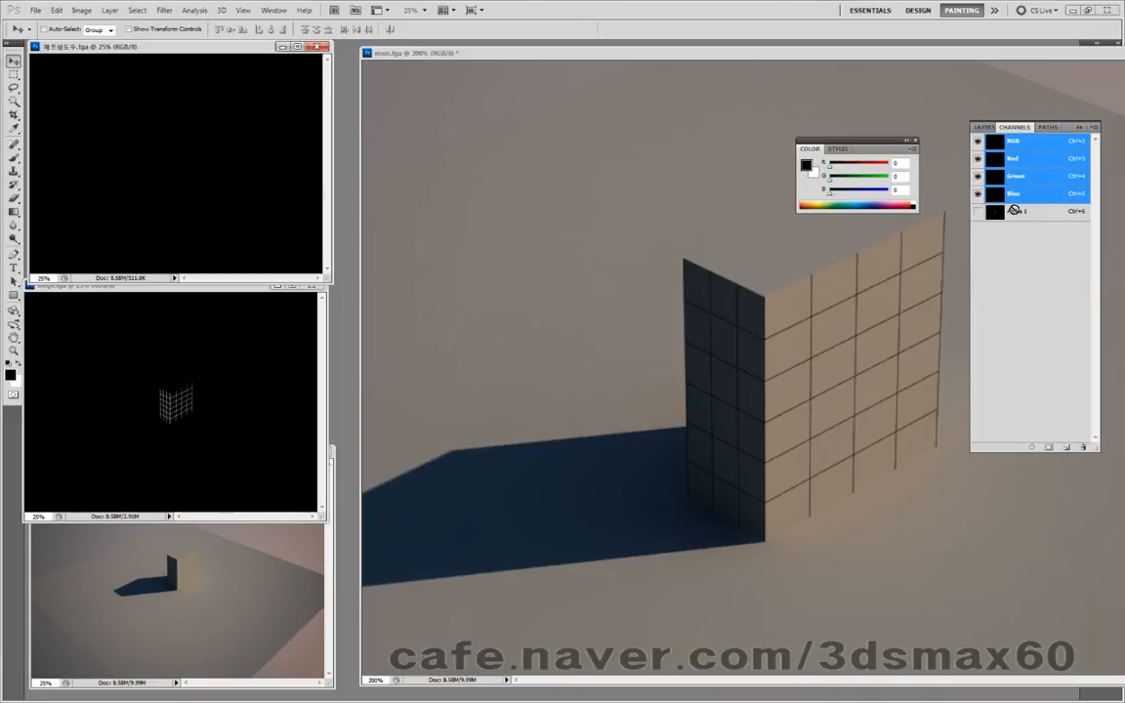
left_click_drag(296, 230, 271, 234)
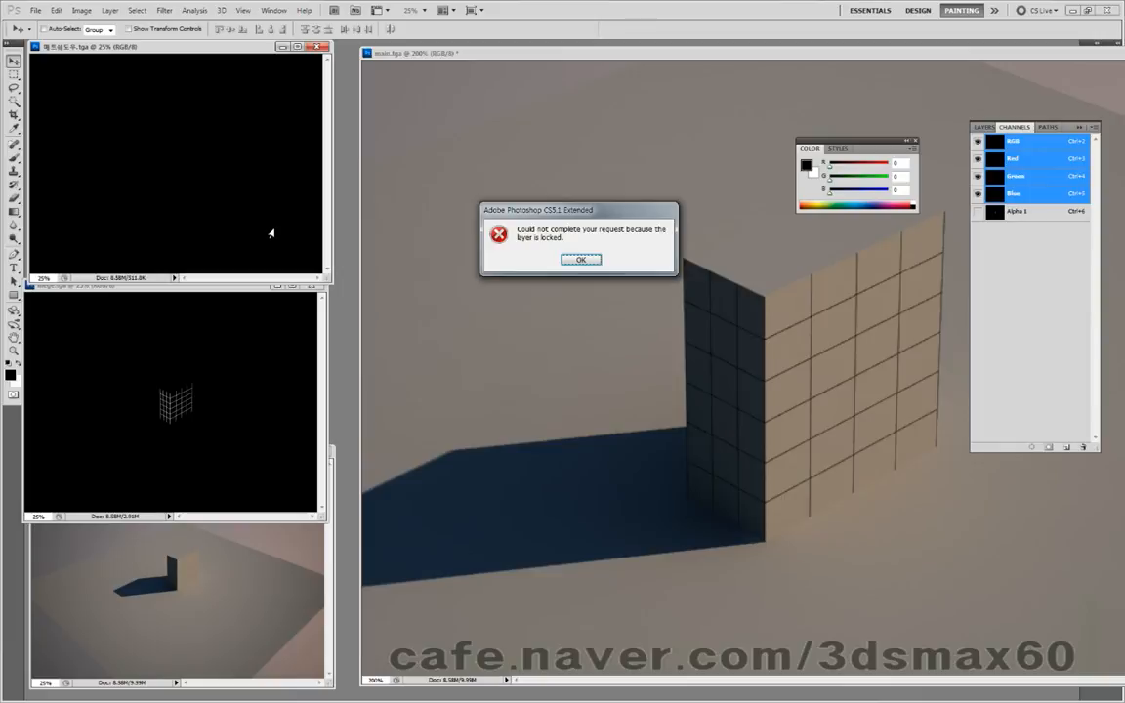
left_click(580, 260)
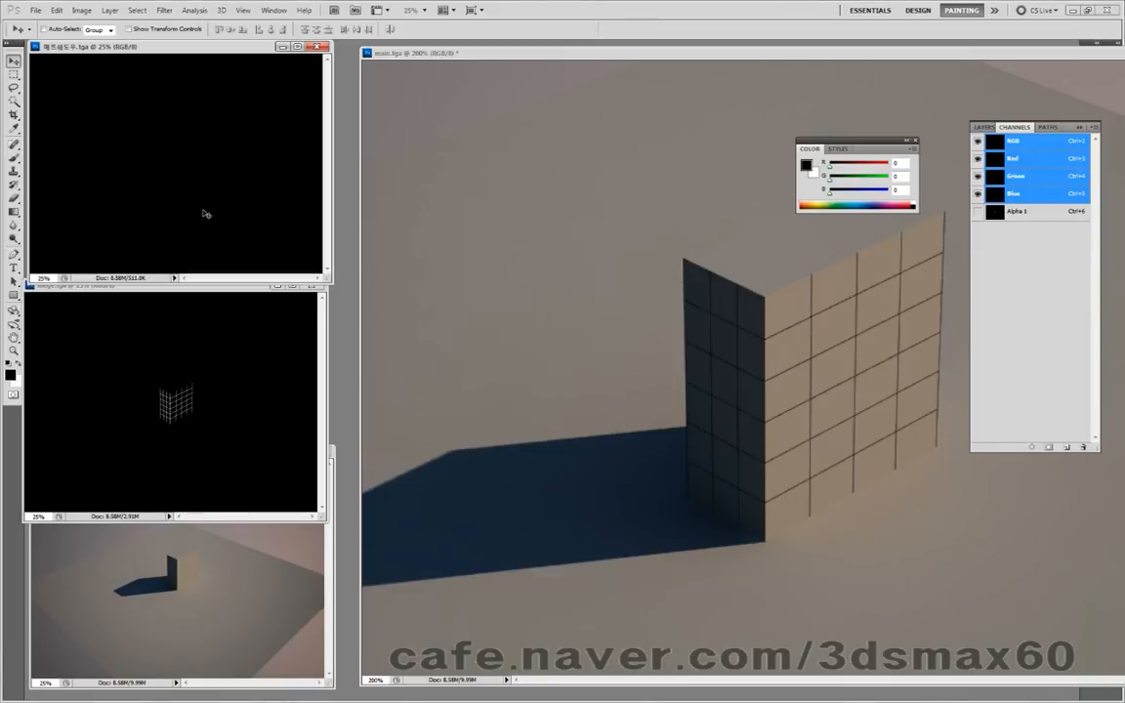
key("ctrl+a")
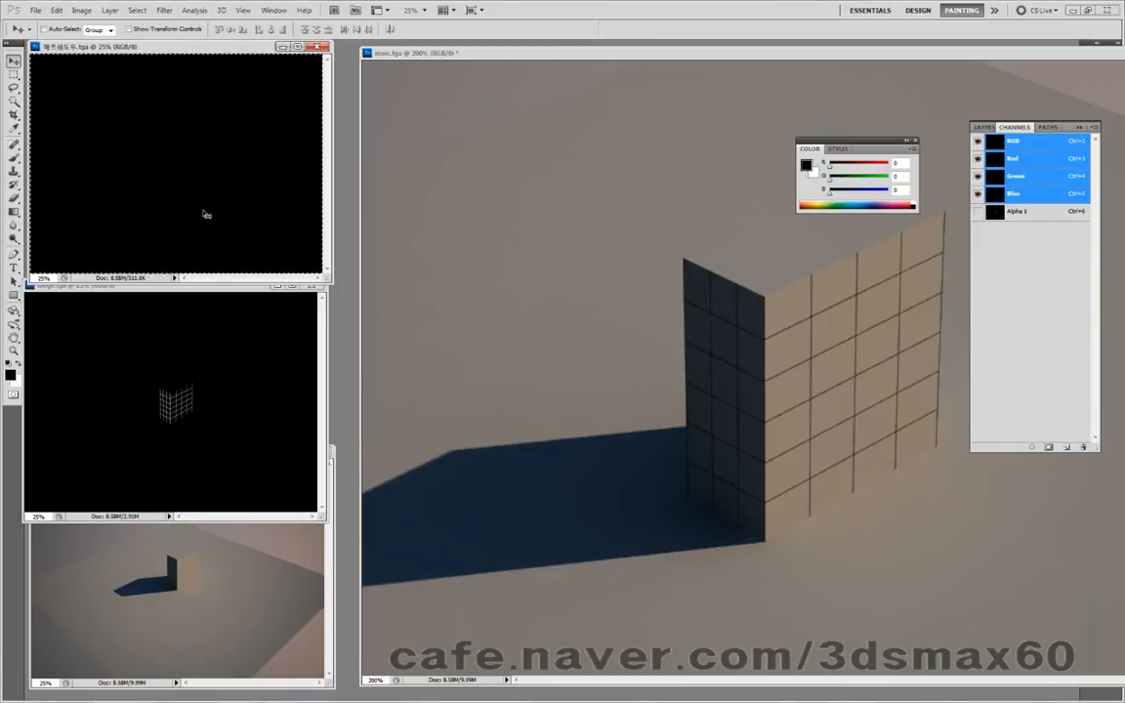
left_click(1021, 216)
key("alt+Delete")
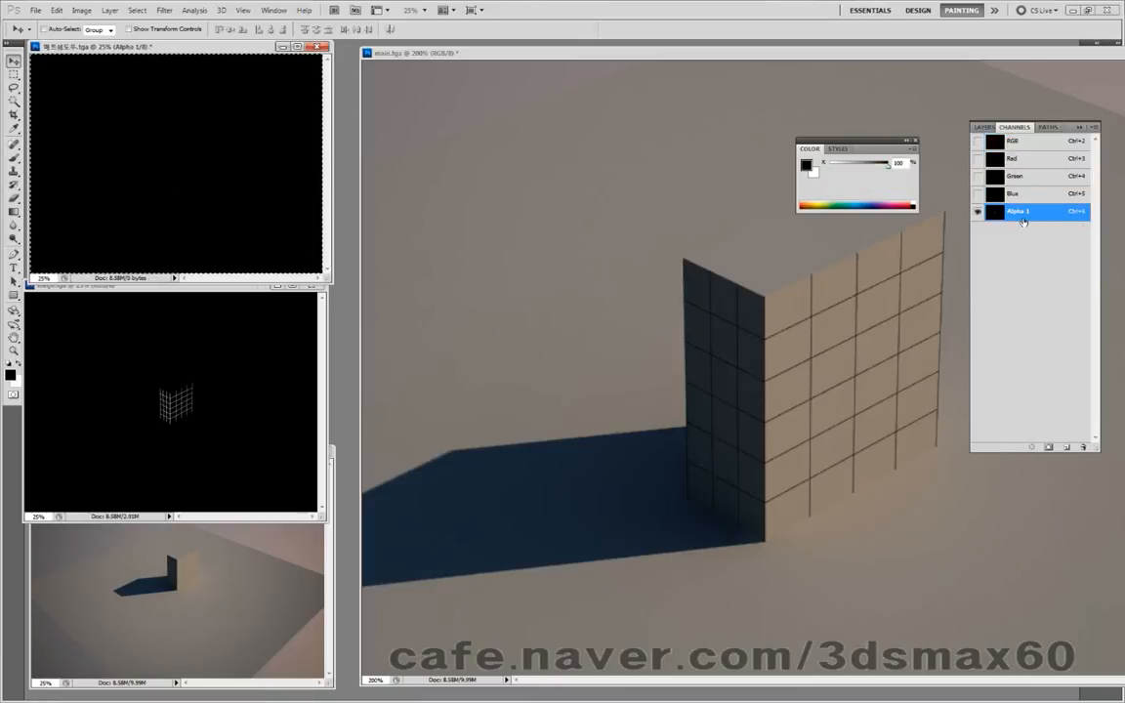
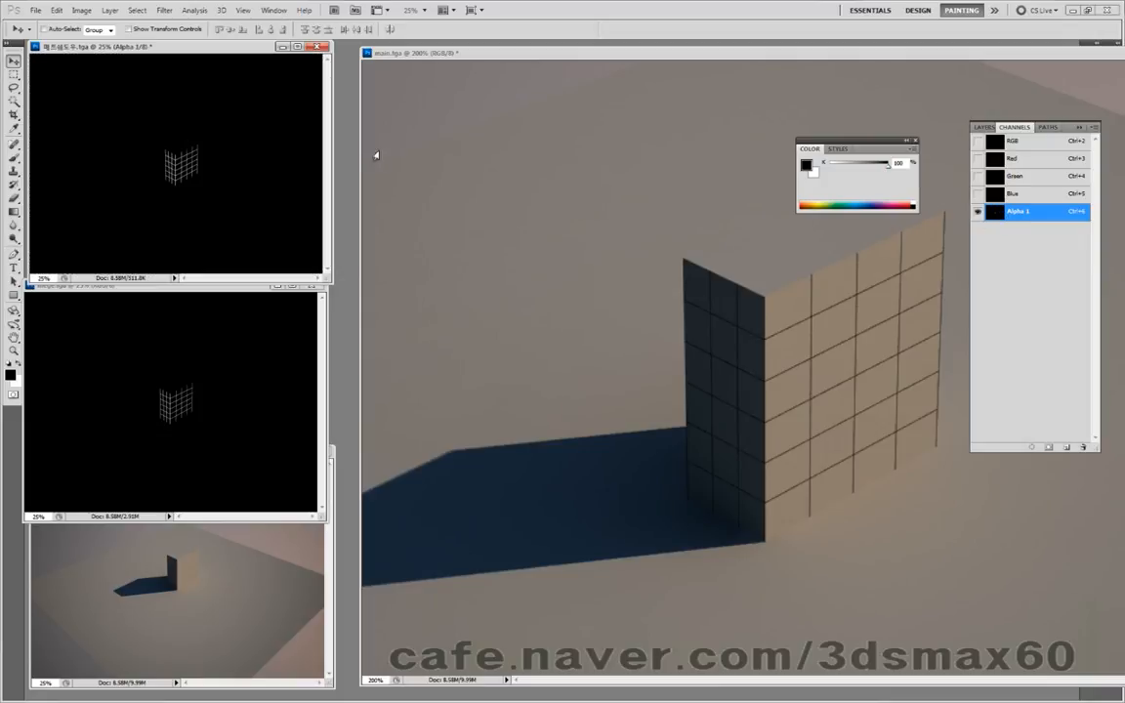
Close 매트쉐도우.tga without saving changes and reopen it from the desktop in a small window
left_click(315, 47)
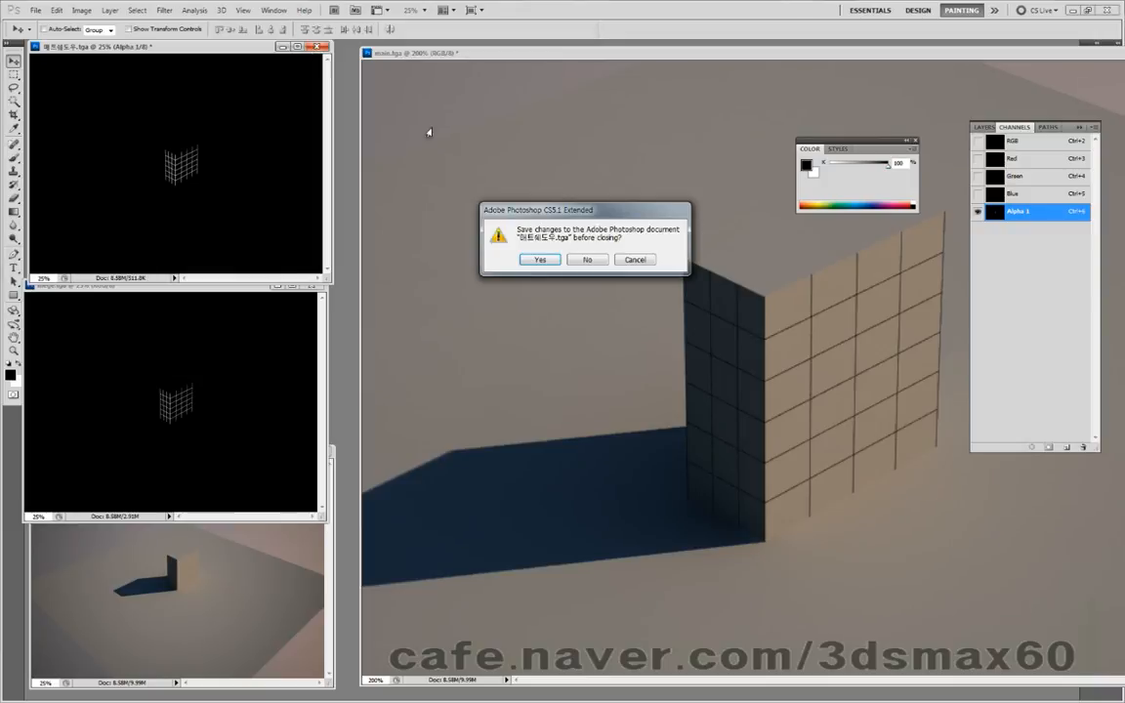
left_click(572, 262)
double_click(329, 224)
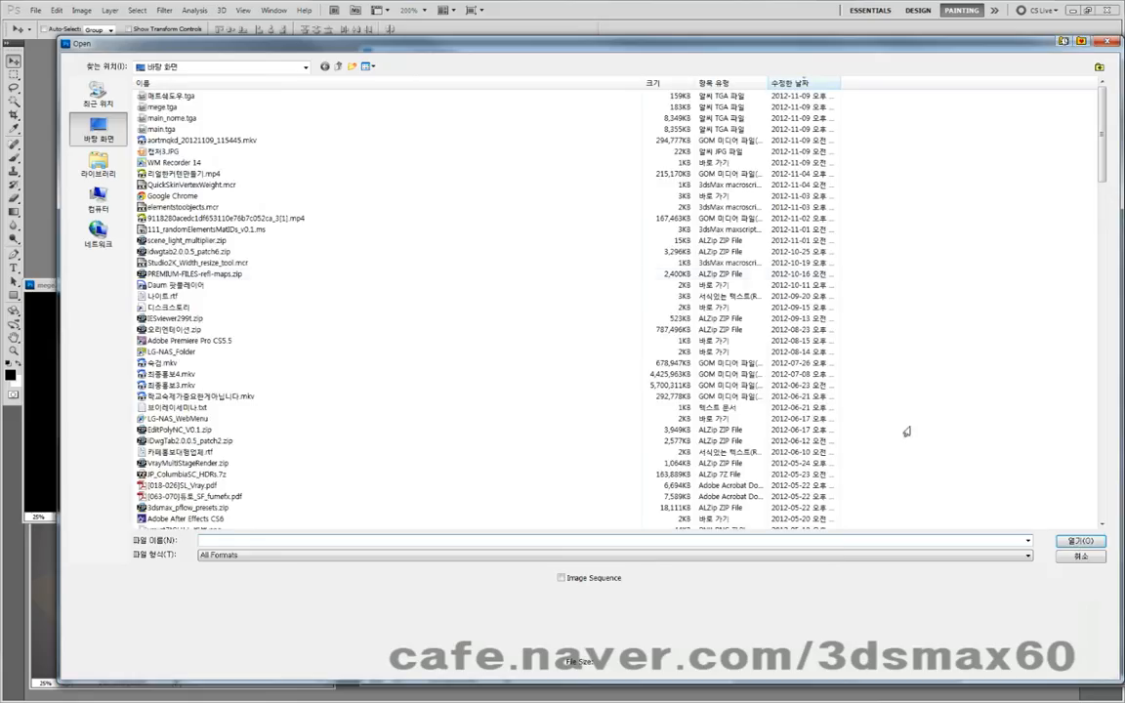
double_click(158, 96)
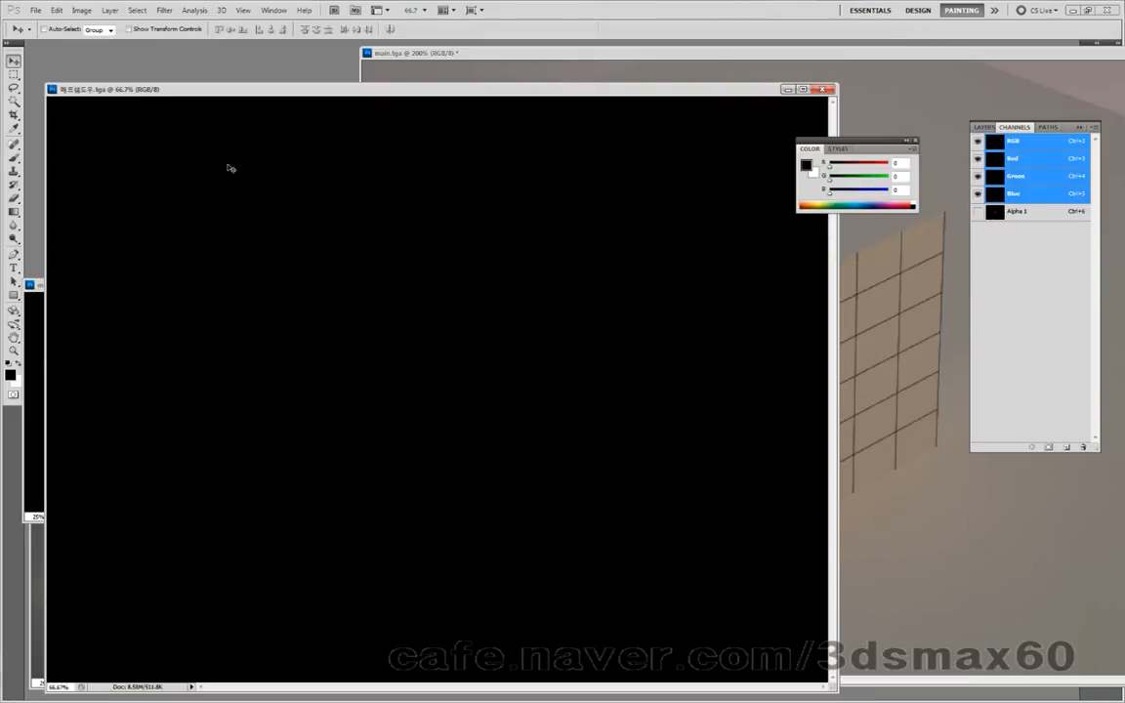
key("ctrl+minus")
key("ctrl+minus")
key("ctrl+minus")
key("ctrl+minus")
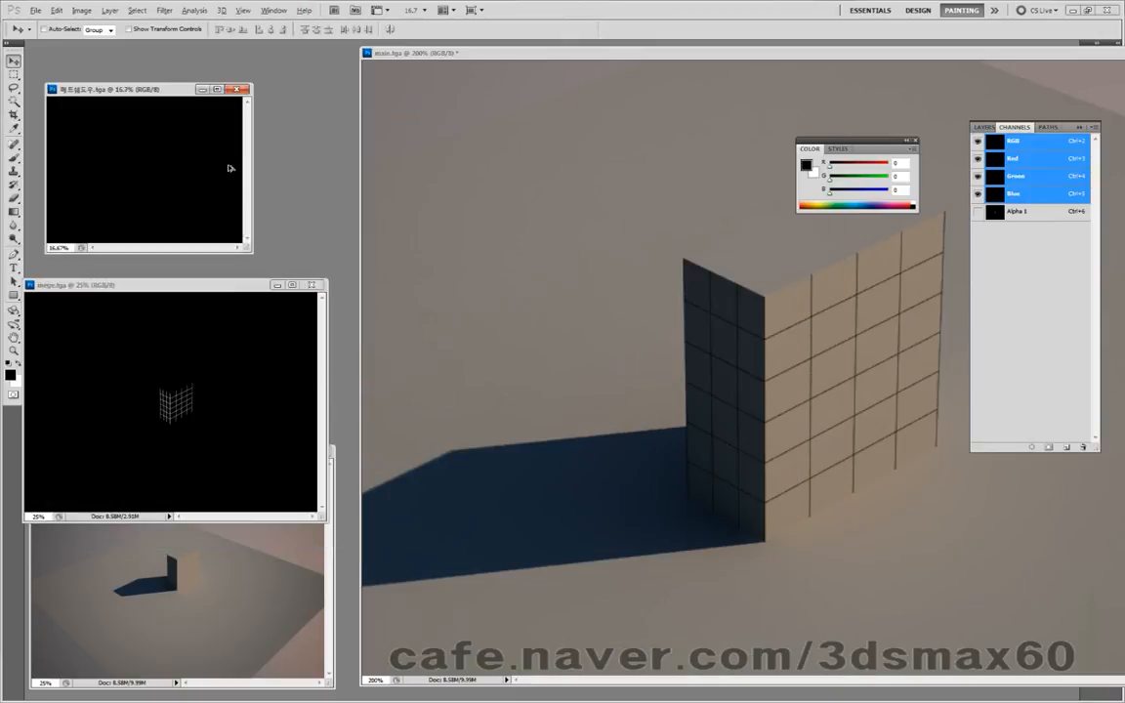
Display the Alpha 1 channel of 매트쉐도우.tga and compare it with the image's layer
left_click(990, 213)
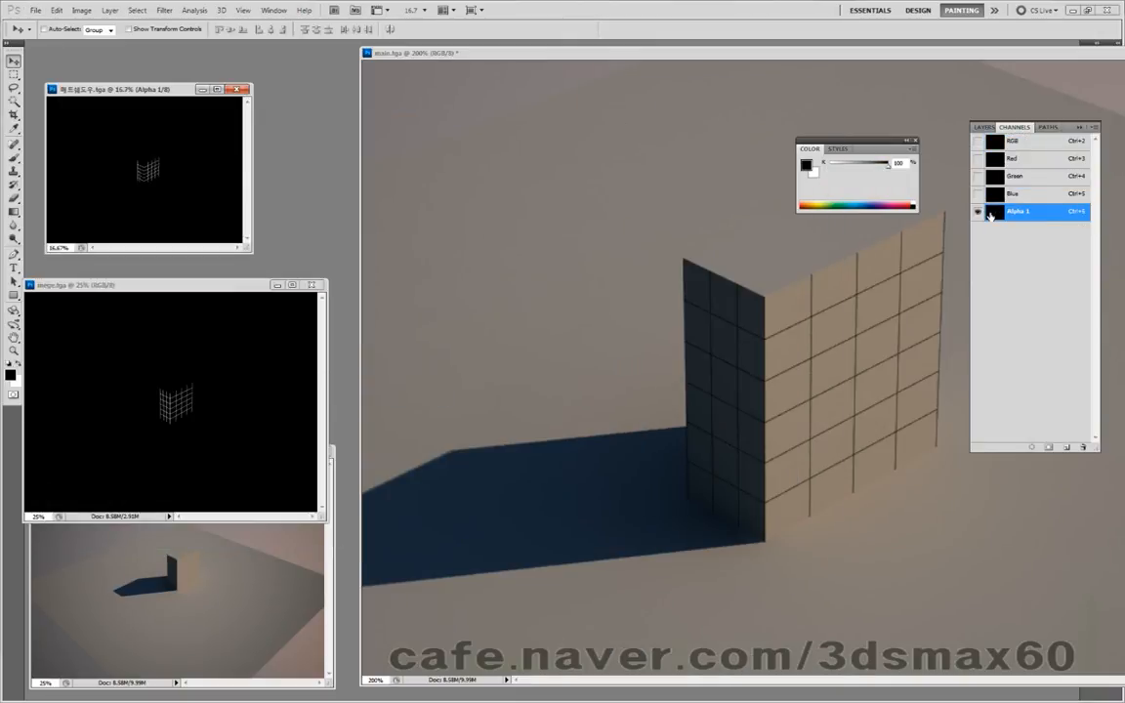
left_click(984, 127)
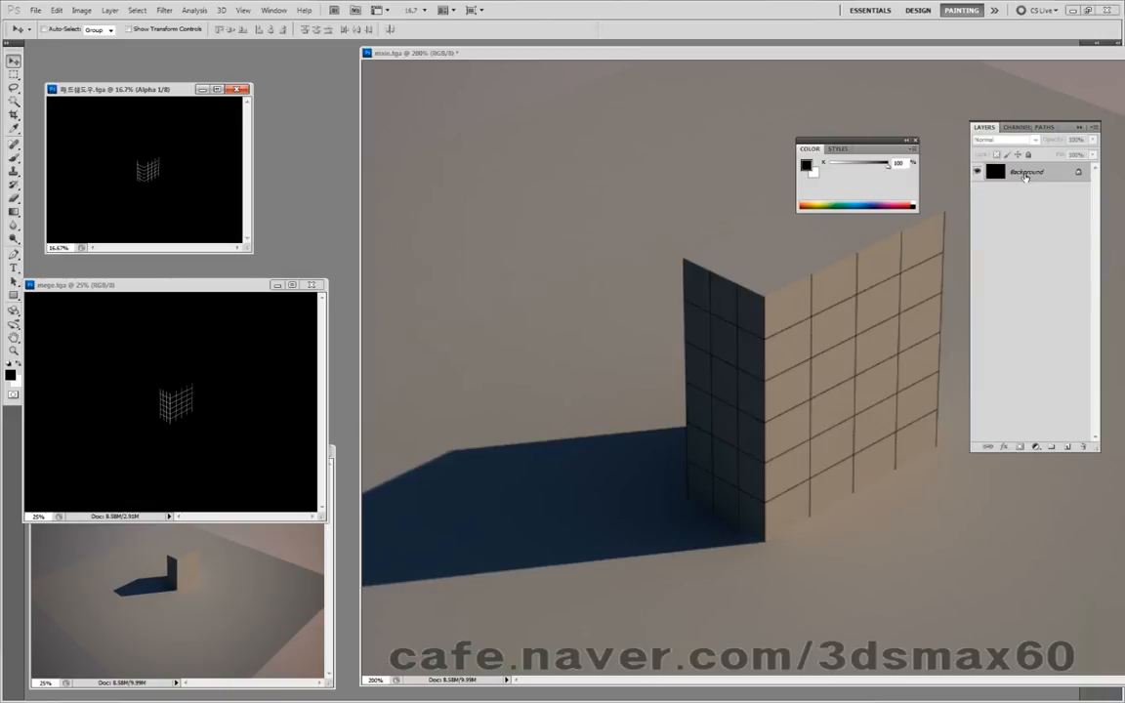
left_click(1015, 127)
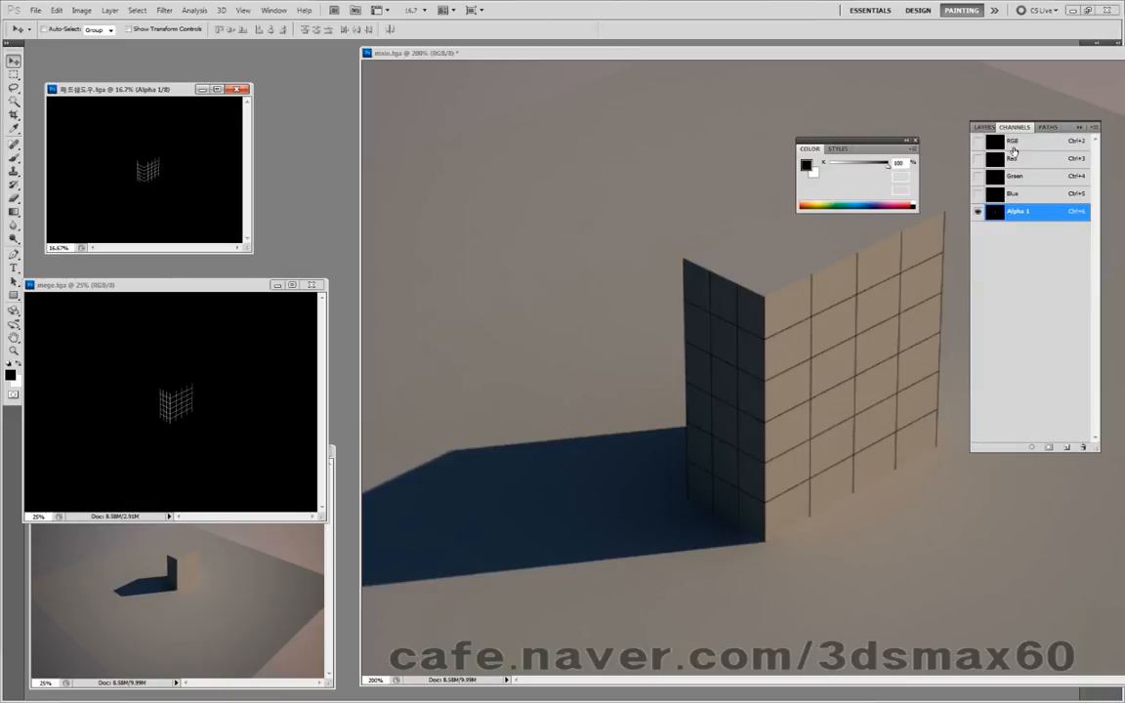
Display the RGB composite of 매트쉐도우.tga, examine the box's lines at 50% zoom, and clear the selection
left_click(1016, 141)
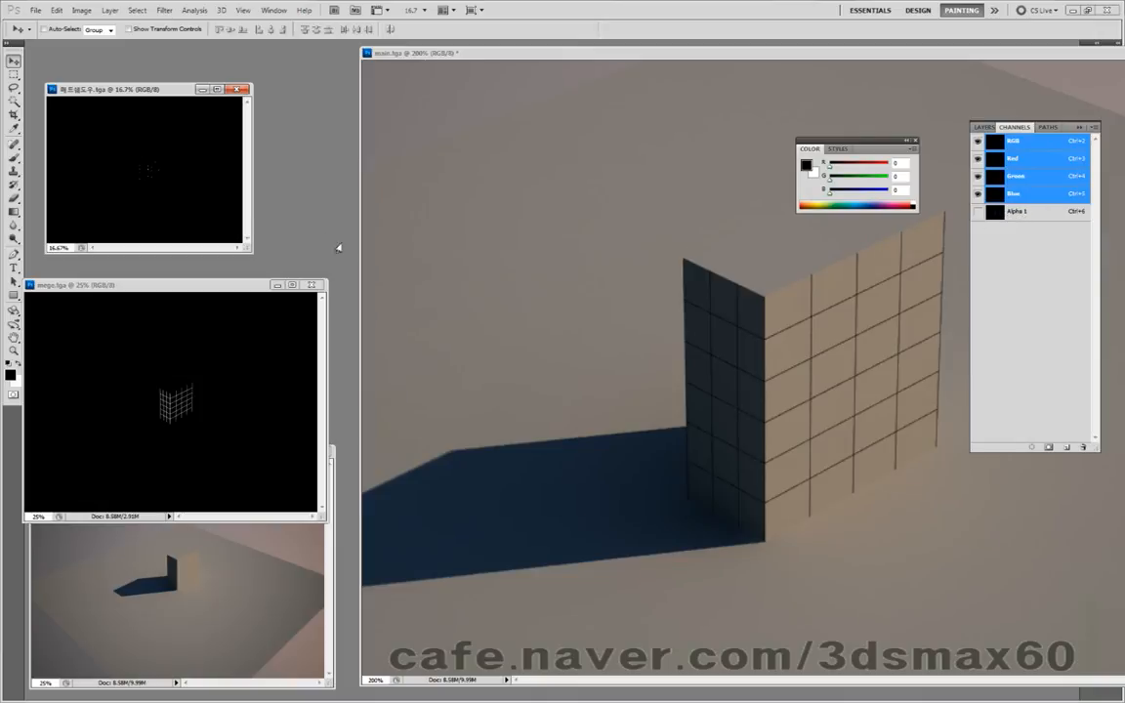
scroll(144, 174, "up", 7, "alt")
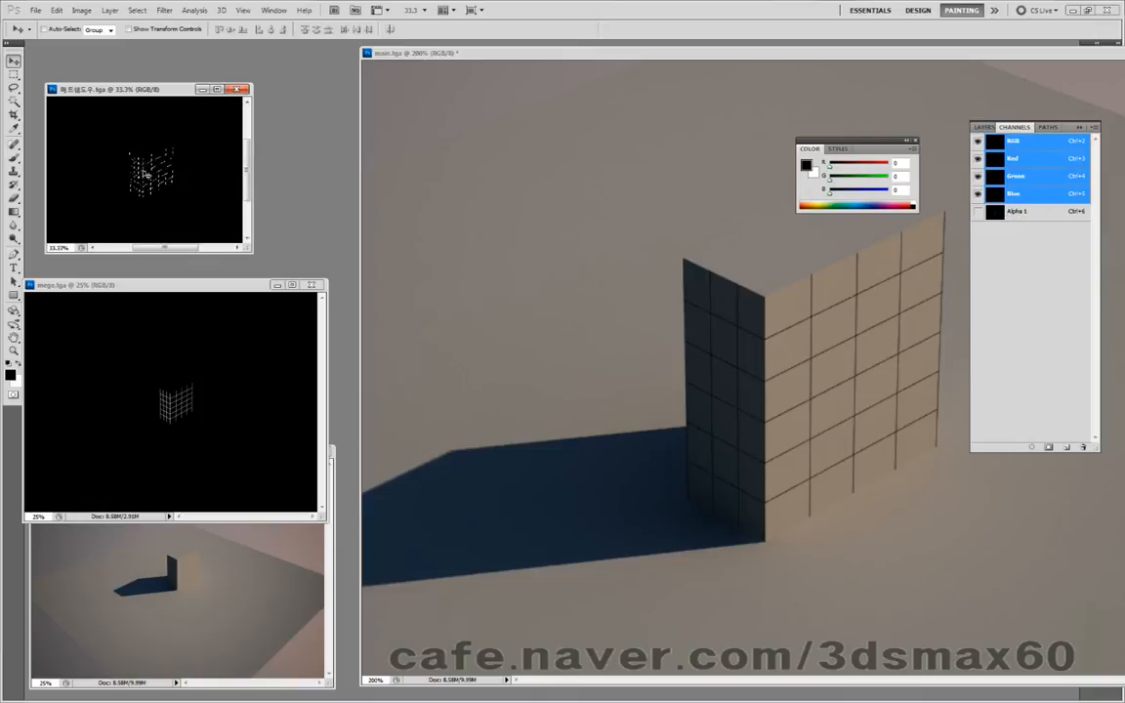
scroll(145, 173, "down", 4, "alt")
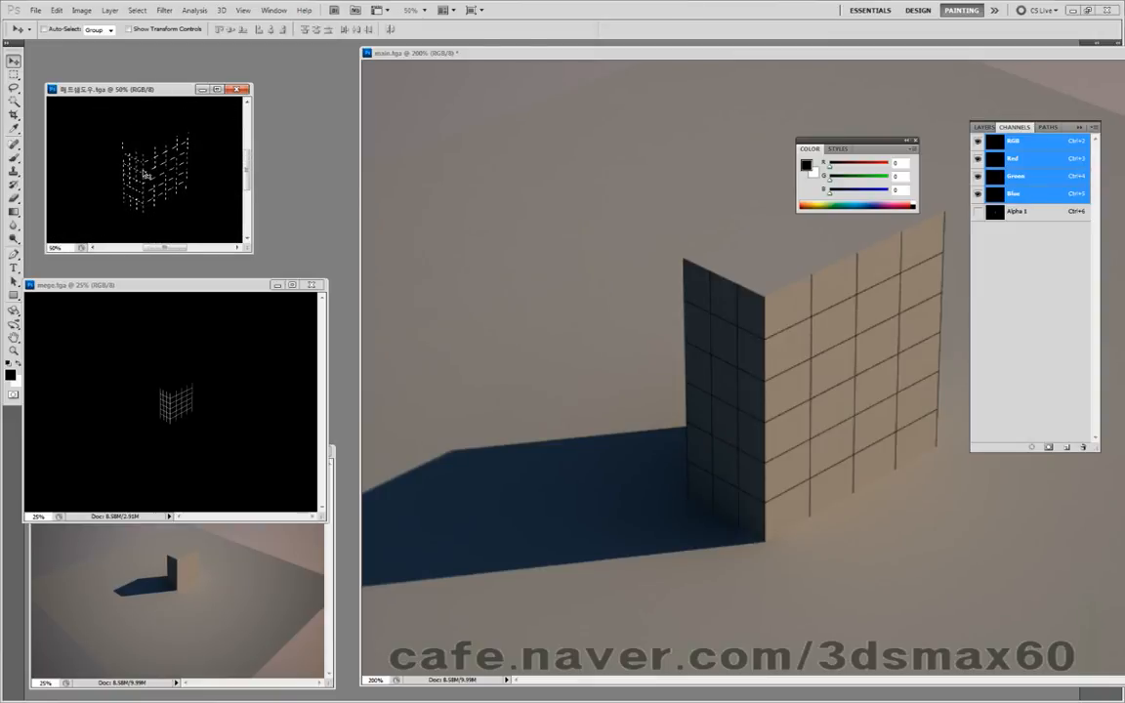
key("ctrl+d")
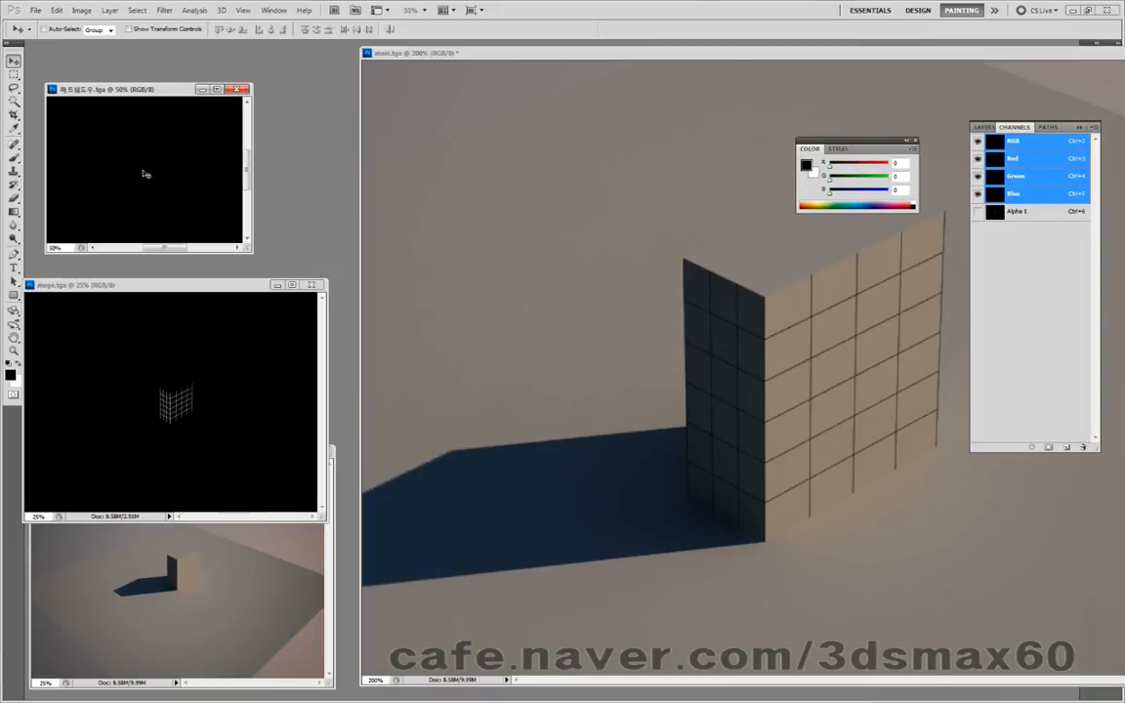
Try copying the 매트쉐도우.tga image into main.tga as a new layer, and undo it
left_click_drag(145, 174, 491, 254, "shift")
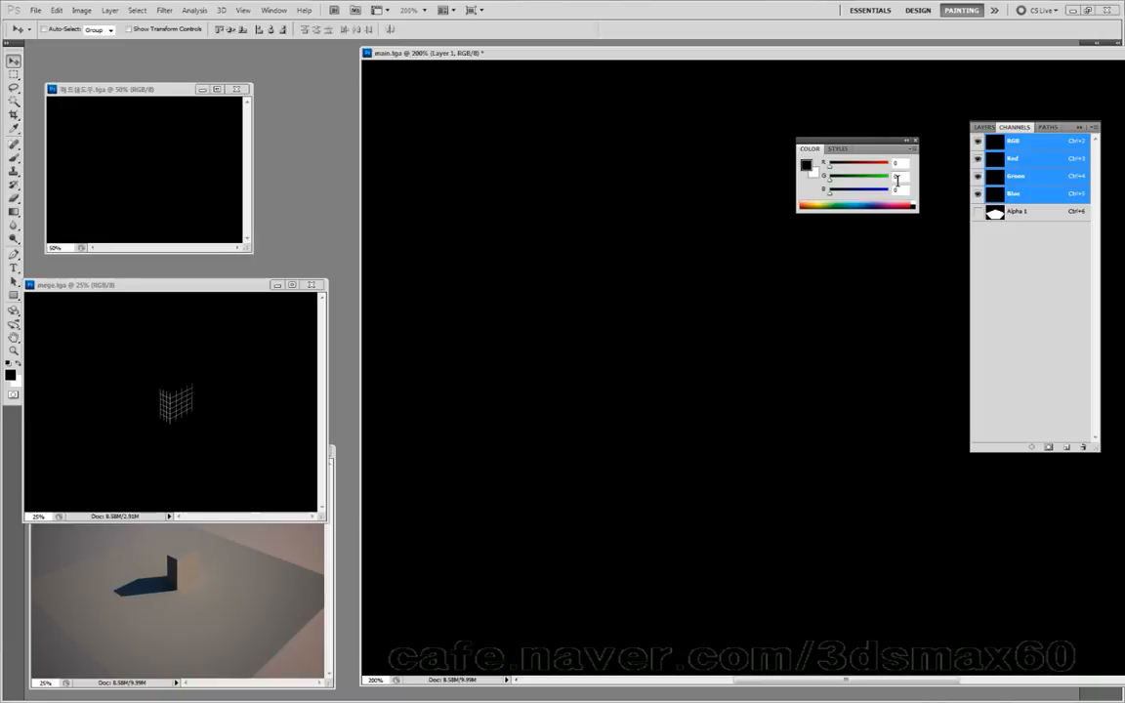
left_click(990, 130)
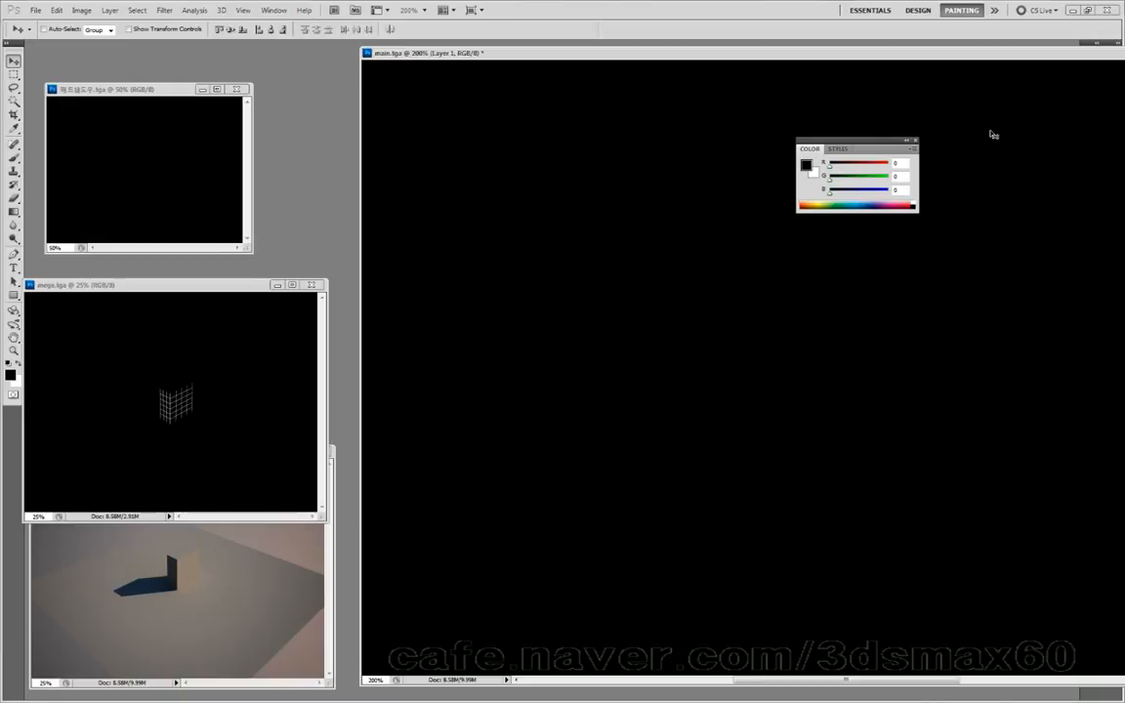
key("ctrl+z")
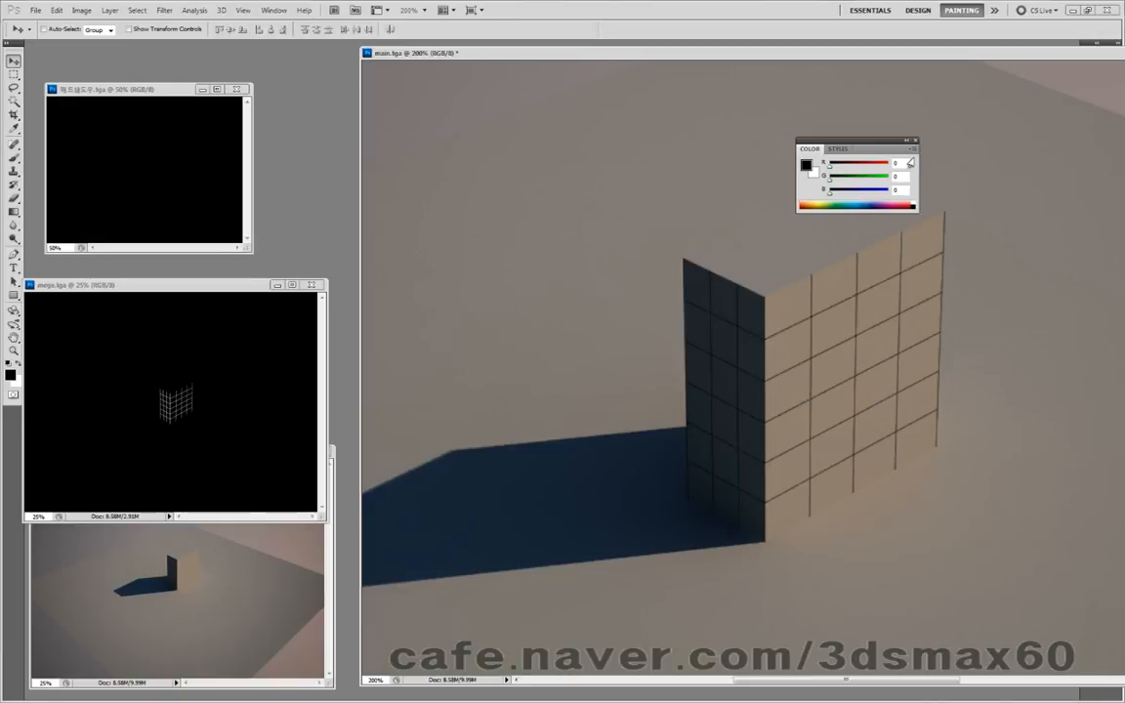
Select and copy the entire Alpha 1 channel of 매트쉐도우.tga, and switch to main.tga
left_click(102, 146)
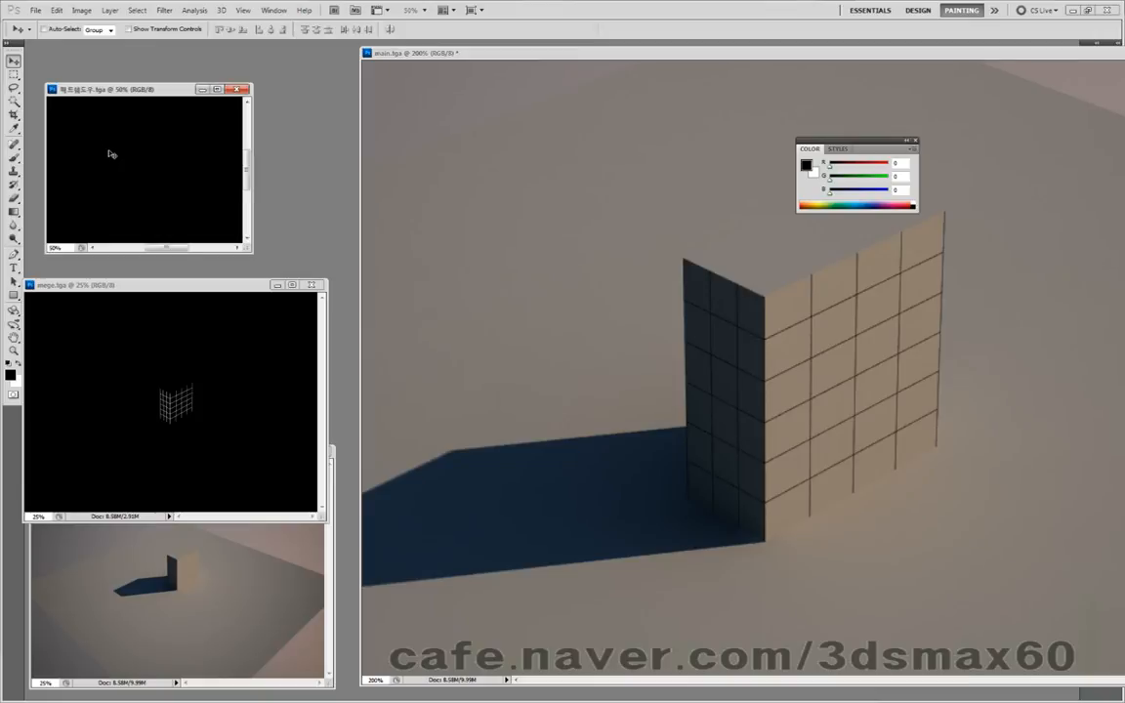
left_click_drag(243, 168, 234, 117)
key("F7")
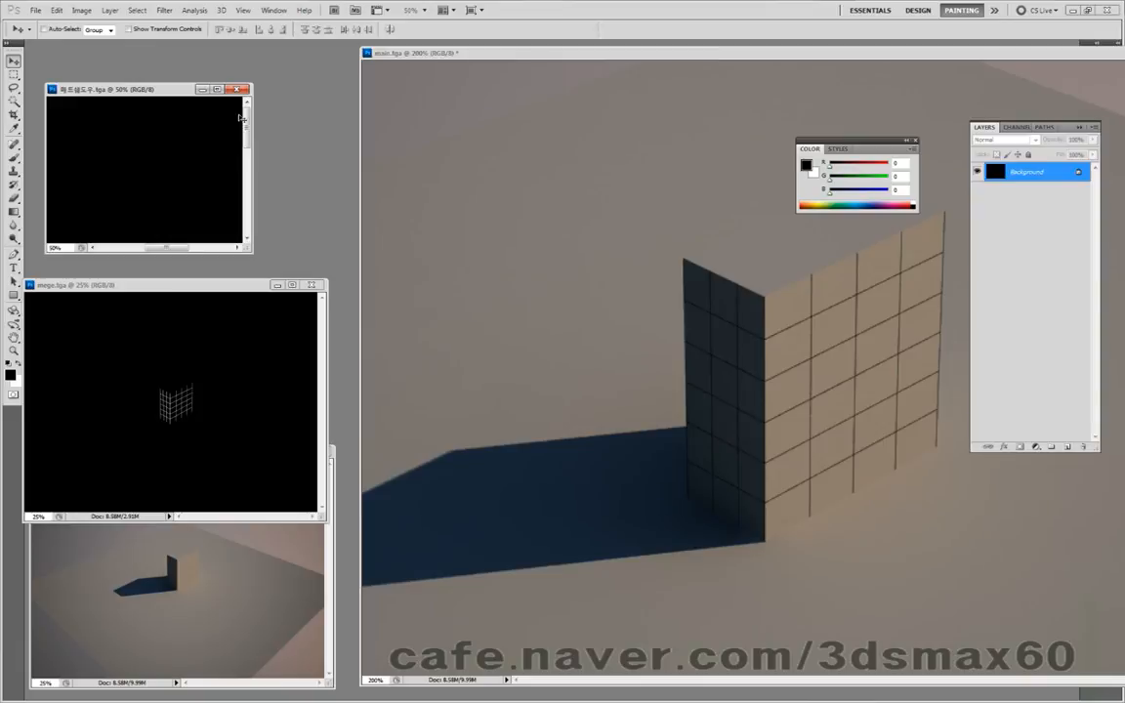
left_click(1016, 127)
left_click(1022, 211)
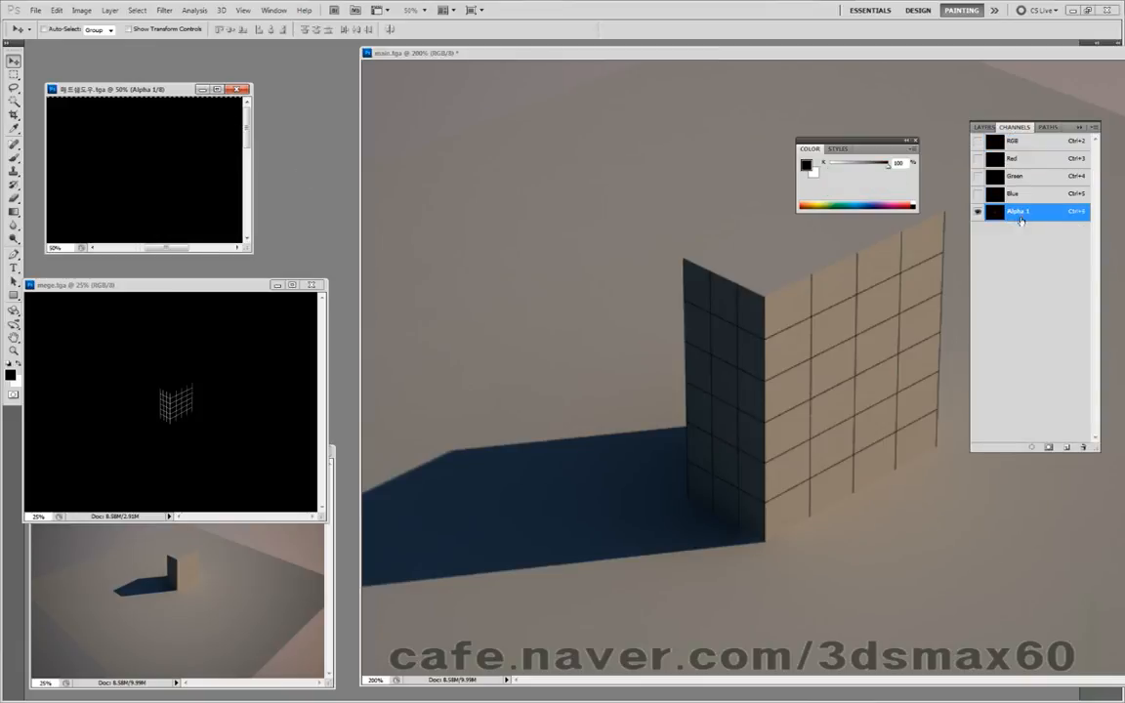
key("ctrl+2")
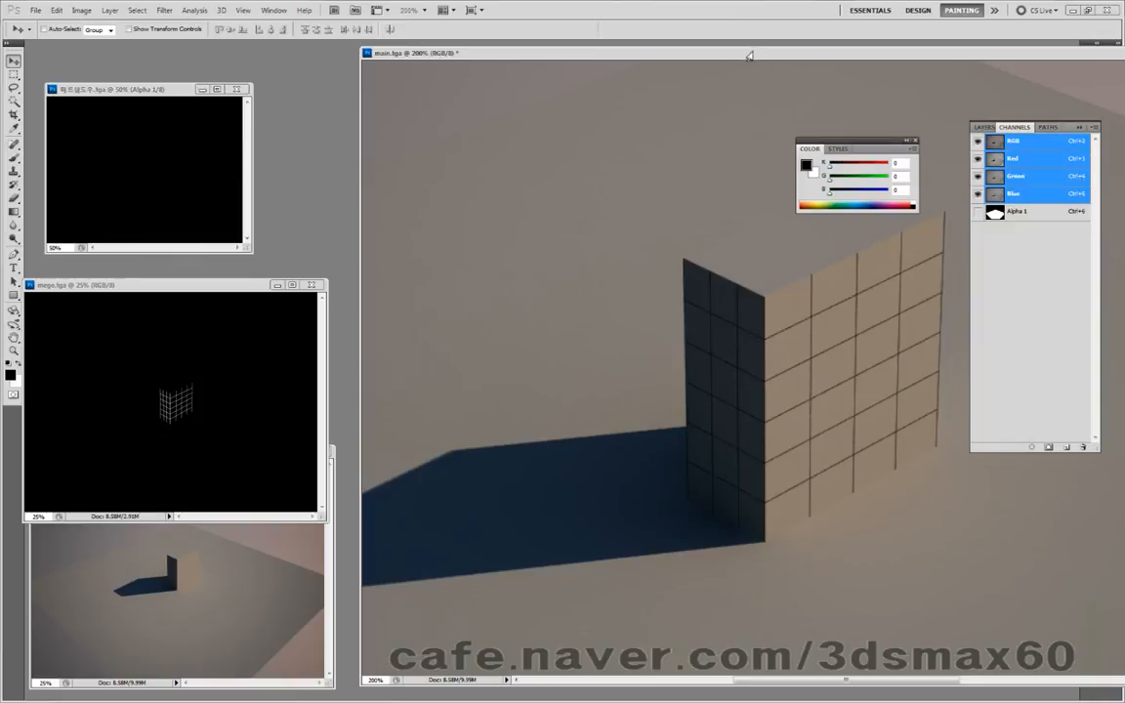
Try pasting the copied line channel over main.tga's existing Alpha 1 channel, and undo it
left_click(1043, 217)
key("ctrl+v")
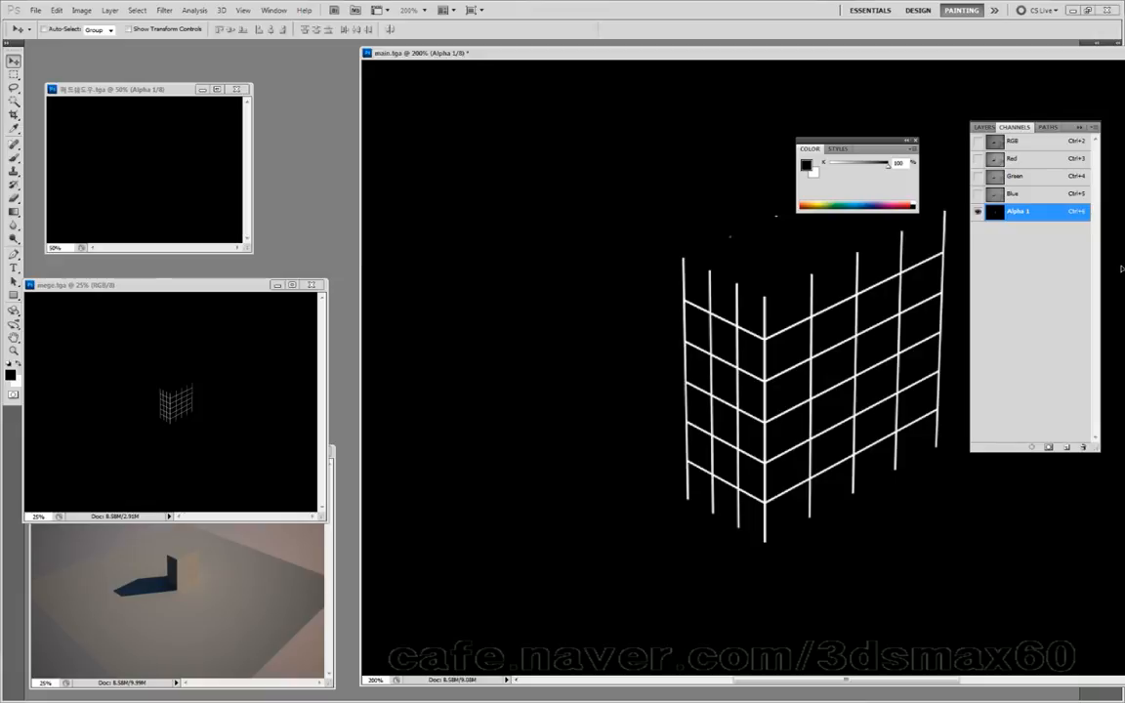
key("ctrl+z")
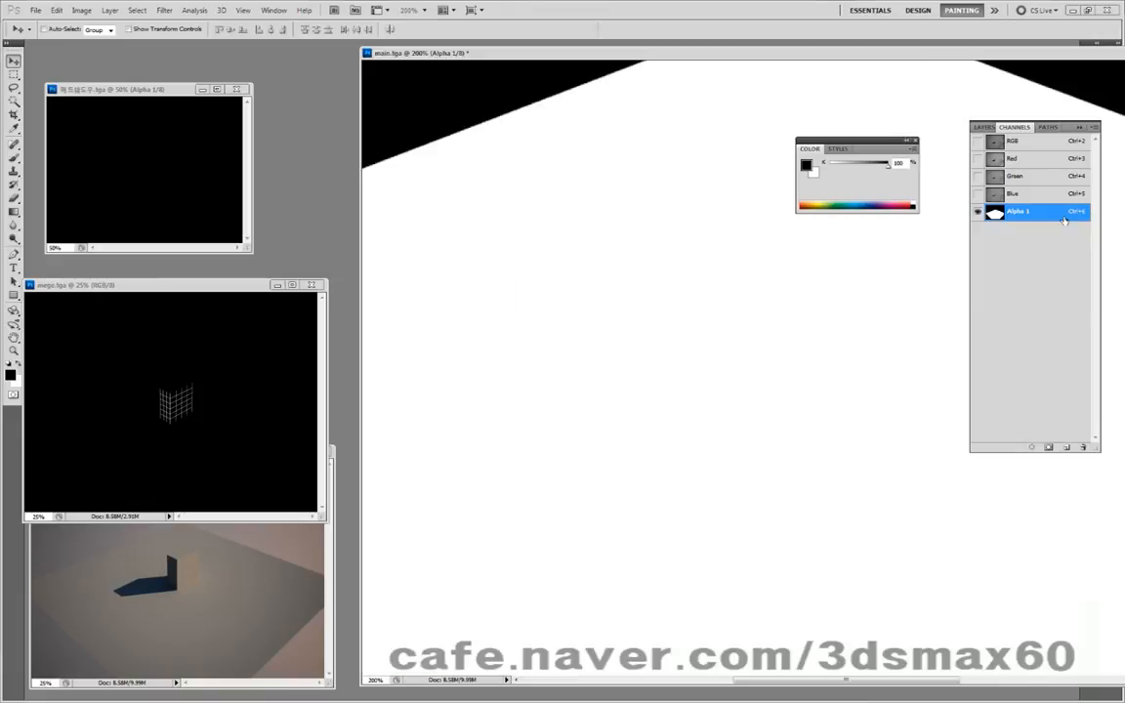
Create a new alpha channel in main.tga, paste the copied line image into it, and return to the RGB composite
left_click(1065, 449)
key("ctrl+v")
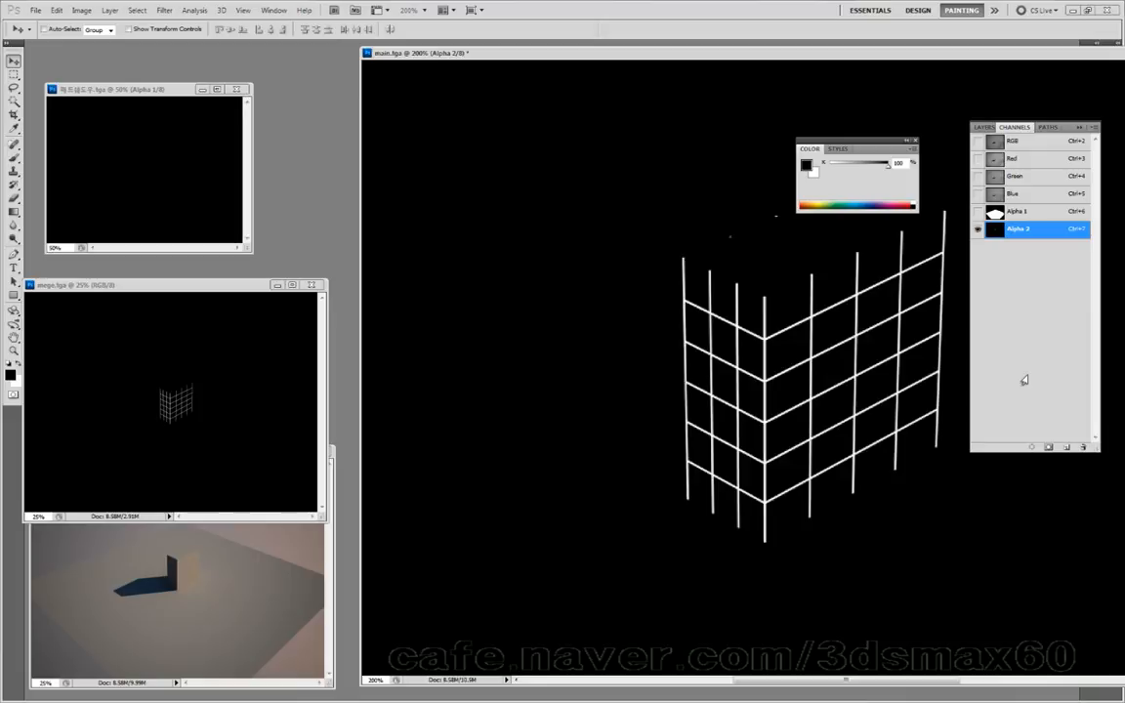
left_click(983, 126)
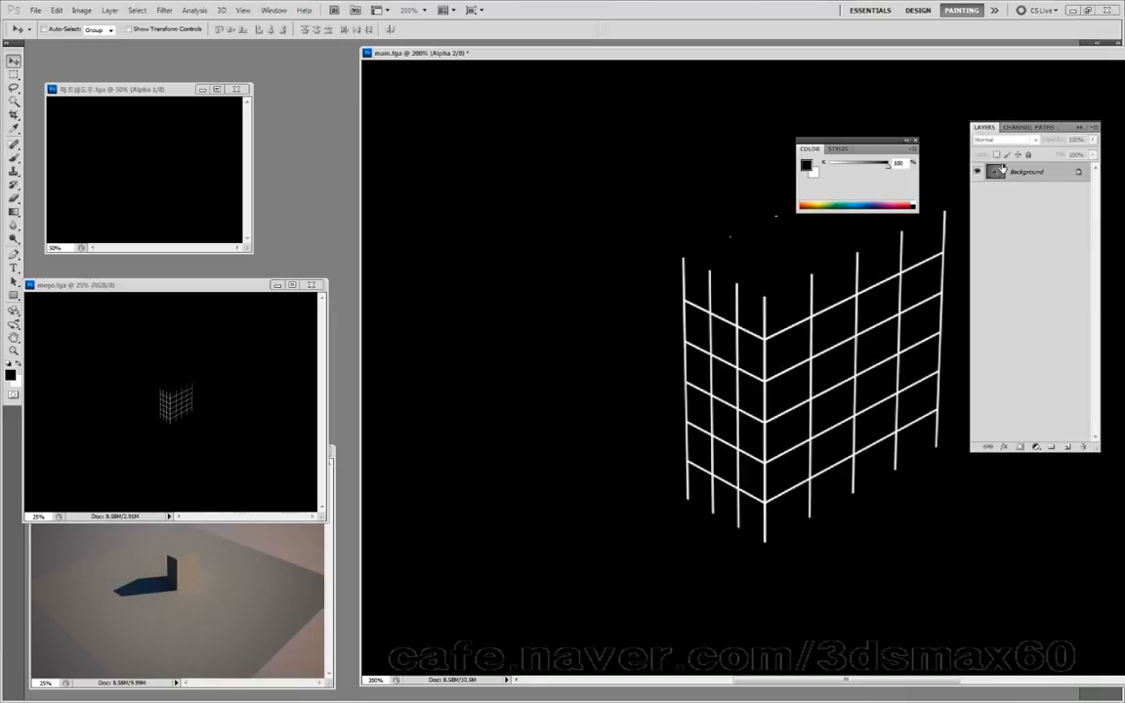
left_click(1017, 127)
left_click(1015, 141)
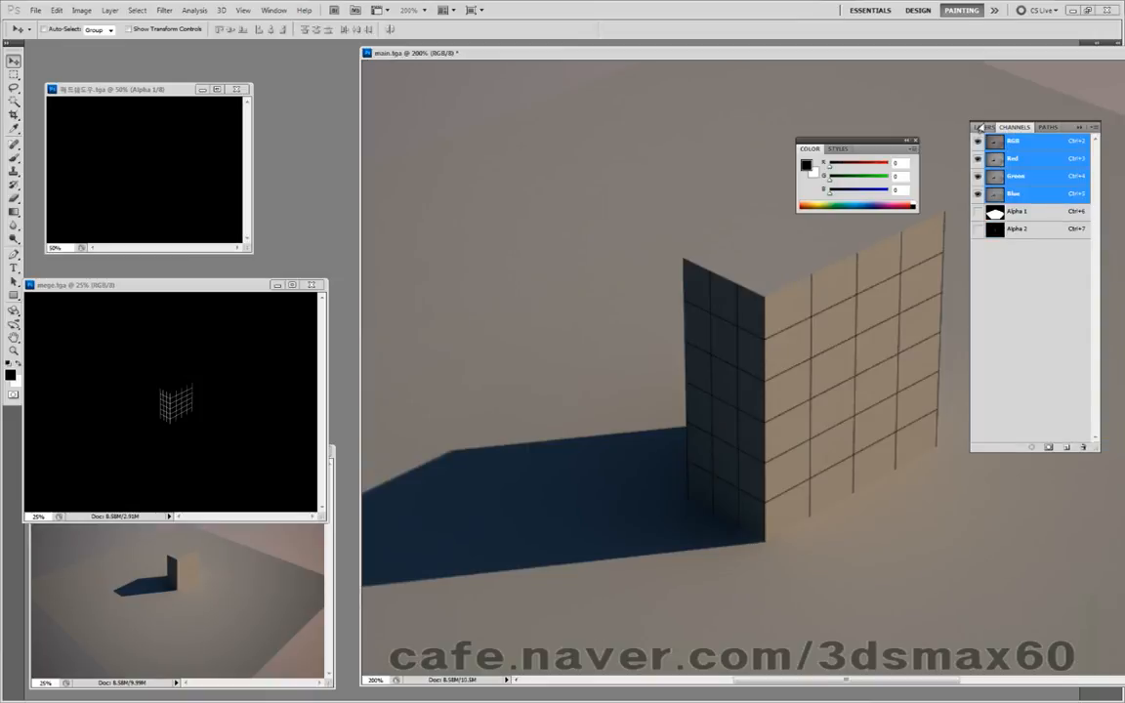
left_click(981, 127)
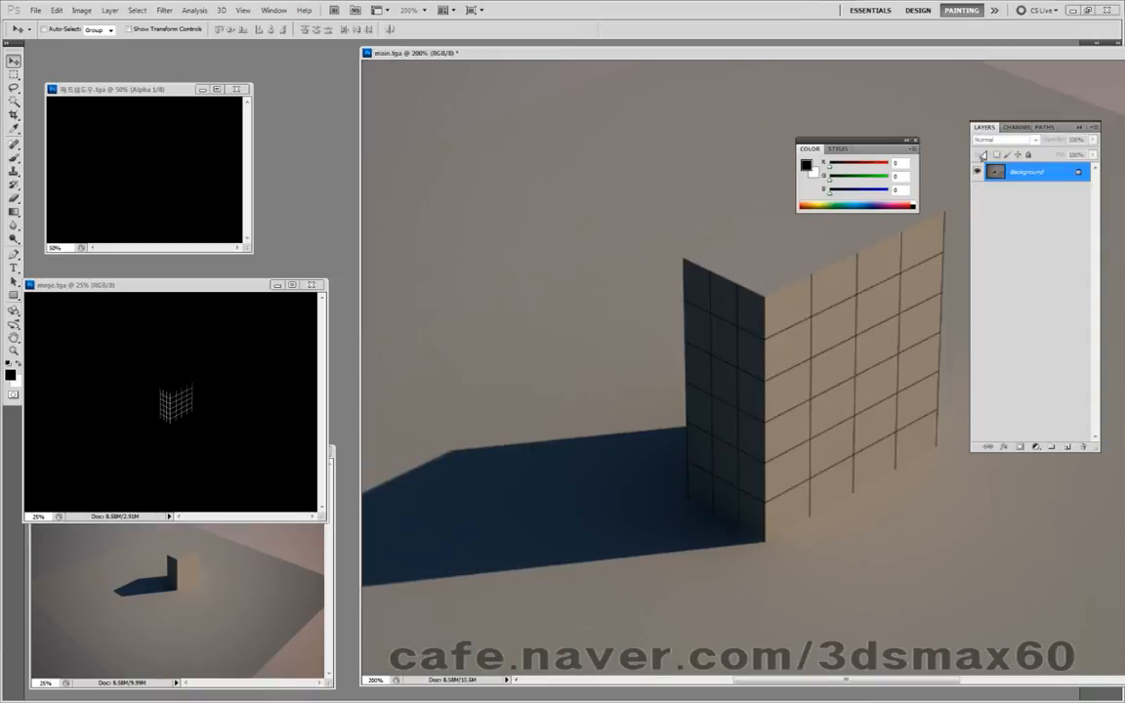
left_click(1016, 127)
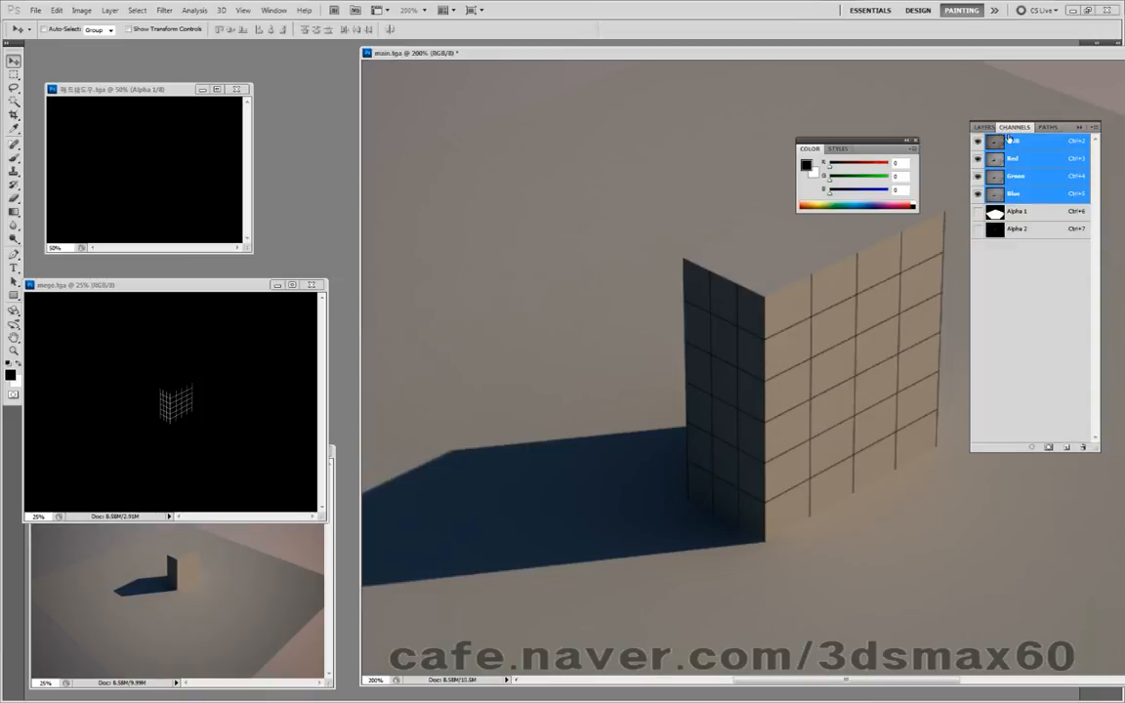
Load main.tga's Alpha 2 channel as a selection of the box's lines and hide the selection edges
left_click(994, 231, "ctrl")
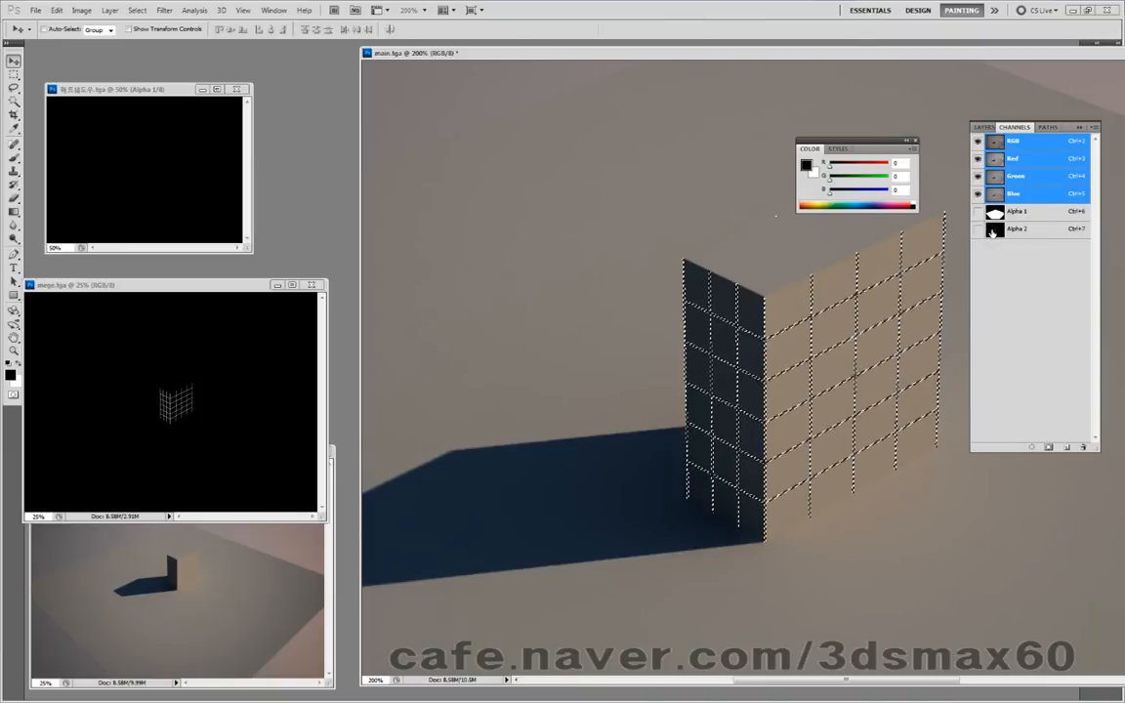
key("alt+Delete")
key("ctrl+d")
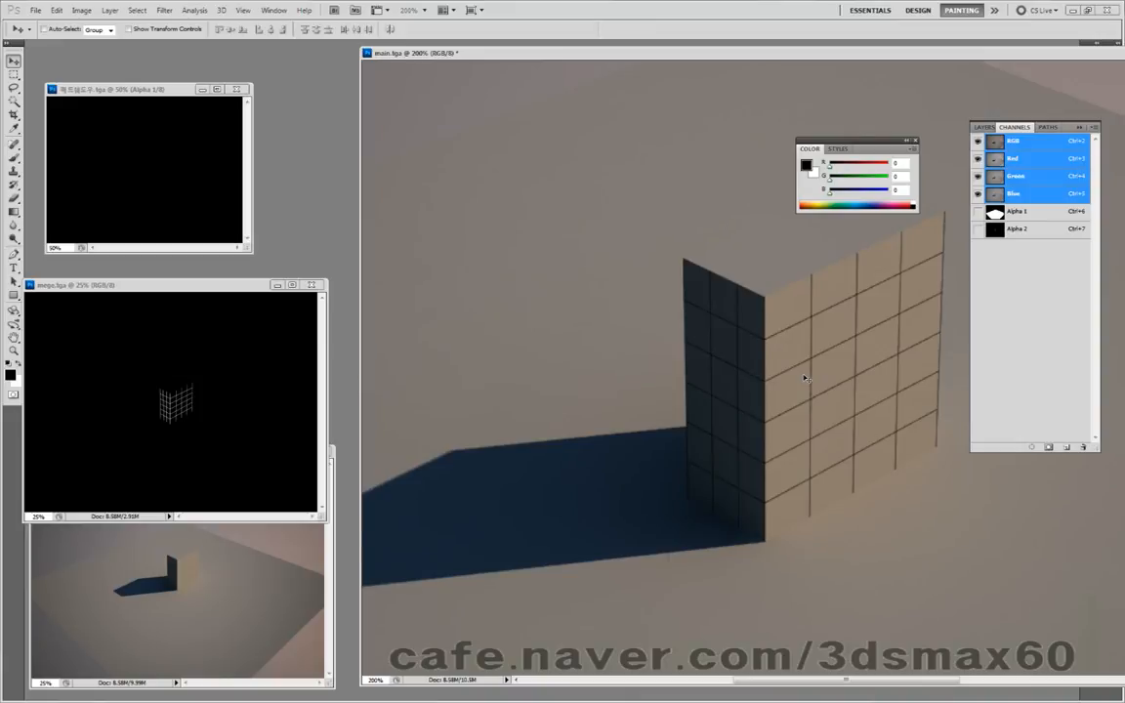
Try a Color Balance adjustment of +24 red in the midtones on the selected lines, and cancel it
key("ctrl+b")
mouse_move(248, 441)
left_mouse_down()
mouse_move(295, 448)
mouse_move(262, 442)
left_mouse_up()
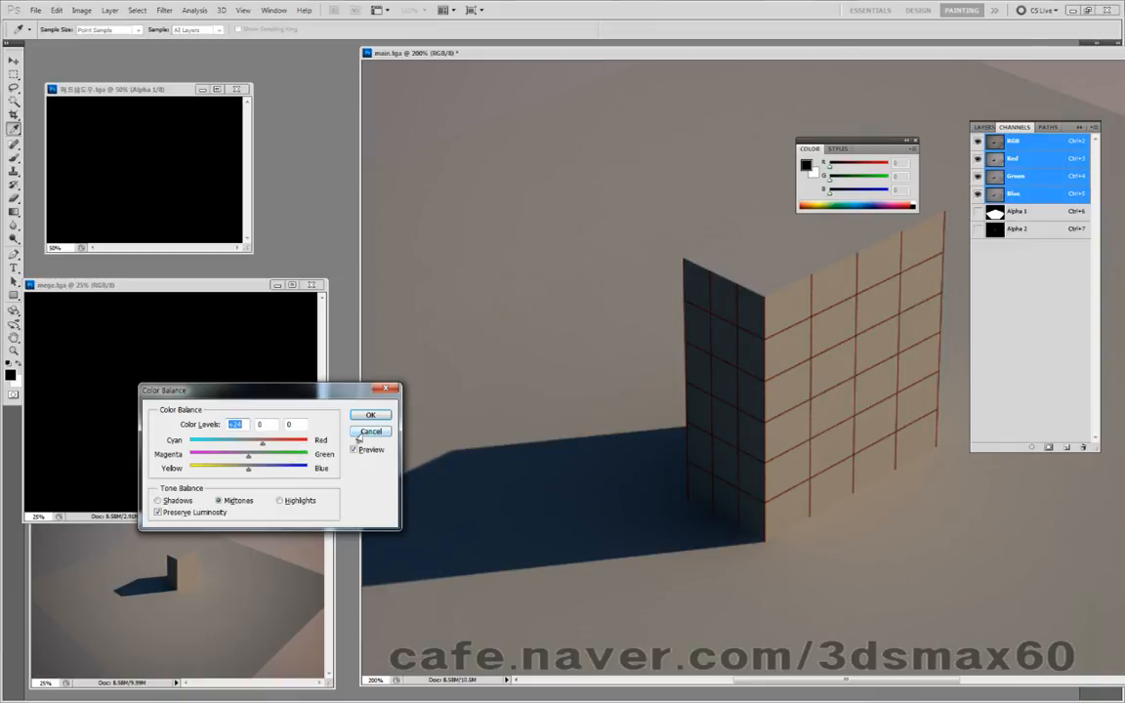
key("Return")
key("v")
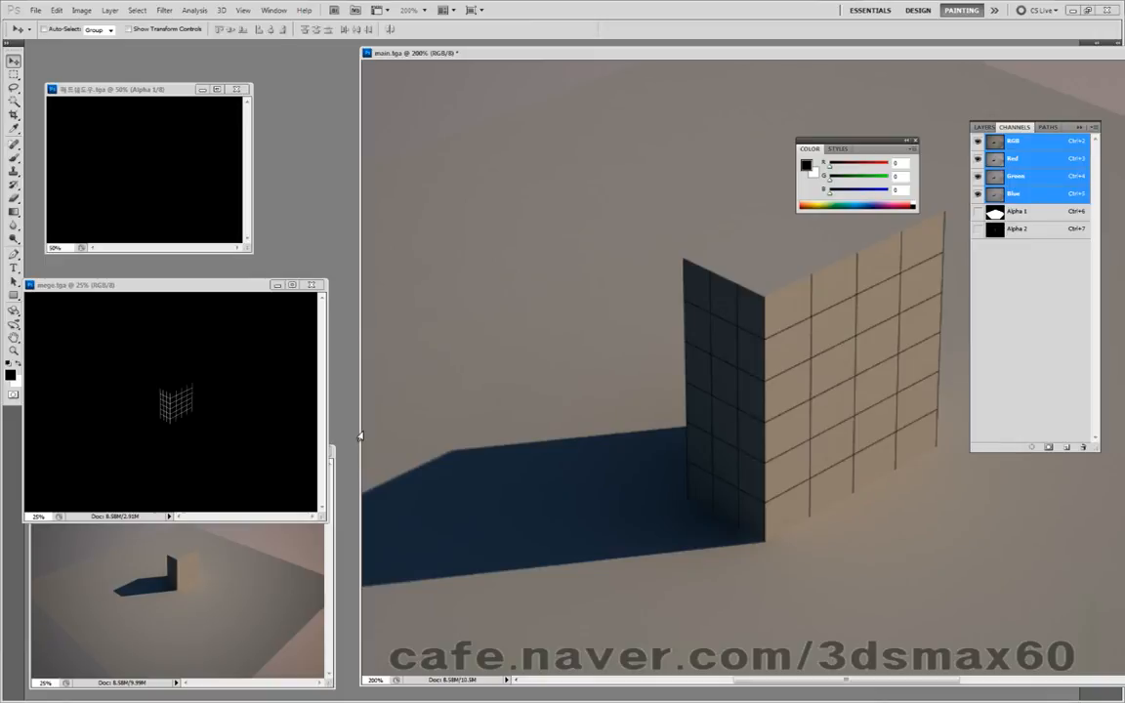
Fill the selected box lines in main.tga with black and show the result at 66.7% zoom
key("alt+Delete")
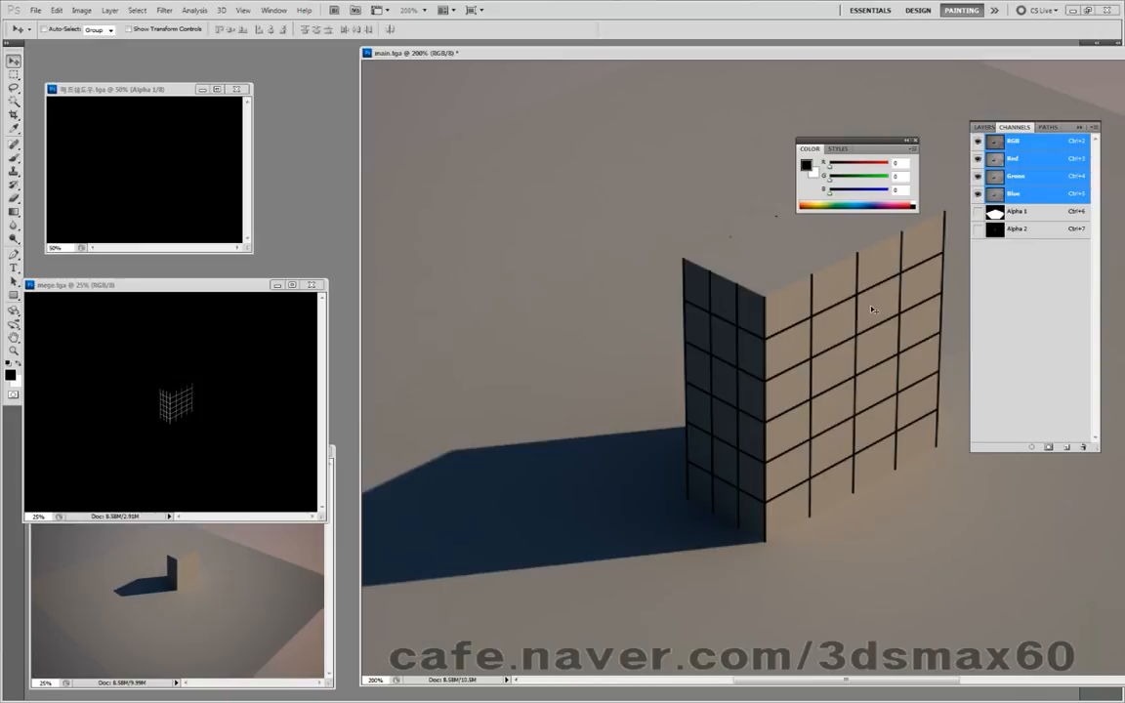
key("ctrl+minus")
key("ctrl+minus")
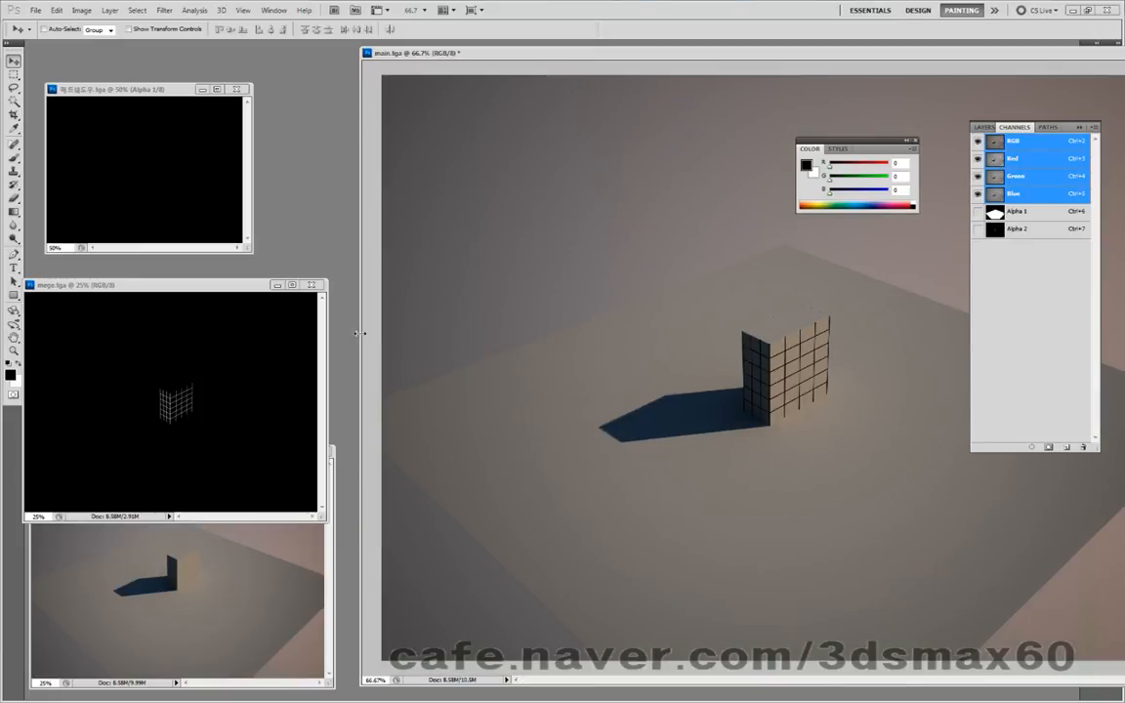
Rearrange the open image windows and close main.tga without saving changes
left_click_drag(200, 285, 240, 266)
left_click_drag(147, 89, 202, 69)
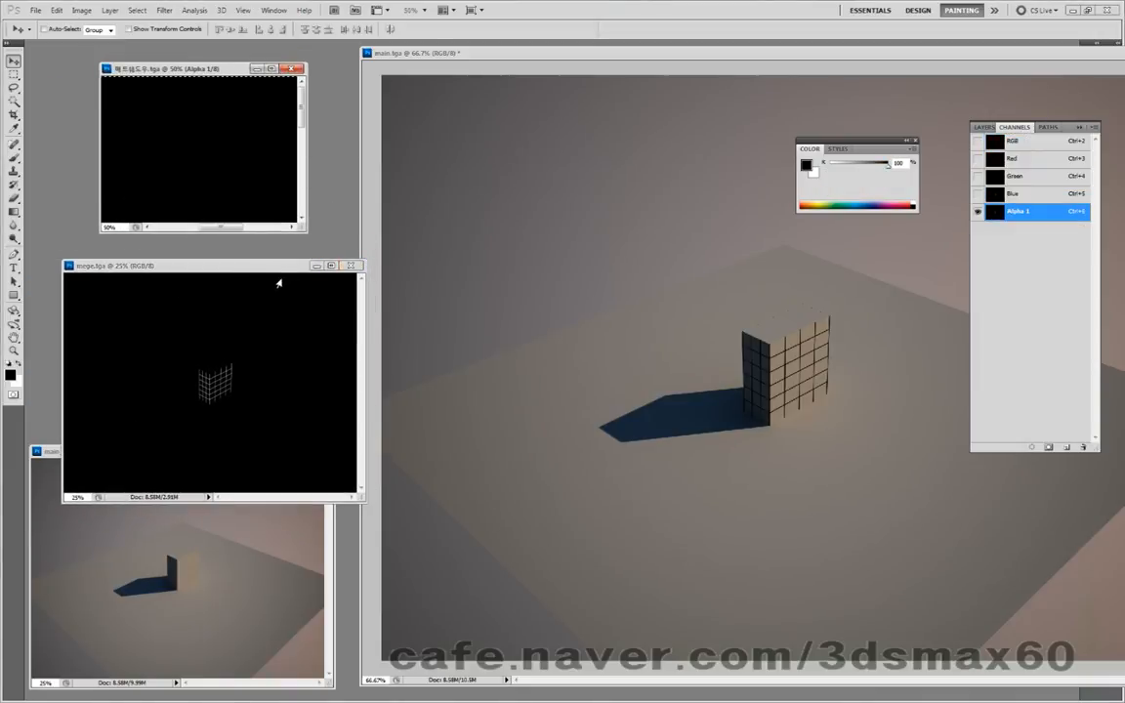
left_click_drag(808, 56, 708, 56)
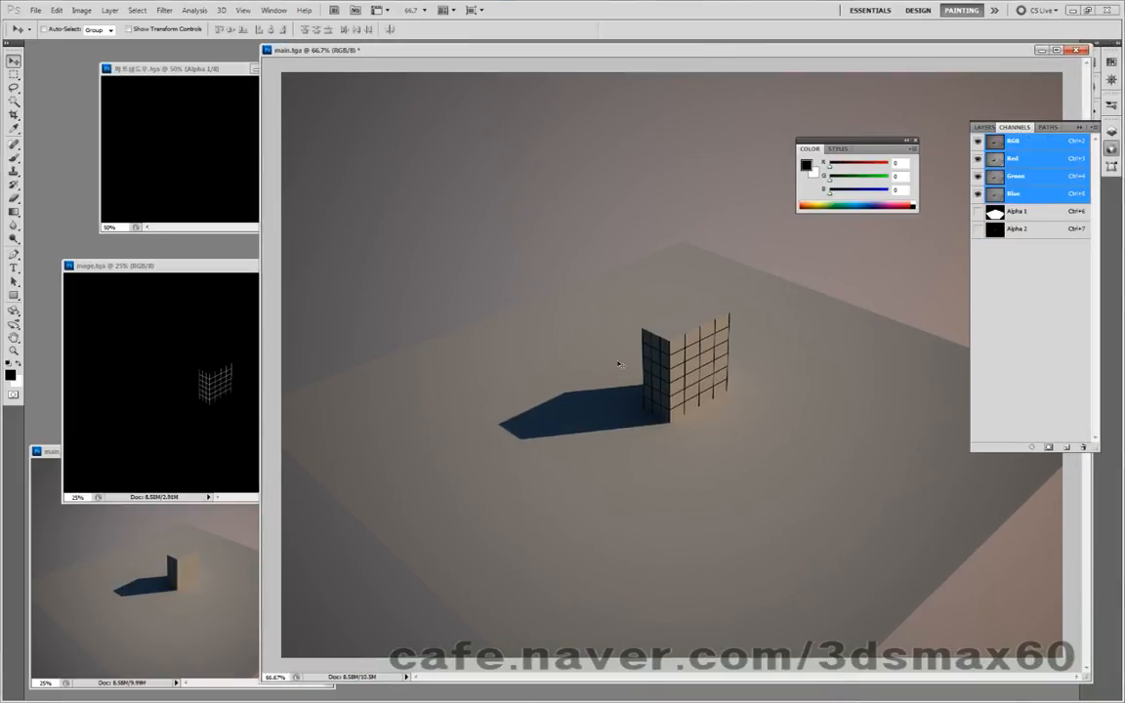
left_click(988, 128)
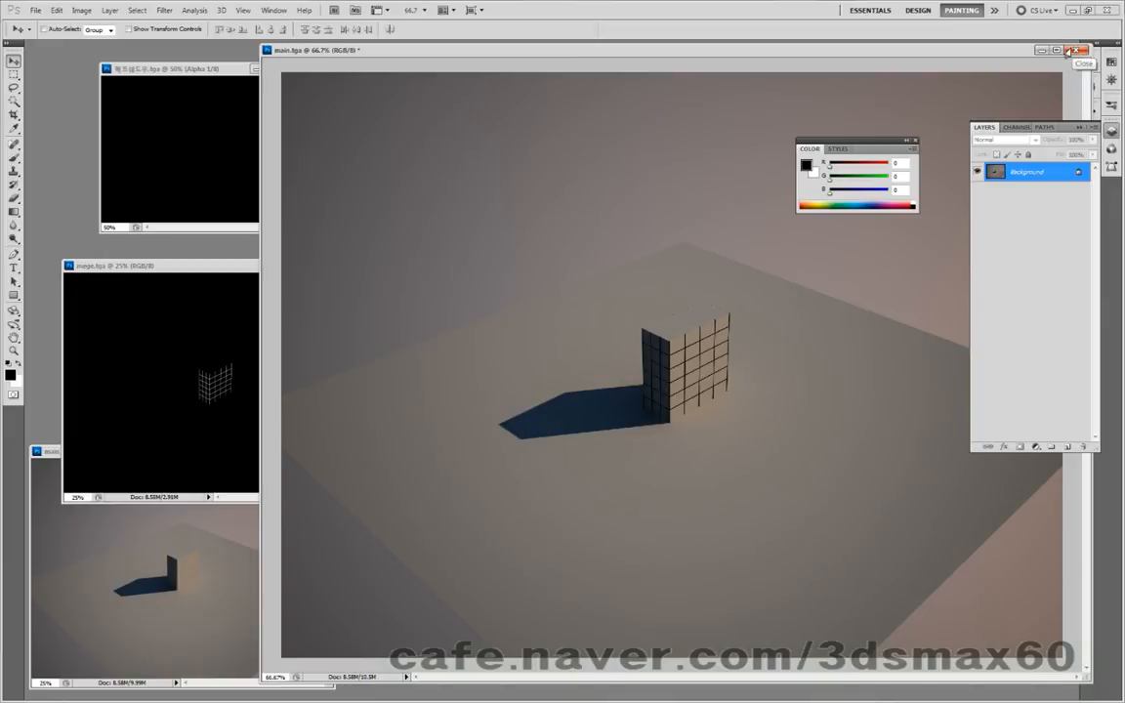
left_click(1071, 50)
left_click(593, 259)
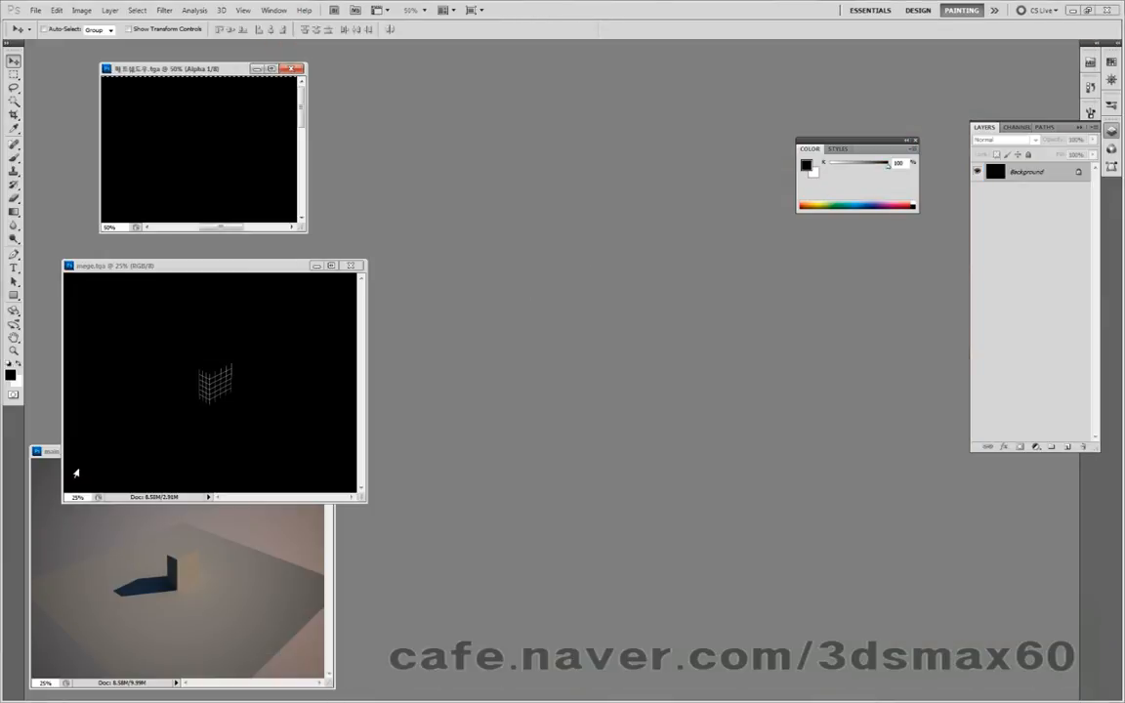
Move the main_nome.tga window beside the line pass images and enlarge it to 66.7% zoom
left_click_drag(51, 452, 486, 184)
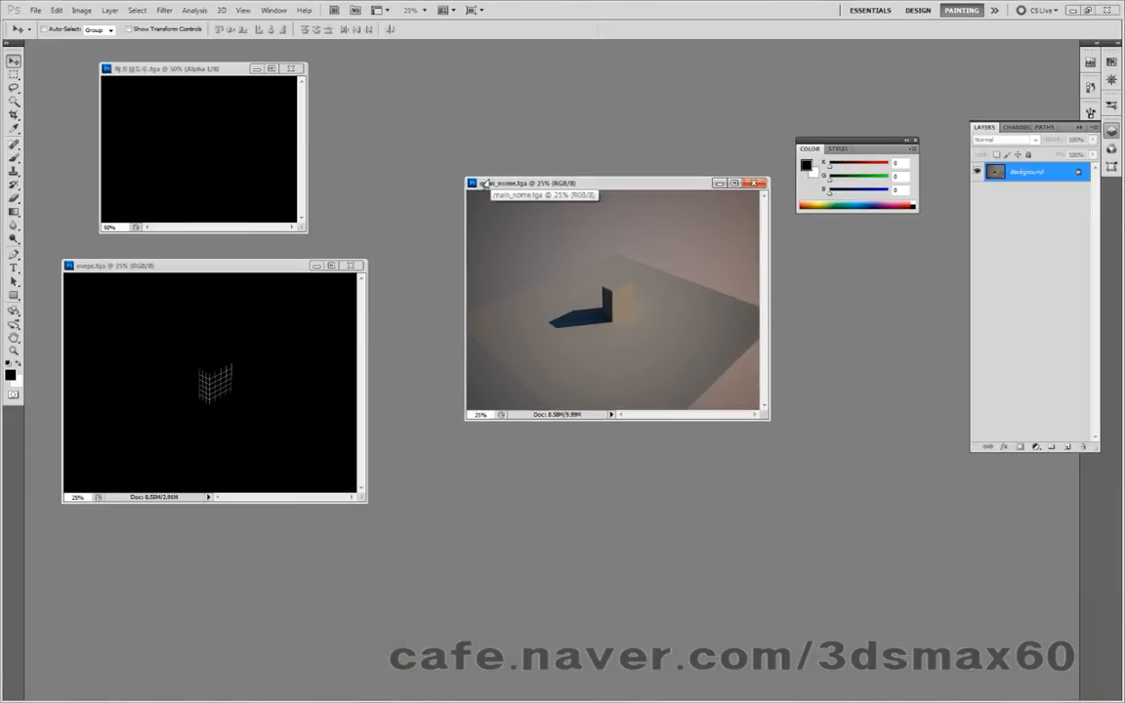
key("ctrl+1")
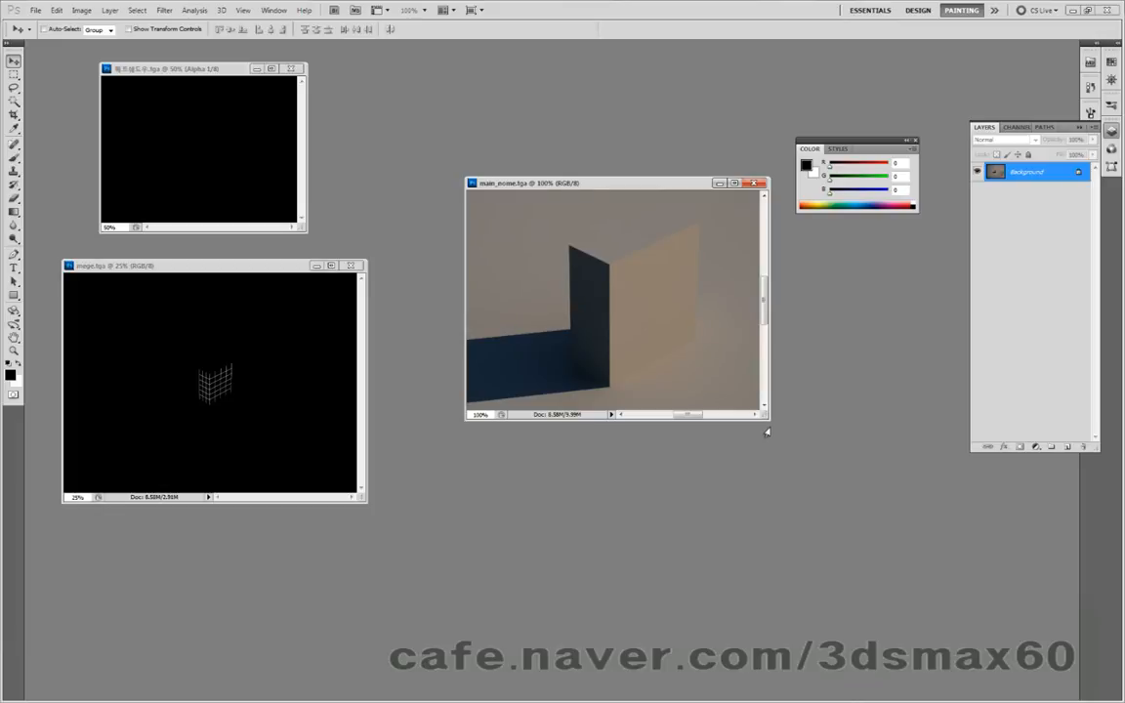
key("ctrl+plus")
key("ctrl+minus")
key("ctrl+minus")
key("ctrl+minus")
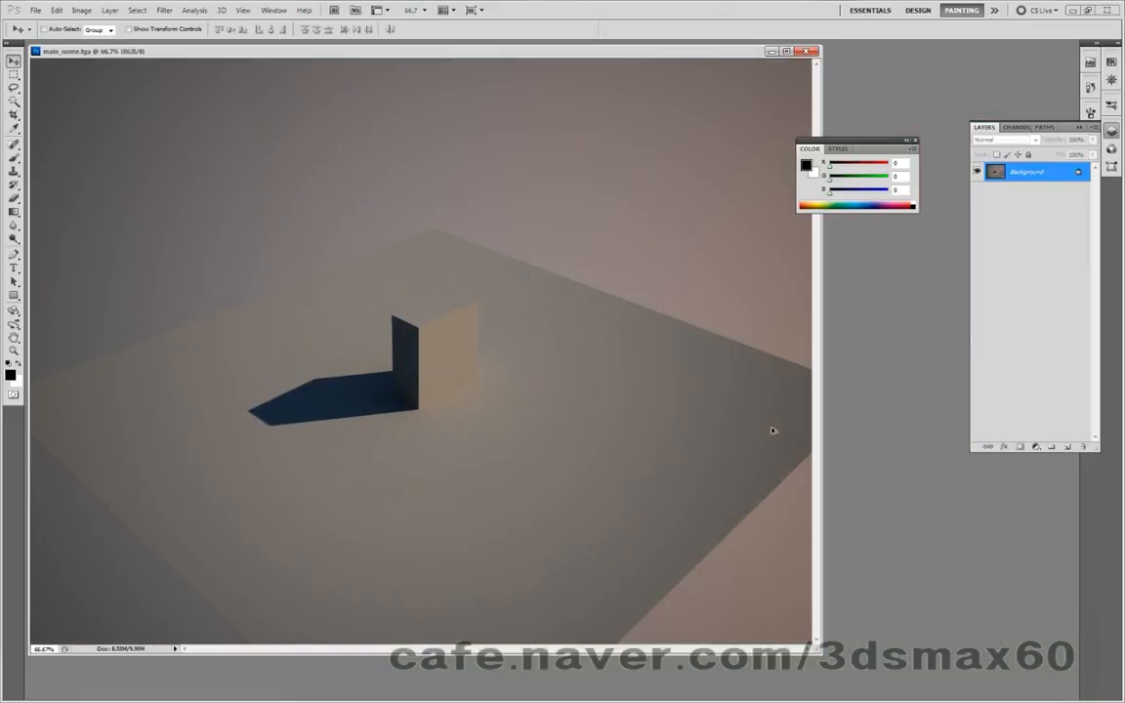
key("ctrl+plus")
key("ctrl+minus")
key("ctrl+plus")
left_click_drag(449, 54, 710, 65)
Copy the mege.tga line image into main_nome.tga as an aligned new layer and load that layer's outline as a selection
left_click_drag(241, 271, 222, 273)
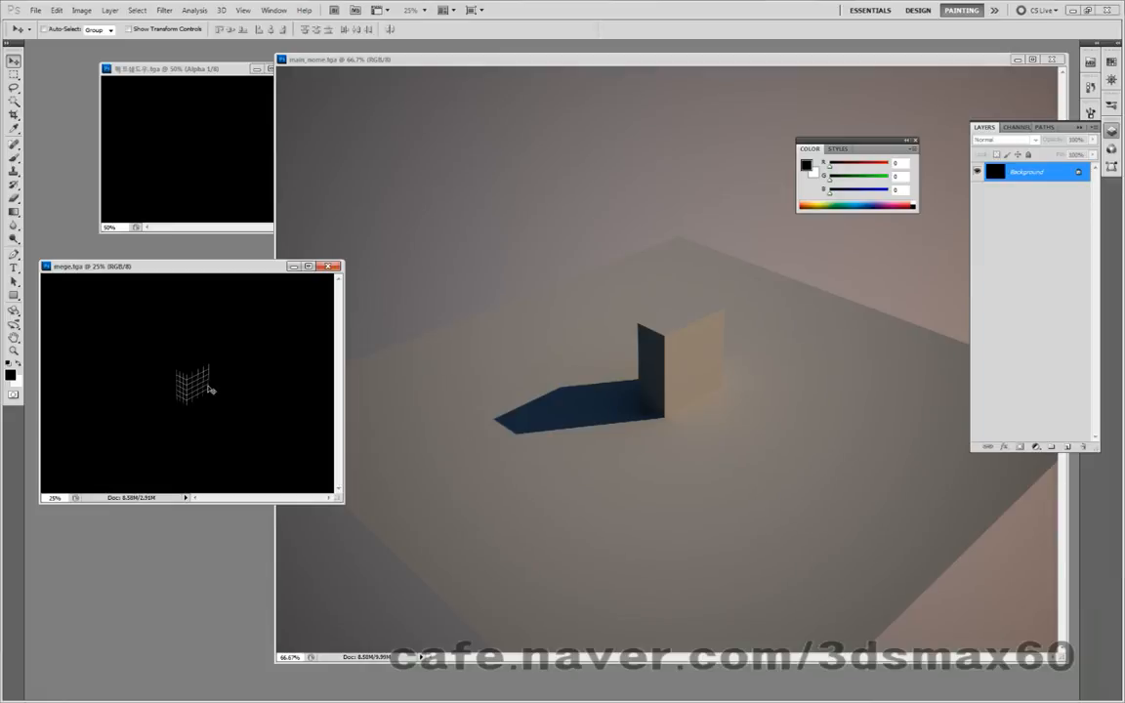
key("ctrl+a")
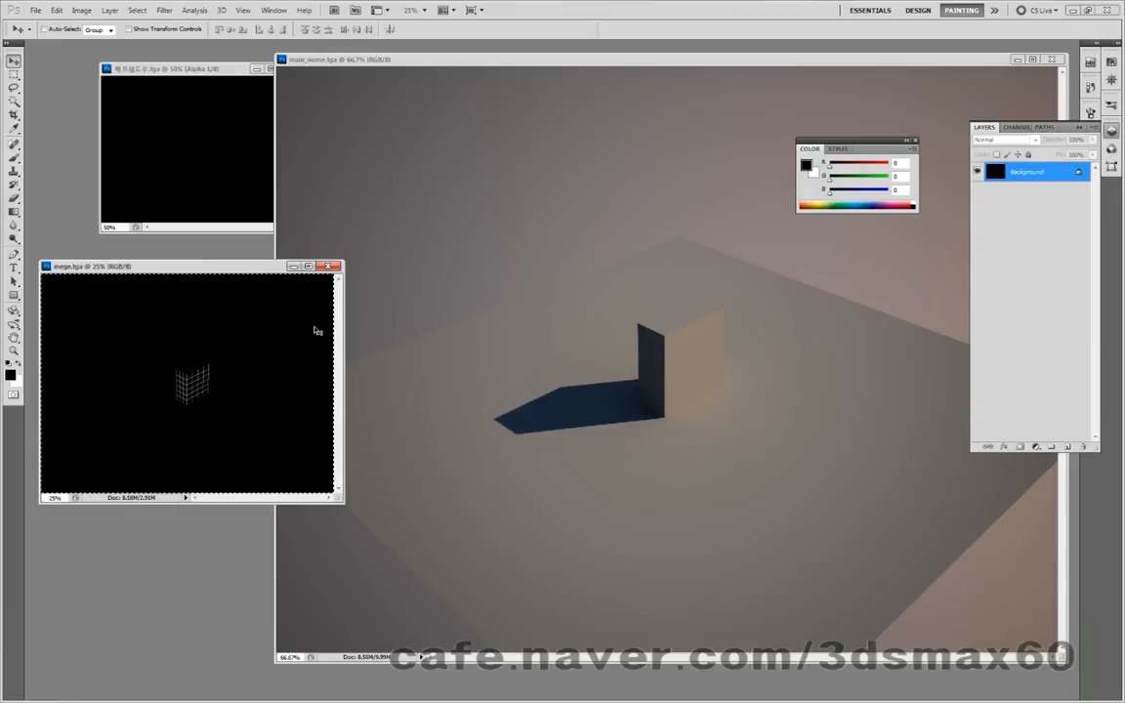
key("ctrl+d")
left_click_drag(316, 332, 593, 402, "shift")
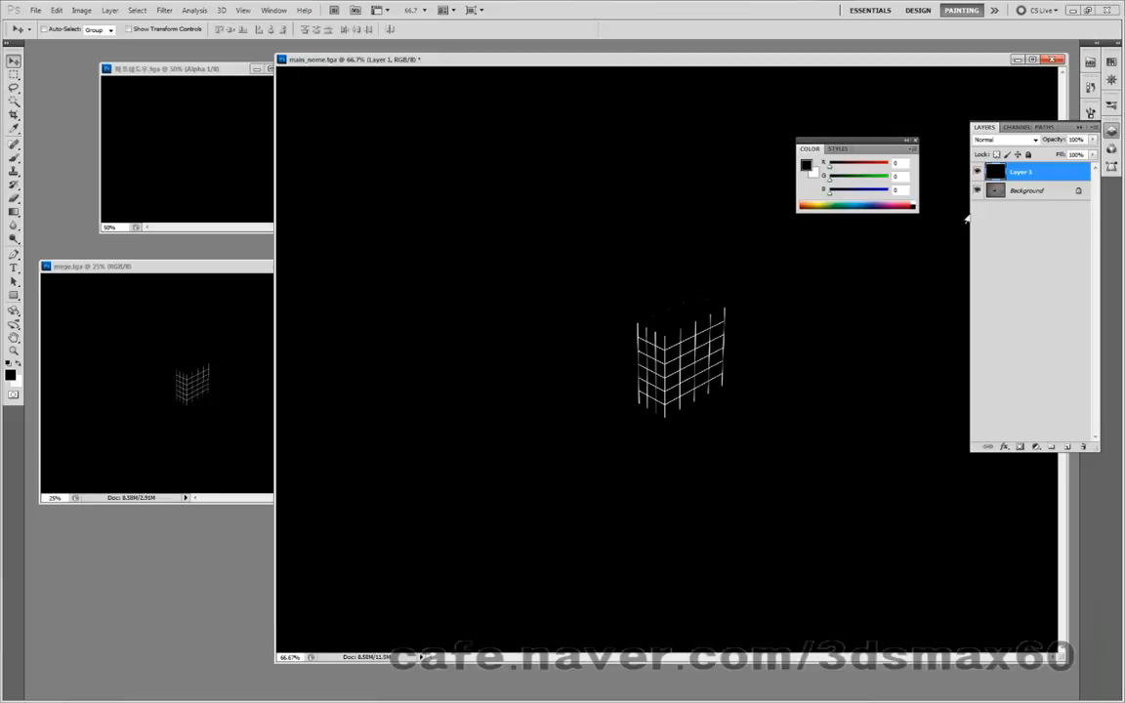
left_click(1003, 180, "ctrl")
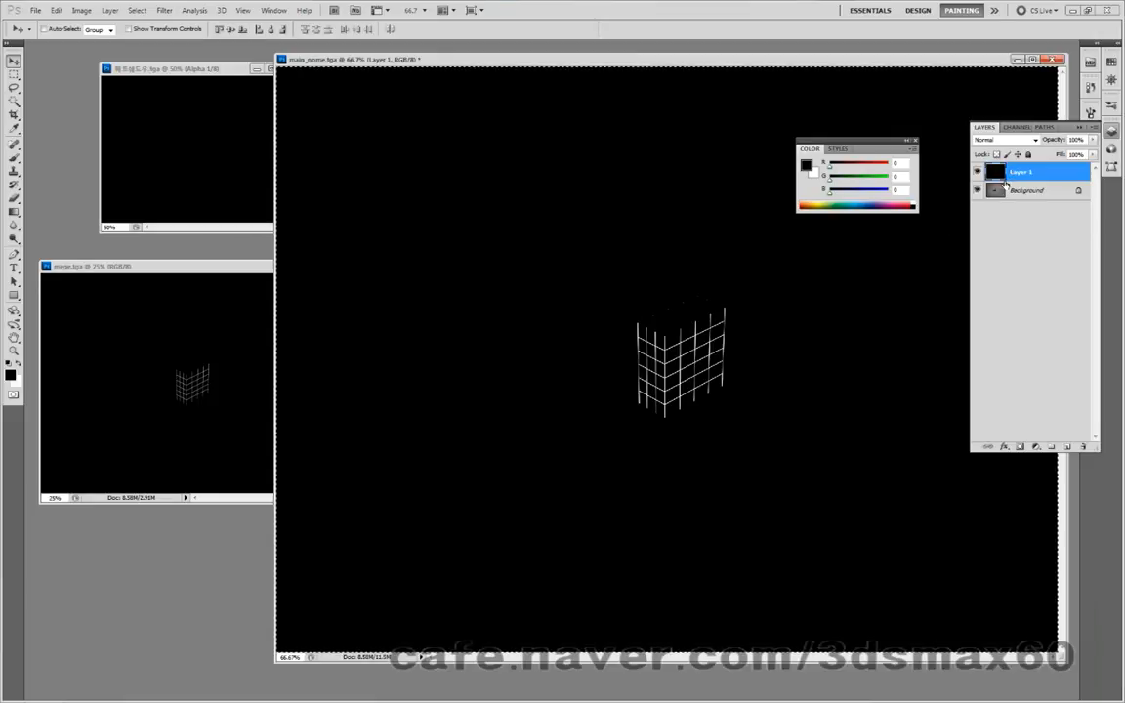
Add a layer mask to Layer 1, paste the copied line image into it, return to the layer image and deselect
left_click(1022, 446)
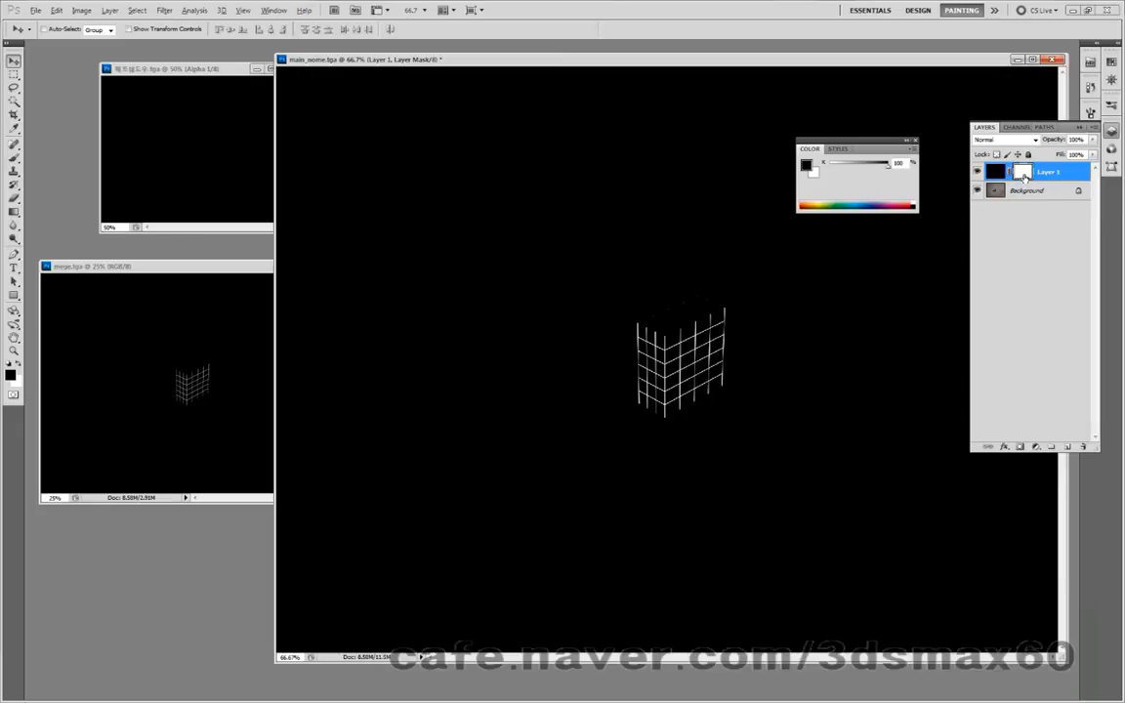
left_click(1023, 177, "alt")
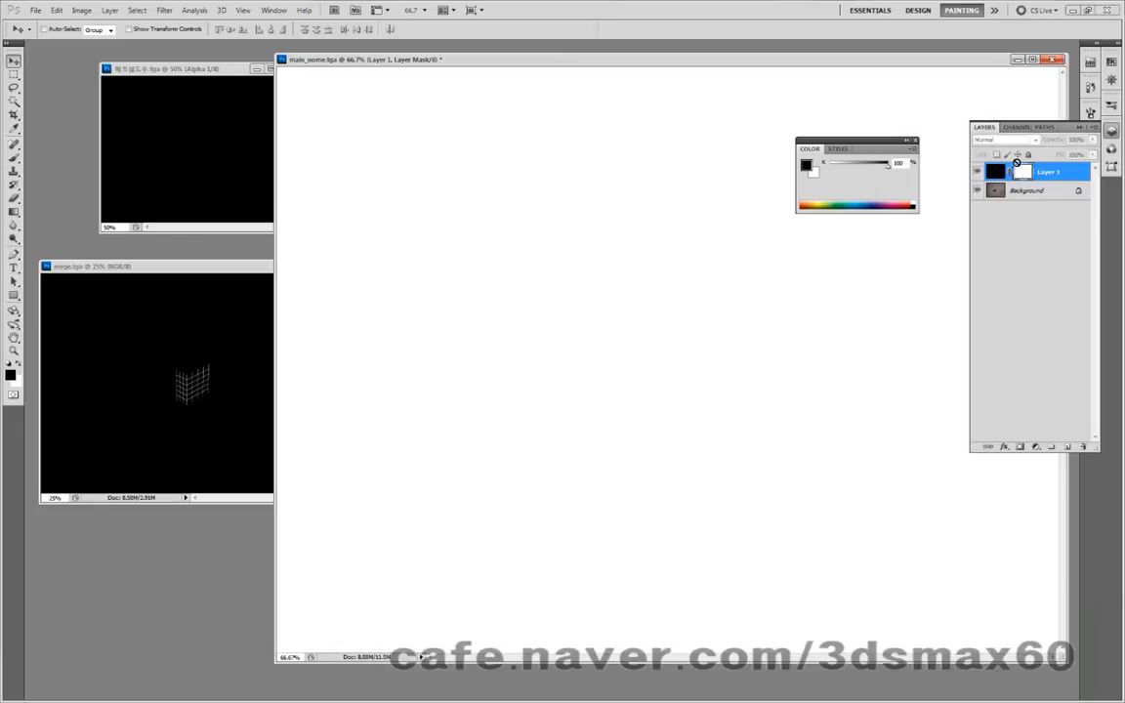
key("ctrl+v")
left_click(995, 172)
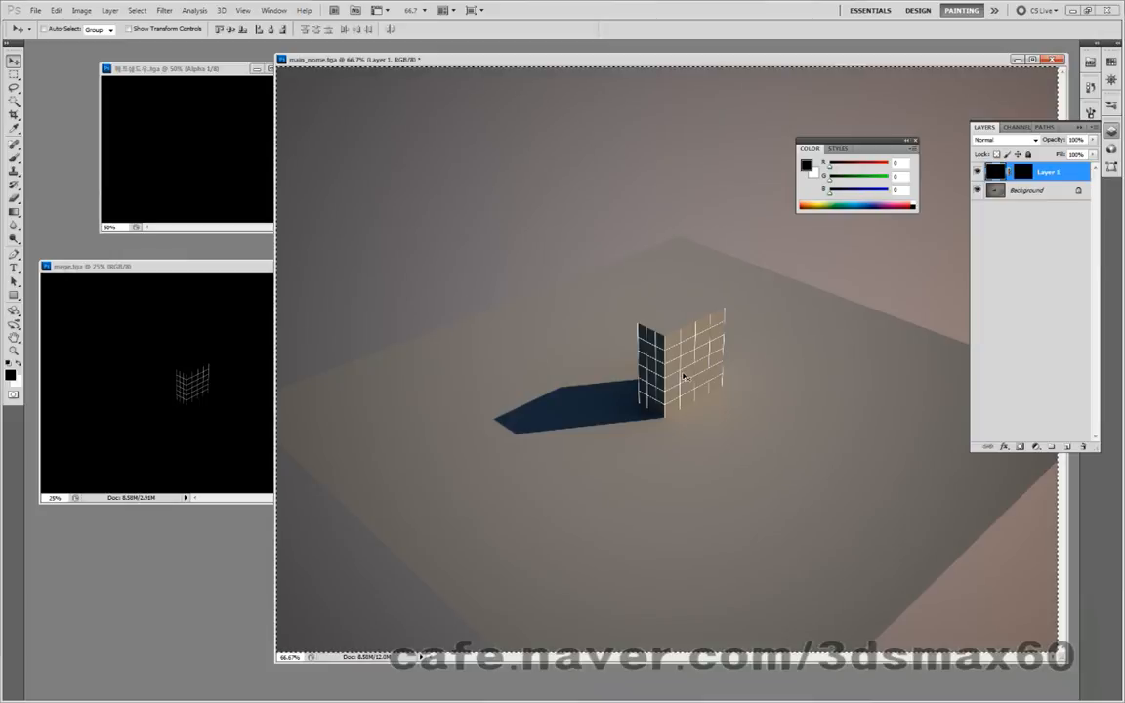
key("ctrl+d")
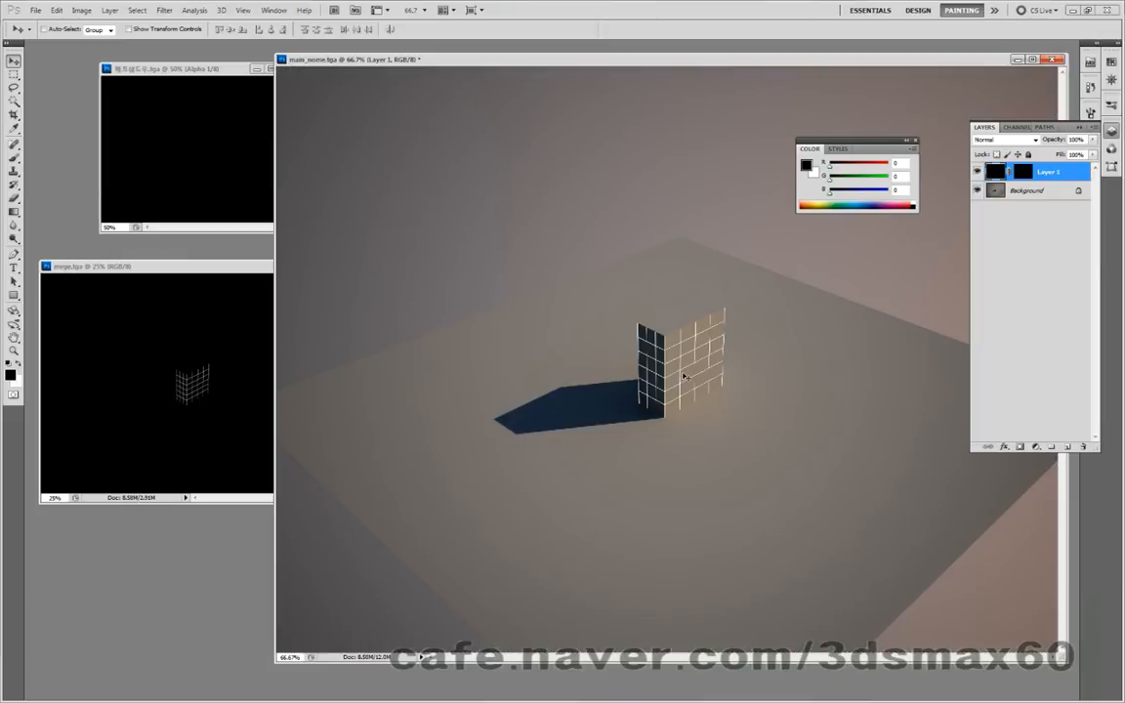
Invert Layer 1's colors to turn the box's white grid lines black, and inspect them up close
key("ctrl+i")
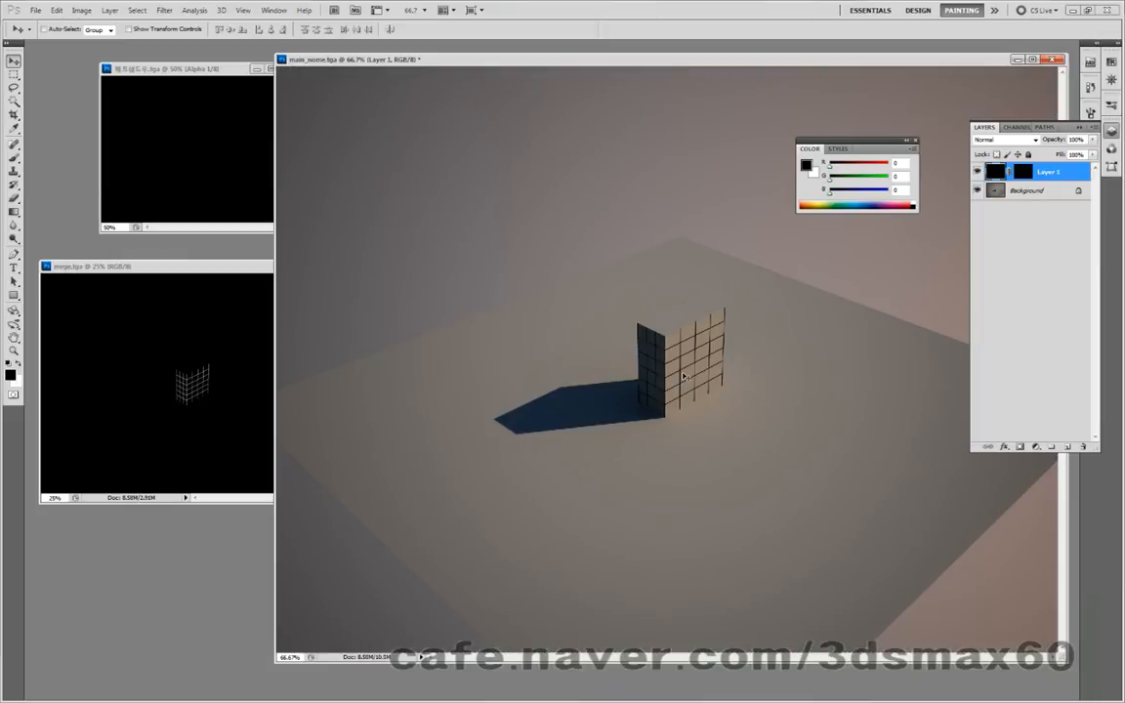
scroll(682, 377, "up", 2, "alt")
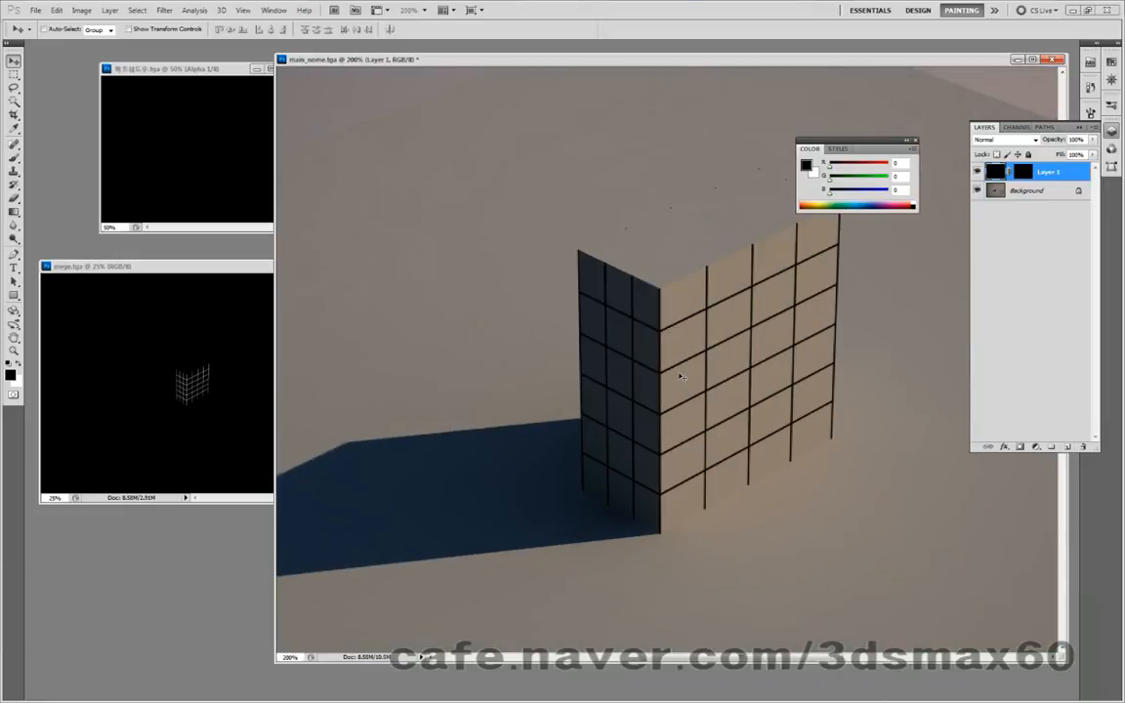
scroll(682, 377, "up", 2, "alt")
scroll(682, 377, "down", 3, "alt")
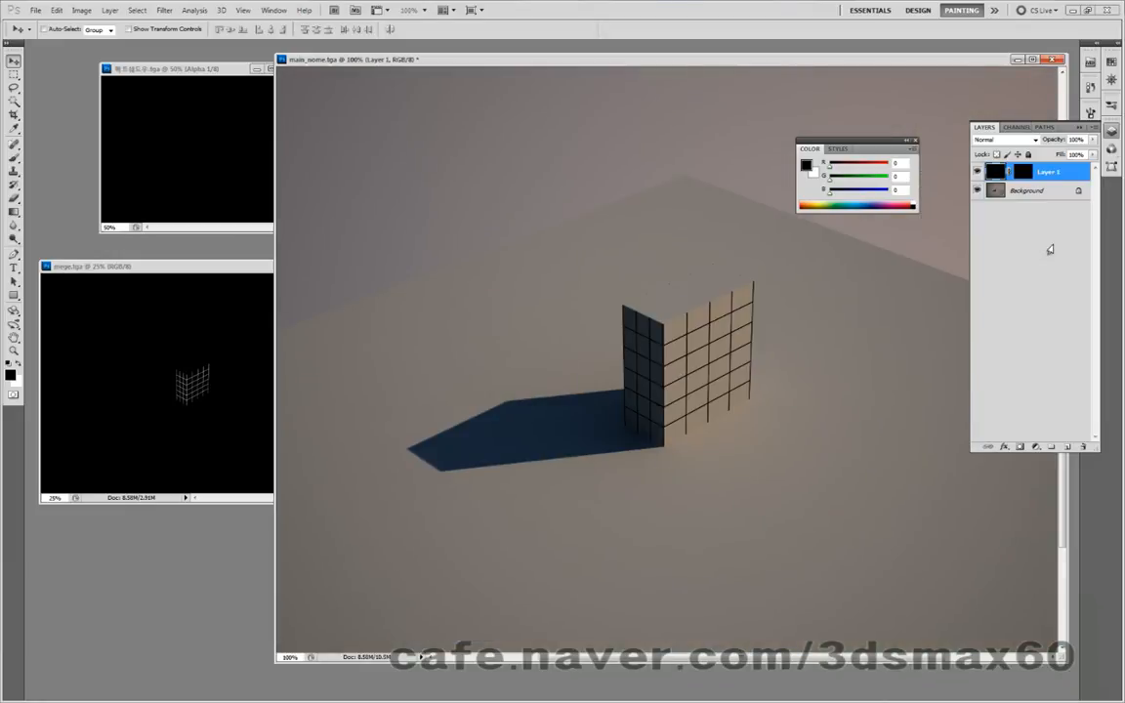
Lower Layer 1's opacity to 36% and check the softened grid lines against the whole render
left_click_drag(1090, 139, 1051, 155)
key("ctrl+minus")
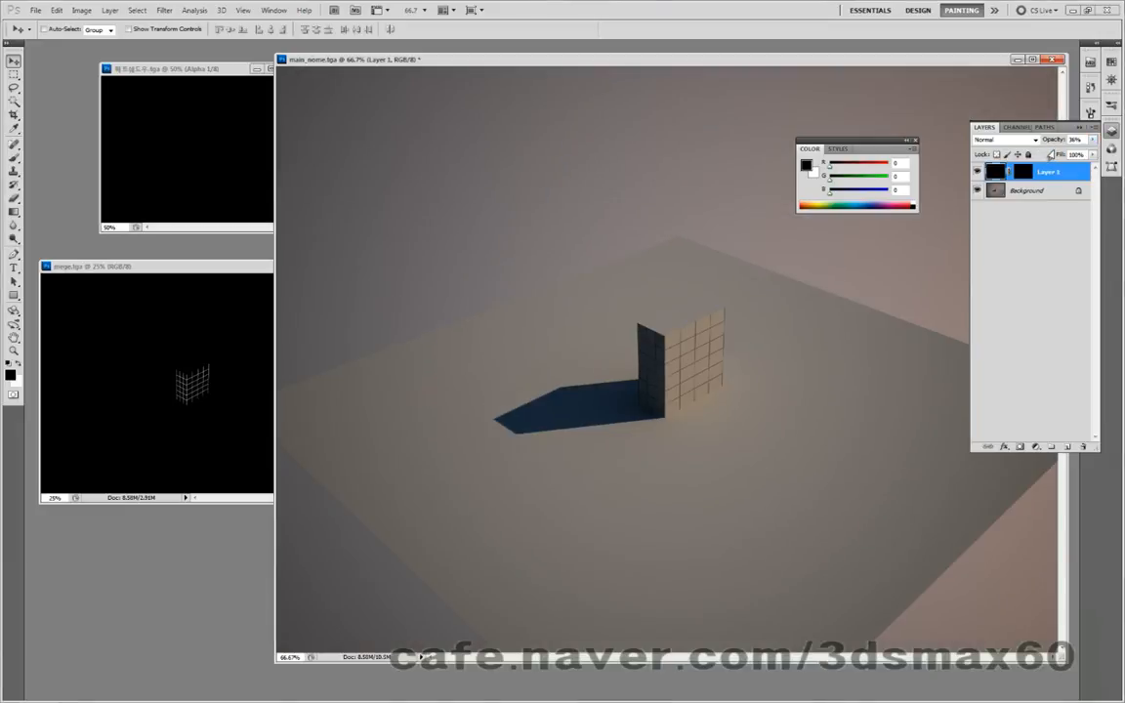
key("ctrl+minus")
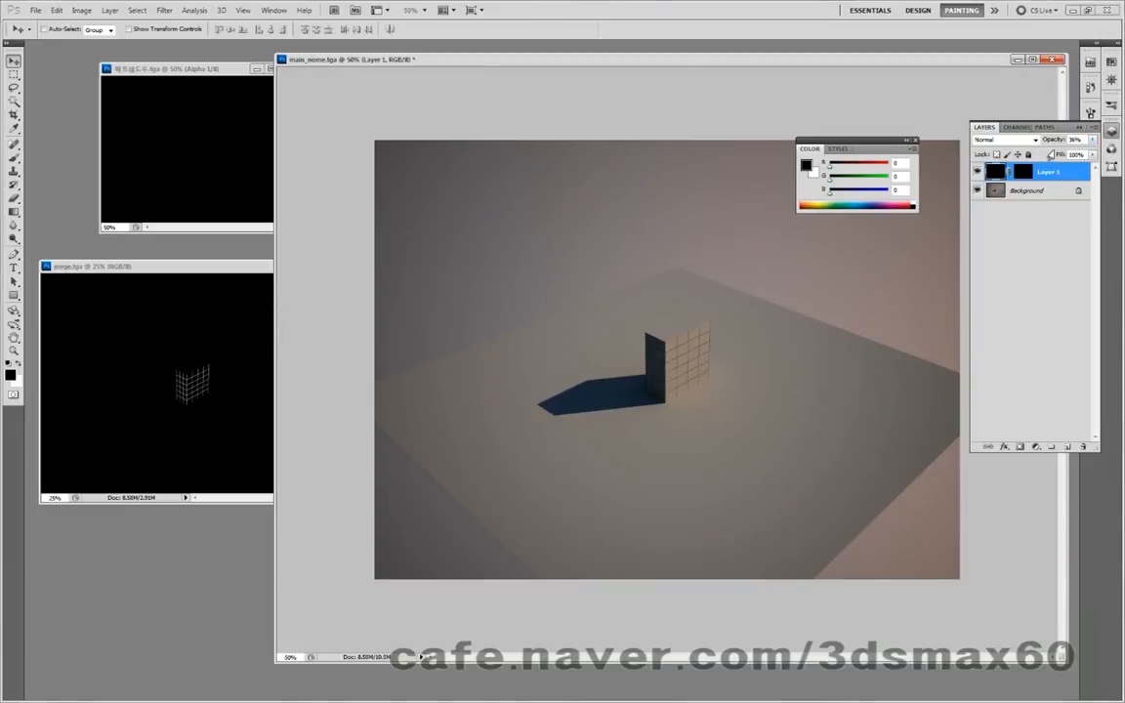
key("ctrl+plus")
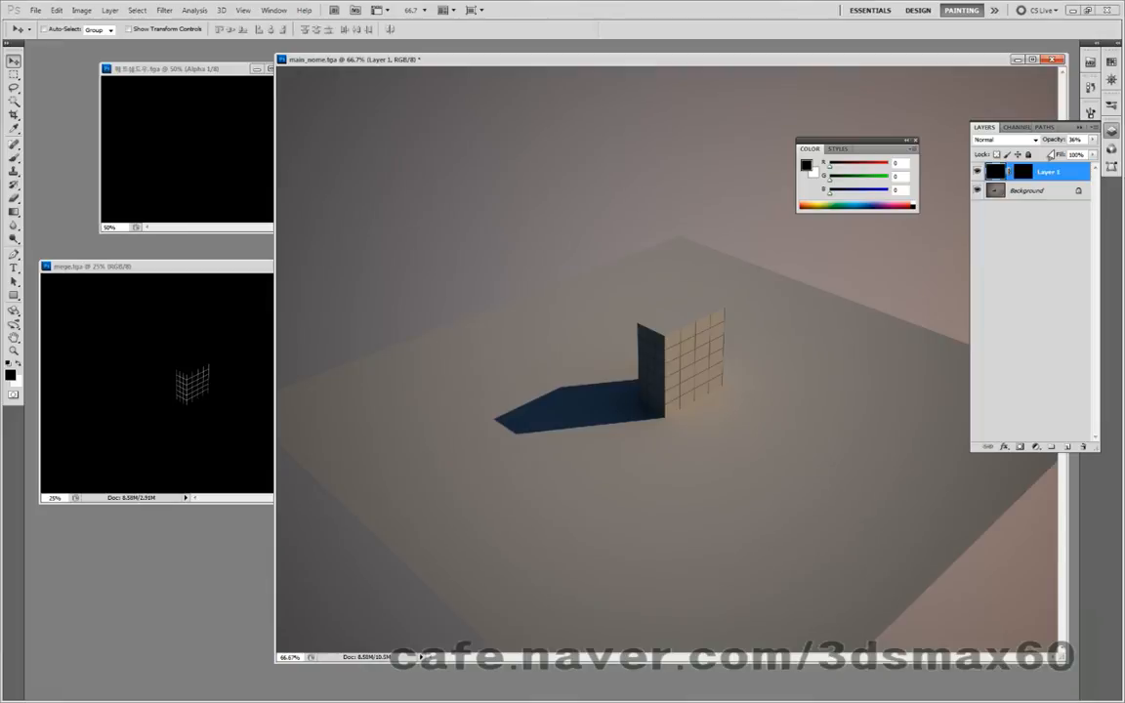
Restore Layer 1's opacity to 100% and compare the black grid lines at 200% and 50% zoom
left_click(1093, 139)
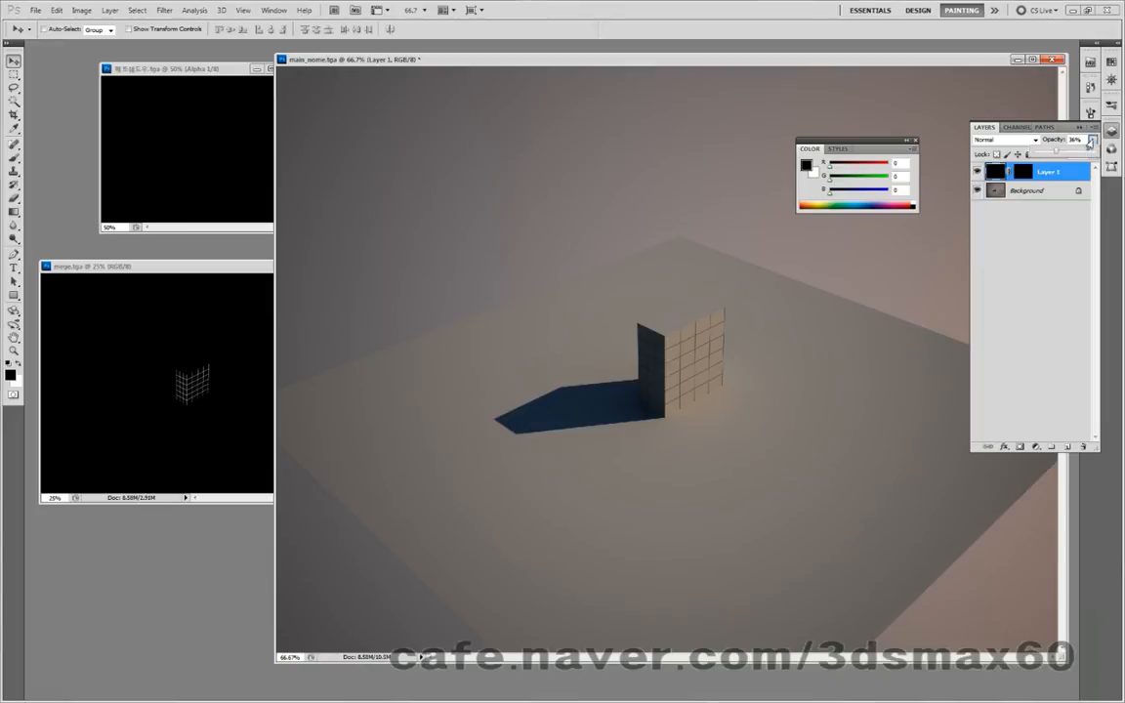
left_click_drag(1056, 157, 1120, 152)
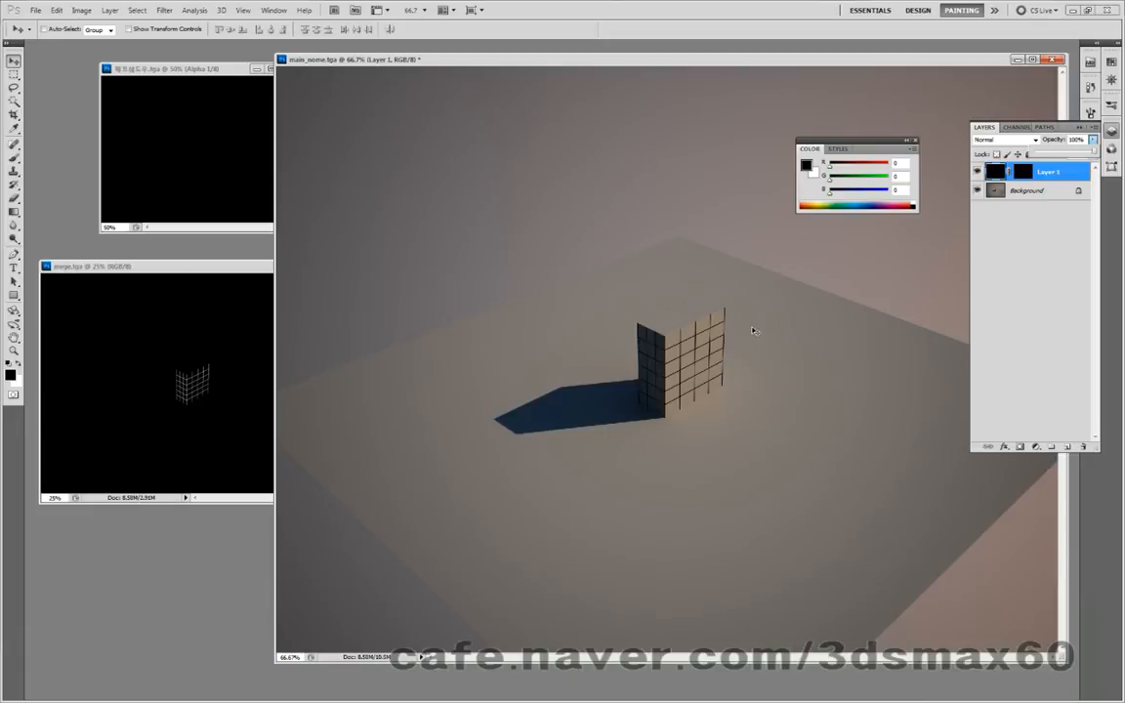
key("ctrl+plus")
key("ctrl+plus")
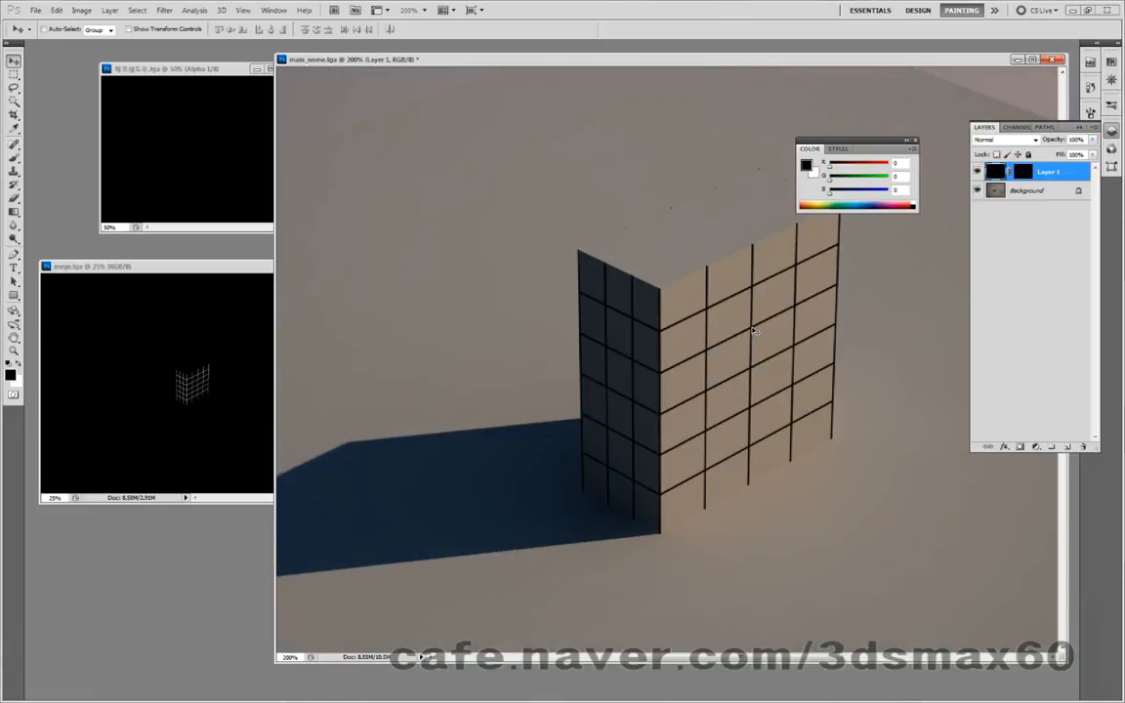
key("ctrl+minus")
key("ctrl+minus")
key("ctrl+minus")
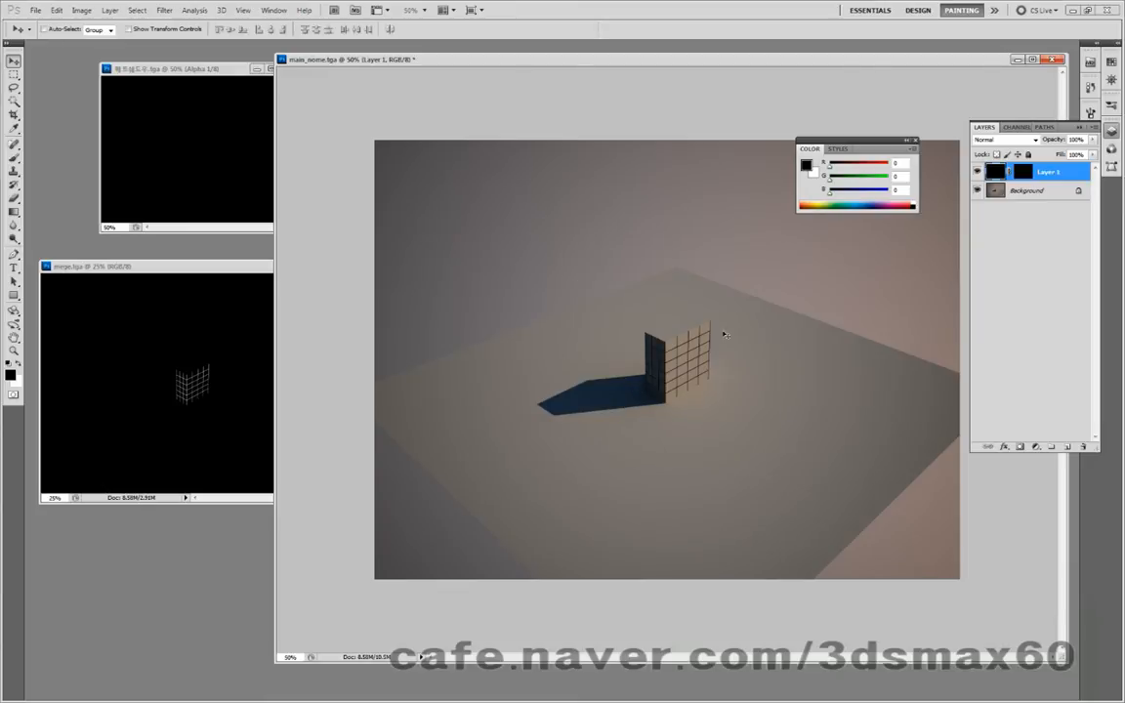
Try Layer 1 at 41% and other reduced opacities, and return it to 100%
left_click(1093, 141)
left_click_drag(1089, 154, 1058, 155)
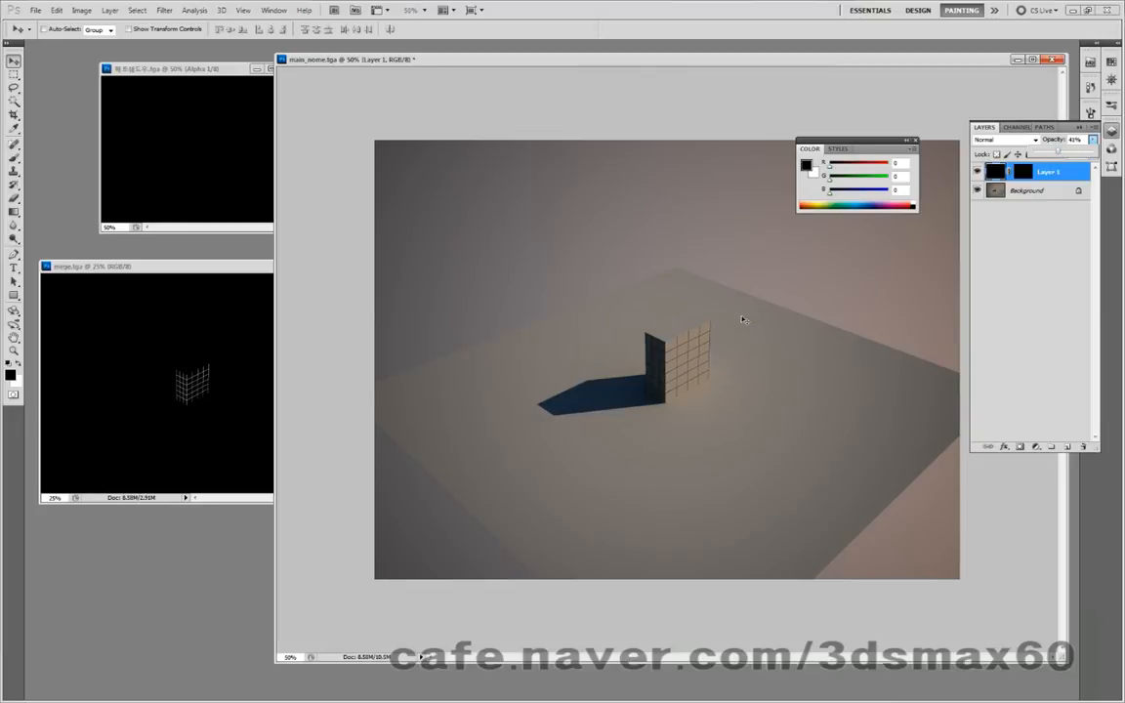
key("0")
key("1")
left_click_drag(1039, 161, 952, 160)
left_click_drag(1030, 154, 1089, 156)
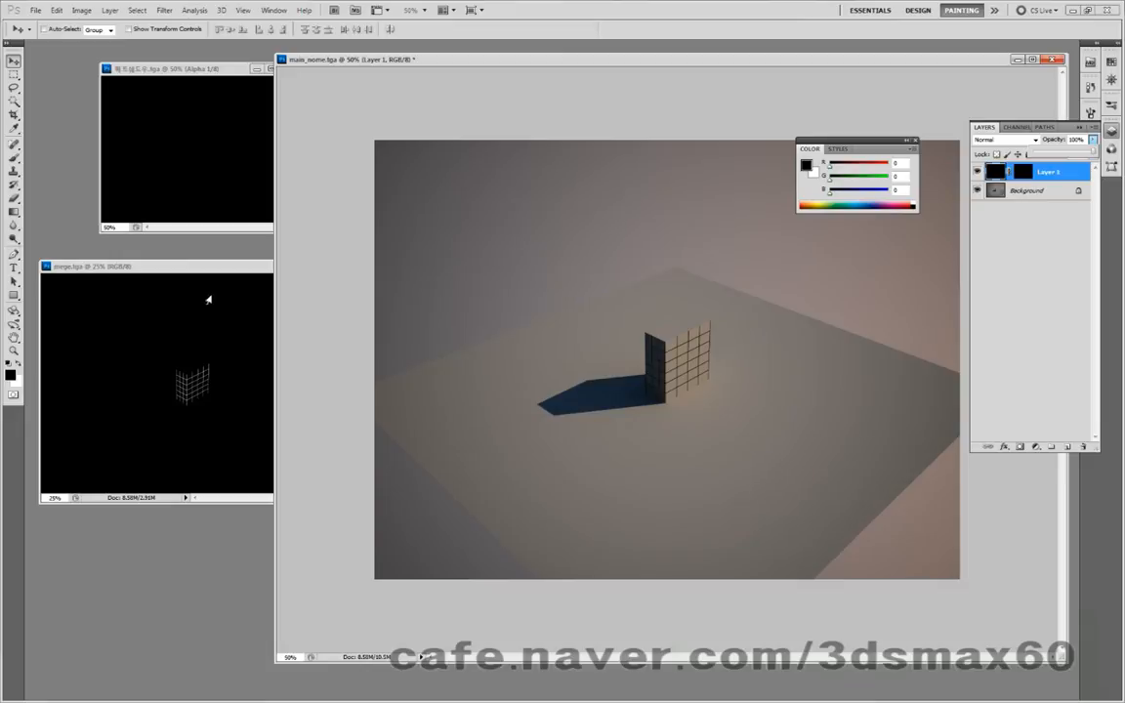